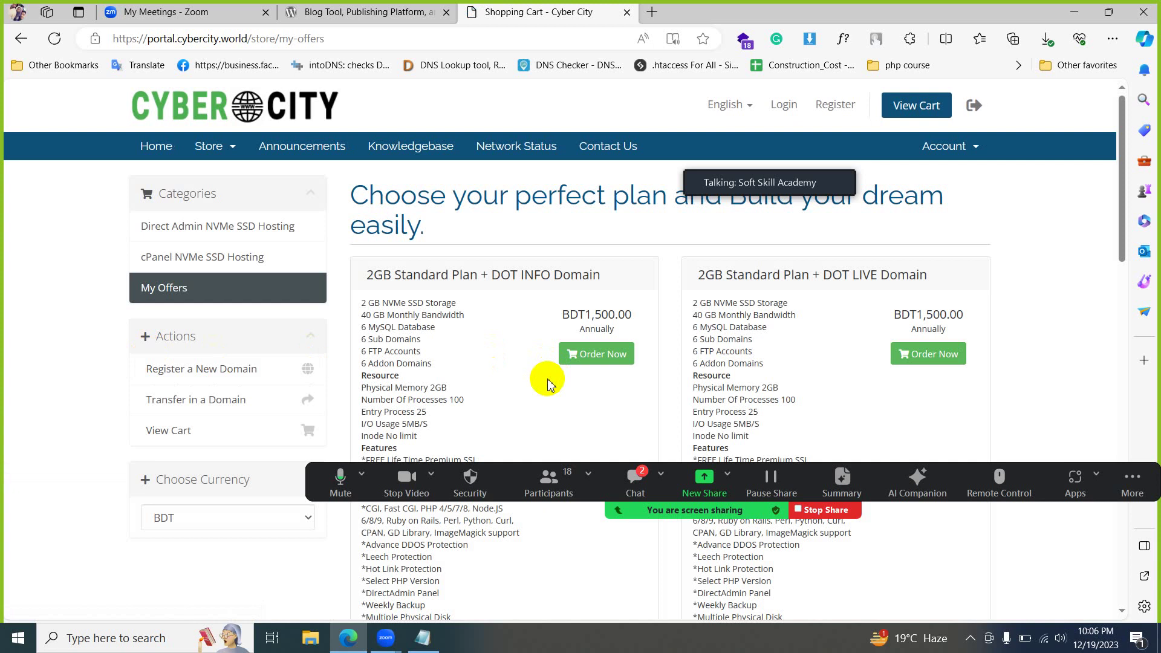
- Browse the Cyber City store categories to find the hosting plans
scroll(547, 384, down, 8)
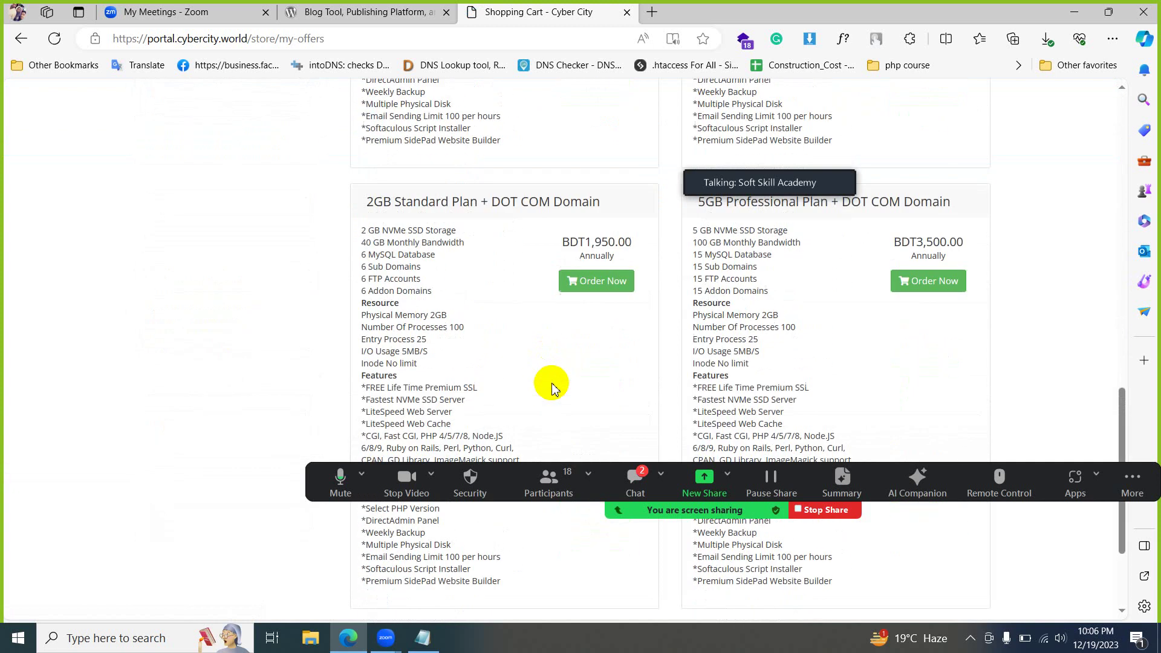
scroll(552, 387, down, 3)
scroll(544, 363, up, 3)
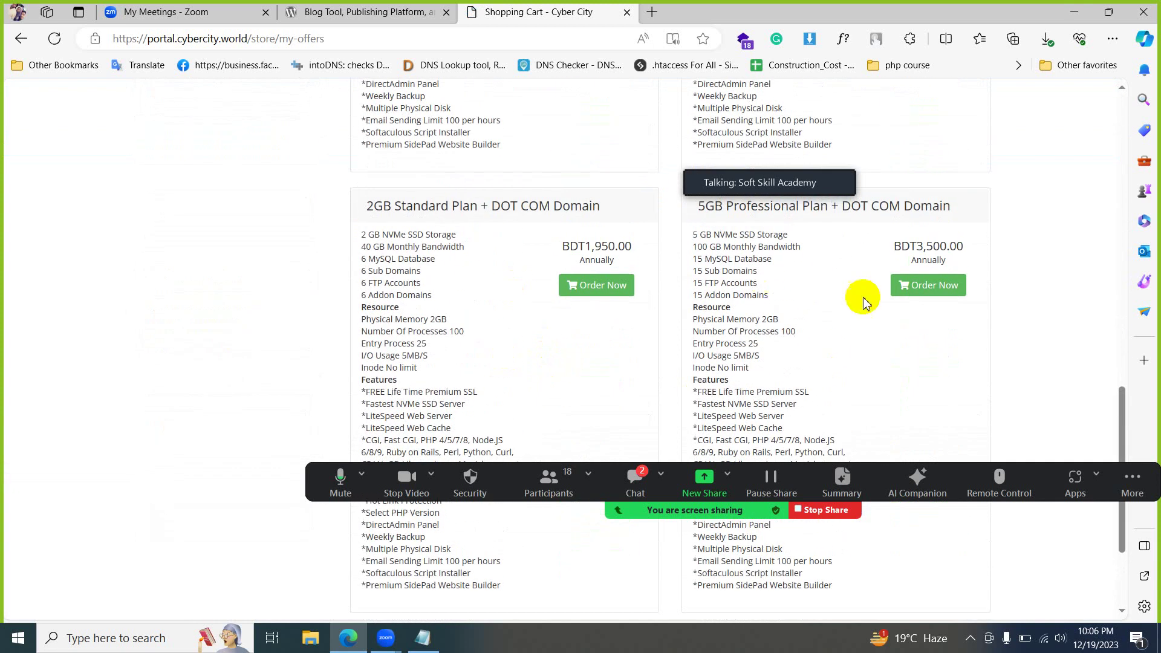
scroll(849, 309, up, 10)
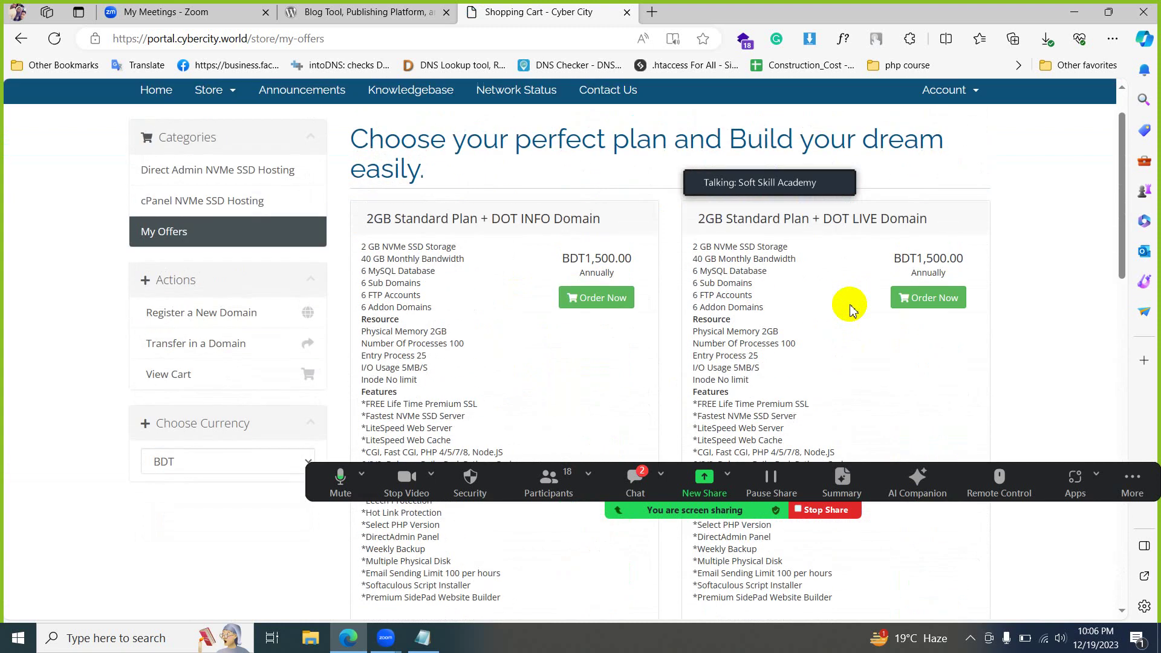
scroll(849, 310, down, 5)
scroll(850, 309, up, 8)
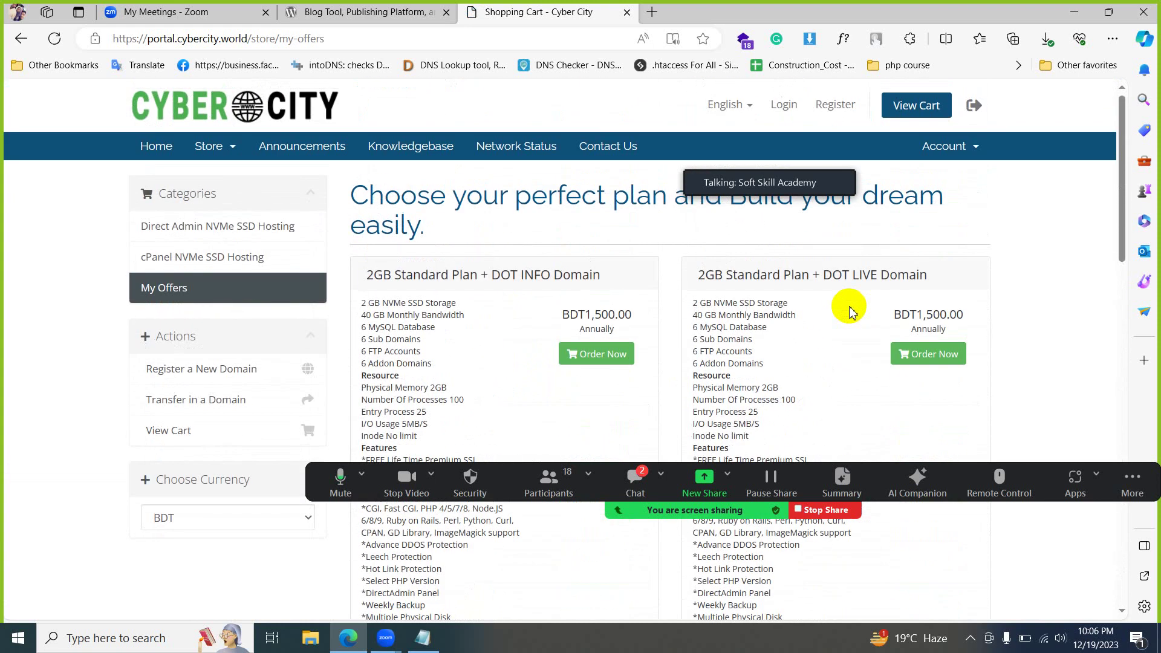
scroll(850, 310, down, 8)
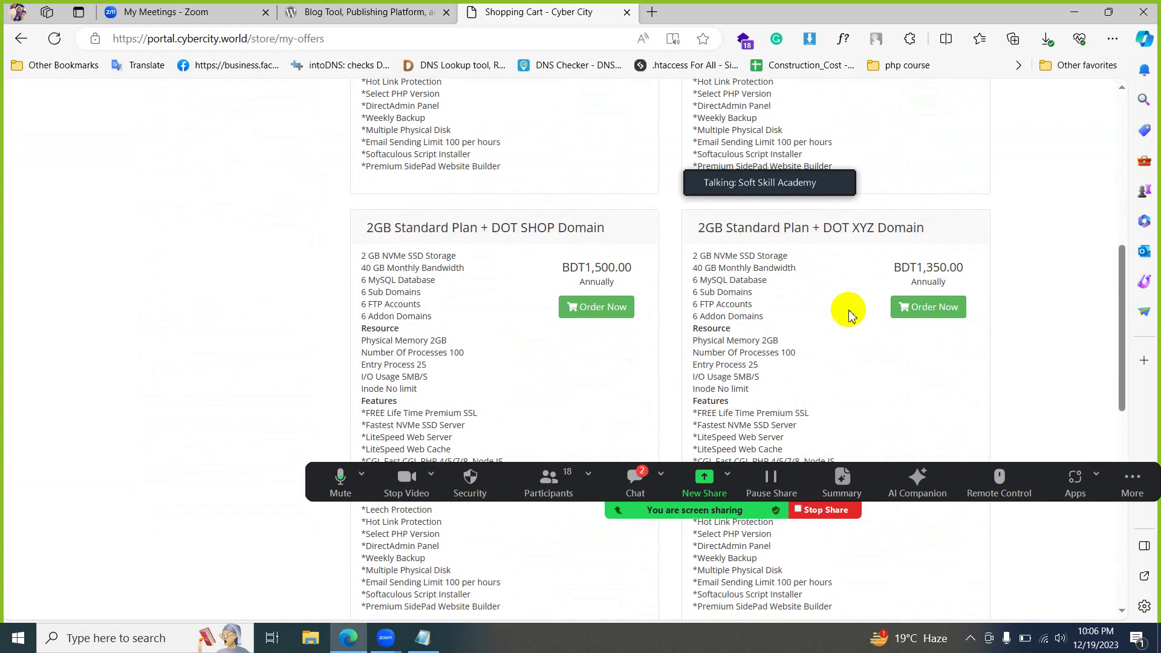
scroll(849, 311, up, 4)
scroll(850, 316, up, 4)
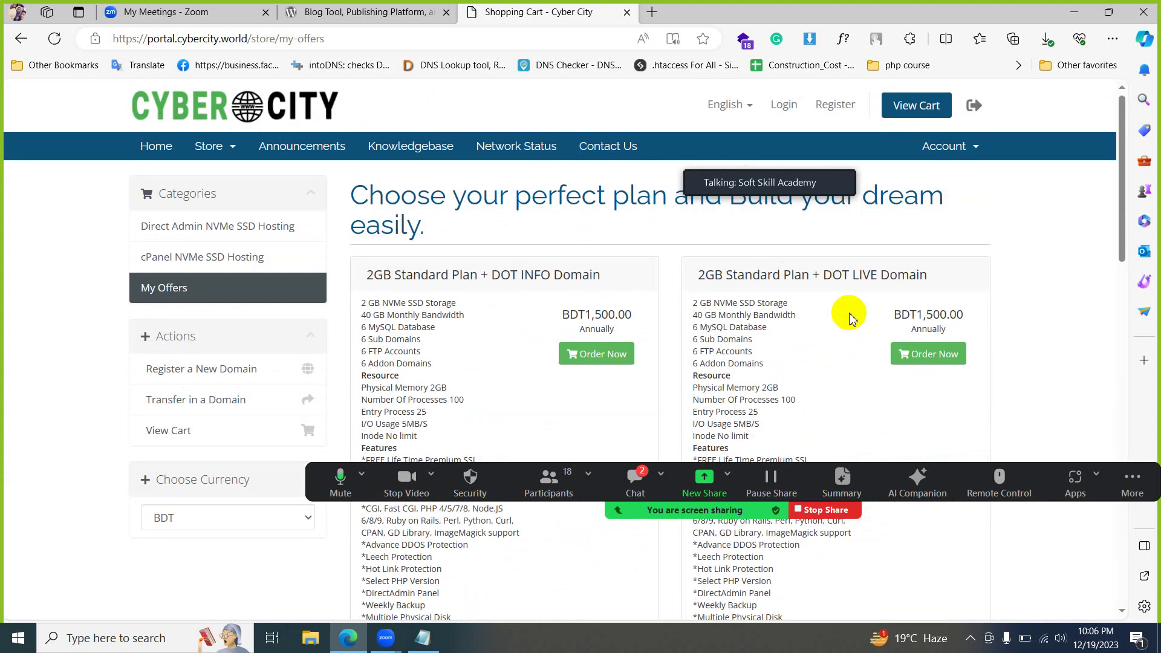
scroll(850, 317, down, 8)
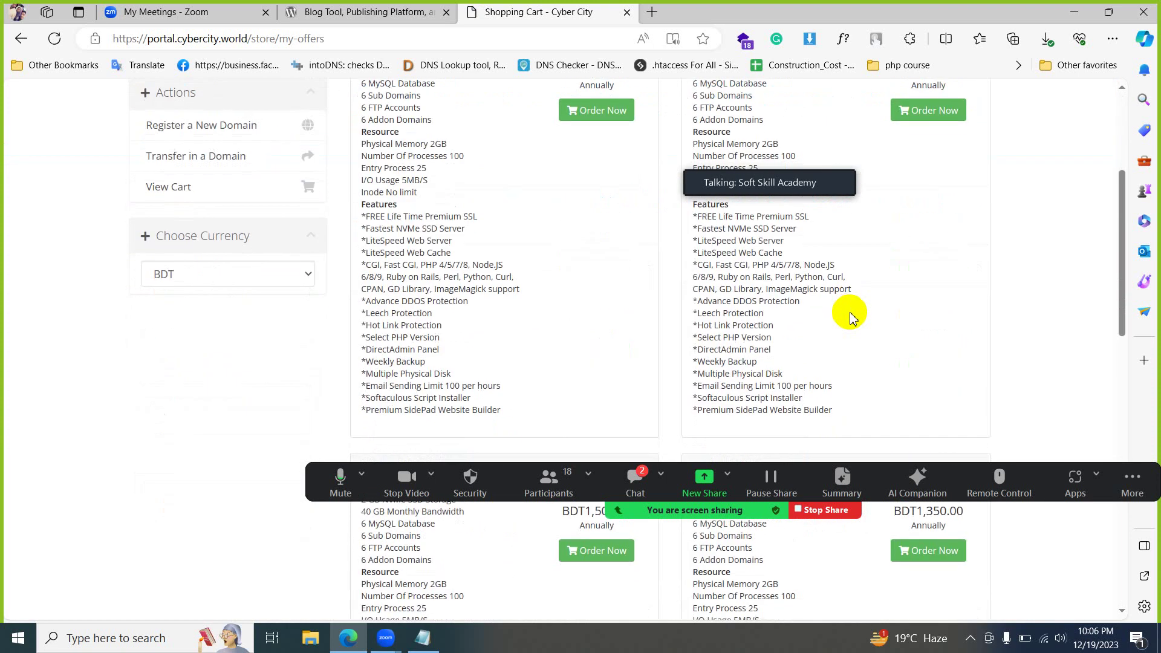
scroll(849, 317, down, 8)
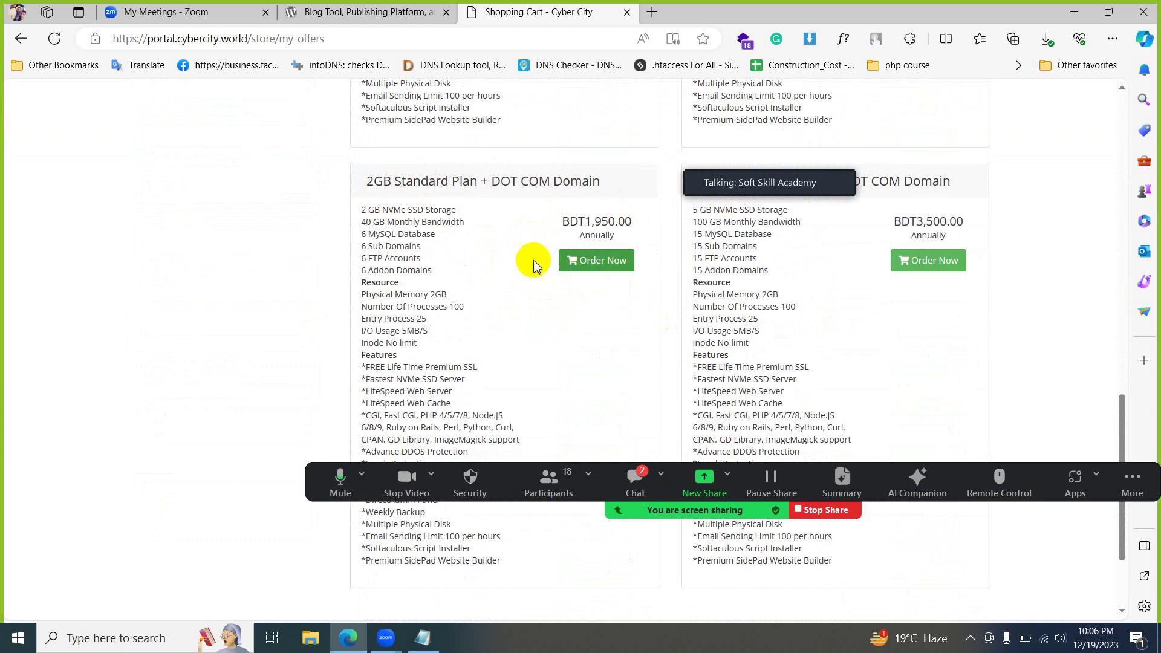
scroll(336, 292, up, 8)
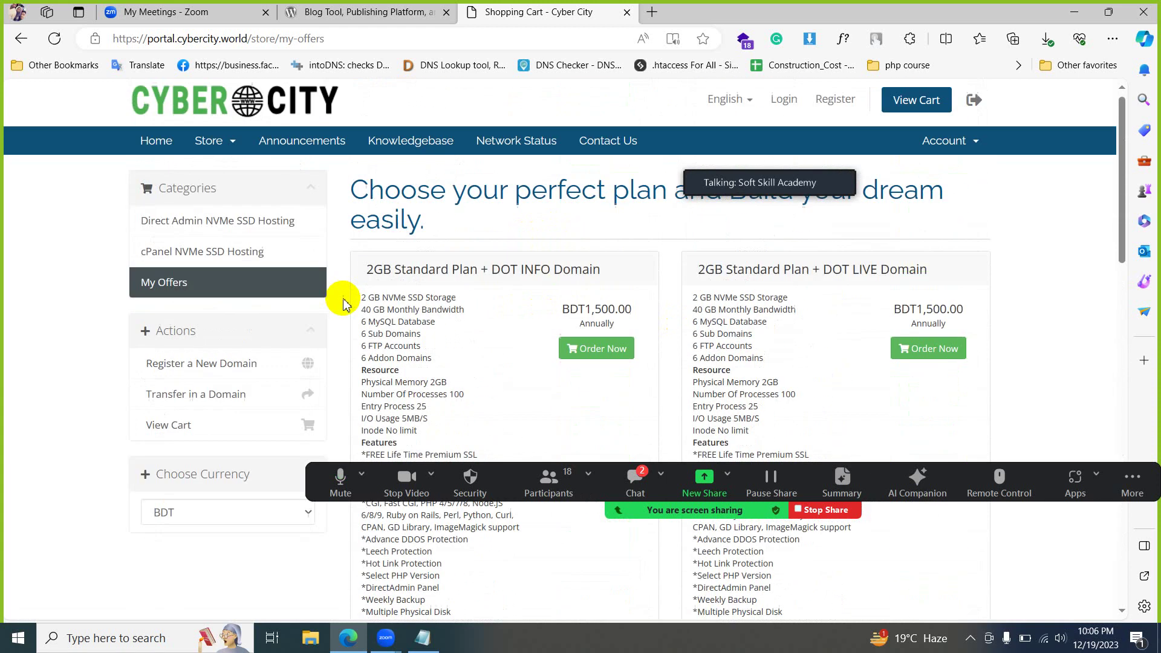
click(210, 145)
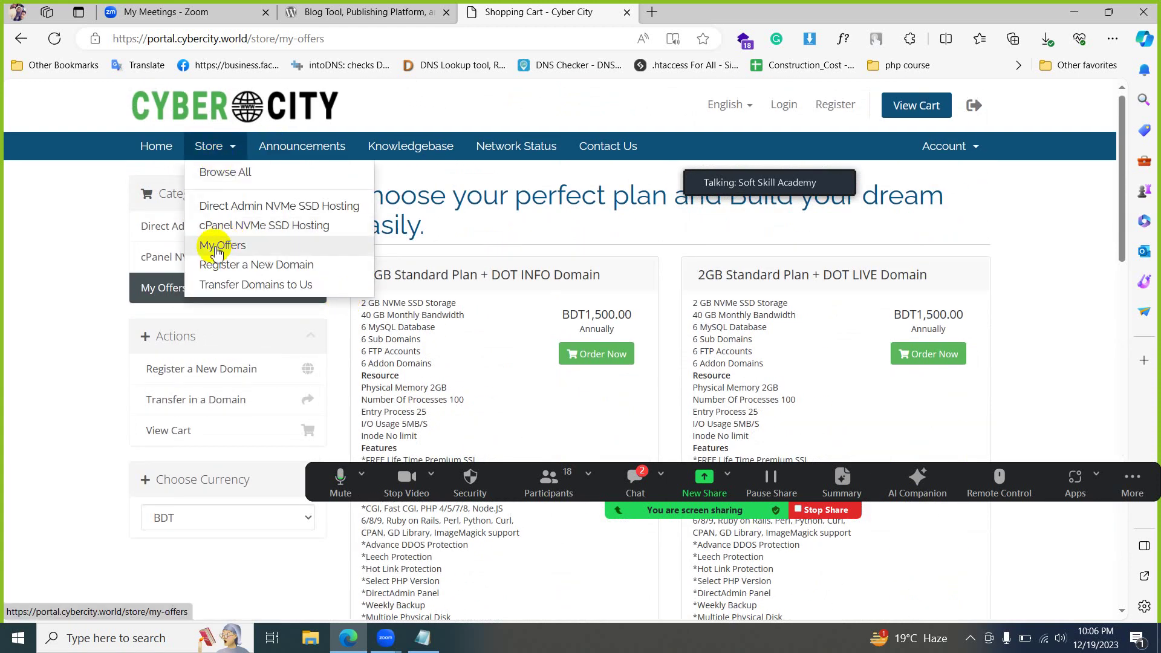
scroll(566, 359, down, 10)
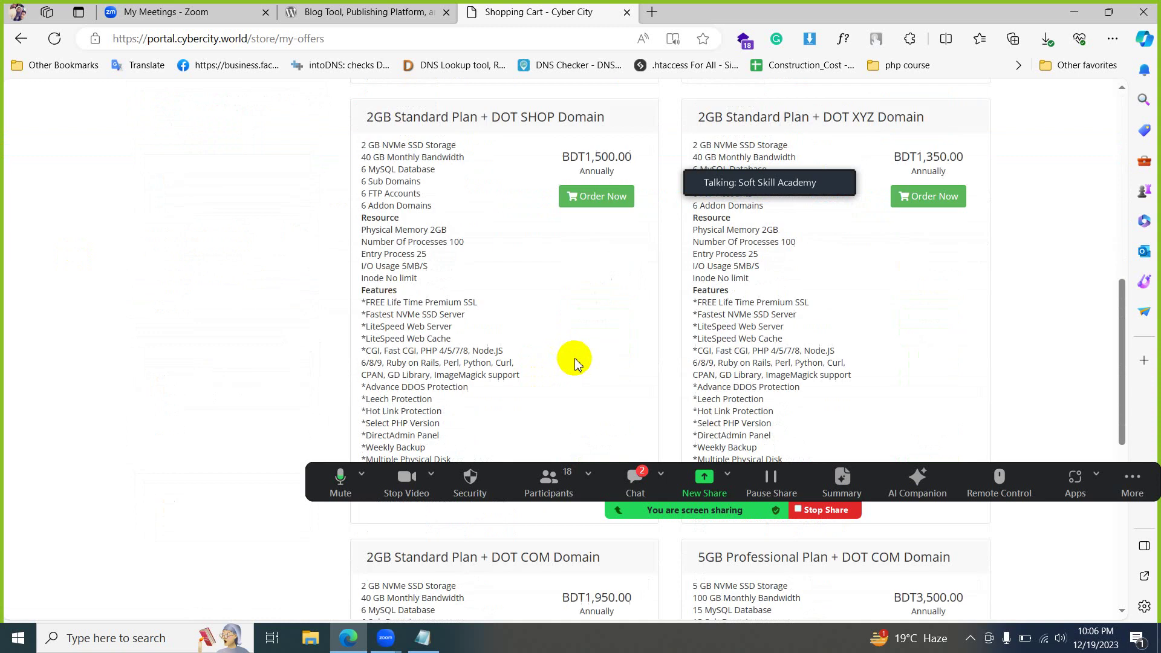
scroll(574, 361, down, 7)
scroll(576, 361, up, 3)
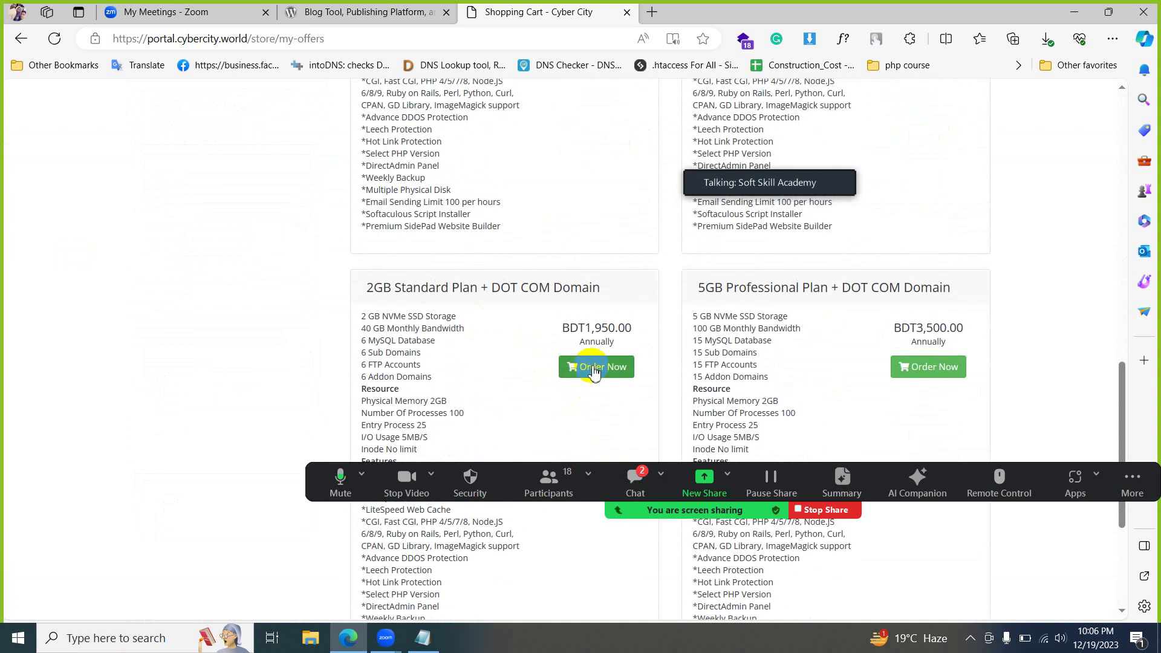
- Order the 2GB Standard Plan + DOT COM Domain and check a first domain name's availability
click(595, 369)
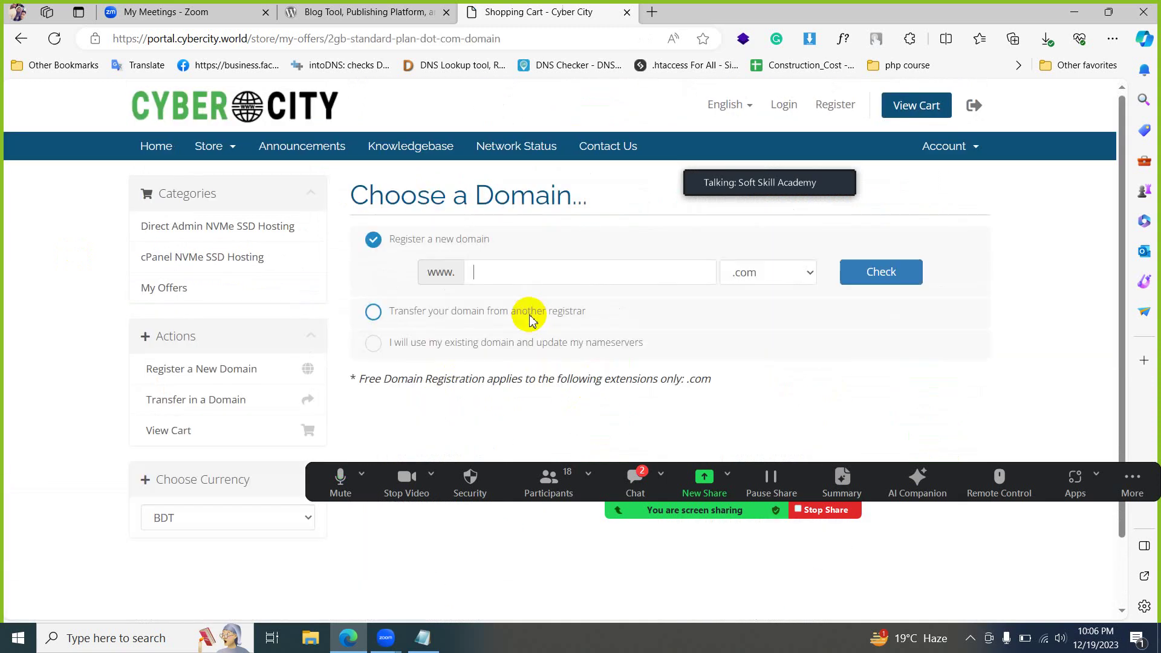
click(533, 267)
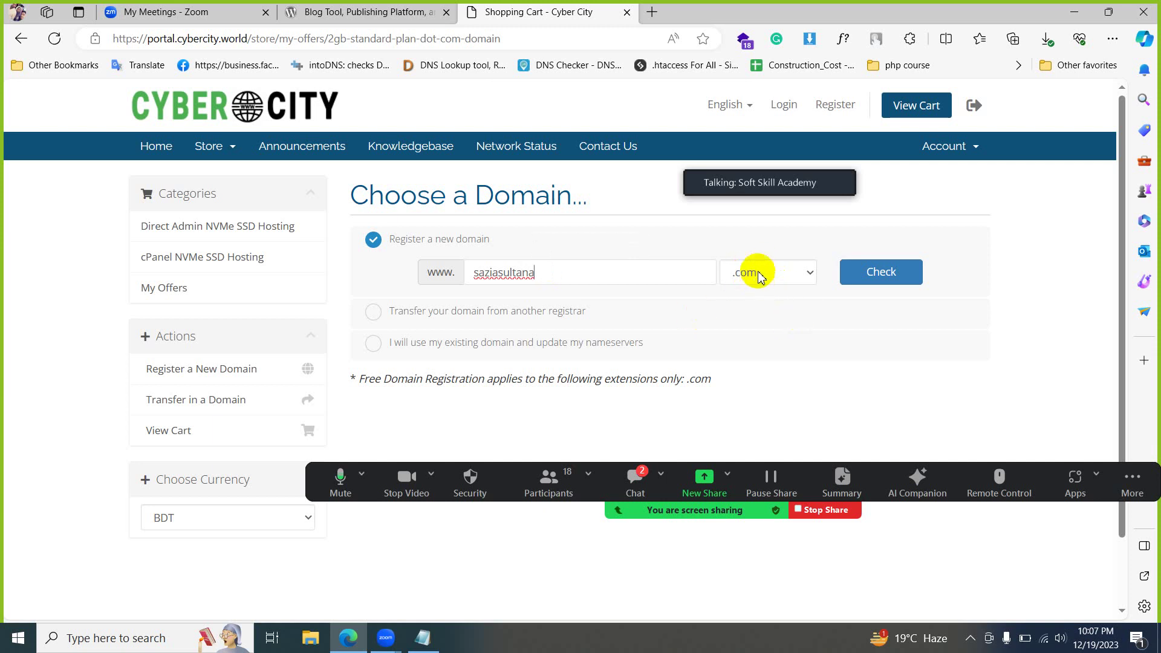
click(894, 283)
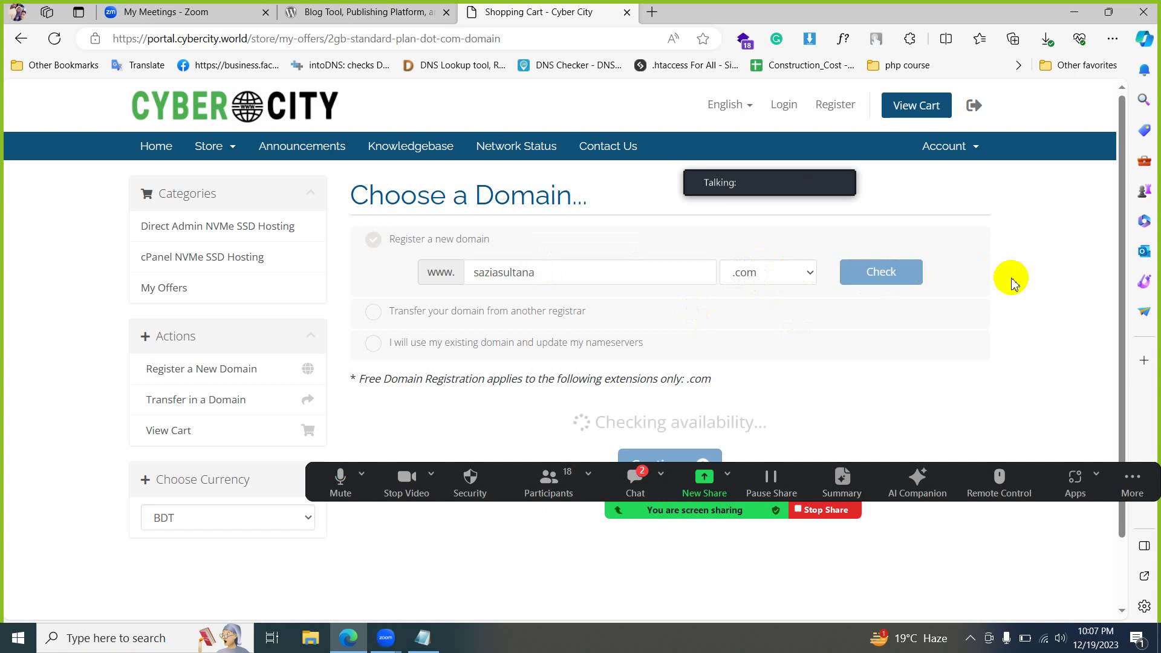
- Paste the domain name from the Notepad notes into the domain field, drop the trailing dot, and check it
scroll(1028, 321, down, 1)
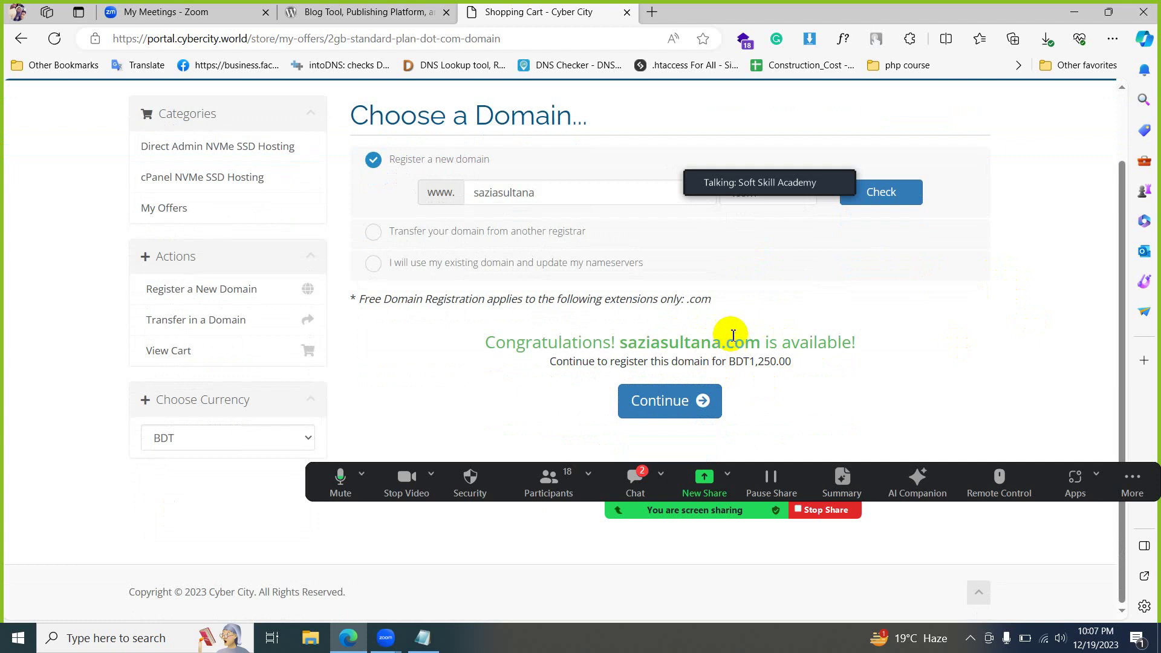
click(435, 641)
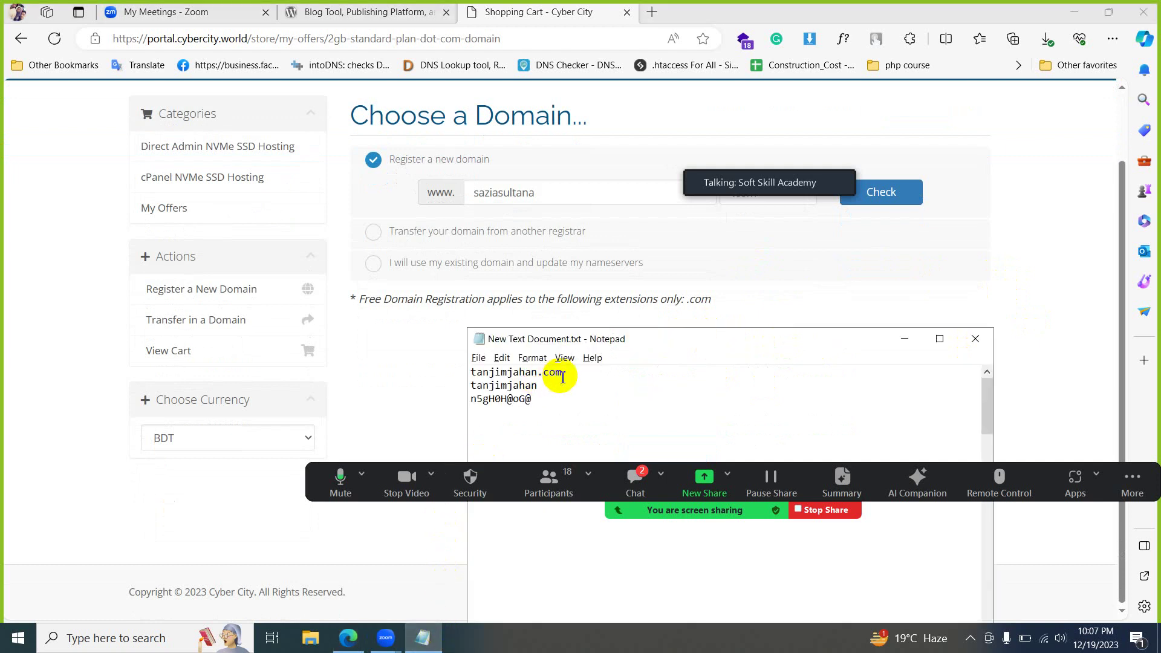
drag(577, 376, 424, 376)
key(ctrl+c)
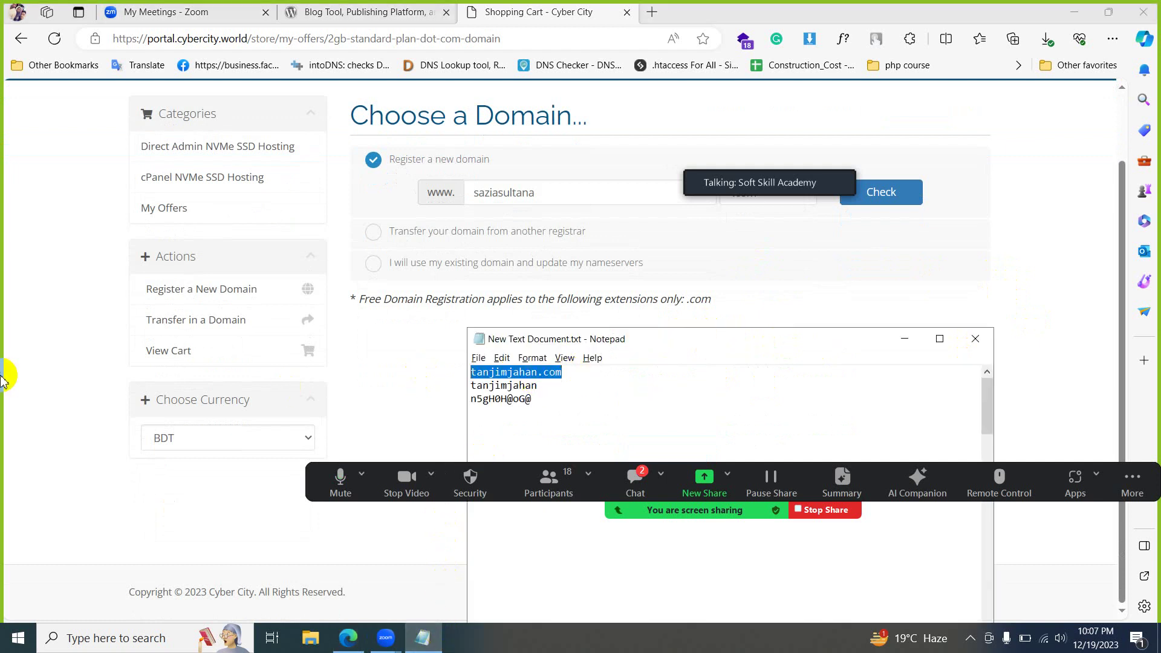
click(526, 169)
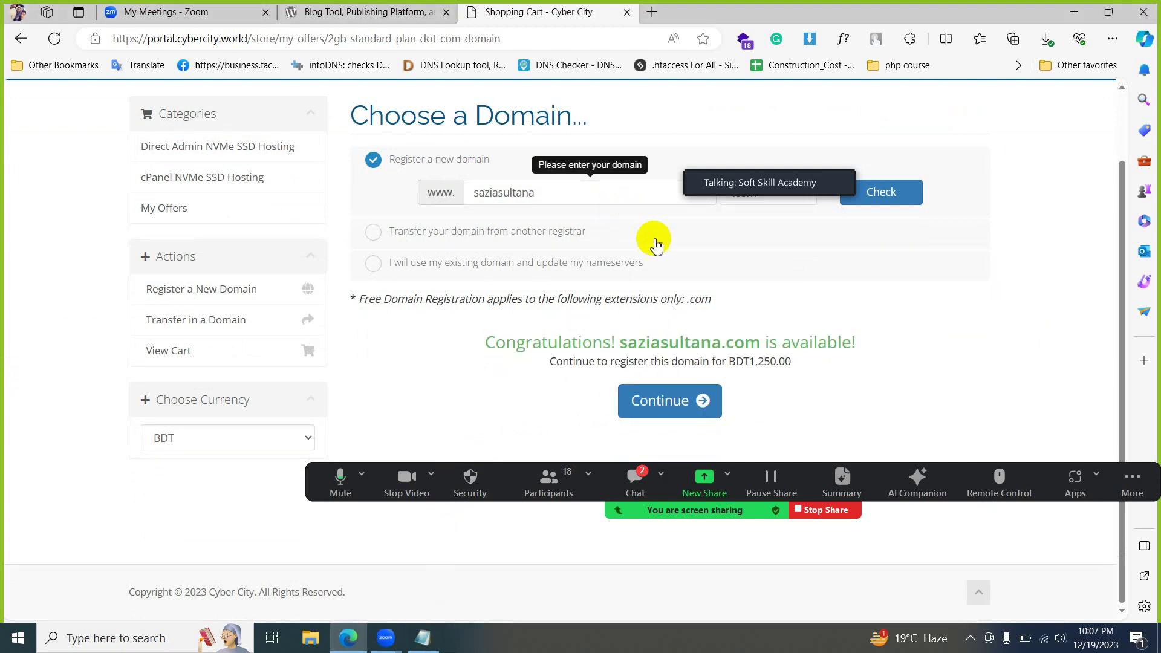
scroll(666, 255, up, 2)
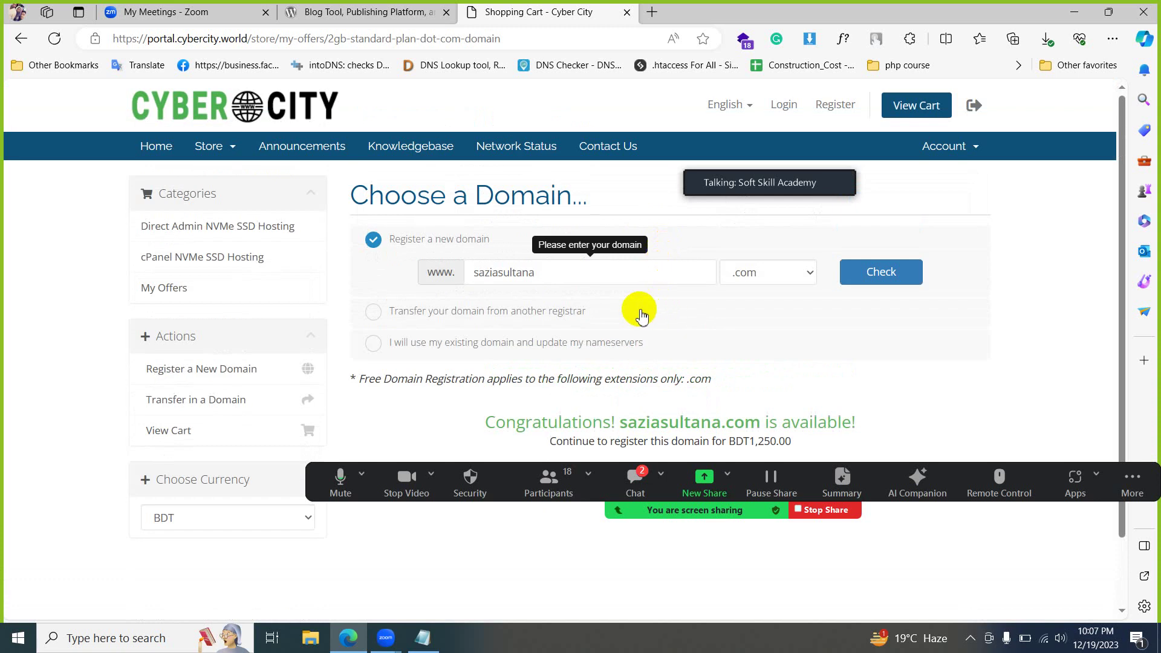
key(ctrl+a)
key(ctrl+v)
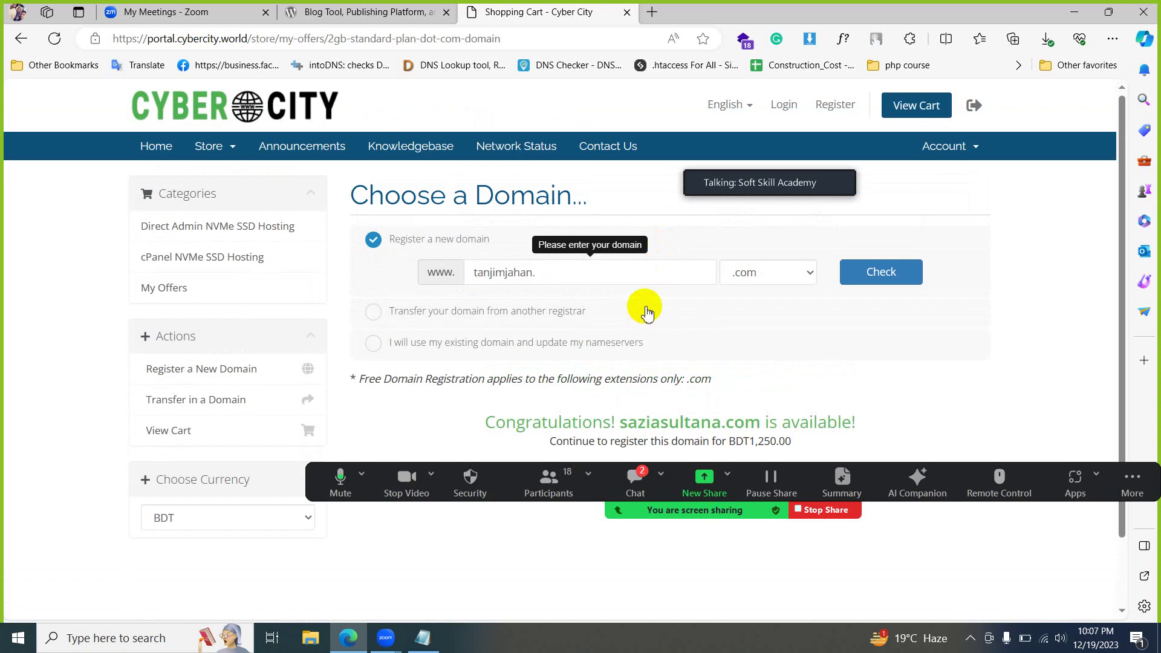
key(BackSpace)
click(884, 273)
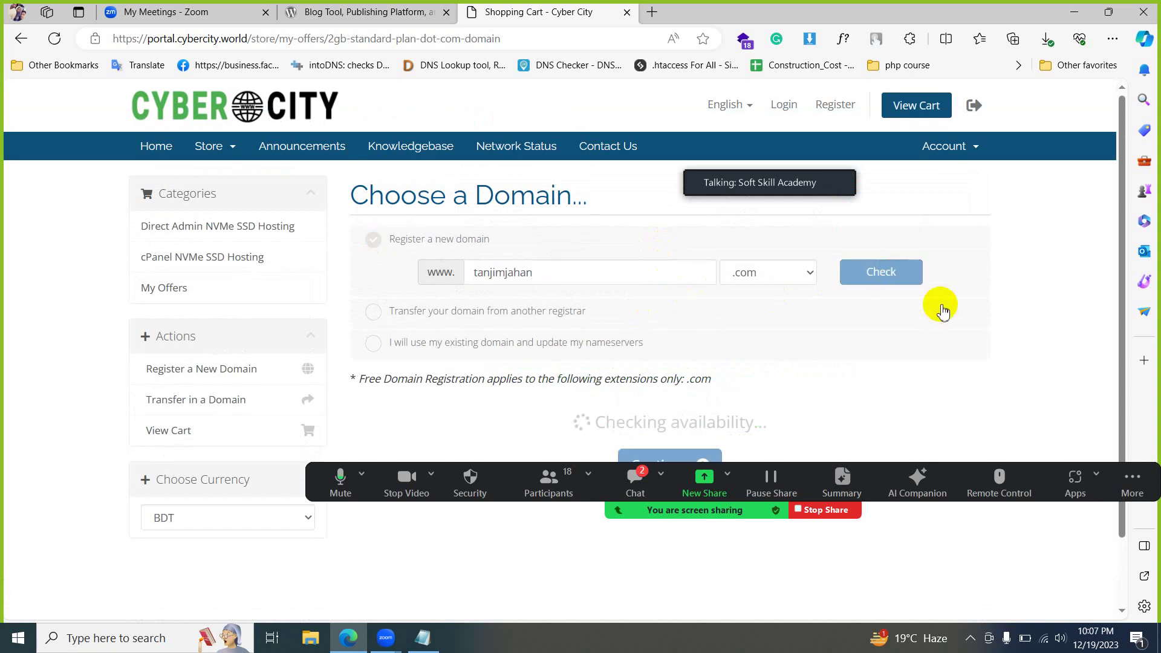
- Keep .com as the extension and check the new domain name, available at BDT1,250.00
scroll(720, 396, down, 2)
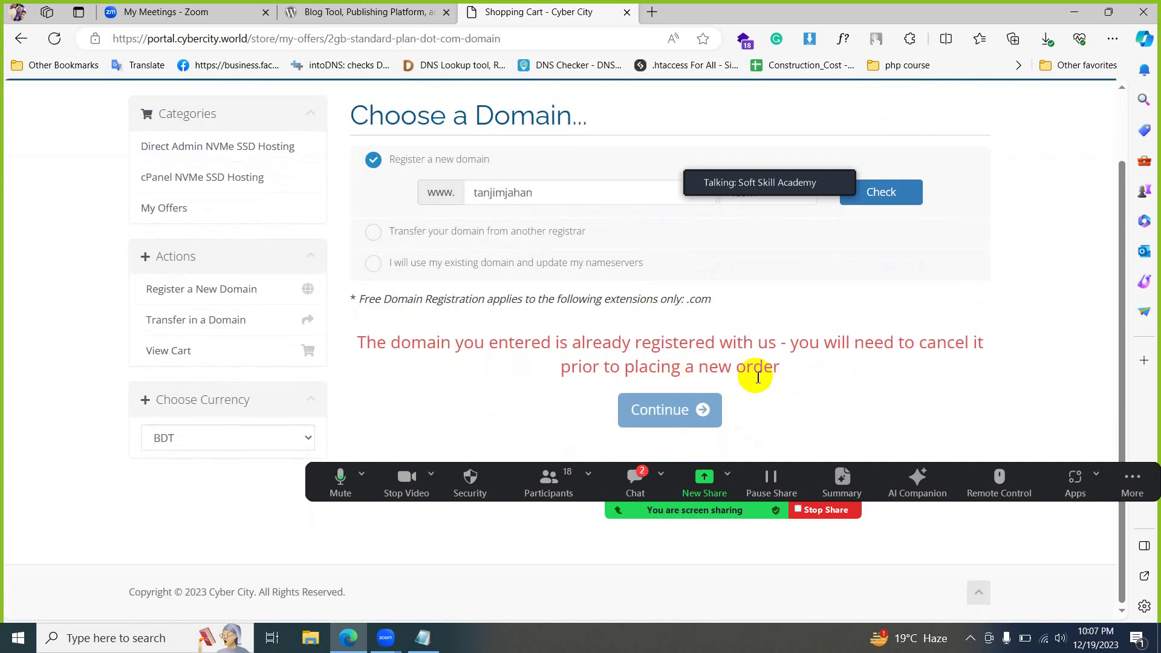
scroll(760, 377, up, 2)
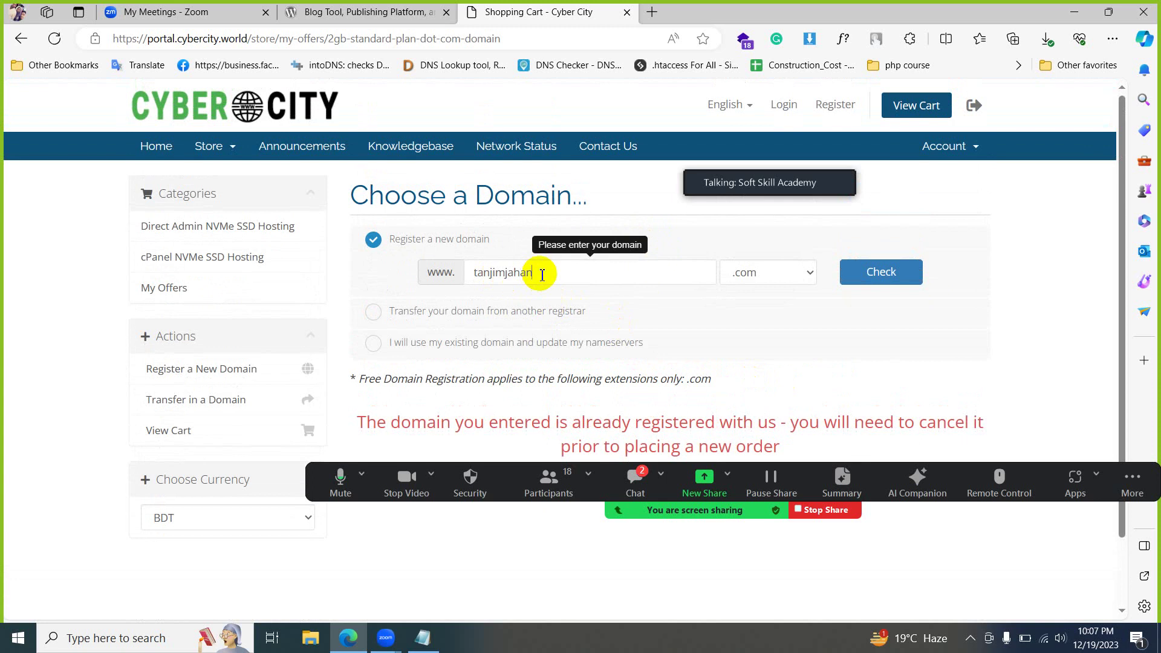
click(858, 275)
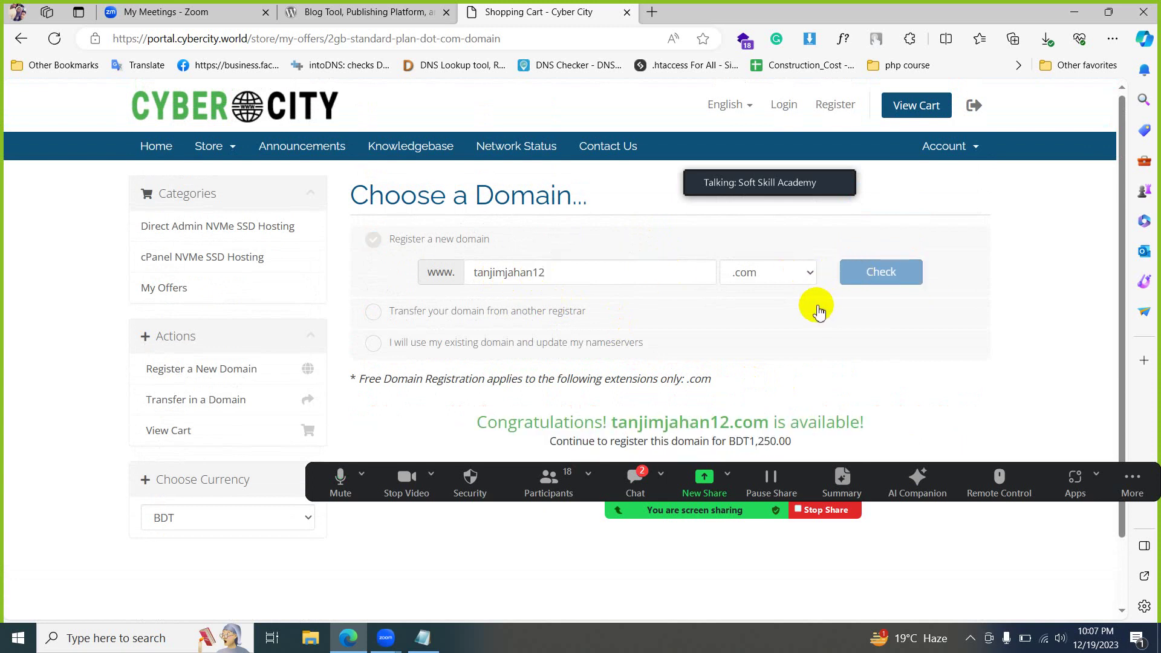
click(772, 272)
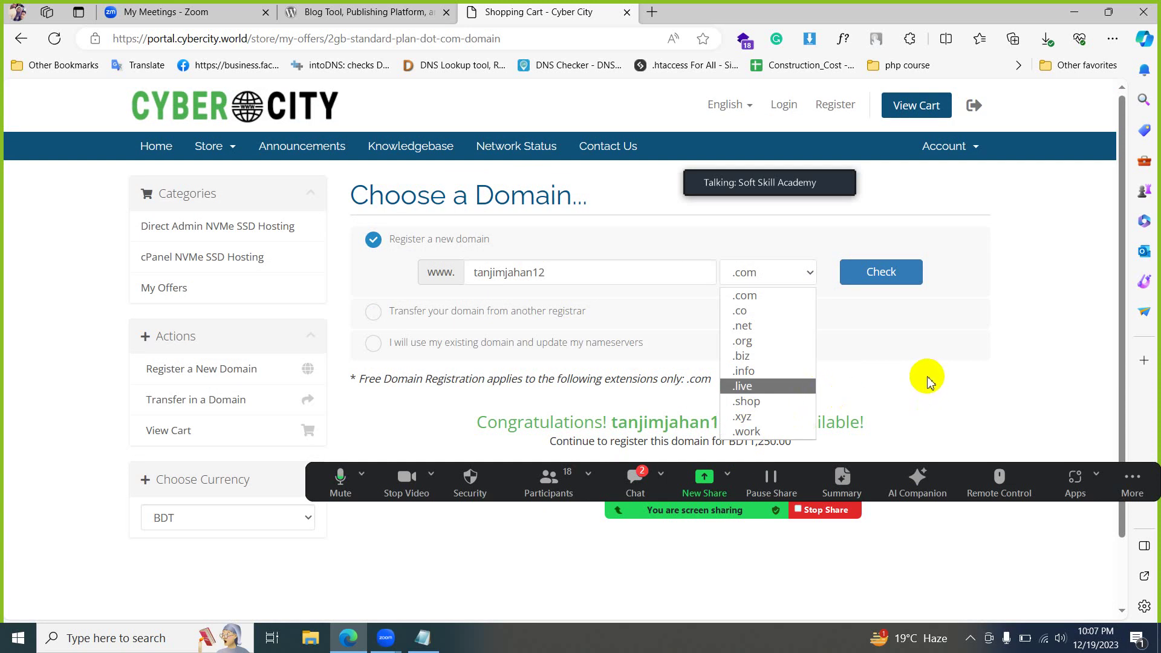
click(612, 435)
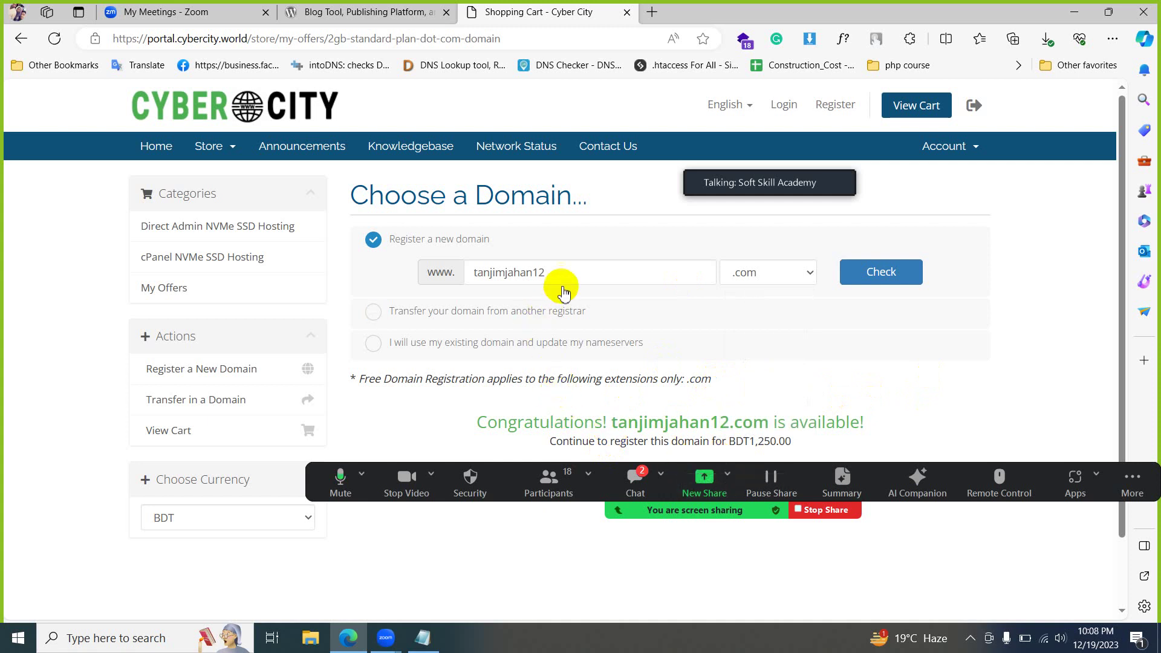
drag(563, 276, 484, 273)
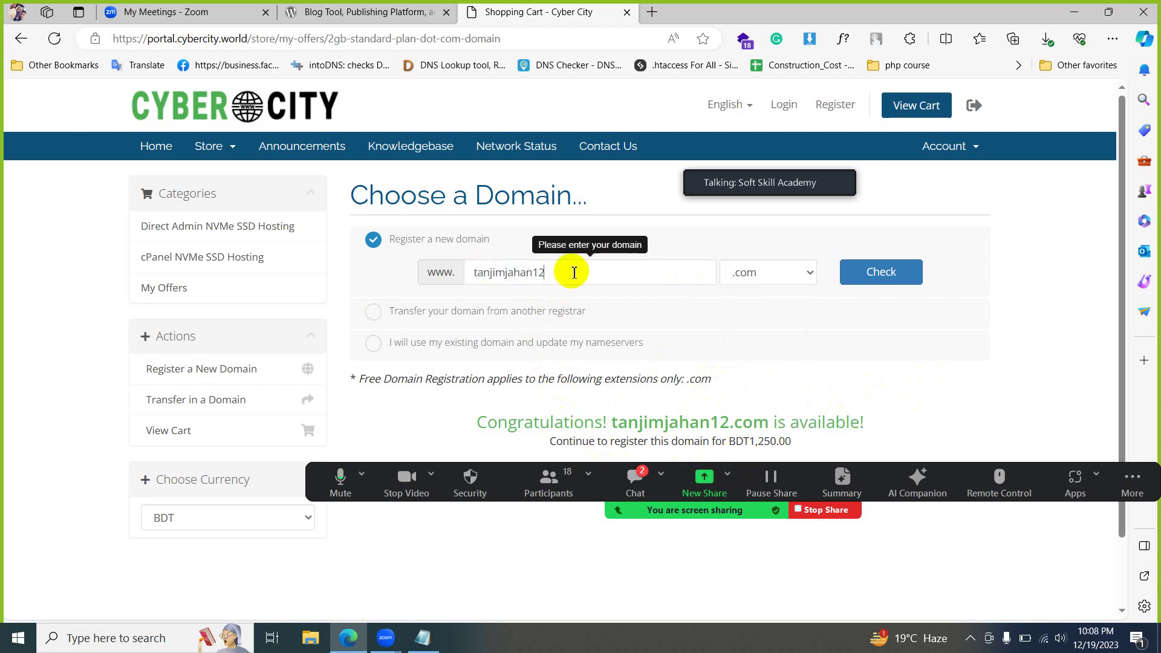
key(ctrl+a)
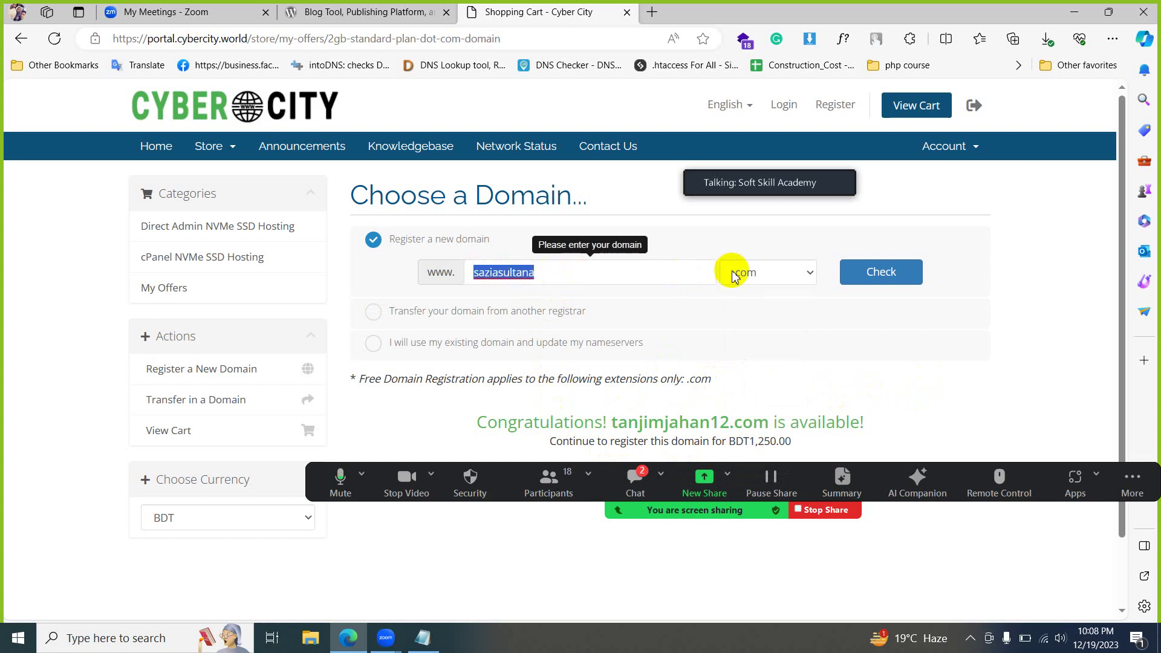
click(858, 279)
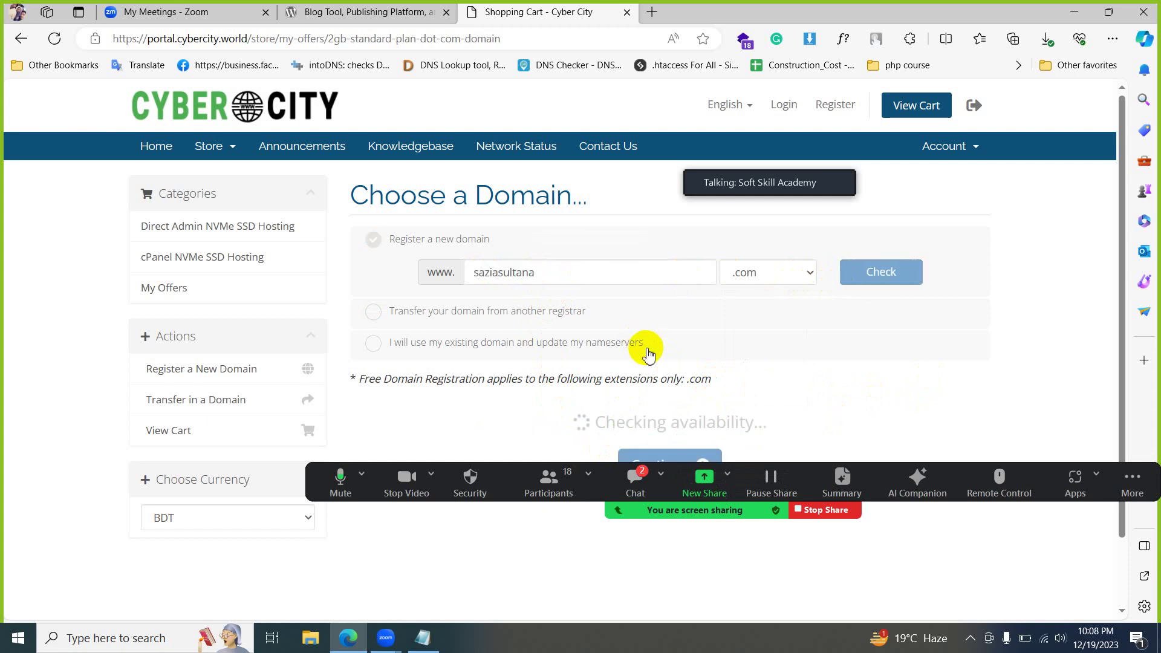
scroll(644, 357, down, 1)
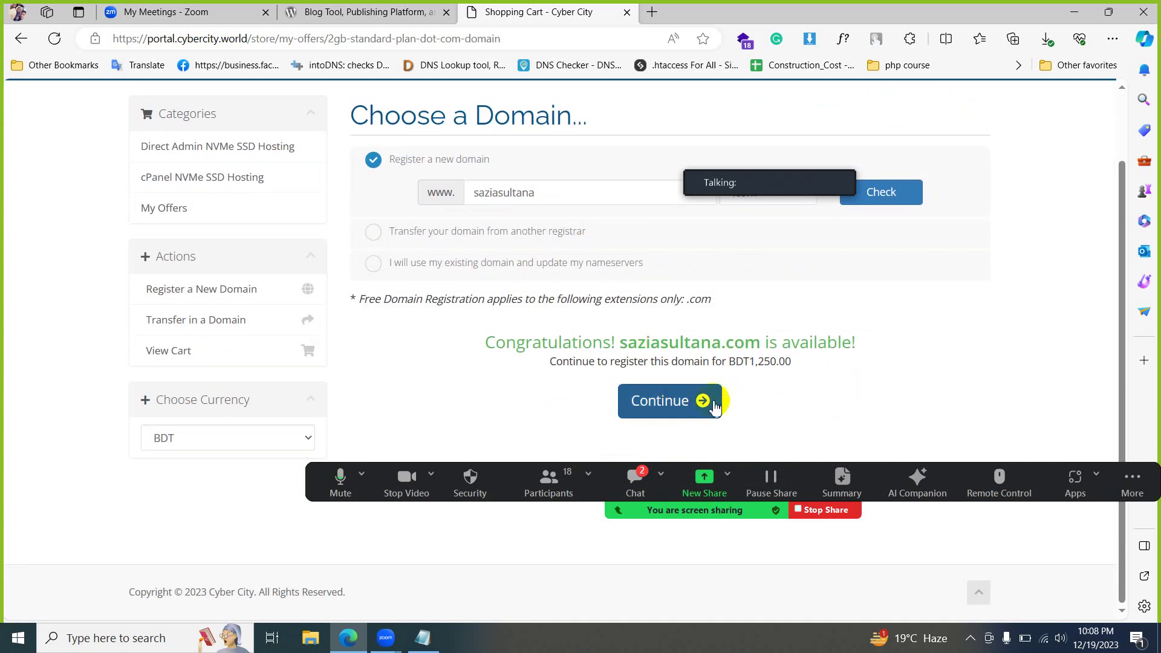
- Add the .com domain with the 2GB Standard Plan to the cart and proceed to checkout, BDT1,950.00 due
click(664, 401)
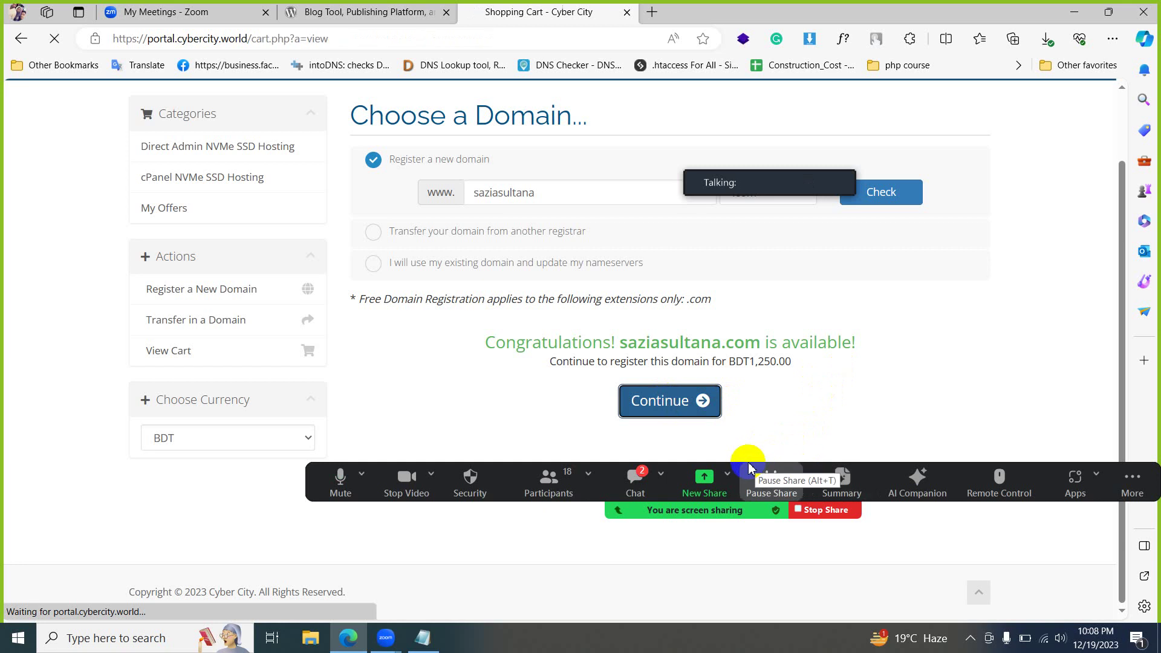
drag(730, 513, 652, 565)
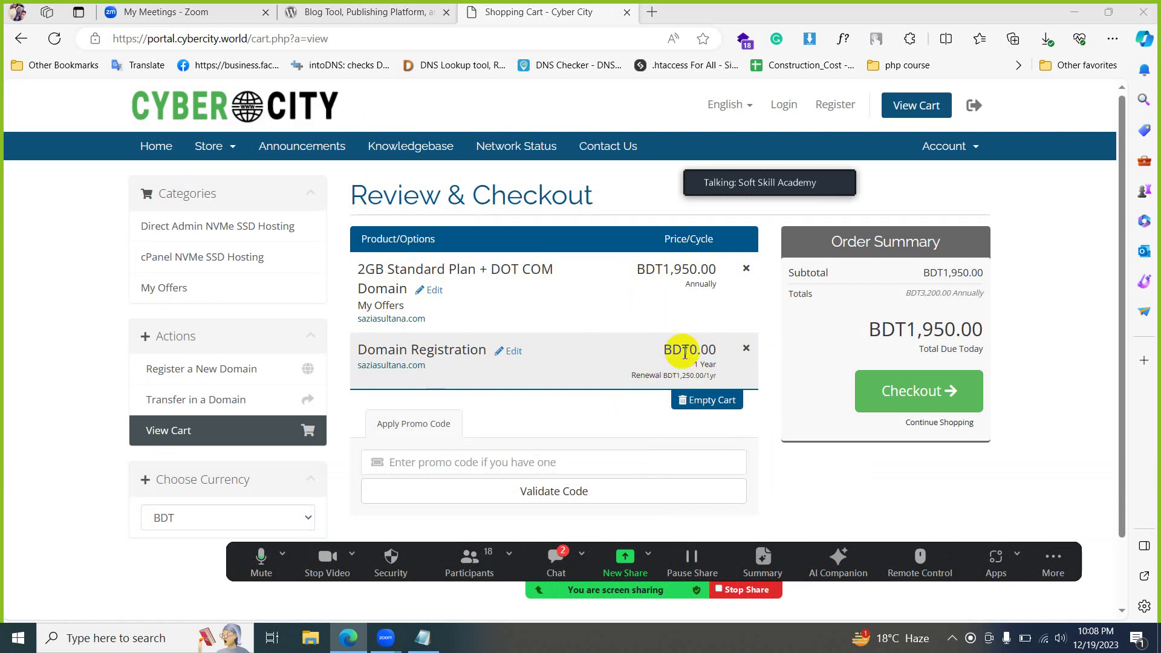
click(906, 392)
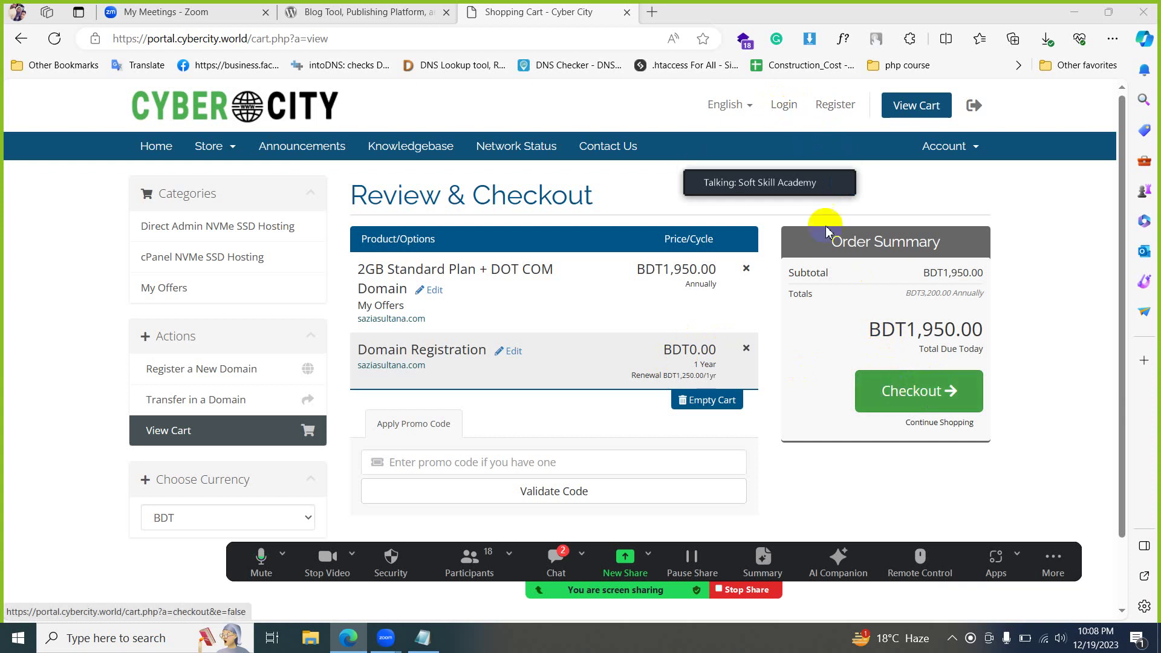
click(887, 398)
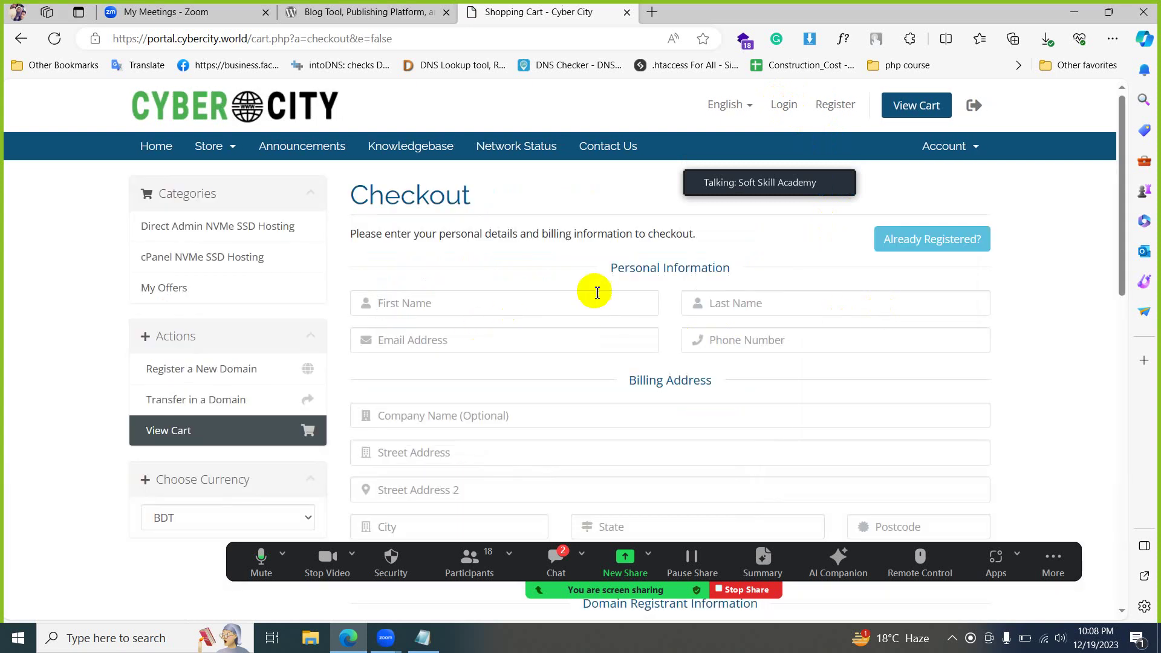
- Toggle Already Registered and Create a New Account, attempt Complete Order, then go to the Login page
scroll(635, 336, down, 5)
scroll(643, 350, up, 5)
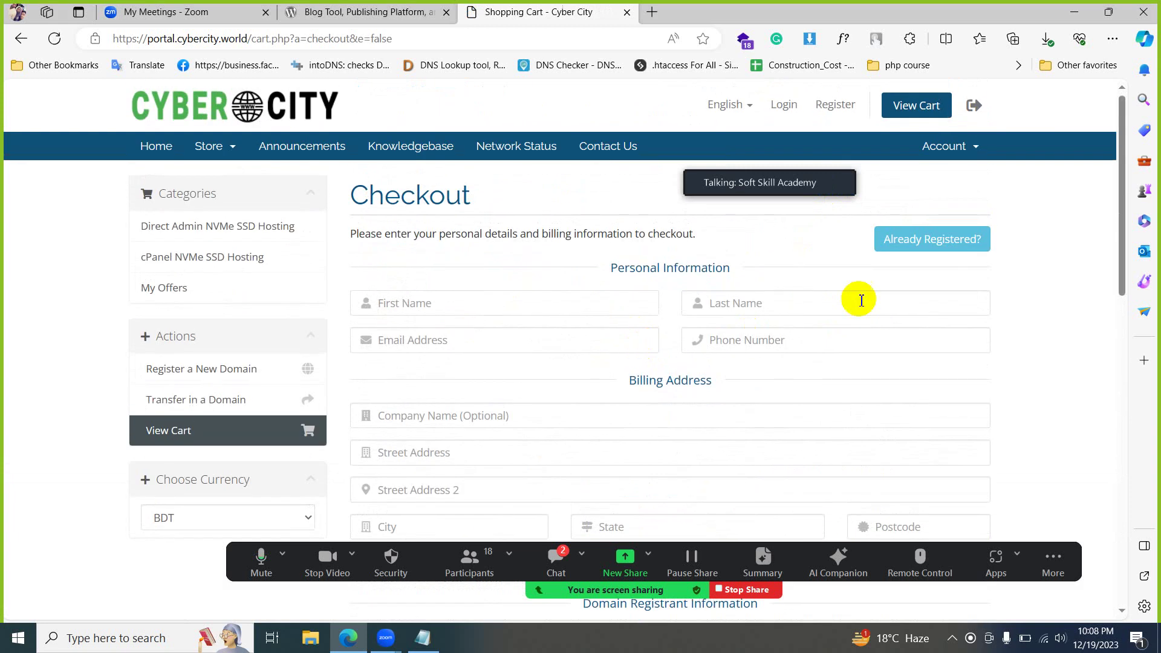
click(924, 237)
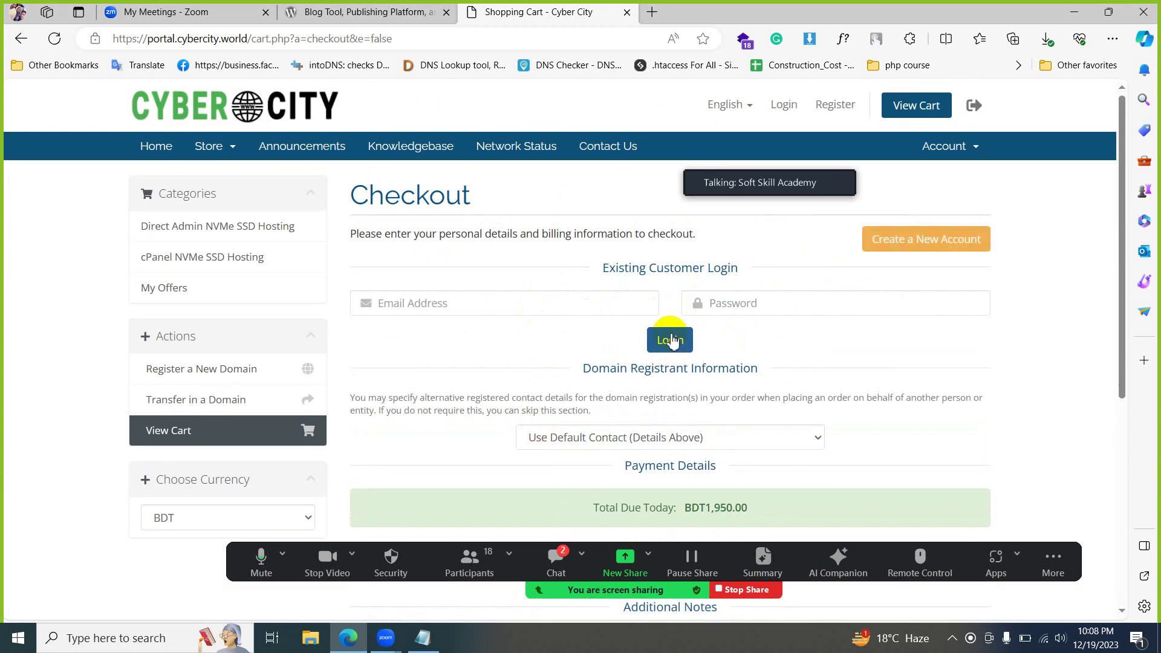
click(895, 237)
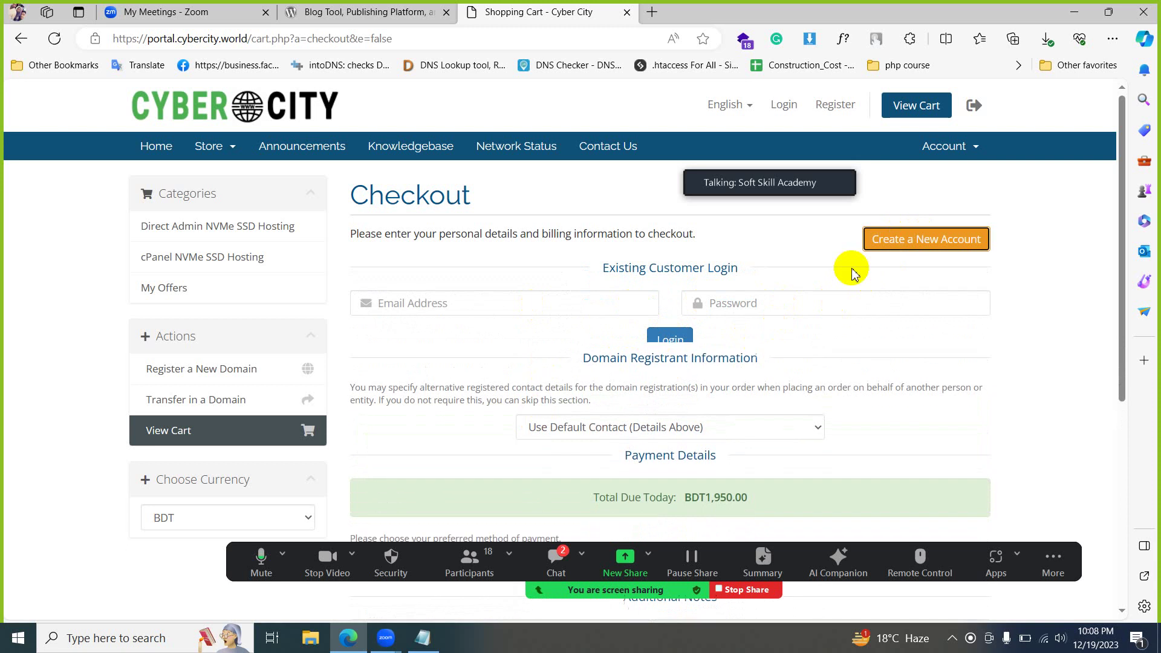
scroll(540, 376, down, 7)
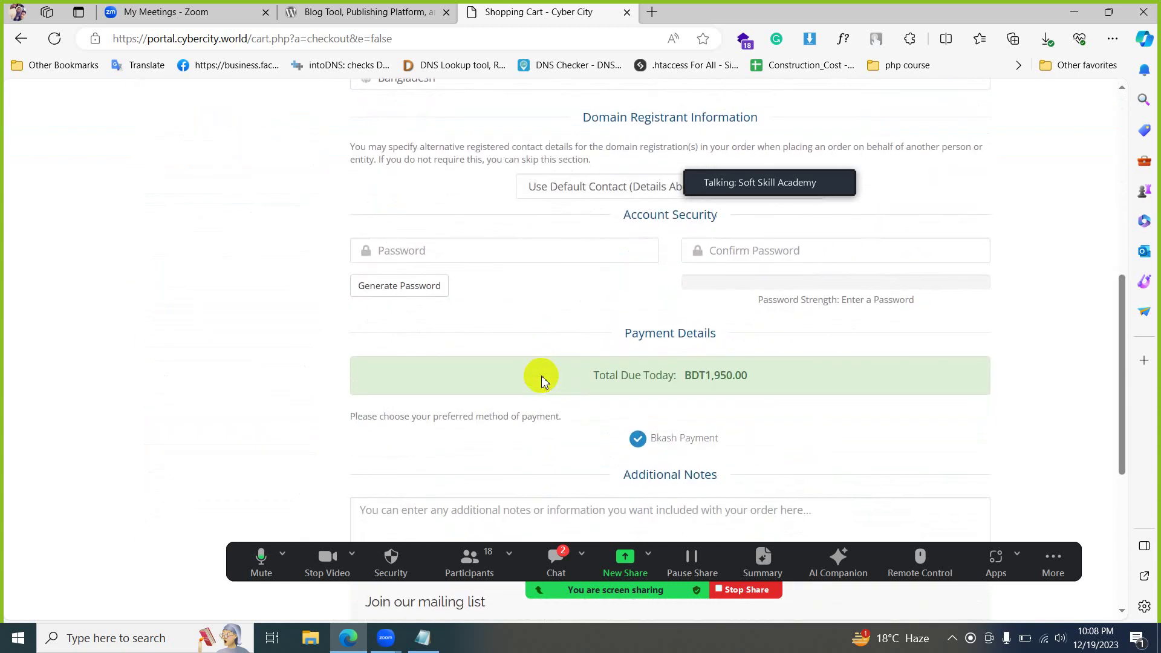
scroll(542, 379, down, 5)
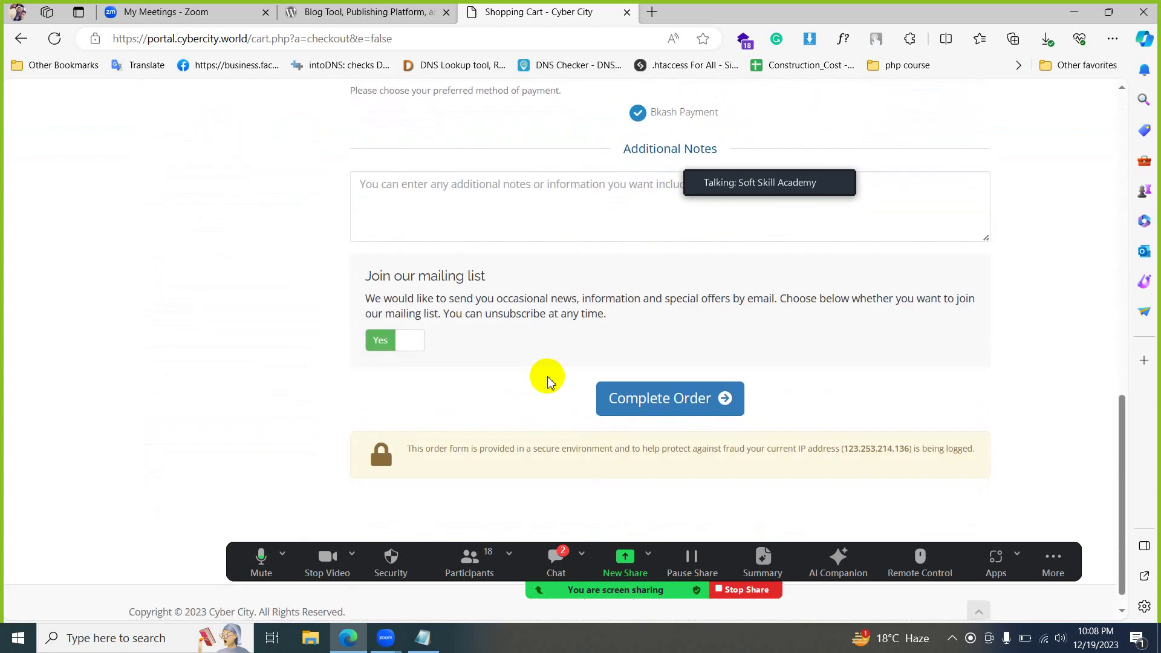
click(659, 402)
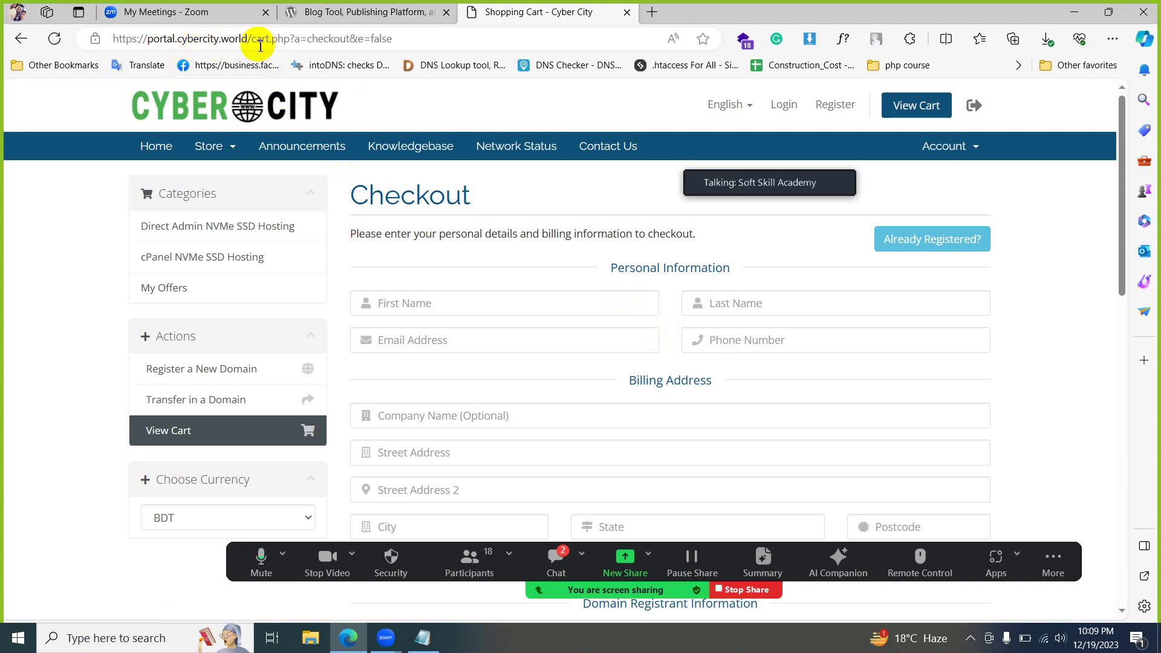
click(792, 109)
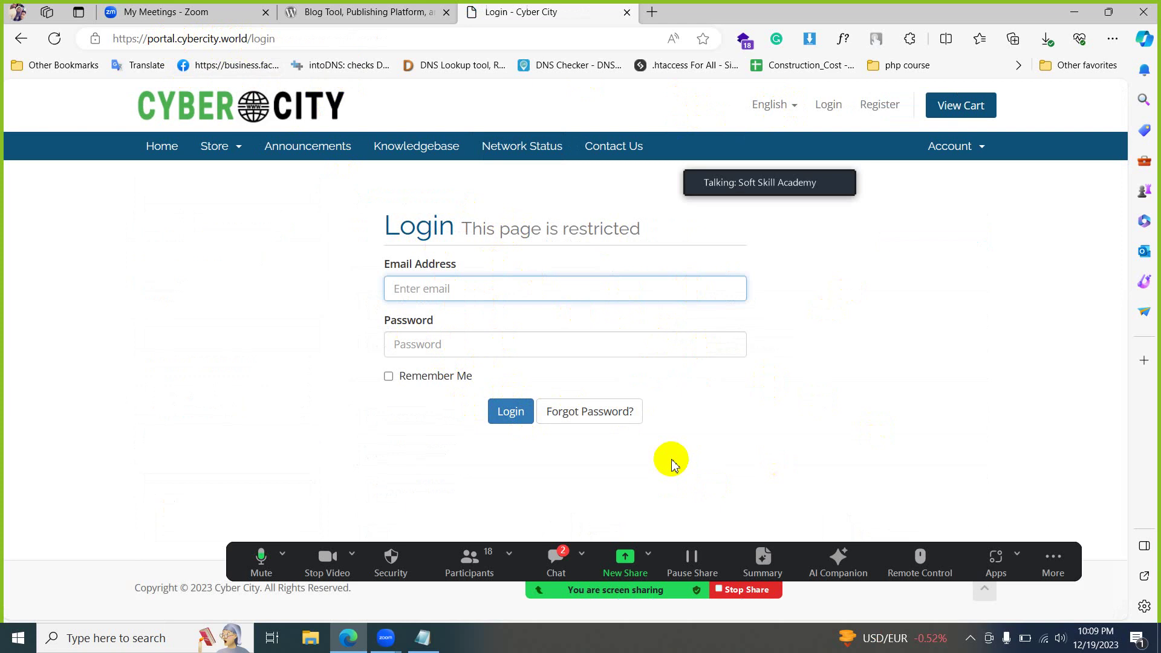
- Paste the saved account e-mail address from the Notepad notes into the login e-mail field
click(970, 639)
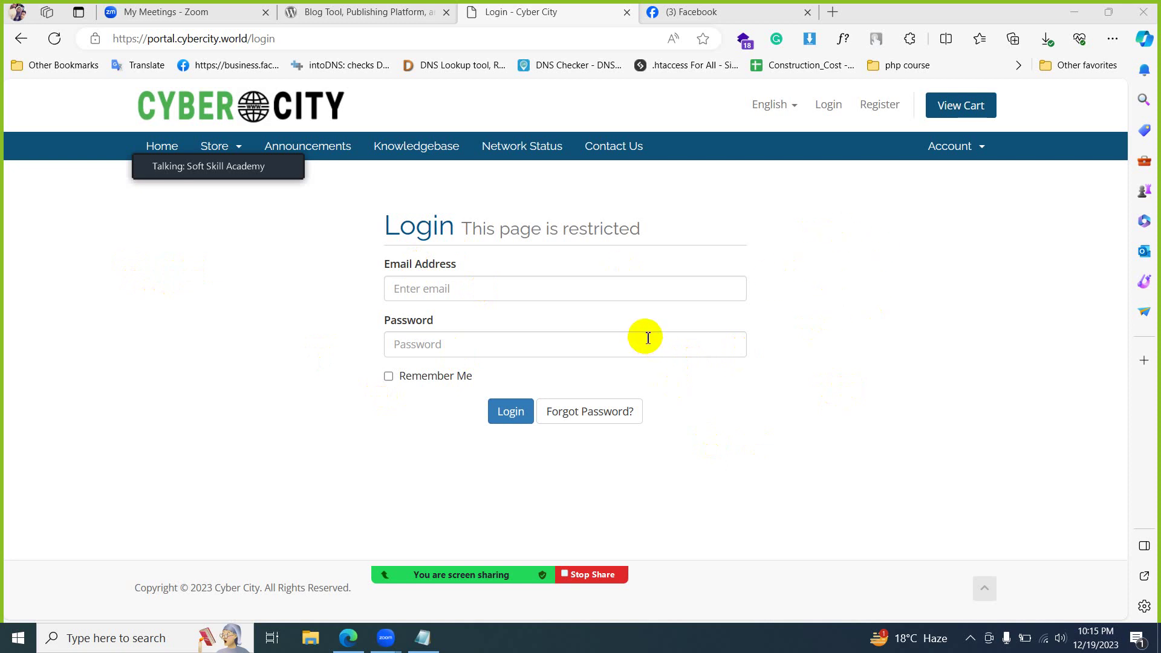
click(423, 635)
drag(519, 258, 363, 258)
key(ctrl+c)
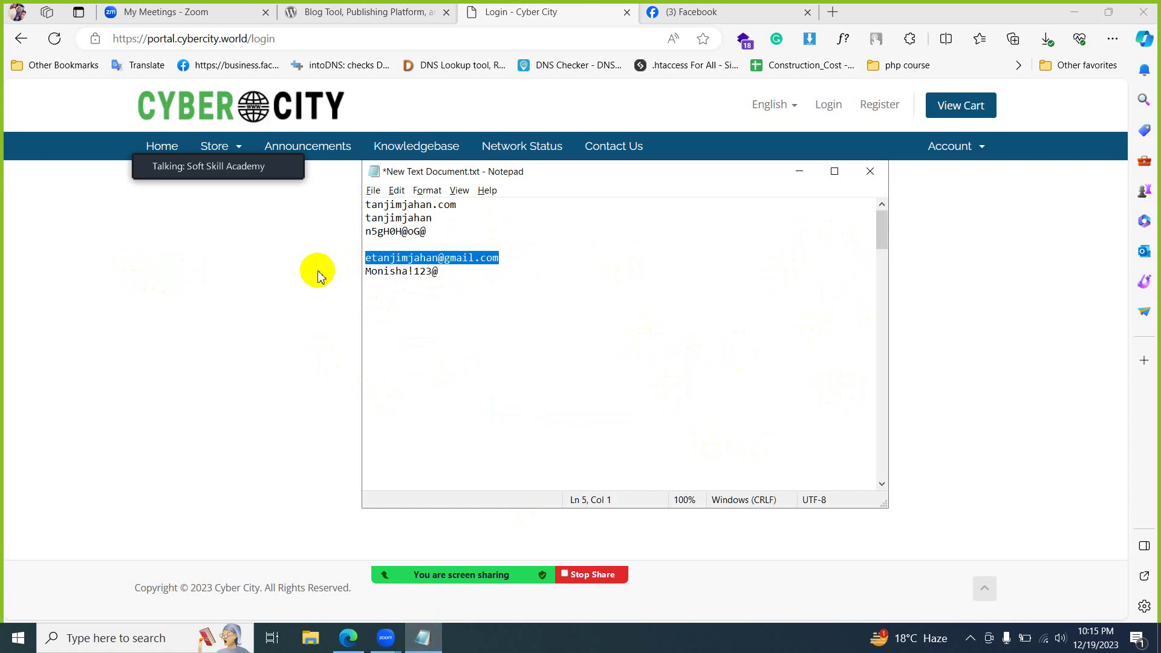
key(alt+Tab)
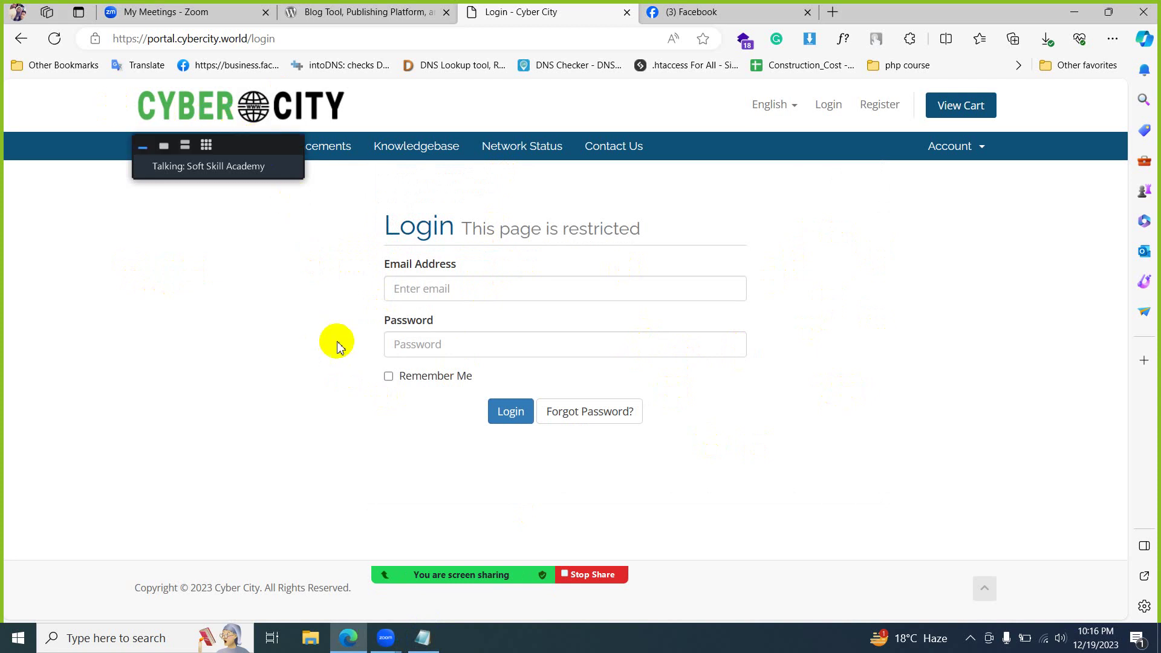
click(465, 291)
key(ctrl+v)
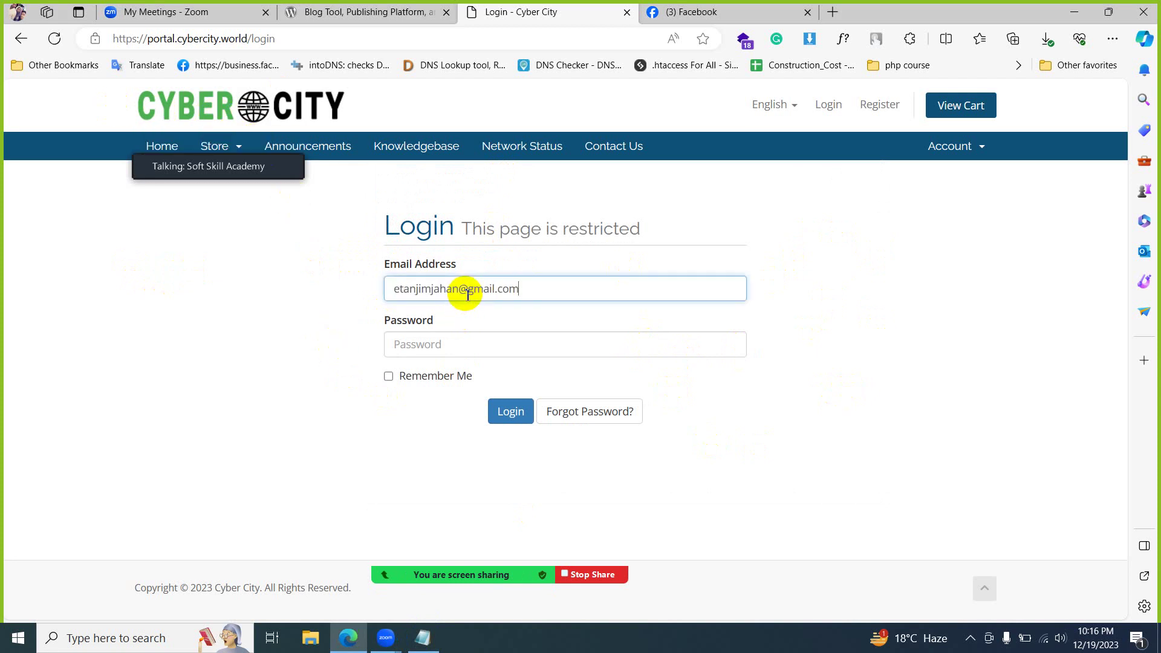
- Paste the saved account password, tick Remember Me and sign in
key(alt+Tab)
drag(450, 272, 322, 278)
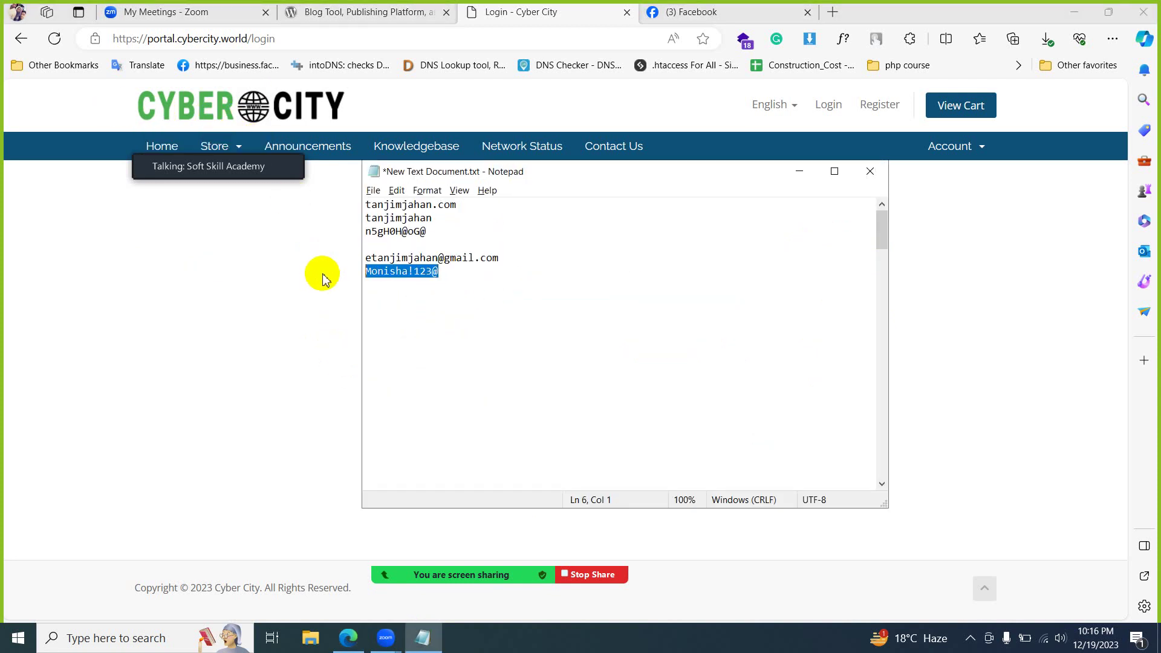
key(alt+Tab)
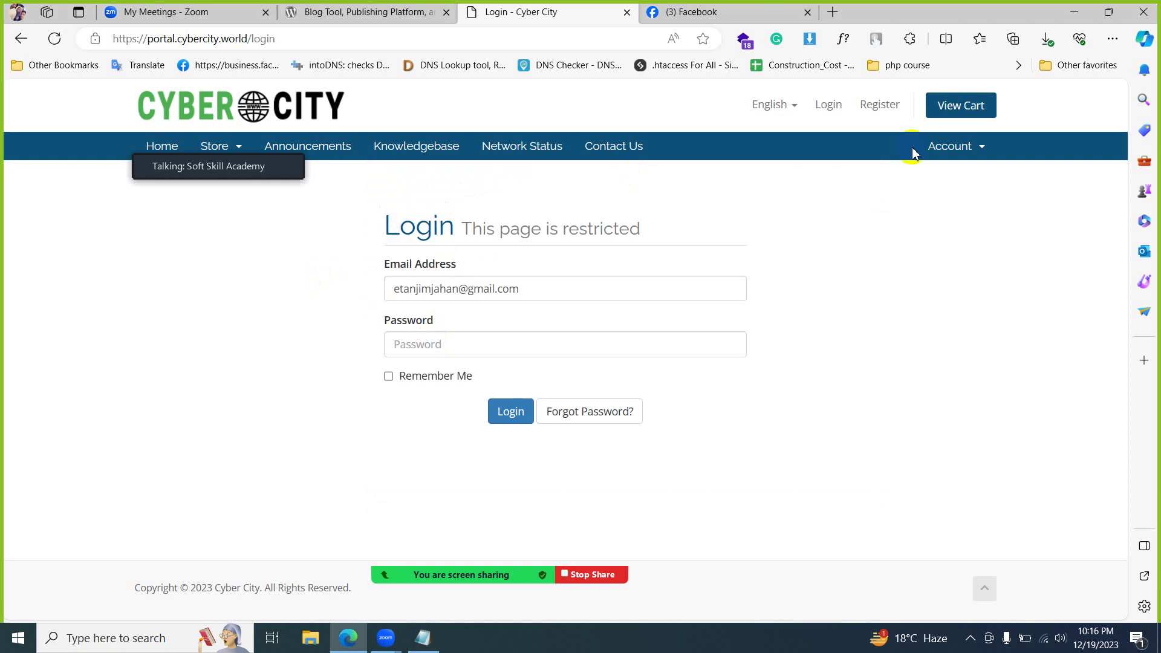
click(500, 342)
key(ctrl+v)
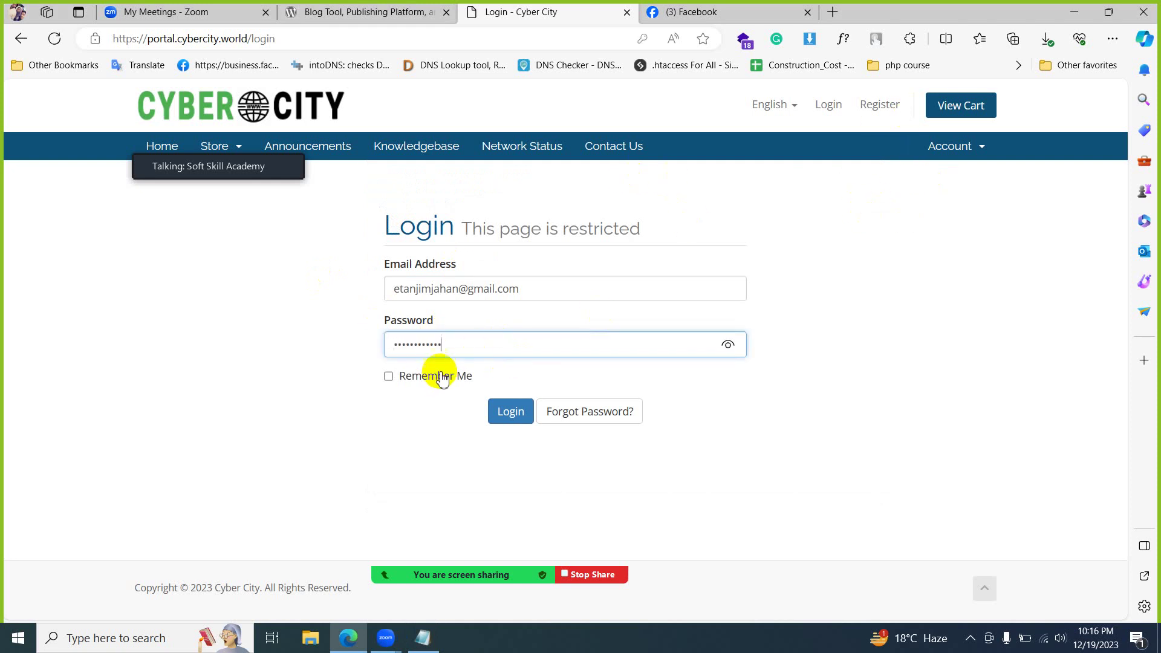
click(435, 375)
click(501, 416)
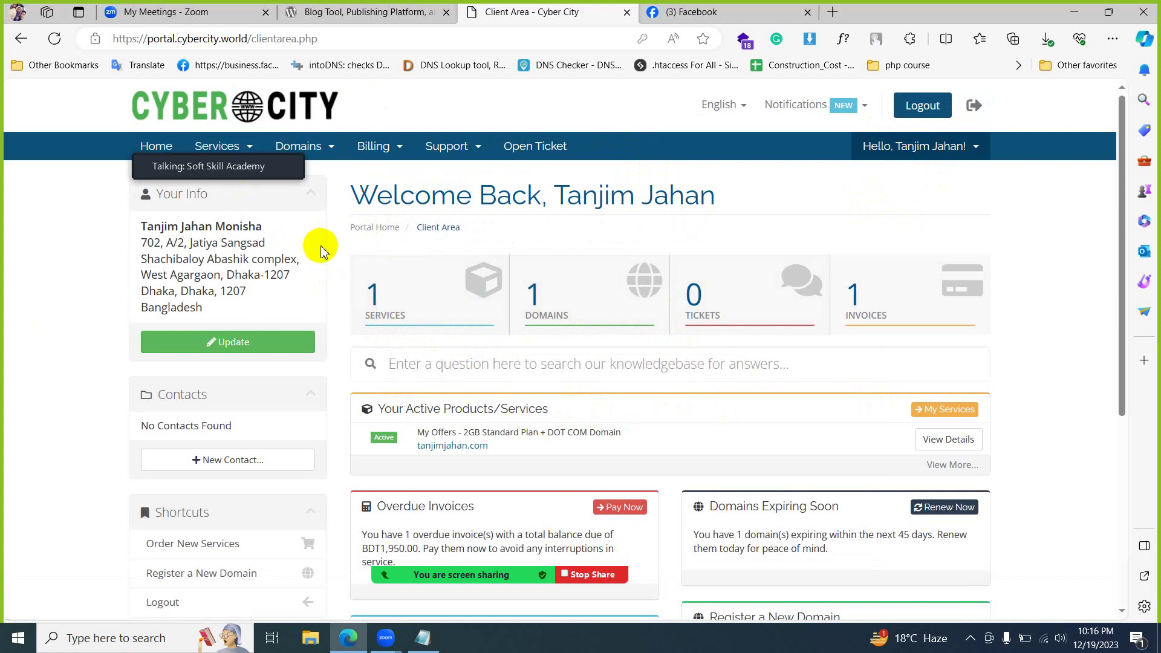
- Look over My Domains, then open Services > My Services showing the active 2GB Standard Plan
click(425, 311)
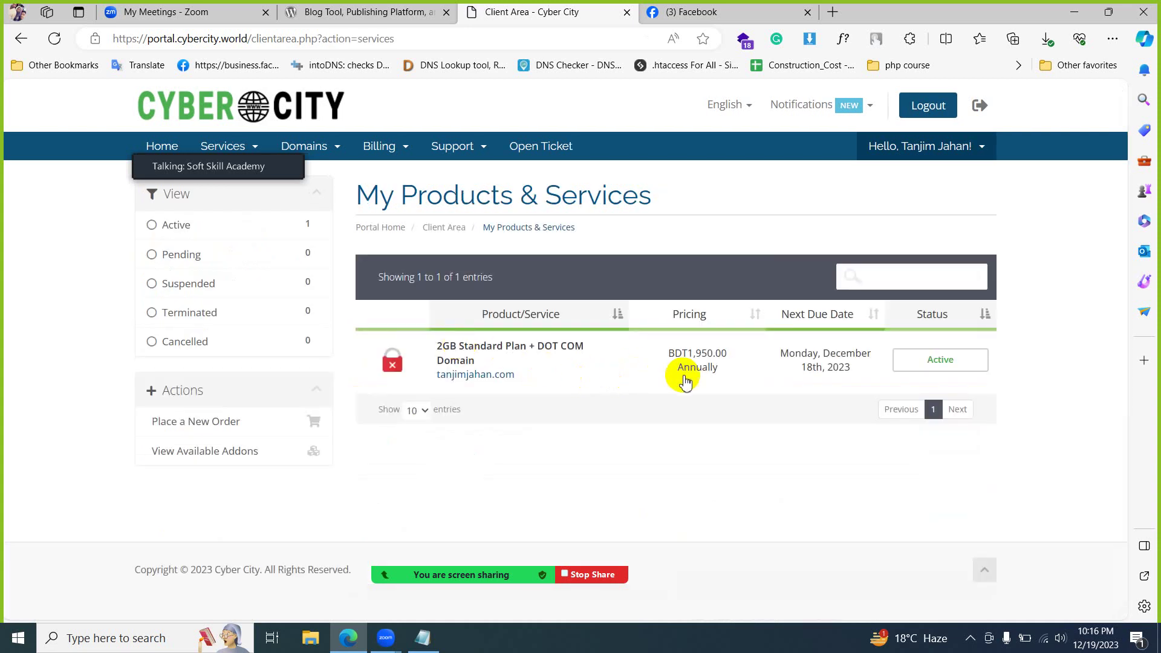
click(337, 156)
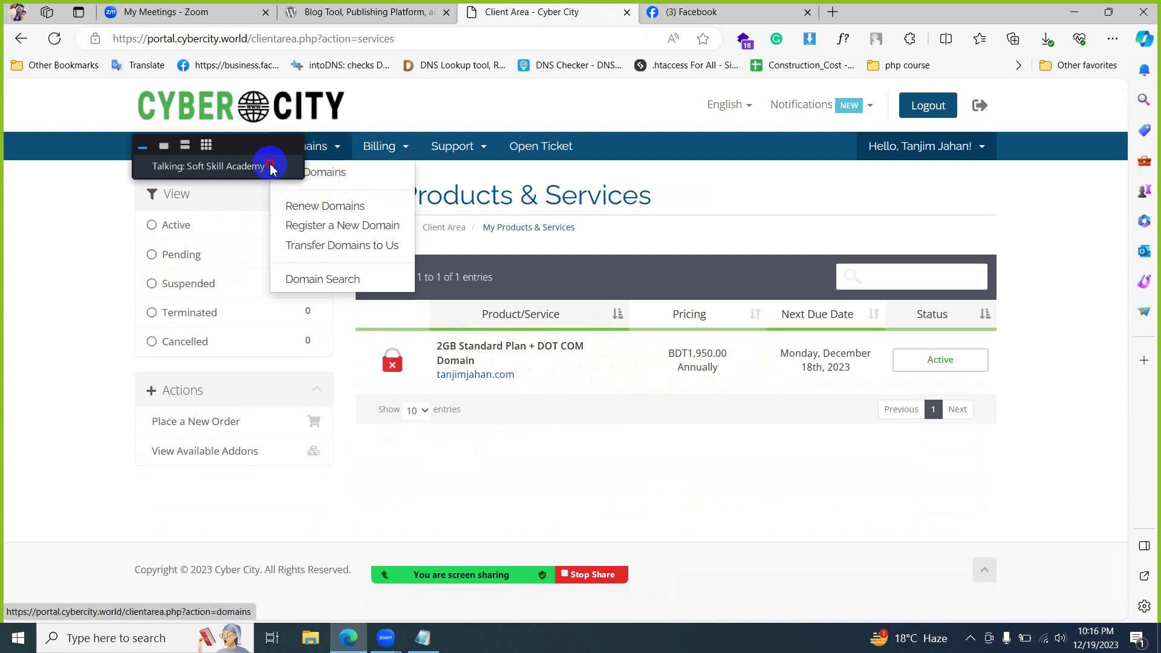
click(306, 175)
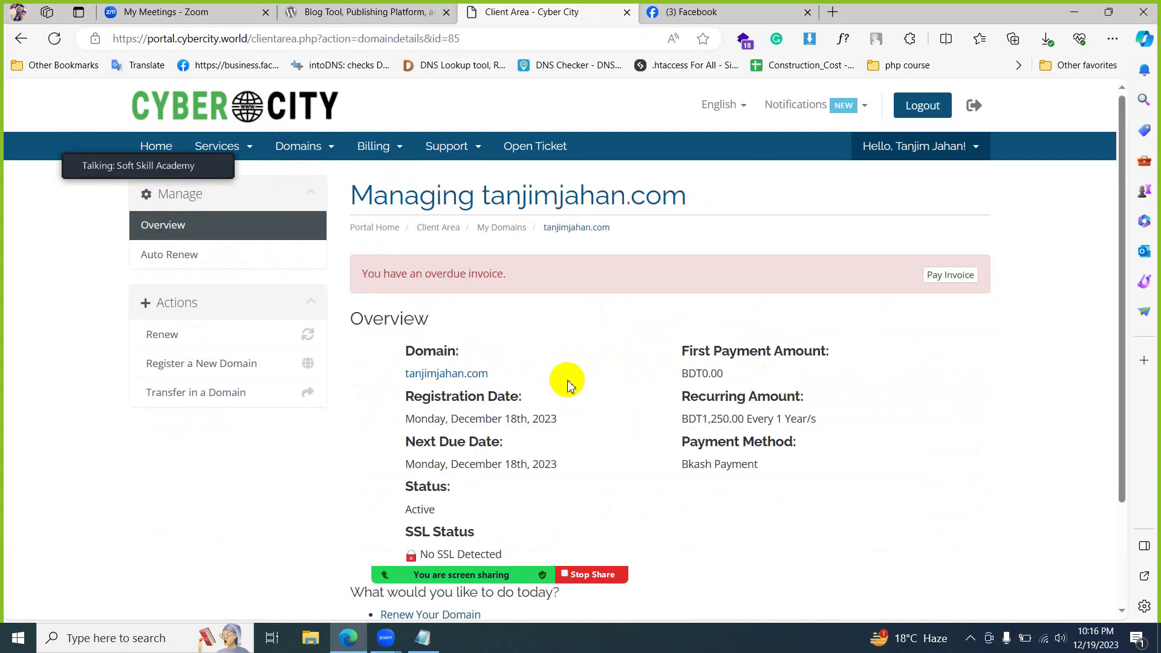
scroll(582, 379, down, 3)
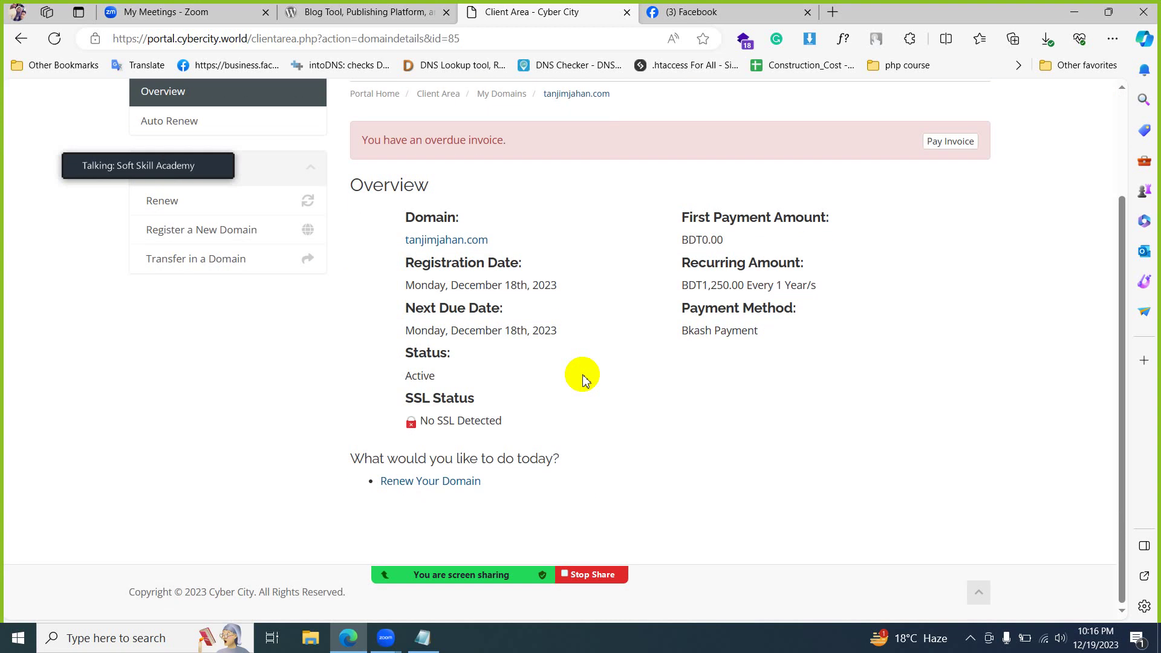
scroll(585, 469, up, 3)
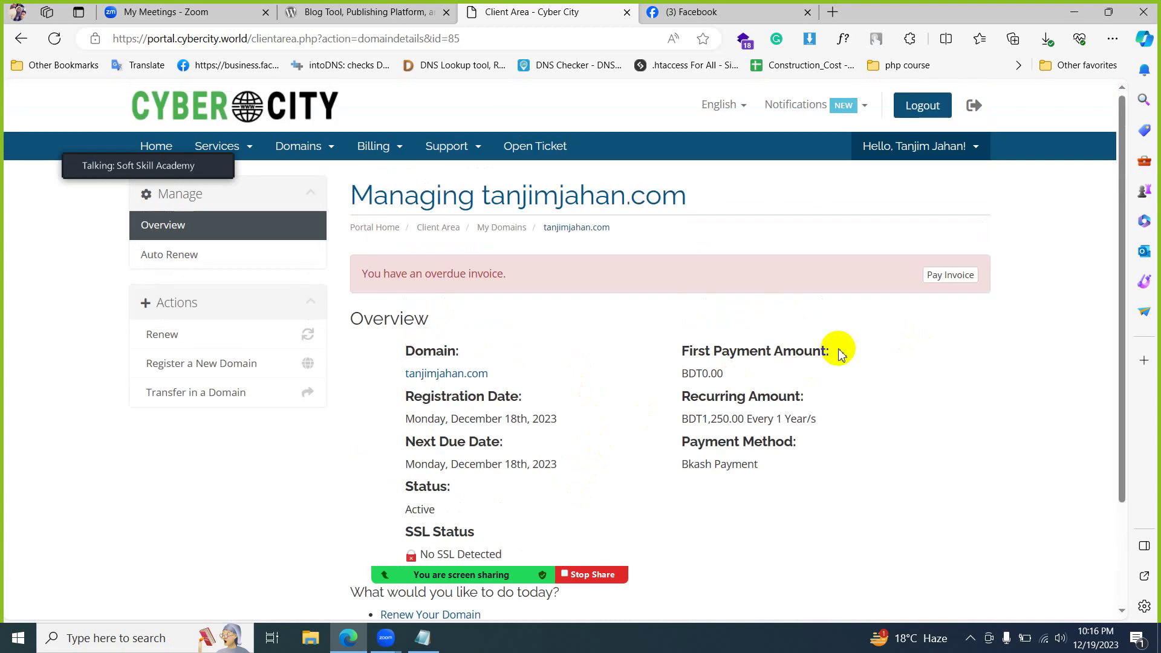
drag(167, 165, 142, 493)
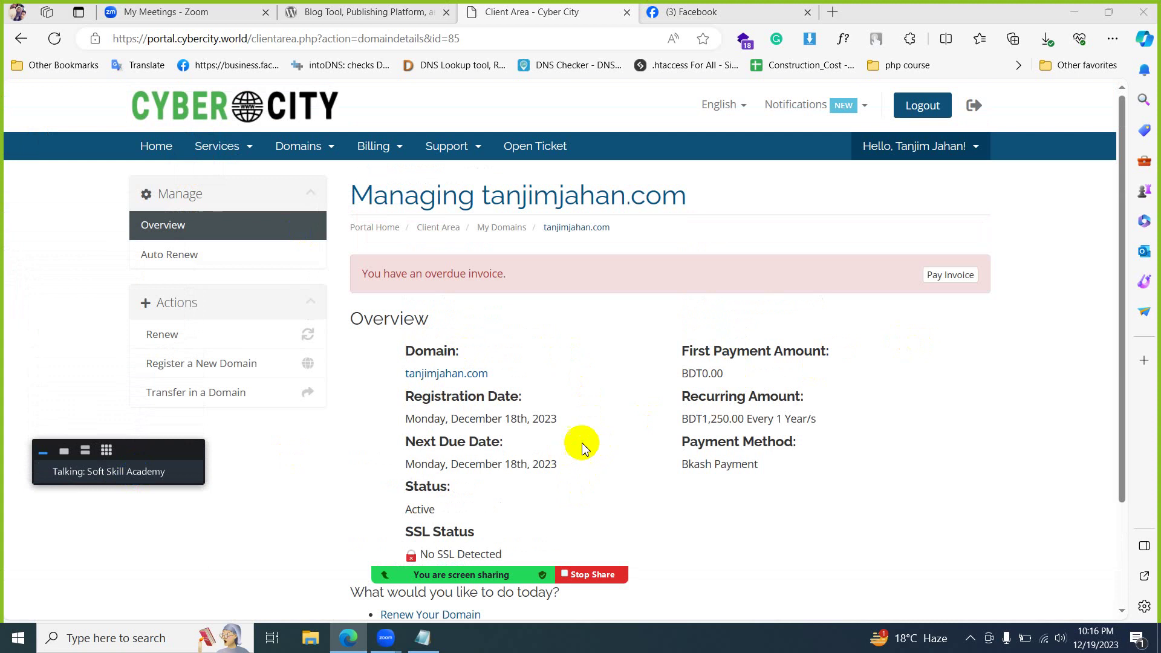
scroll(604, 411, down, 3)
scroll(605, 411, up, 3)
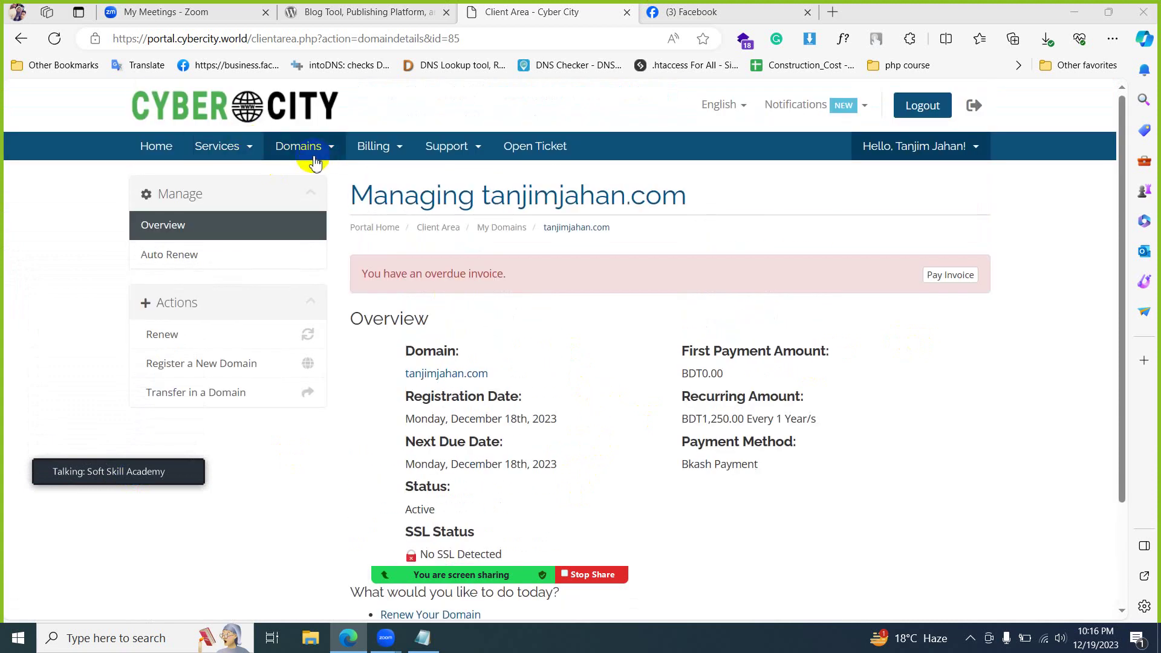
click(231, 151)
click(233, 175)
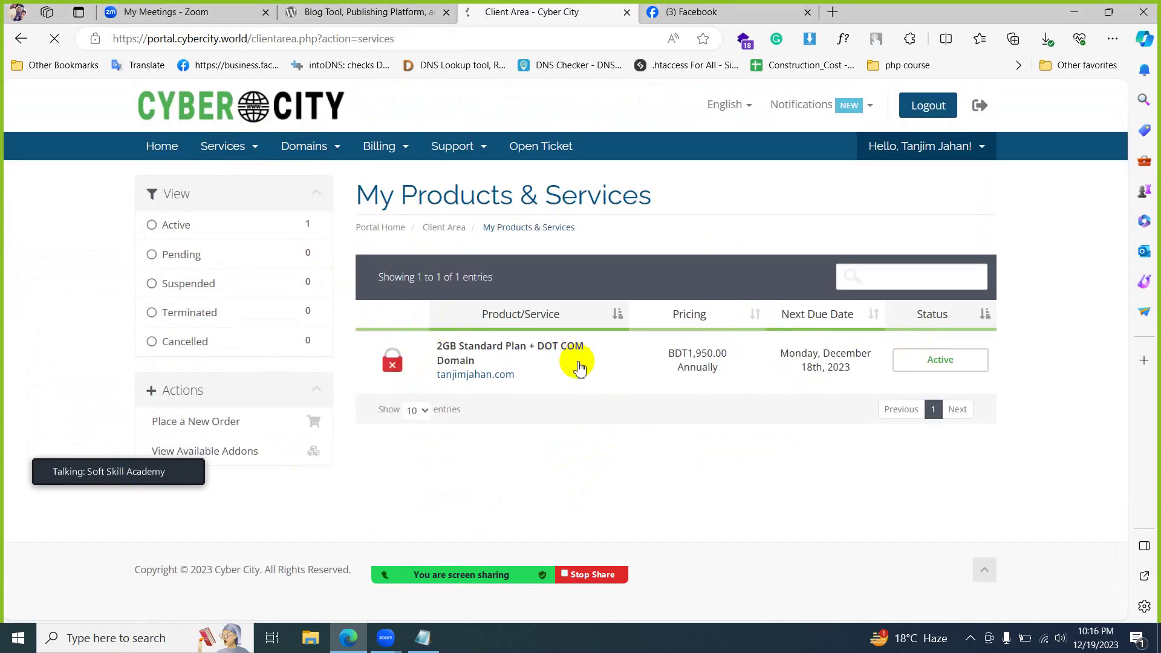
- Open the 2GB Standard Plan's management page and log in to DirectAdmin from Hosting Information
click(579, 366)
scroll(584, 365, down, 6)
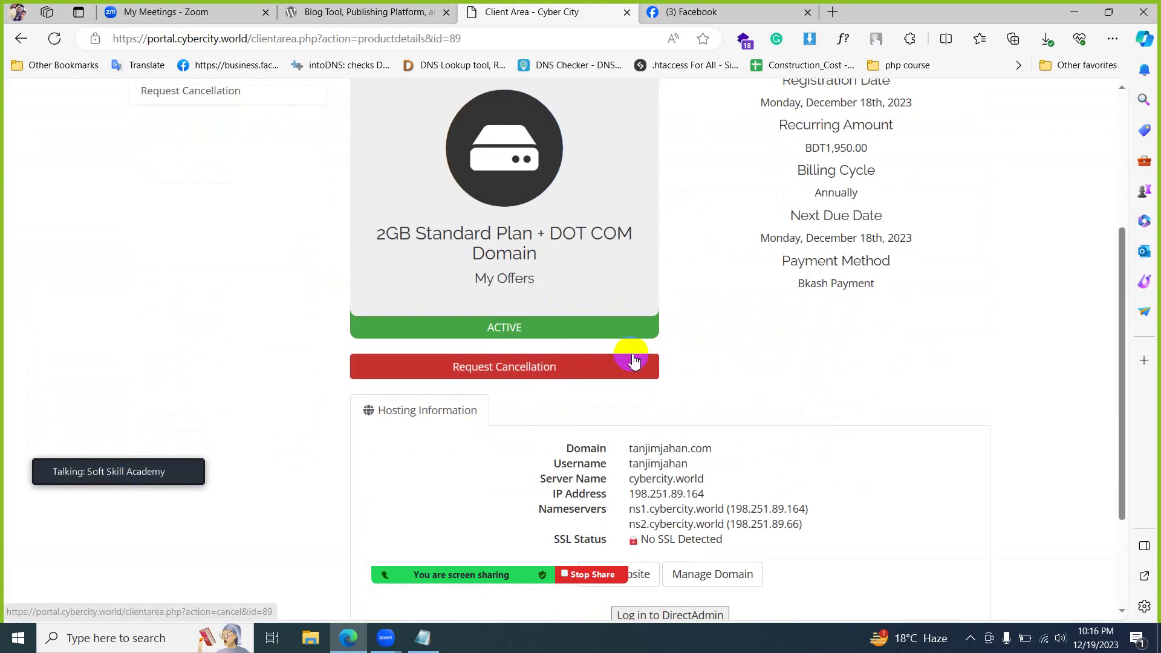
scroll(701, 357, down, 1)
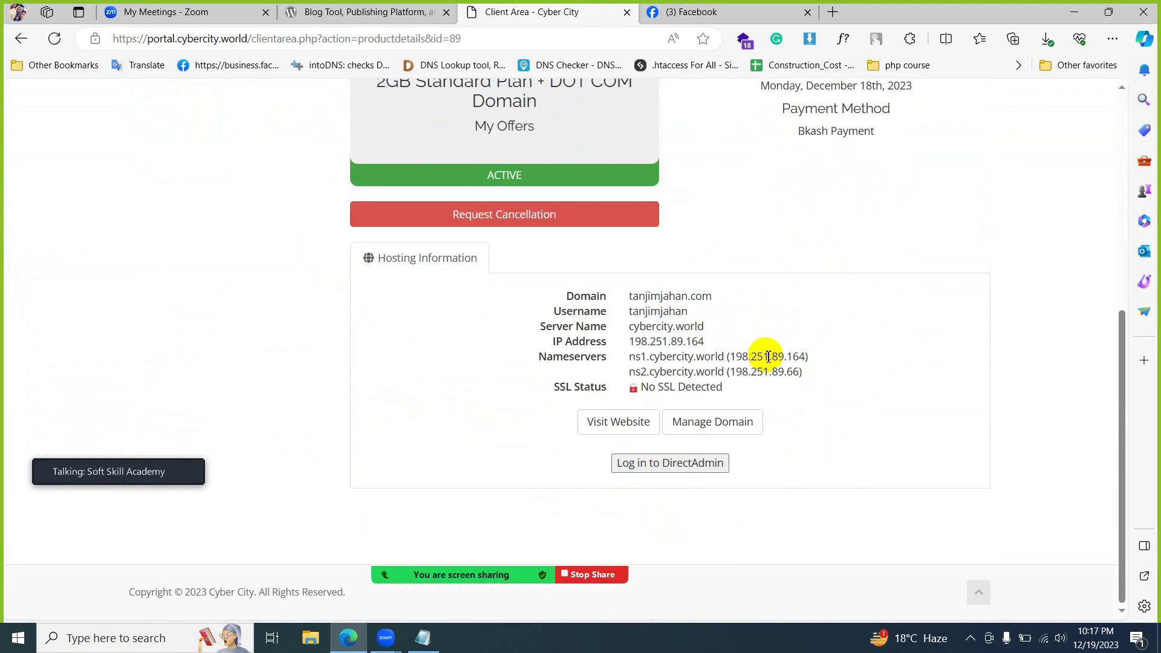
scroll(766, 358, up, 4)
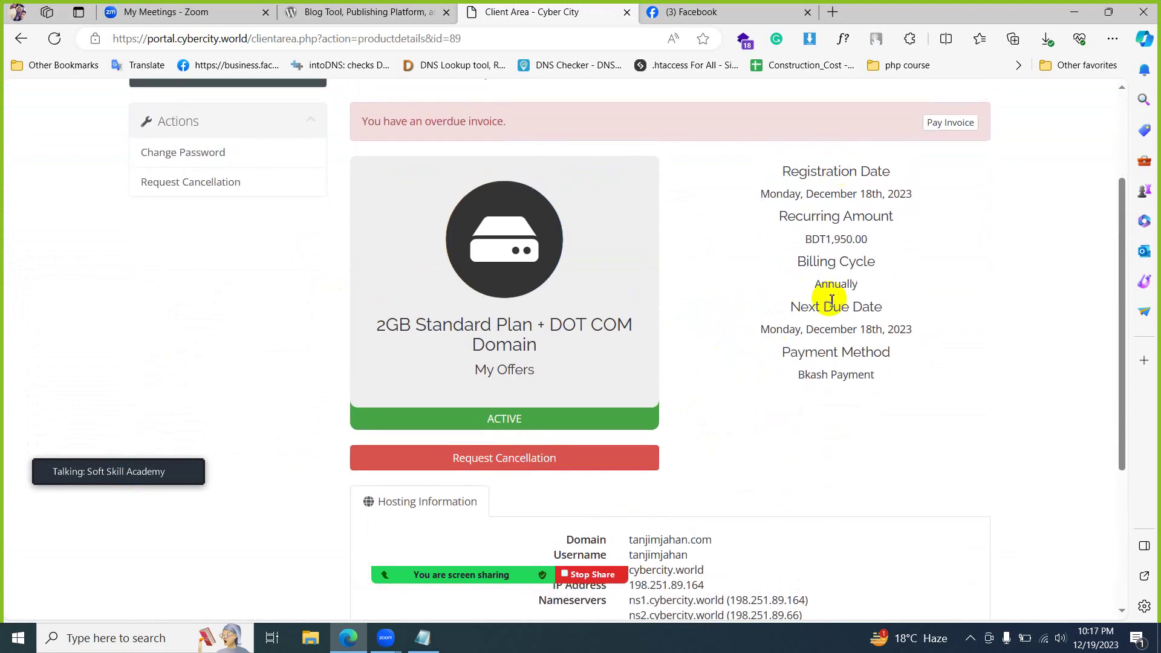
scroll(828, 302, down, 4)
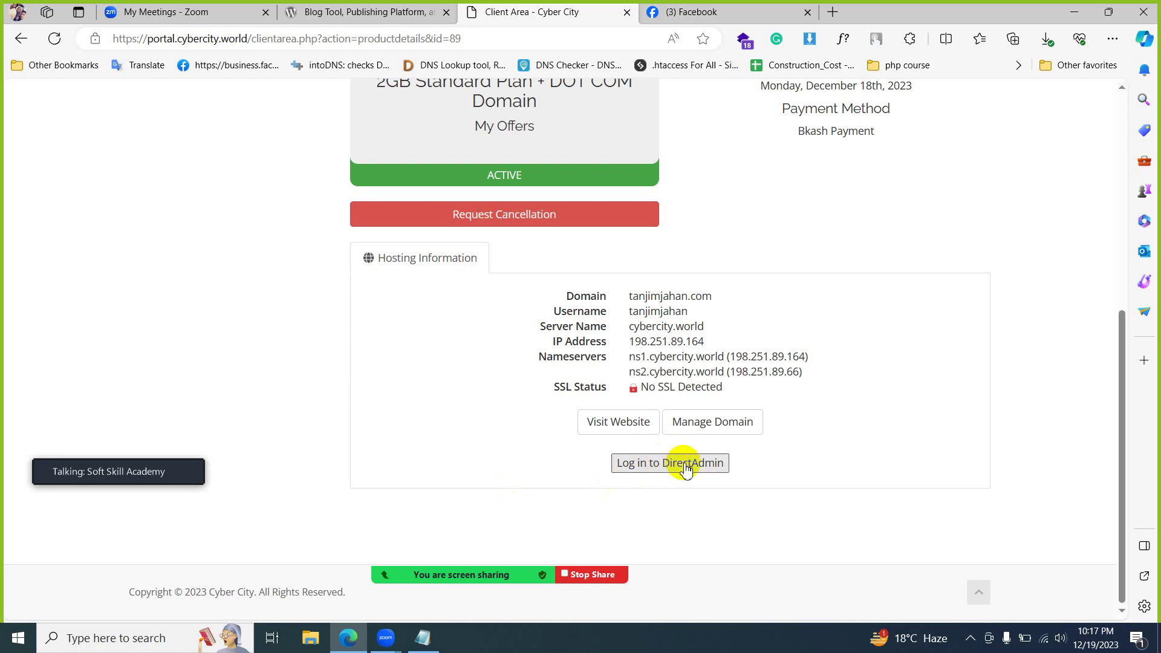
click(675, 464)
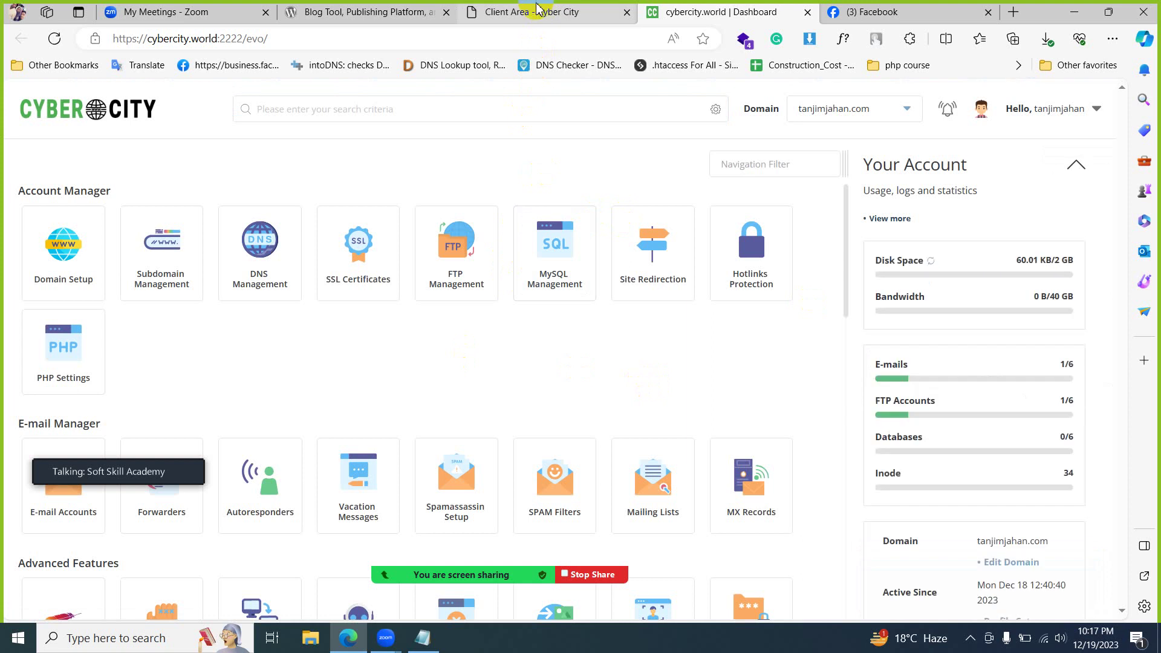
- Return to the client area tab and relaunch the DirectAdmin control panel
click(536, 10)
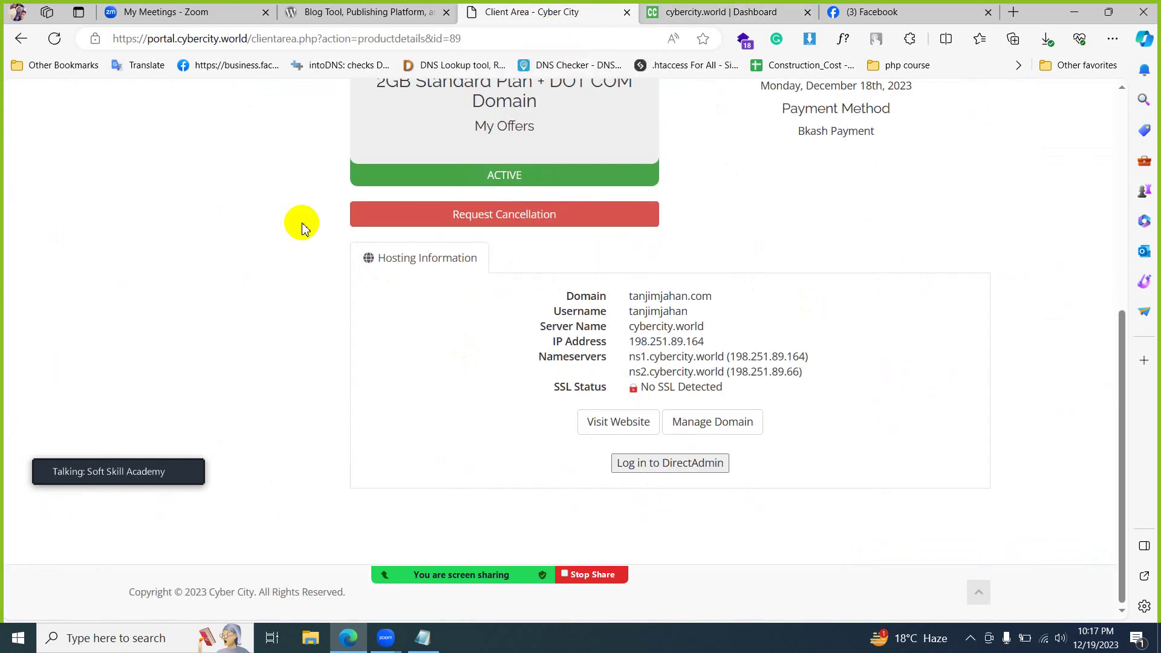
scroll(284, 218, up, 7)
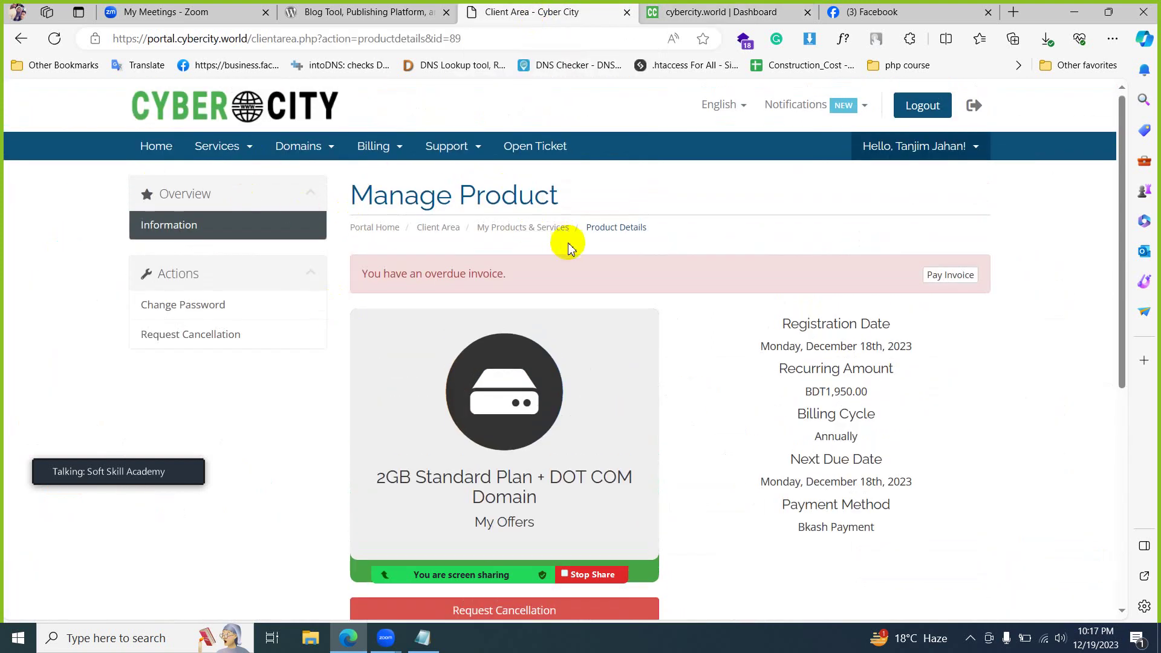
scroll(568, 247, down, 6)
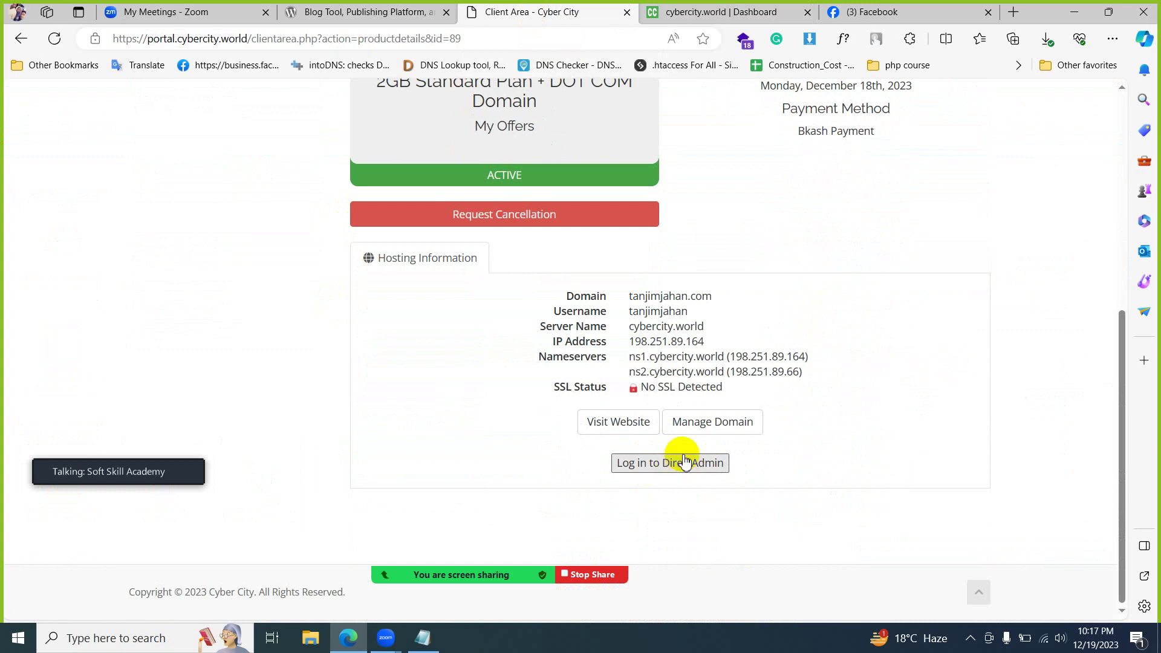
click(685, 462)
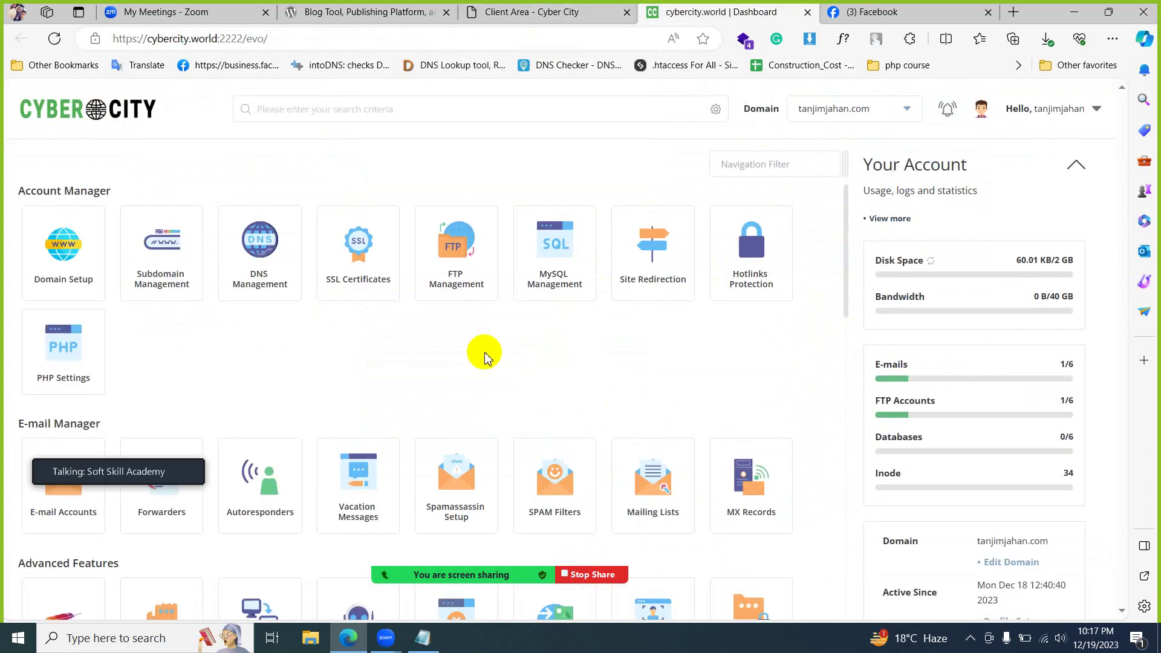
scroll(547, 384, down, 15)
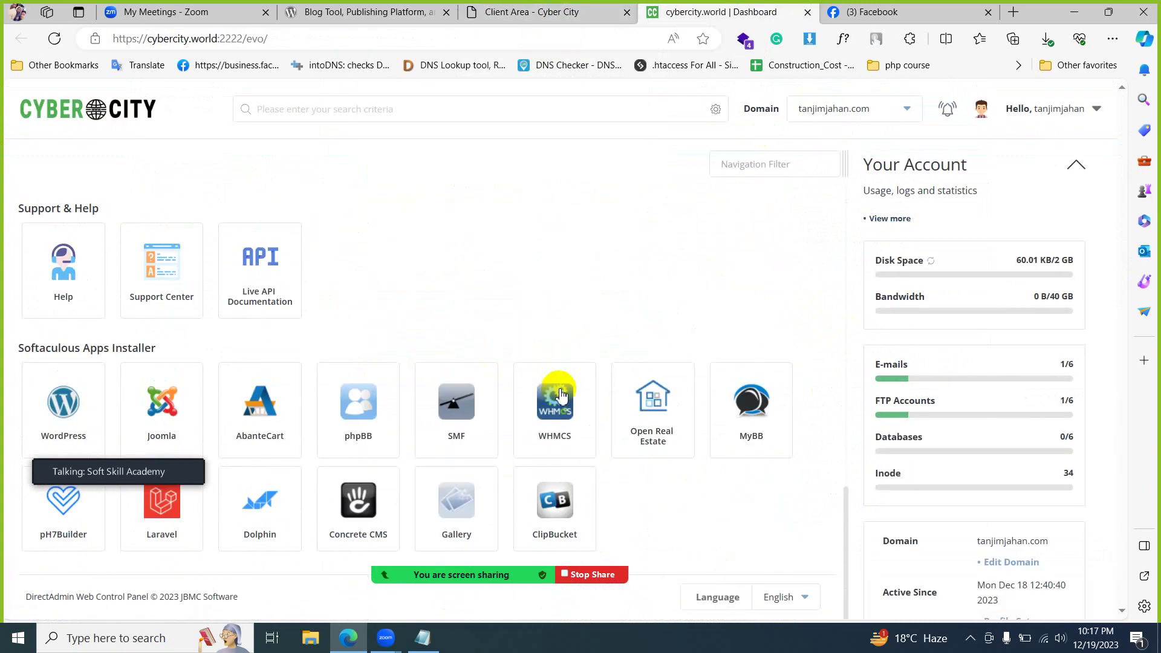
click(580, 11)
scroll(423, 254, up, 6)
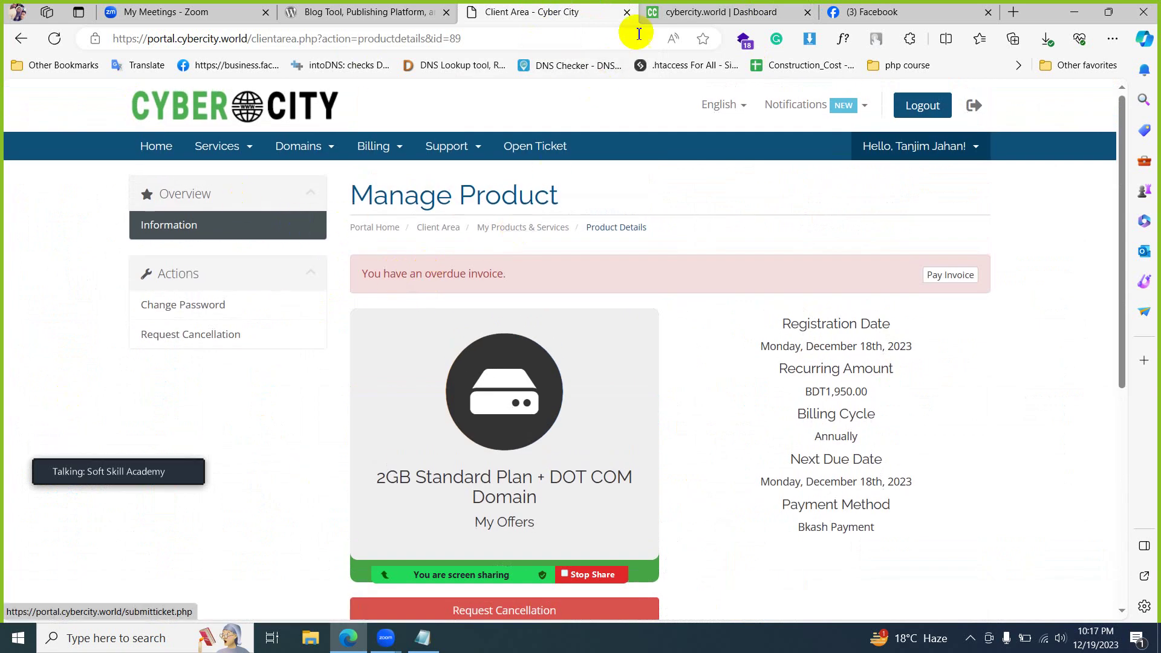
- Add a blank line after the domain in the Notepad notes, then open DirectAdmin's 'Hello' account menu
click(429, 642)
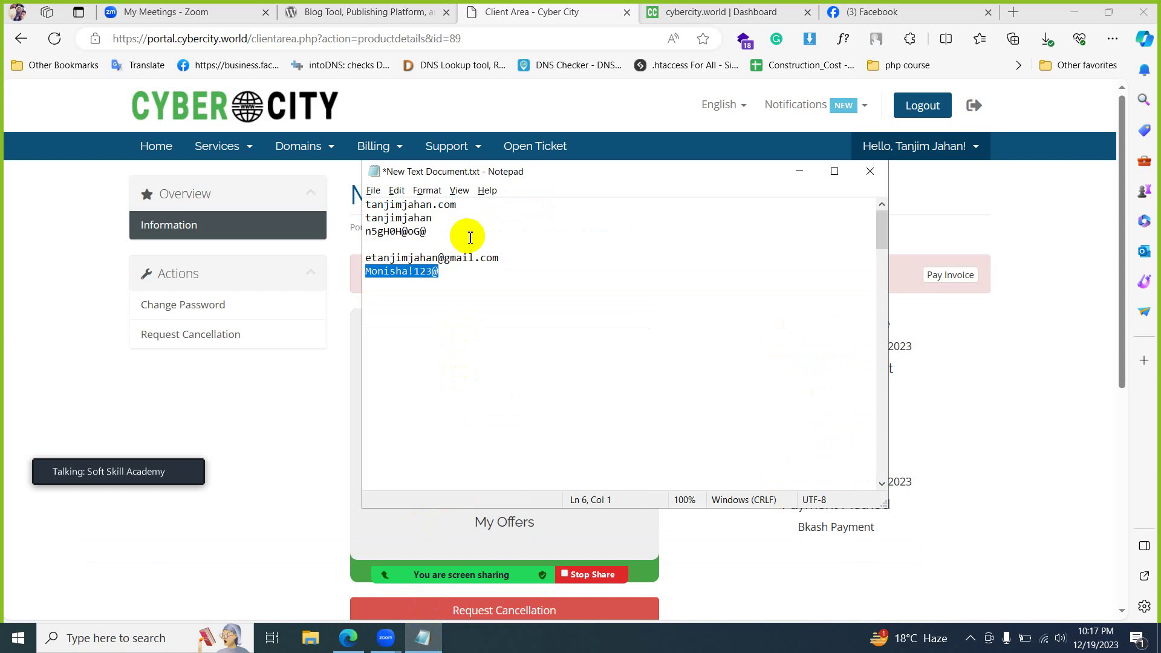
click(483, 207)
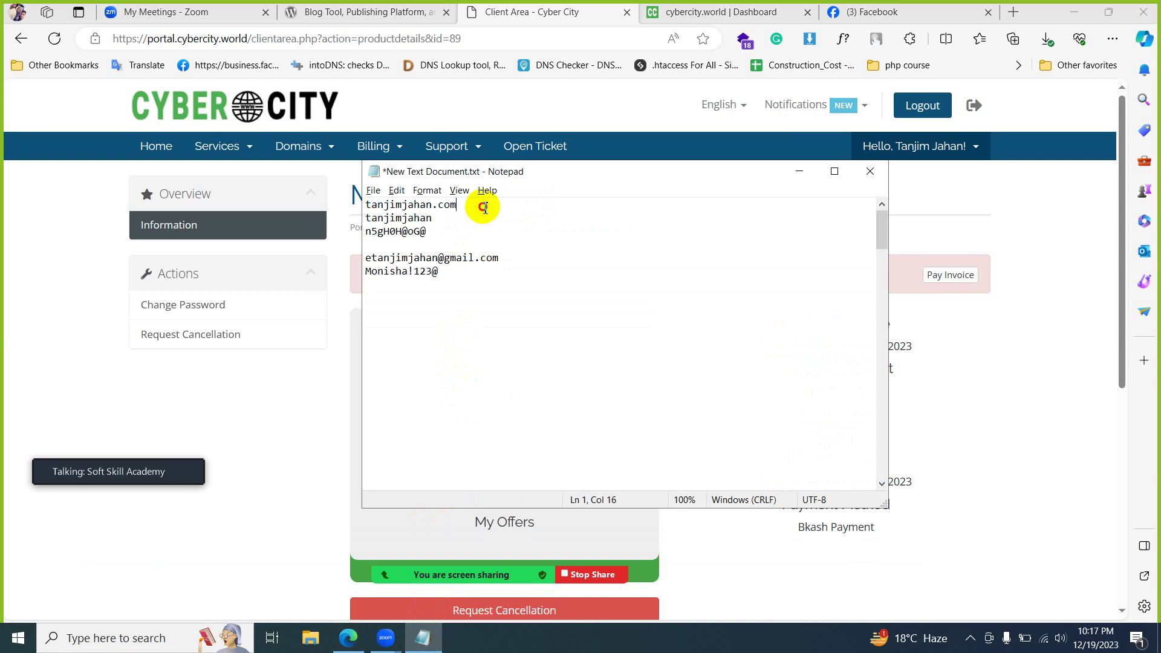
key(Return)
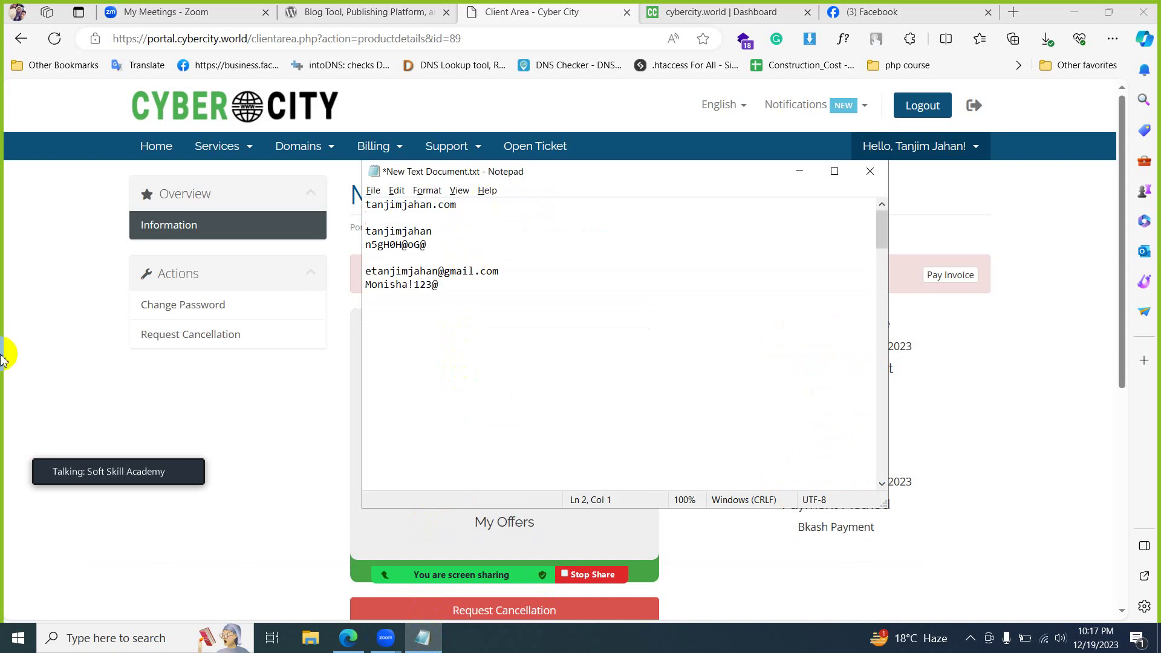
click(34, 336)
click(679, 6)
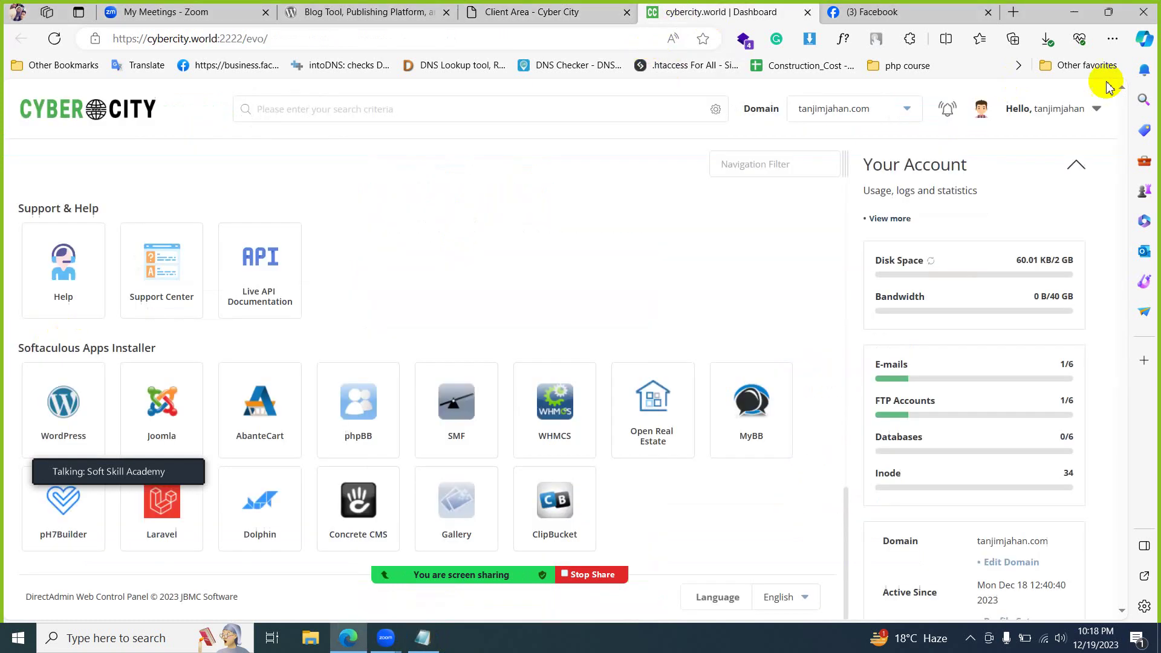
click(1093, 107)
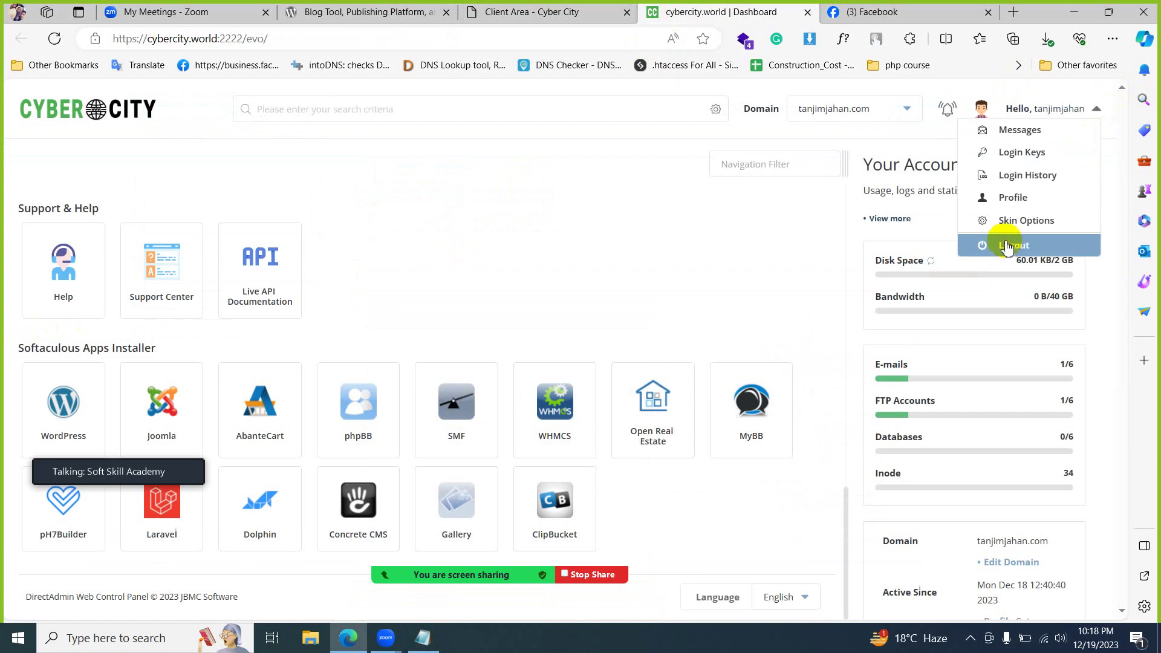
- Log out of DirectAdmin, try Sign in with empty fields, and open a new browser tab
click(1006, 246)
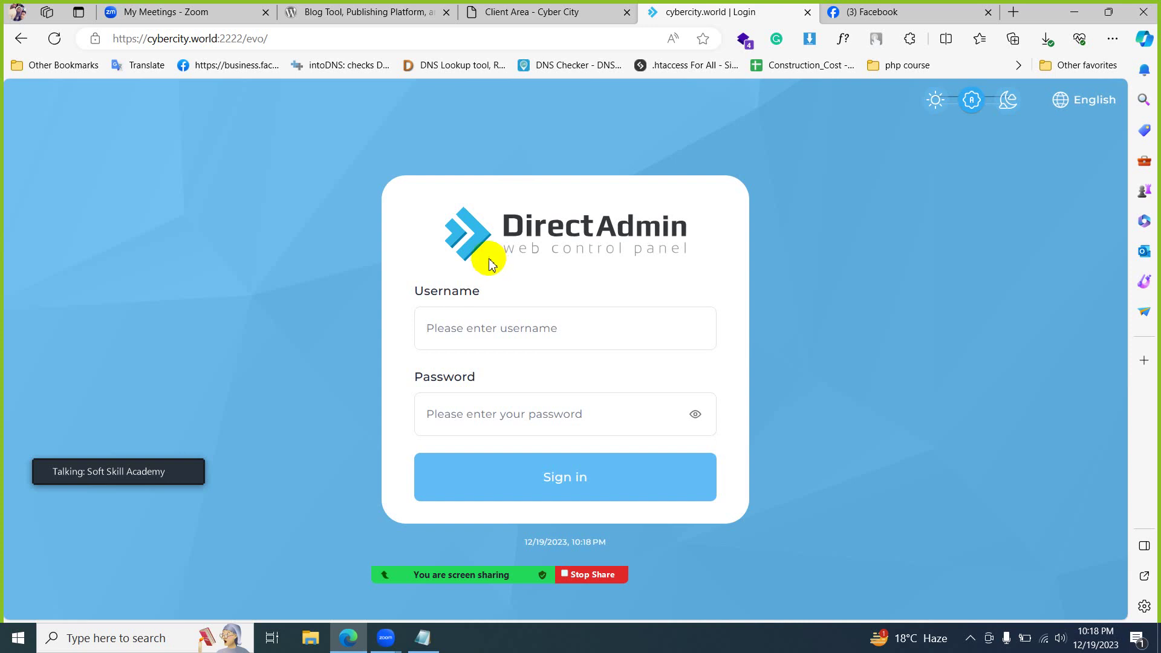
mouse_move(563, 13)
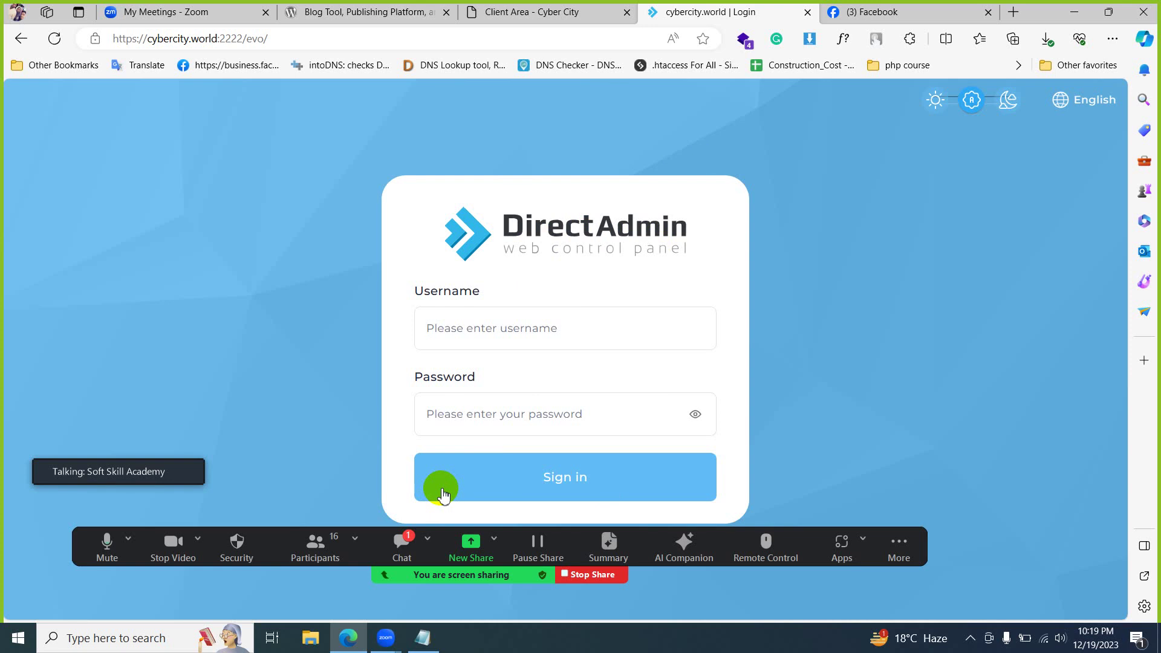
click(442, 493)
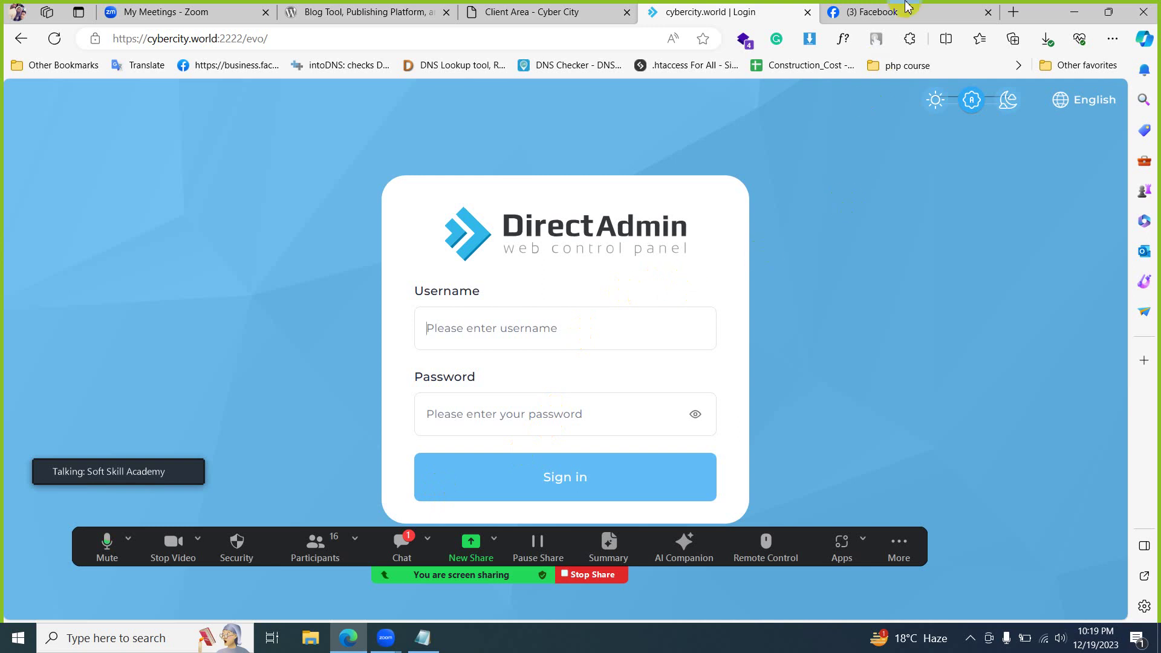
click(1015, 12)
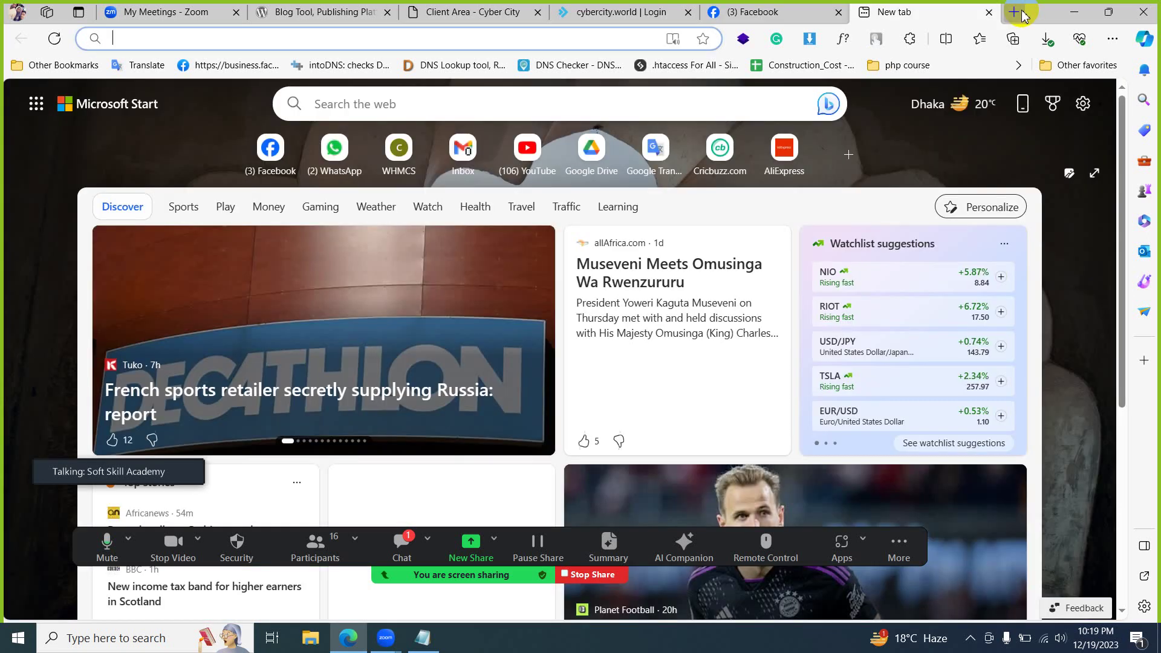
- Search Bing for 'cpanel license price', then close the results tab
text(cpa)
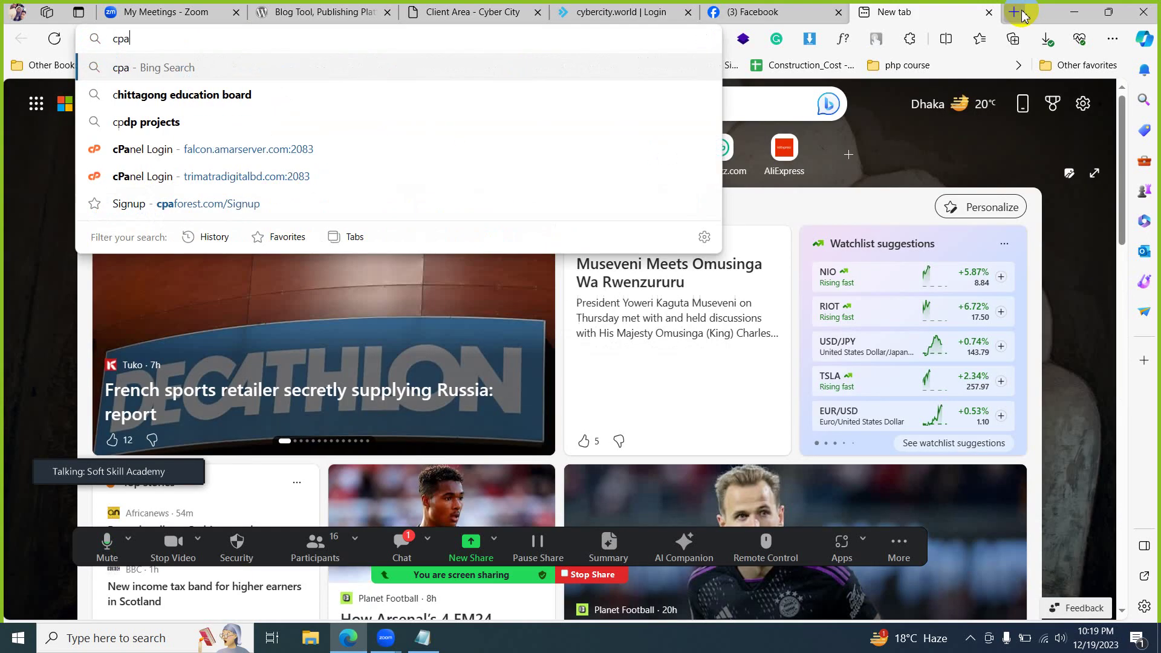
text(nel)
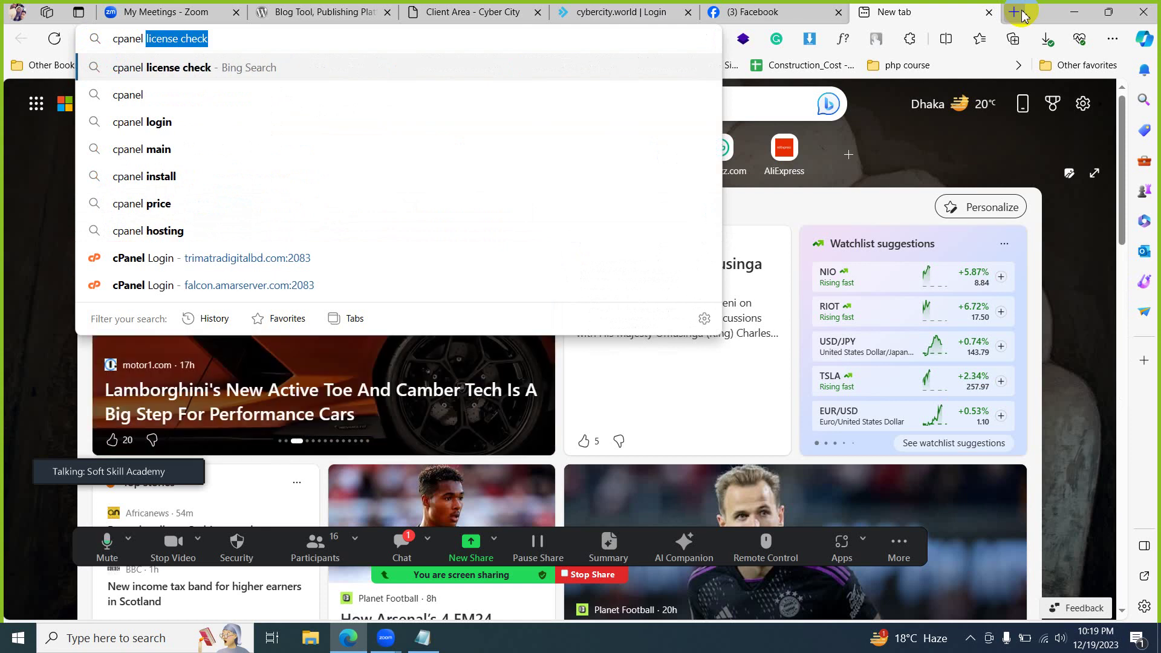
text(license check)
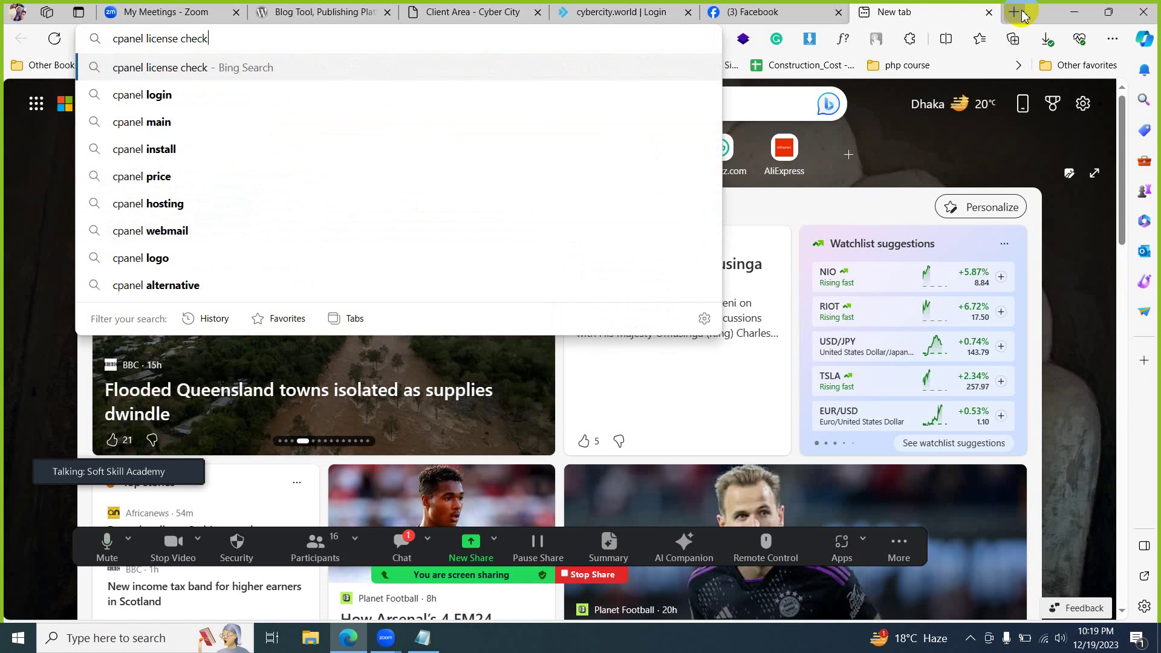
text(pric)
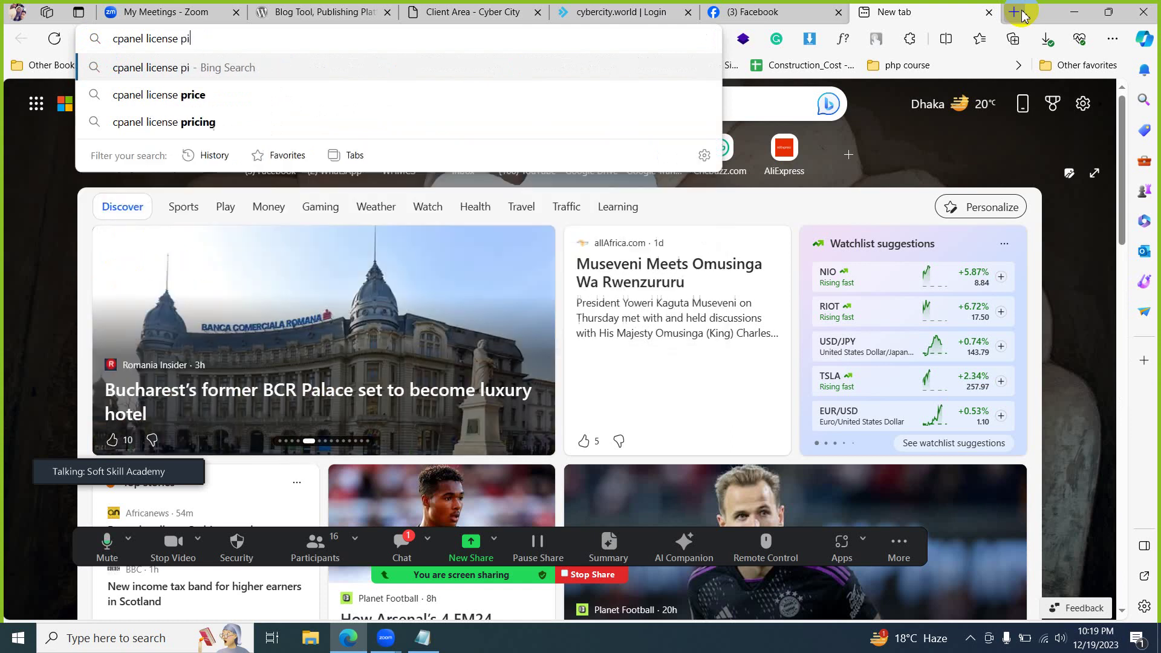
text(e)
key(Return)
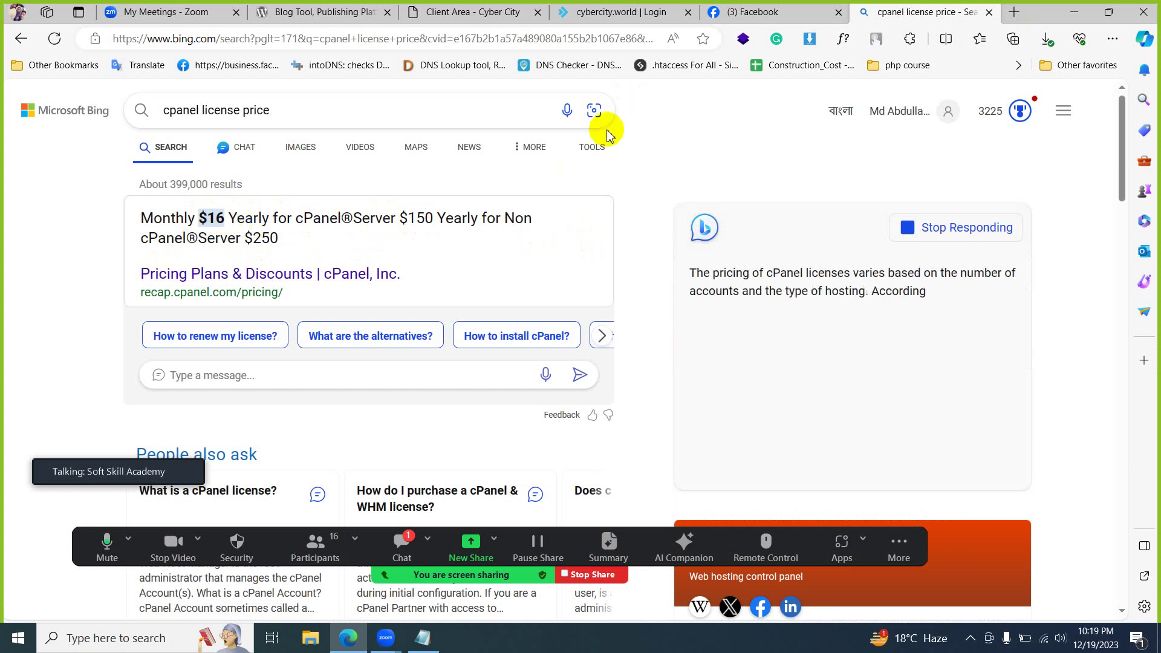
click(988, 13)
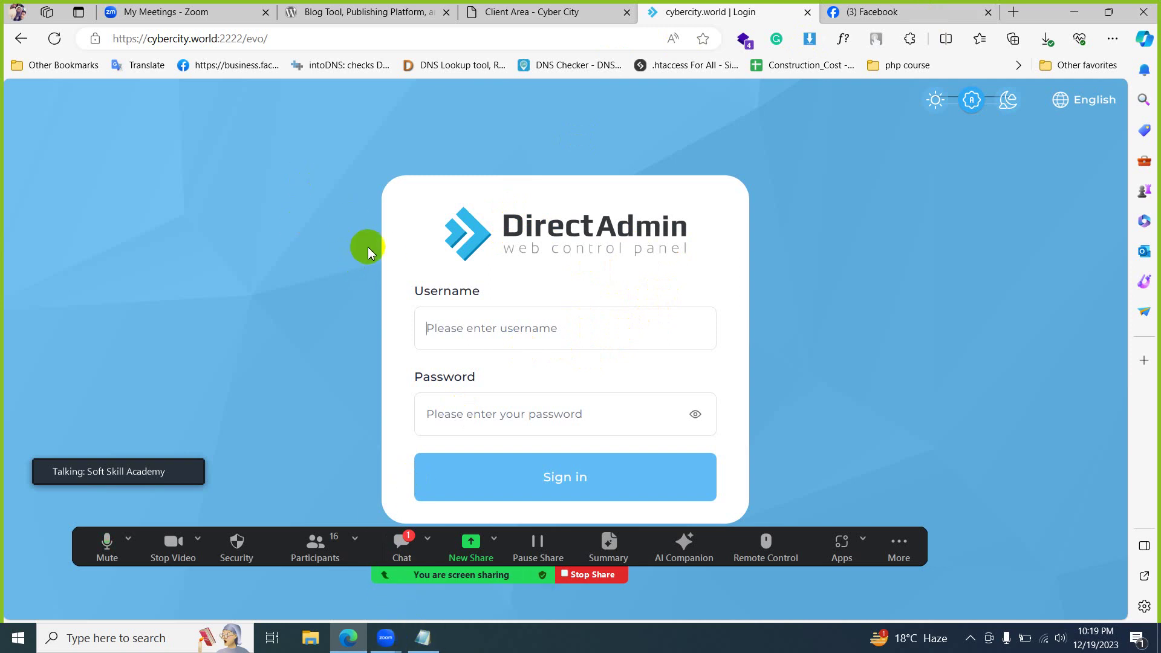
click(506, 13)
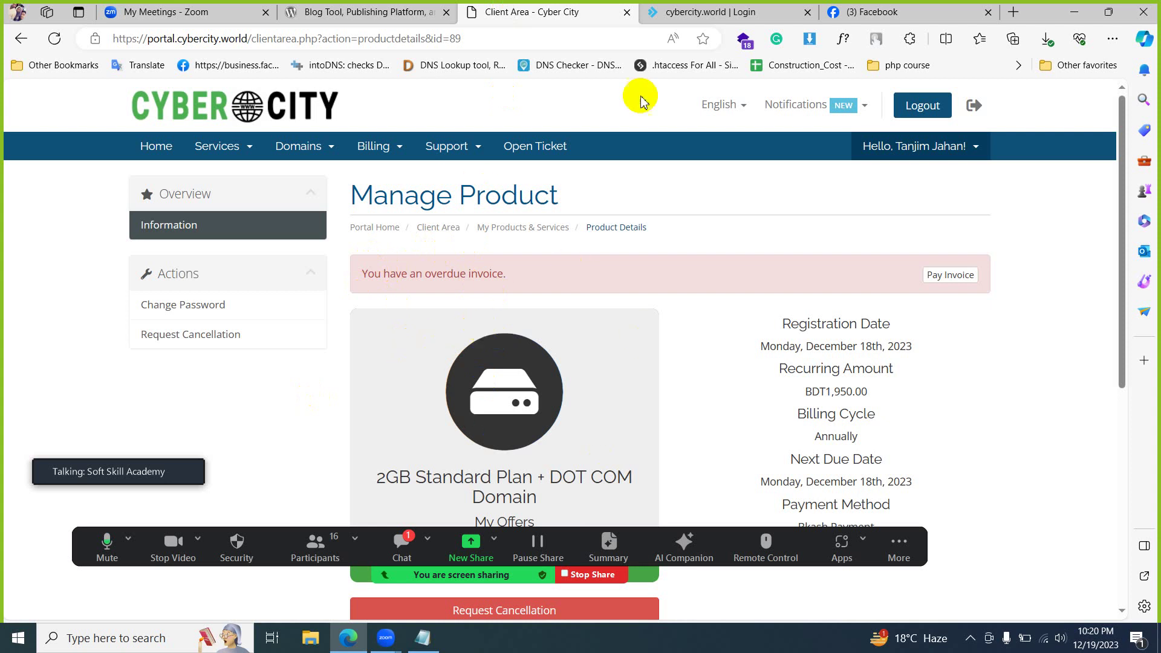
click(682, 15)
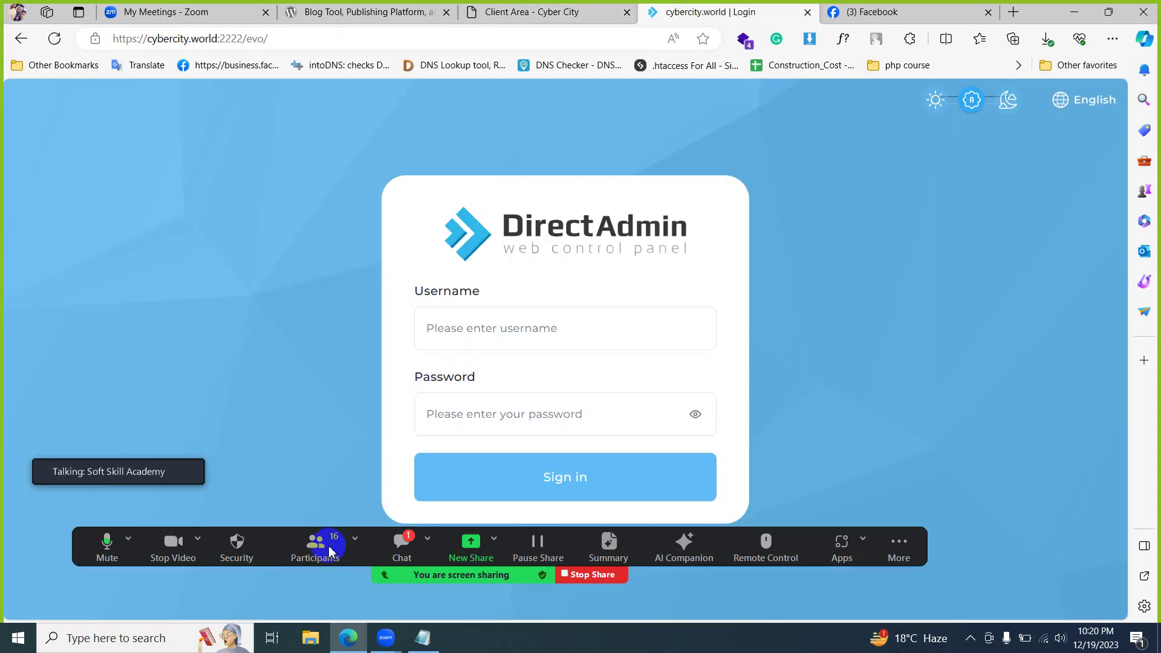
mouse_move(432, 635)
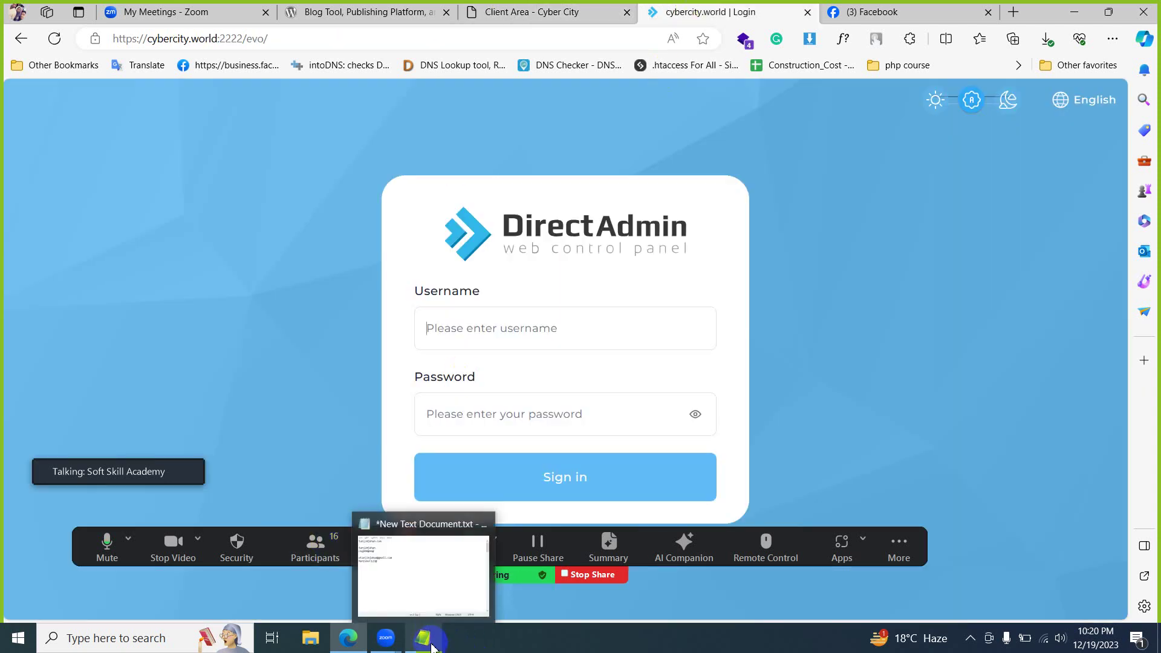
click(433, 598)
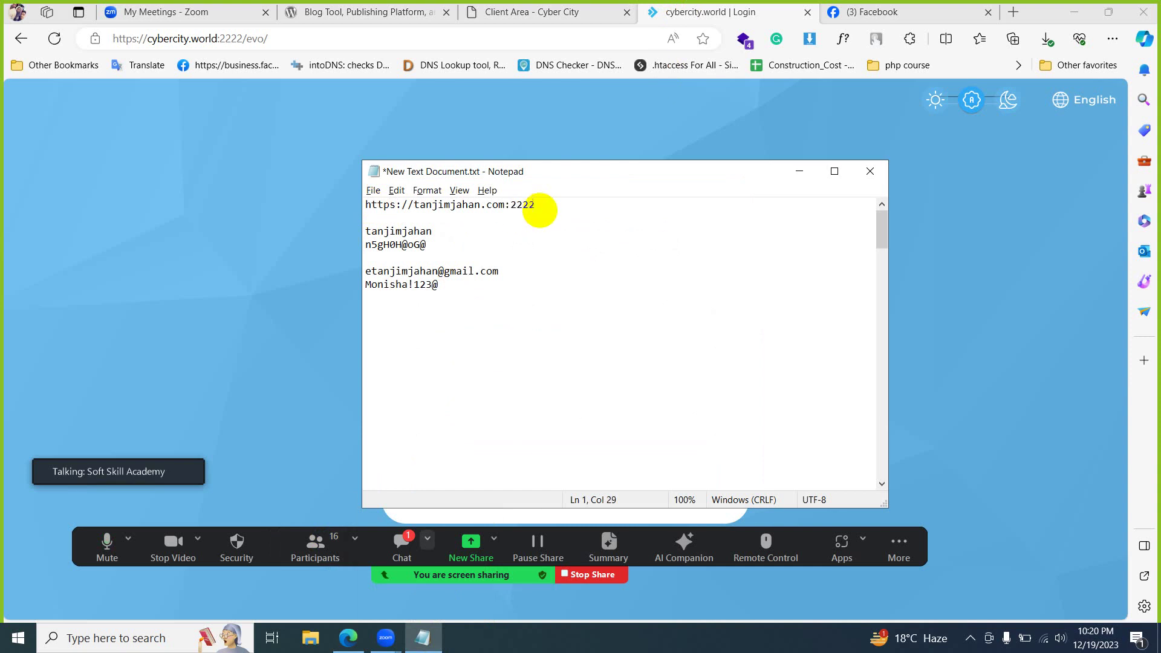
drag(507, 207, 534, 205)
shift+click(356, 208)
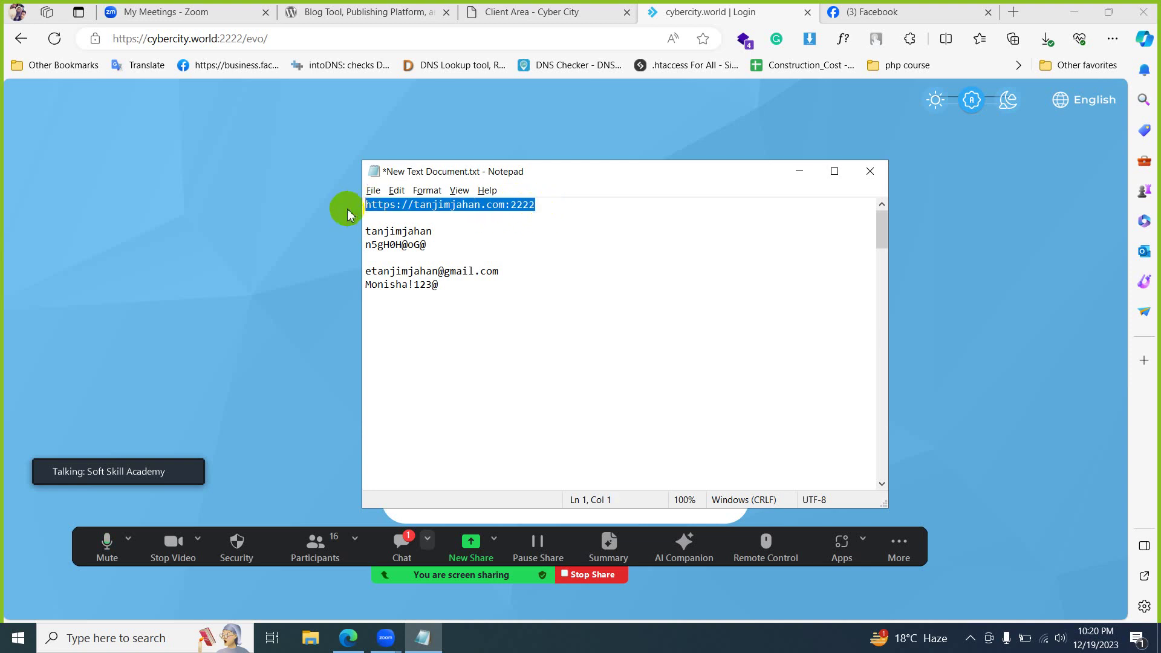
click(482, 207)
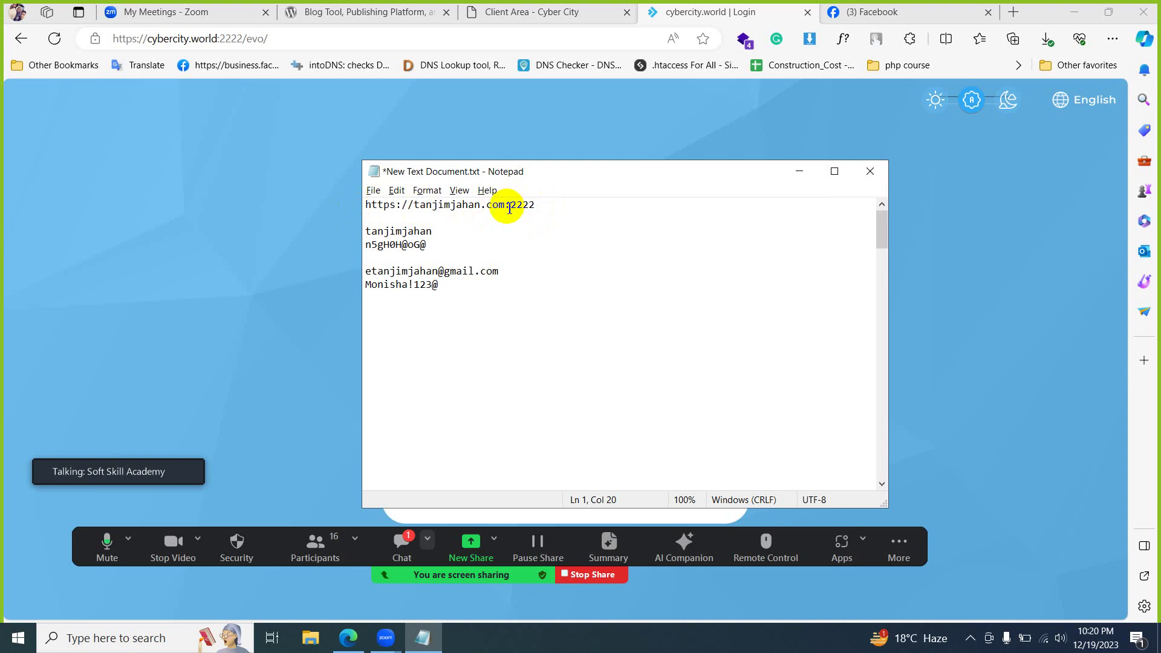
drag(535, 205, 299, 202)
key(ctrl+c)
click(299, 201)
click(318, 42)
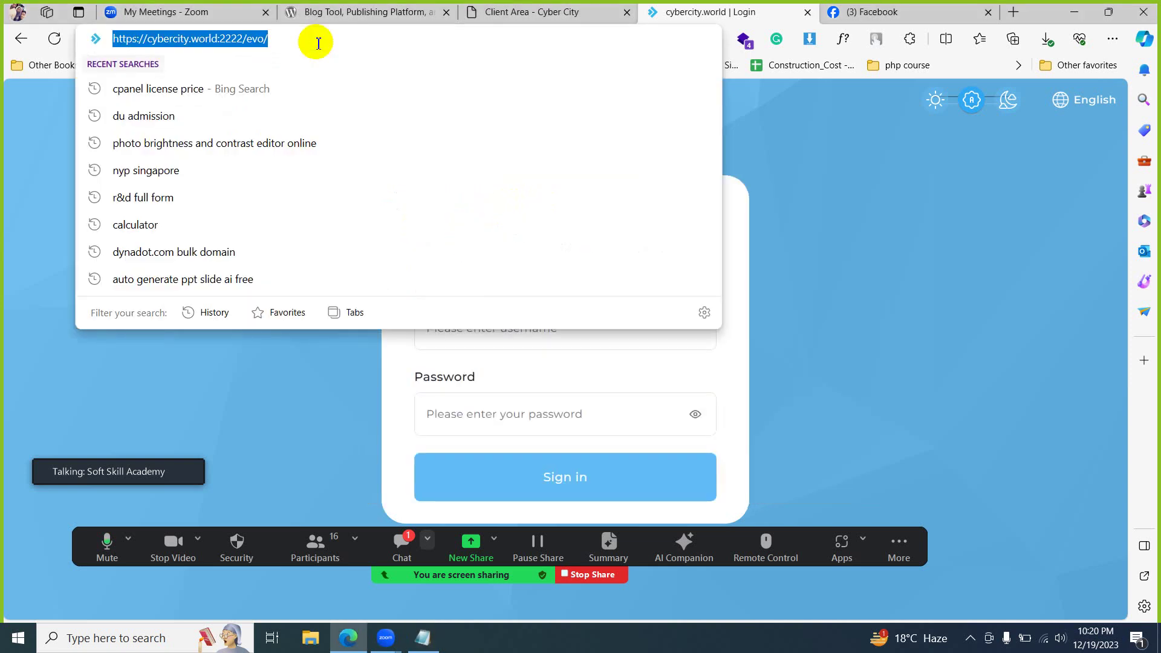
key(ctrl+v)
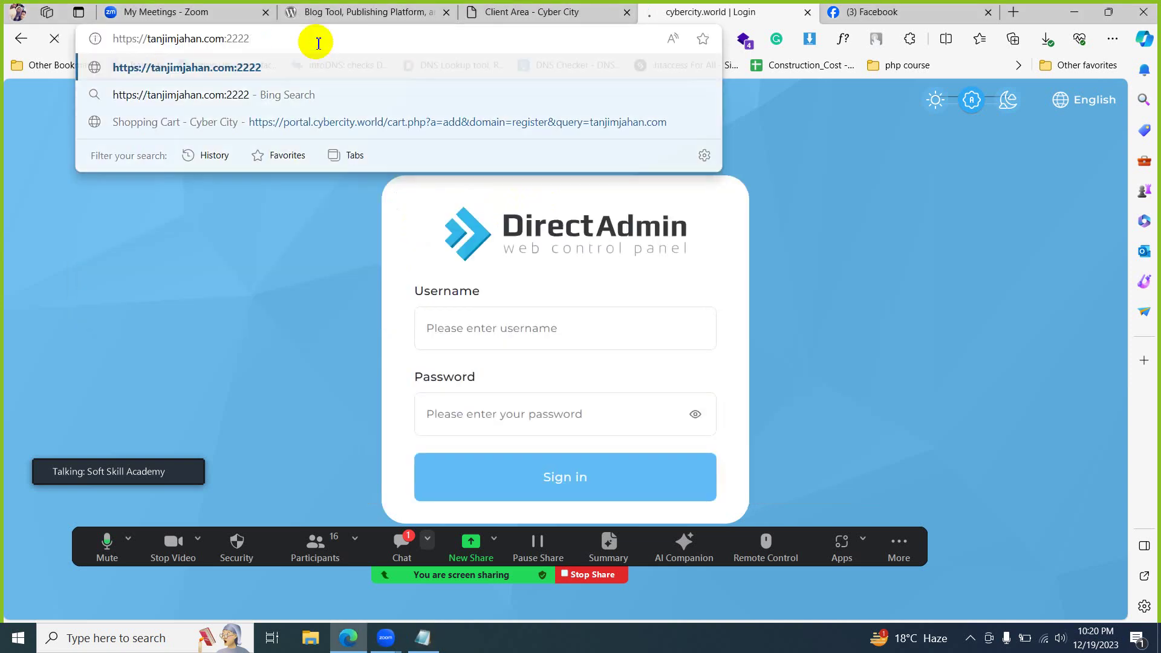
key(Return)
click(970, 638)
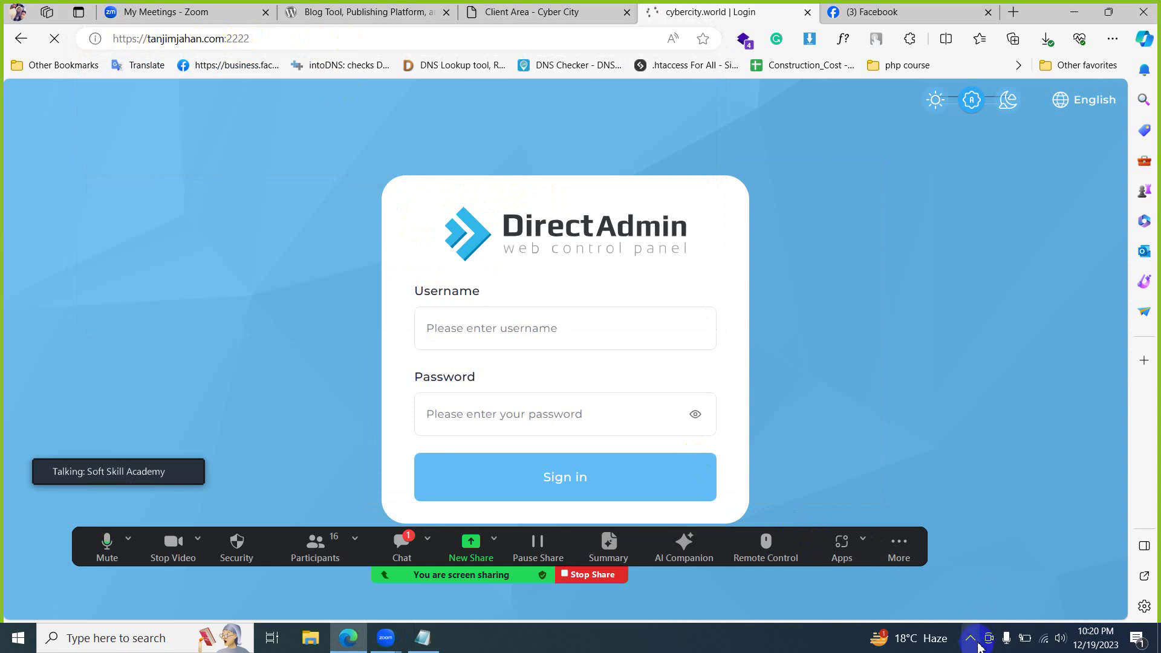
click(923, 403)
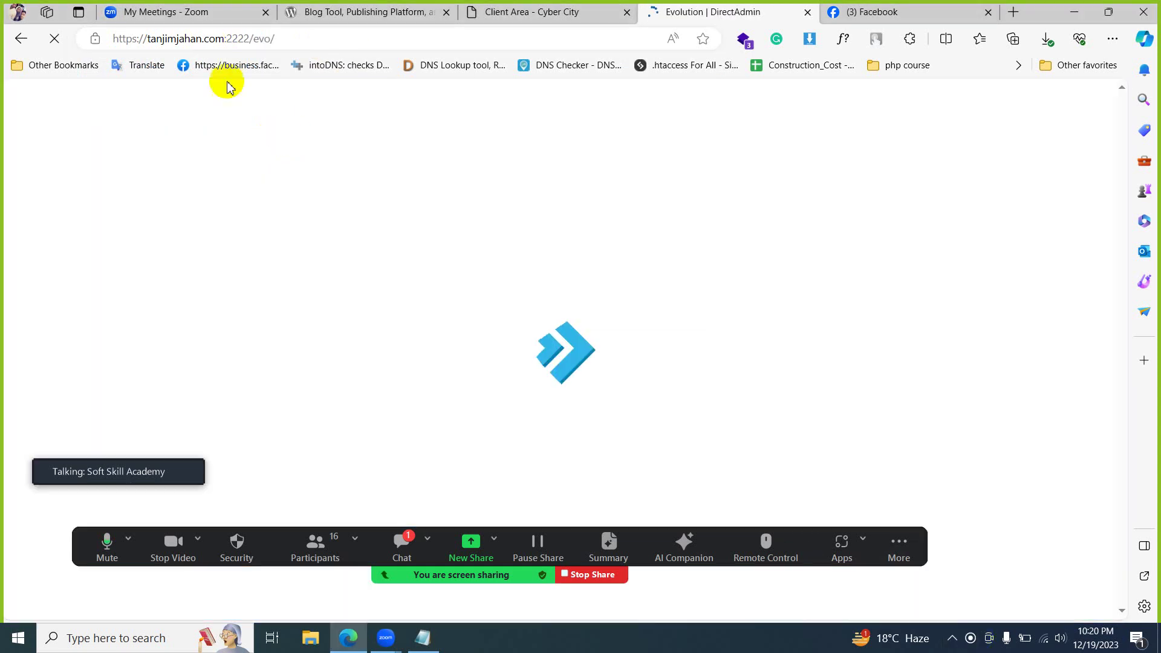
- Close the stalled panel tab and load tanjimjahan.com:2222/evo/ in the Facebook tab instead
click(807, 12)
click(560, 46)
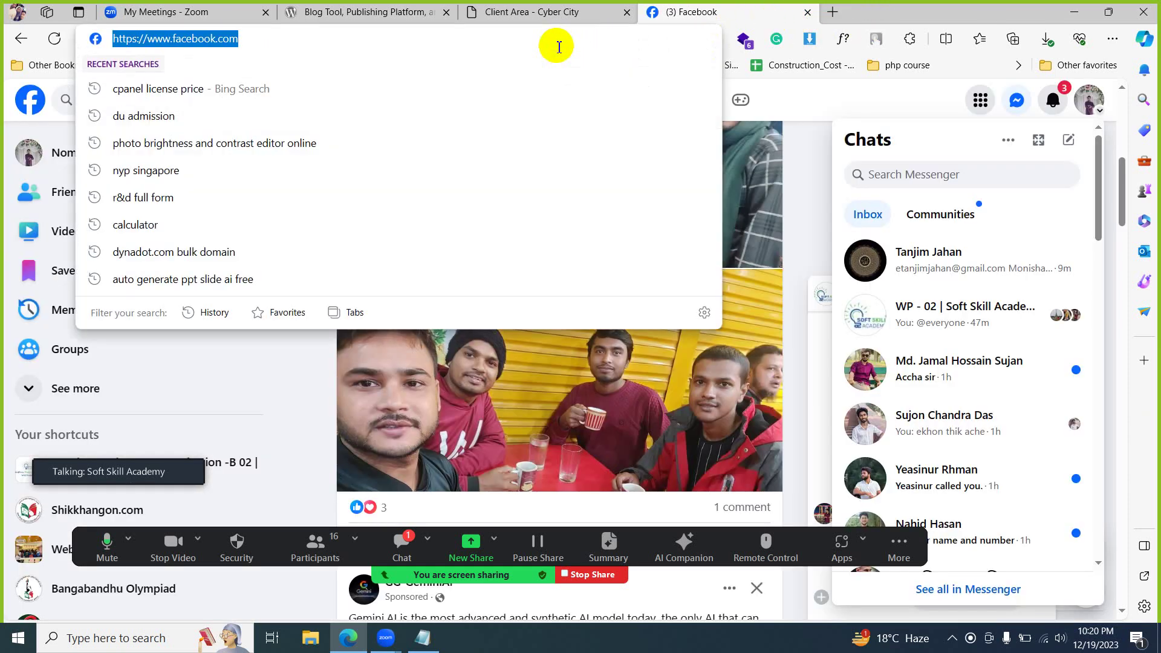
key(ctrl+v)
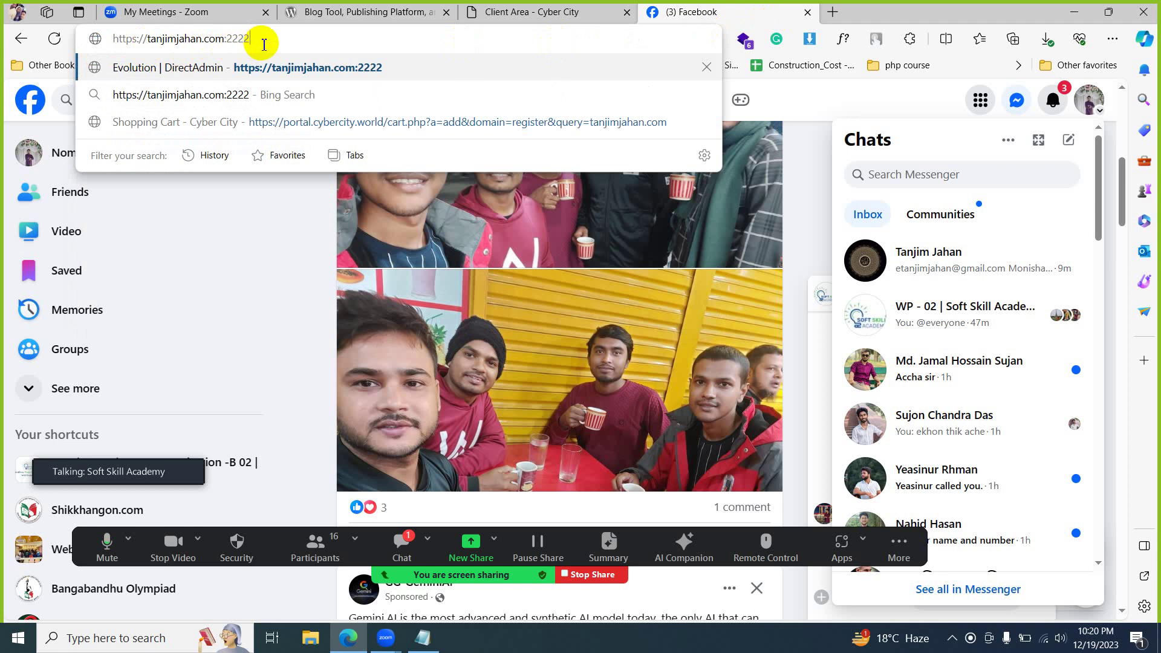
key(Return)
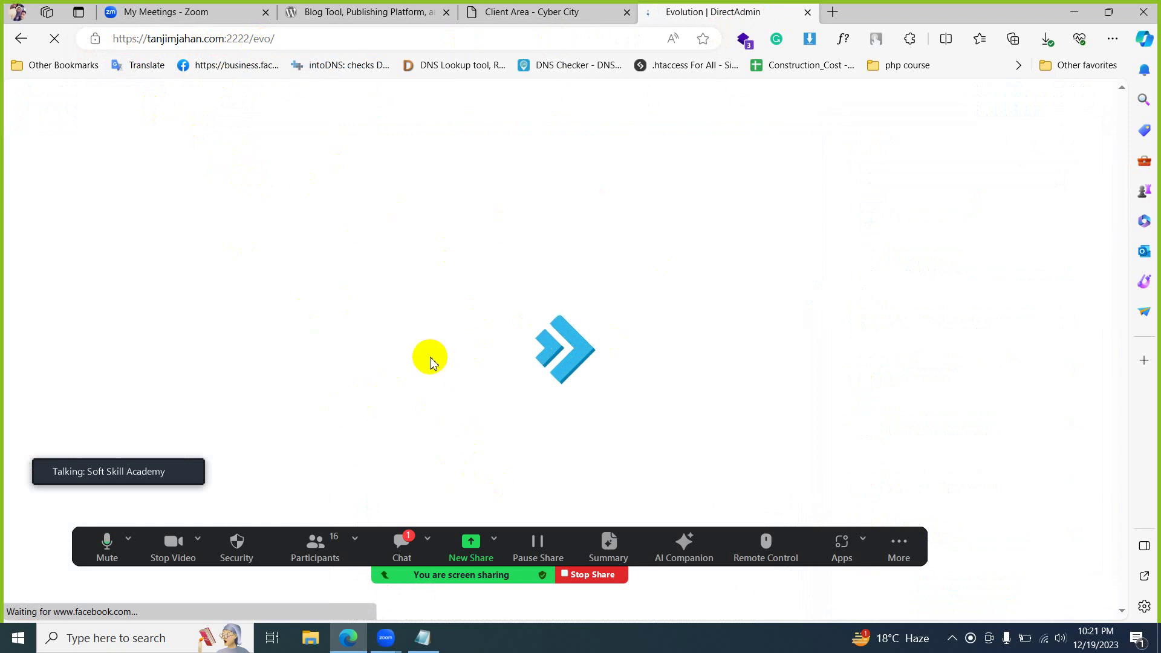
- Copy the account username from the Notepad notes into DirectAdmin's Username field
mouse_move(425, 640)
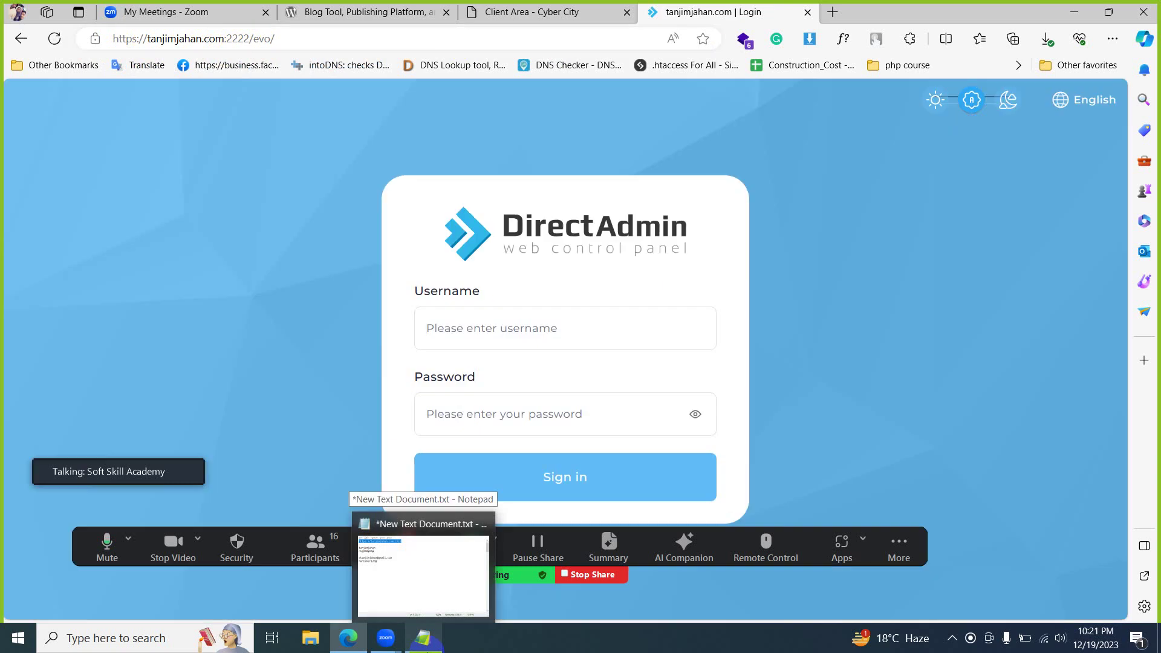
click(423, 571)
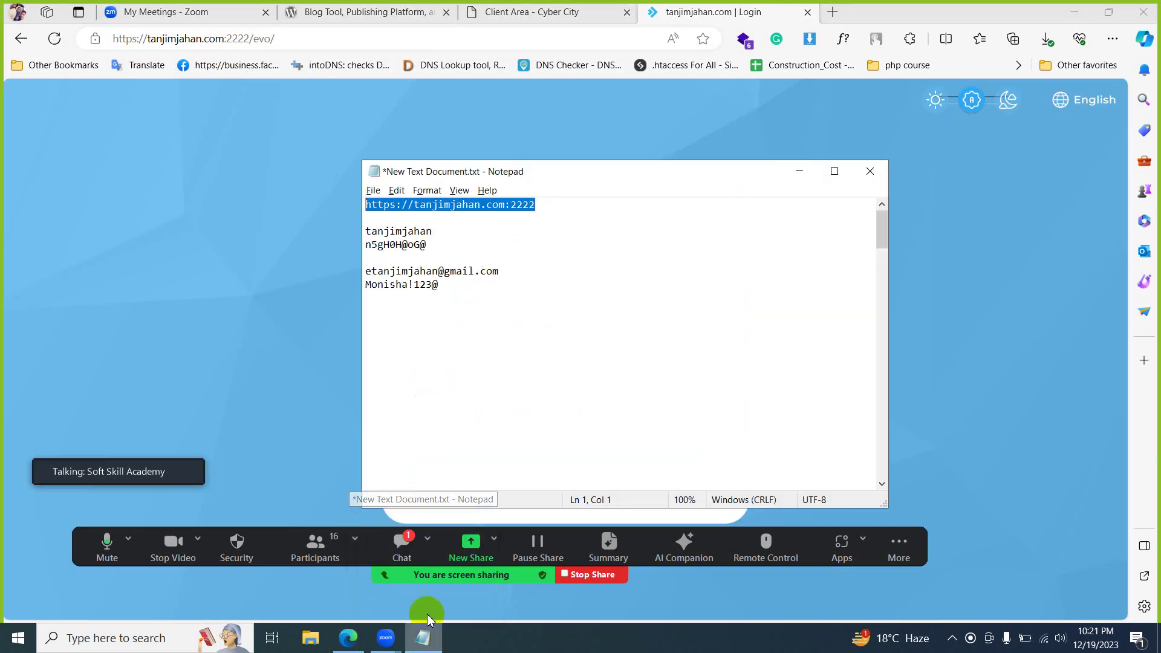
drag(460, 232, 355, 230)
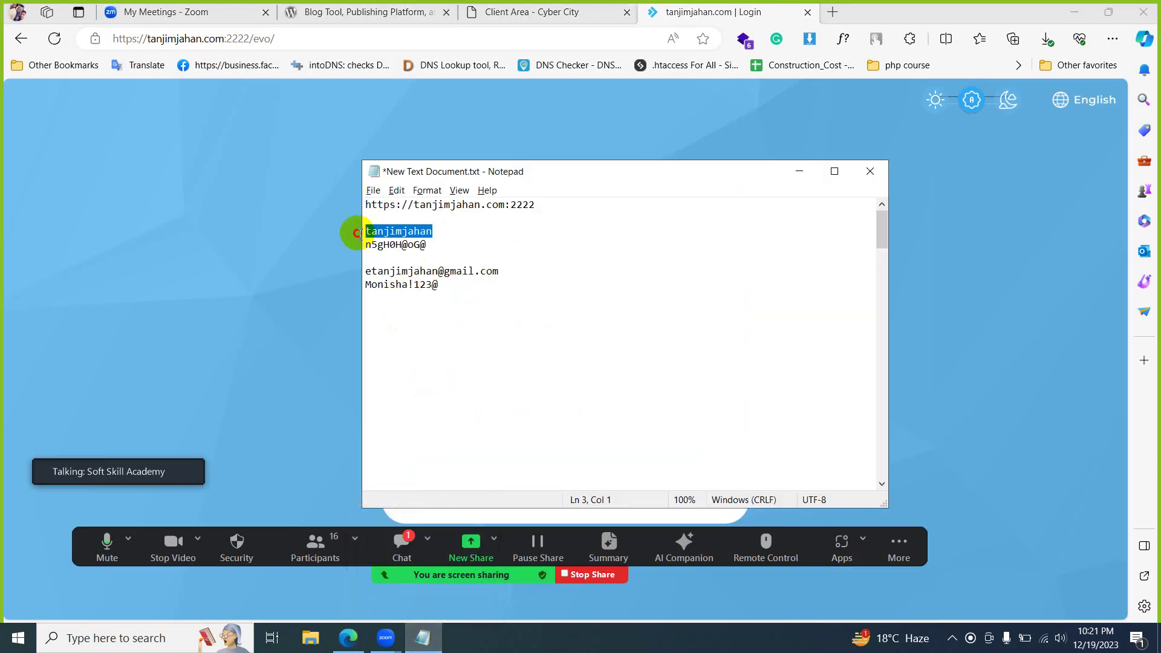
key(ctrl+c)
click(326, 251)
click(524, 332)
key(ctrl+v)
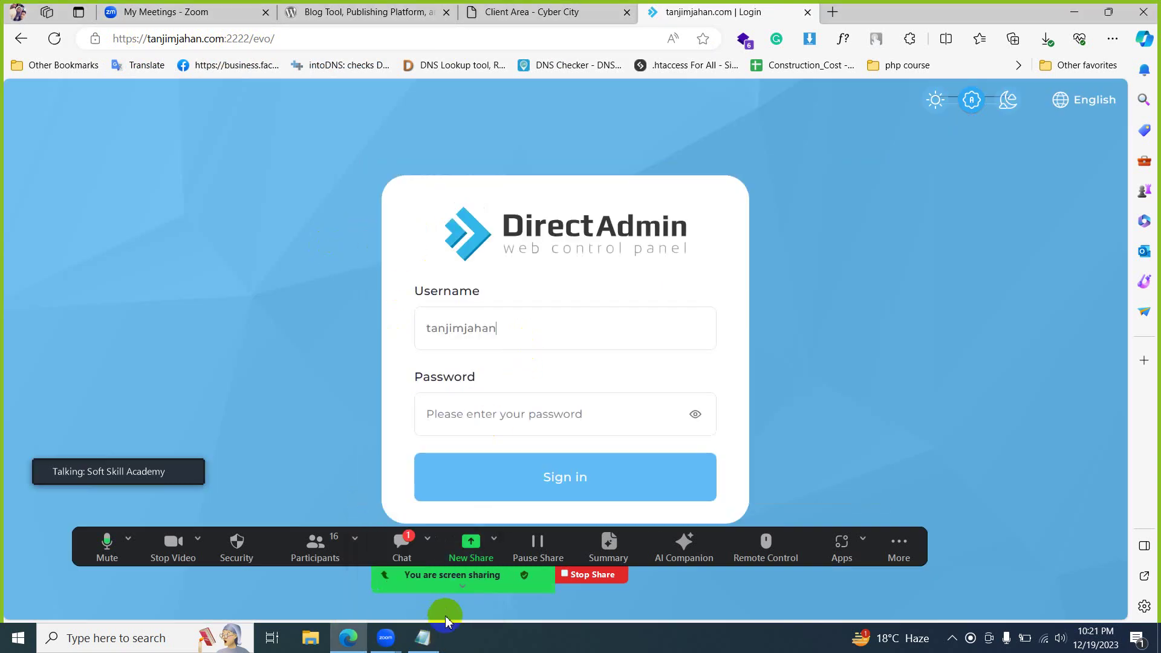
- Copy the saved password from the notes into the Password field and sign in
click(423, 638)
drag(429, 245, 319, 252)
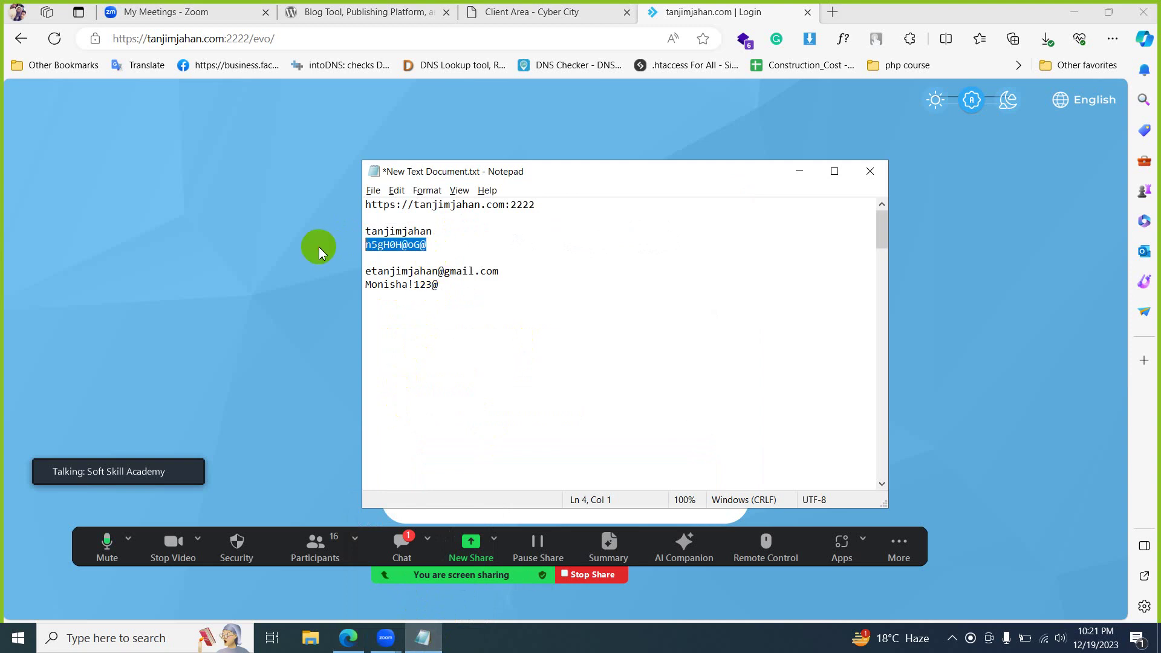
key(ctrl+c)
click(319, 253)
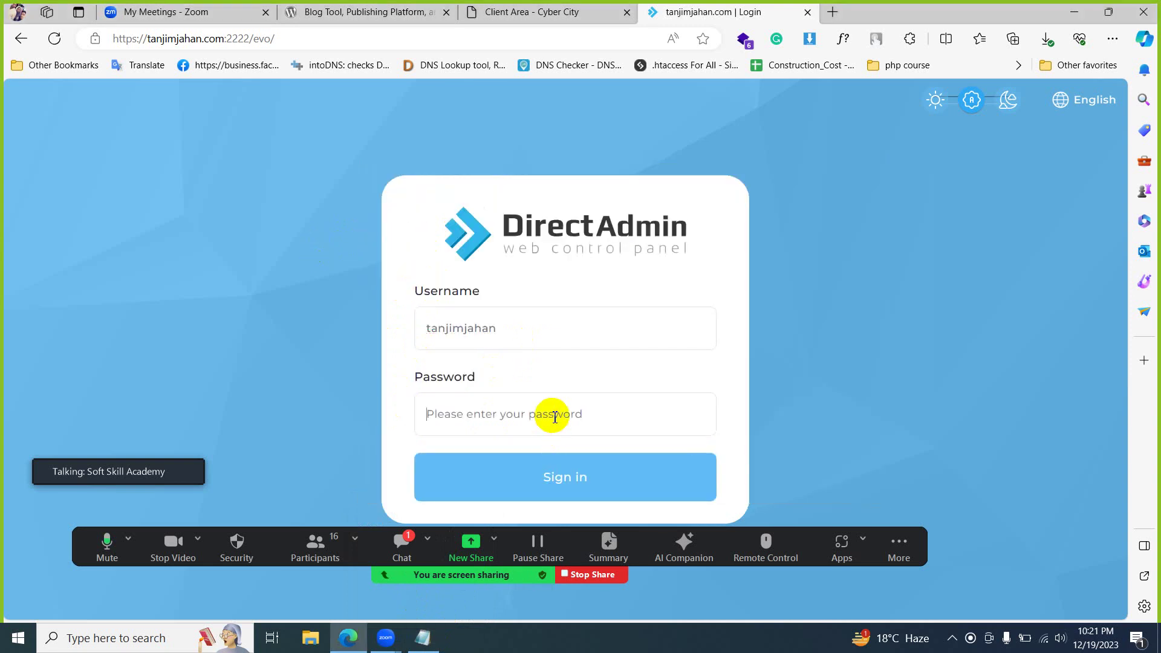
key(ctrl+v)
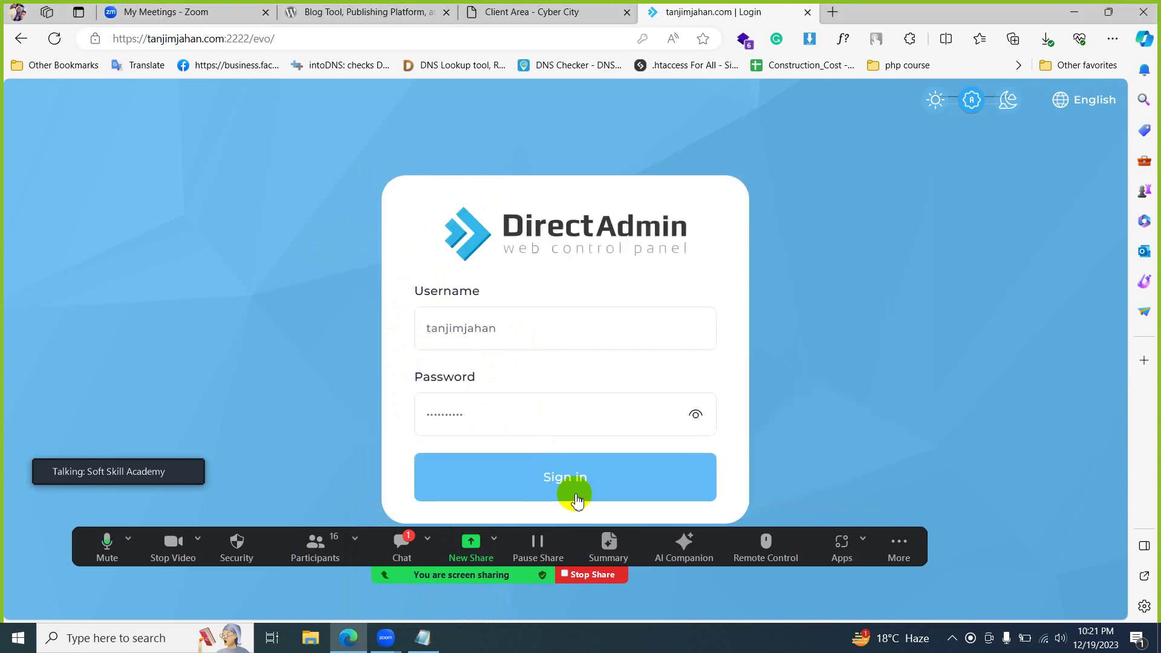
click(587, 491)
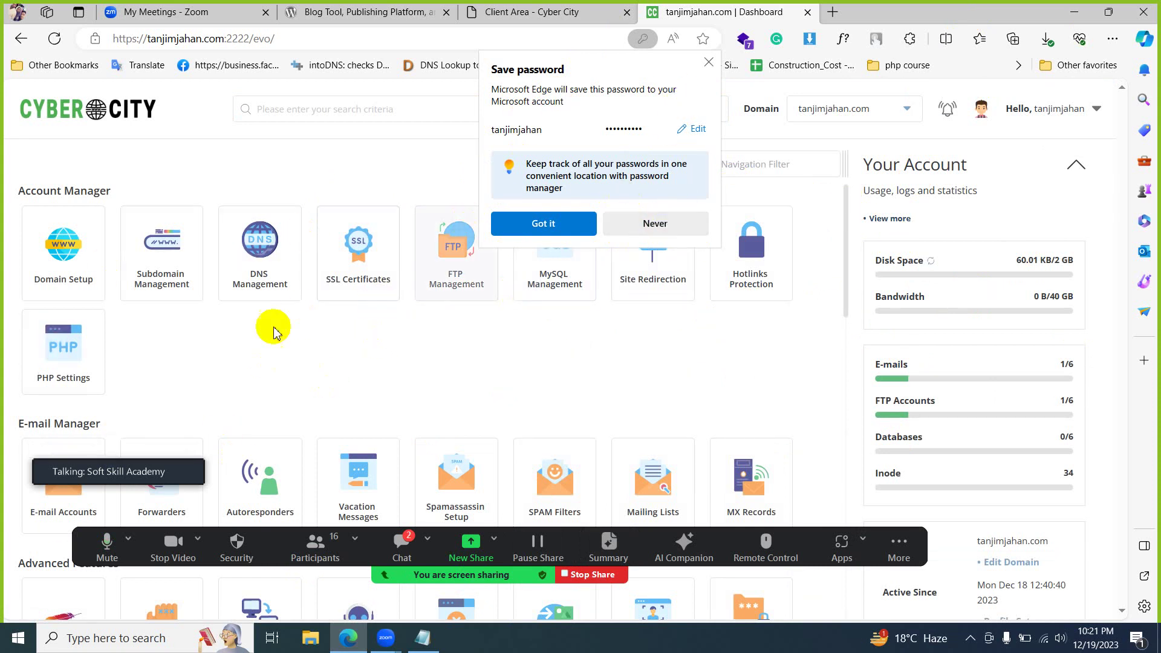
- Decline saving the password and open tanjimjahan.com/ in a new tab to view its placeholder page
click(651, 223)
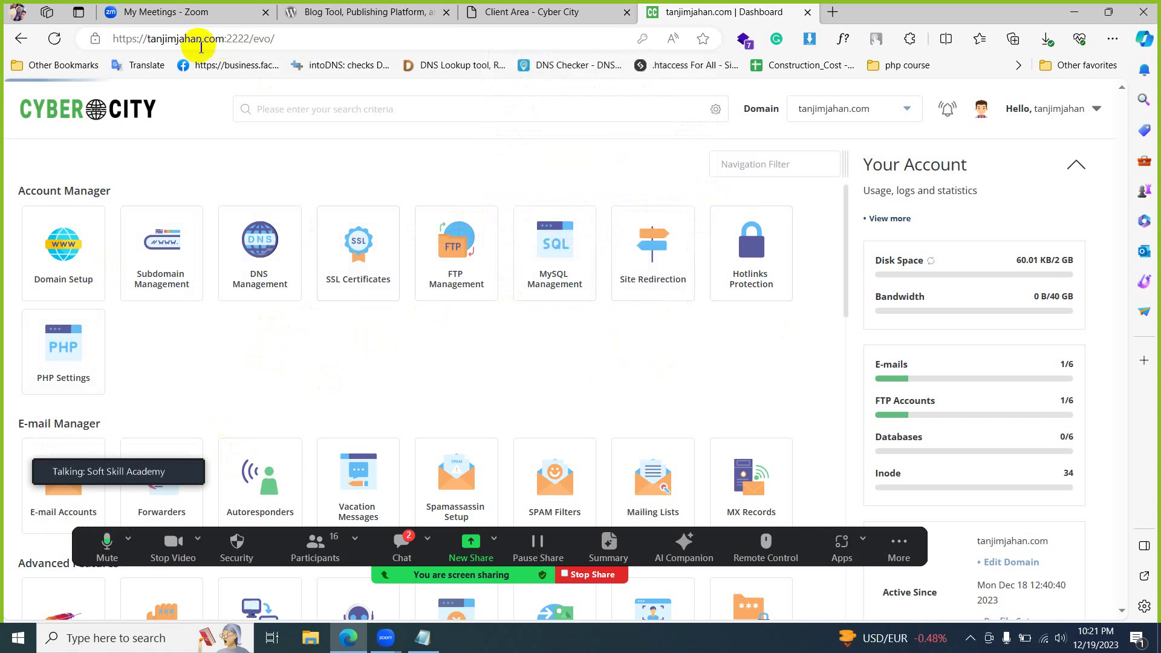
drag(225, 39, 31, 31)
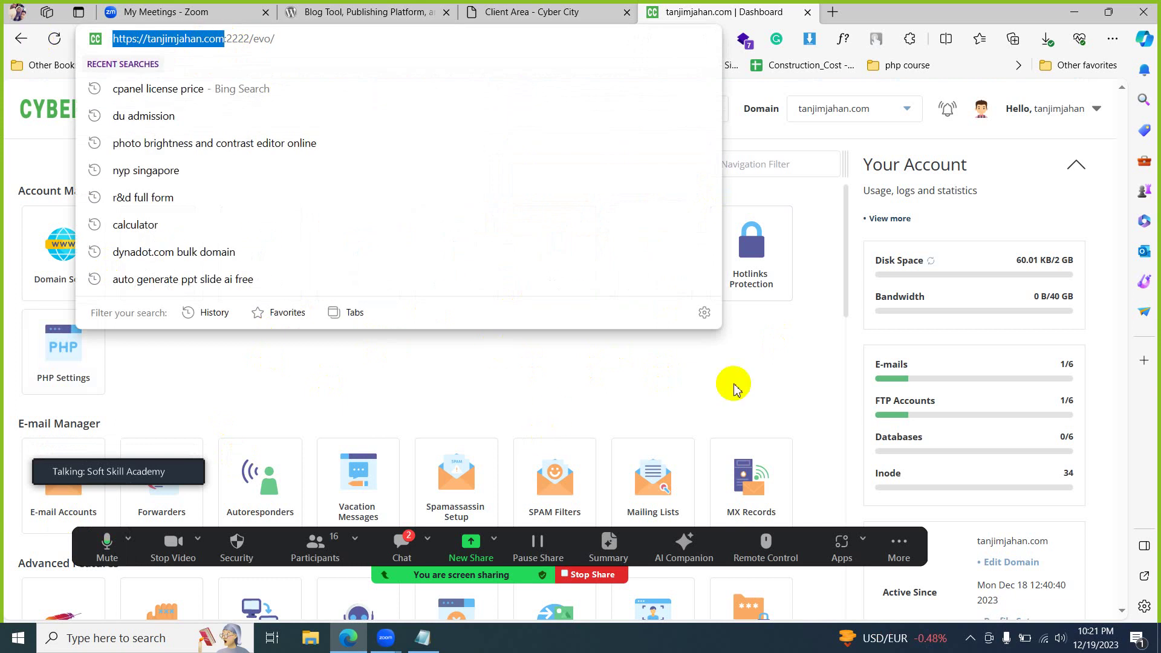
click(833, 12)
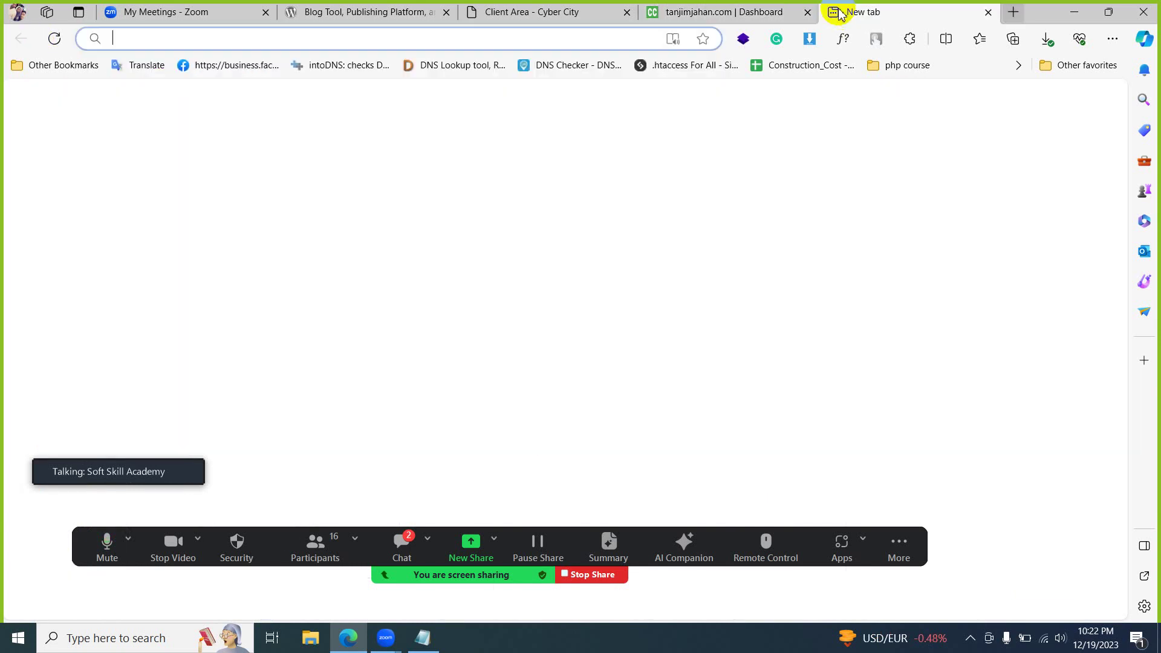
key(ctrl+v)
text(/)
key(Return)
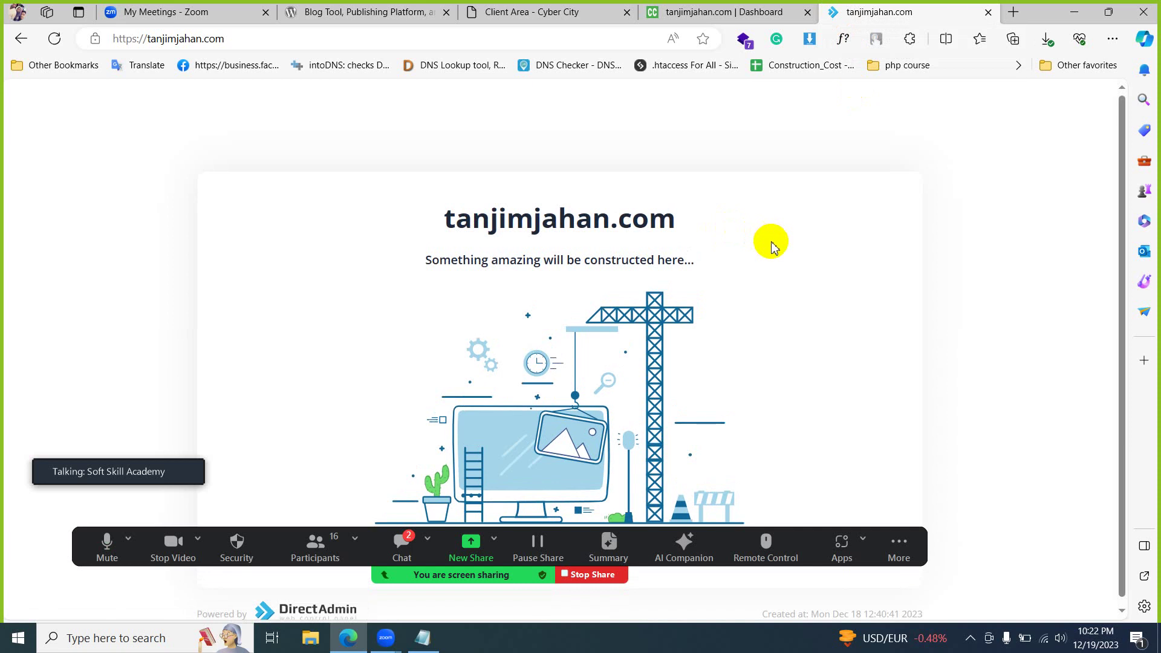
click(729, 12)
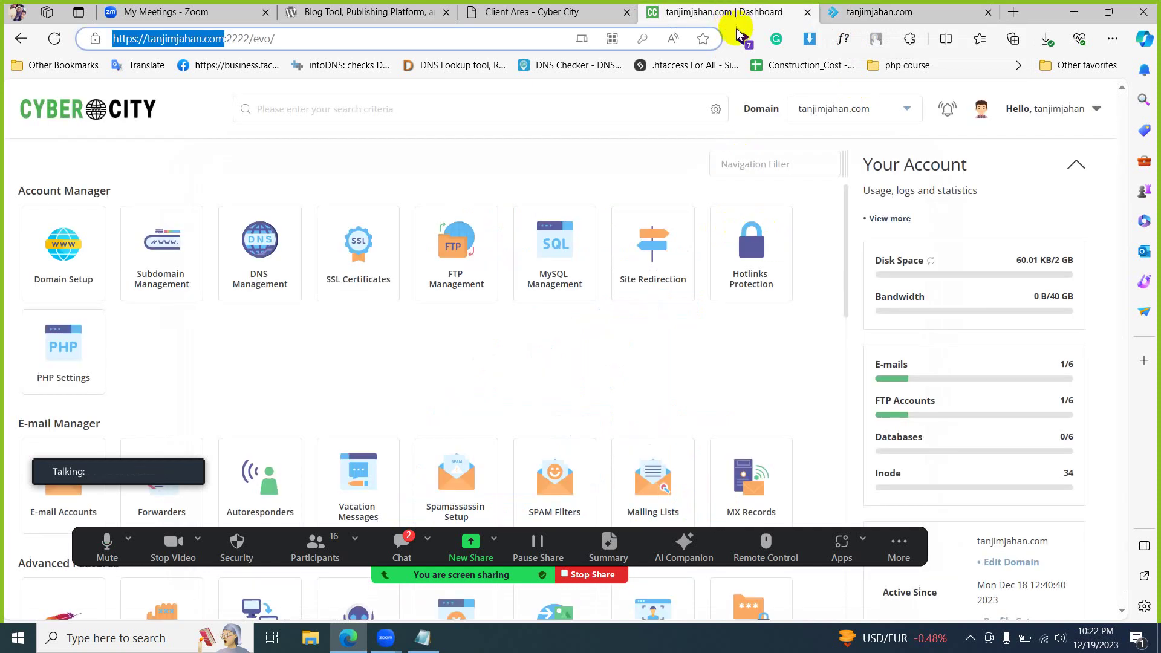
click(886, 9)
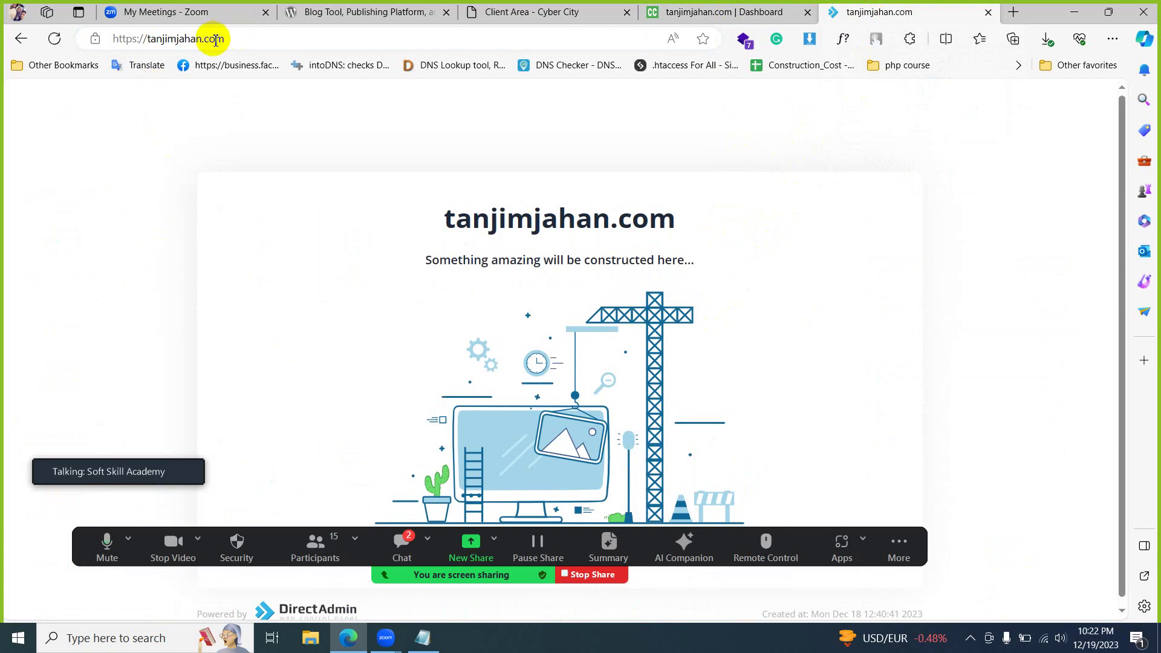
- Scroll the tanjimjahan.com dashboard down to Extra Features, then return to the placeholder site tab
click(712, 8)
scroll(438, 460, down, 3)
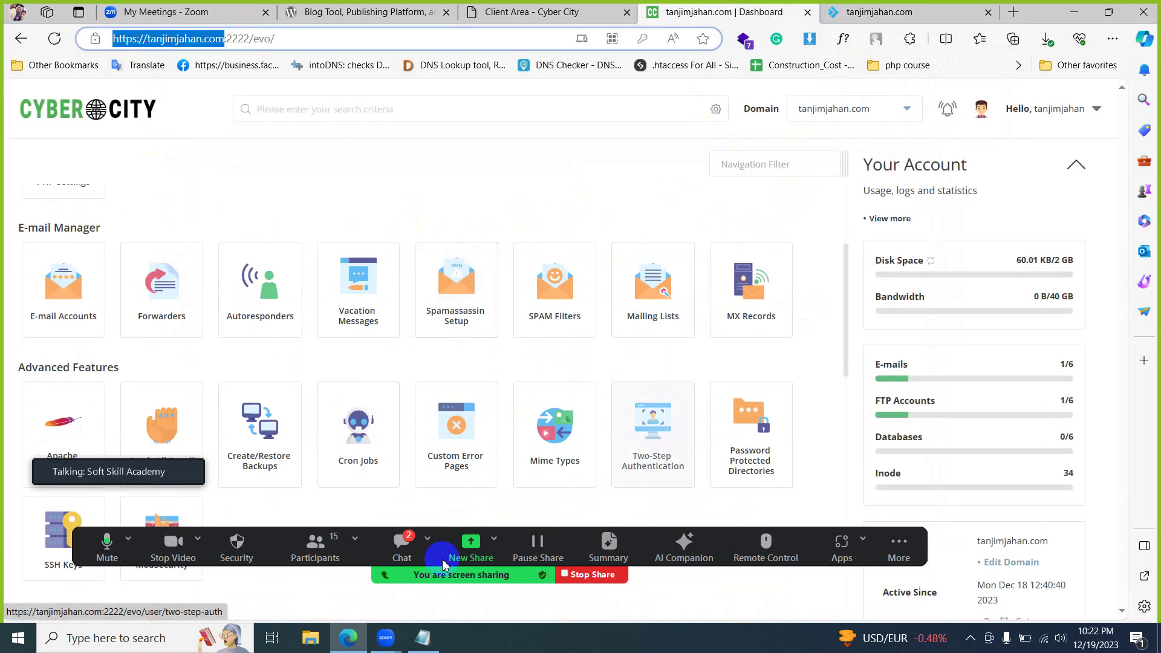
scroll(520, 447, down, 2)
scroll(519, 460, up, 3)
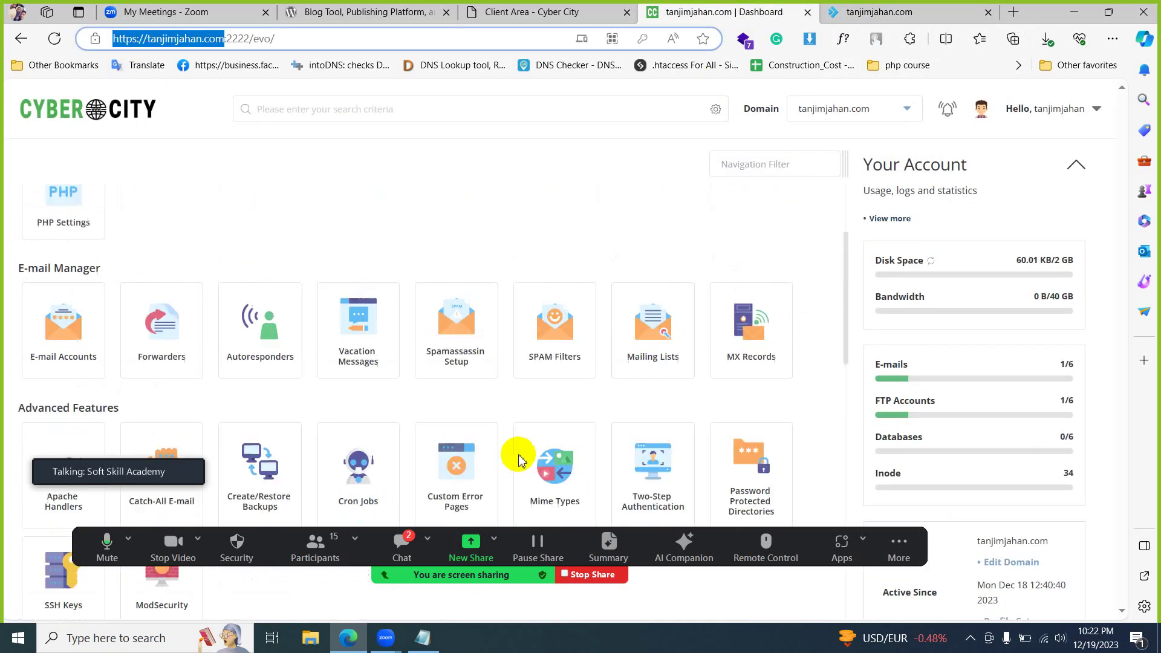
scroll(580, 319, down, 6)
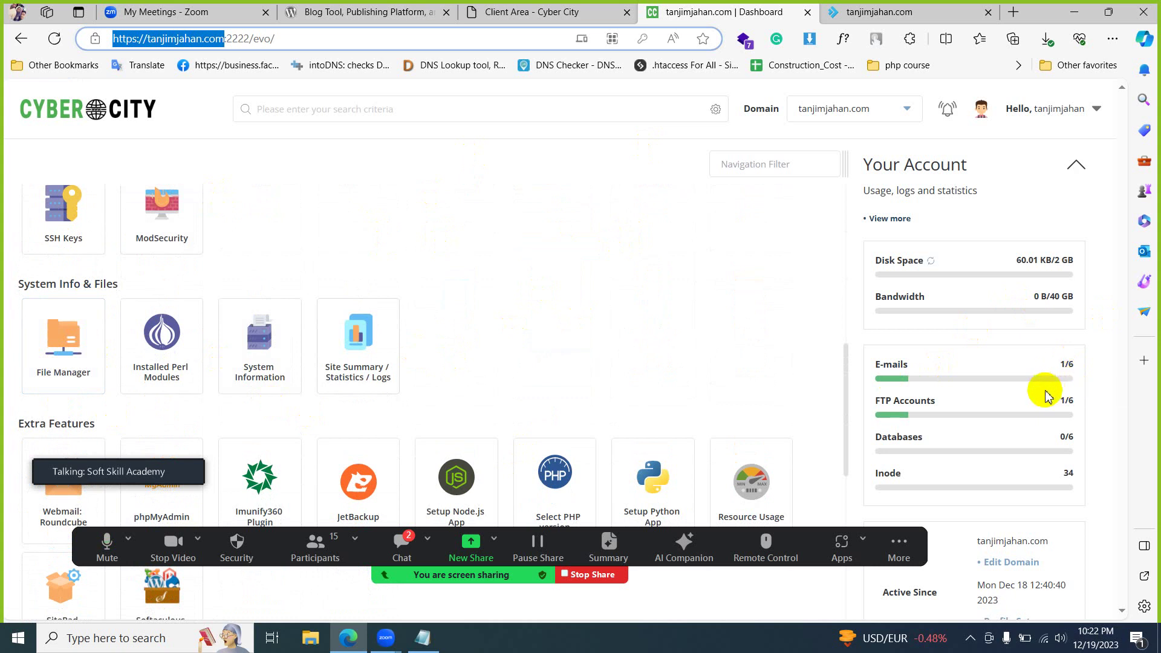
scroll(1047, 396, down, 2)
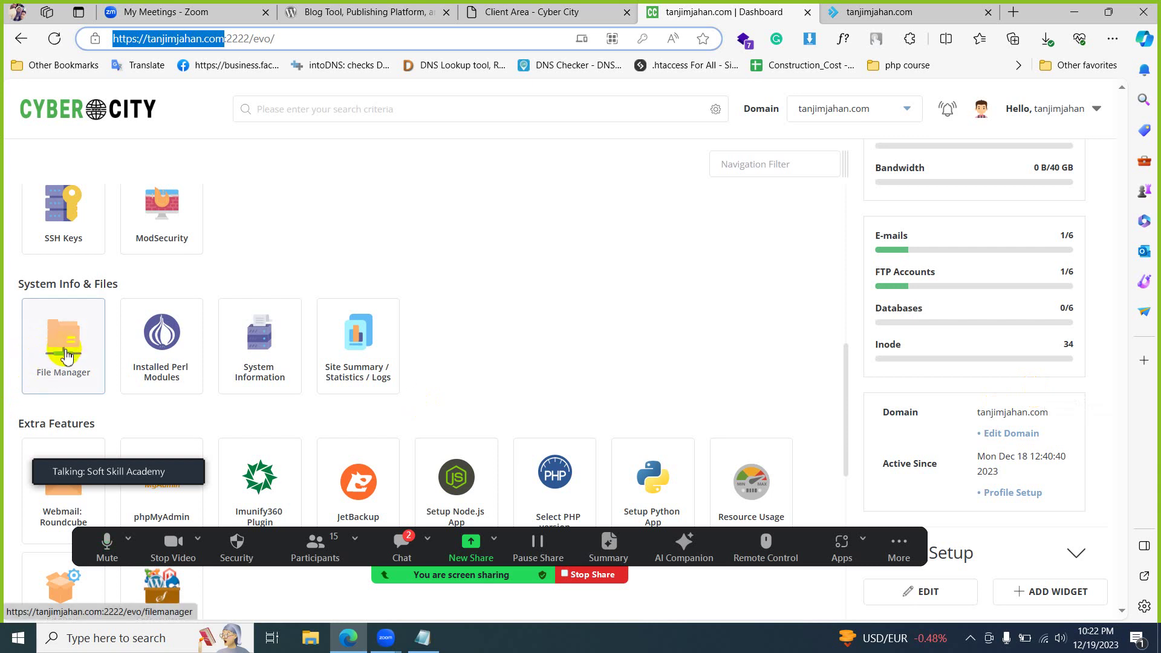
key(ctrl+Tab)
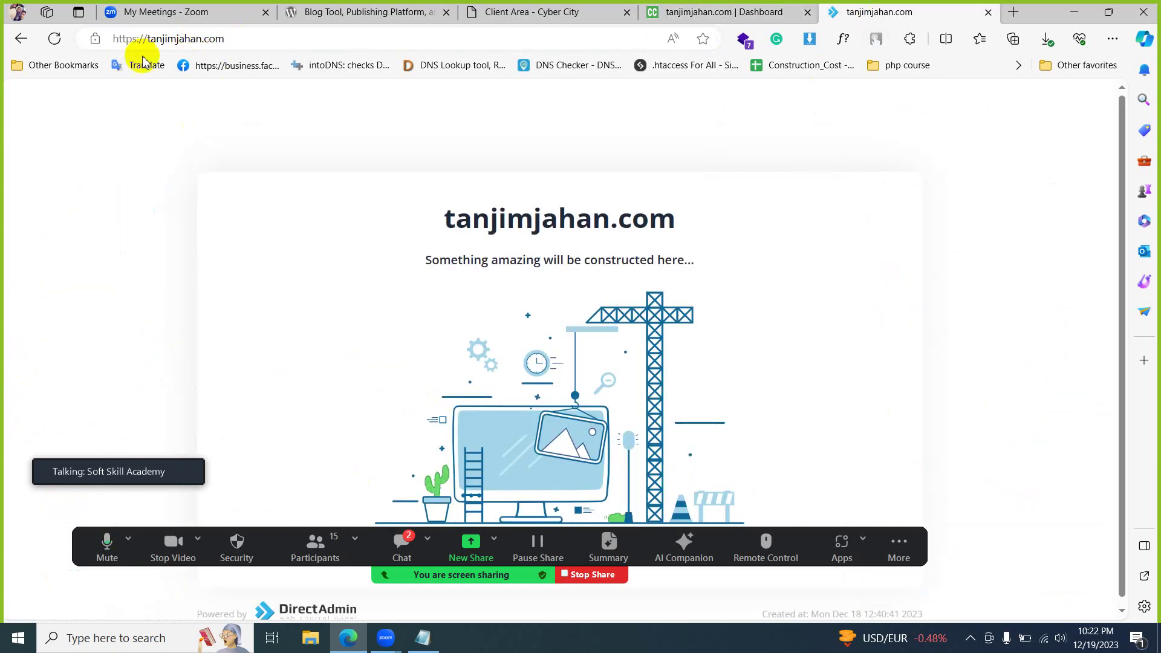
click(679, 12)
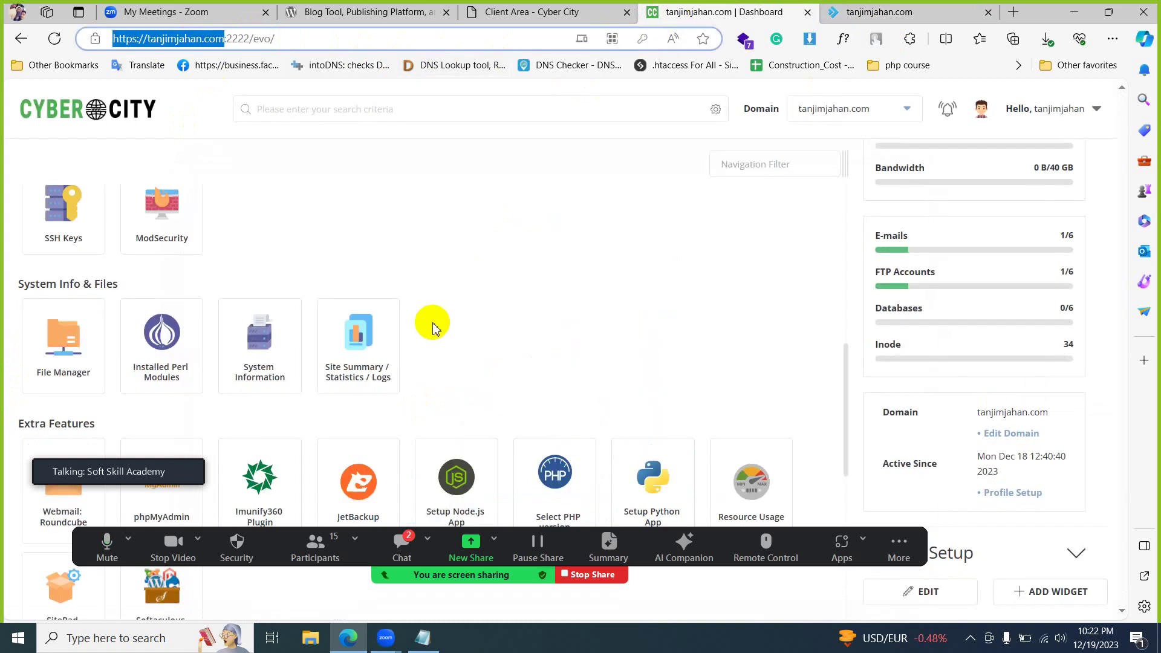
scroll(431, 324, down, 2)
scroll(432, 321, up, 4)
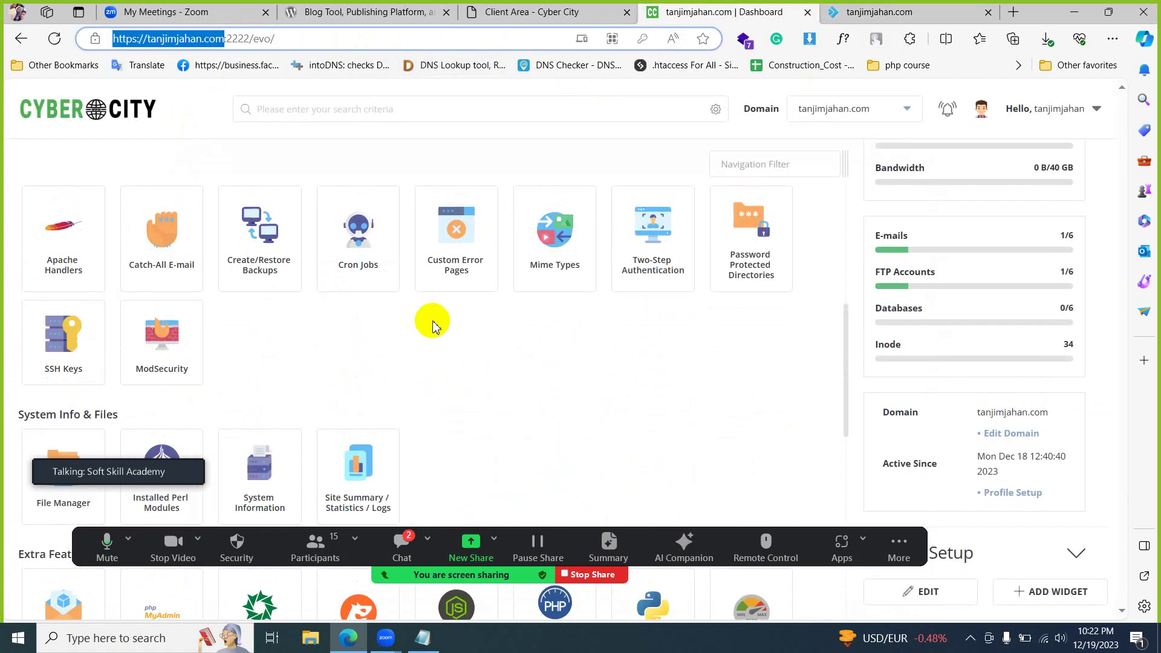
scroll(431, 320, down, 4)
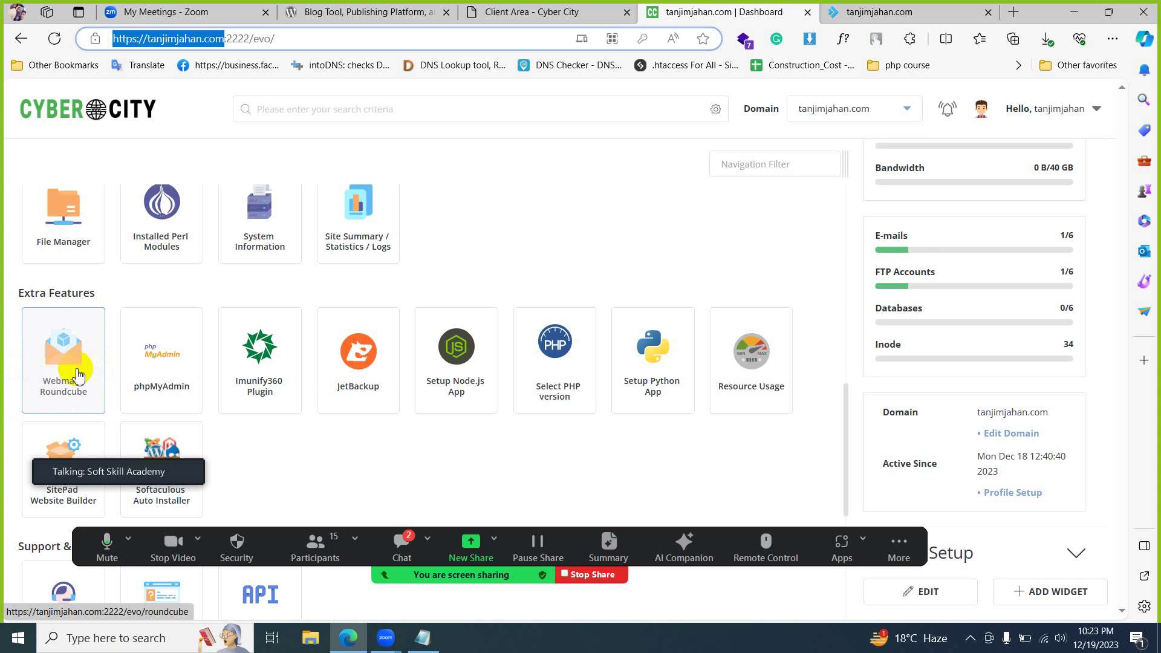
click(870, 13)
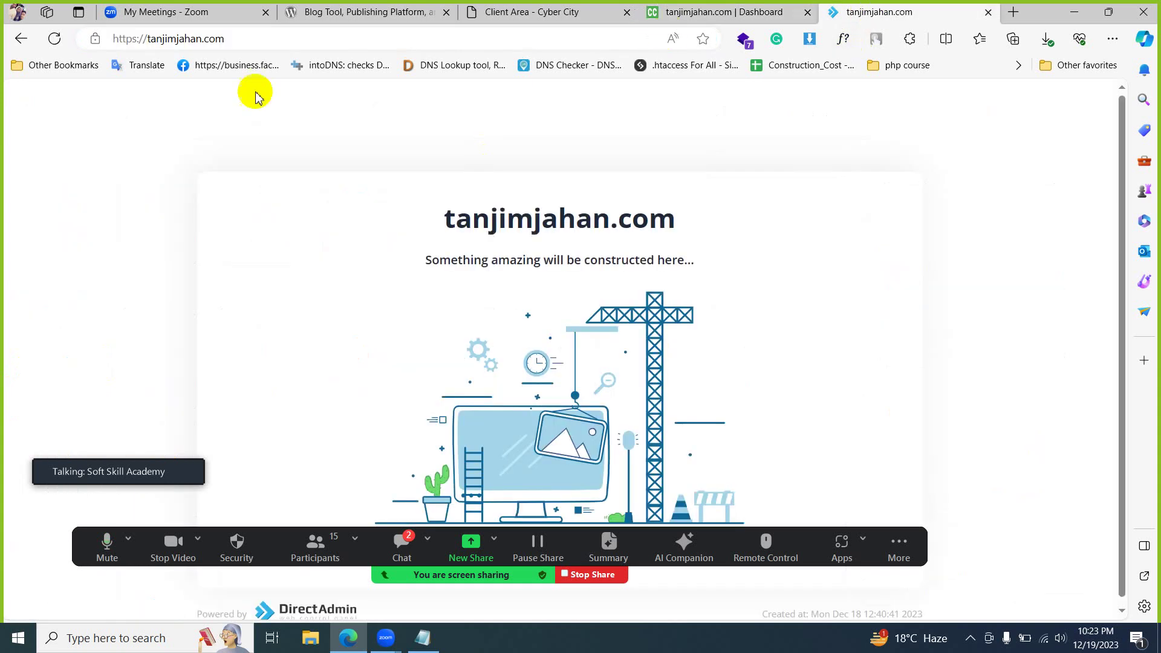
- Add a new line with a Gmail address to the Notepad login notes
click(204, 39)
drag(202, 39, 146, 43)
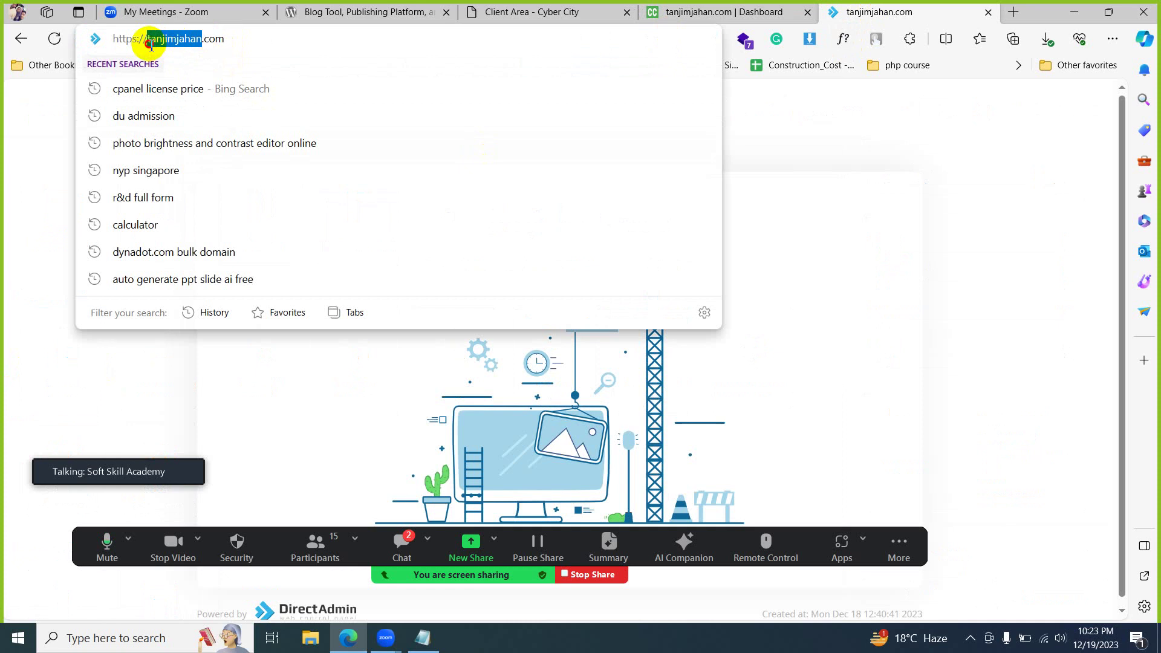
click(422, 638)
click(490, 253)
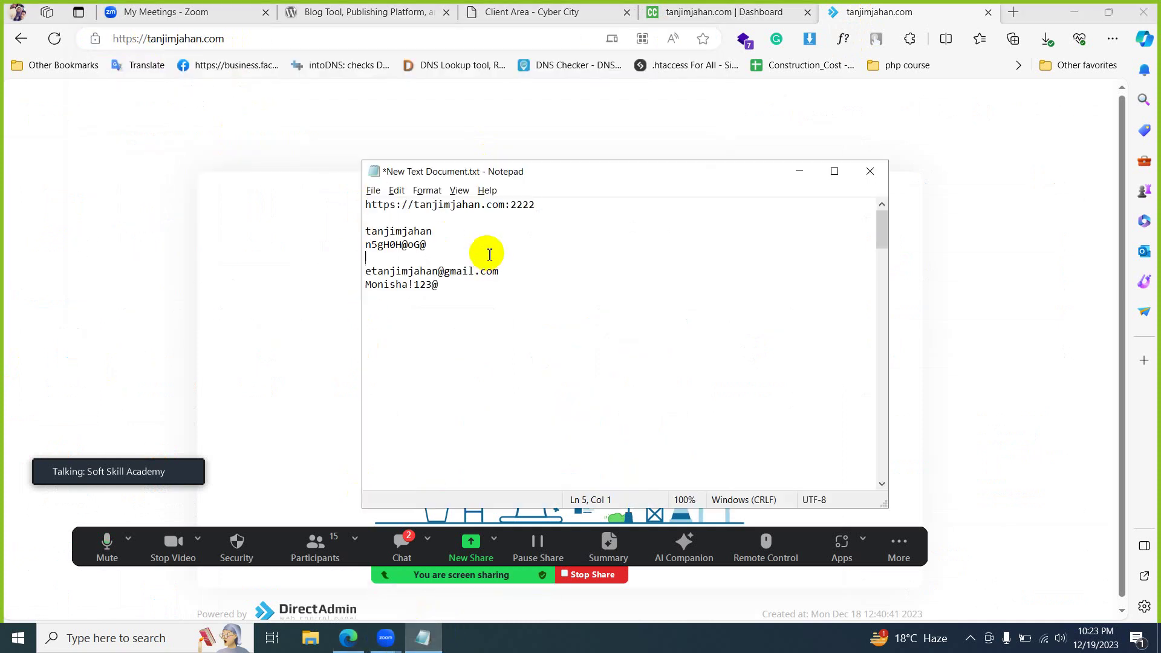
key(Return)
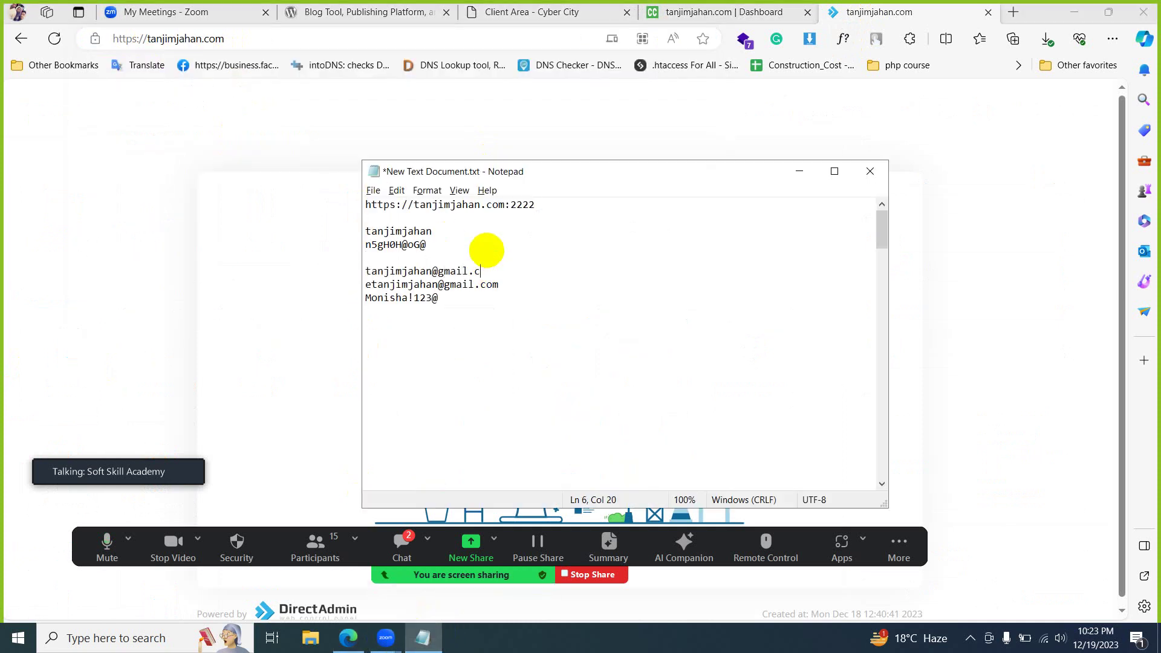
key(Return)
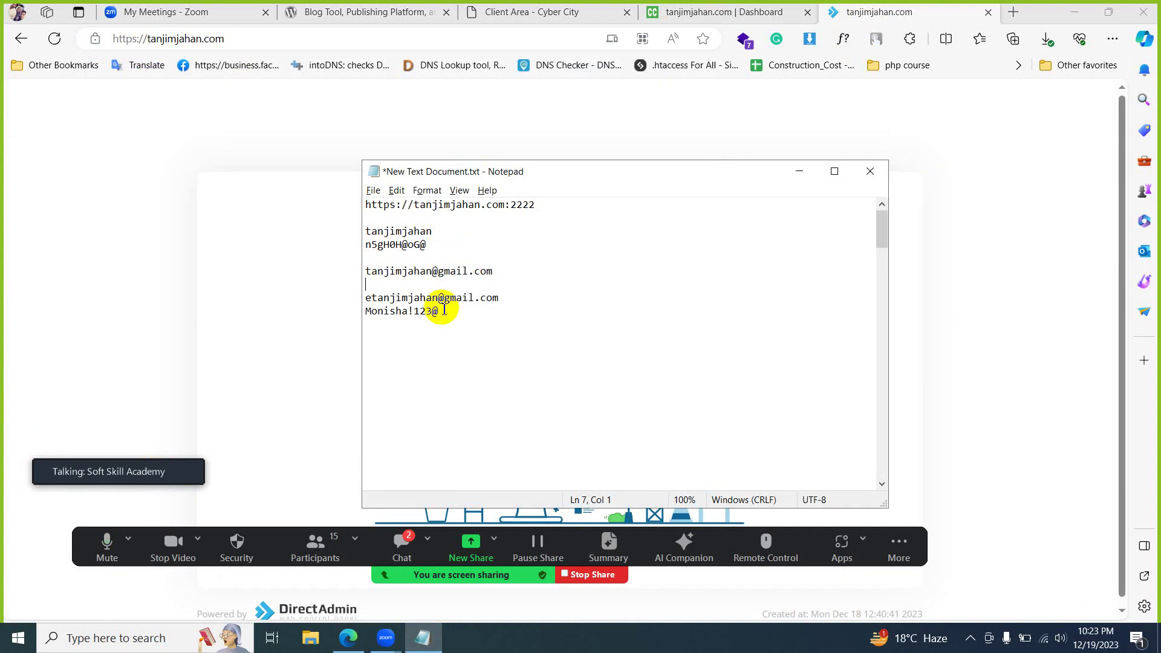
drag(432, 272, 469, 271)
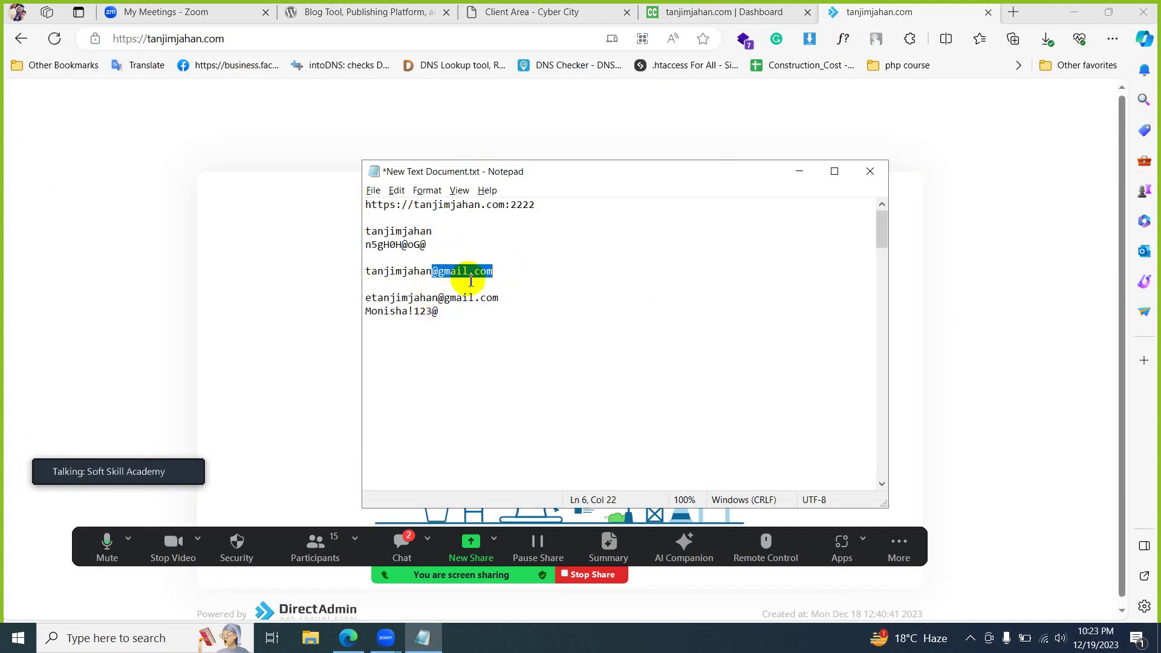
click(482, 275)
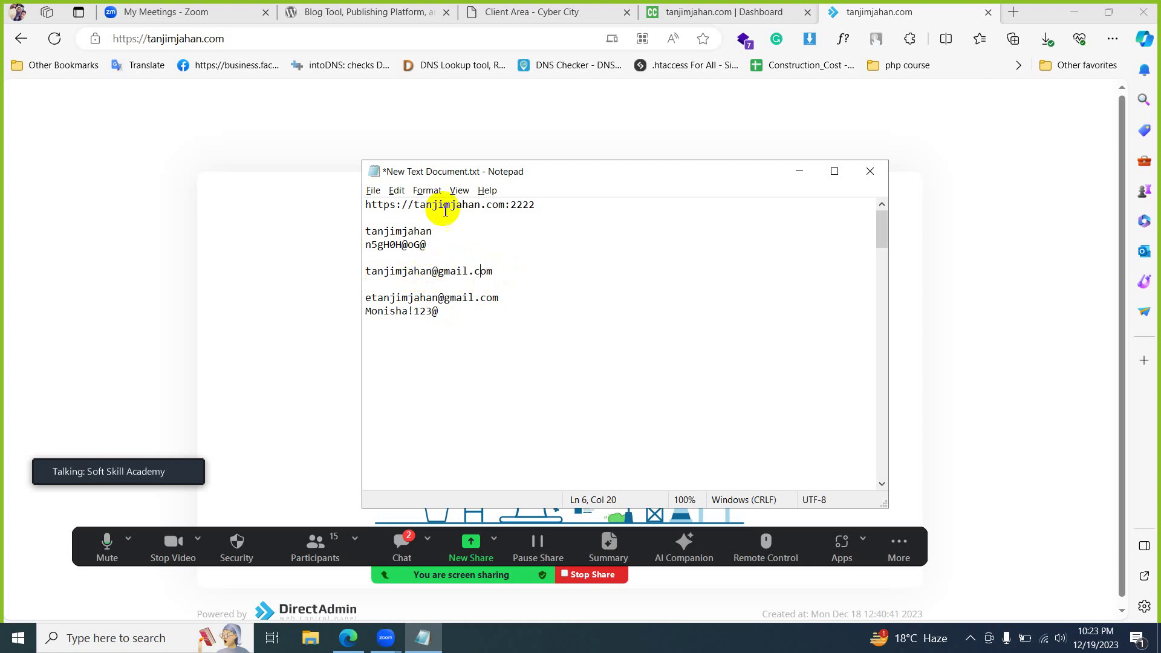
- Add the domain's info@ mailbox address on line 8 of the notes
drag(506, 207, 427, 207)
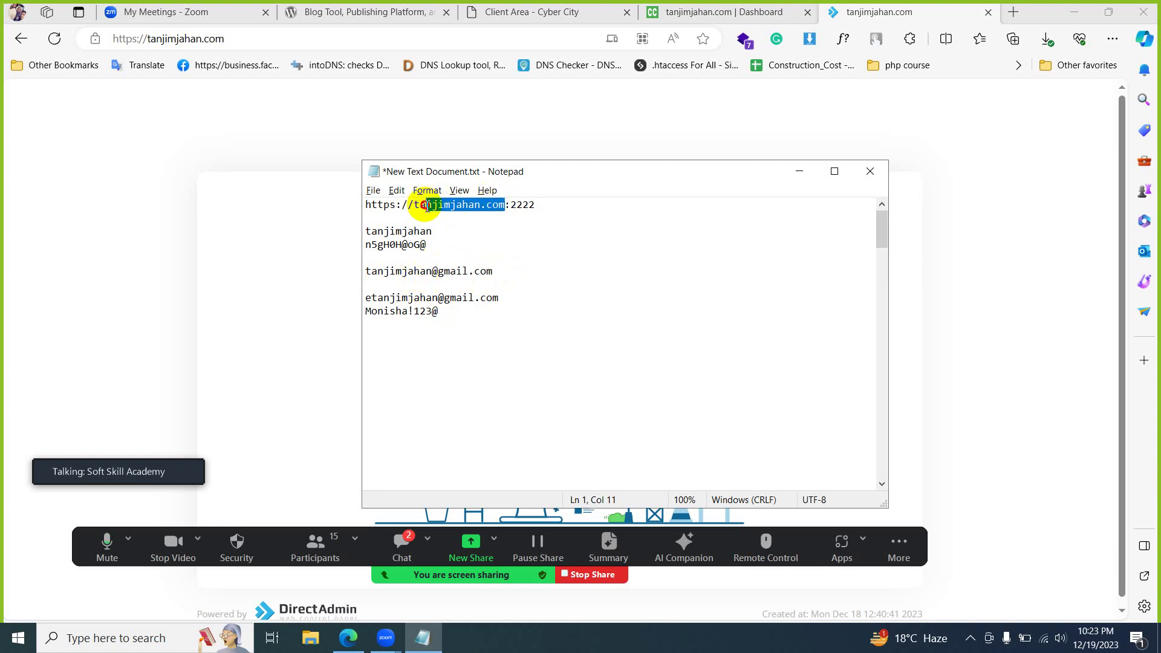
click(497, 271)
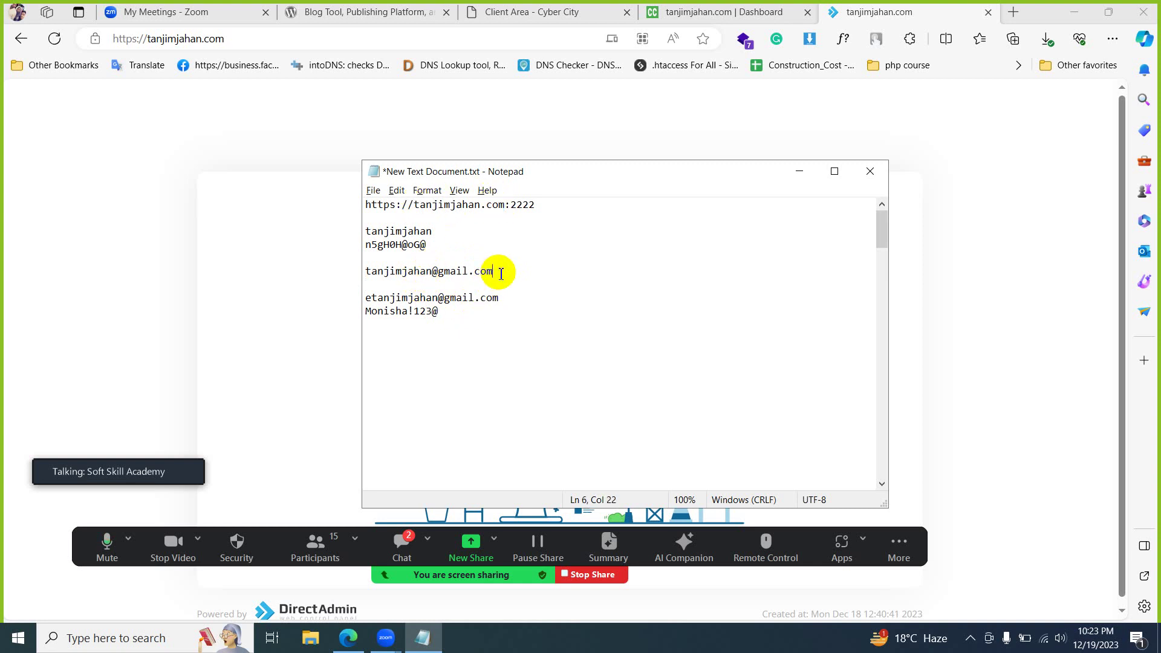
key(Return)
key(Return)
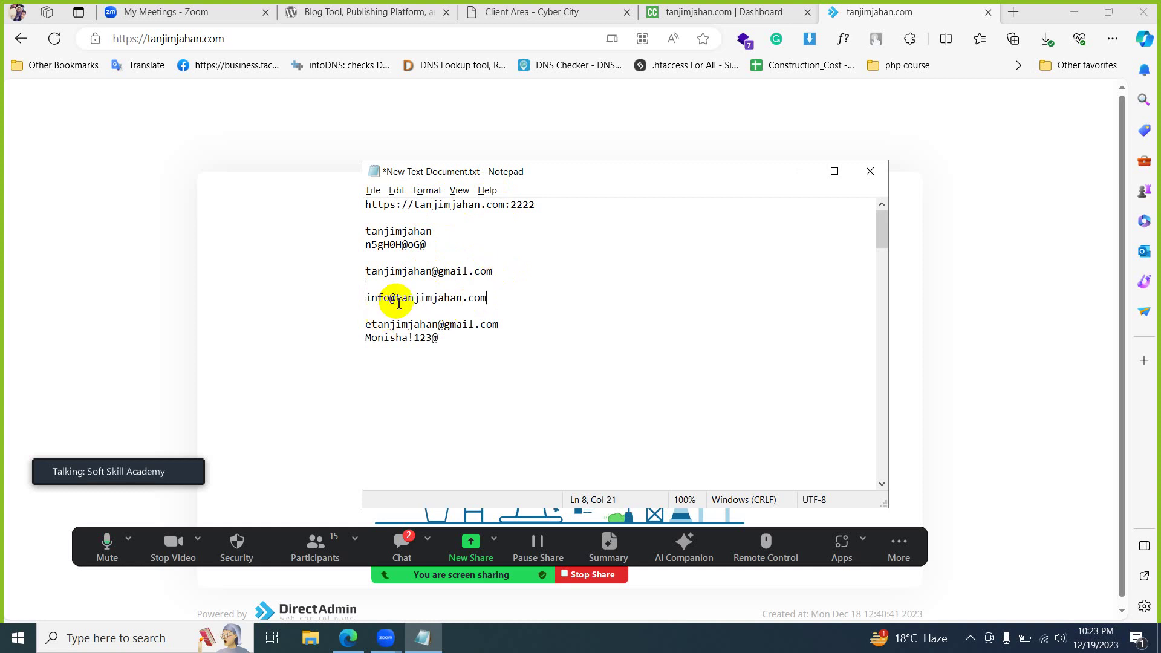
drag(396, 297, 538, 301)
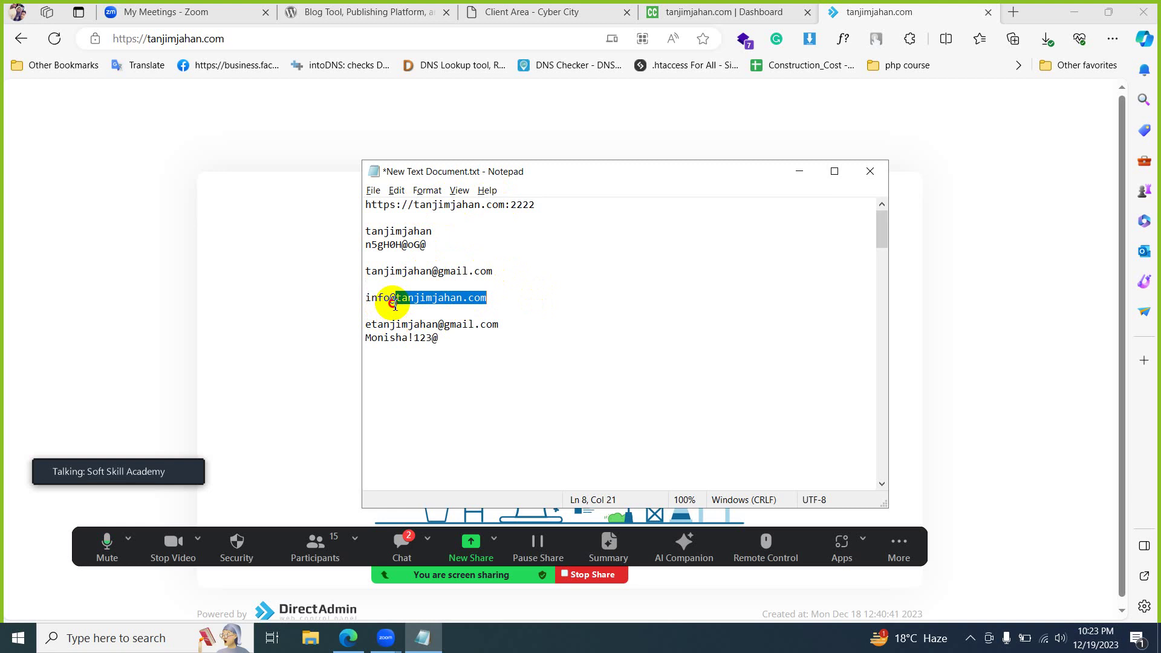
drag(396, 298, 346, 314)
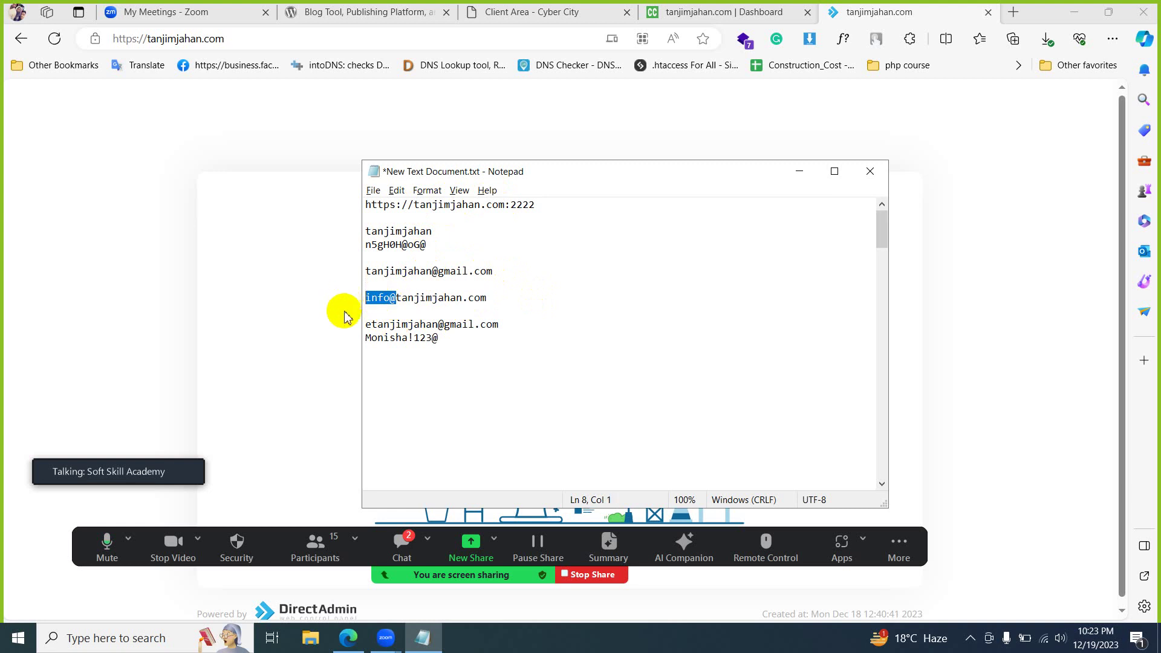
click(495, 296)
drag(487, 299, 372, 304)
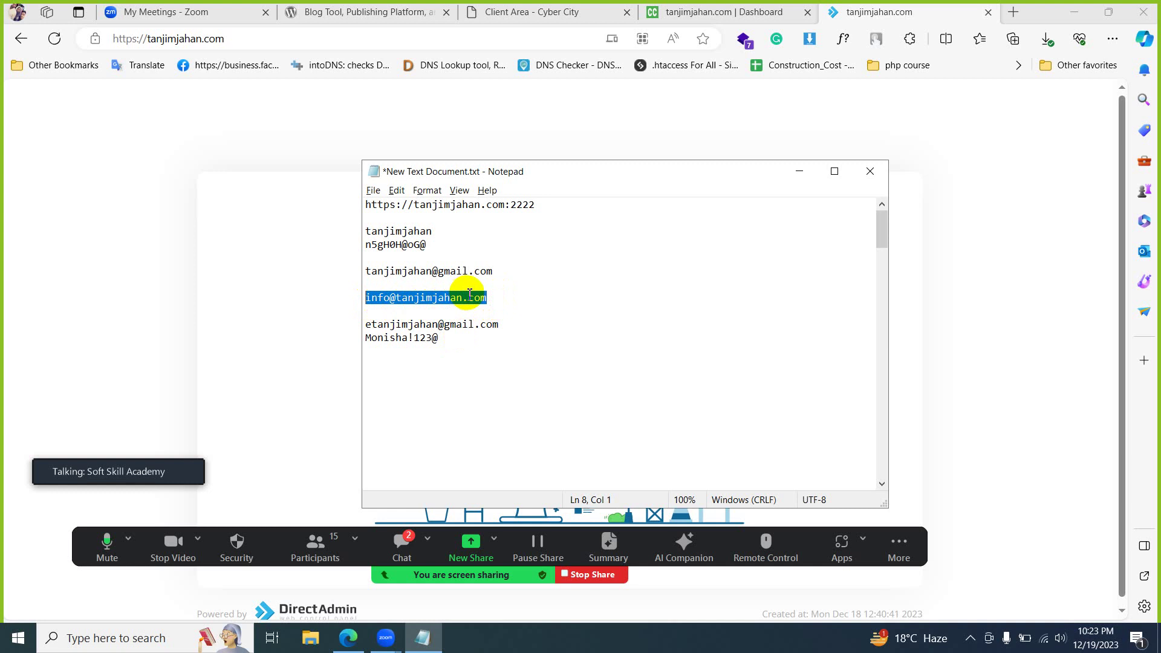
click(759, 8)
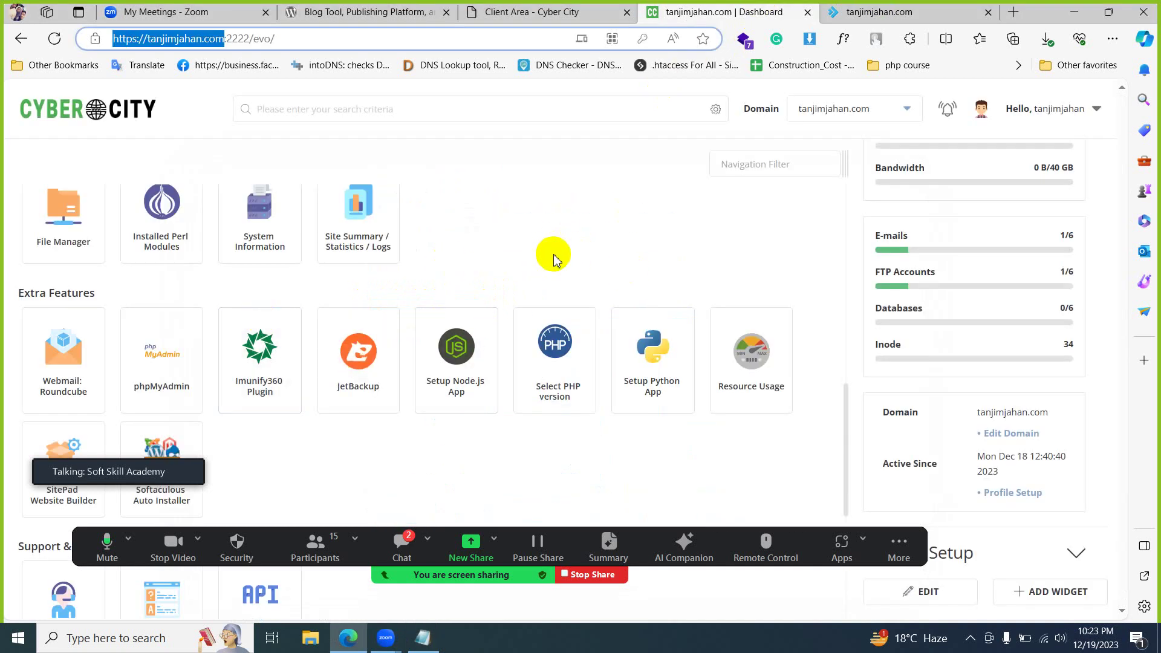
- Open Webmail: Roundcube from the dashboard's Extra Features section in a new tab
scroll(552, 252, down, 2)
scroll(558, 251, up, 5)
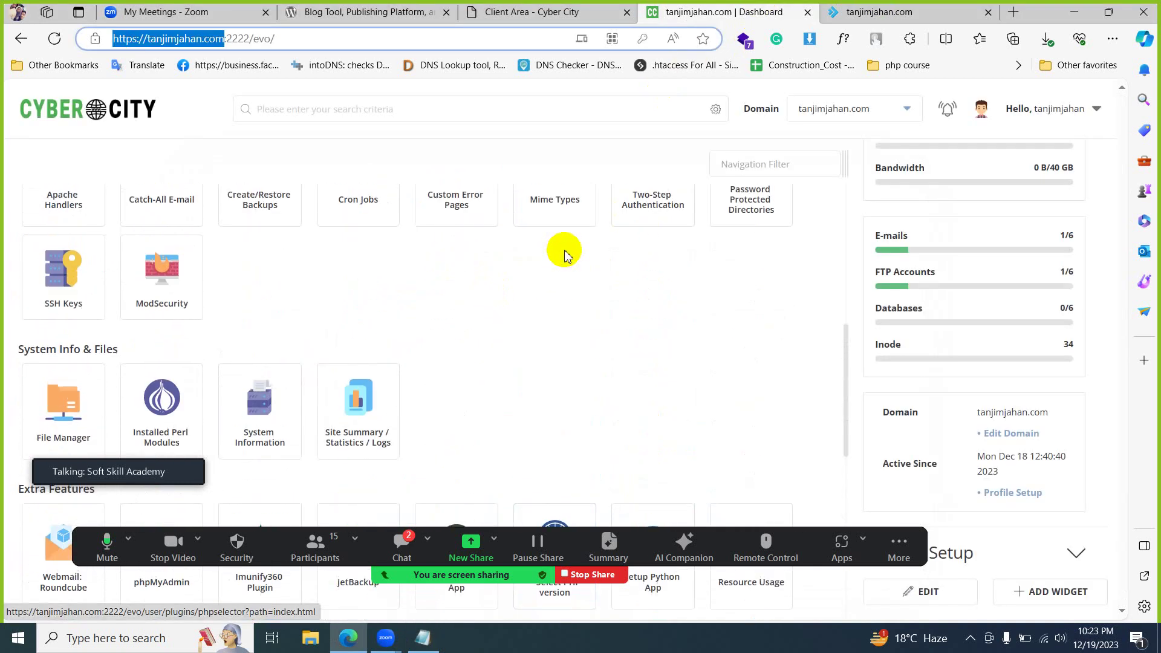
scroll(564, 254, down, 3)
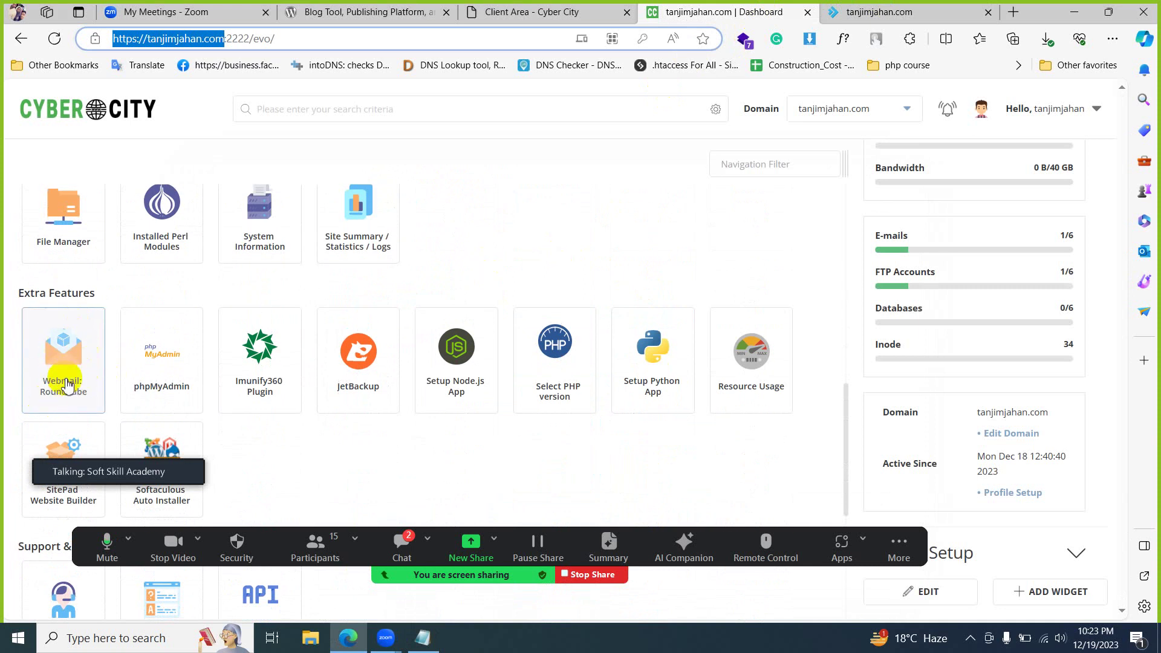
click(74, 347)
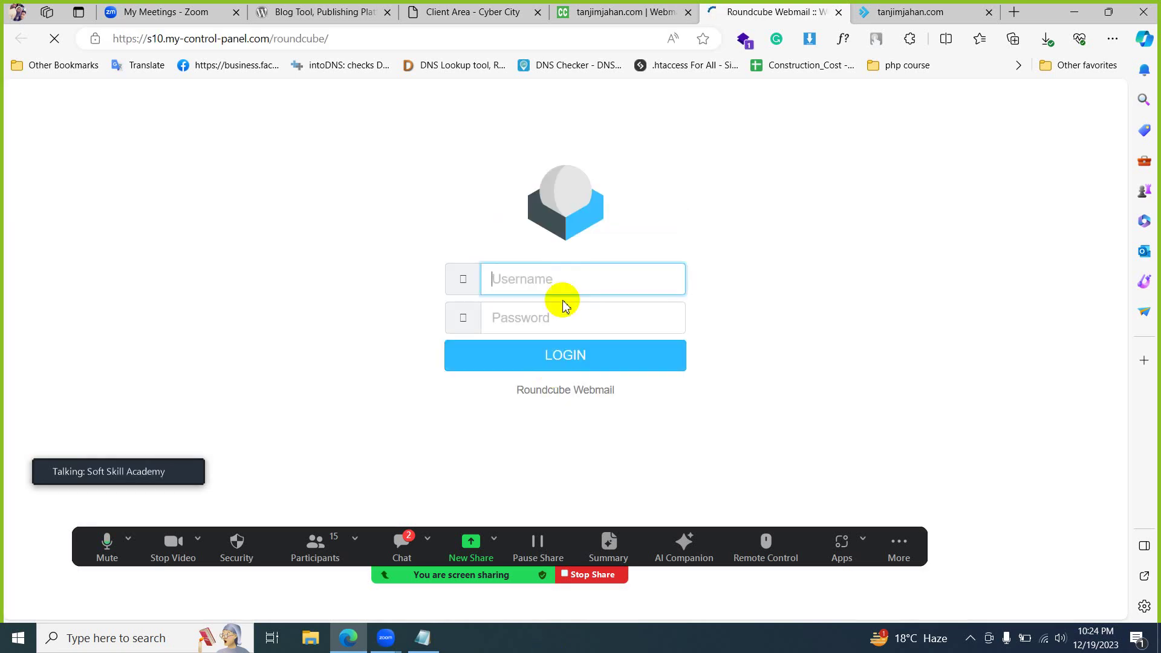
- Go back to the DirectAdmin dashboard and scroll up to the E-mail Manager tools
click(655, 11)
scroll(348, 448, down, 2)
scroll(350, 441, up, 3)
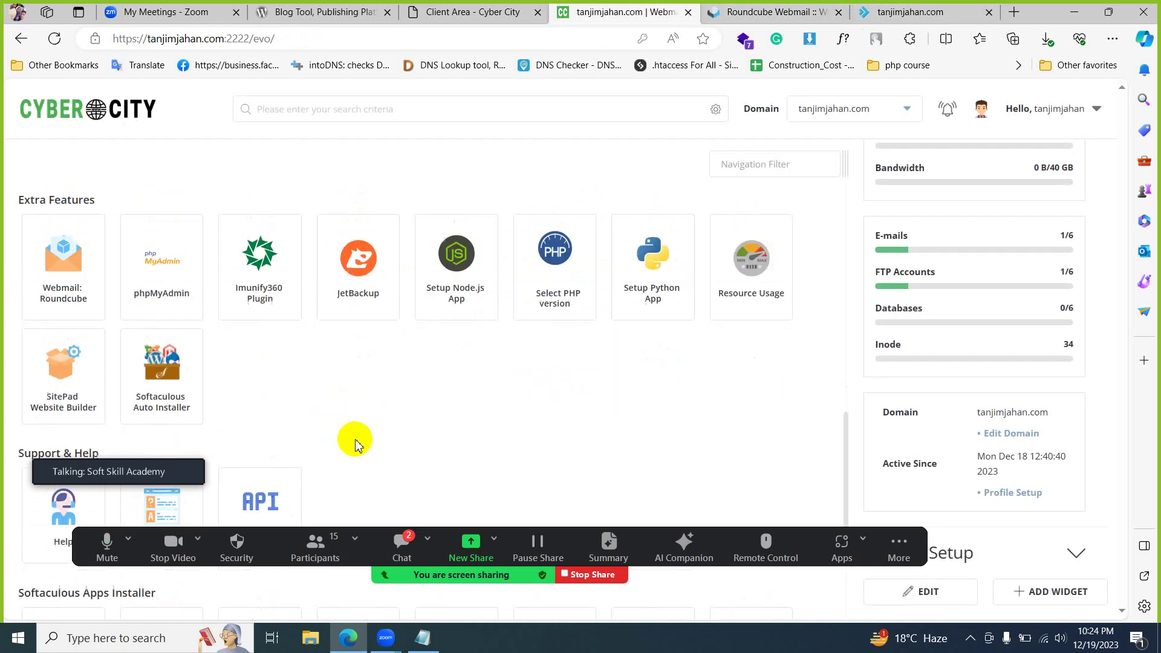
key(ctrl+Tab)
click(647, 12)
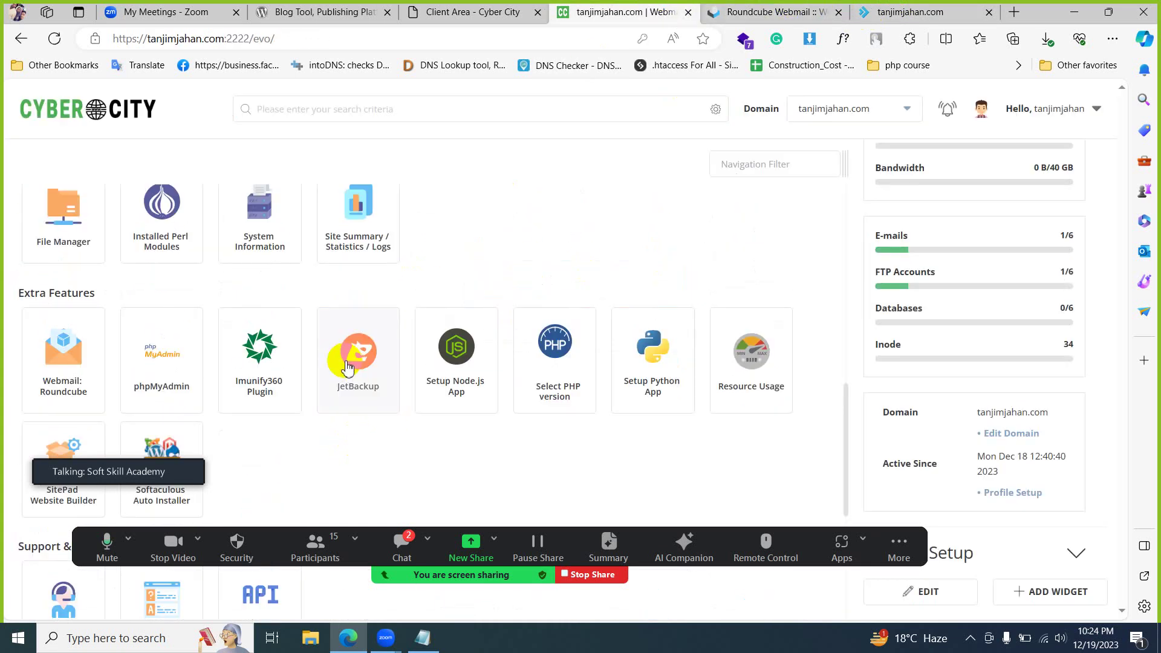
scroll(350, 357, up, 5)
scroll(496, 350, up, 4)
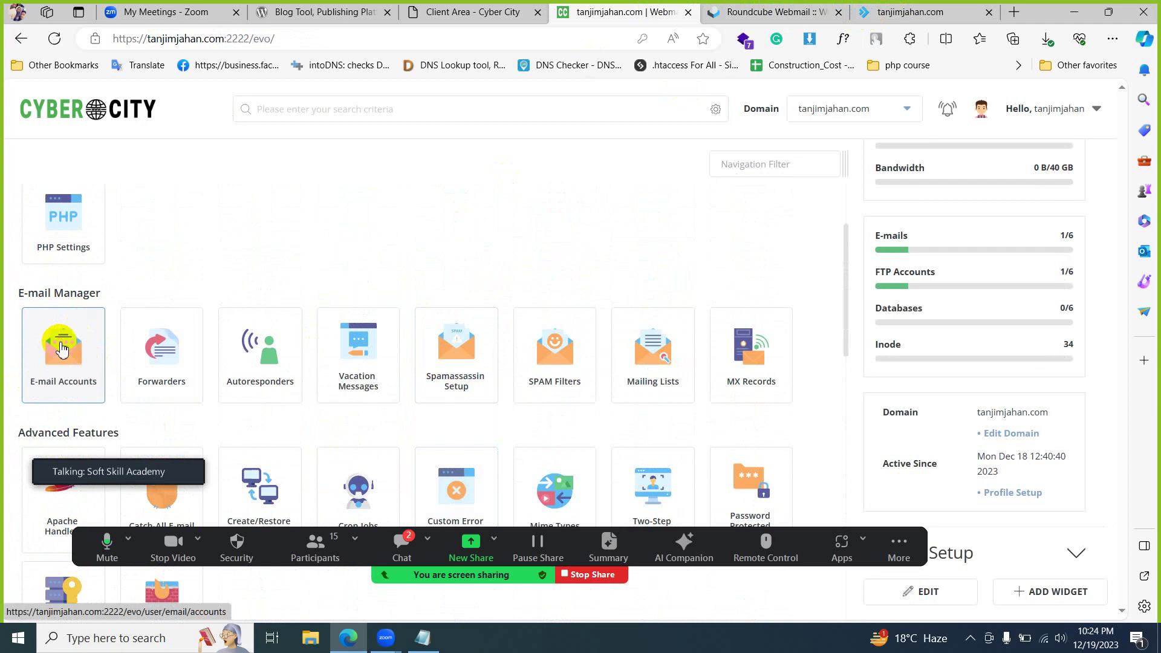
- Open E-mail Accounts and start a new mail account, selecting the default 50 MB quota
click(80, 357)
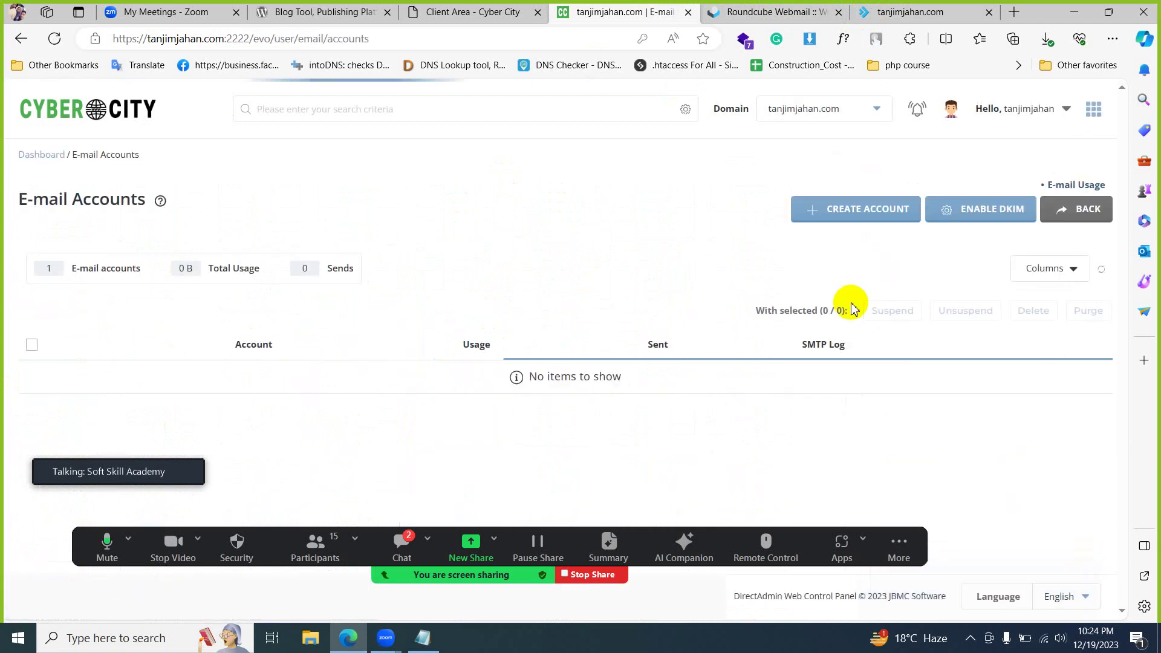
click(856, 208)
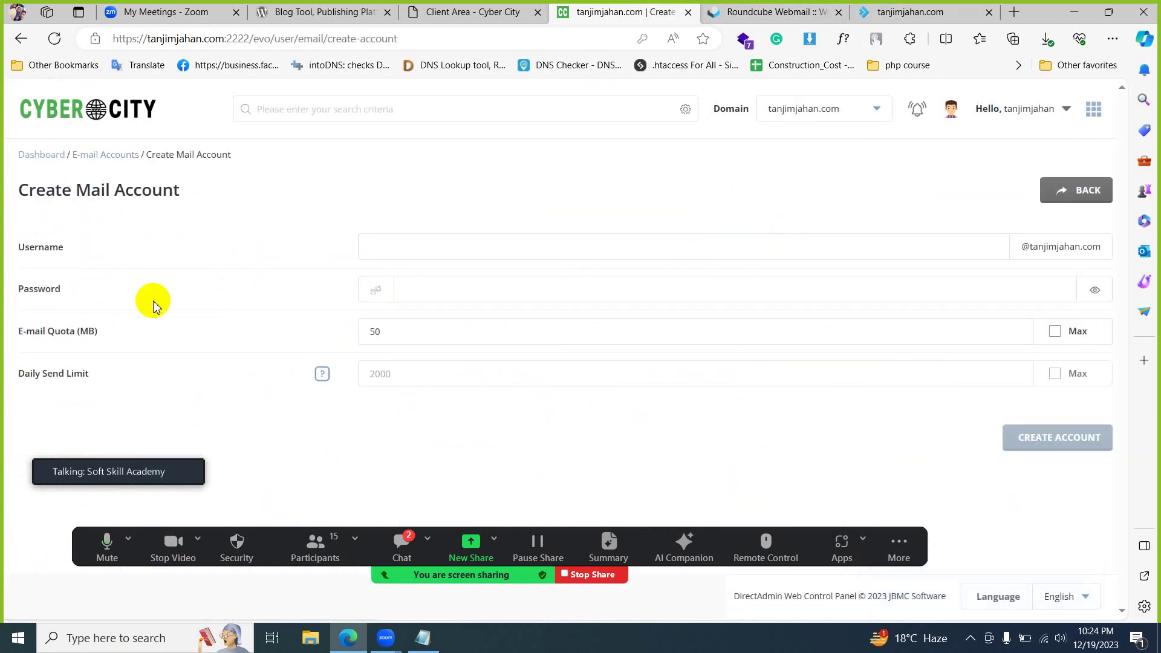
click(428, 247)
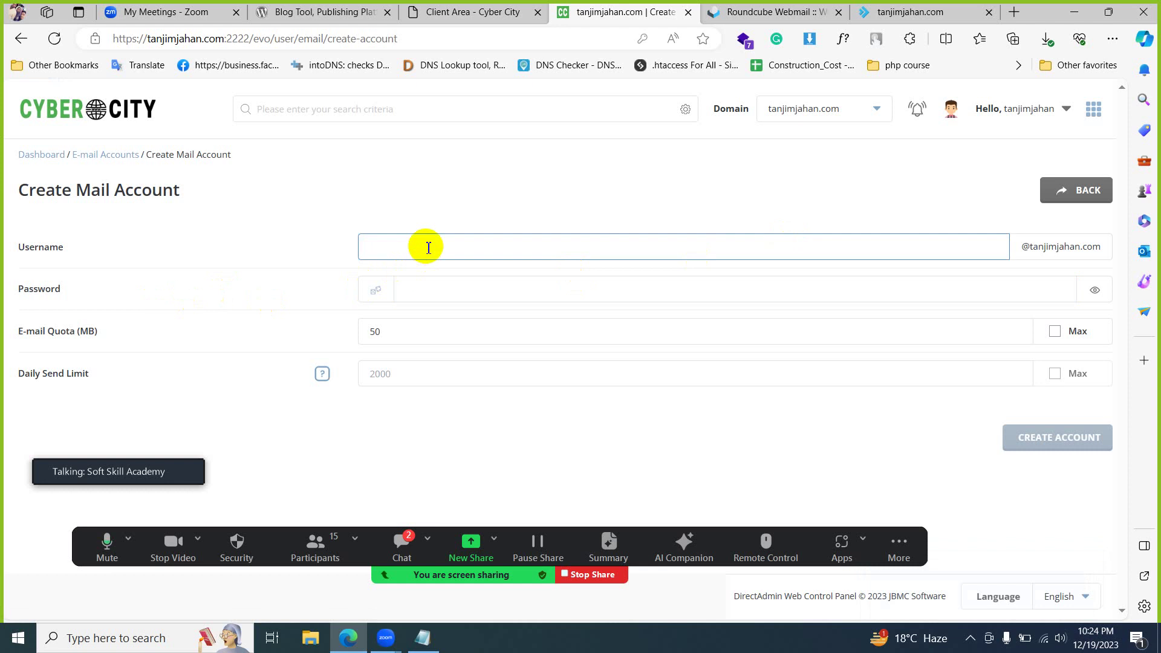
click(441, 287)
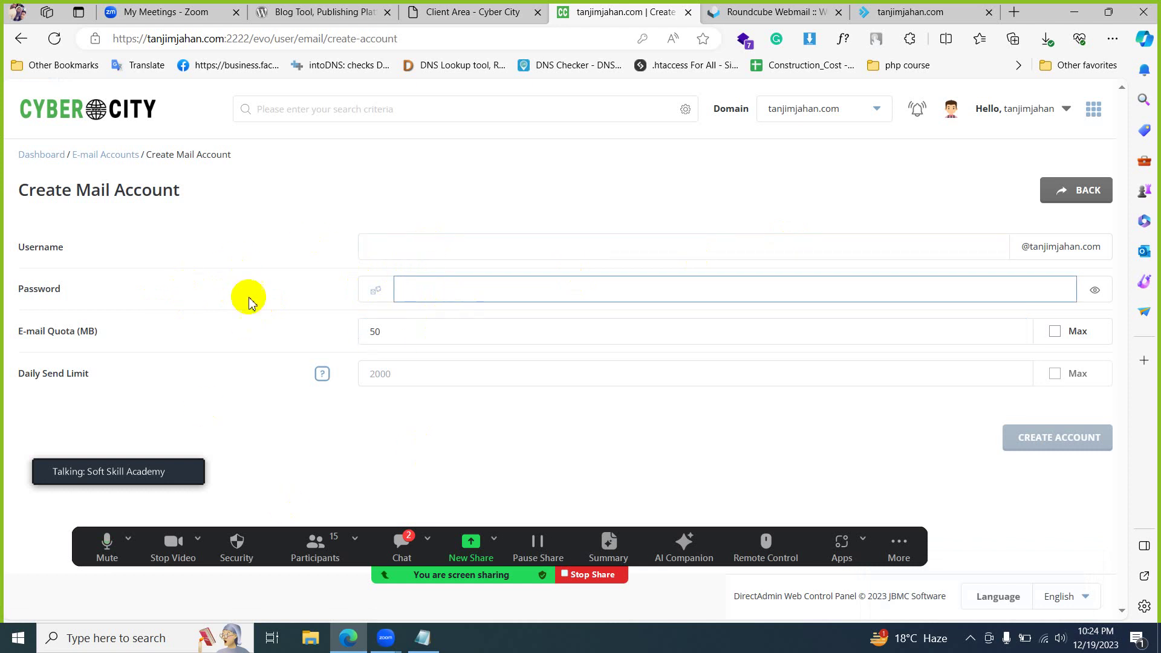
click(438, 326)
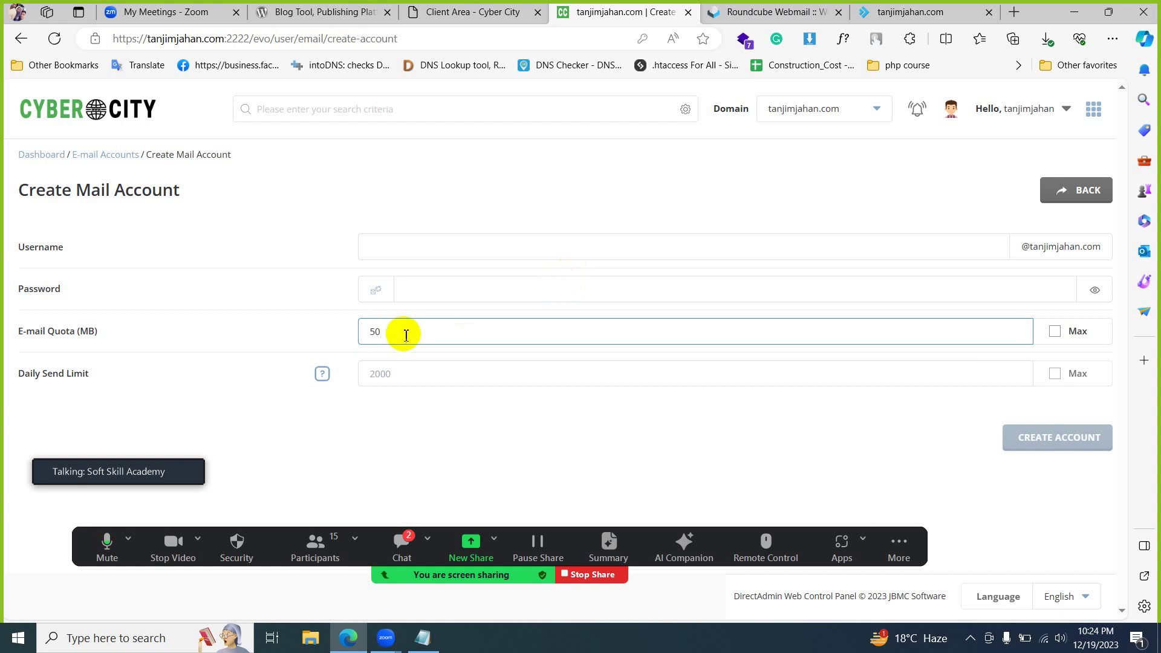
drag(405, 332, 322, 334)
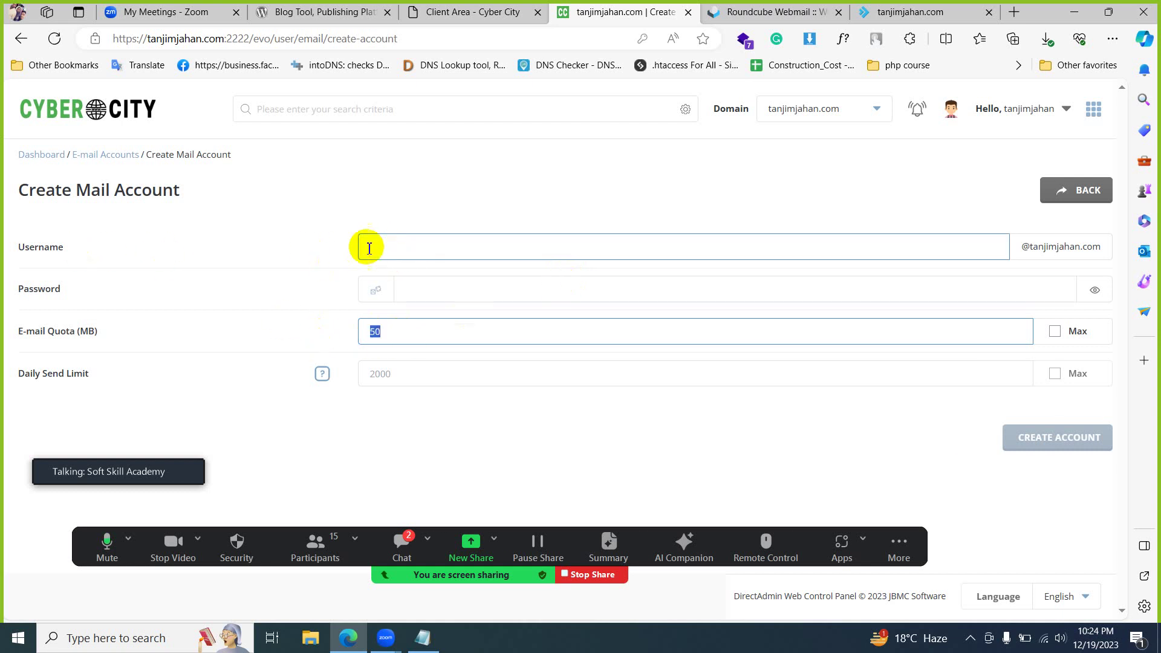
- Enter username info, paste the saved password, set quota to 500 MB, and create the account
click(419, 249)
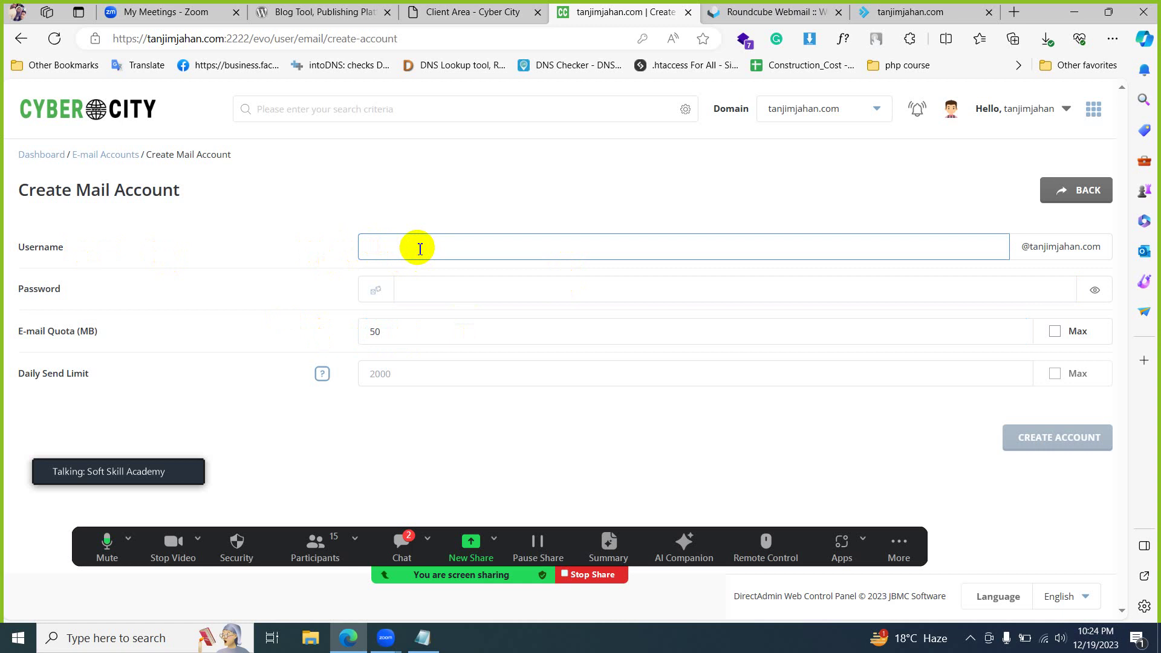
text(info)
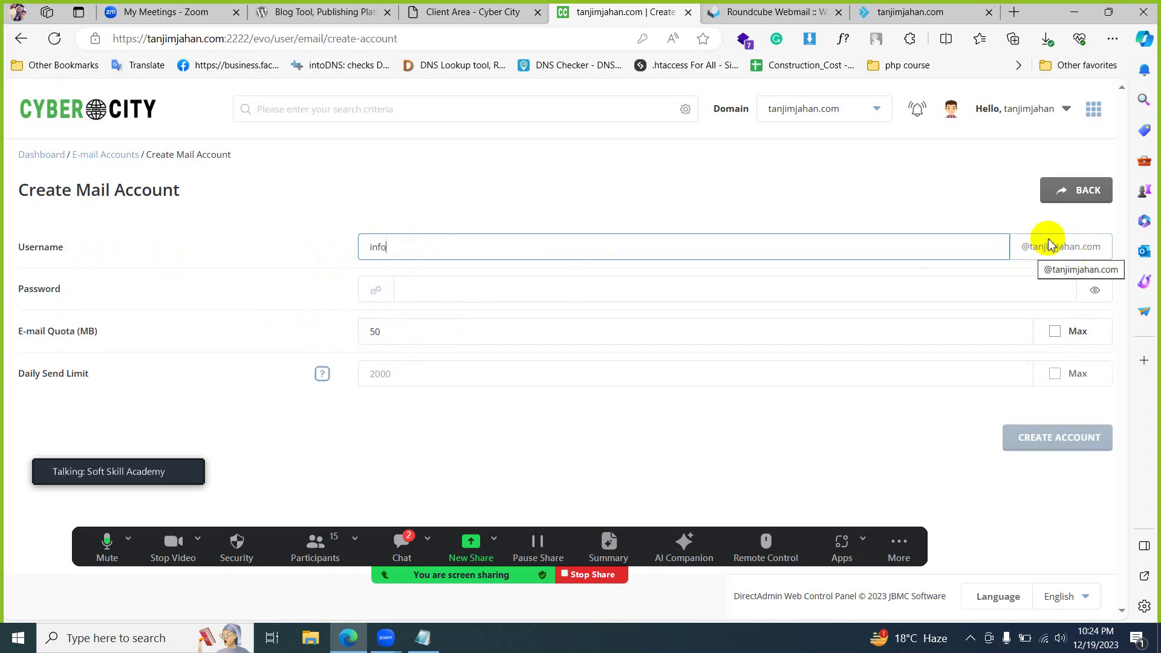
click(463, 296)
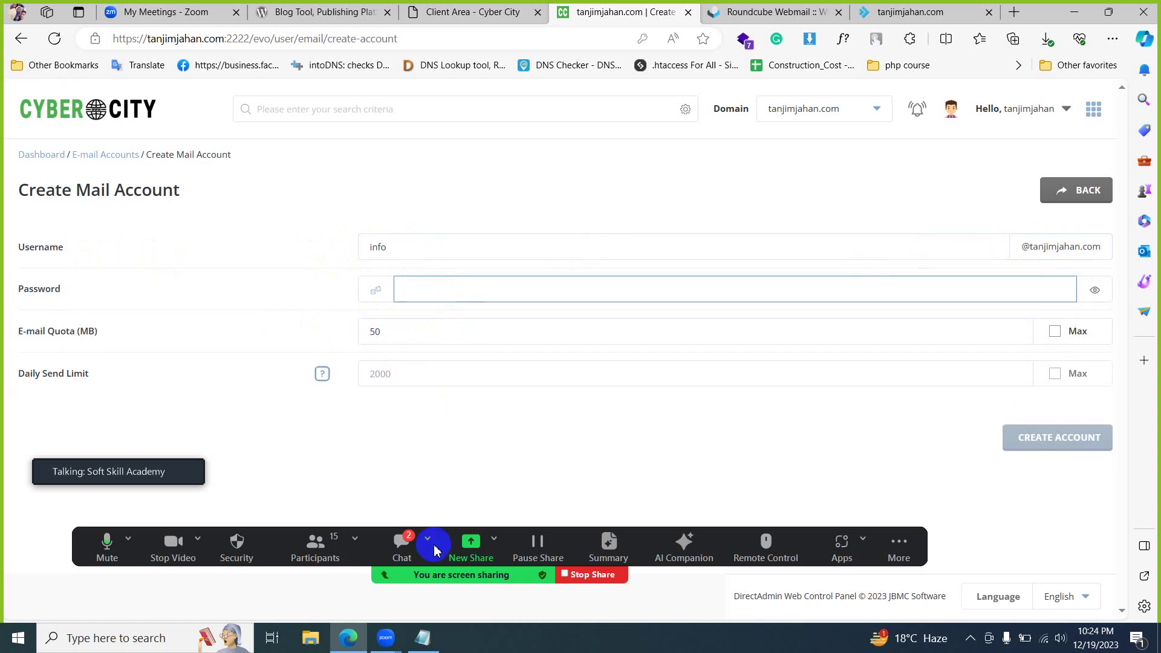
click(423, 638)
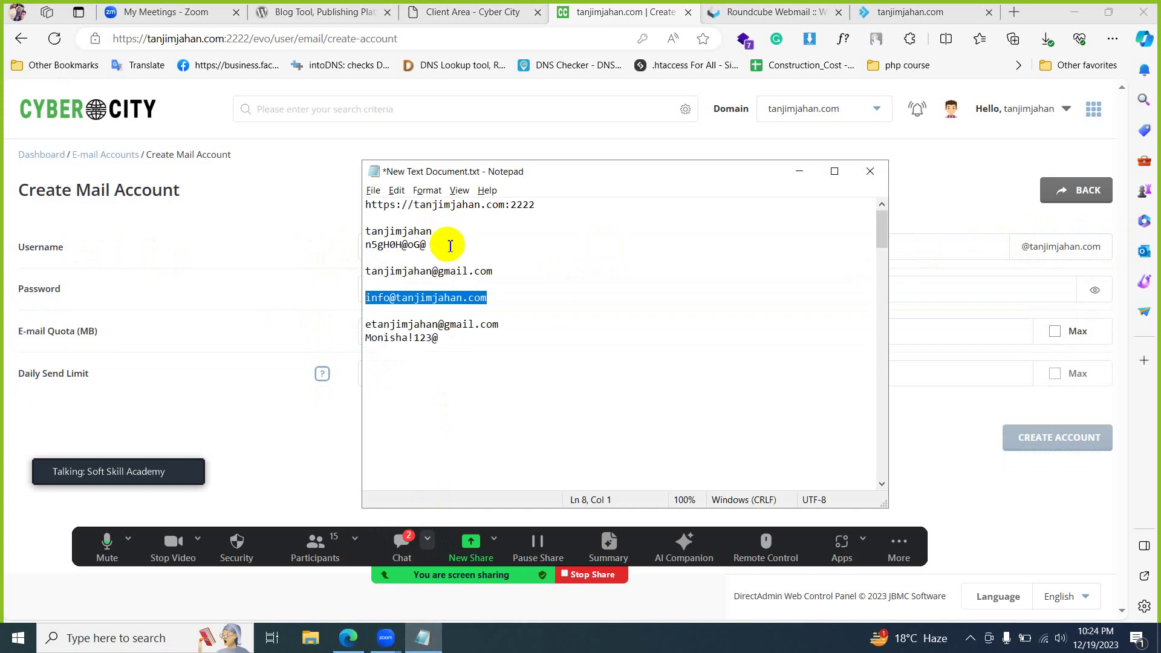
drag(450, 246, 337, 240)
click(285, 429)
click(435, 290)
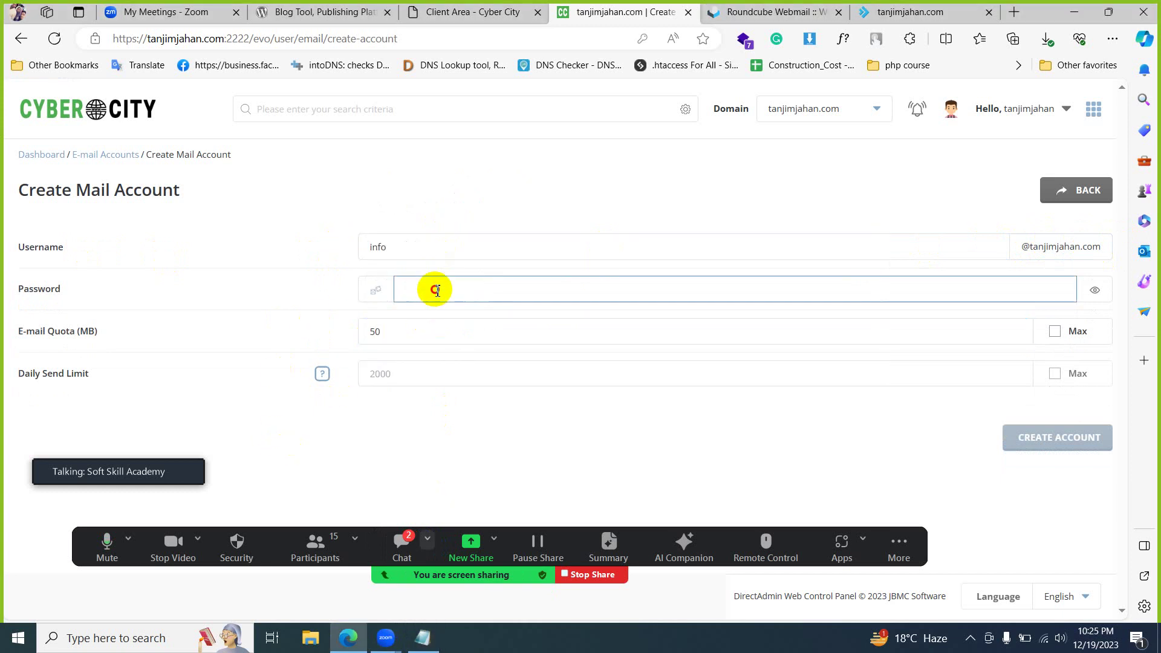
key(ctrl+v)
click(408, 334)
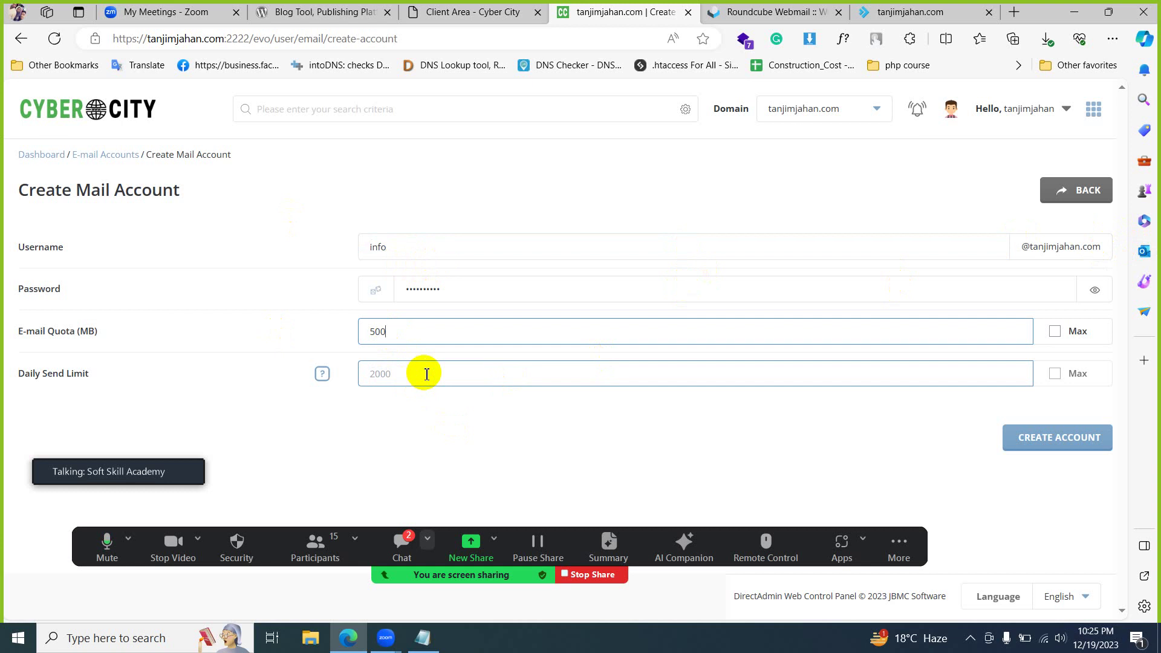
click(1009, 436)
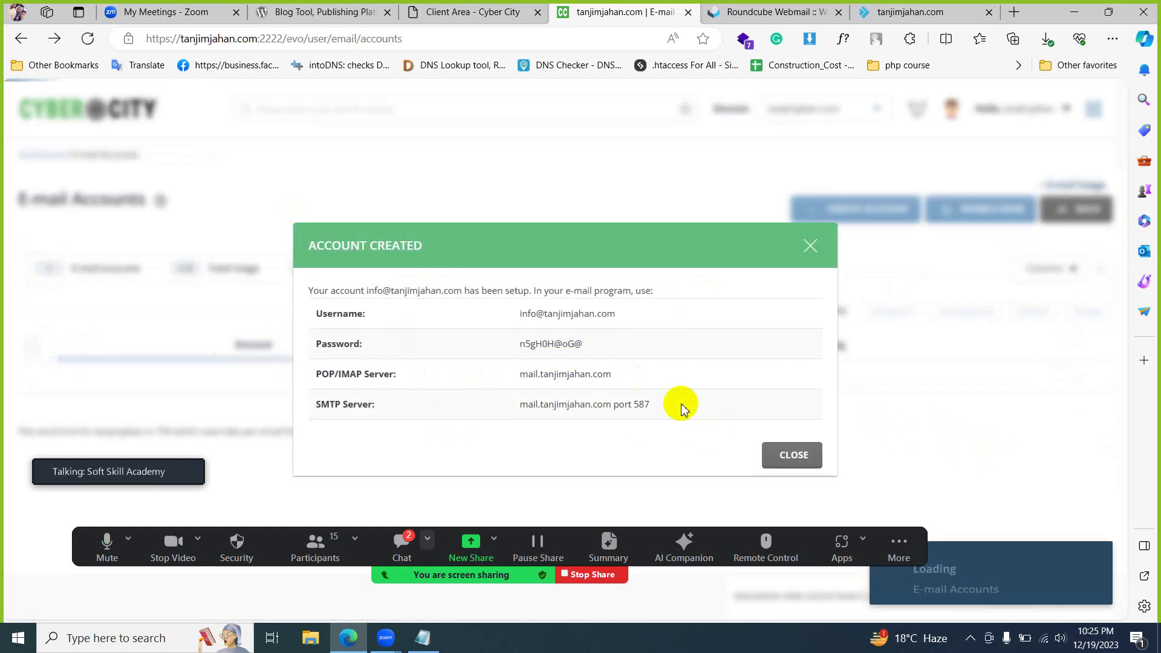
- Paste the new info account's connection details into the notes and close the confirmation
drag(681, 405, 303, 316)
key(ctrl+c)
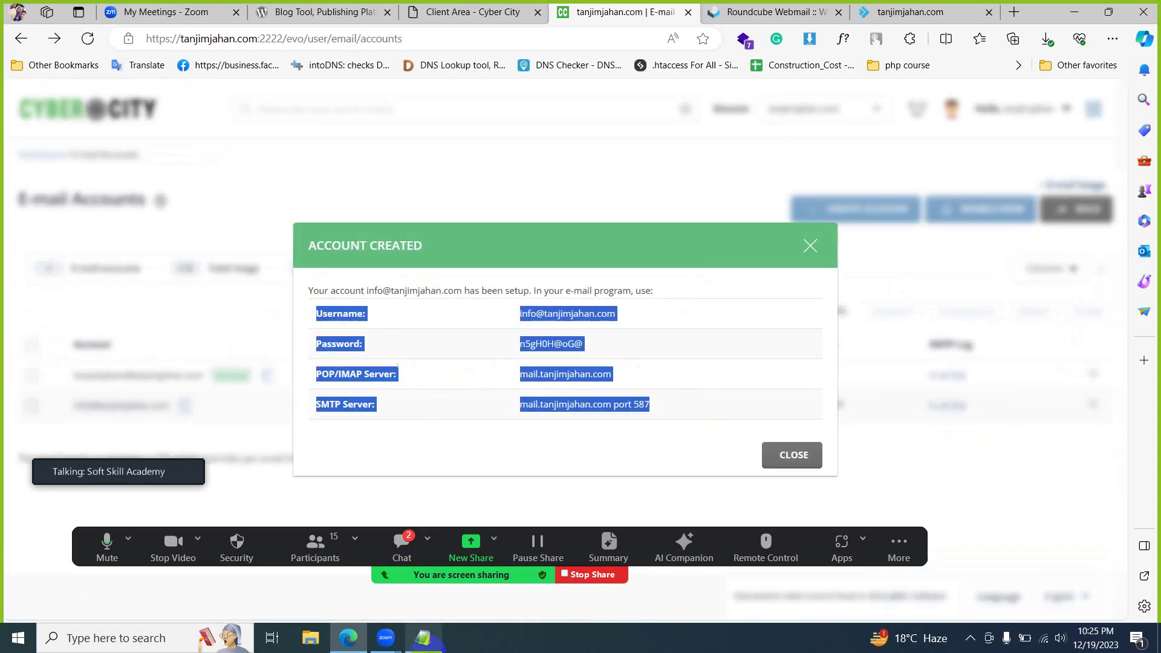
click(422, 638)
click(542, 371)
key(ctrl+v)
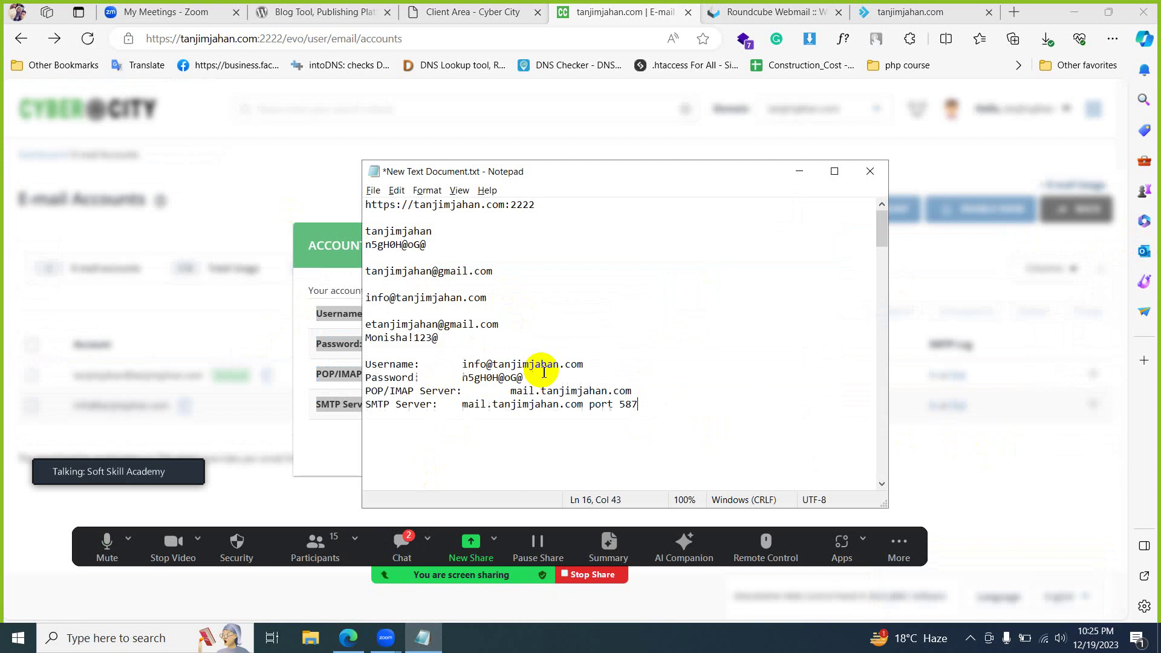
drag(467, 365, 622, 372)
click(479, 378)
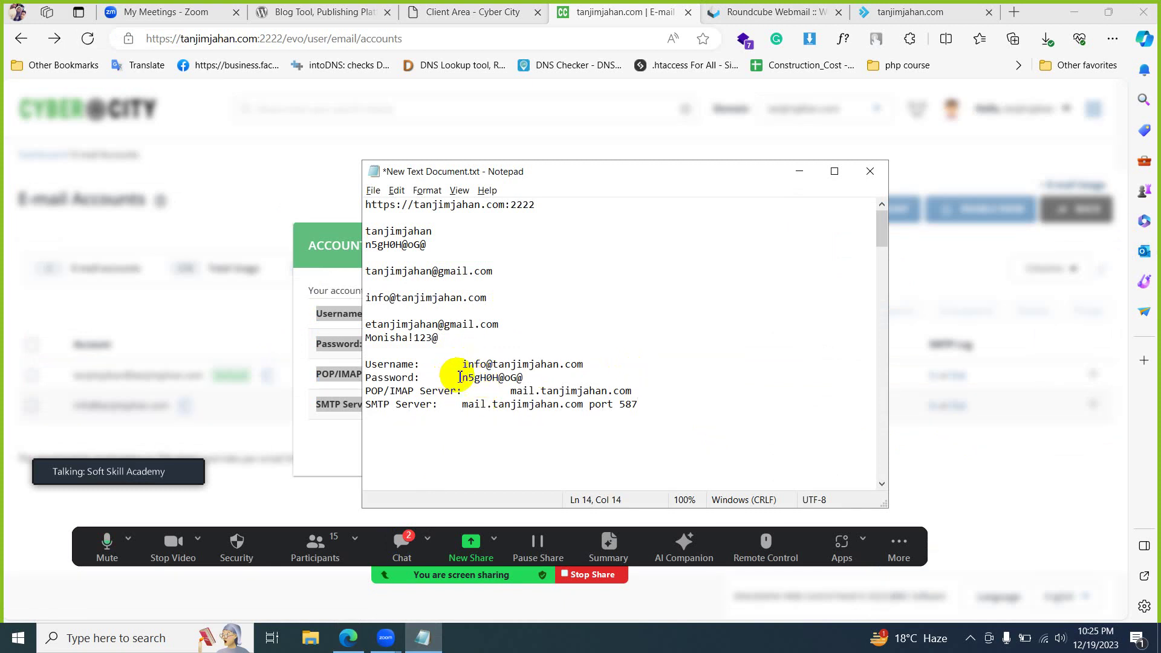
drag(463, 377, 365, 392)
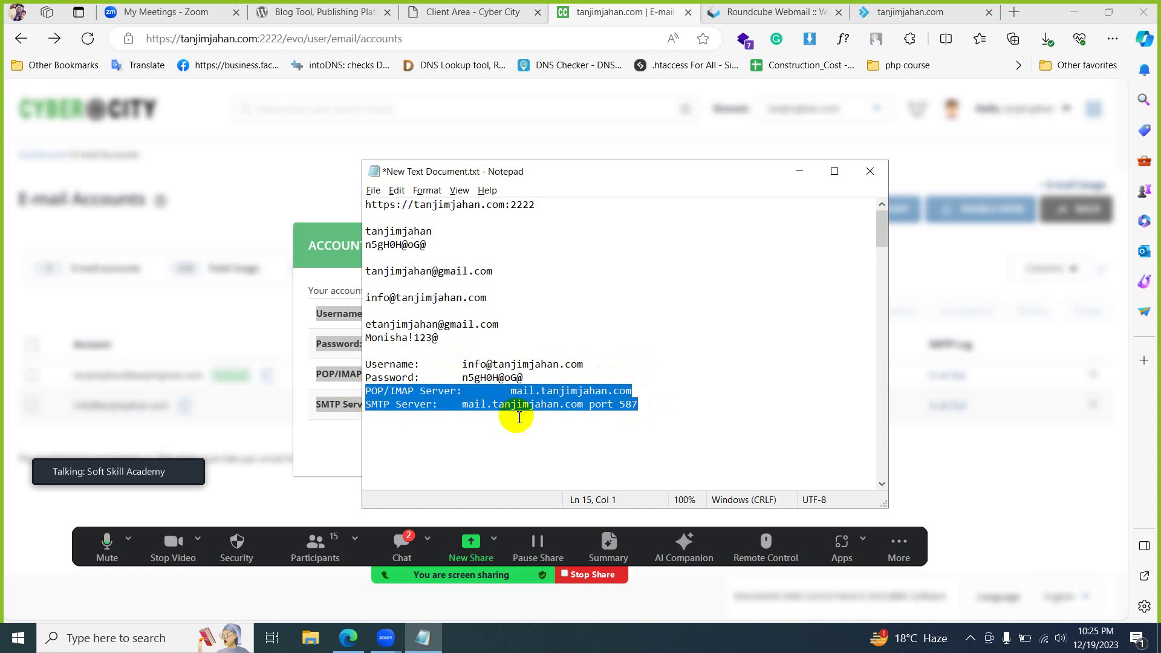
click(502, 130)
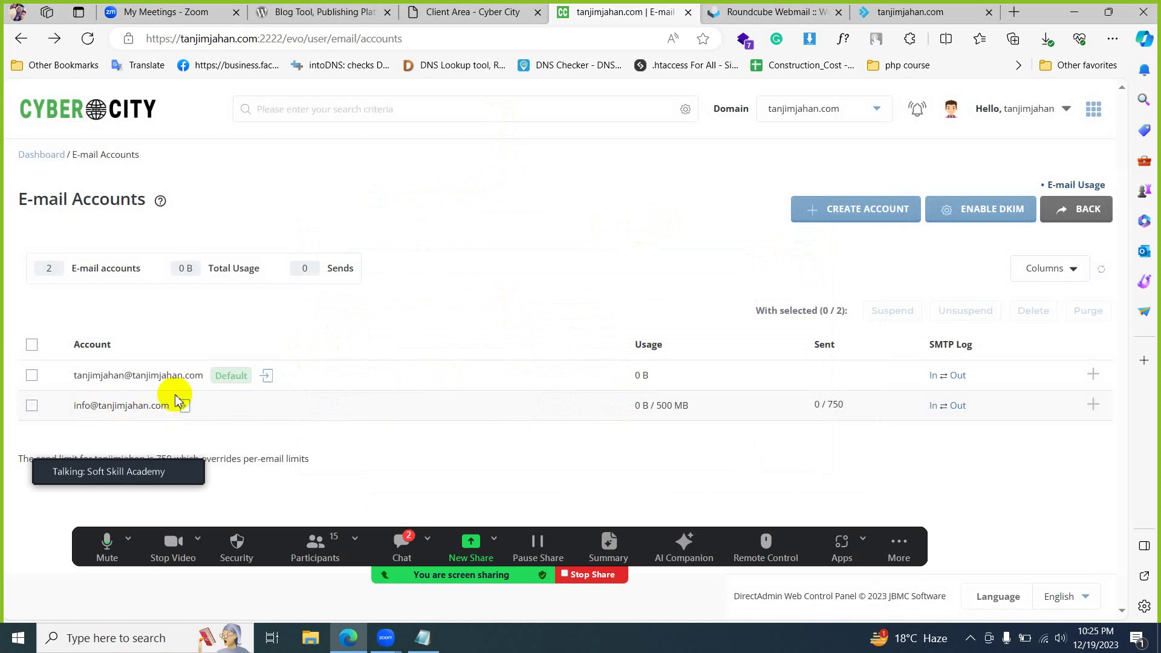
click(257, 42)
- Load the domain's /webmail Roundcube login page in the webmail tab
key(ctrl+Tab)
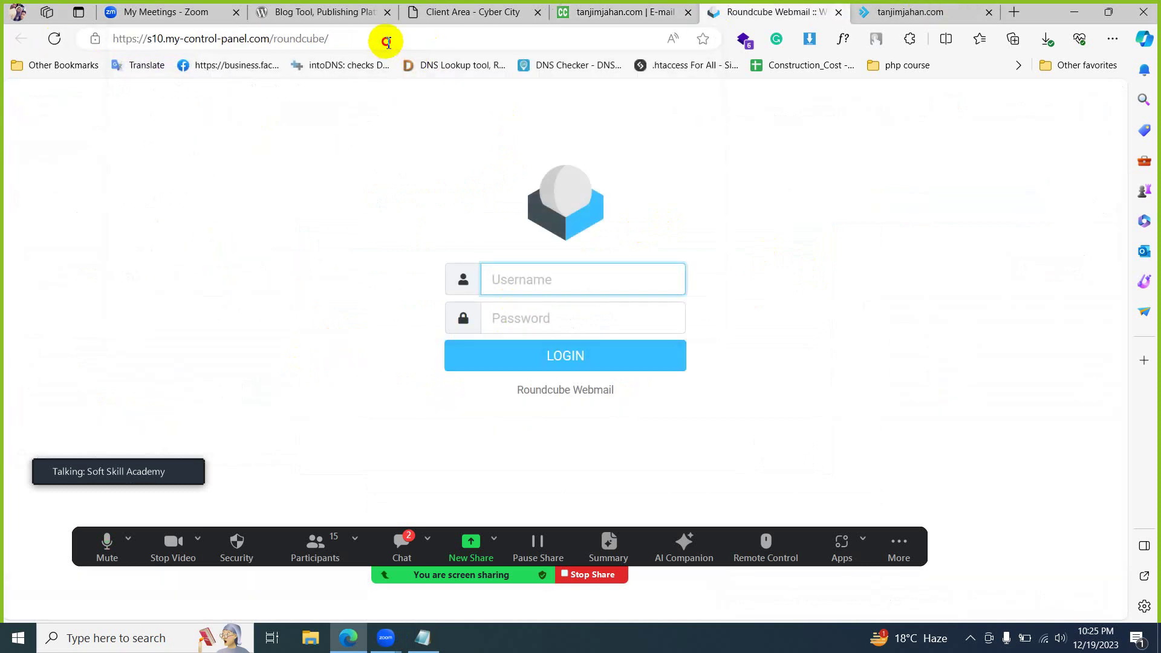
click(385, 41)
text(https://tanjimjahan.com/)
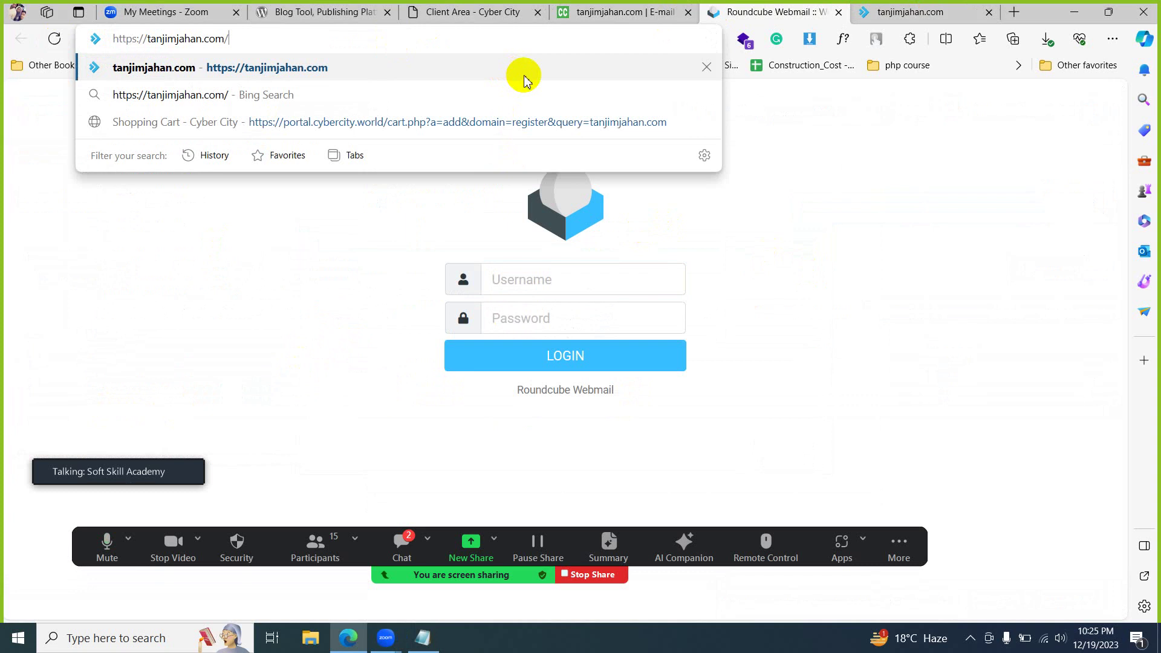
text(webmail)
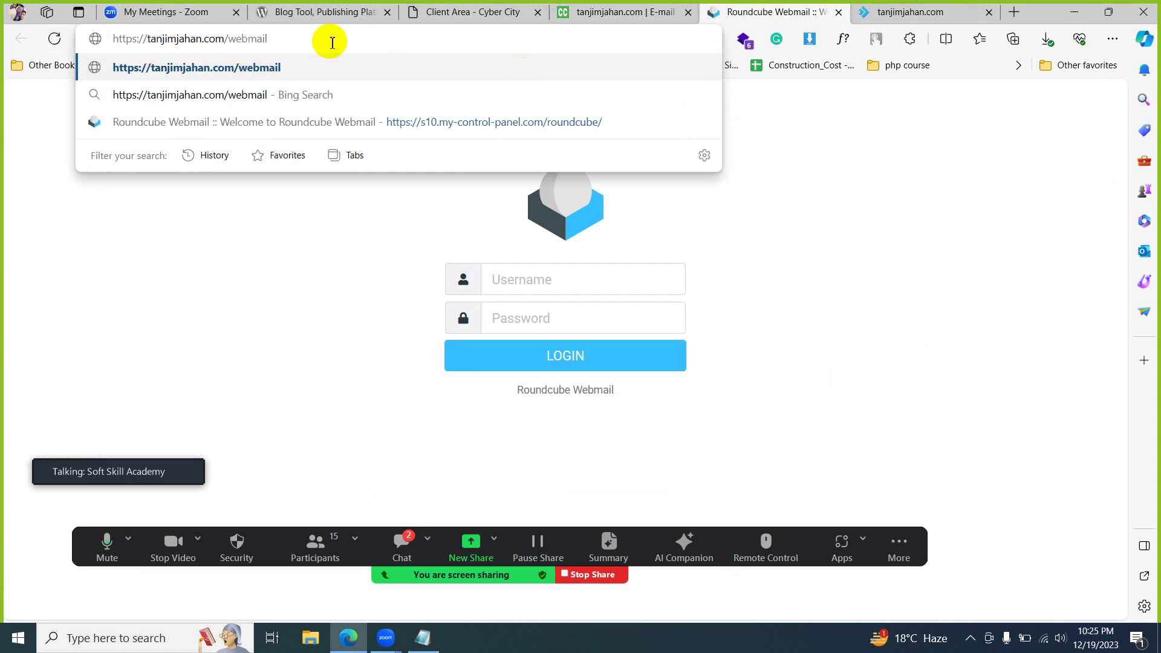
key(Return)
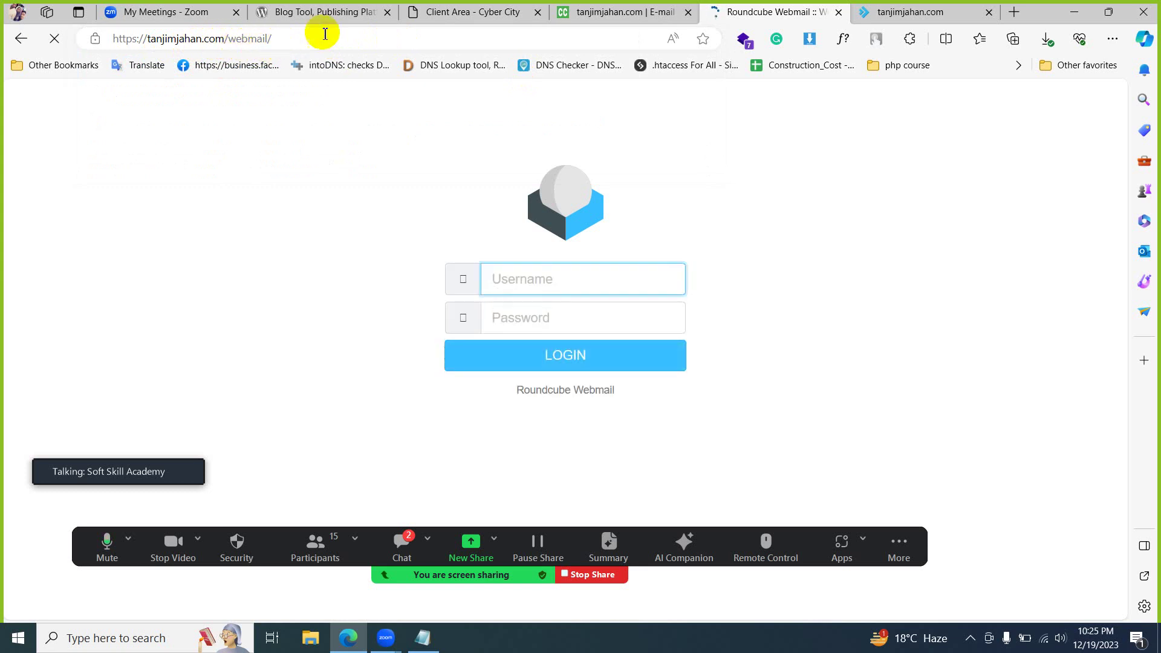
click(530, 355)
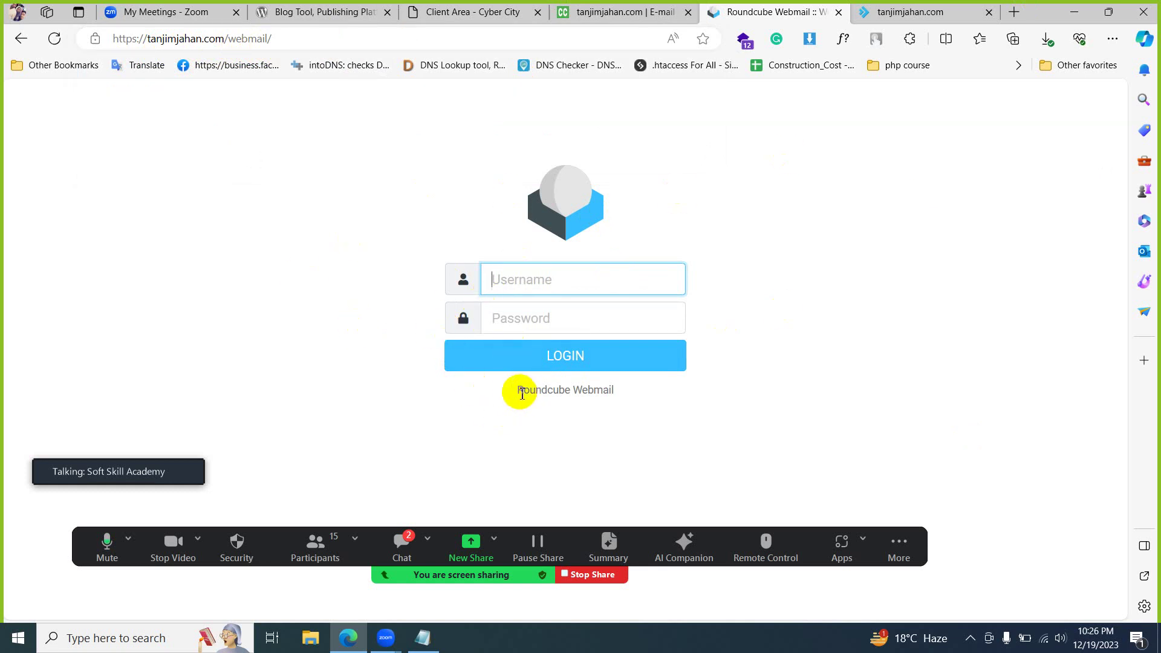
drag(517, 390, 570, 388)
- Copy the info account username from the notes into Roundcube's username field
click(529, 277)
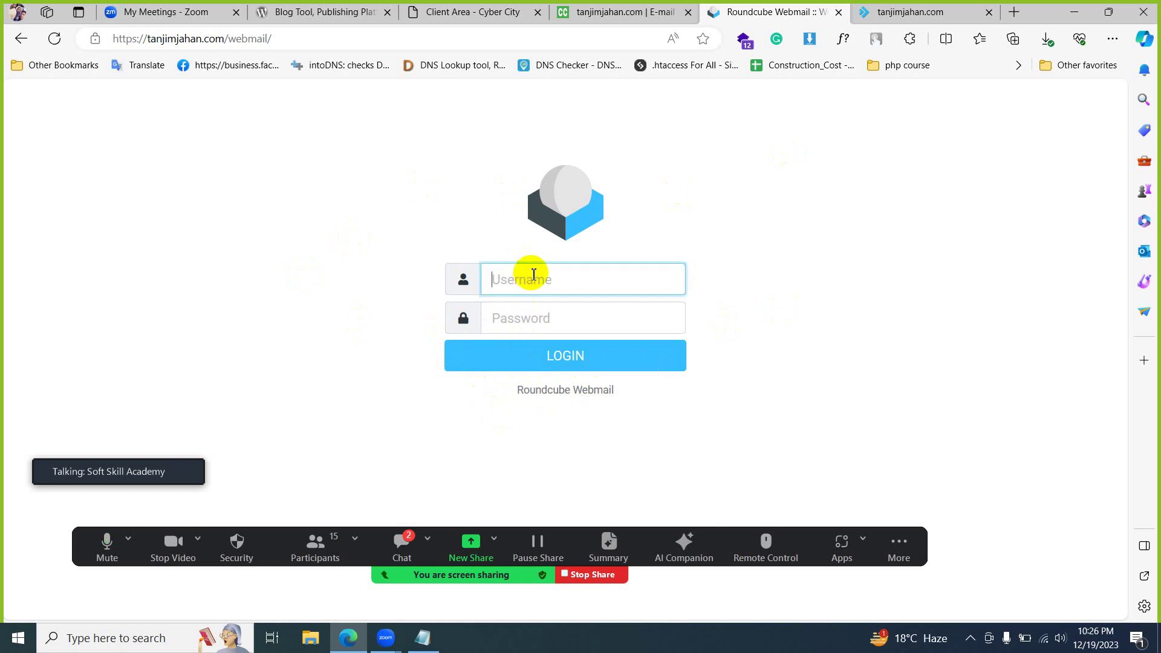
click(423, 637)
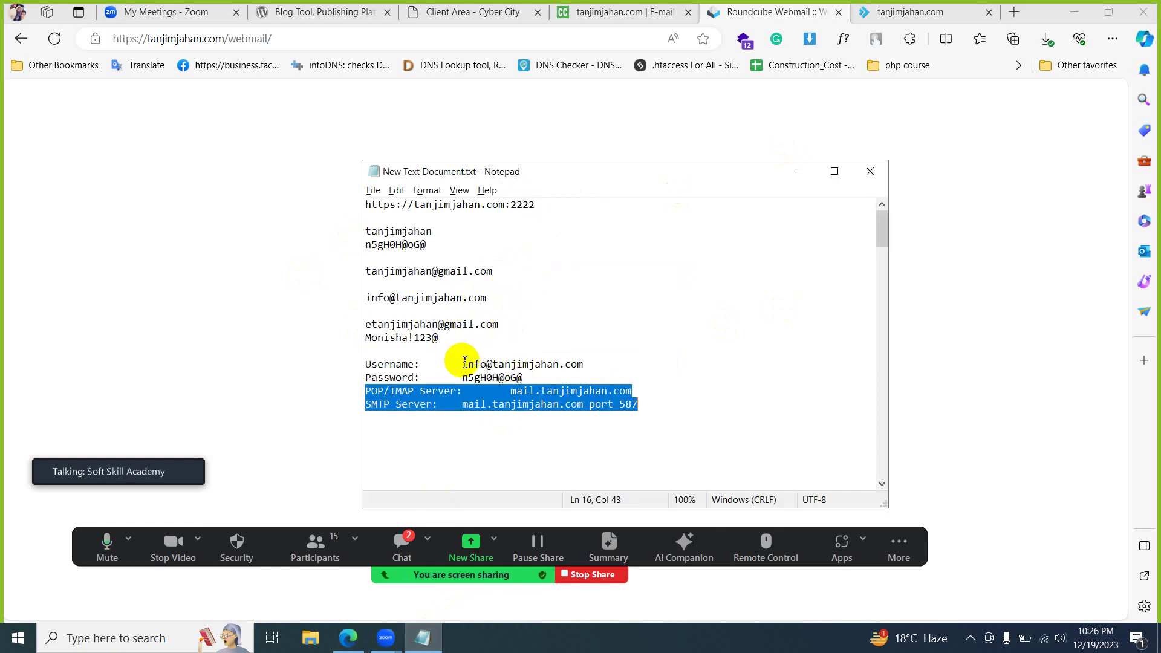
drag(462, 364, 614, 362)
key(ctrl+c)
click(323, 379)
click(555, 288)
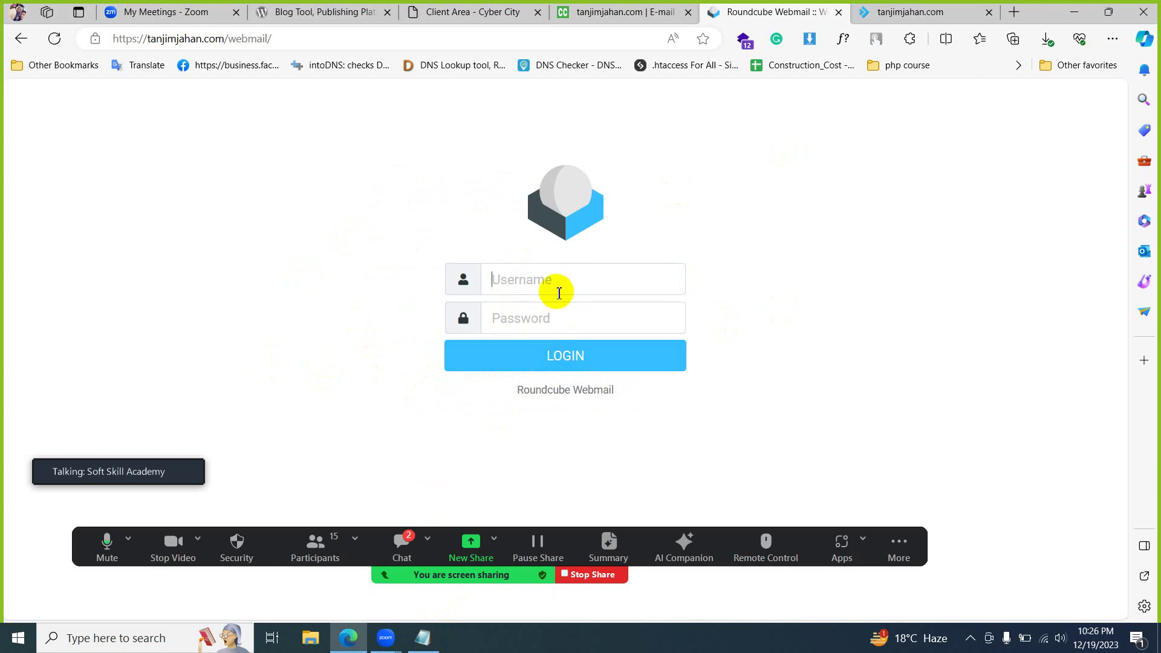
key(ctrl+v)
- Copy the saved password into Roundcube's password field and log in
key(alt+Tab)
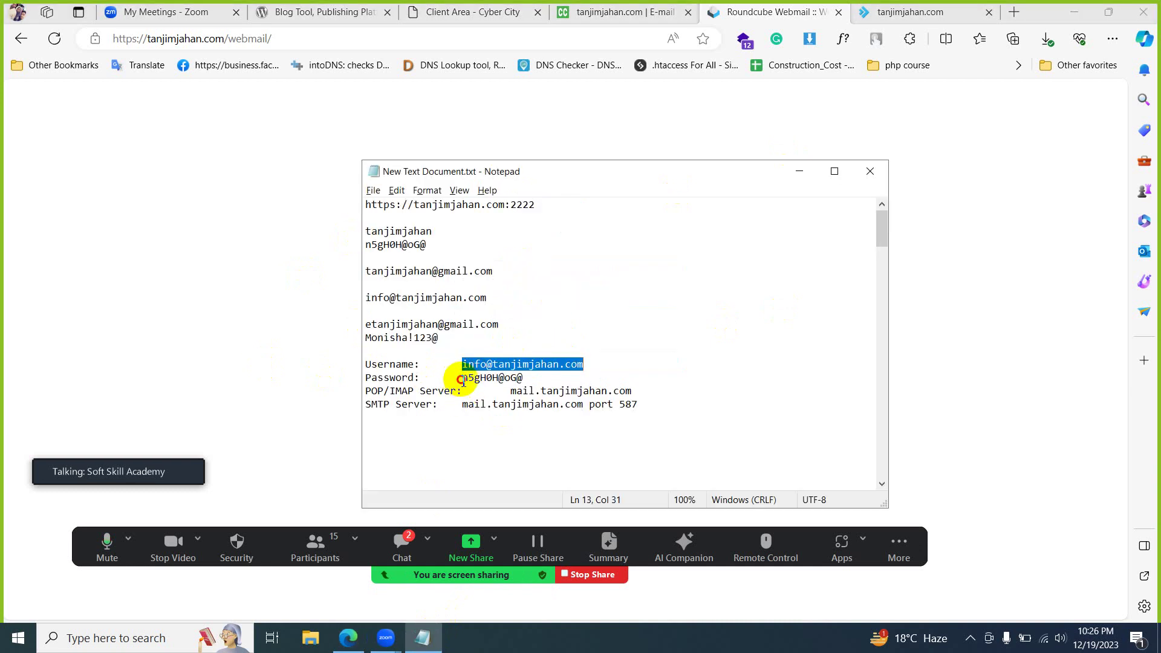
drag(538, 377, 462, 377)
key(ctrl+c)
key(alt+Tab)
click(575, 320)
key(ctrl+v)
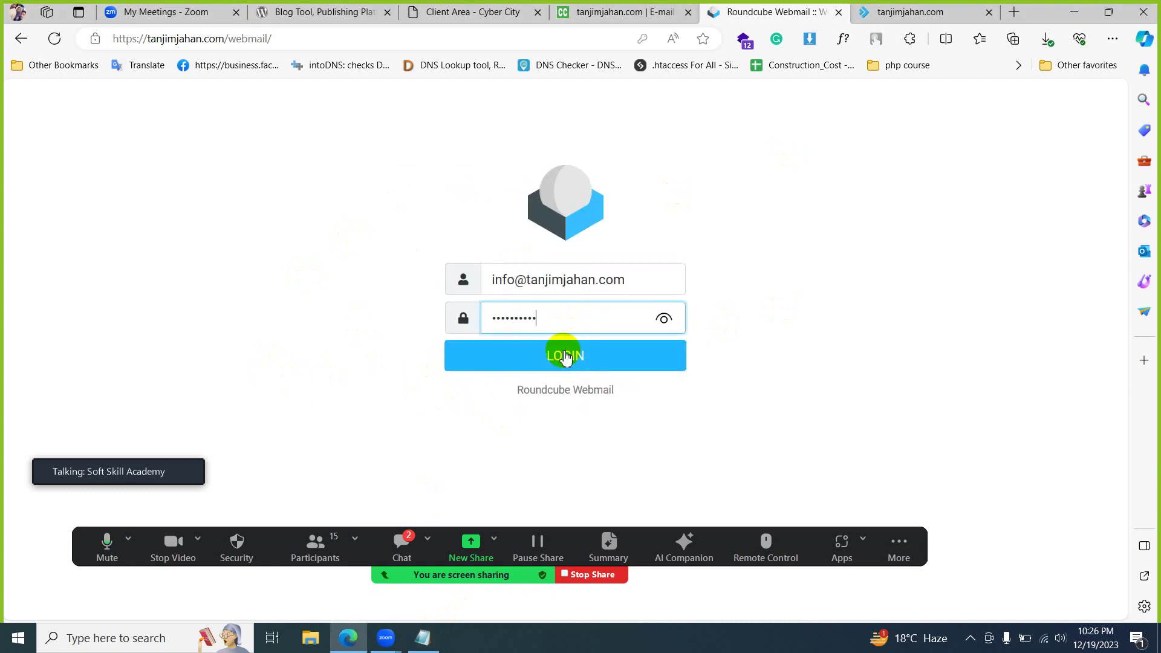
click(565, 357)
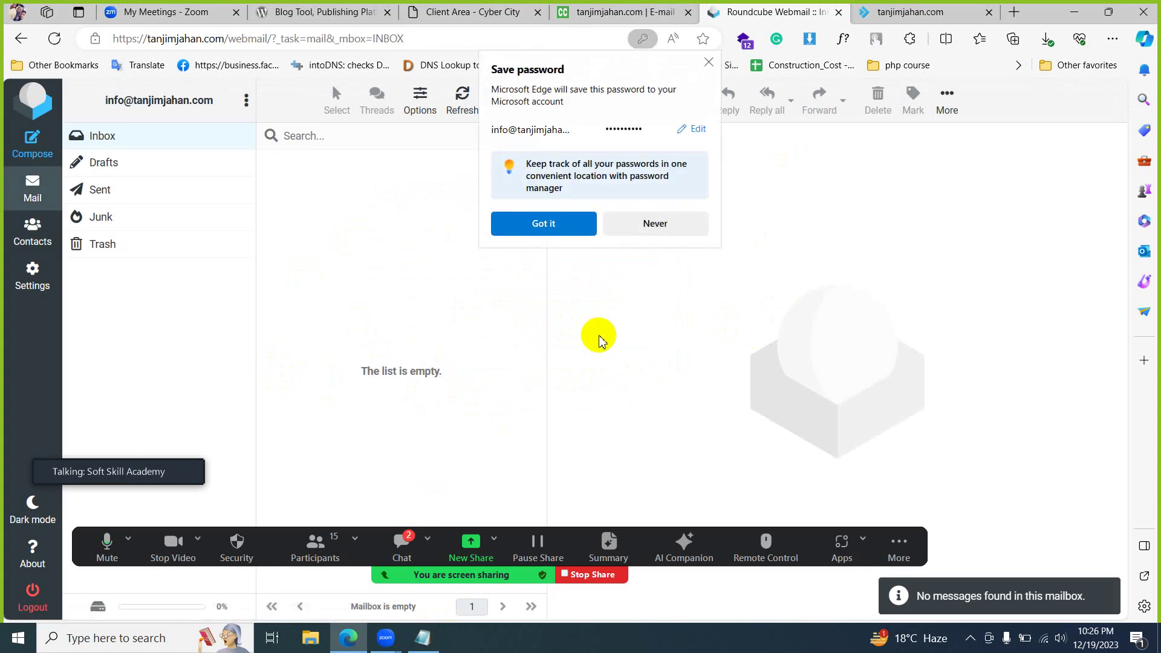
- Decline Edge's password save prompt and open Roundcube's Settings page
click(675, 230)
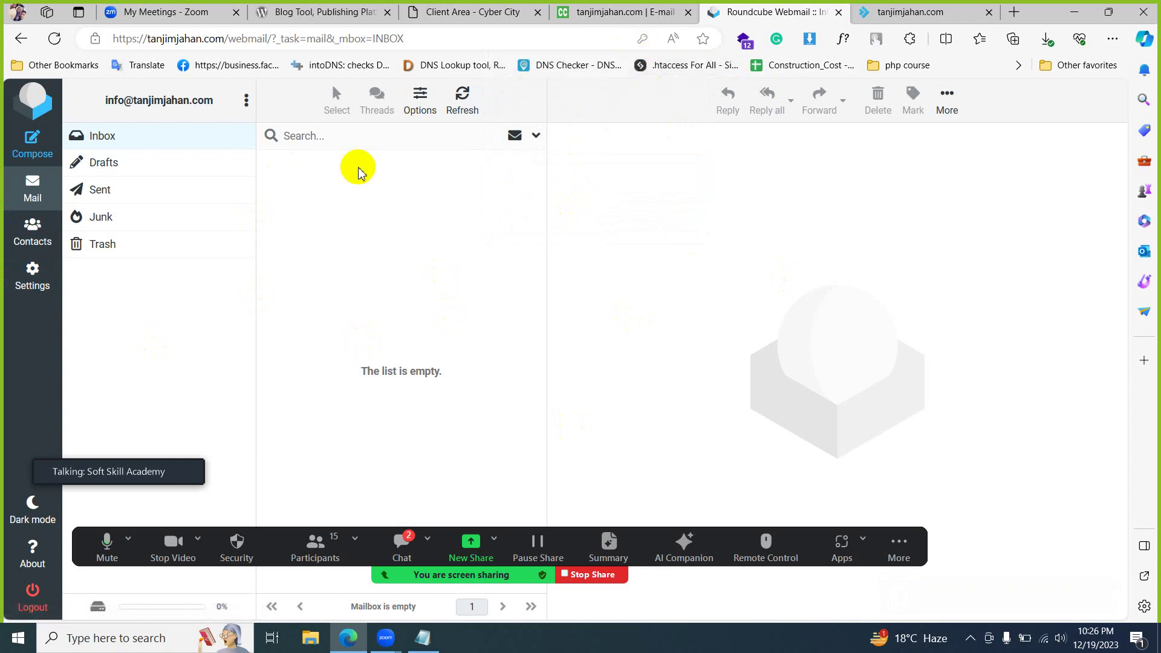
drag(100, 100, 216, 104)
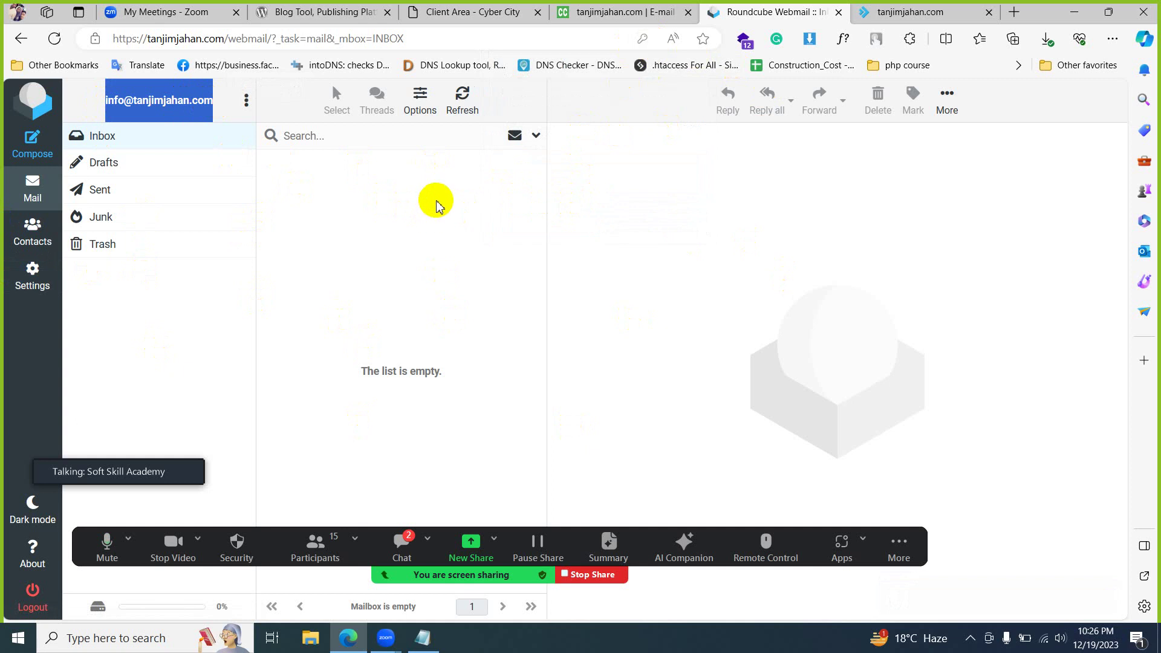
click(432, 205)
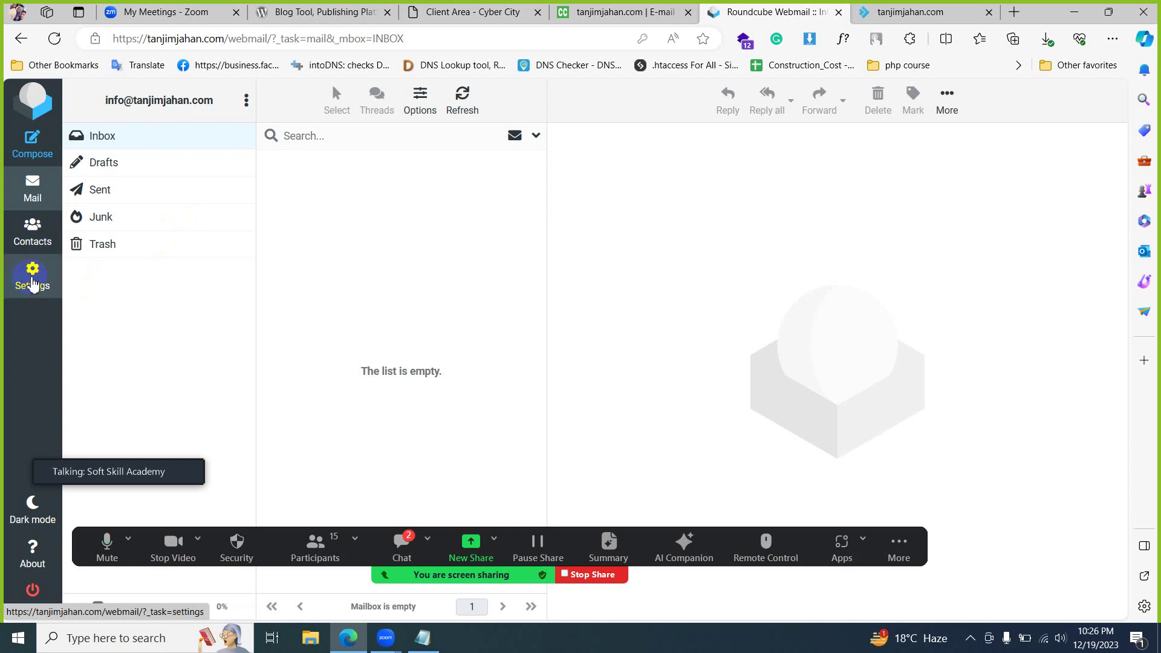
click(31, 283)
- Open the User Interface section of the webmail Preferences
click(34, 289)
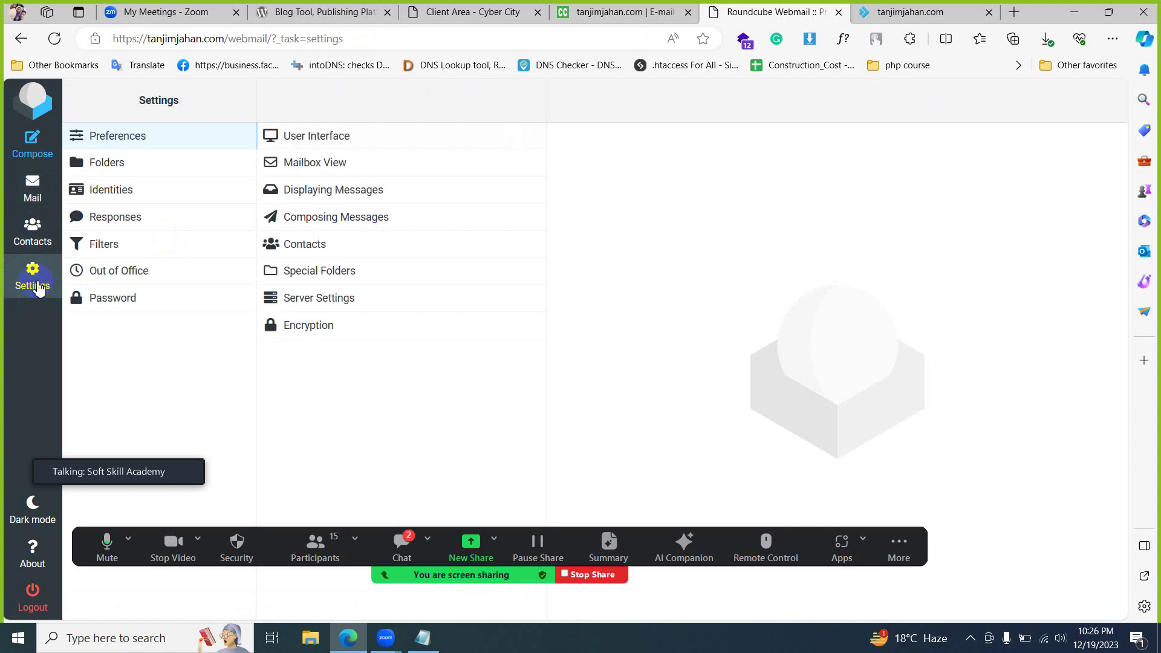
click(316, 138)
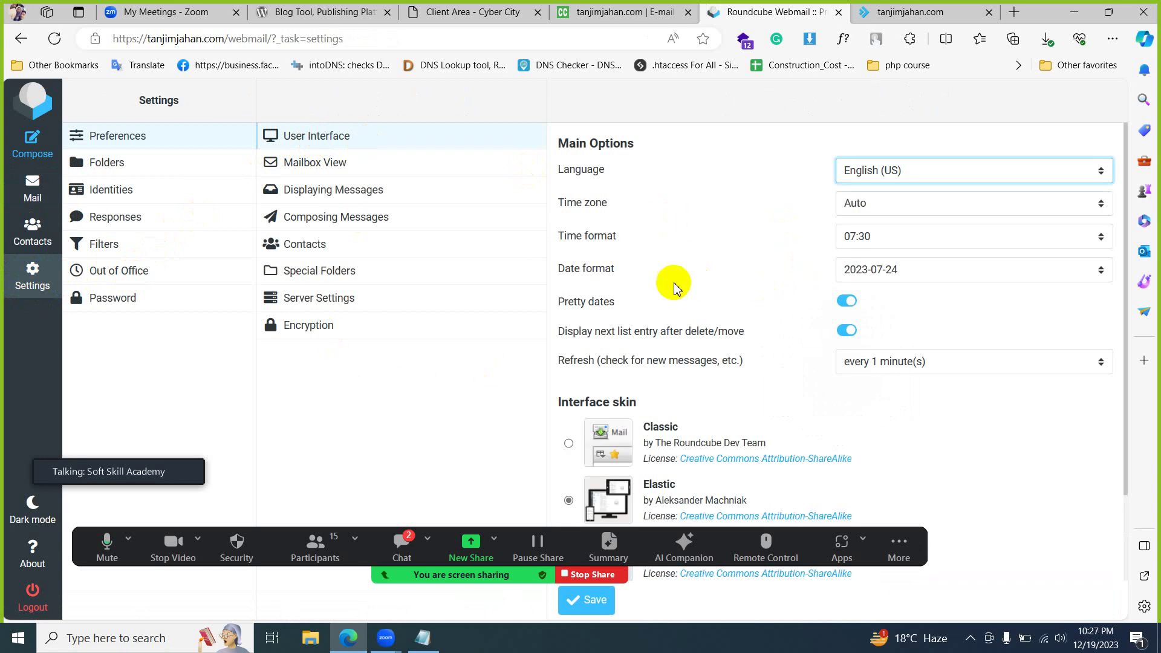
scroll(767, 284, down, 2)
scroll(768, 285, up, 2)
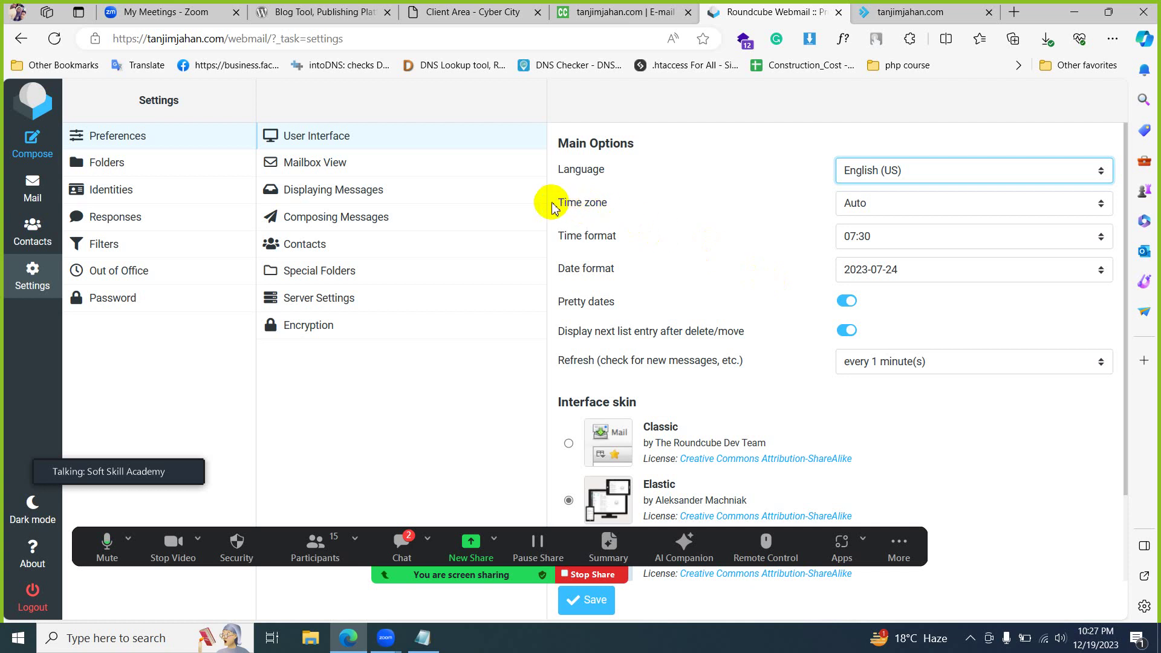
drag(552, 206, 591, 202)
click(599, 202)
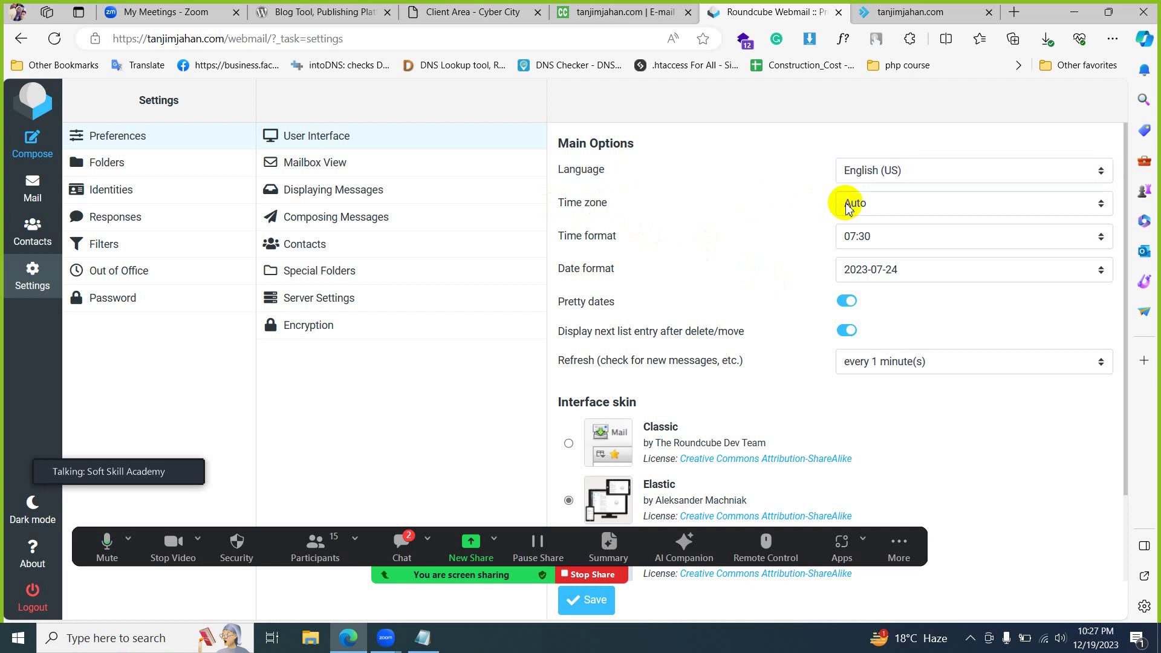
- Choose time zone Asia/Dhaka, time format 07:30 AM and date format 24-07-2023, then save
click(846, 208)
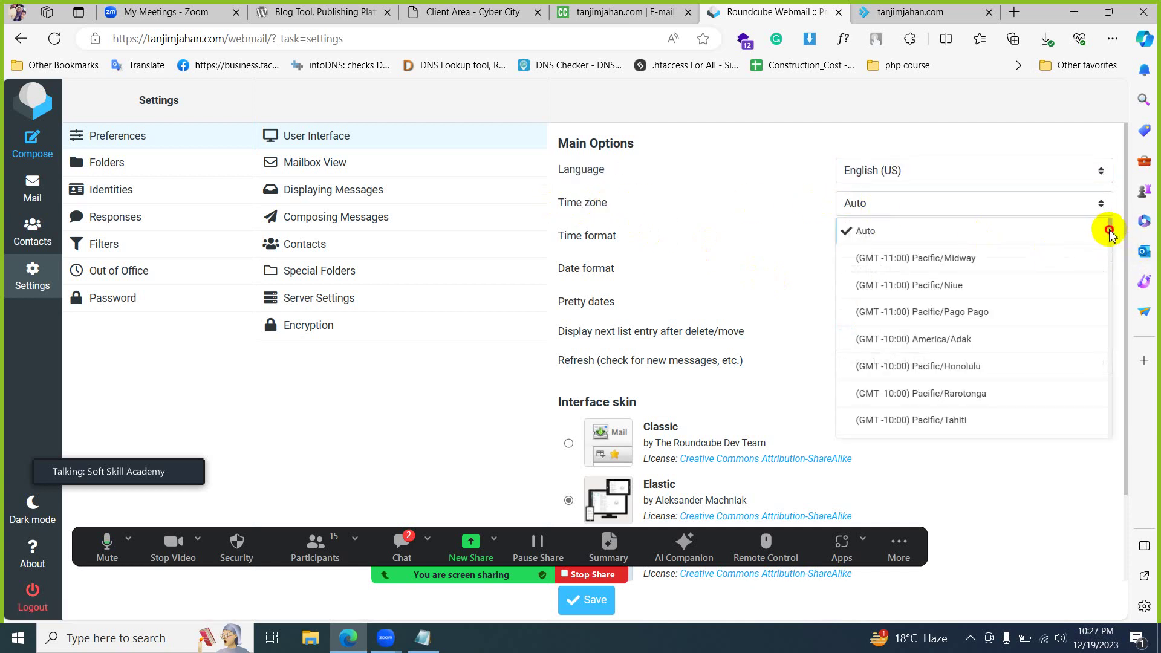
drag(1110, 234, 1129, 376)
scroll(1024, 357, down, 3)
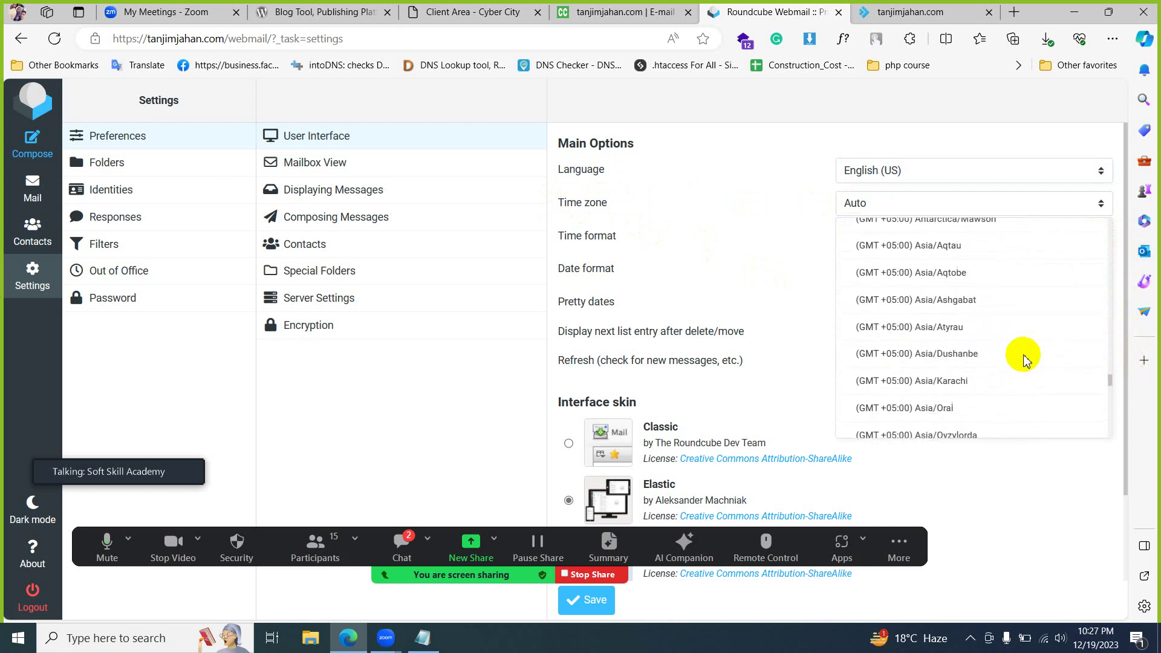
scroll(1023, 357, down, 7)
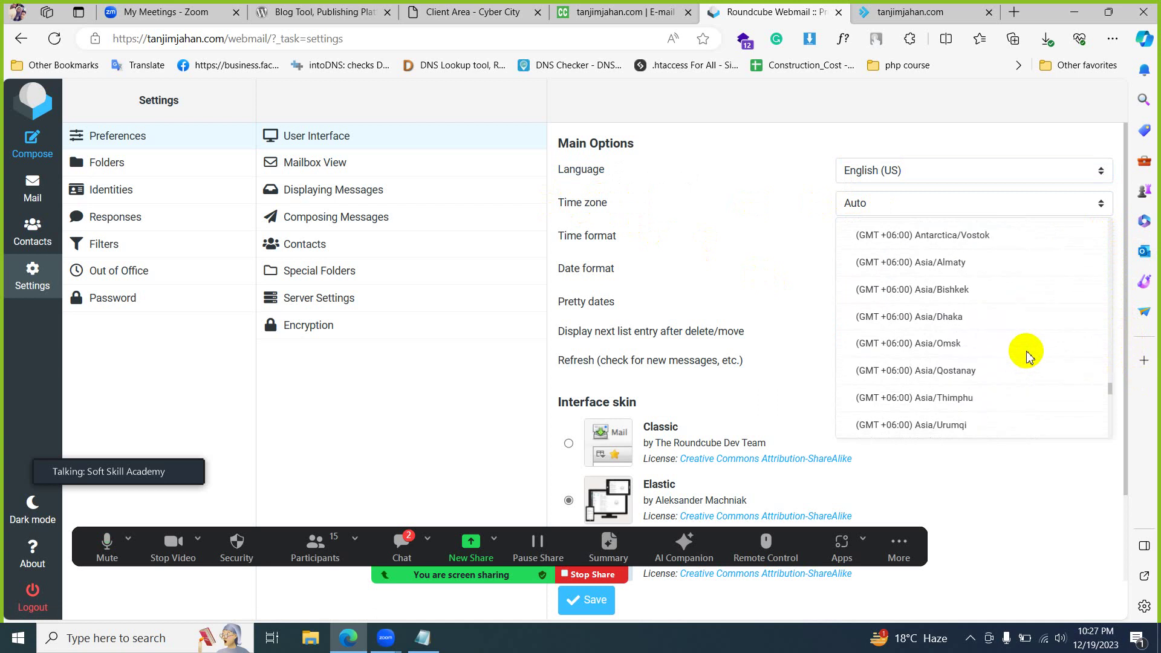
click(947, 315)
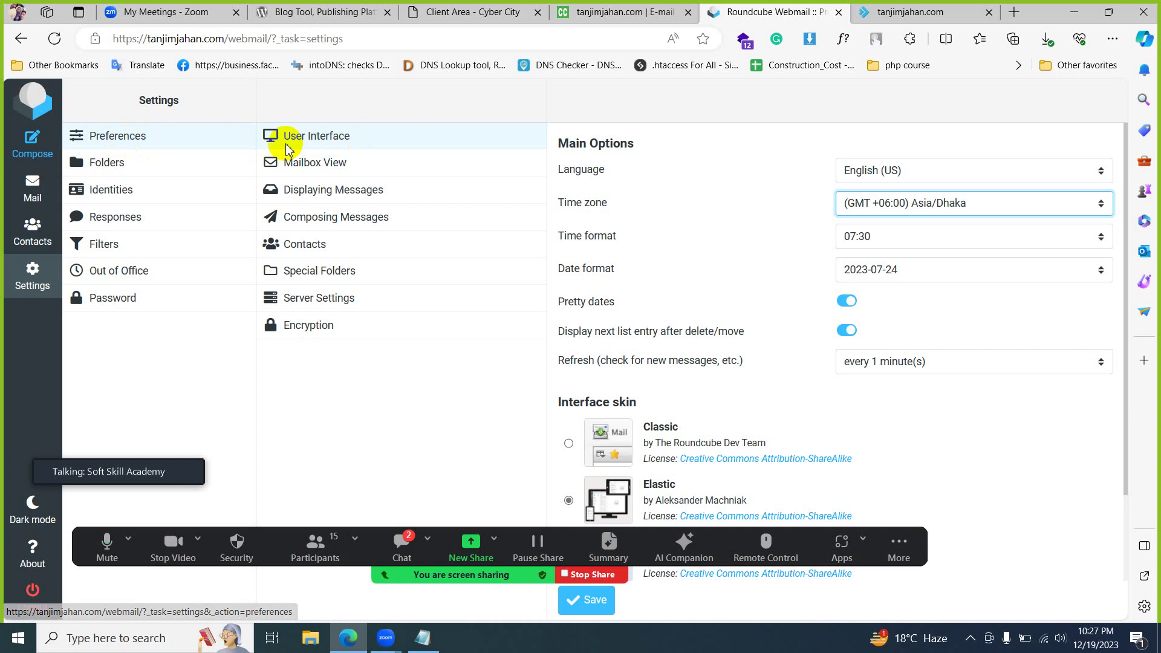
click(869, 245)
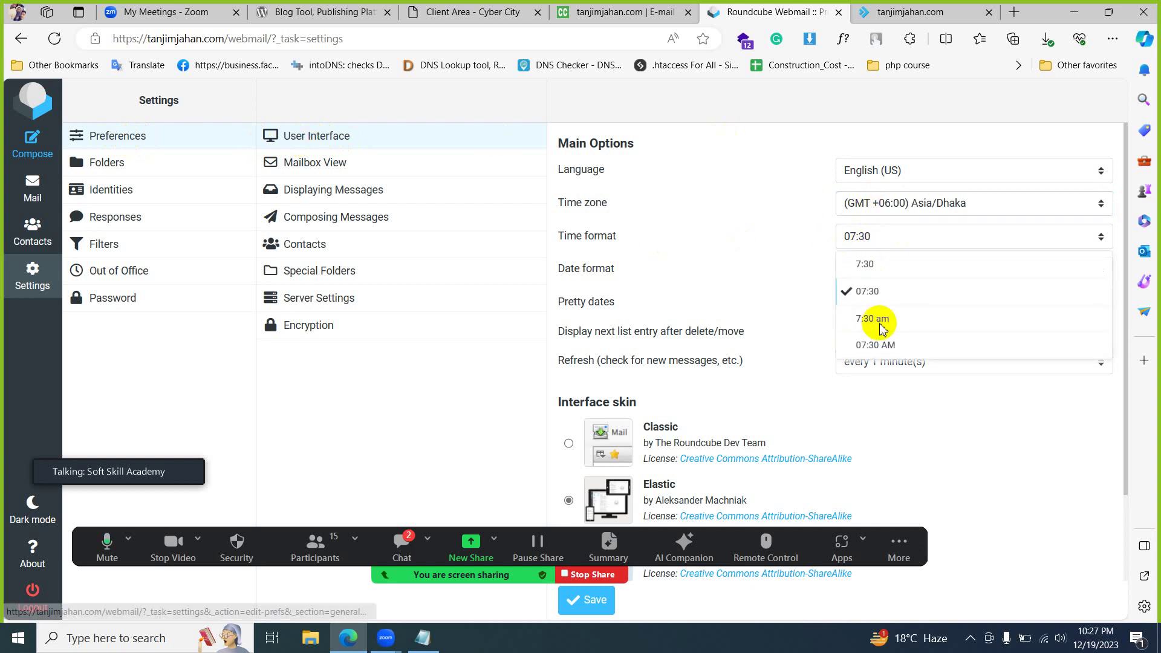
click(881, 344)
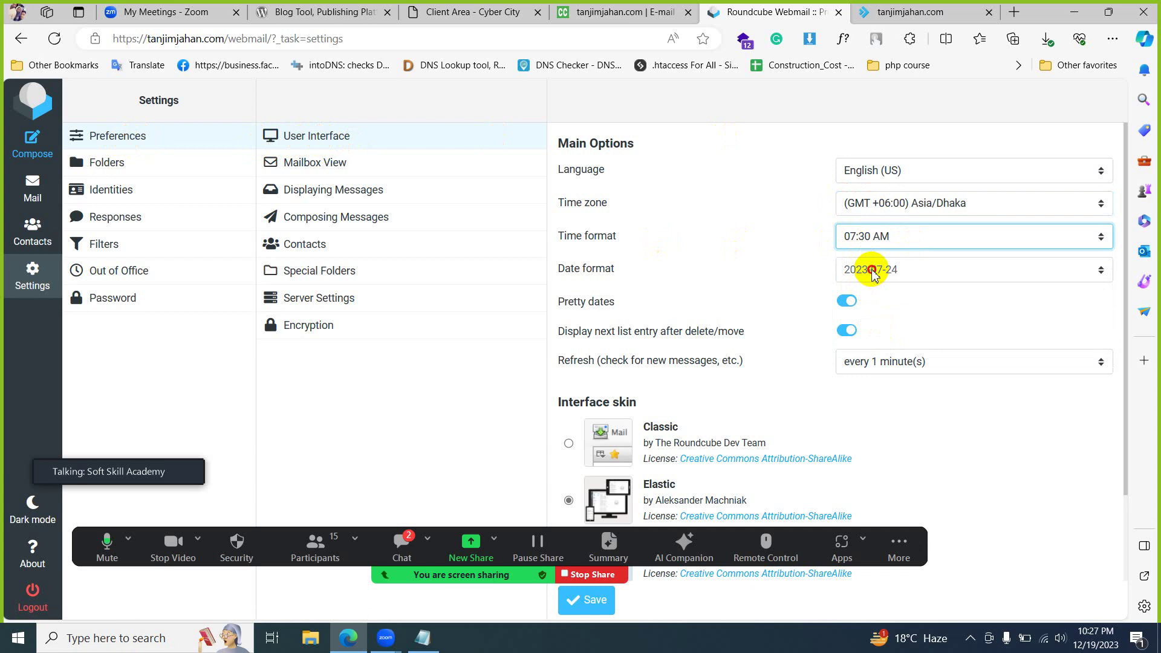
click(873, 273)
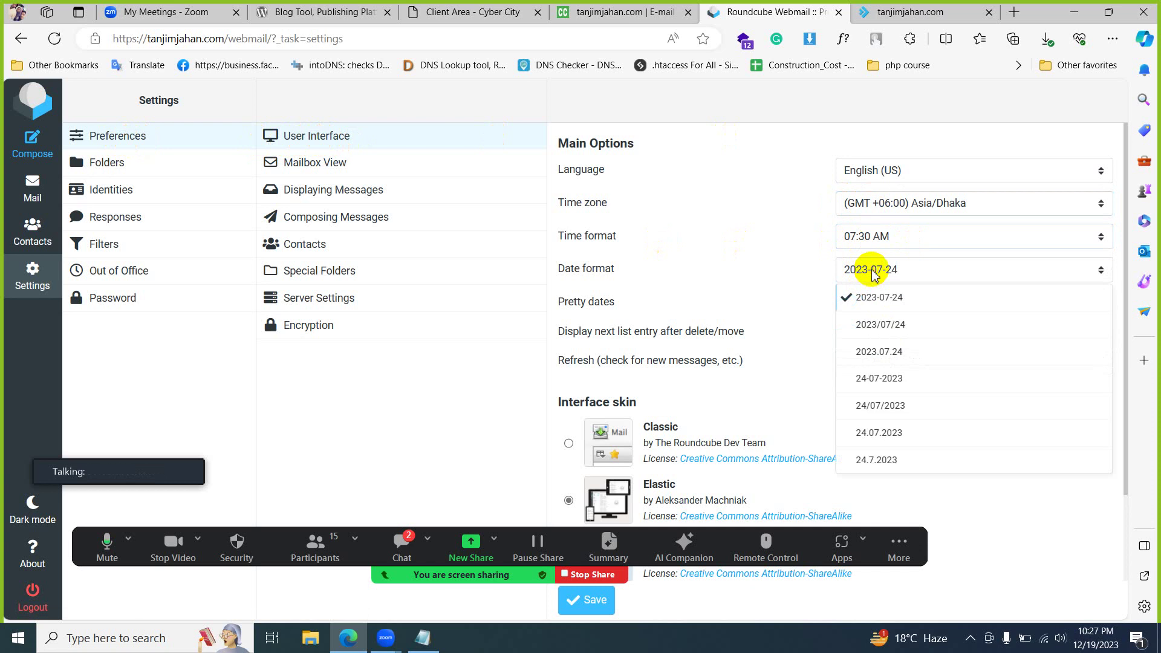
click(881, 383)
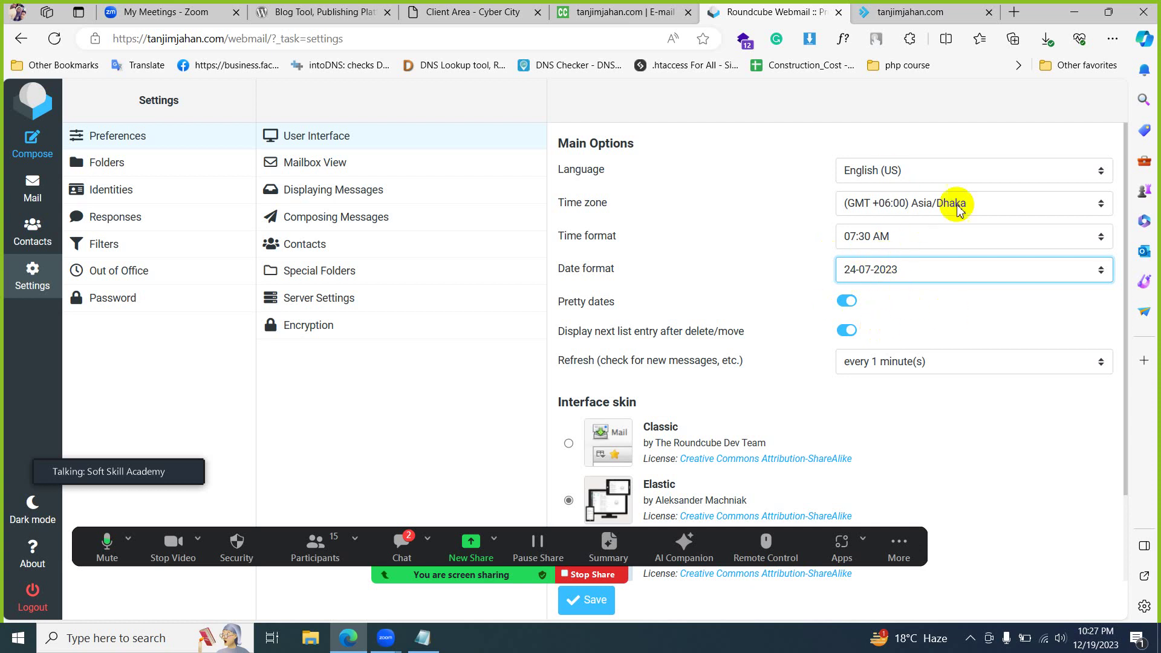
scroll(823, 264, down, 2)
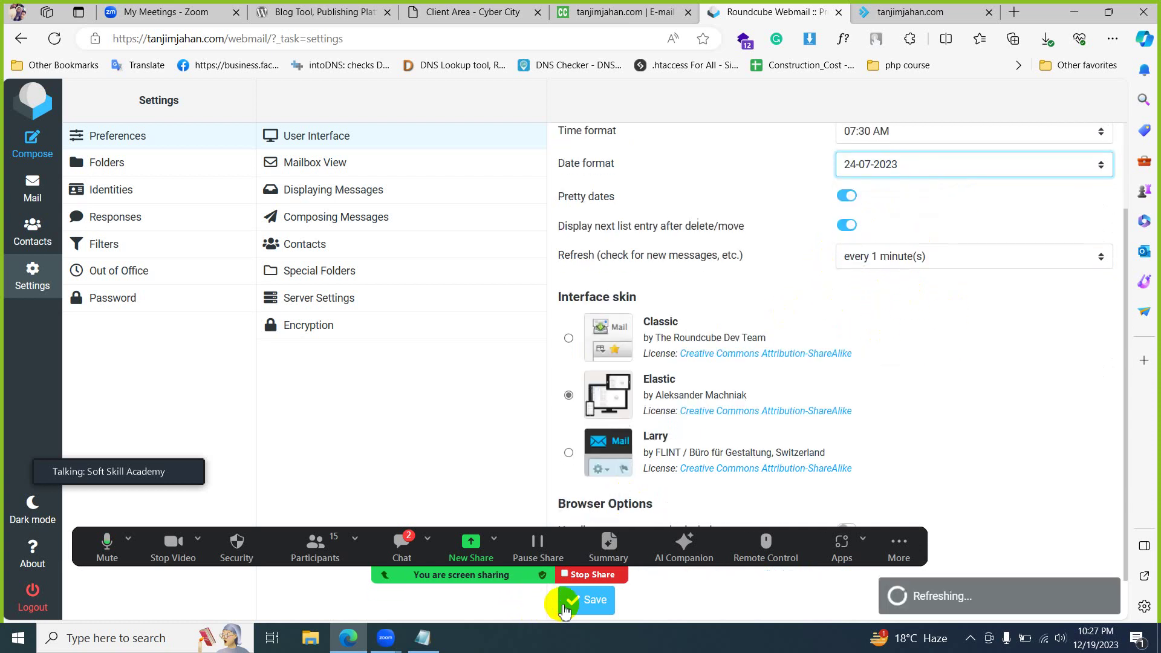
click(586, 601)
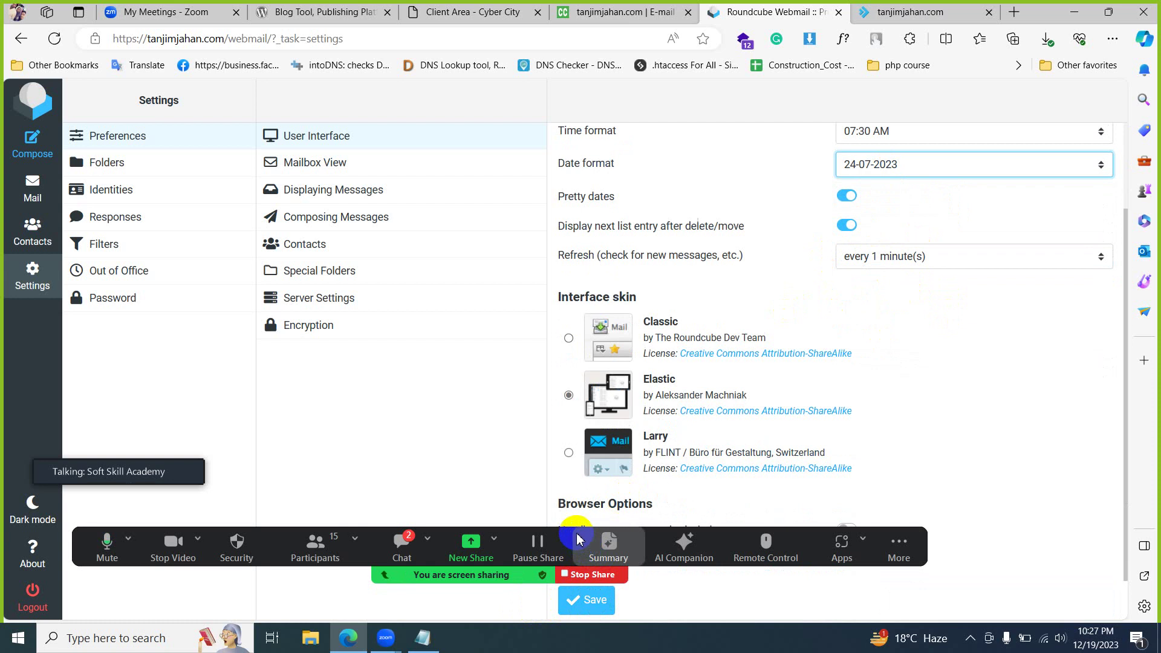
click(592, 601)
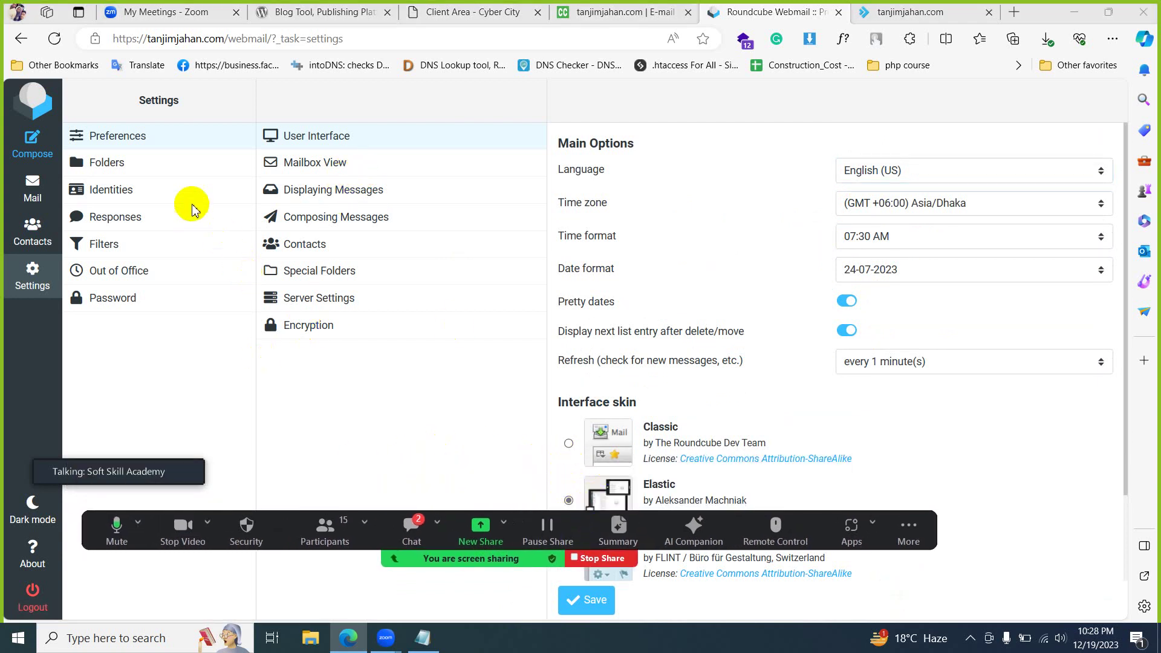
click(123, 193)
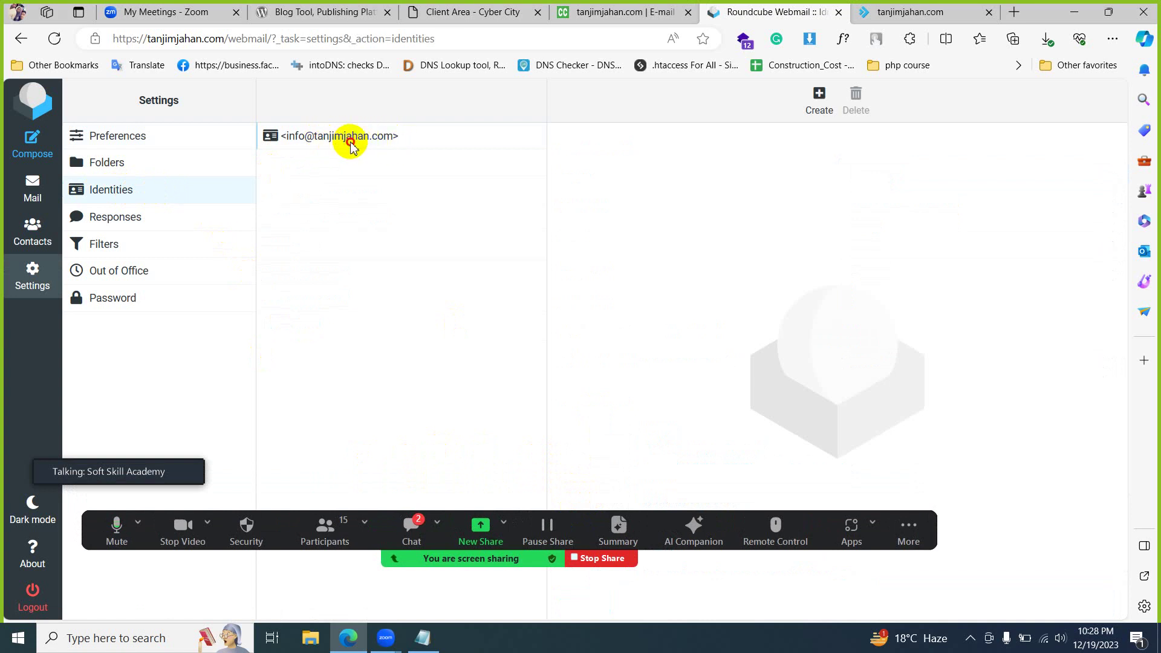
click(351, 145)
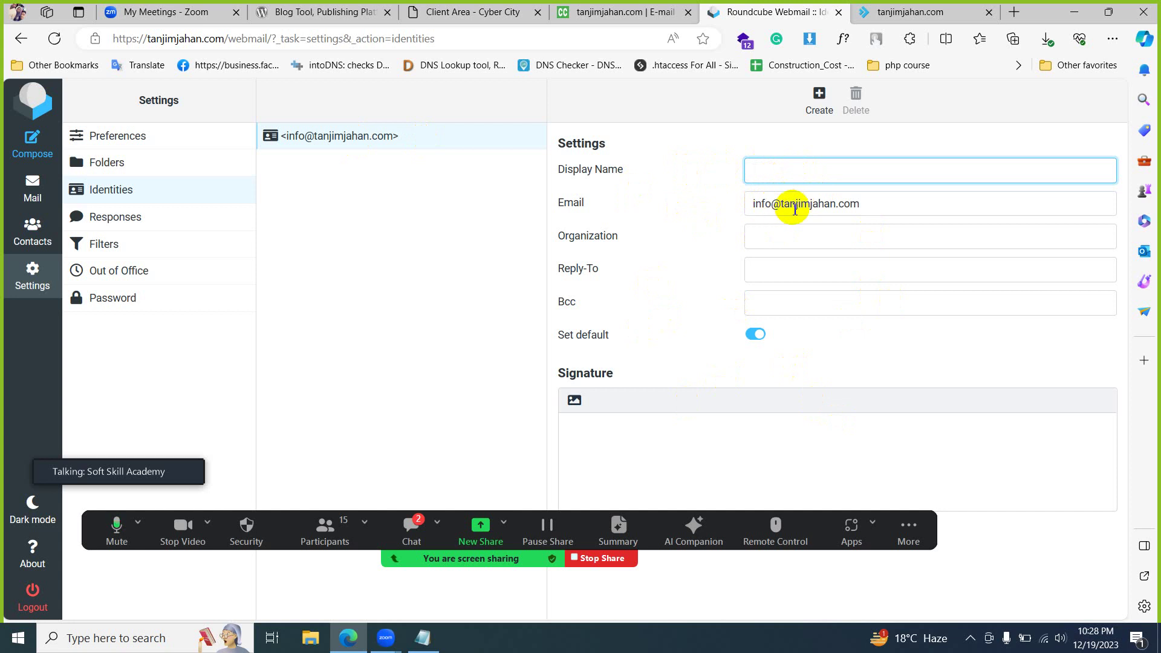
click(893, 12)
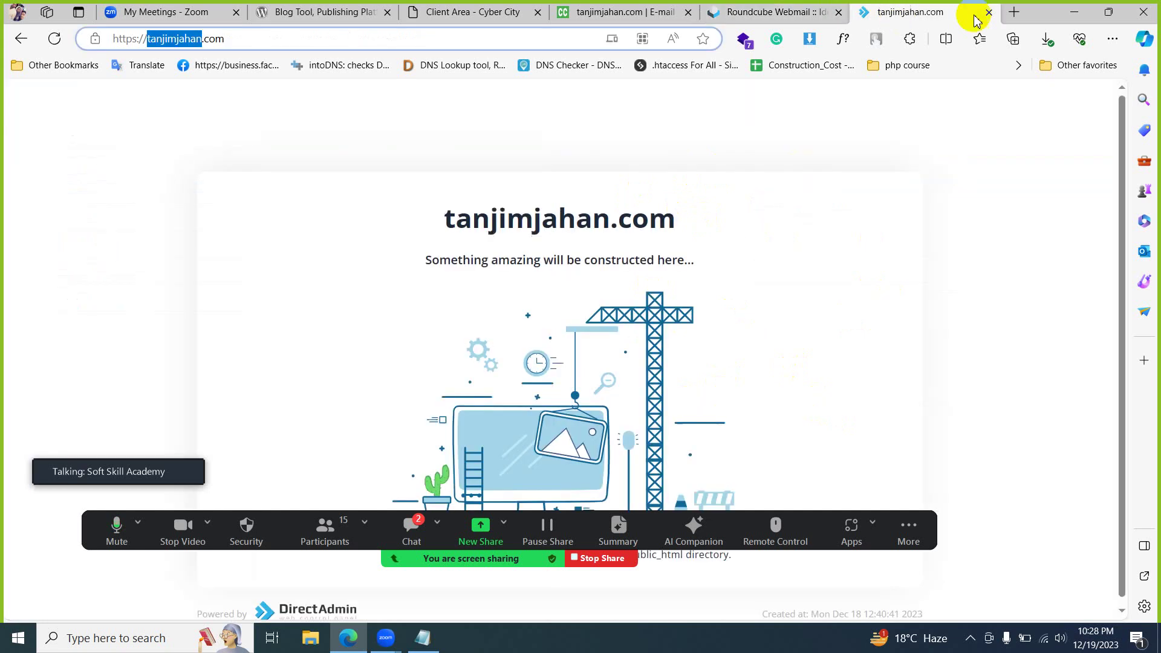
click(1016, 14)
- Load gmail.com in the new tab, check the signed-in Google account, then return to Roundcube
text(gmail)
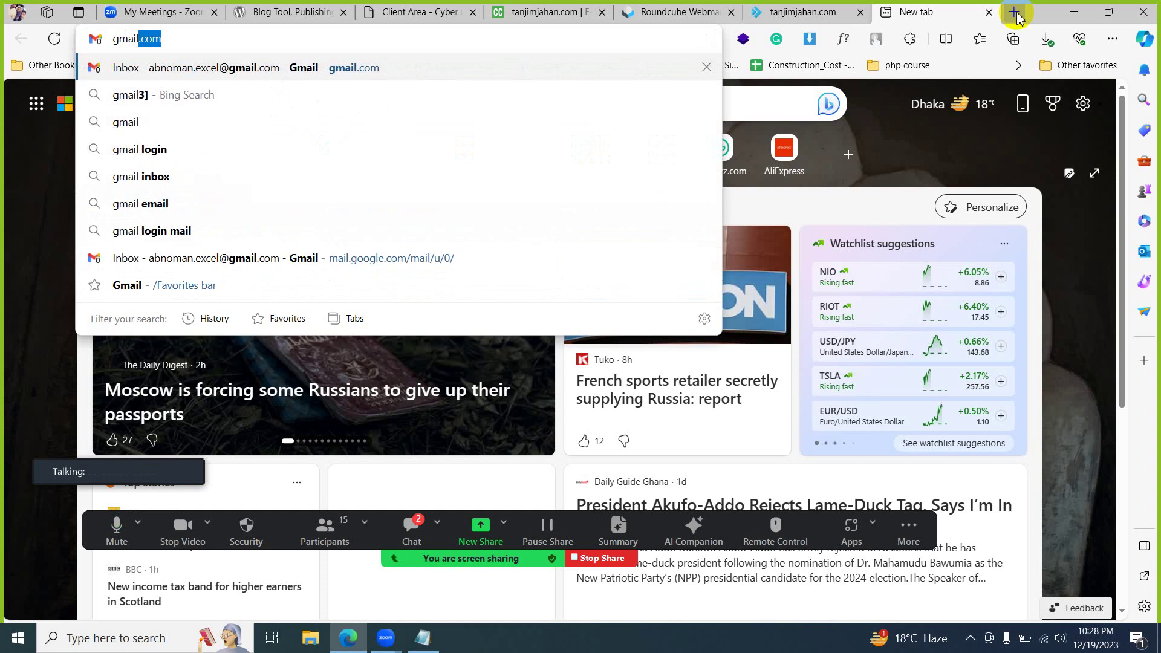
key(Return)
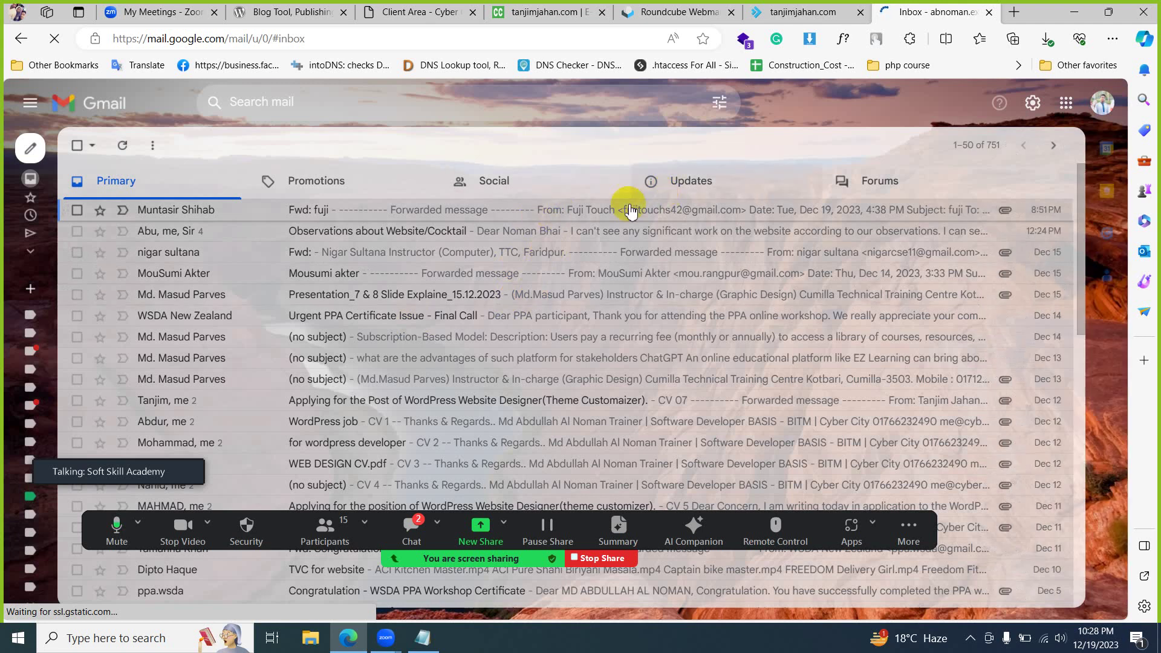
click(1090, 118)
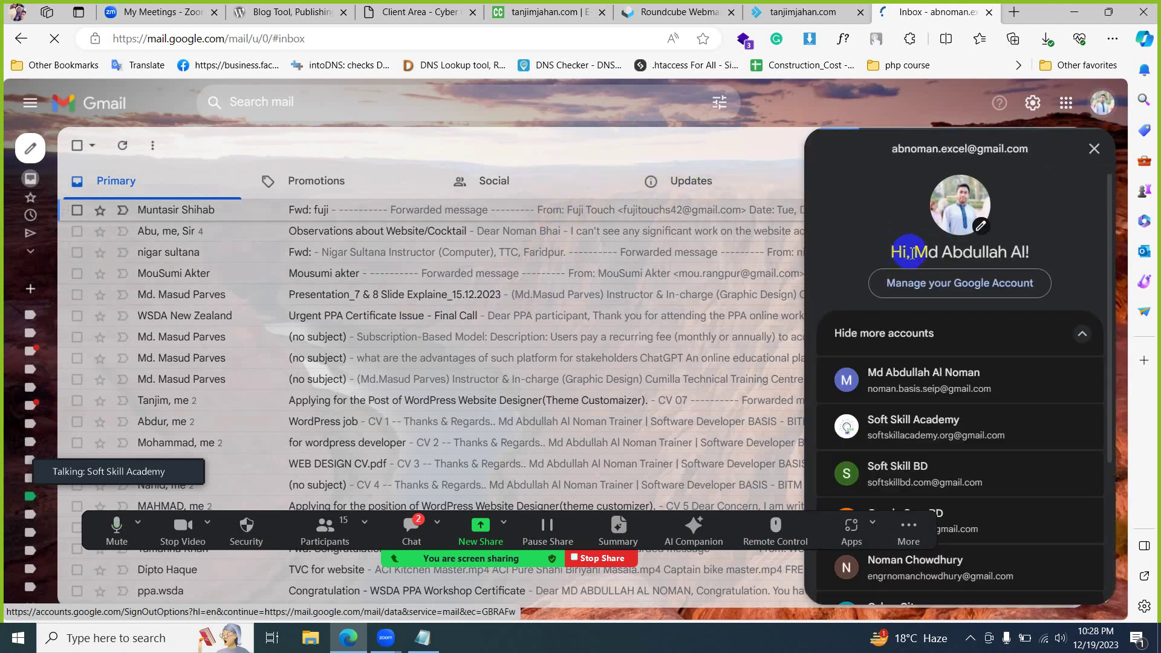
drag(912, 252, 1023, 256)
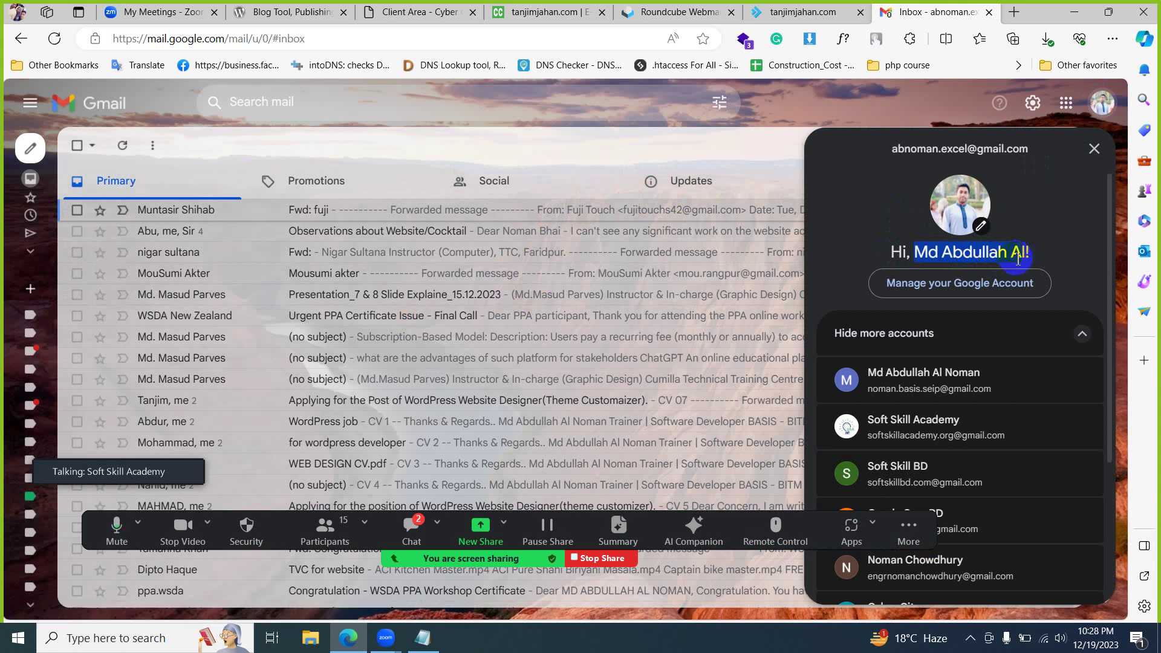
click(769, 9)
click(663, 8)
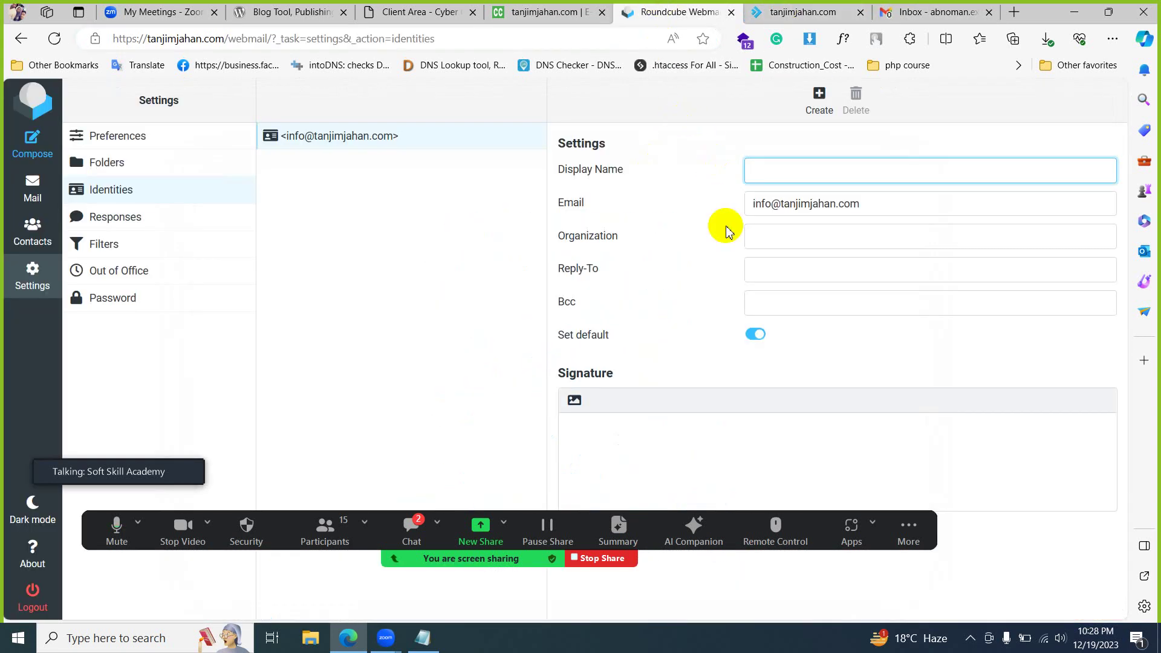
- Enter the owner's name as the identity's Display Name
click(756, 203)
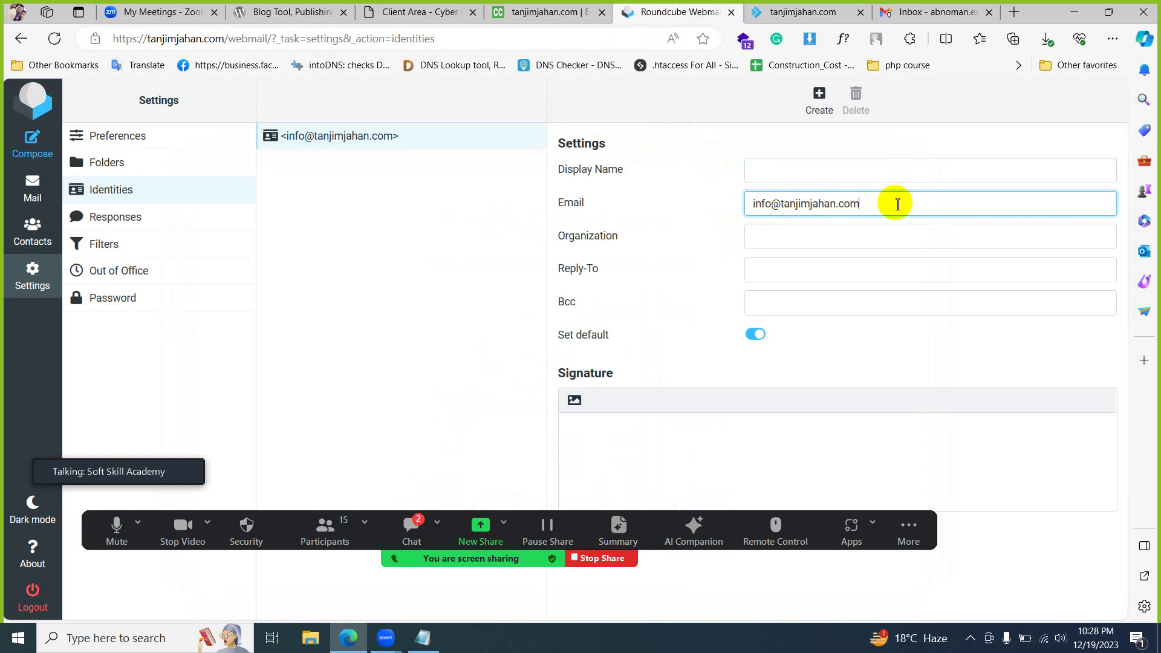
click(792, 177)
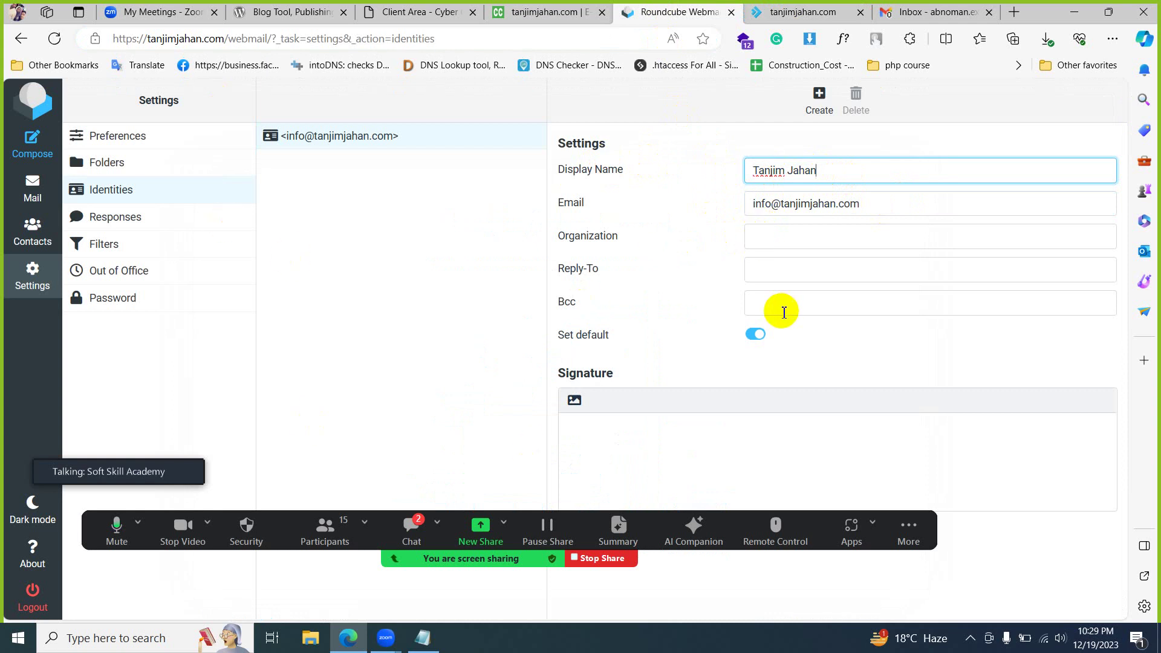
click(768, 243)
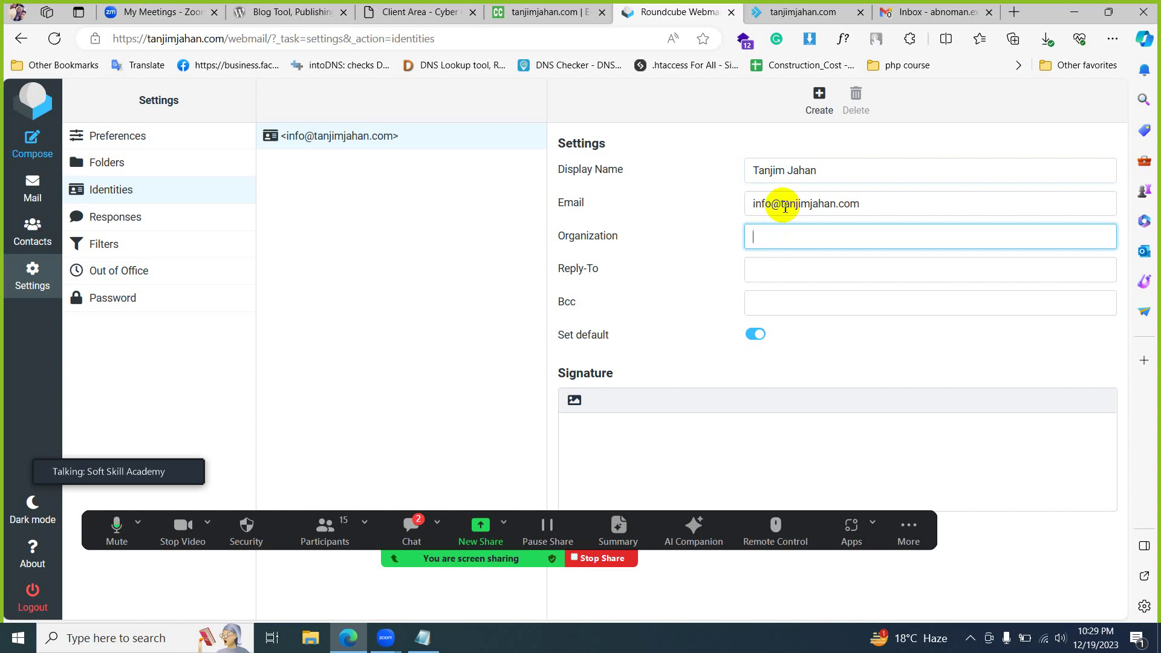
- Copy tanjimjahan.com from the Email field and paste it into Organization
double_click(811, 204)
key(ctrl+c)
click(846, 237)
key(ctrl+v)
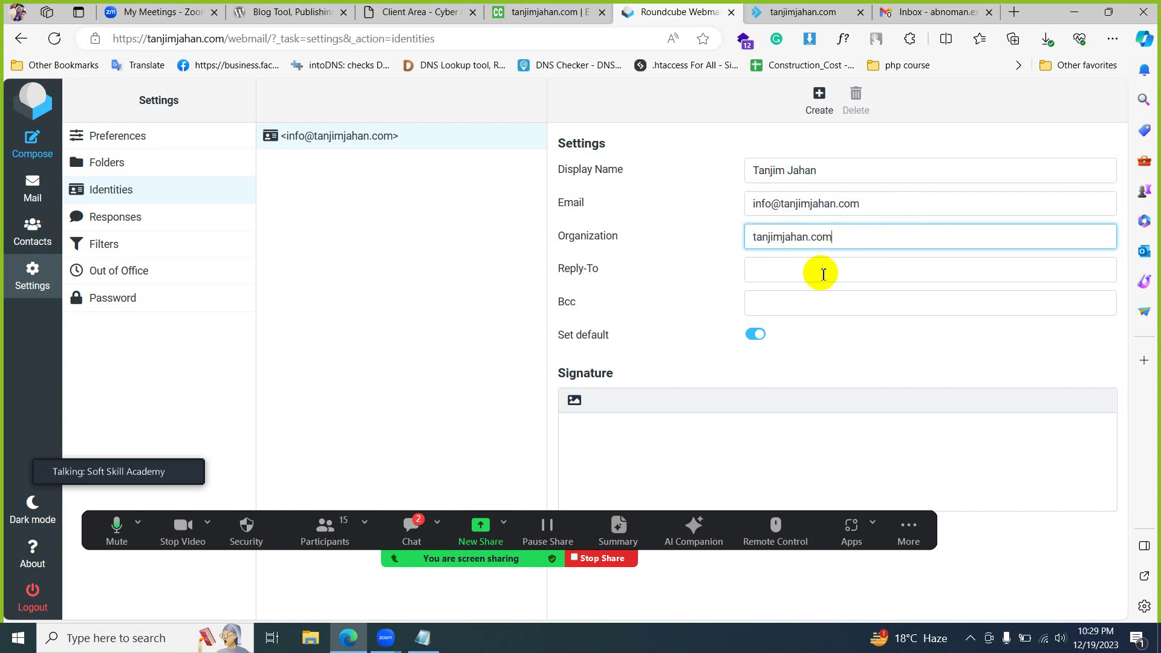
click(823, 275)
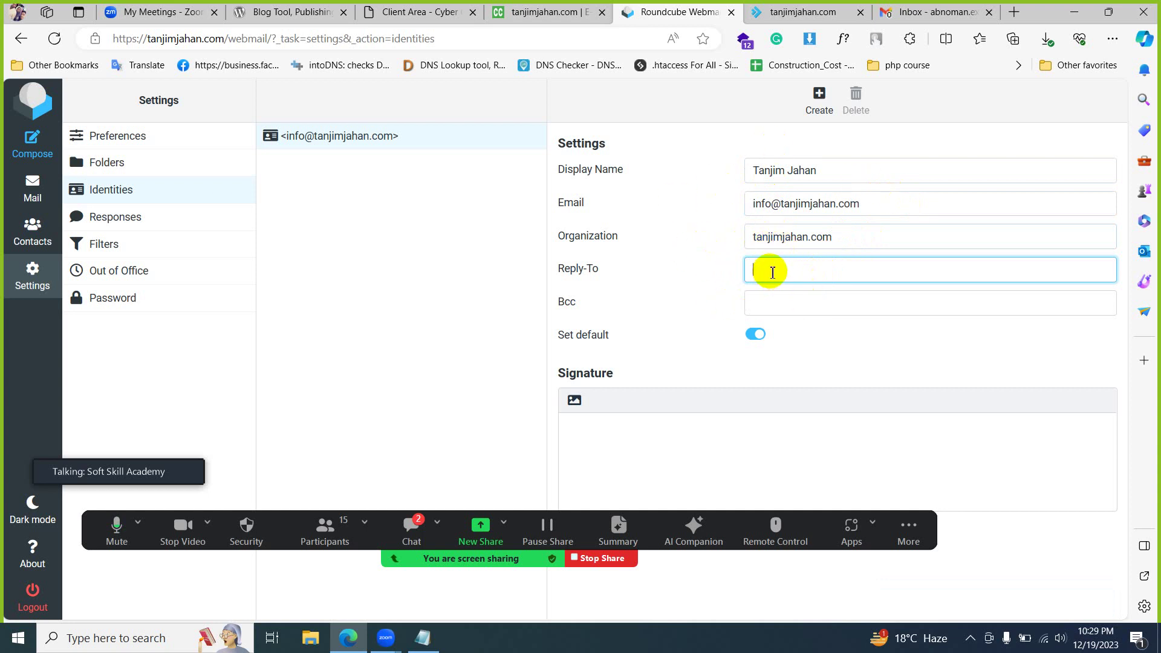
click(766, 301)
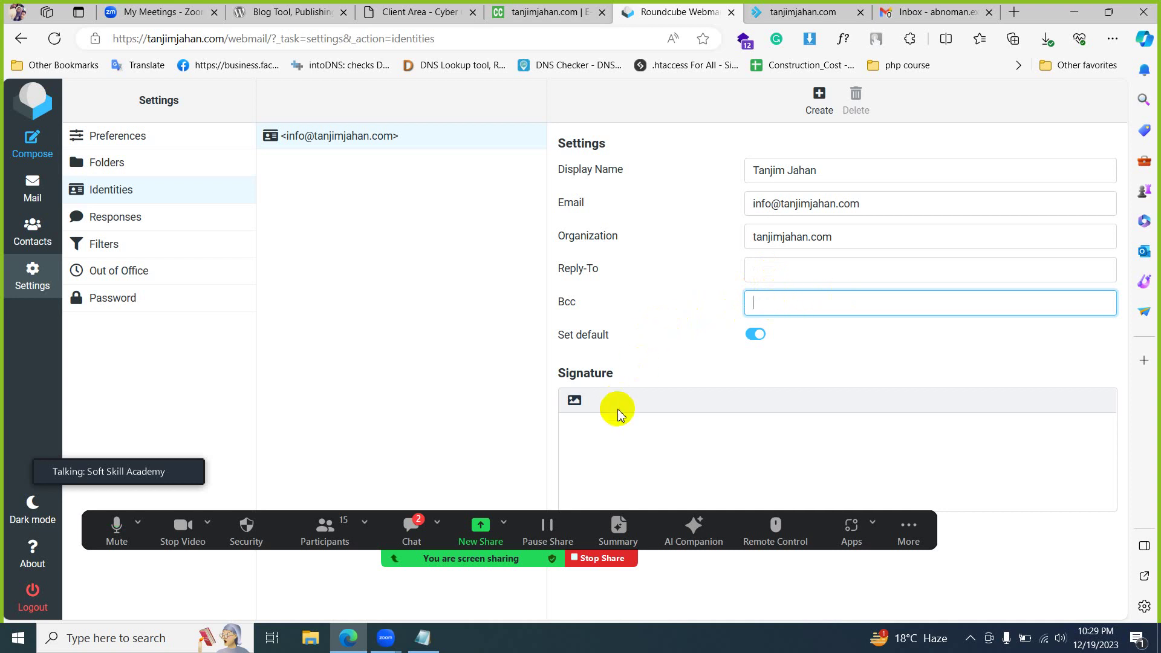
click(592, 436)
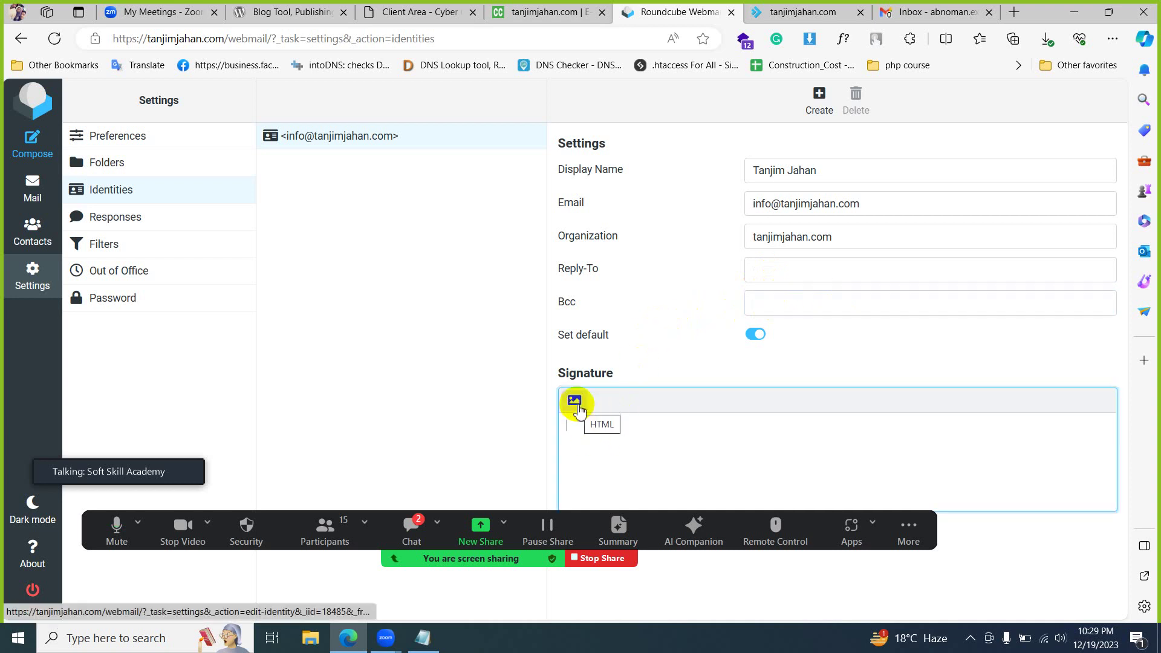
- Start a new Gmail message, then go back to the Roundcube identity form
click(897, 13)
click(30, 147)
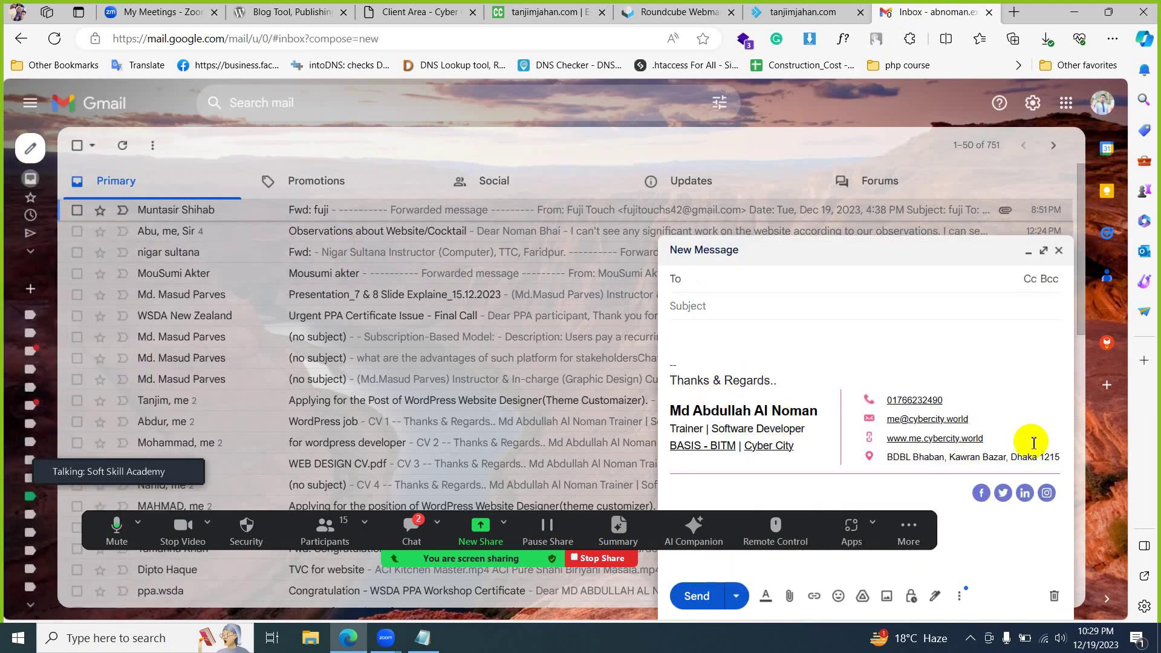
click(805, 13)
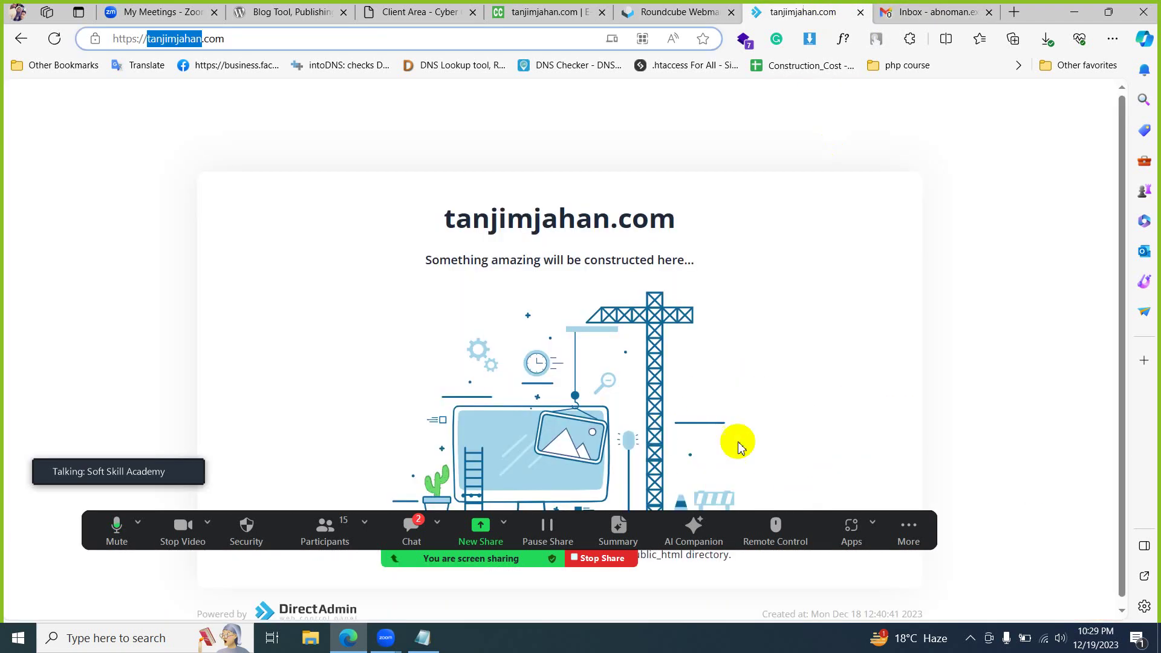
click(623, 11)
- Write a 'Thanks & Regards' signature with the owner's name, correct its spelling, and save
click(736, 439)
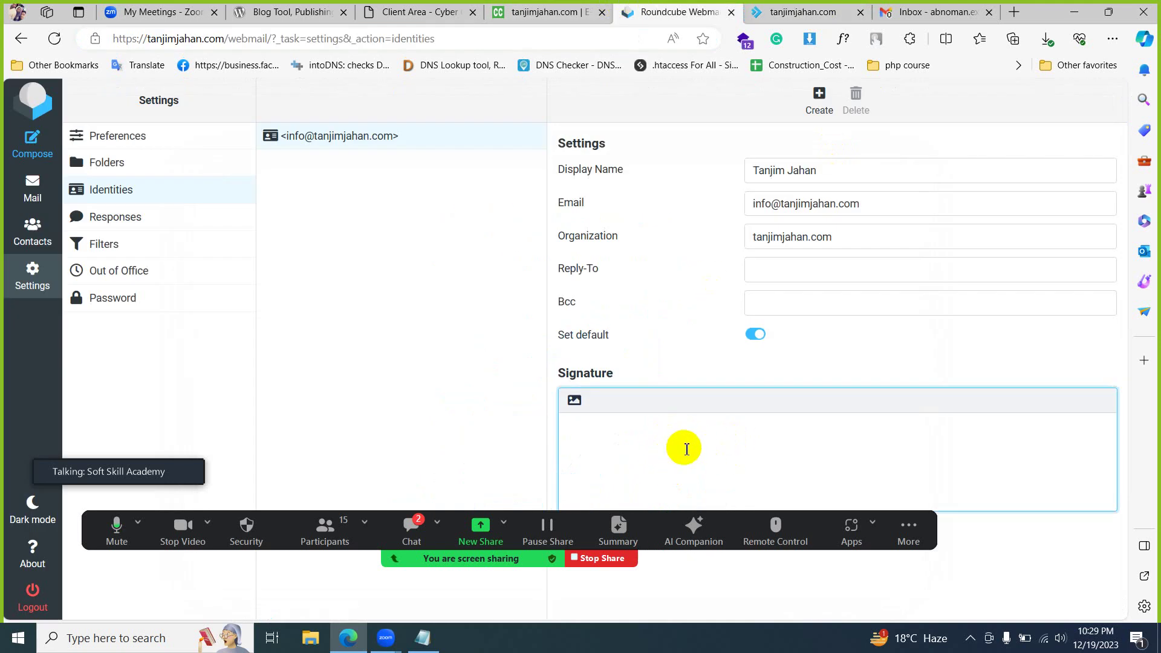
text(Thanks & Regards)
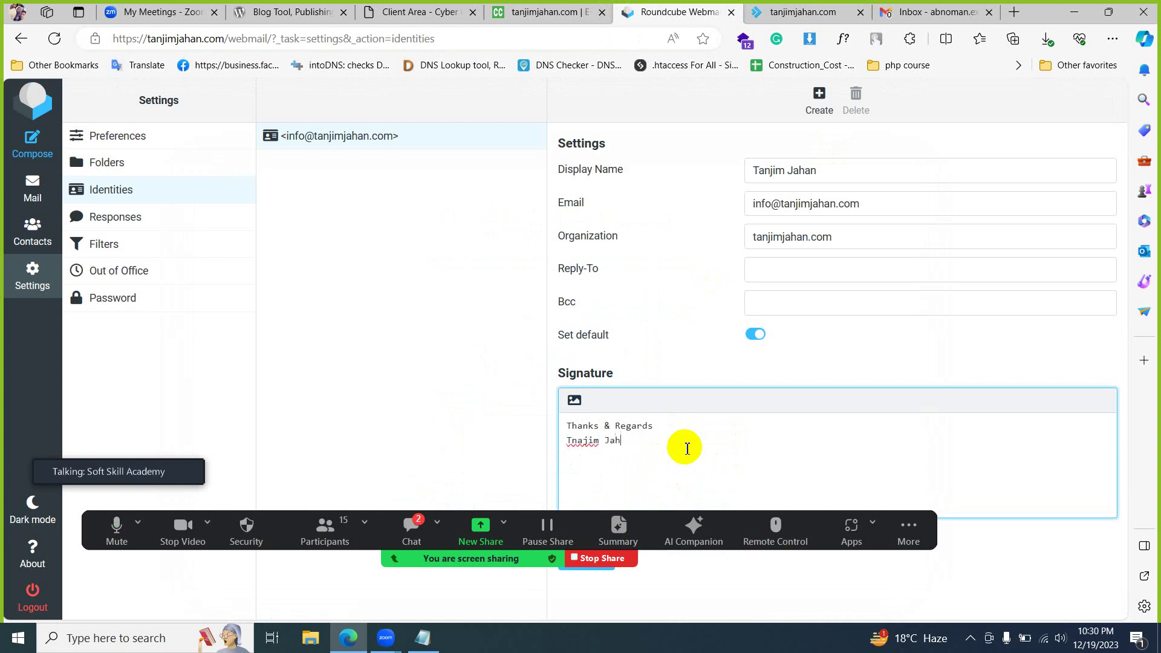
click(578, 440)
click(582, 497)
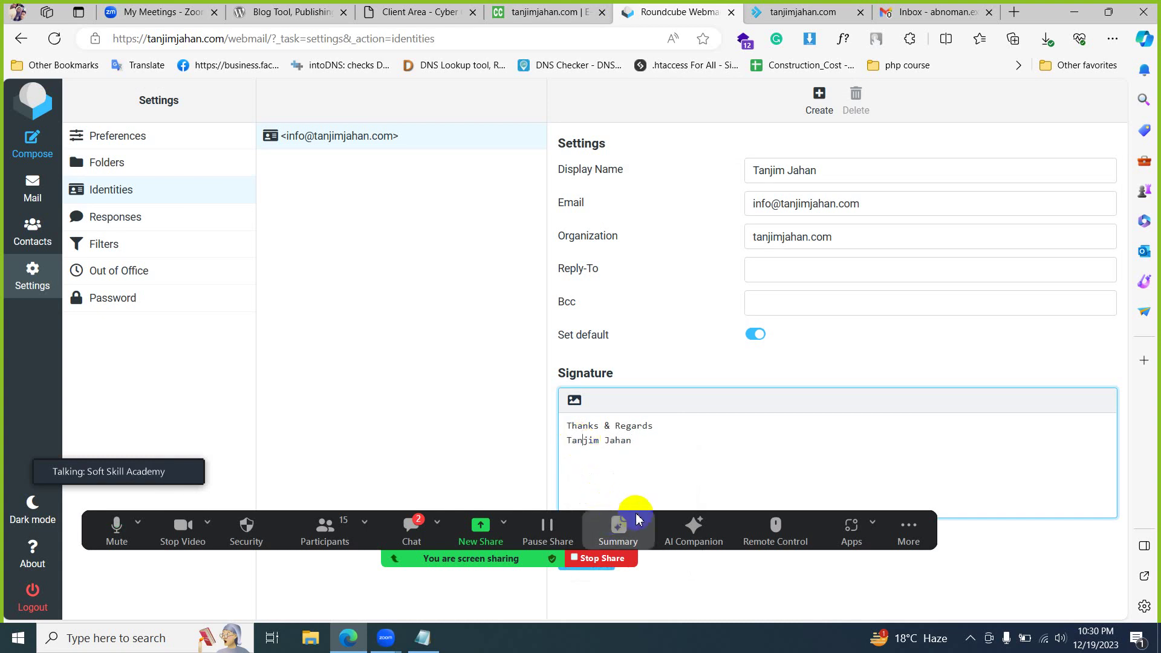
drag(656, 513, 642, 457)
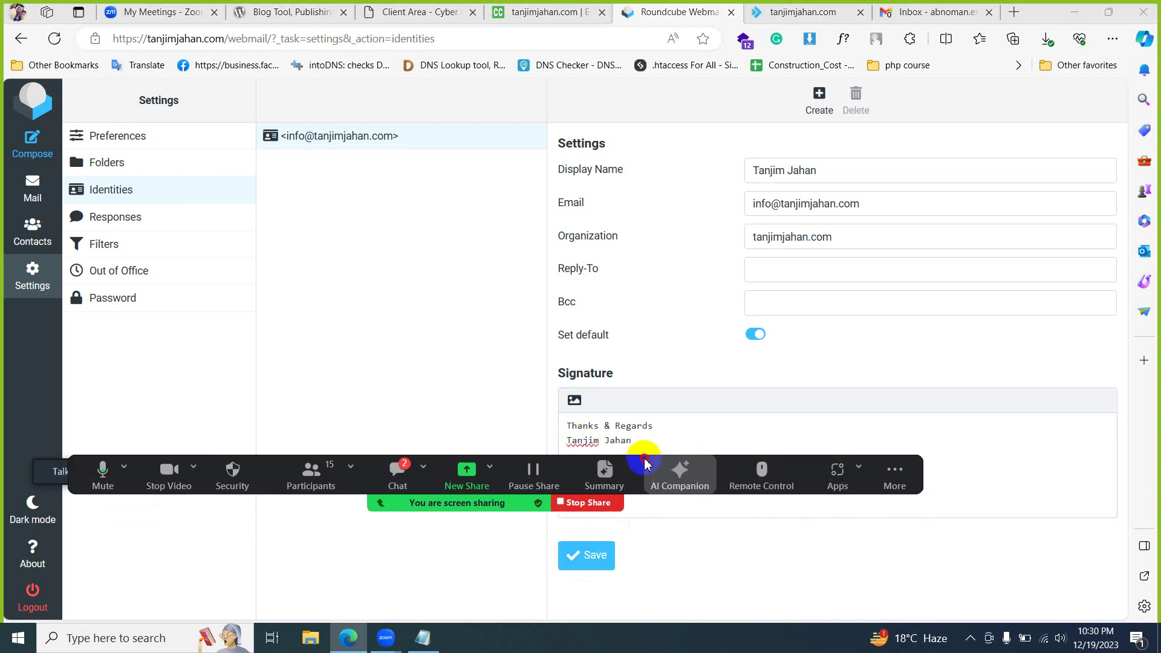
click(605, 559)
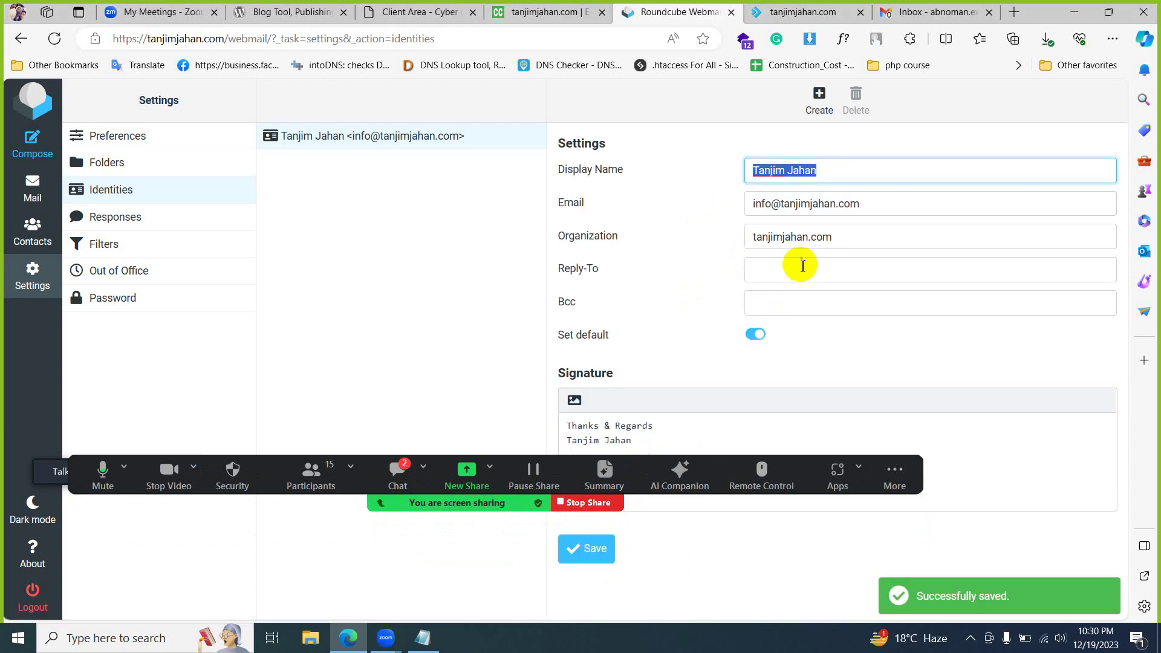
click(123, 138)
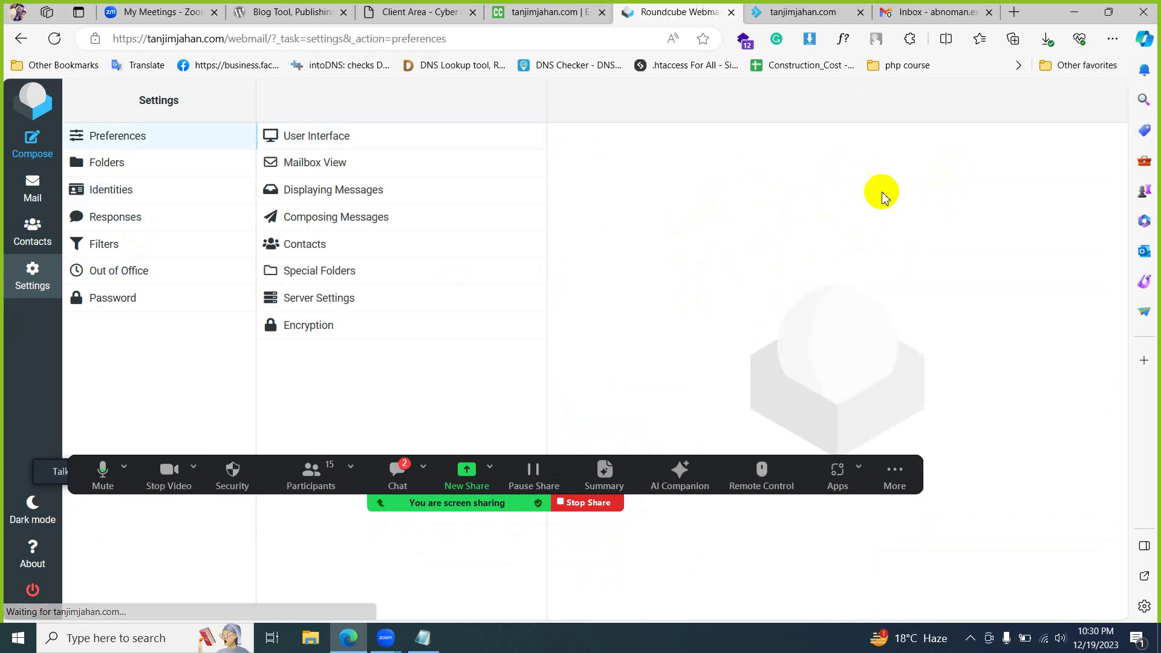
click(383, 137)
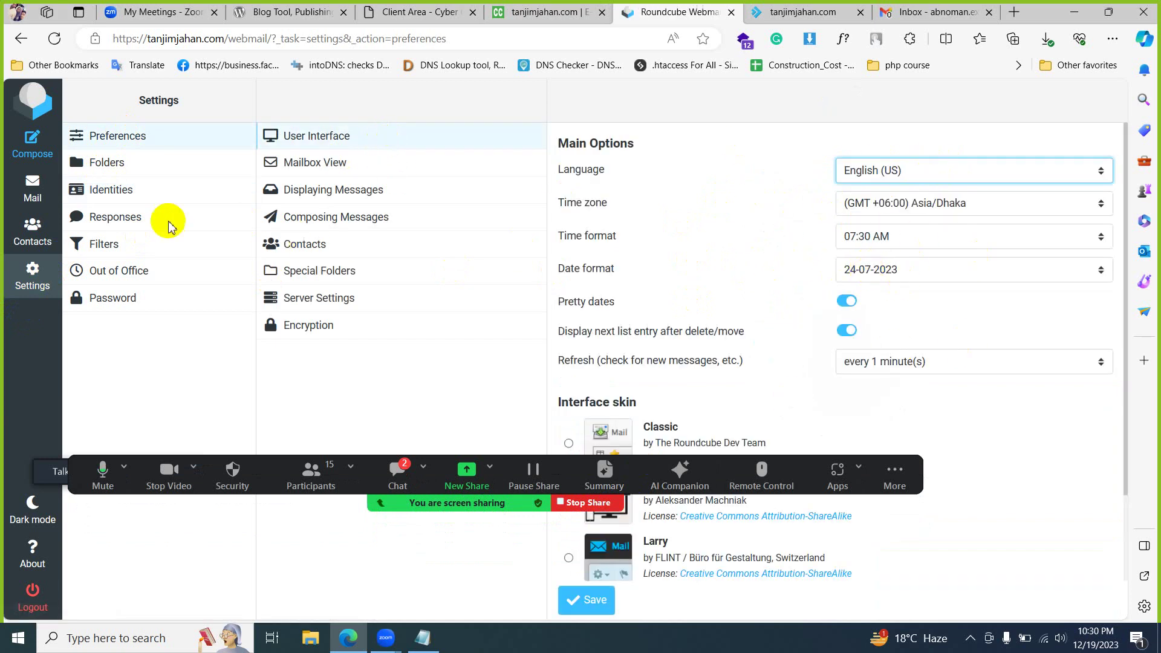
click(124, 197)
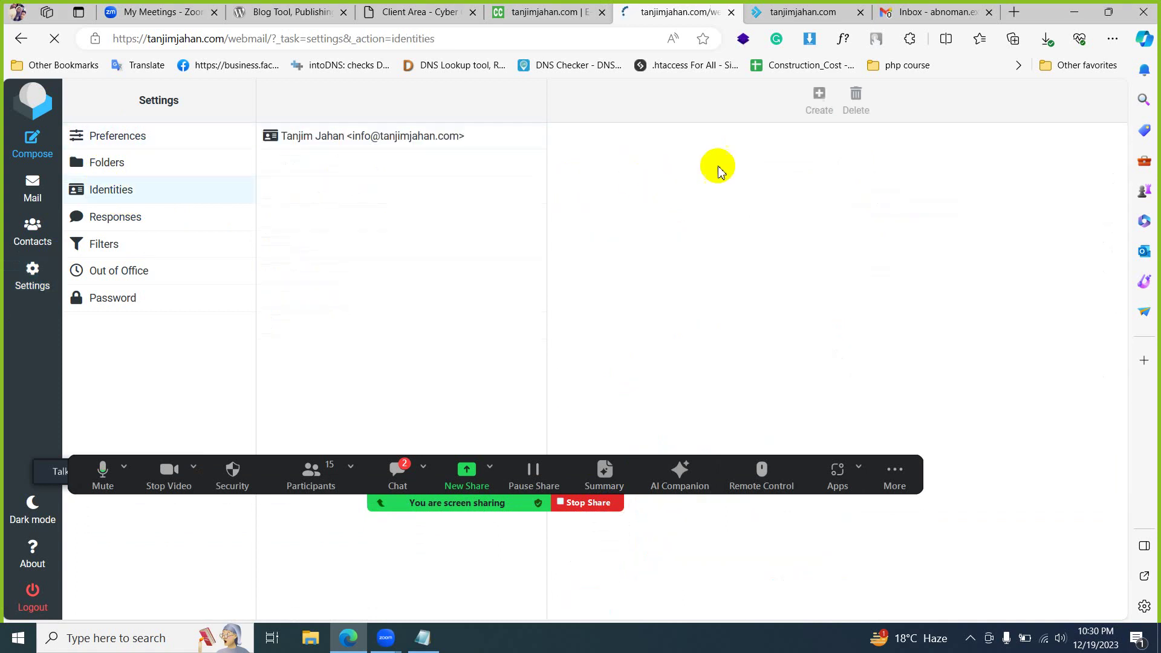
click(353, 138)
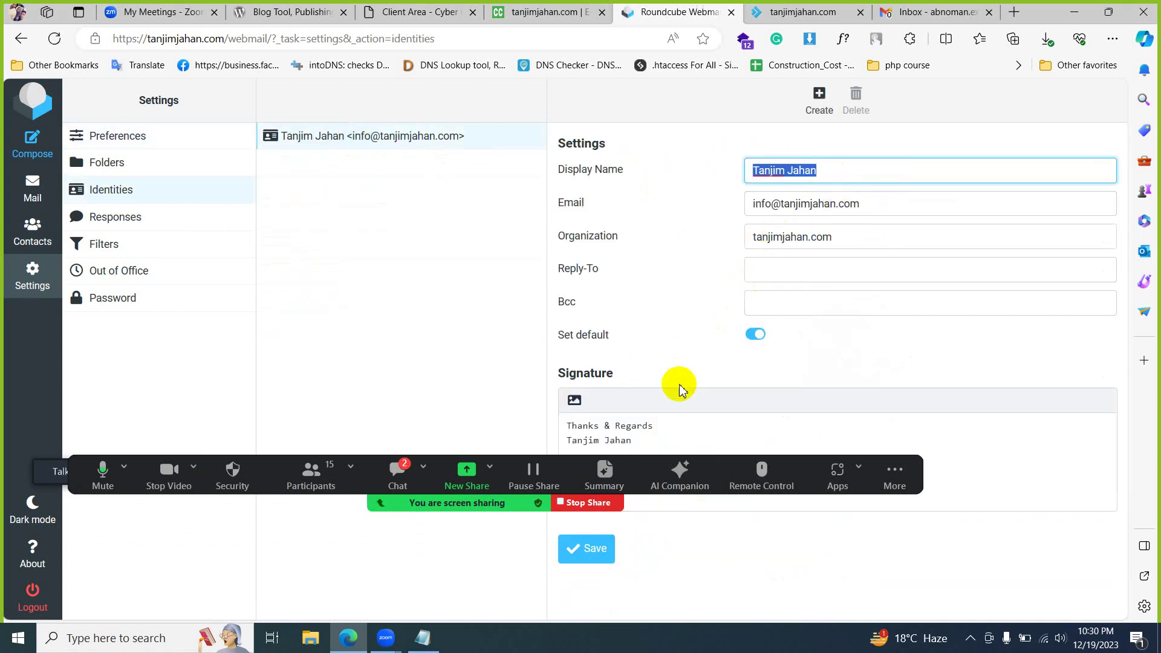
drag(665, 438, 507, 430)
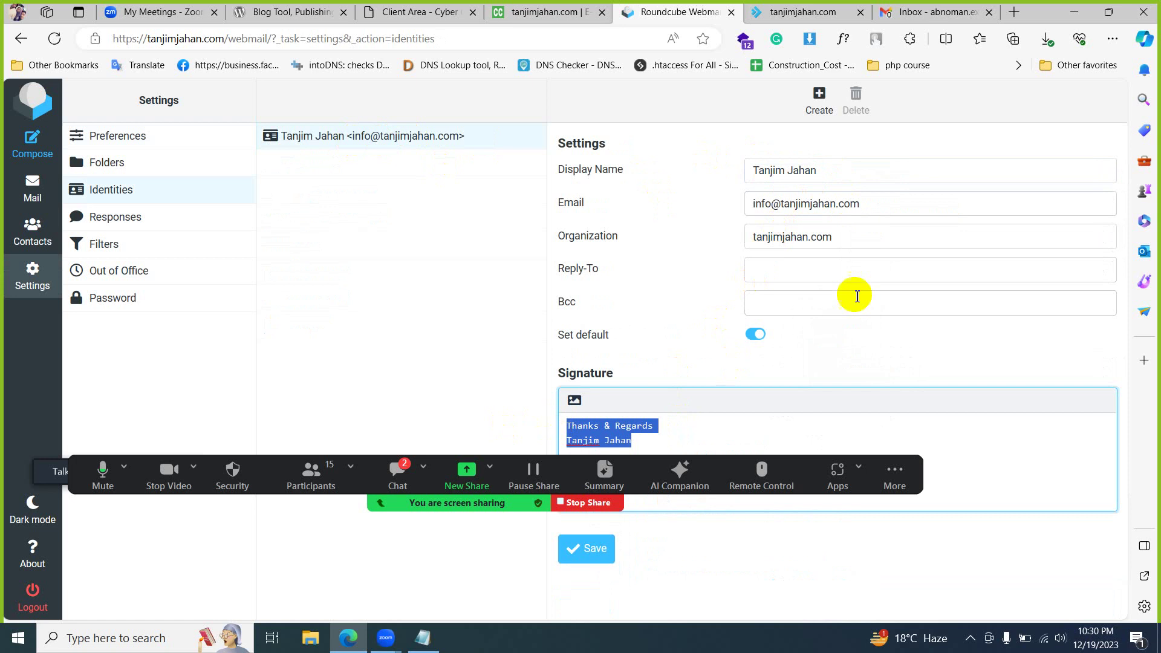
click(836, 176)
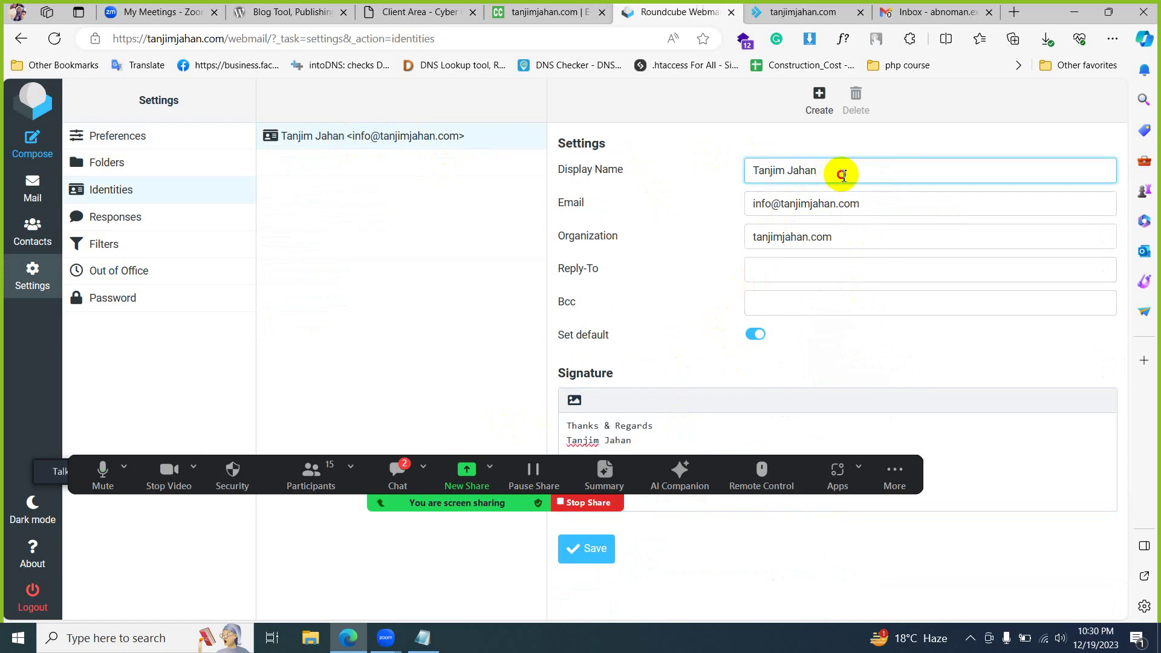
drag(842, 175, 730, 173)
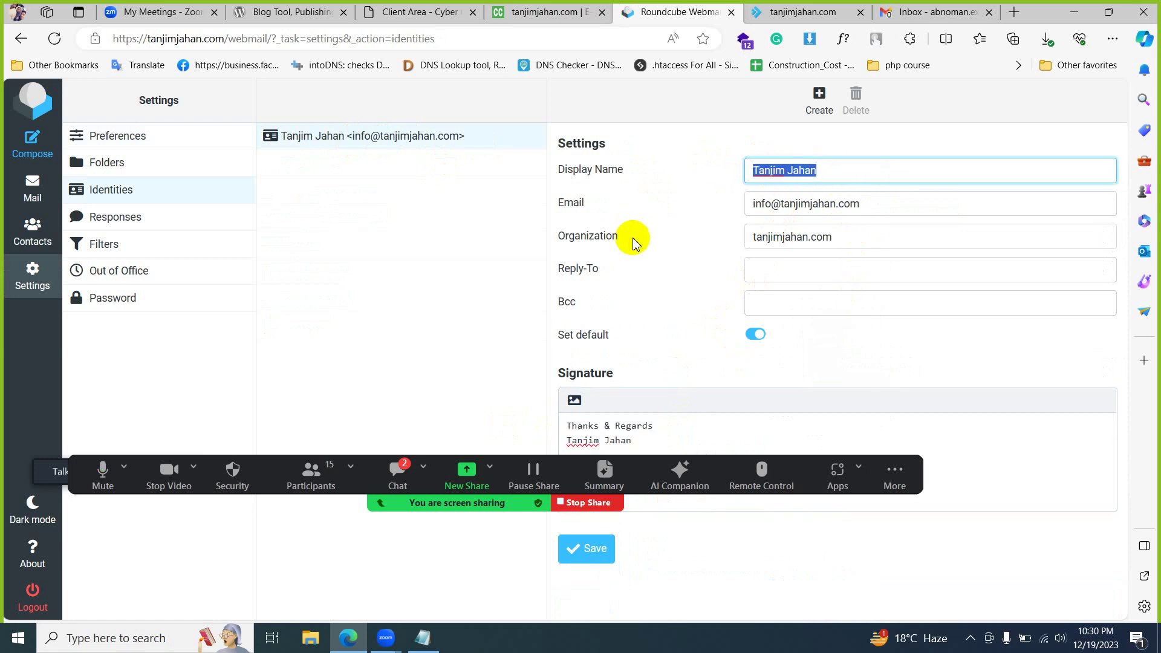
- Go to Mail and start a new Roundcube message
click(32, 187)
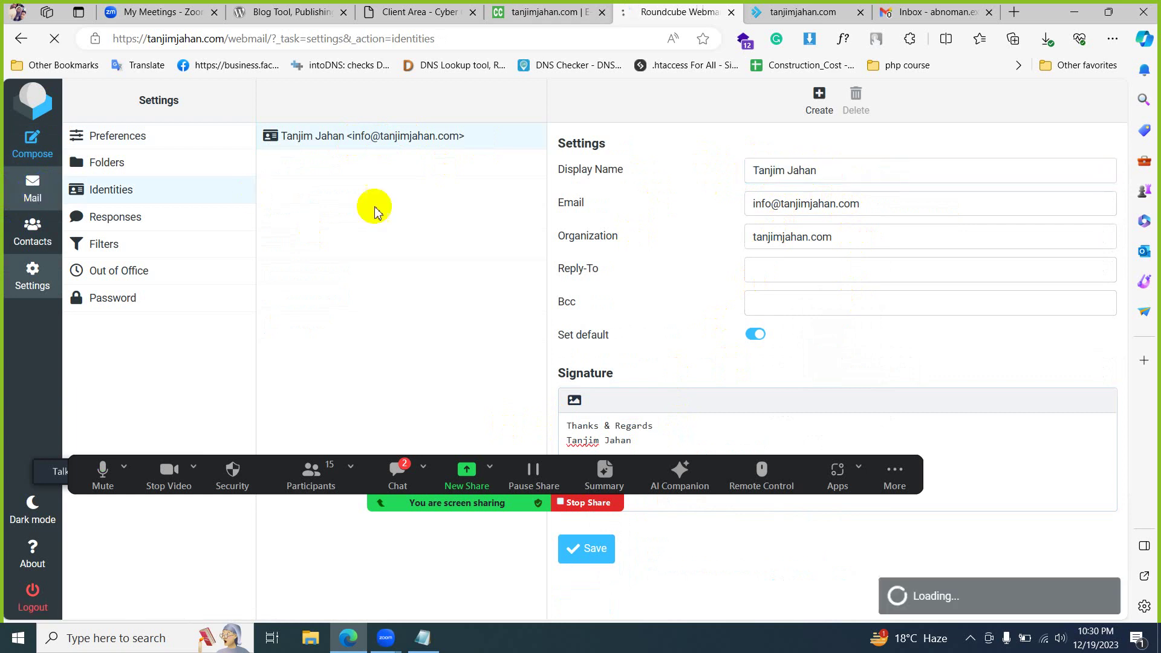
click(394, 474)
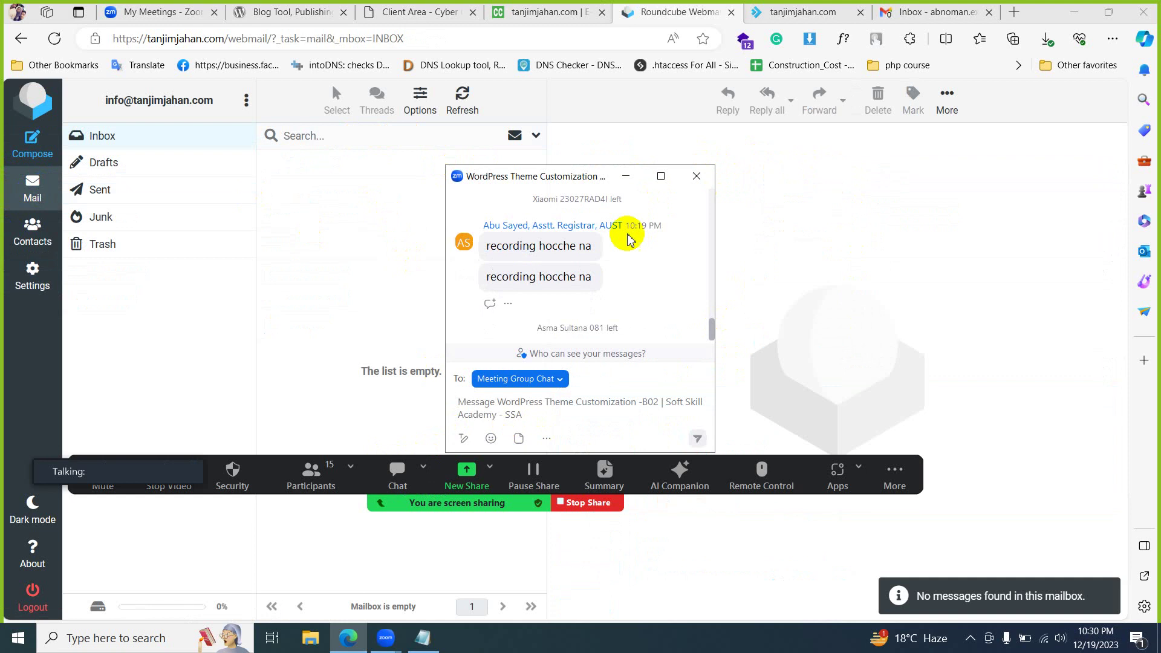
click(626, 175)
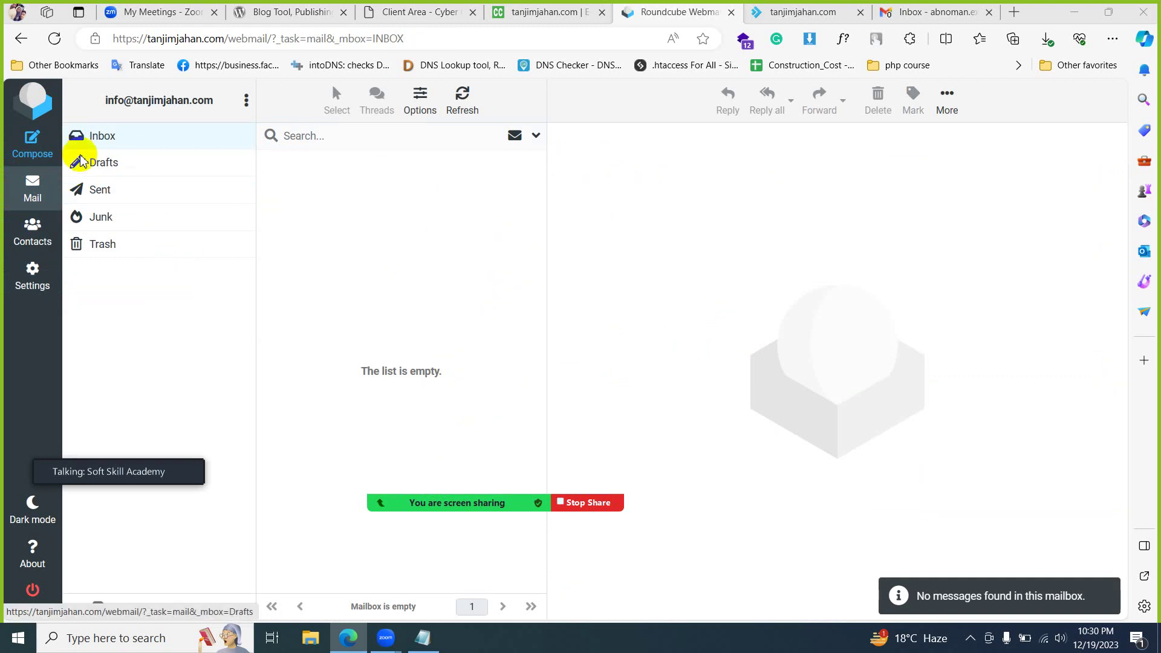
click(33, 147)
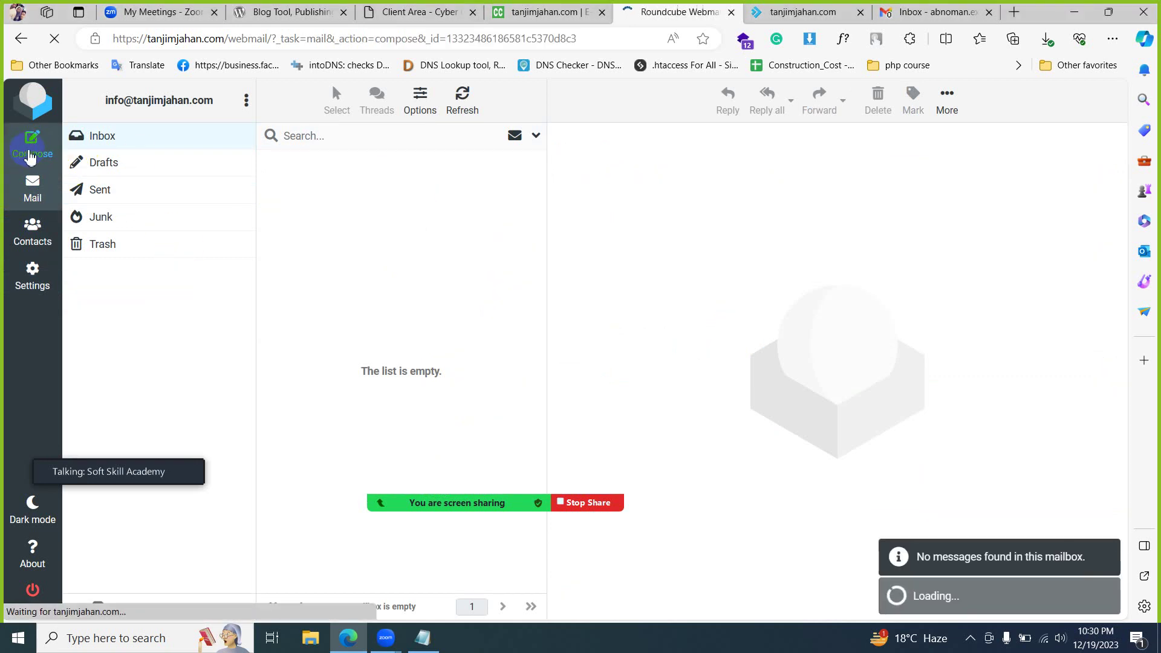
- Copy the Gmail account's address from Gmail and paste it as the recipient
click(931, 12)
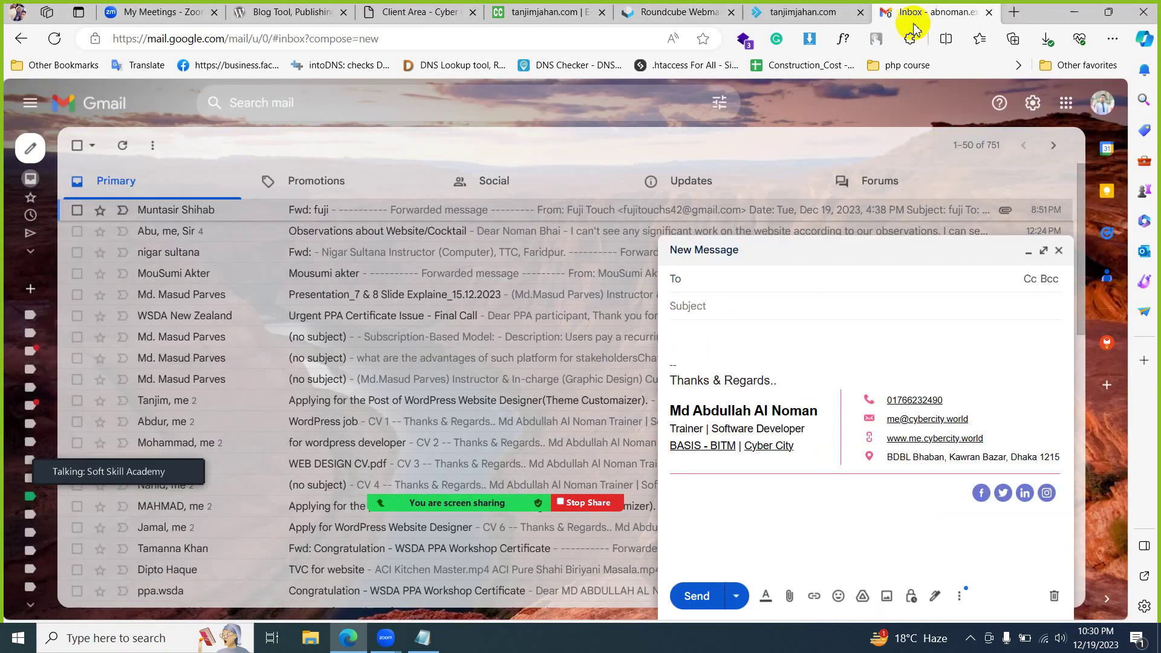
click(1054, 596)
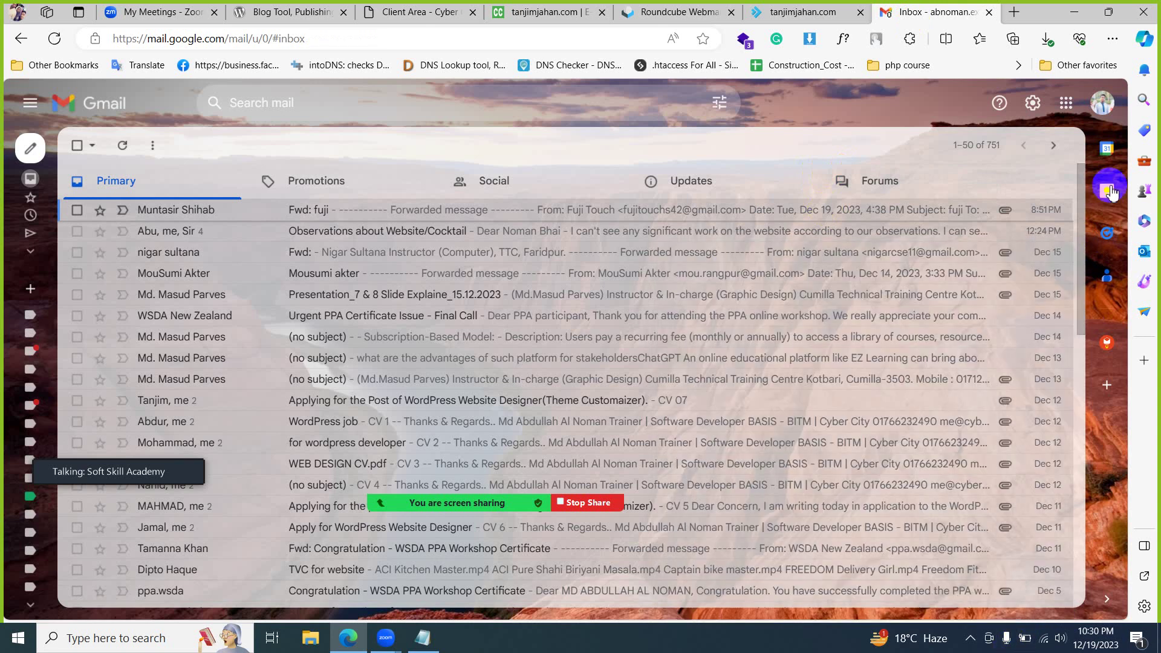
click(1102, 103)
drag(915, 244, 912, 282)
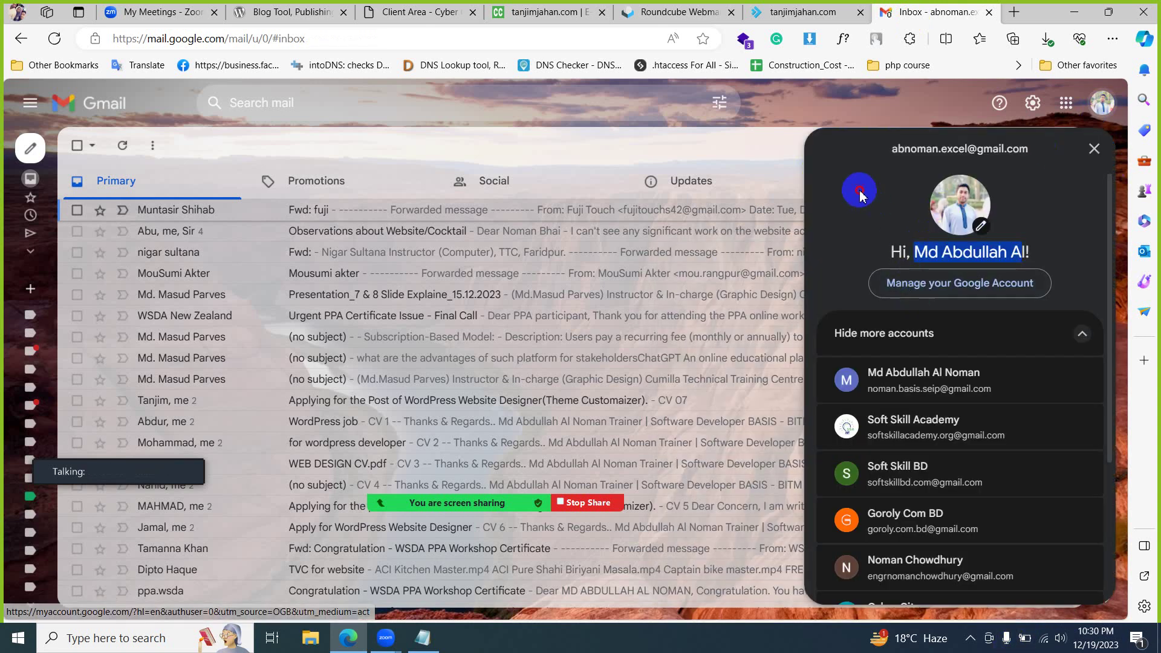
drag(892, 148, 1031, 153)
key(ctrl+c)
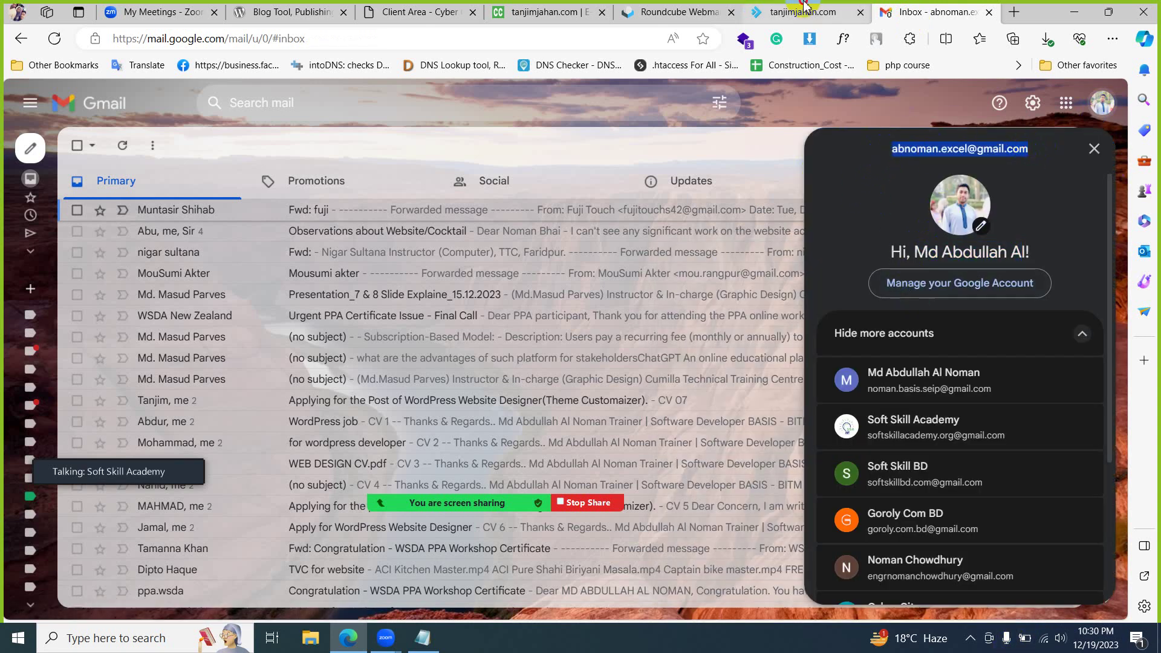
click(801, 13)
click(671, 12)
key(ctrl+v)
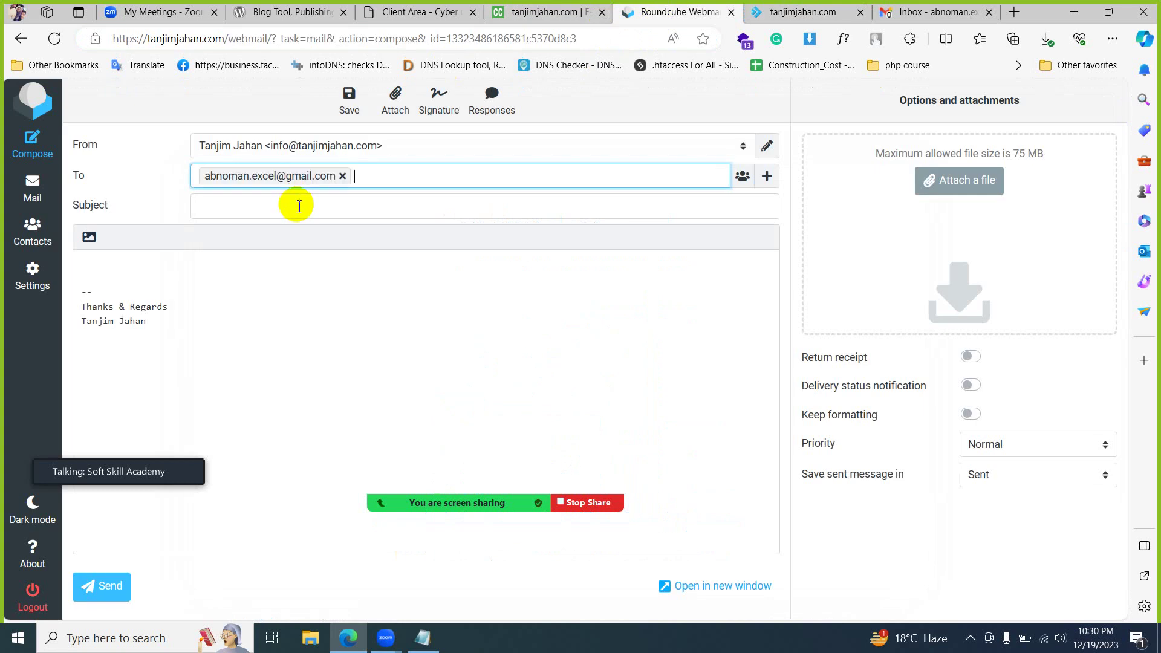
click(298, 206)
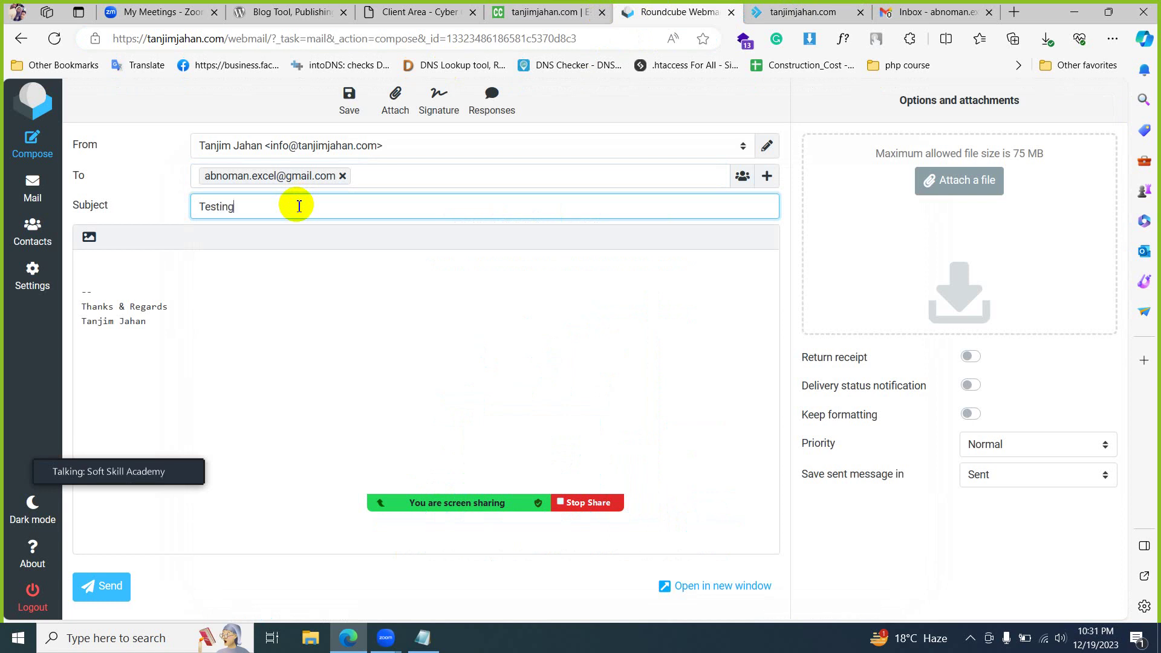
- Type 'Hello Sir,' in the body and attach _DSC2214.JPG from Downloads
click(115, 260)
text(Hello Sir)
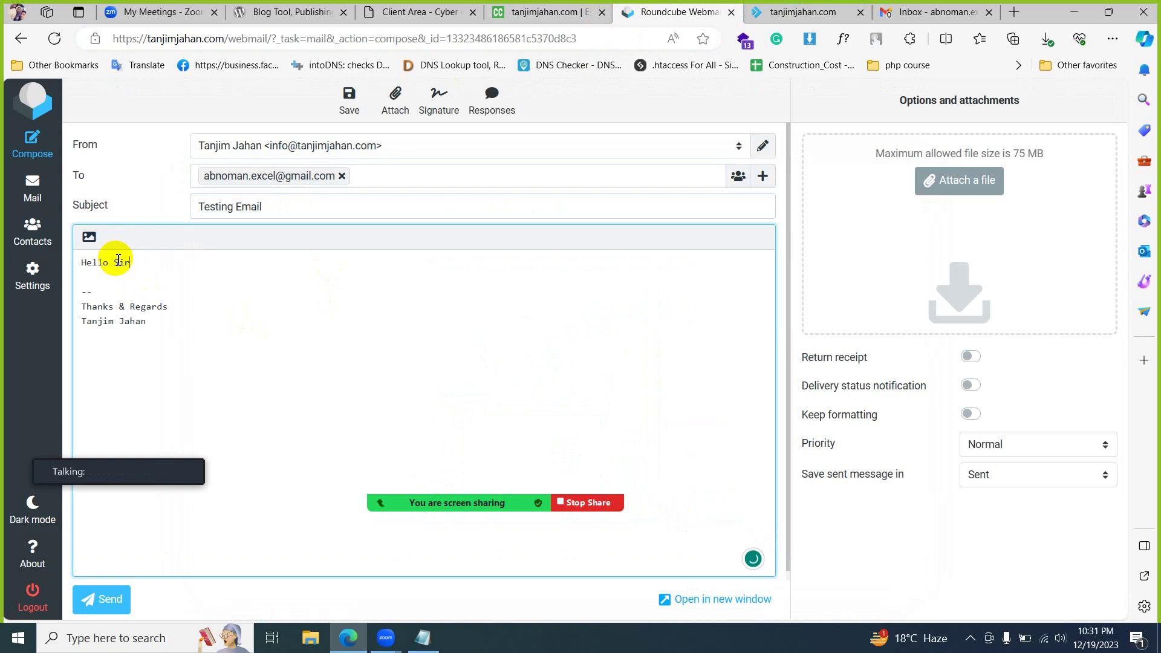
text(,)
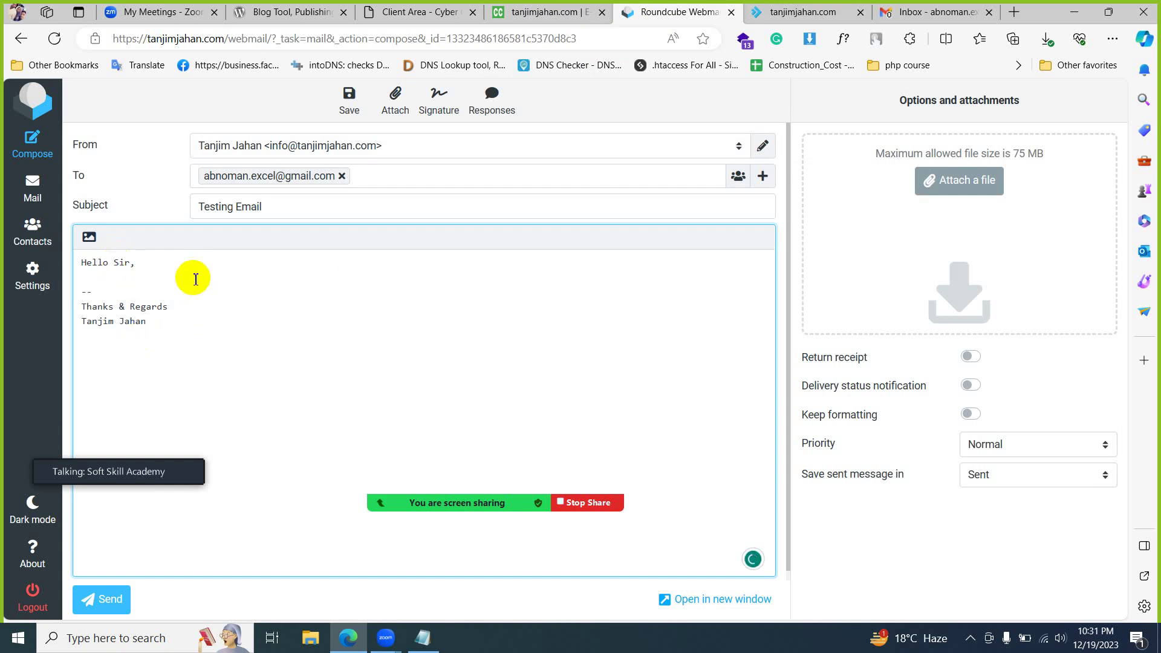
click(955, 190)
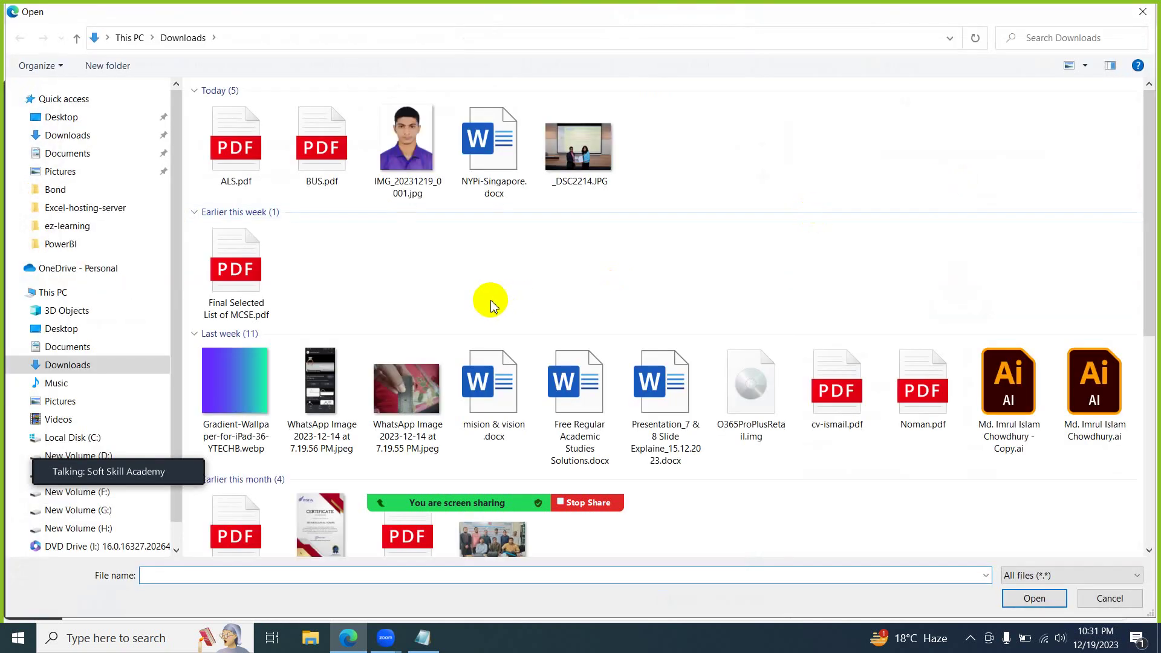
click(593, 173)
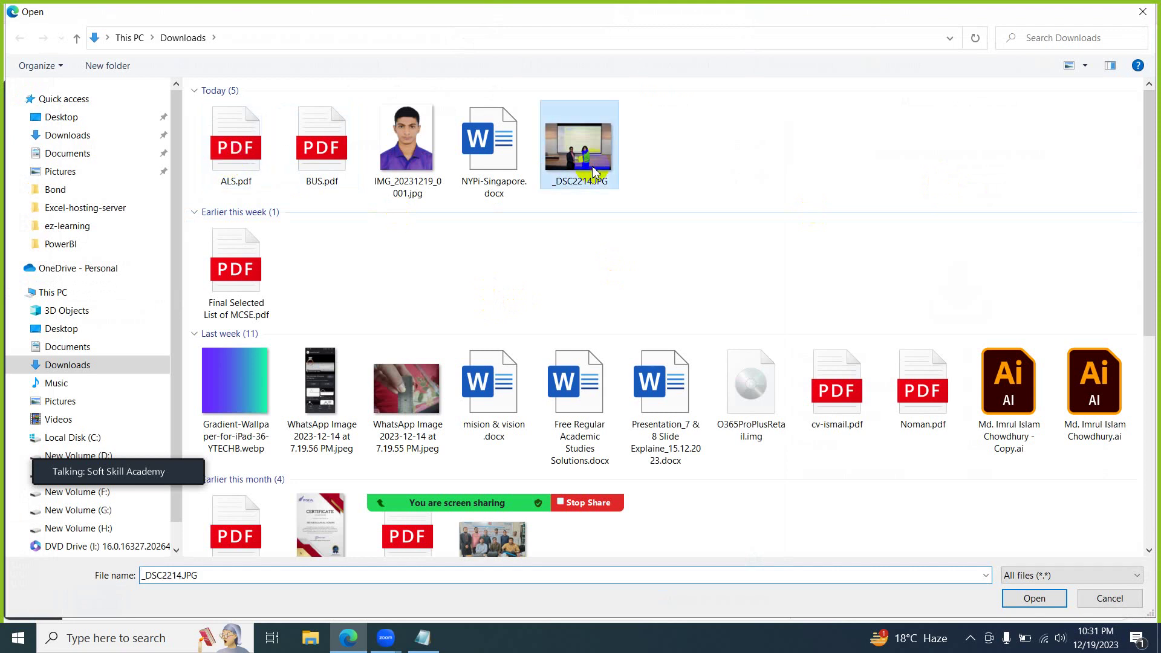
click(1020, 598)
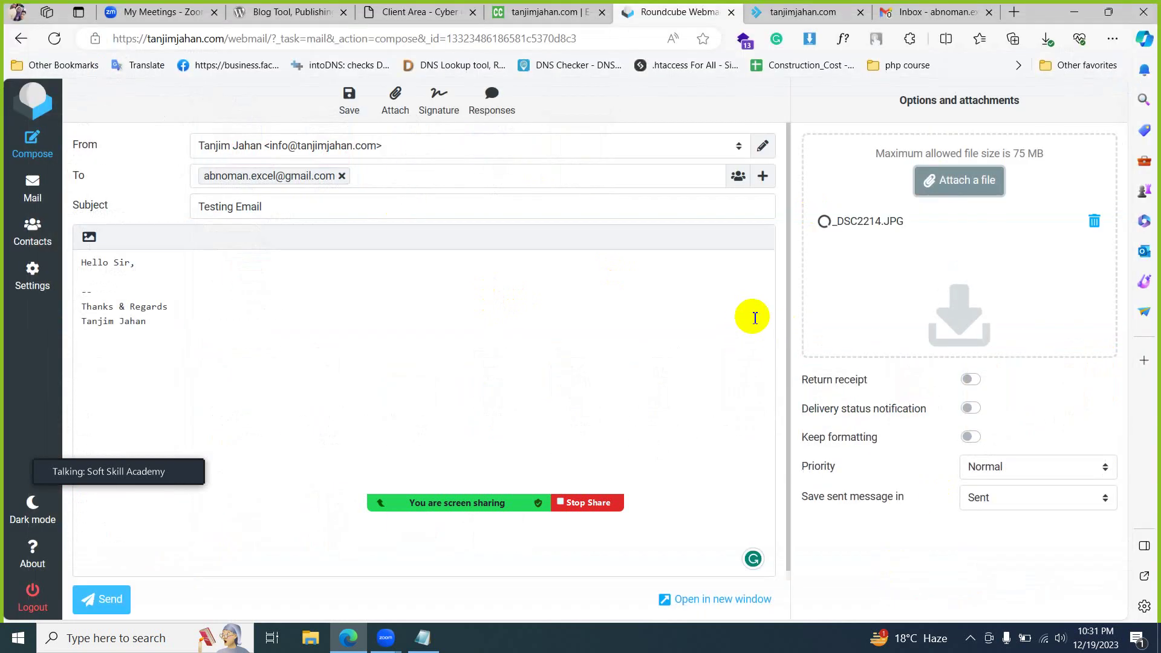
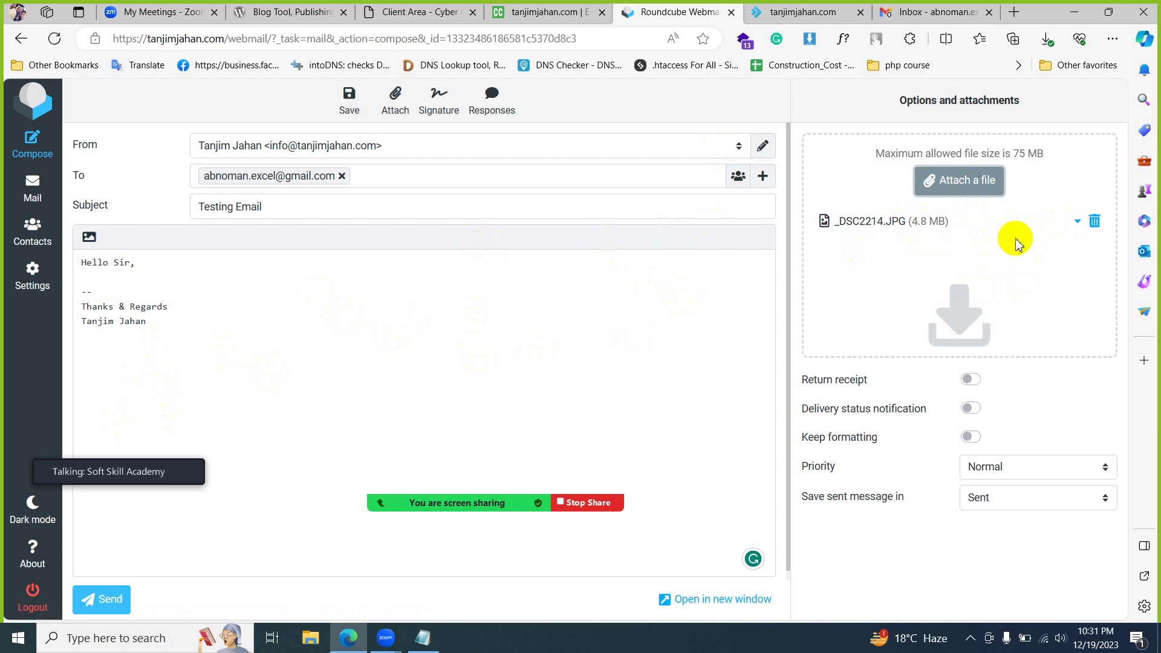
- Send the Testing Email with its photo attachment from Roundcube, then switch to the Gmail inbox
click(112, 602)
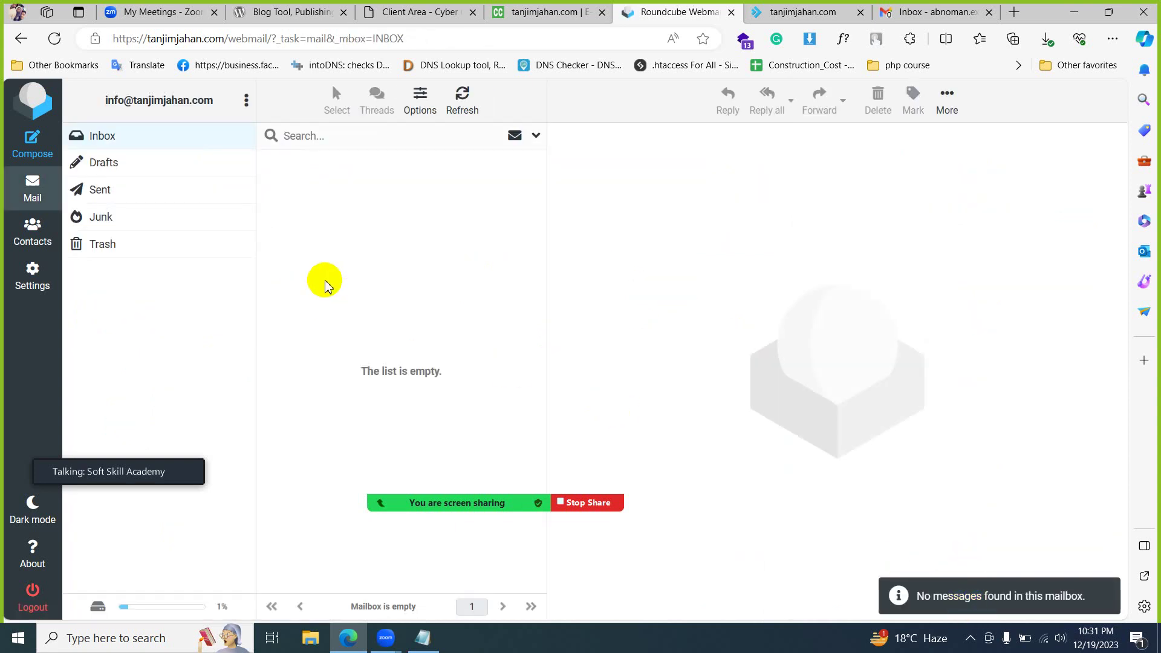
mouse_move(919, 19)
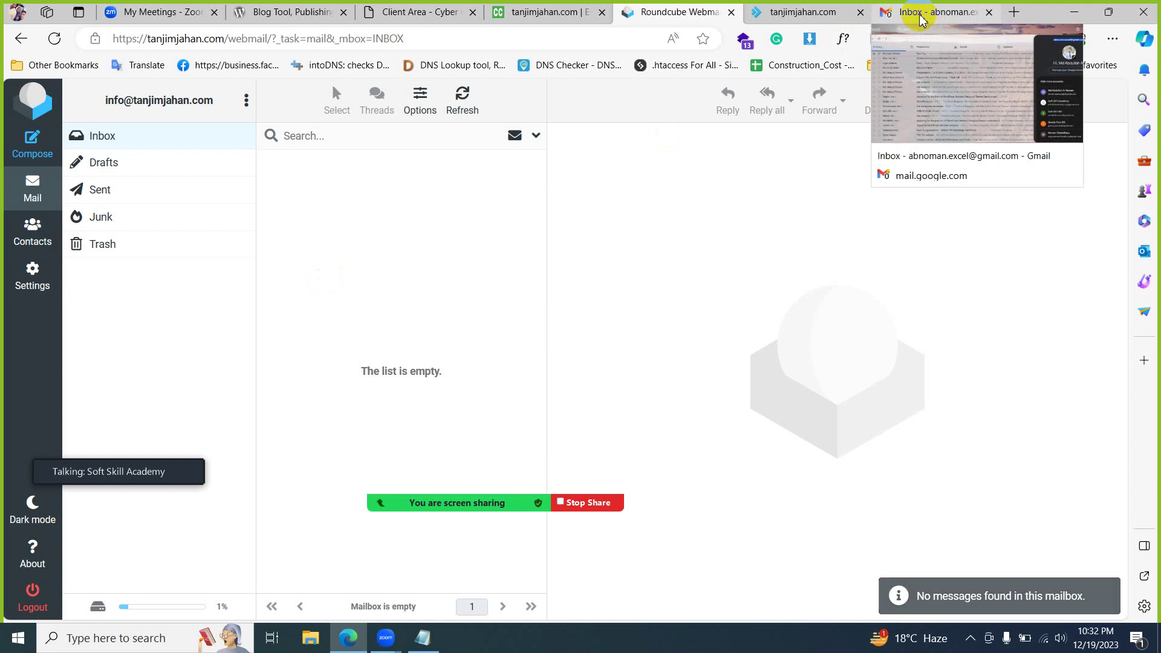
drag(917, 18, 804, 13)
click(683, 12)
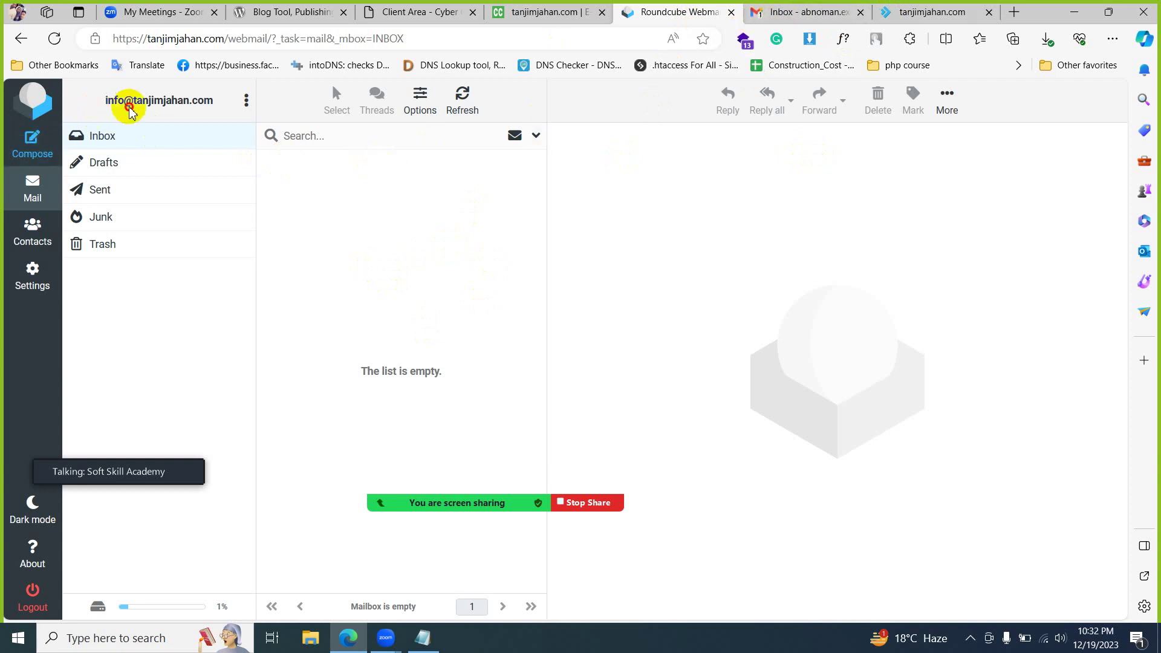
drag(106, 101, 210, 104)
key(ctrl+c)
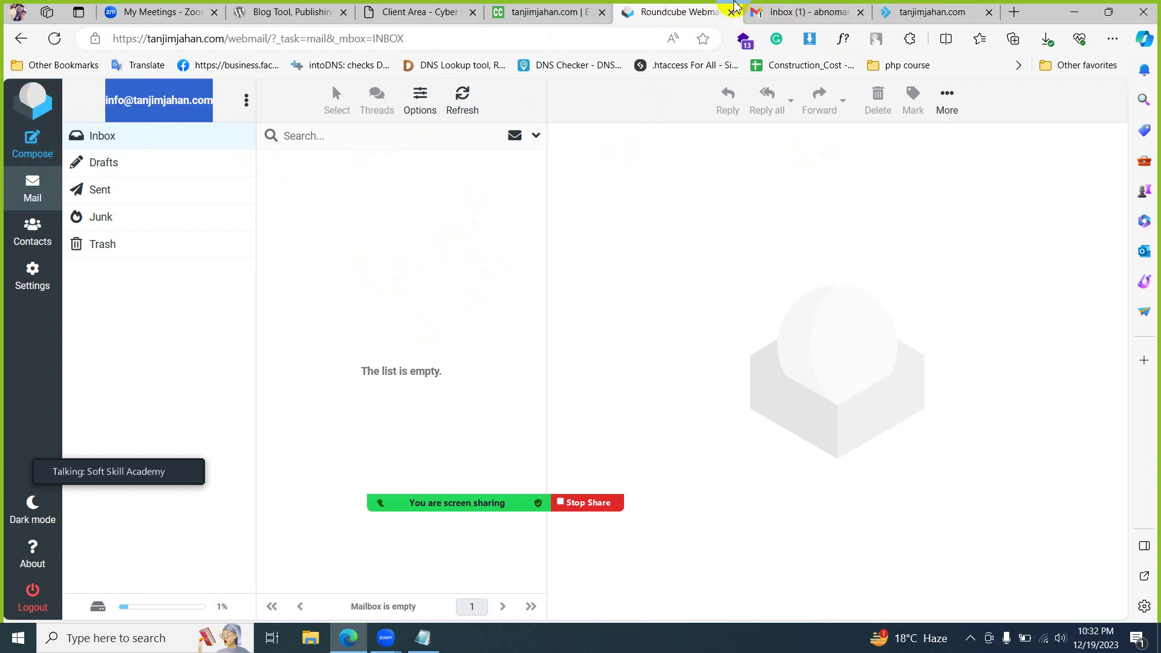
click(768, 8)
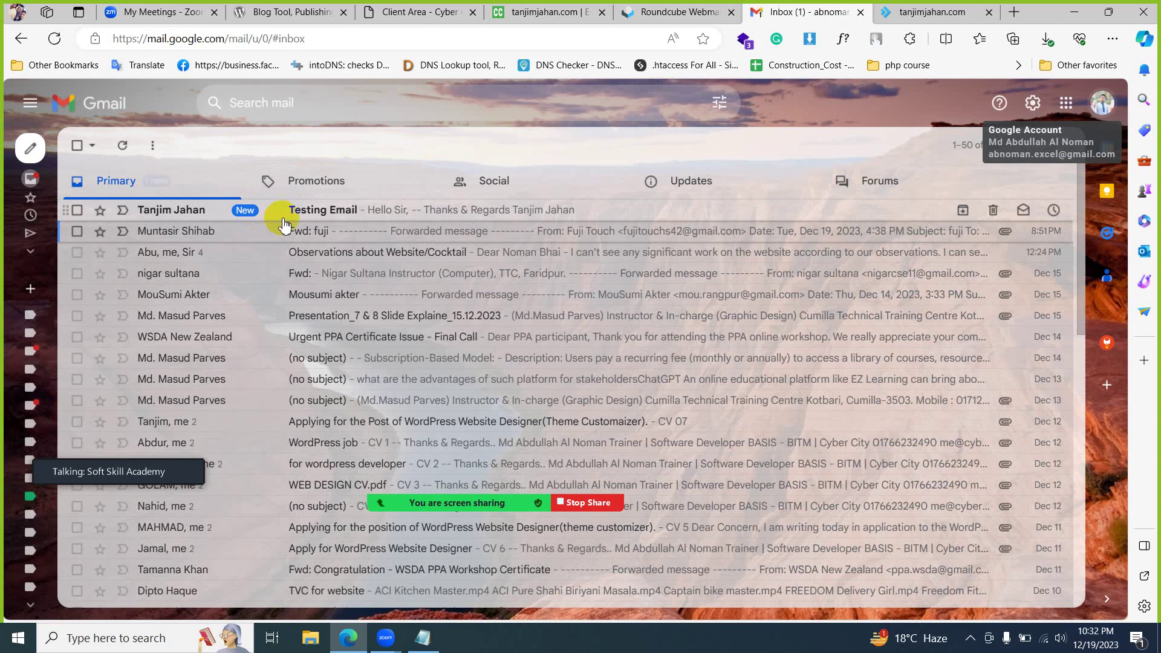
- Open the Testing Email in Gmail, send a 'Thank you' reply, and go back to the inbox
click(476, 211)
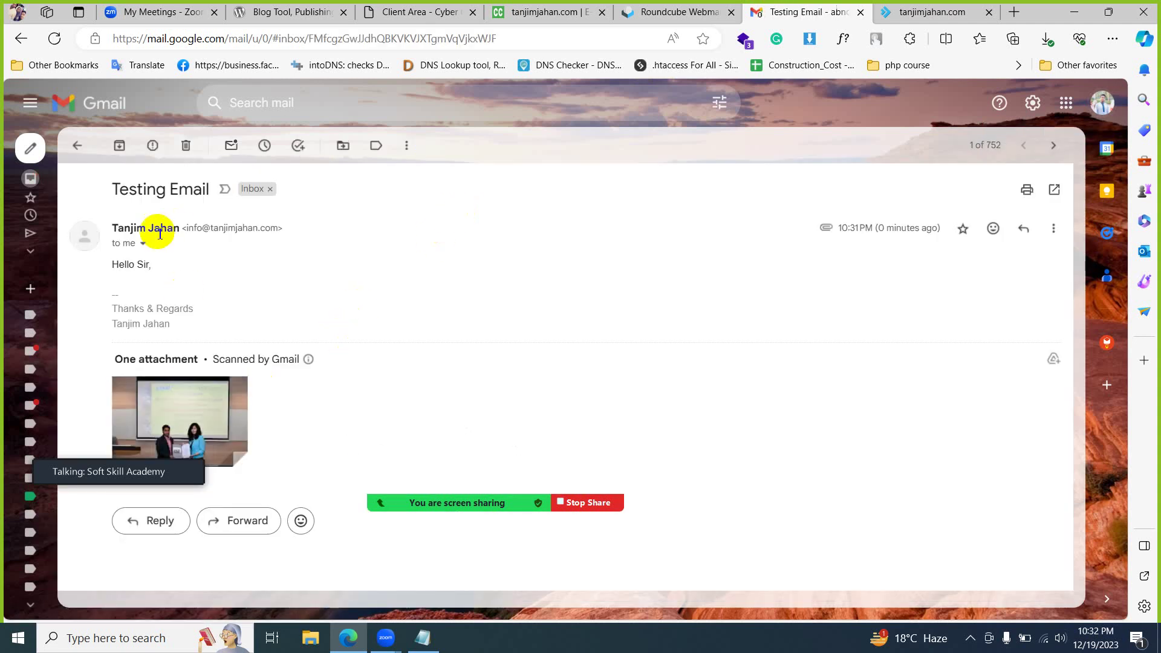
click(162, 521)
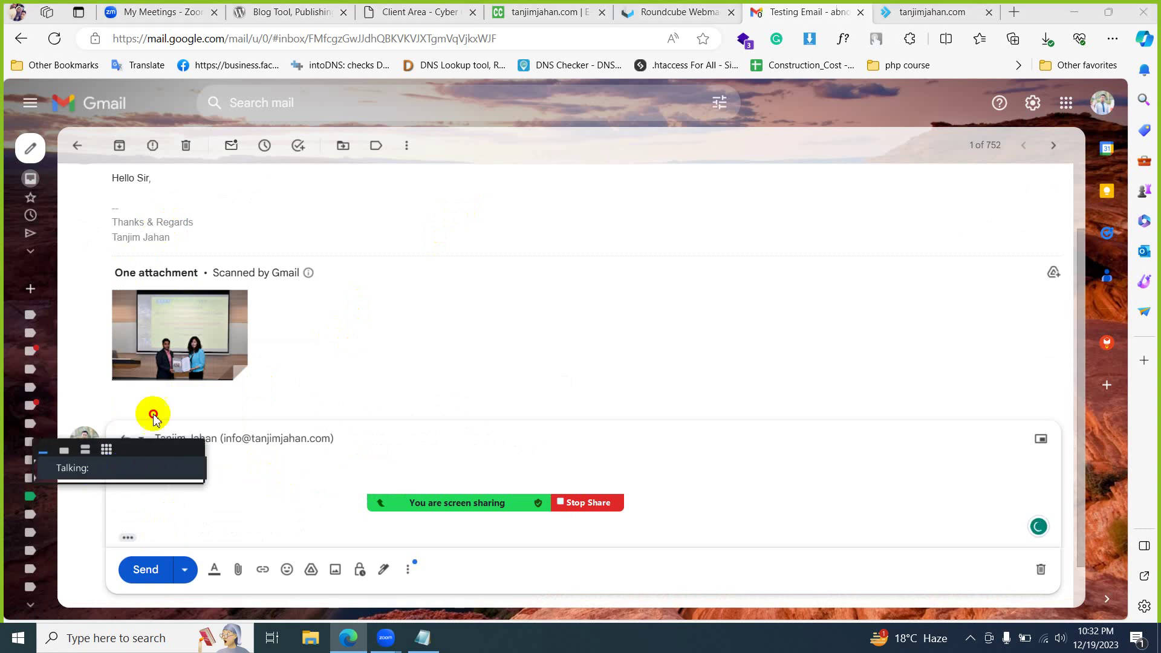
text(Thank you)
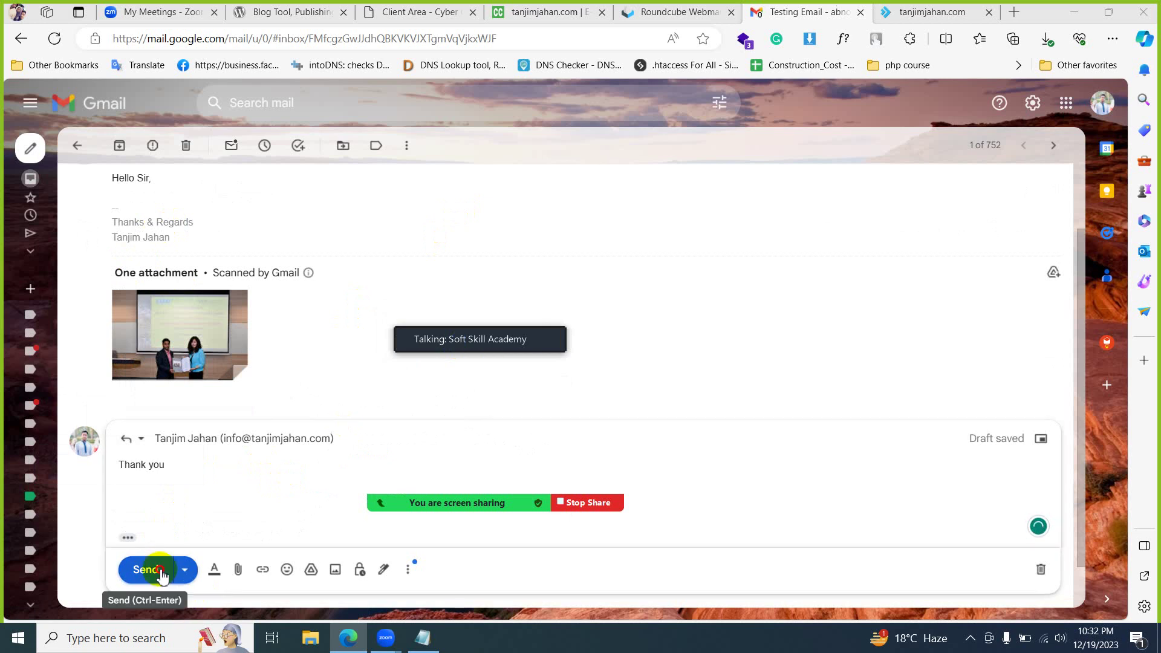
click(165, 575)
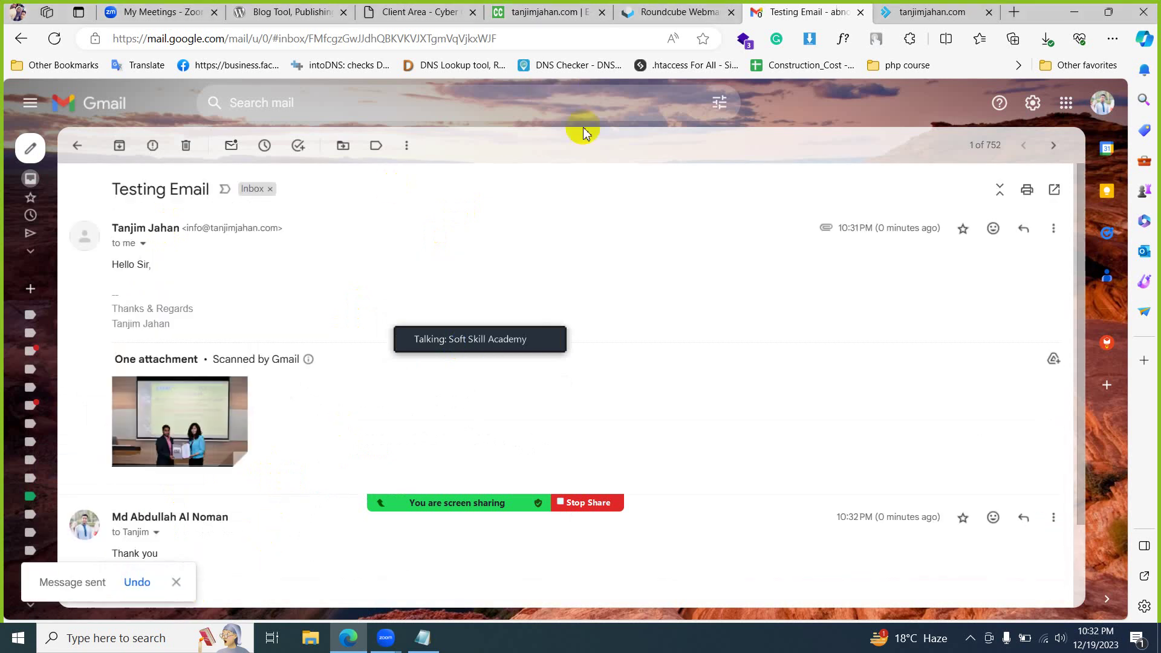
click(77, 146)
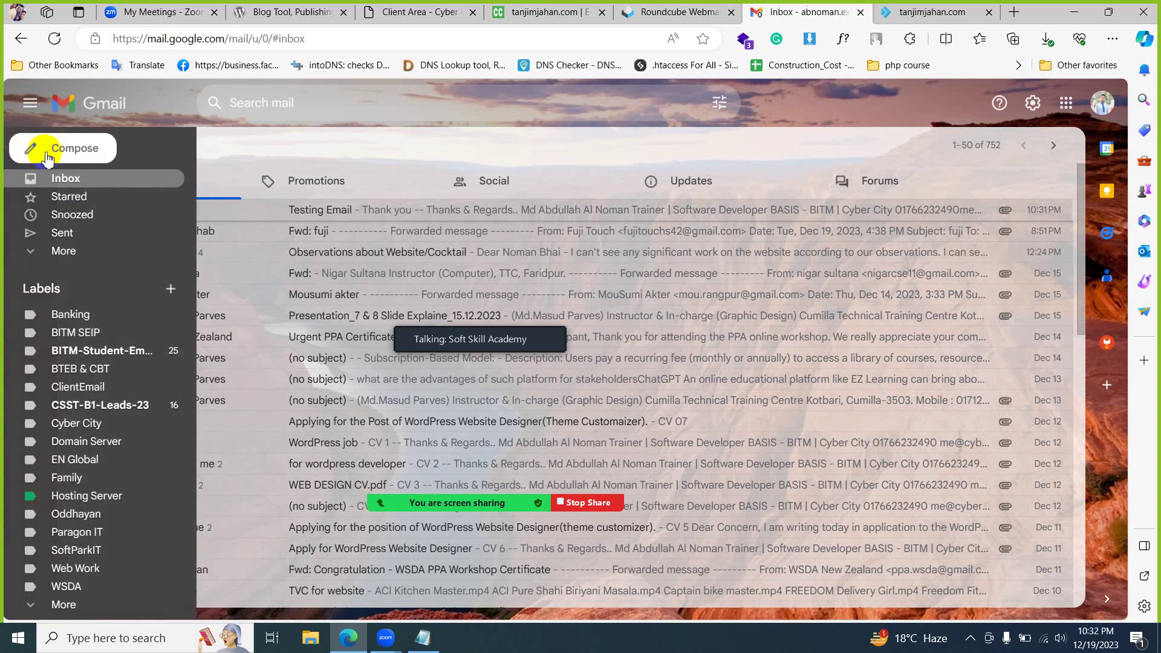
- From Gmail, send 'Demo Email' with body 'Hello its testing' to the info mailbox
click(77, 147)
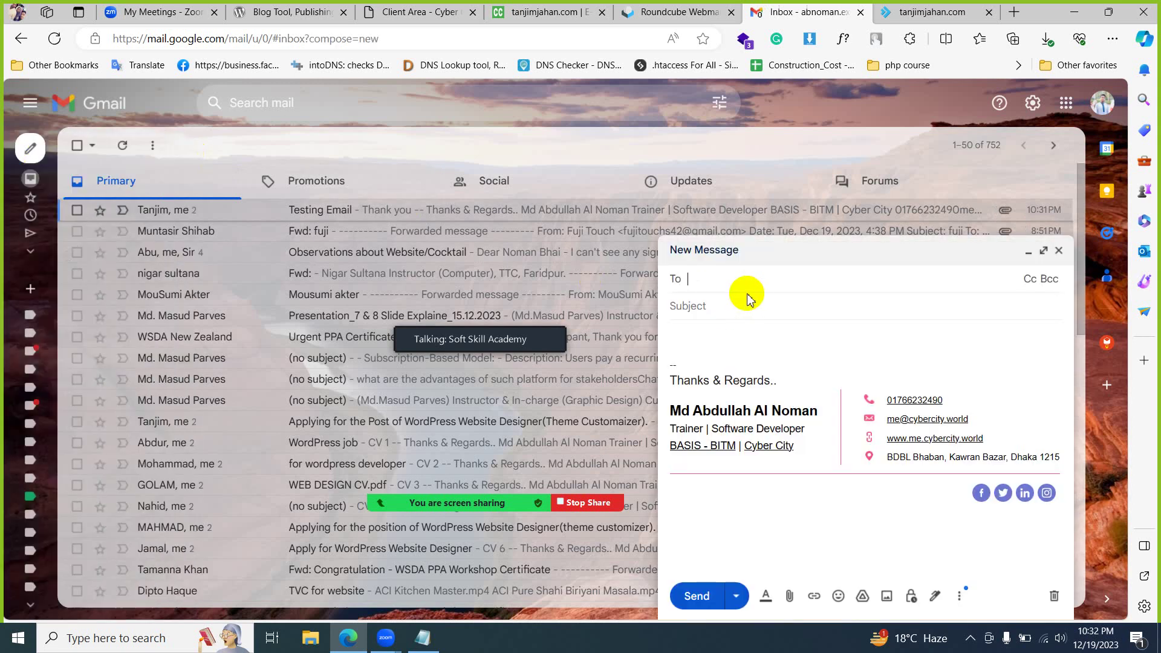
key(ctrl+v)
key(Tab)
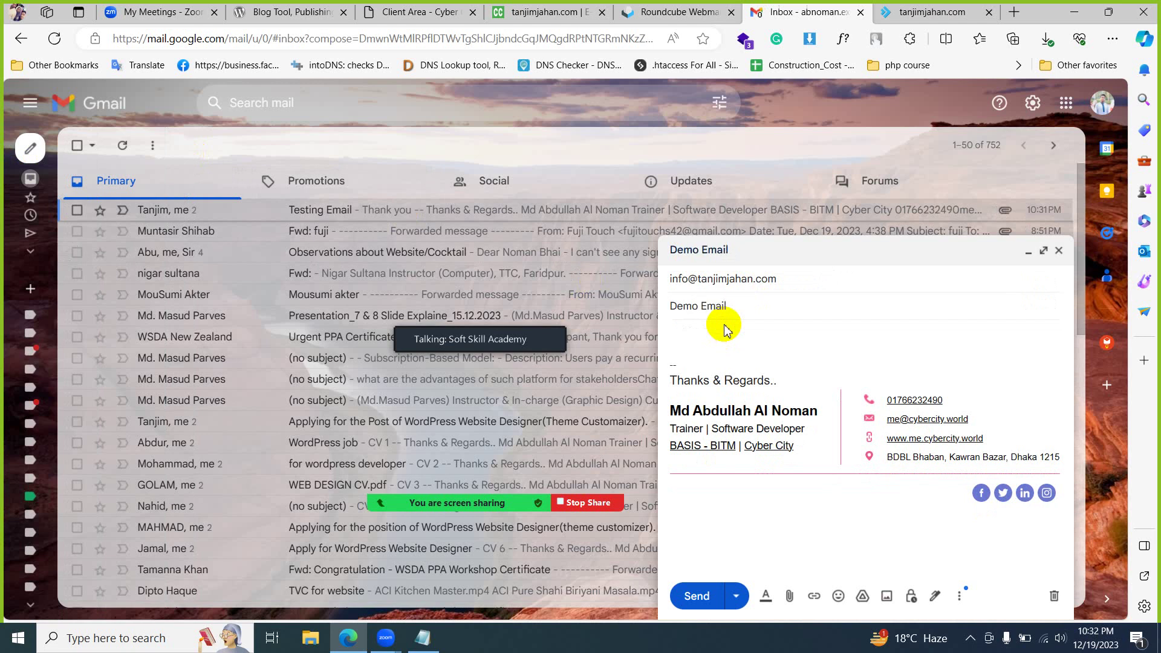
click(724, 332)
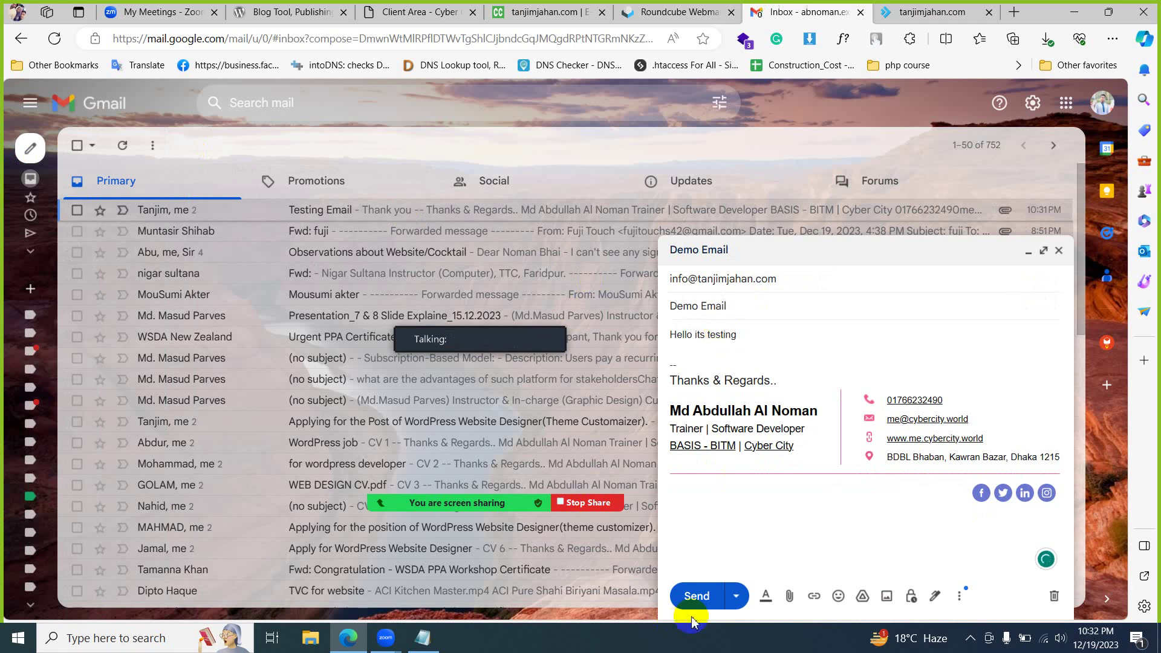
click(695, 595)
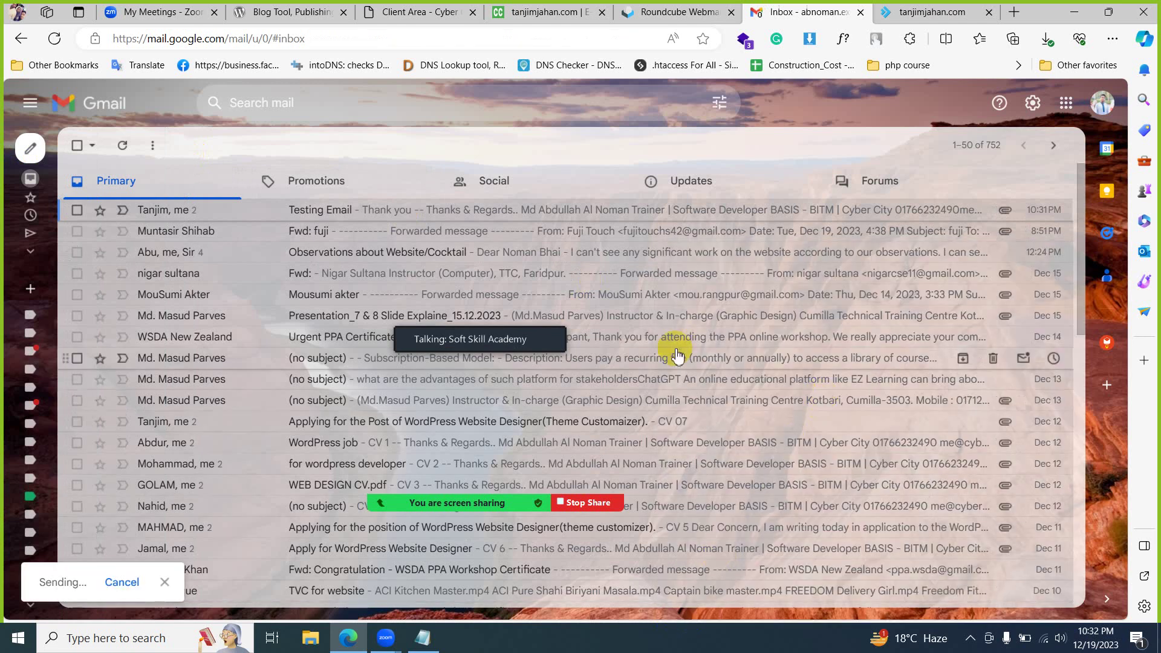
click(678, 9)
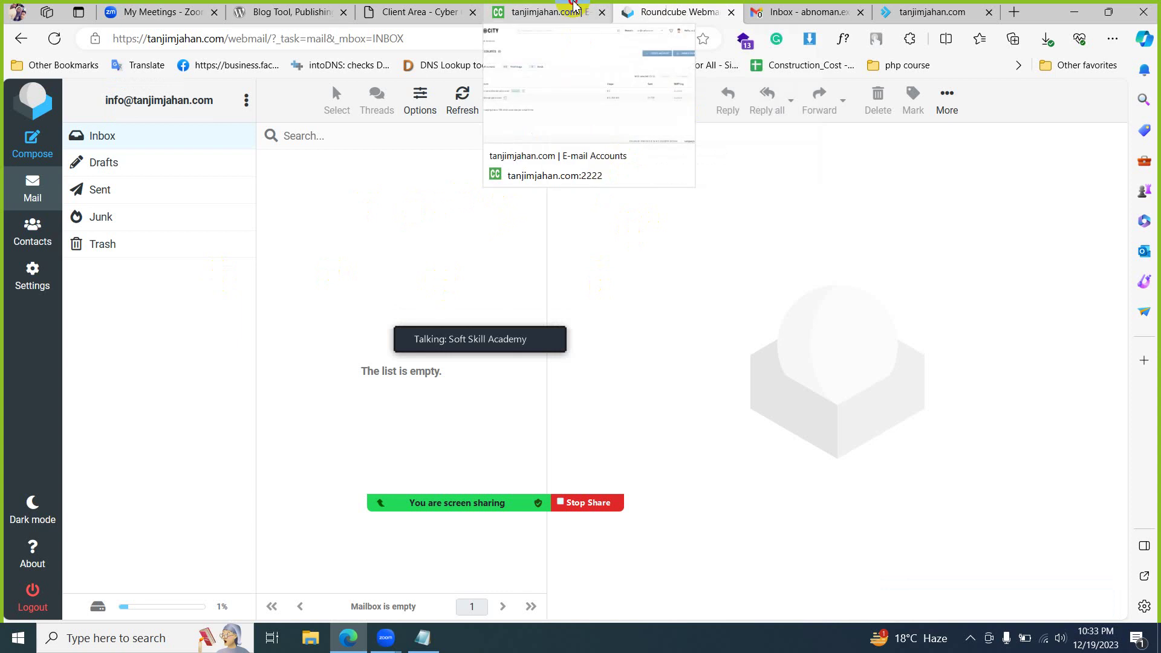
- Reload the Roundcube inbox, open the Re: Testing Email reply and allow its remote content
click(573, 7)
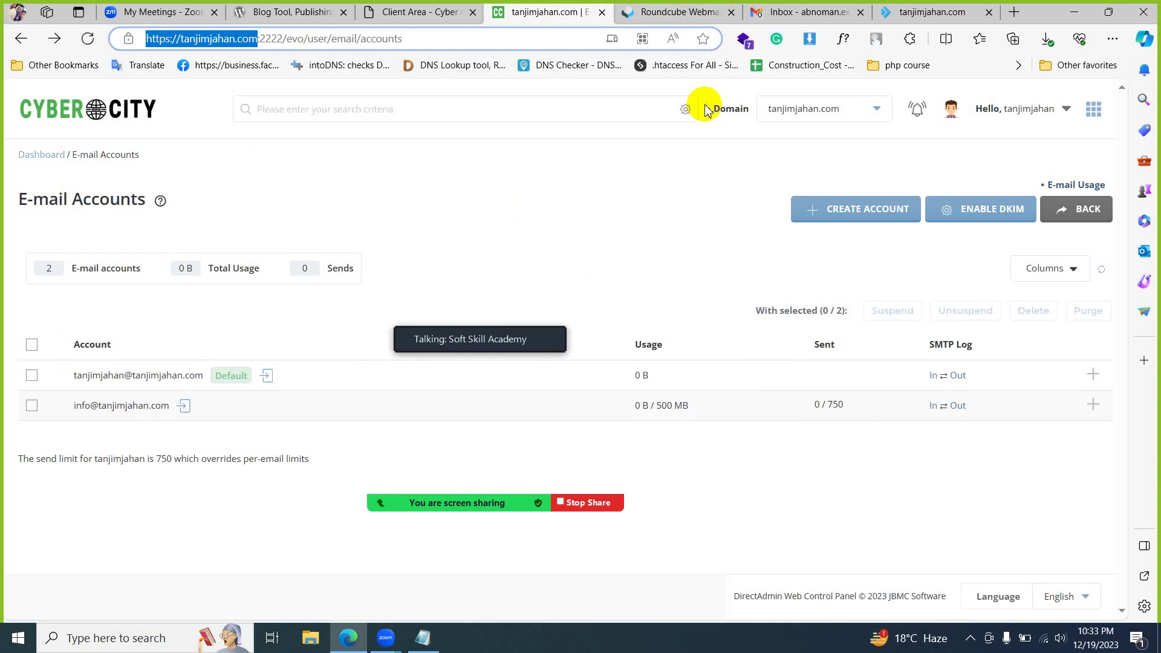
click(780, 12)
click(678, 12)
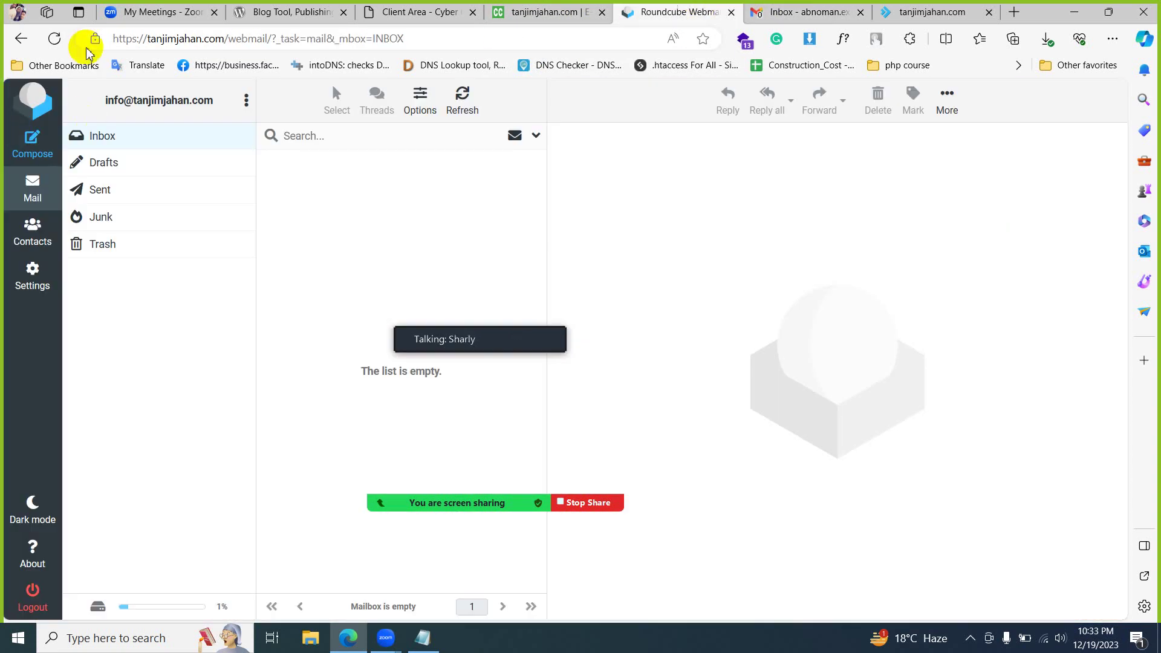
click(56, 39)
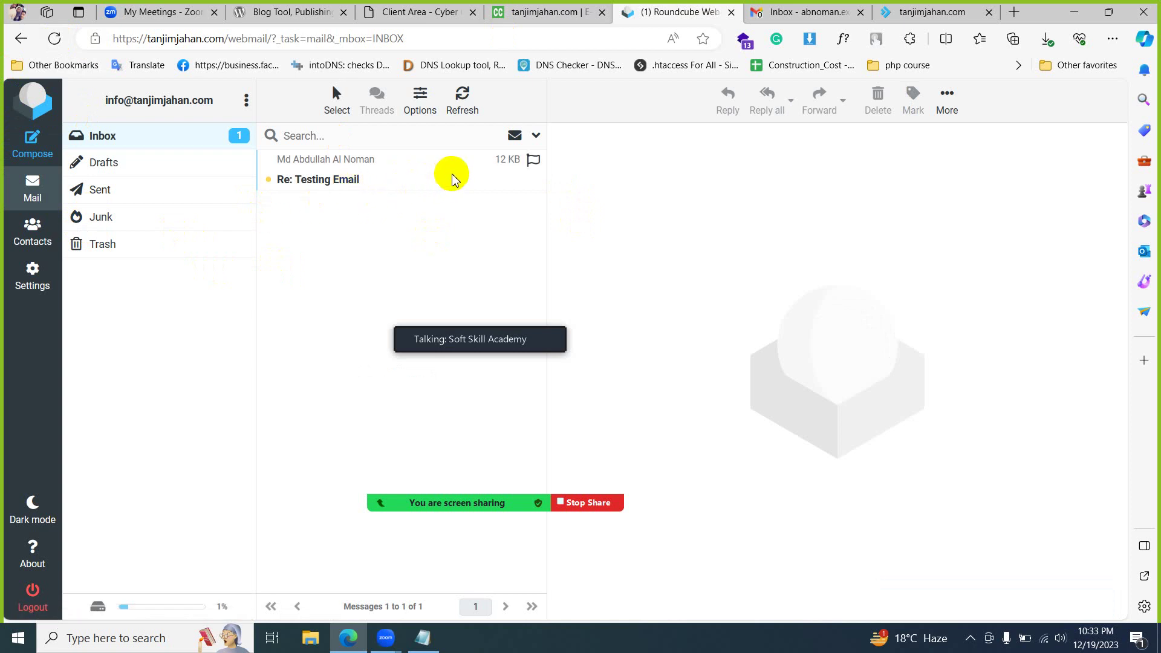
click(393, 176)
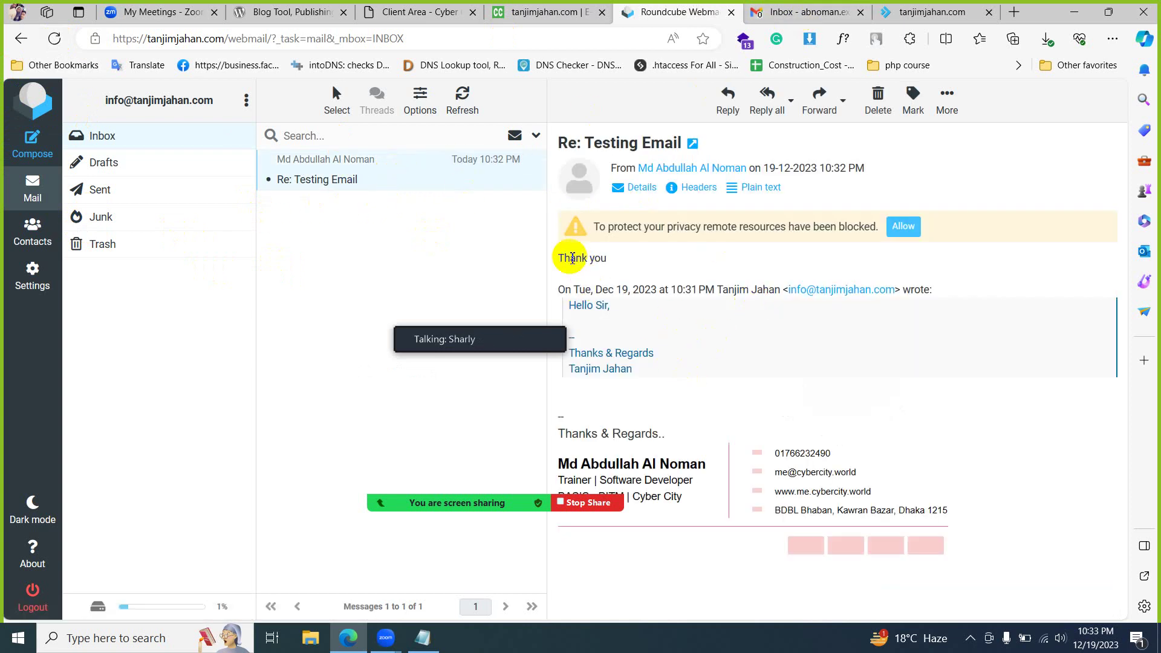
click(897, 227)
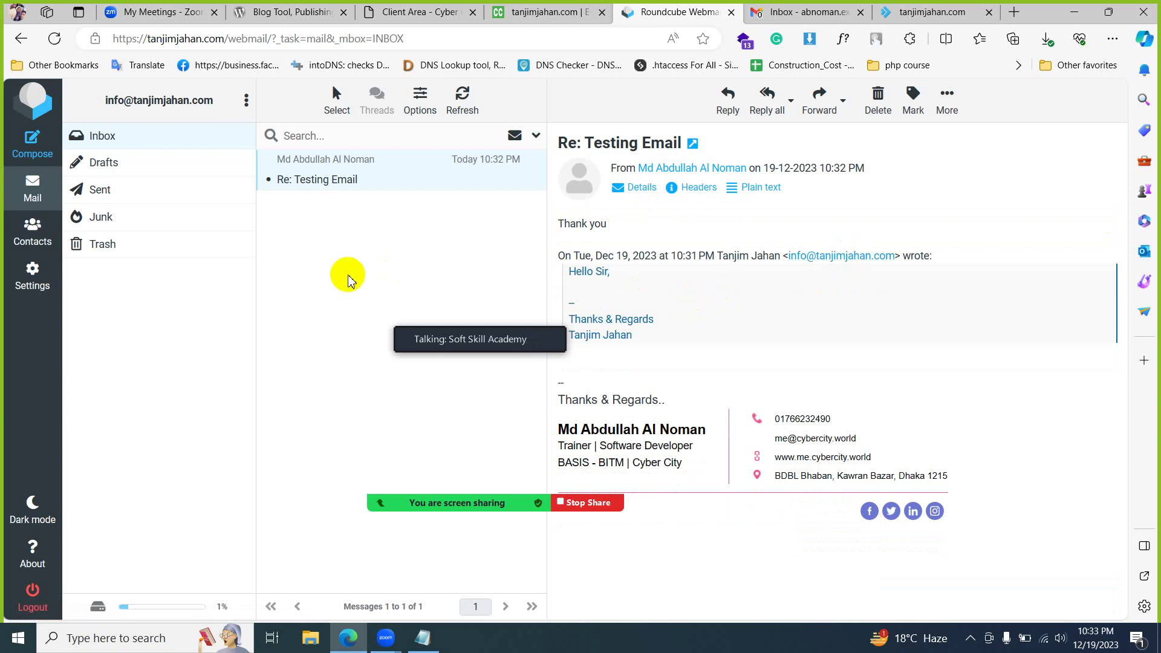
click(544, 12)
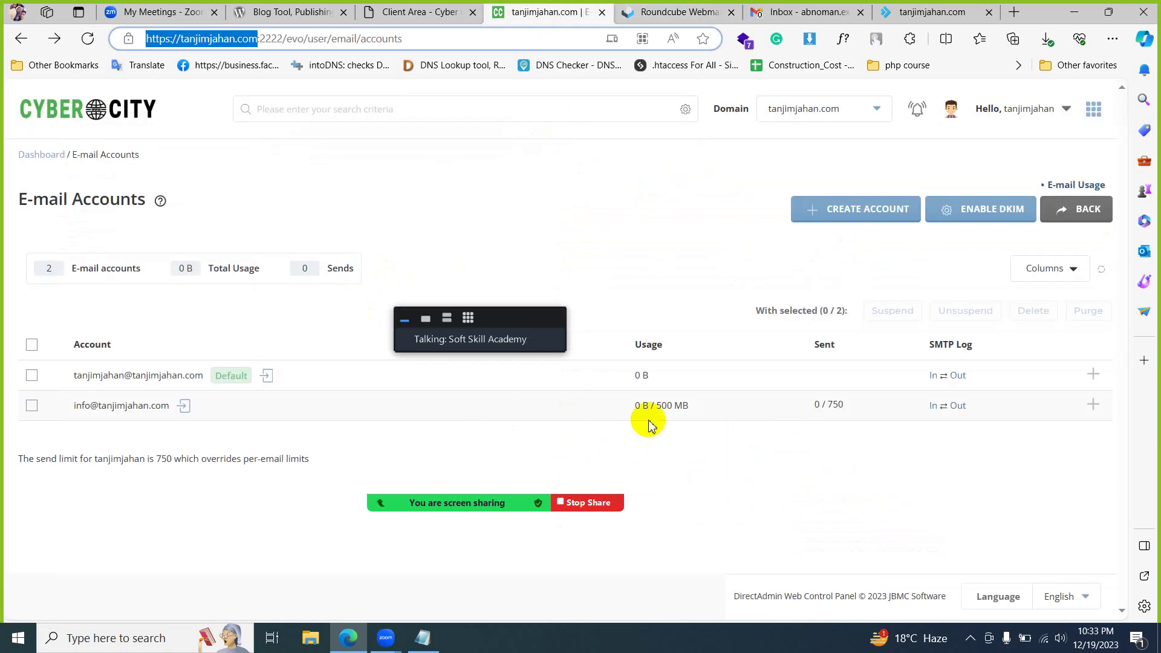
- Note the info mailbox's 500 MB quota, then open the sent Testing Email and its 4.8 MB attachment
drag(656, 406, 689, 407)
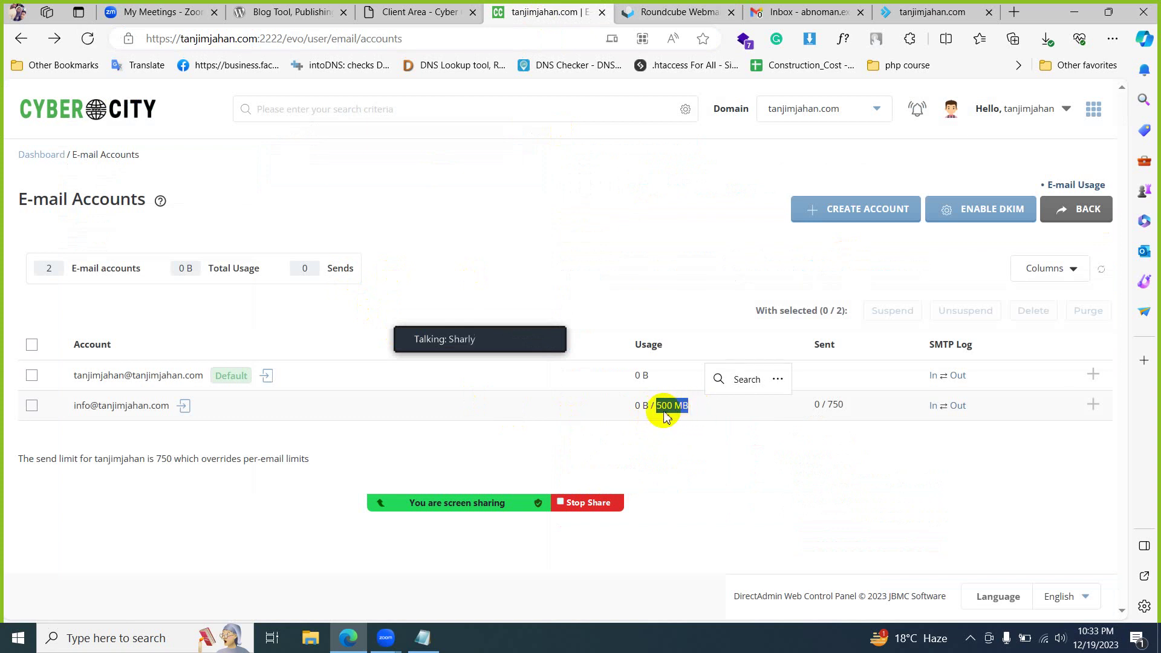
click(662, 11)
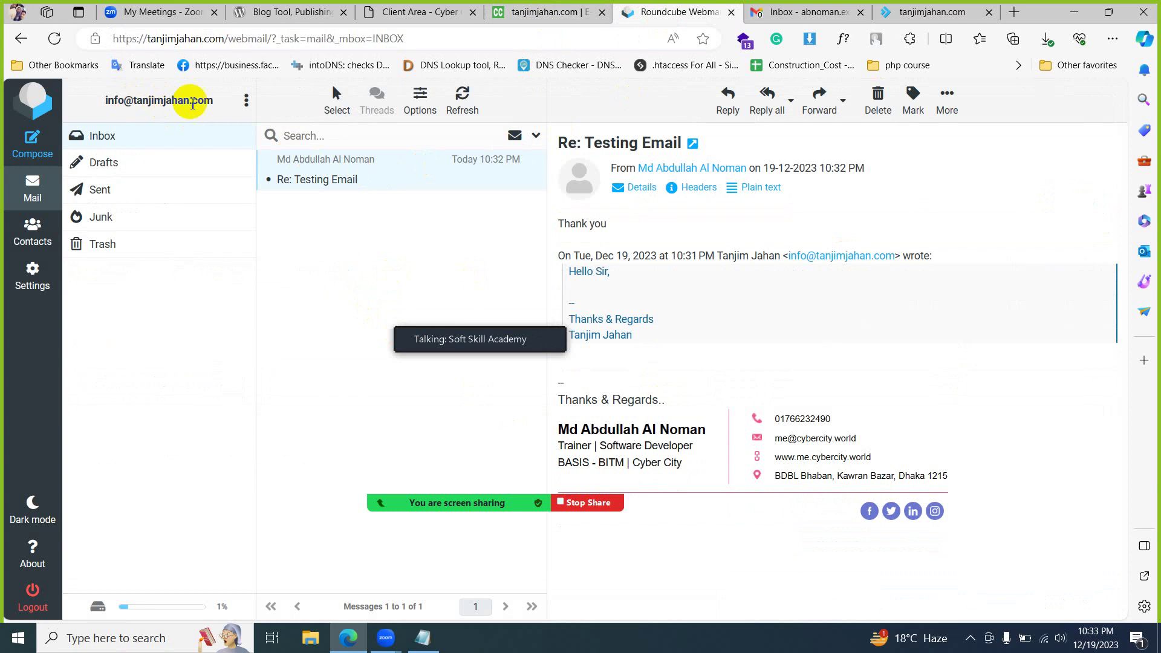
click(150, 194)
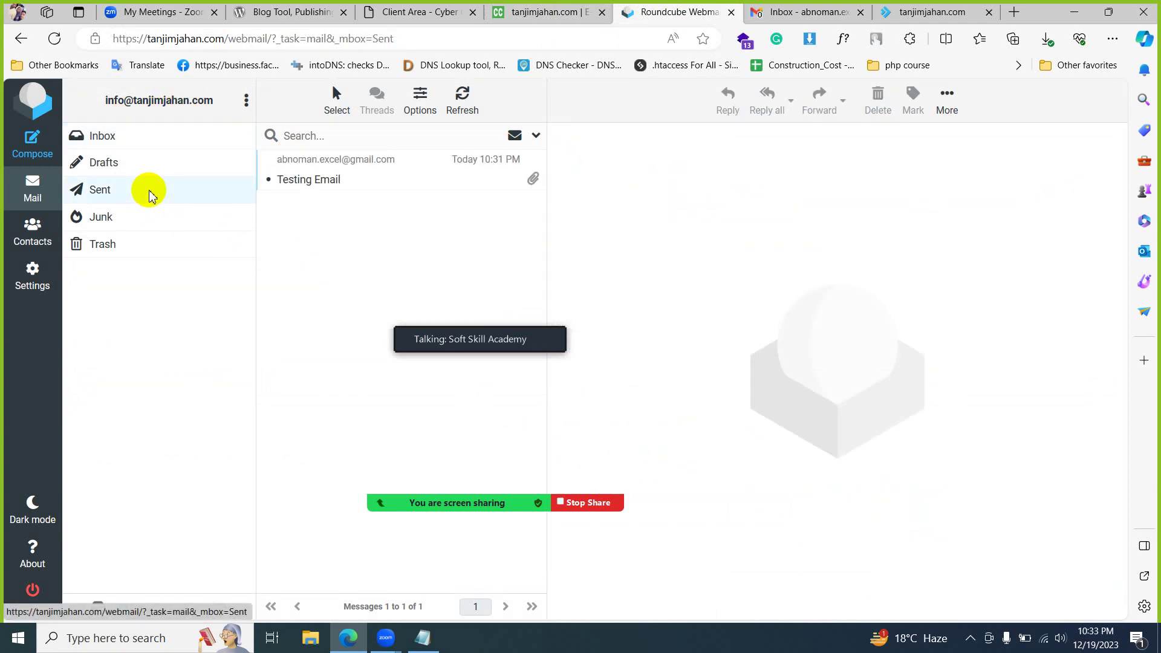
click(393, 181)
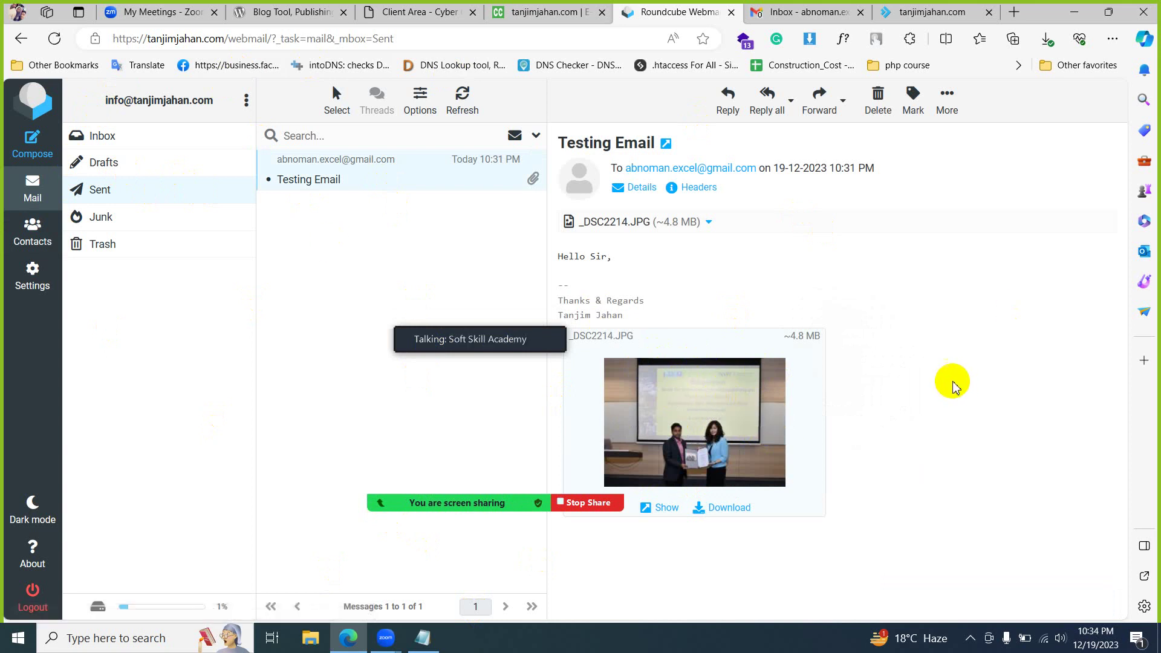
drag(791, 336, 815, 336)
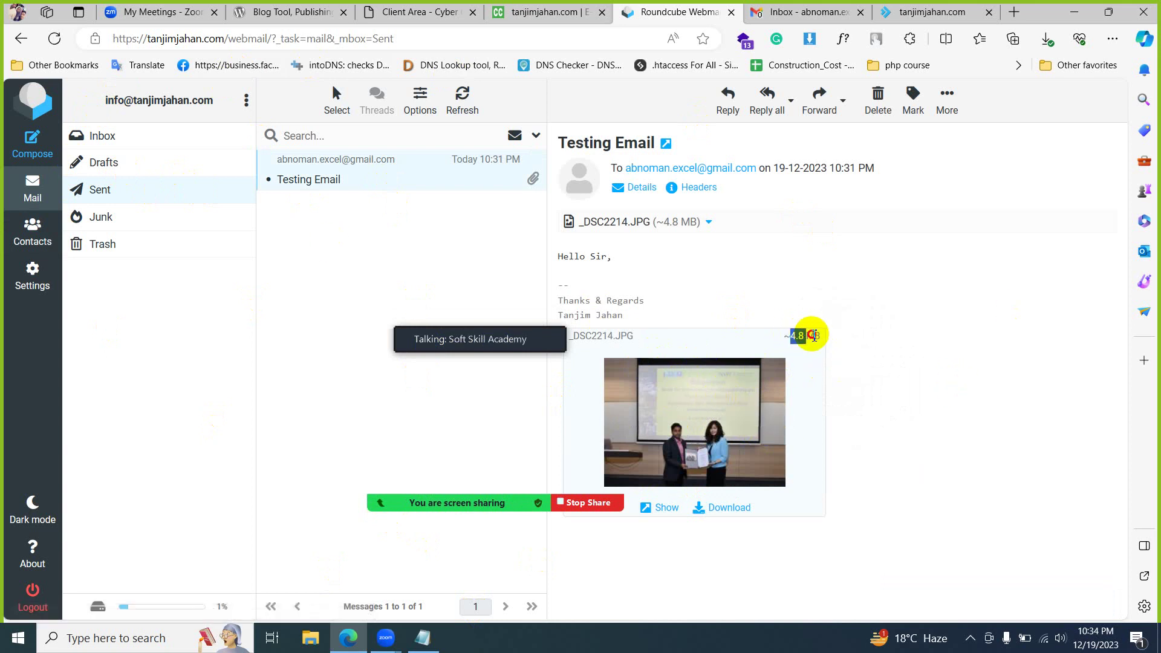
- Reload DirectAdmin's E-mail Accounts page and confirm the info mailbox now uses 6.53 MB
click(549, 12)
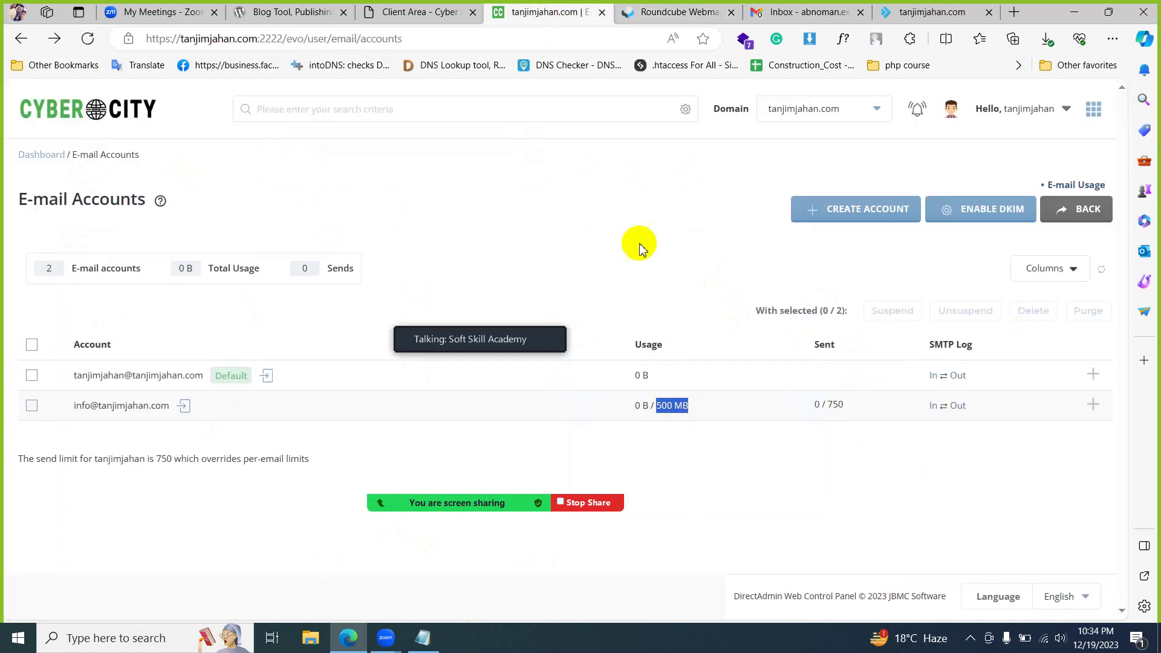
click(687, 12)
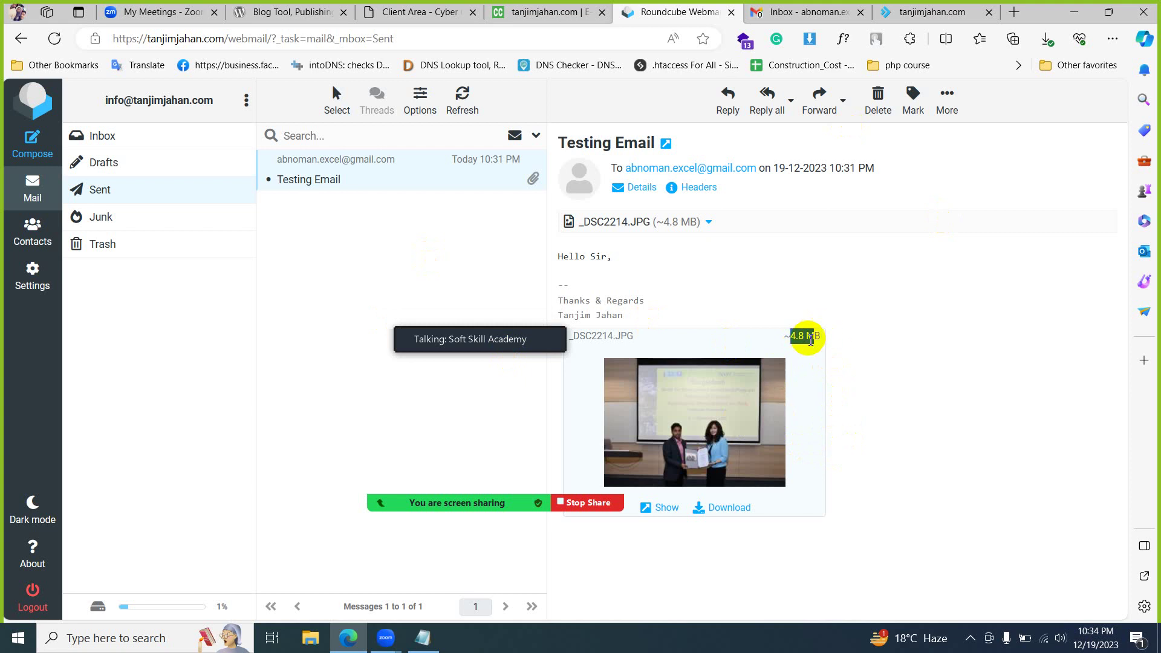
click(543, 9)
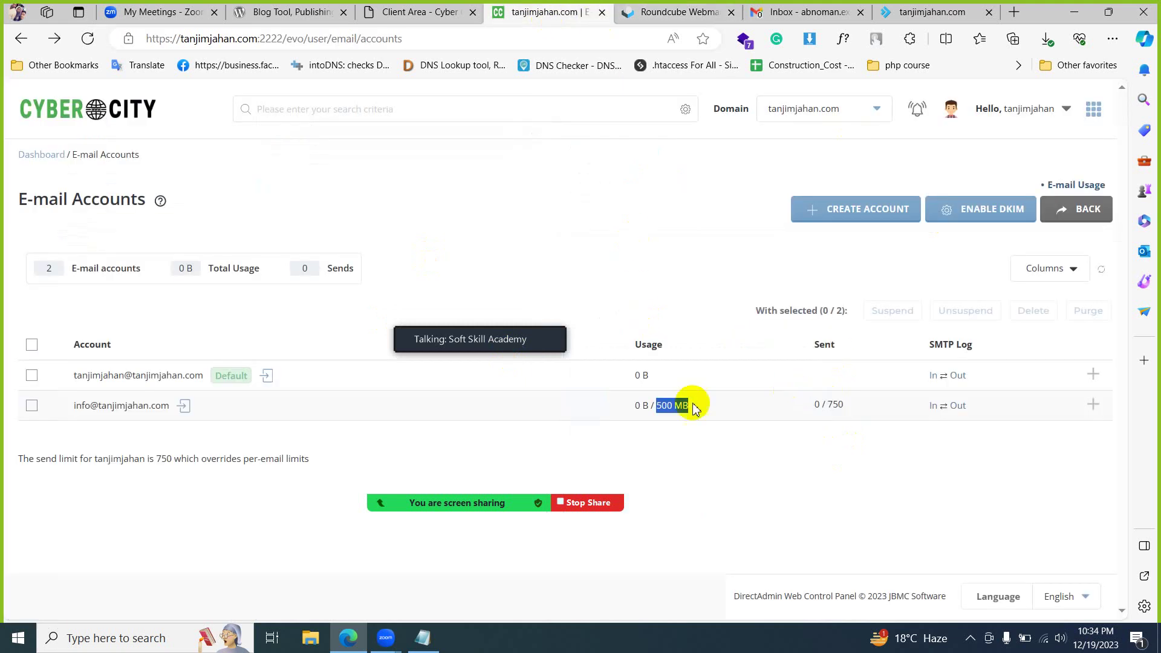
click(86, 40)
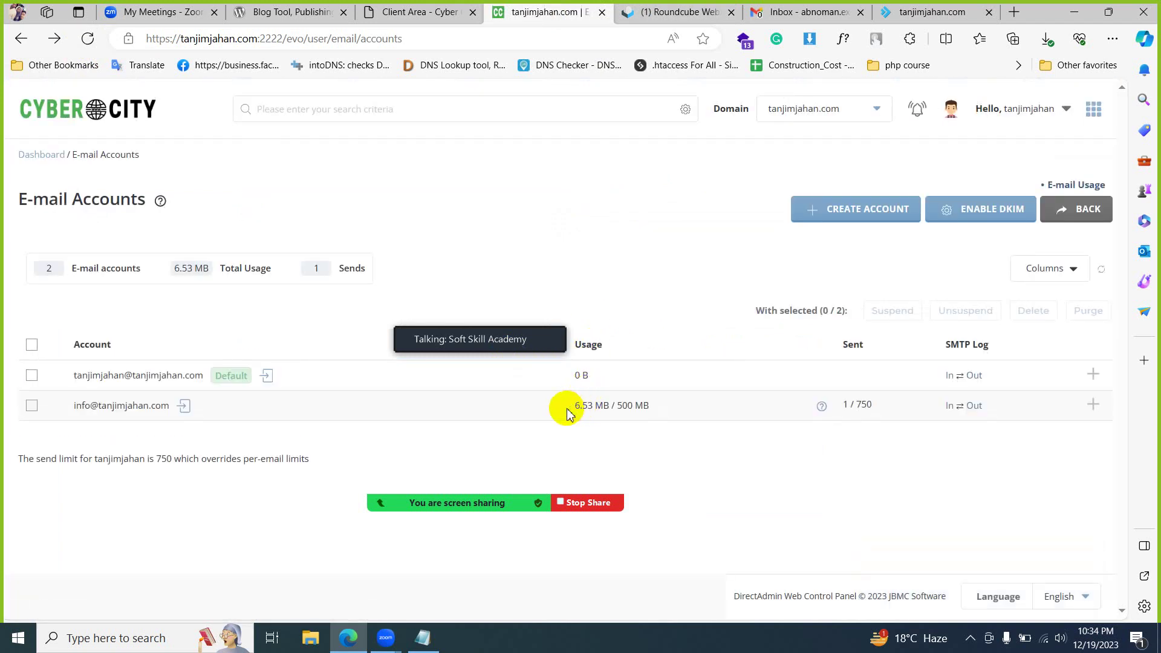
drag(576, 407, 610, 409)
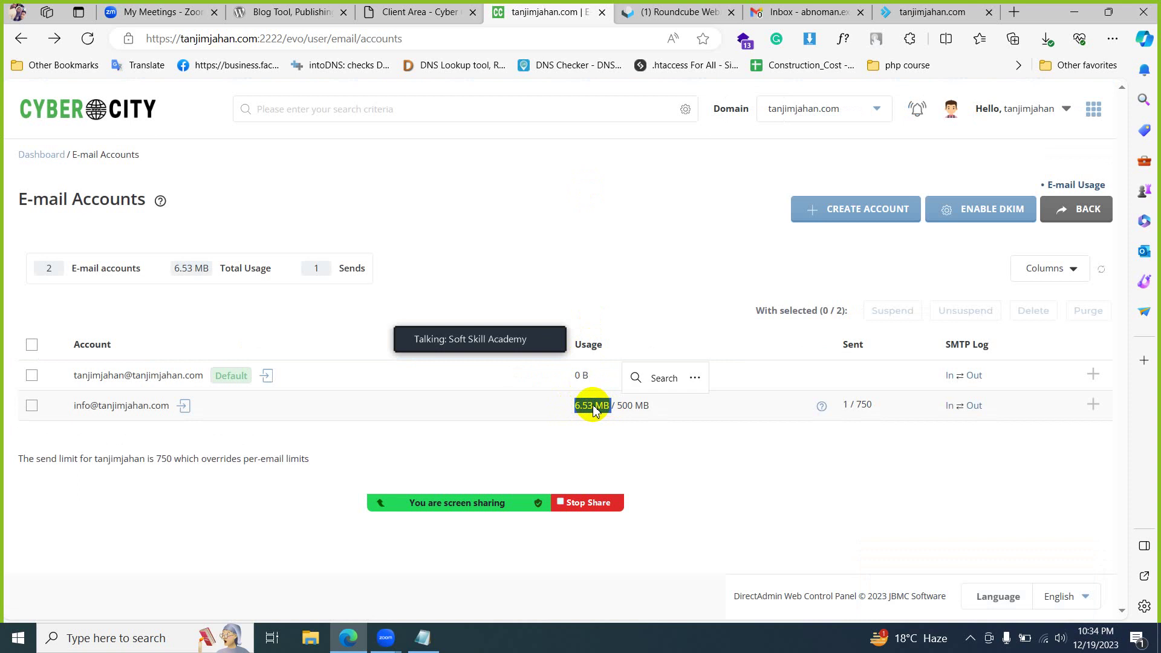
click(656, 434)
click(661, 9)
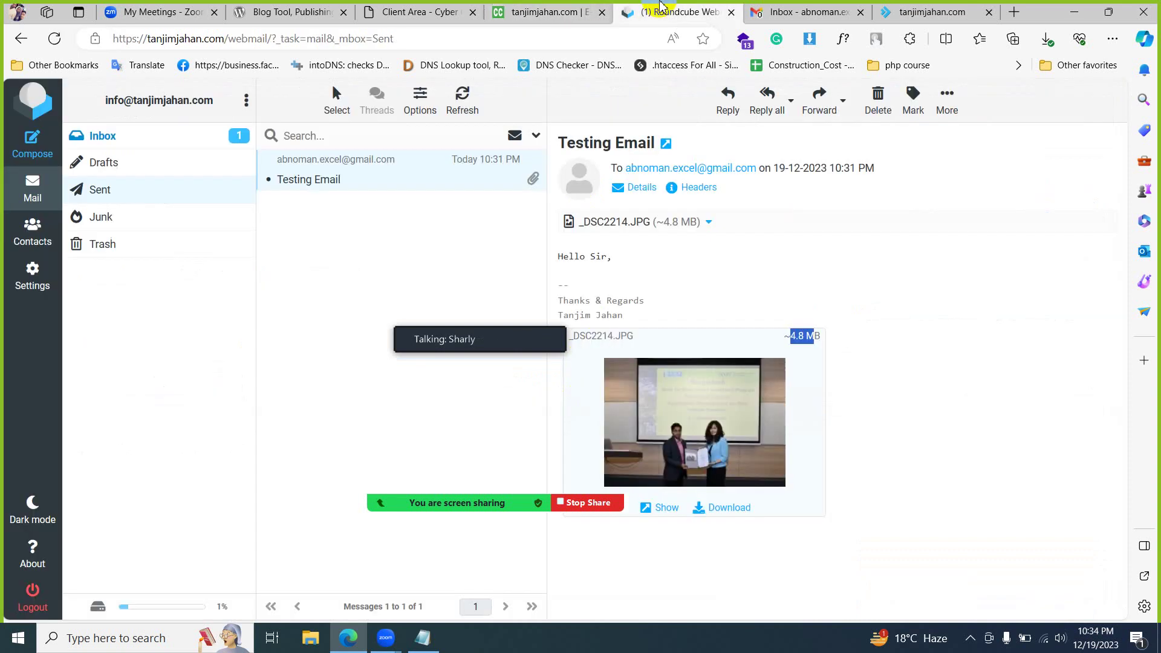
- Open the Demo Email in the Roundcube inbox and load its blocked remote images
click(166, 139)
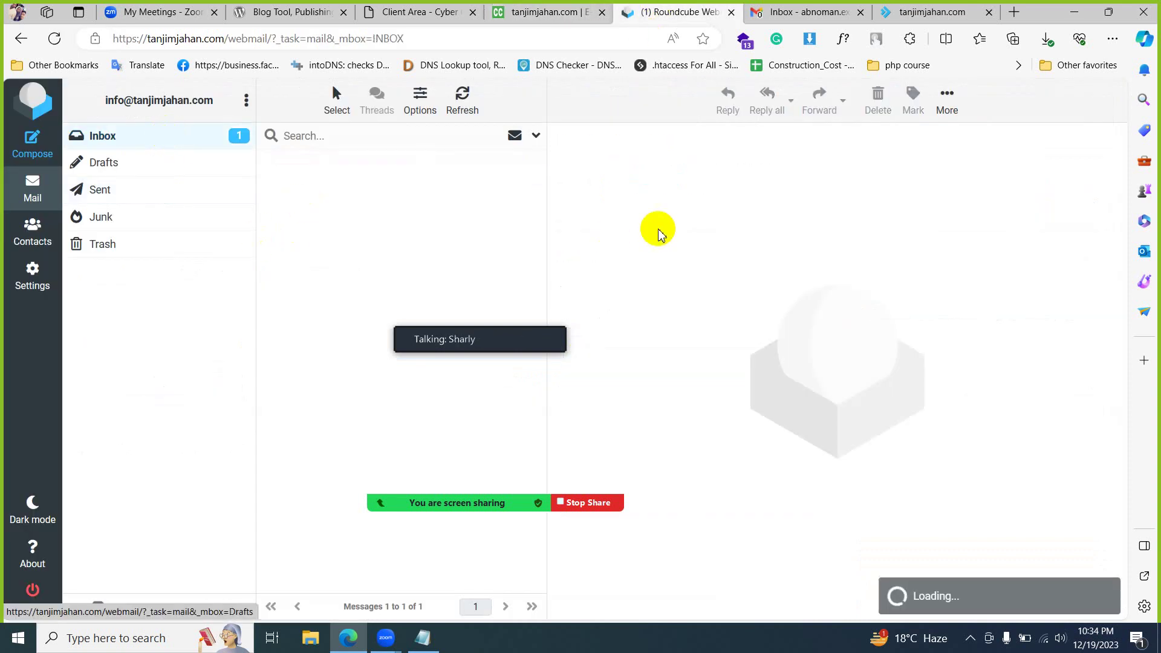
click(804, 12)
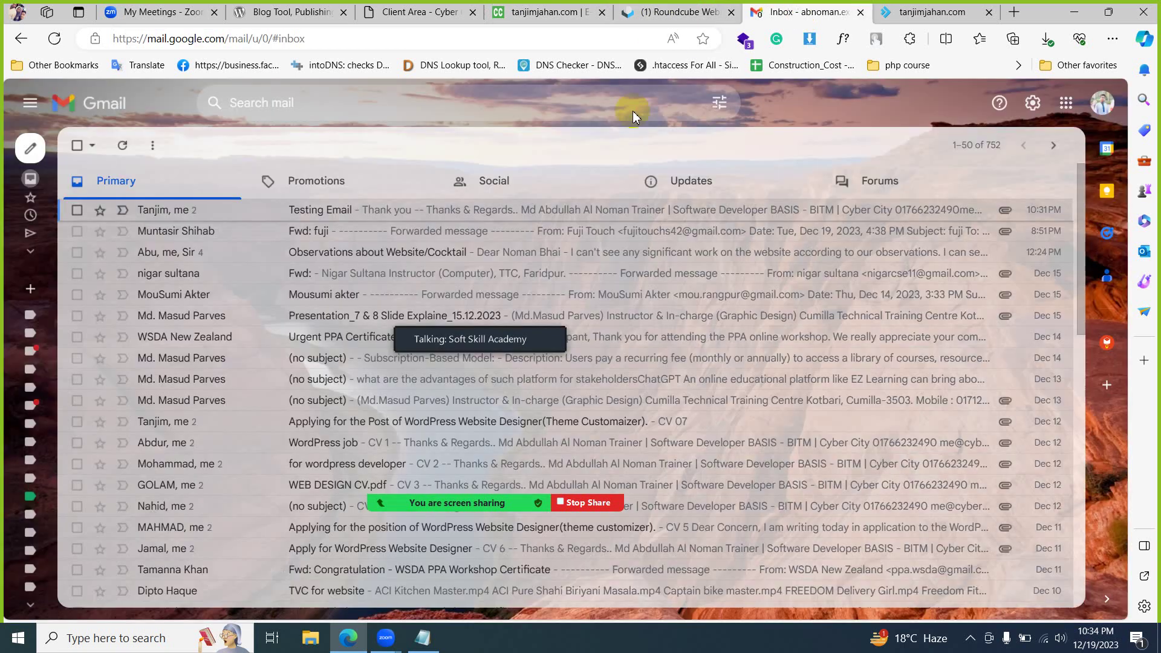
click(540, 12)
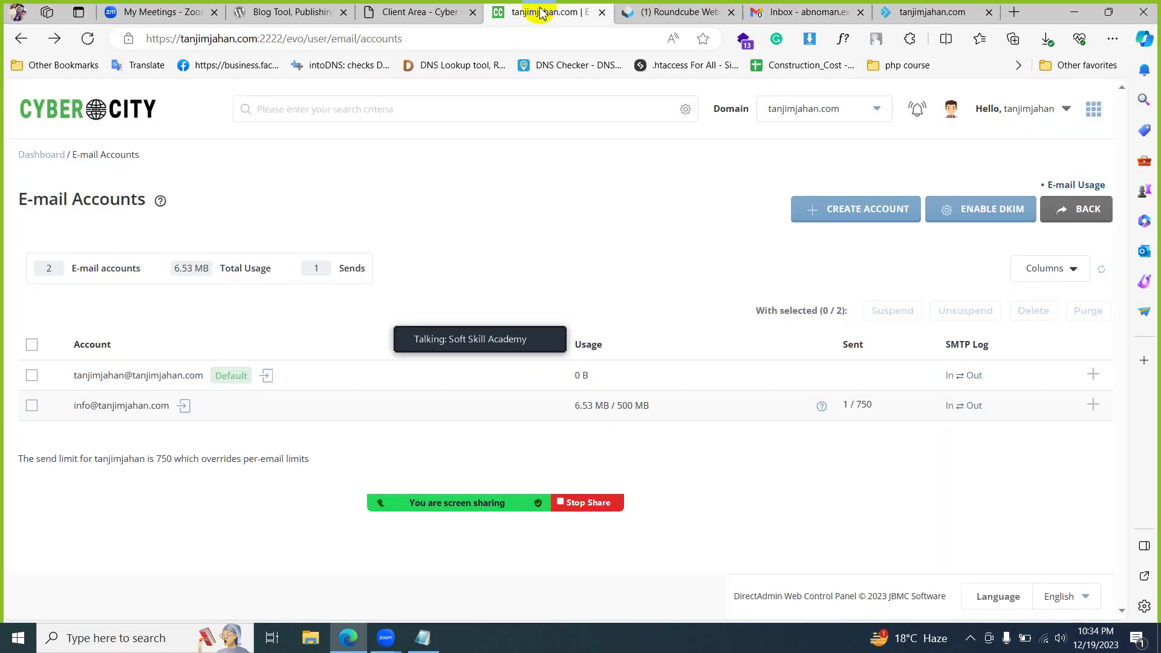
click(647, 11)
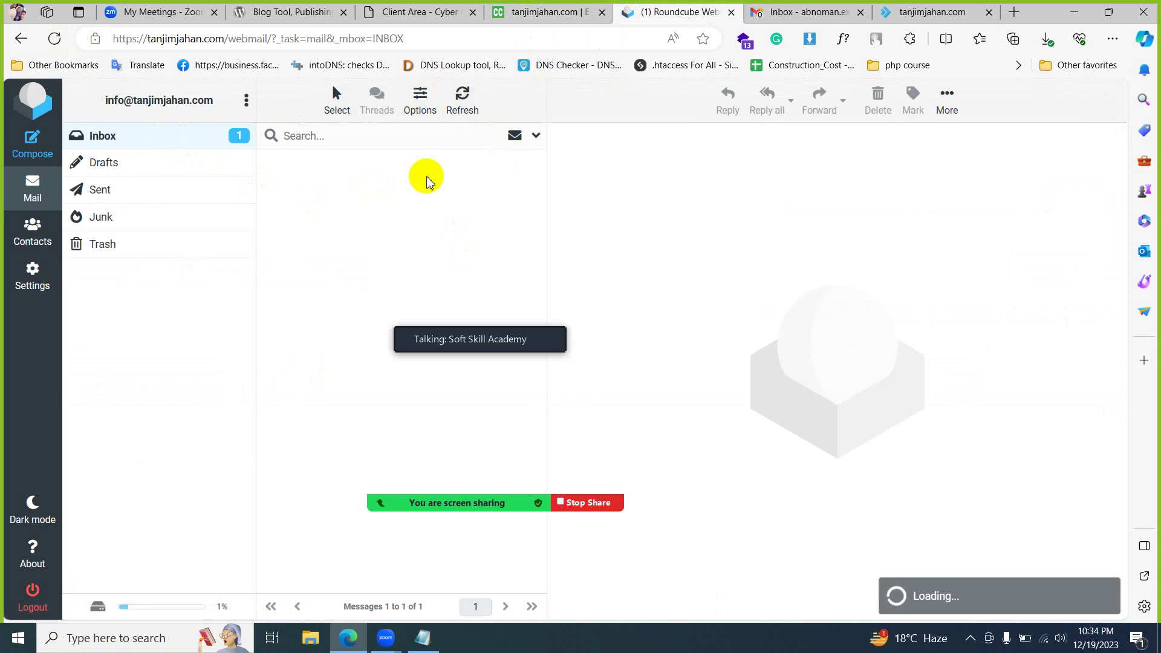
click(338, 183)
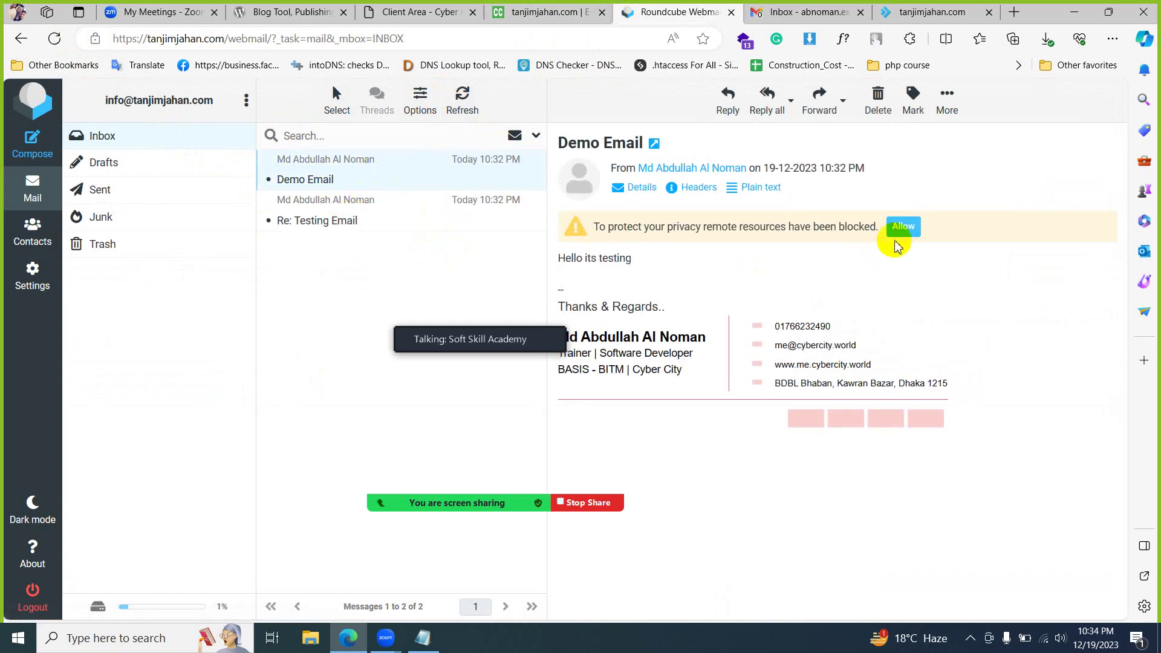
click(903, 226)
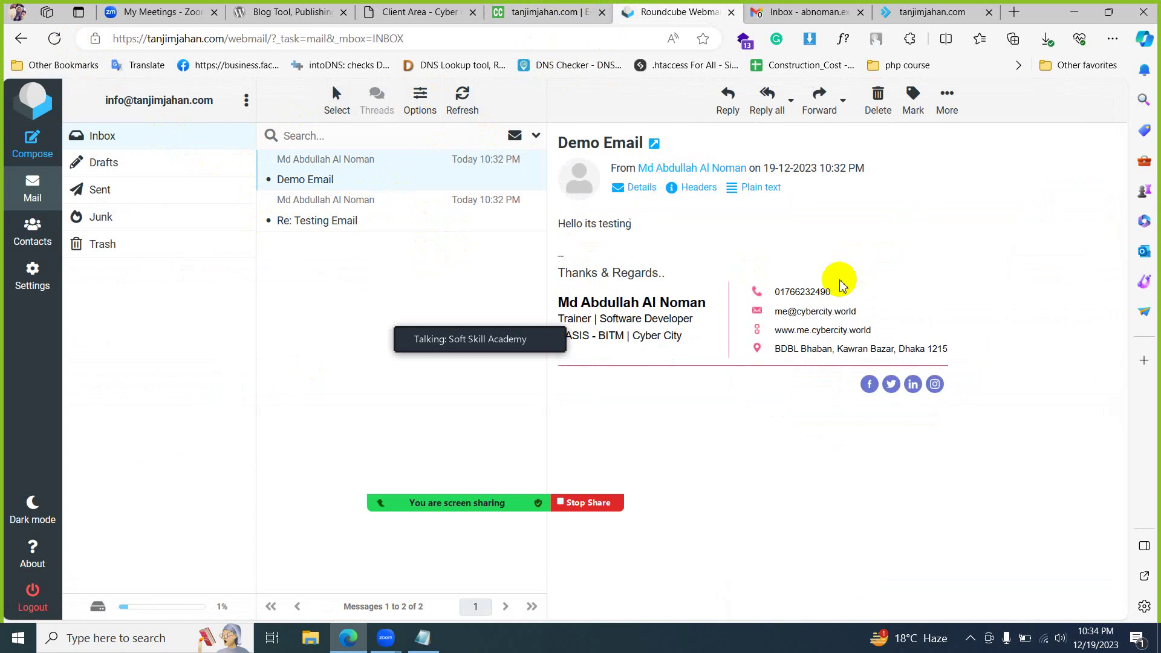
- Move the meeting panel off the message and return to the DirectAdmin mailbox list
click(518, 348)
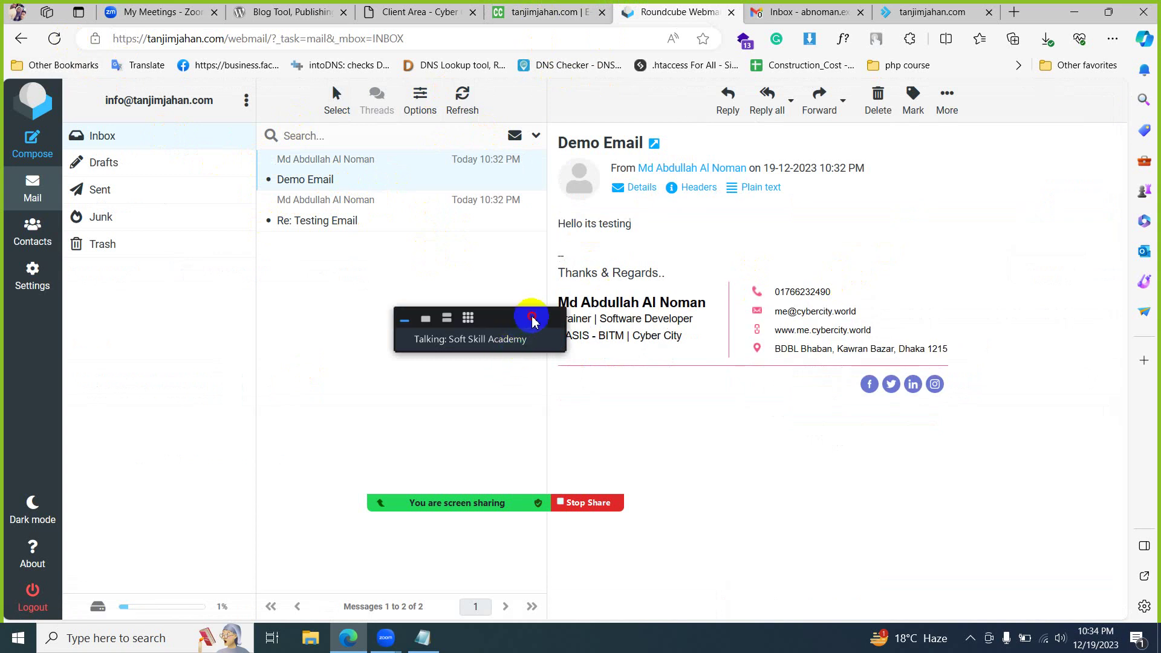
drag(532, 321, 390, 439)
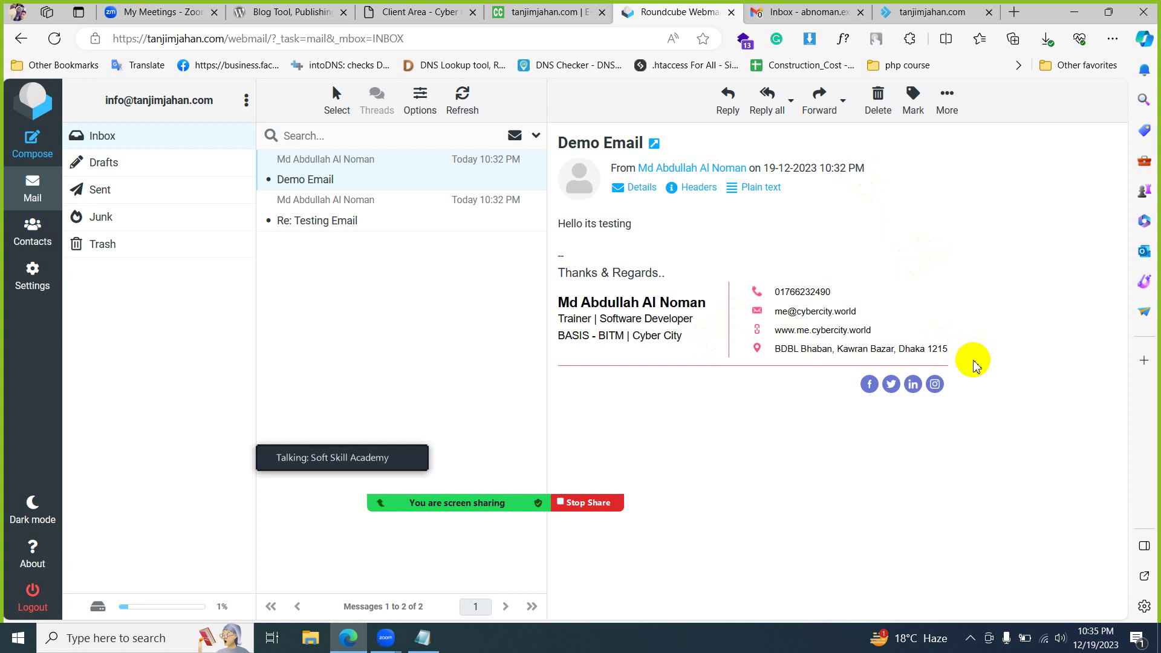
click(807, 12)
click(687, 12)
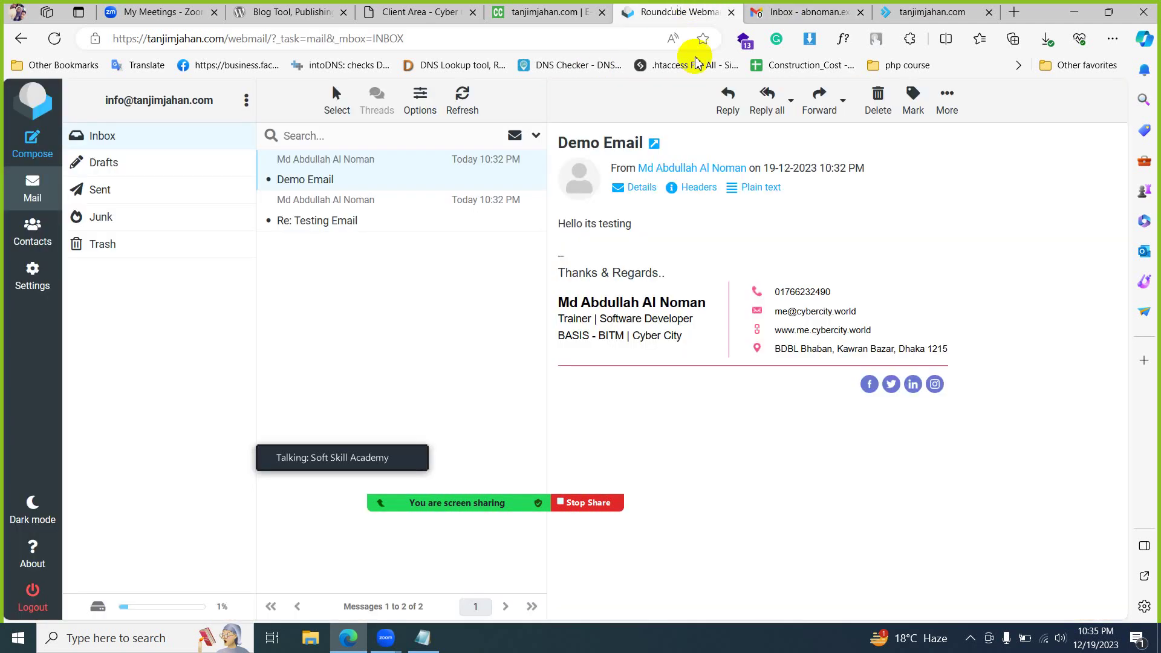
click(513, 12)
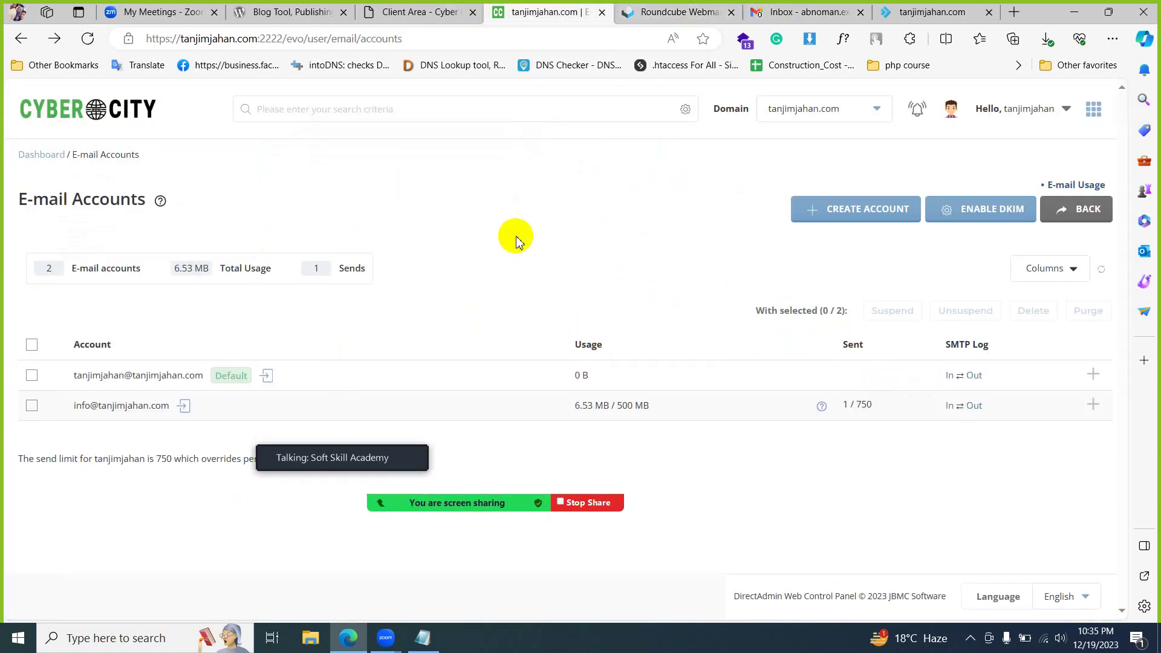
- Check the webmail, Gmail and DirectAdmin tabs, then go back to the DirectAdmin dashboard via the CyberCity logo
click(673, 14)
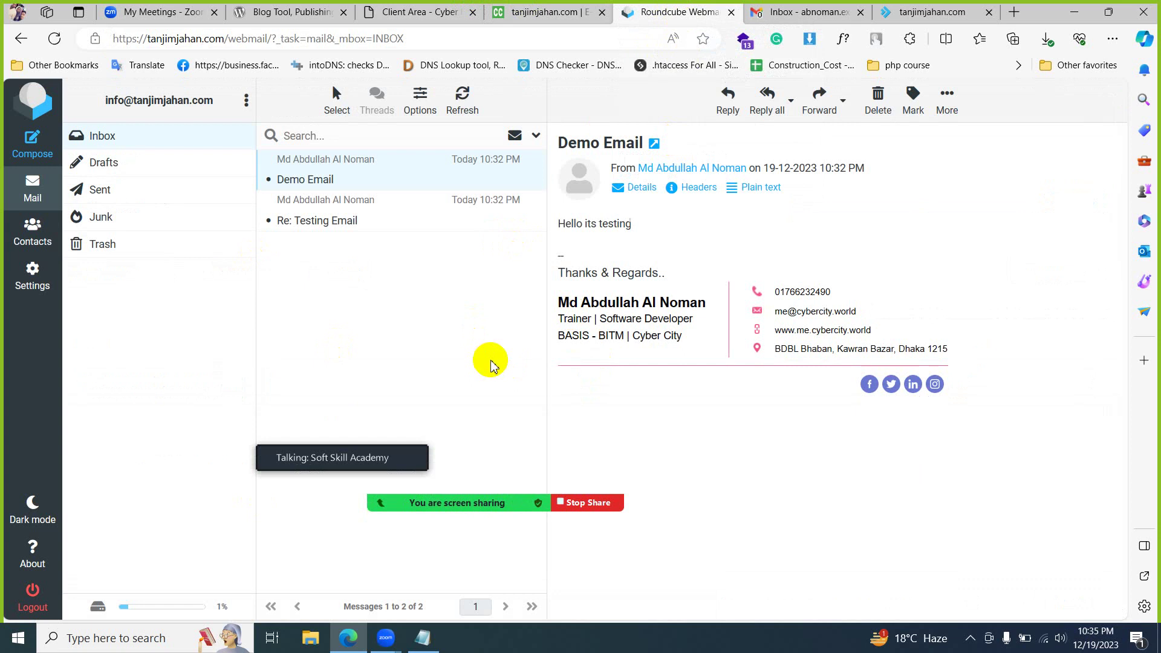
click(786, 12)
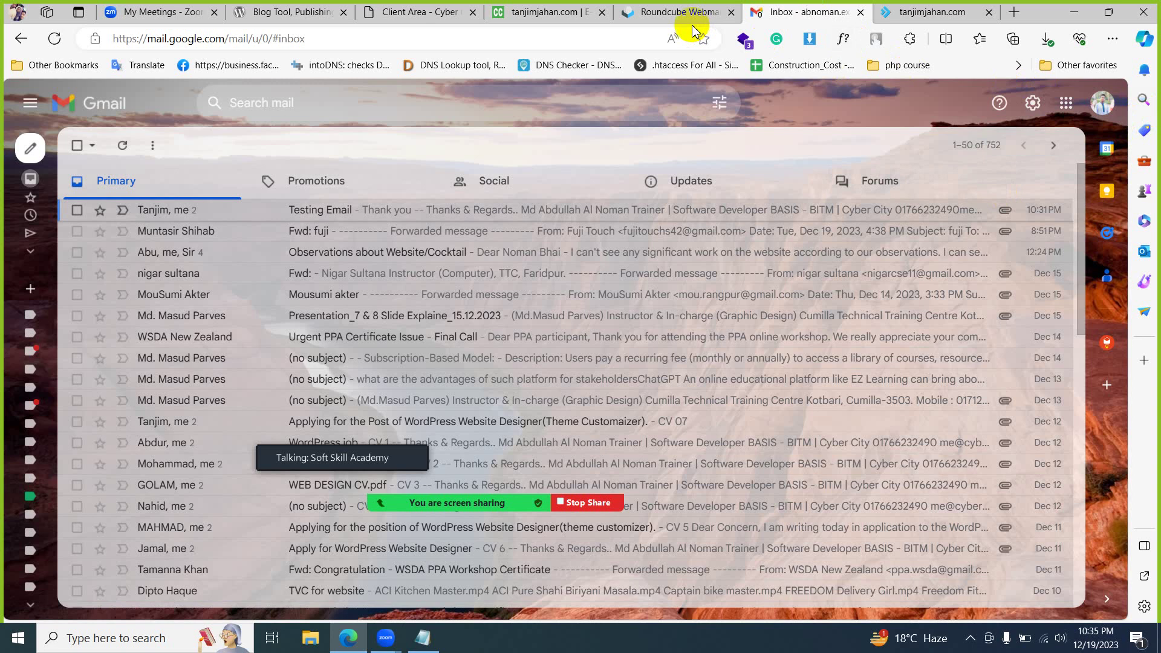
click(670, 15)
click(557, 23)
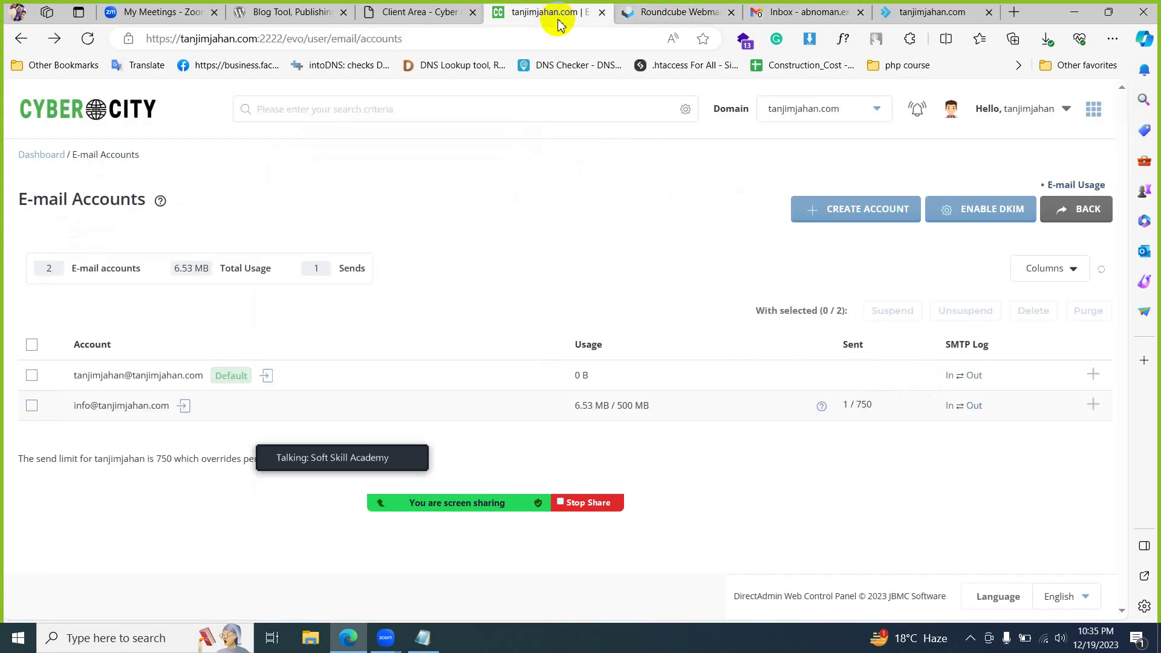
click(632, 13)
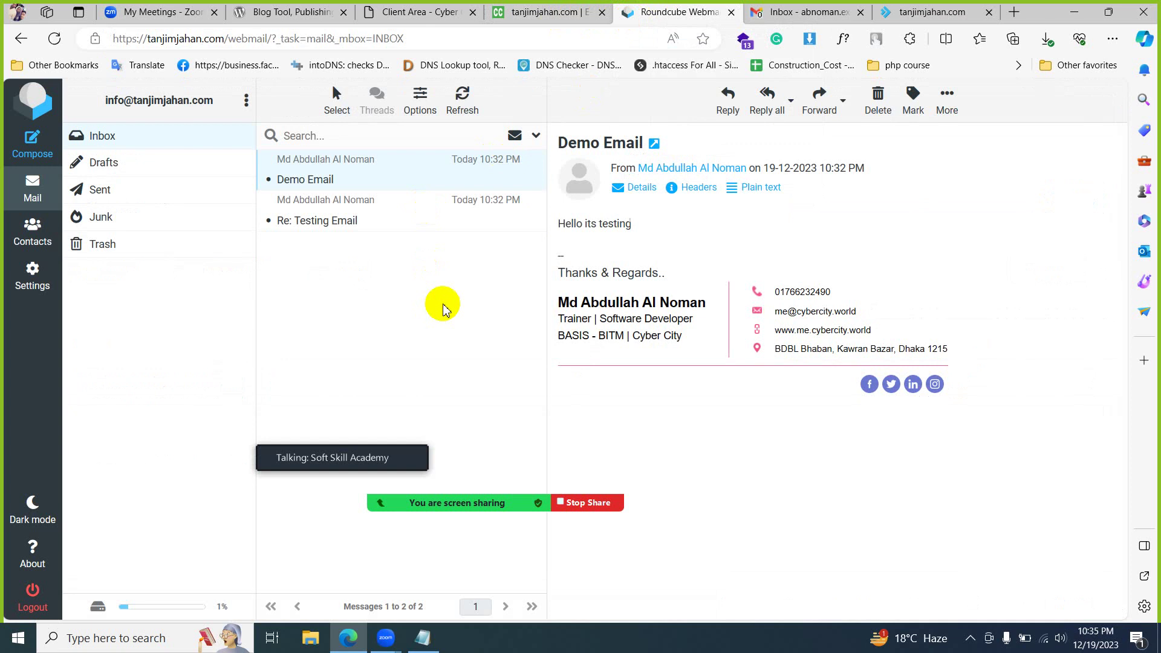
click(544, 12)
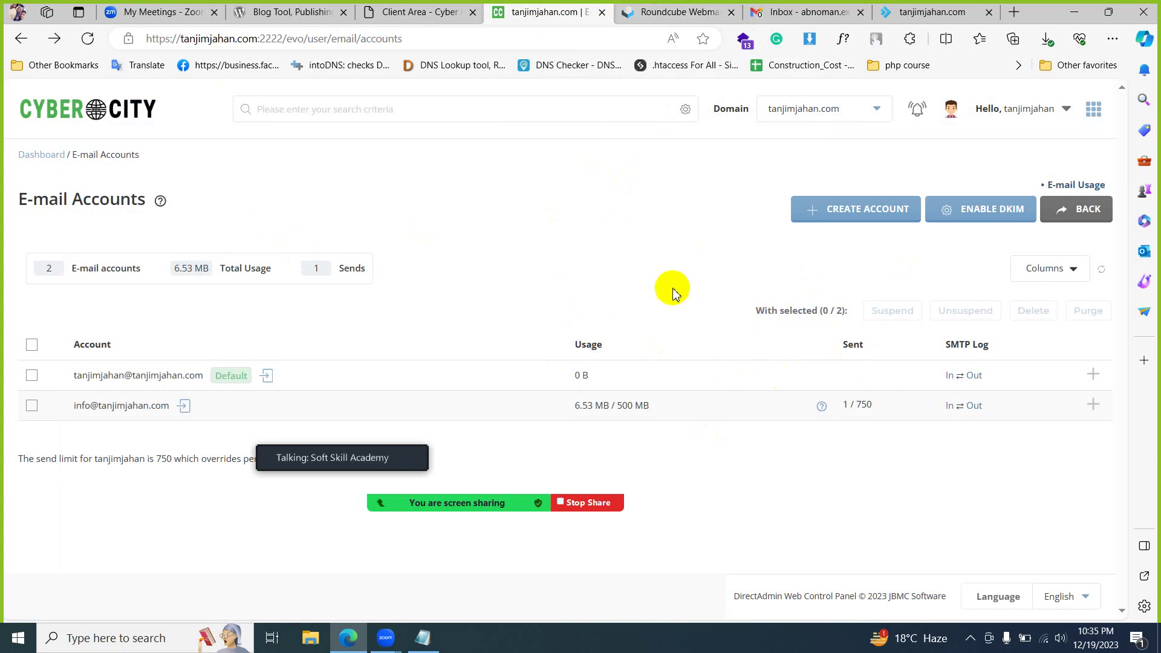
click(127, 112)
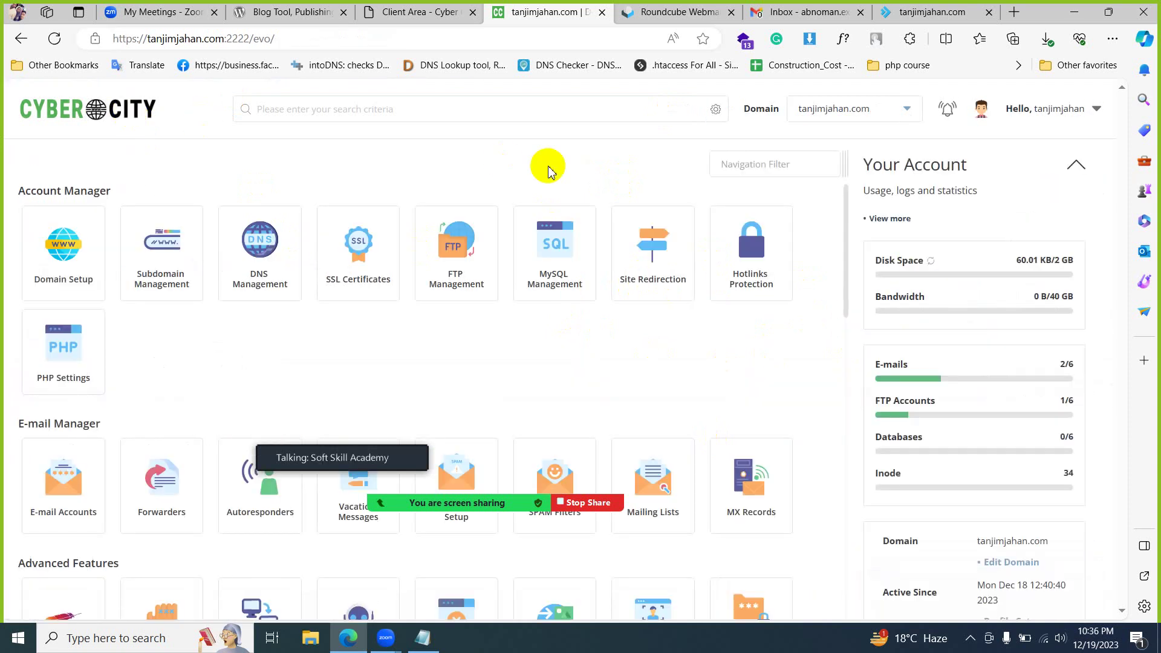
- Reload the tanjimjahan.com live site to confirm the placeholder page, then move the meeting panel aside
drag(913, 11, 671, 11)
click(54, 38)
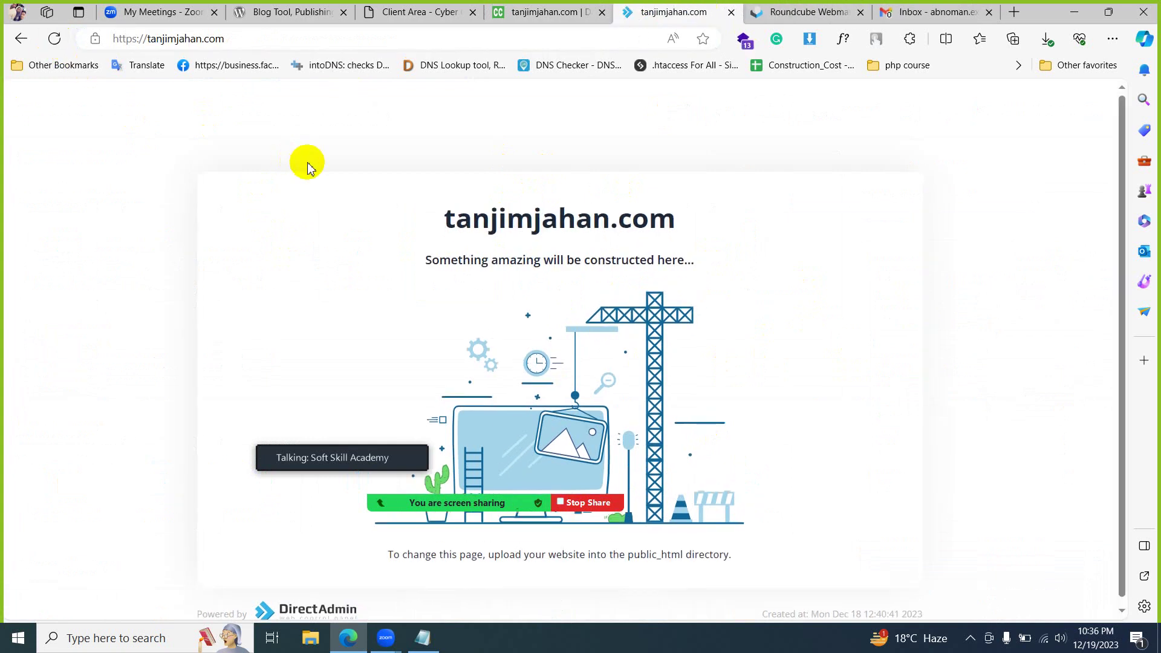
click(544, 12)
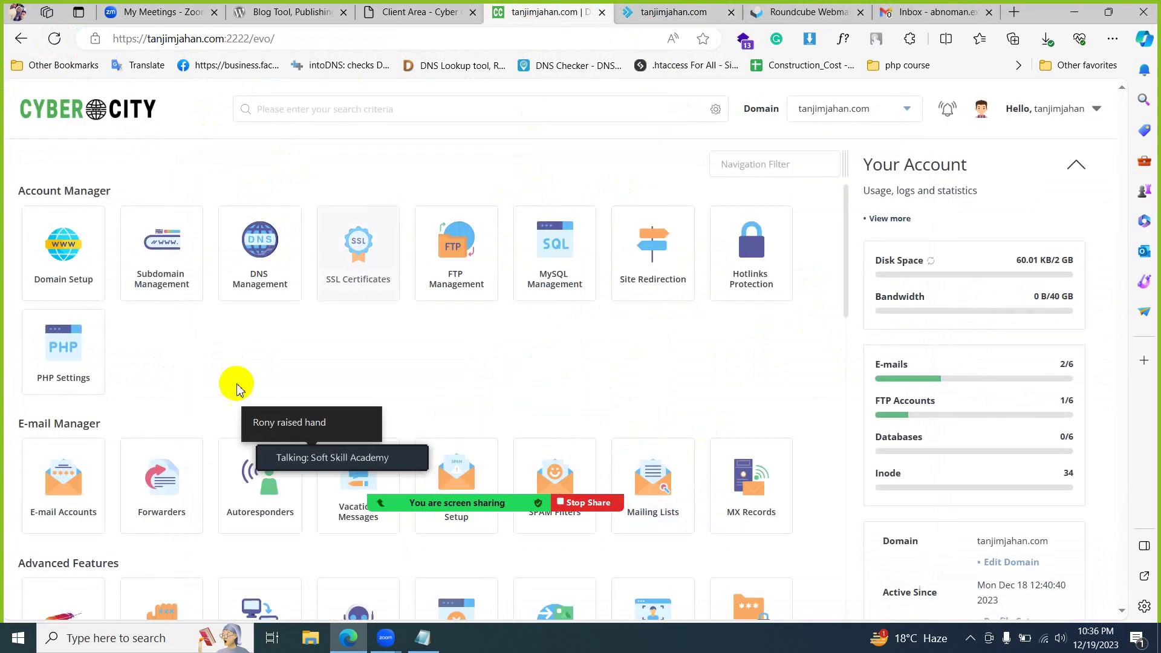
drag(375, 431, 542, 403)
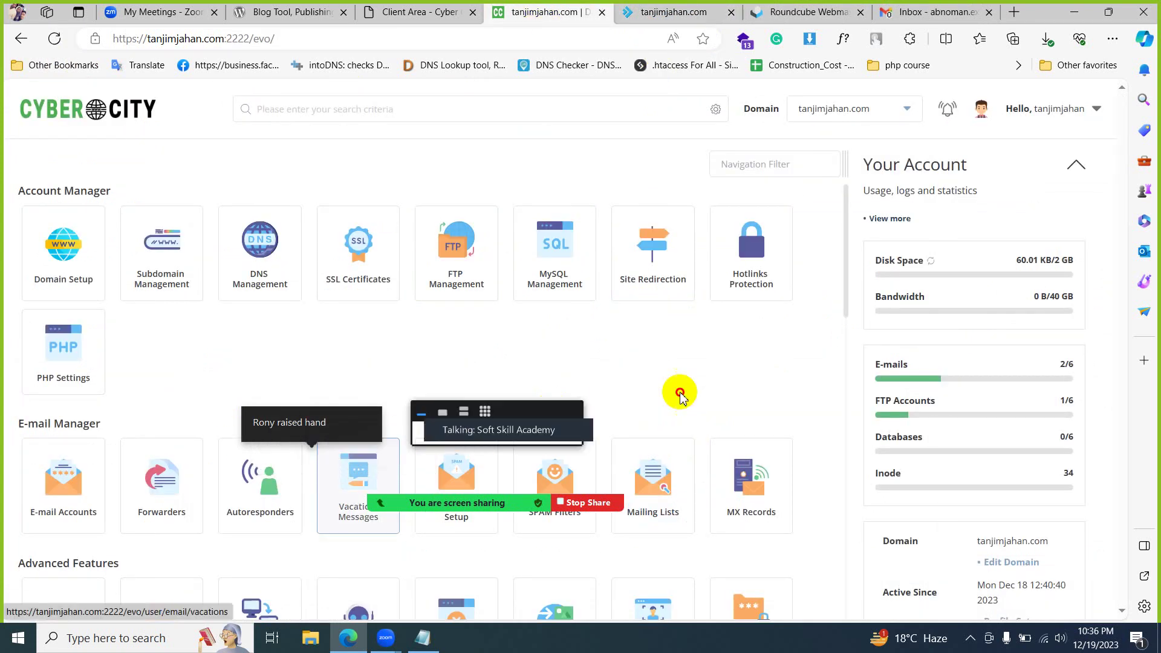
drag(681, 396, 653, 383)
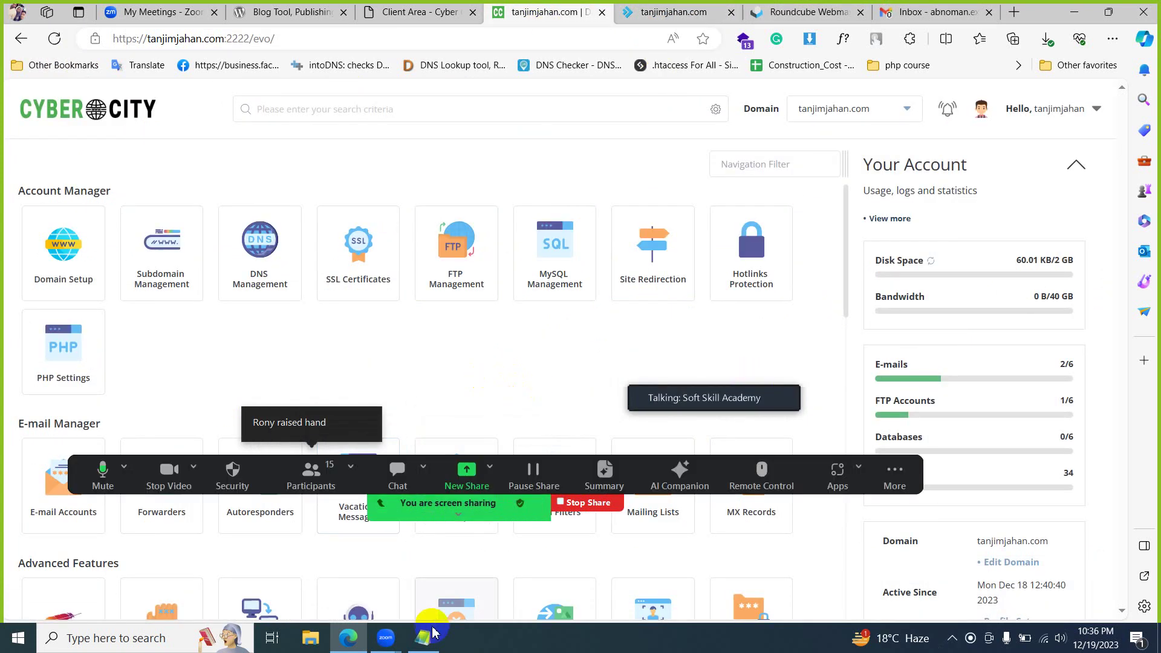
- Close the Gmail tab and minimise the browser
click(950, 638)
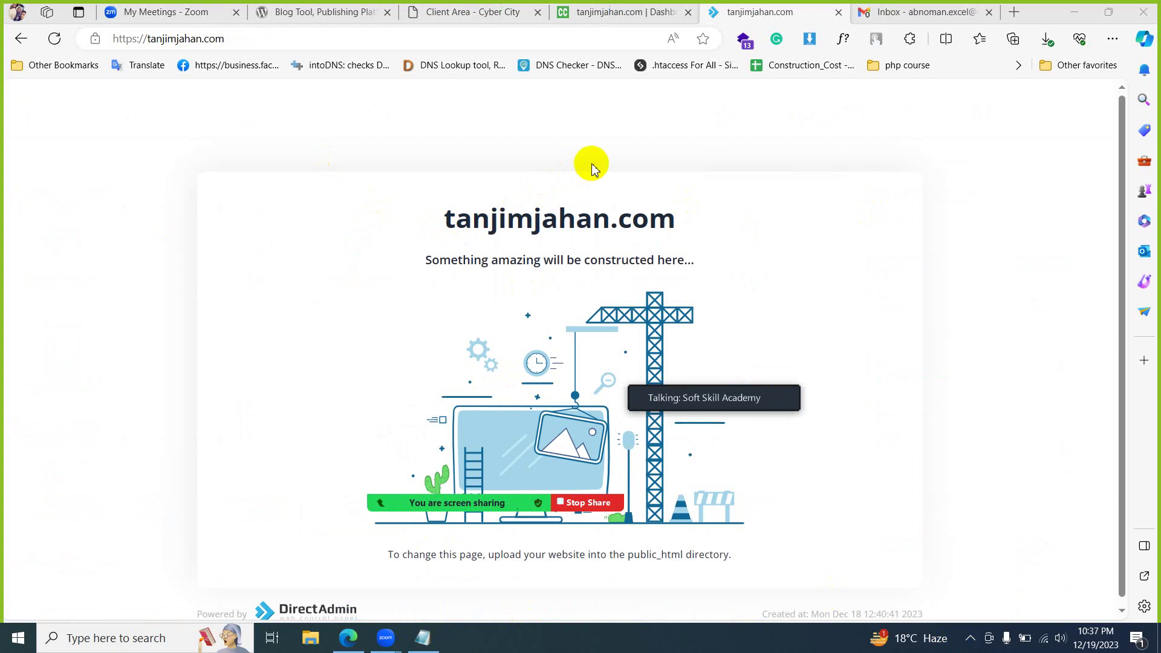
click(992, 22)
click(989, 13)
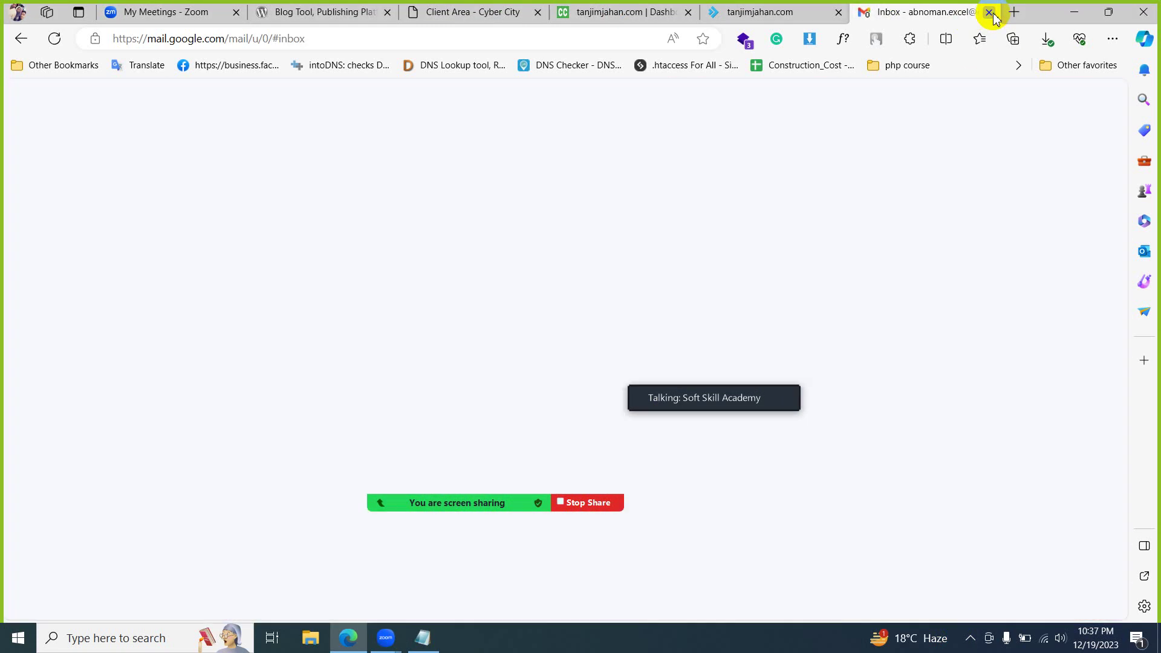
click(1070, 17)
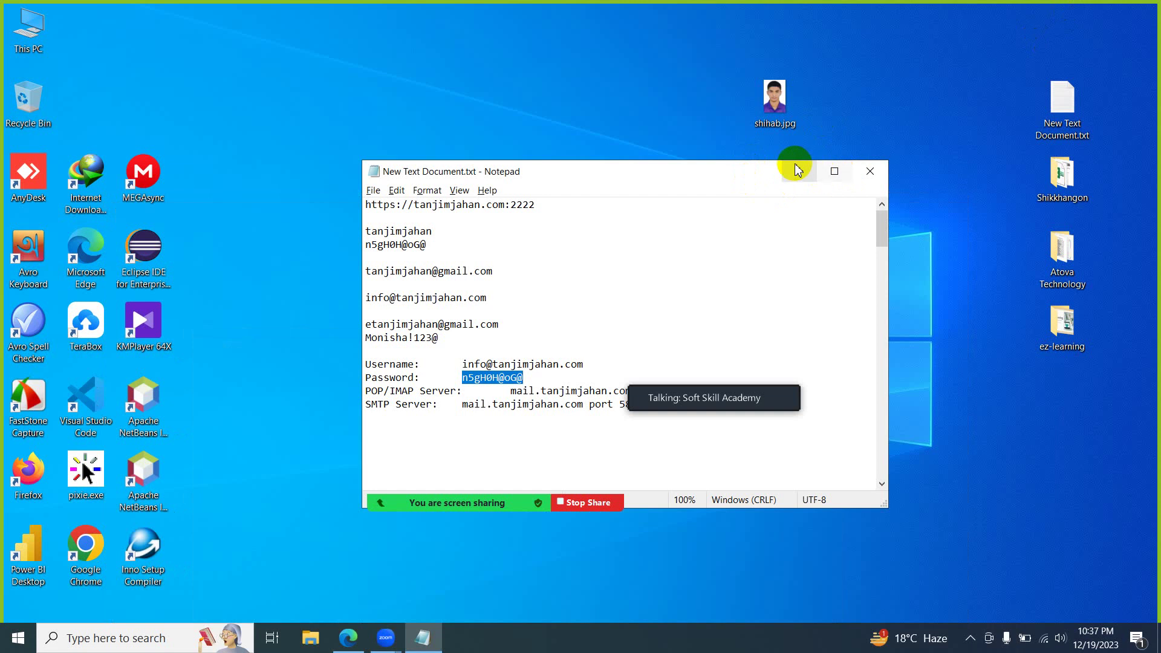
- Create an ssa-projects folder on the desktop and open it
click(798, 171)
right_click(332, 108)
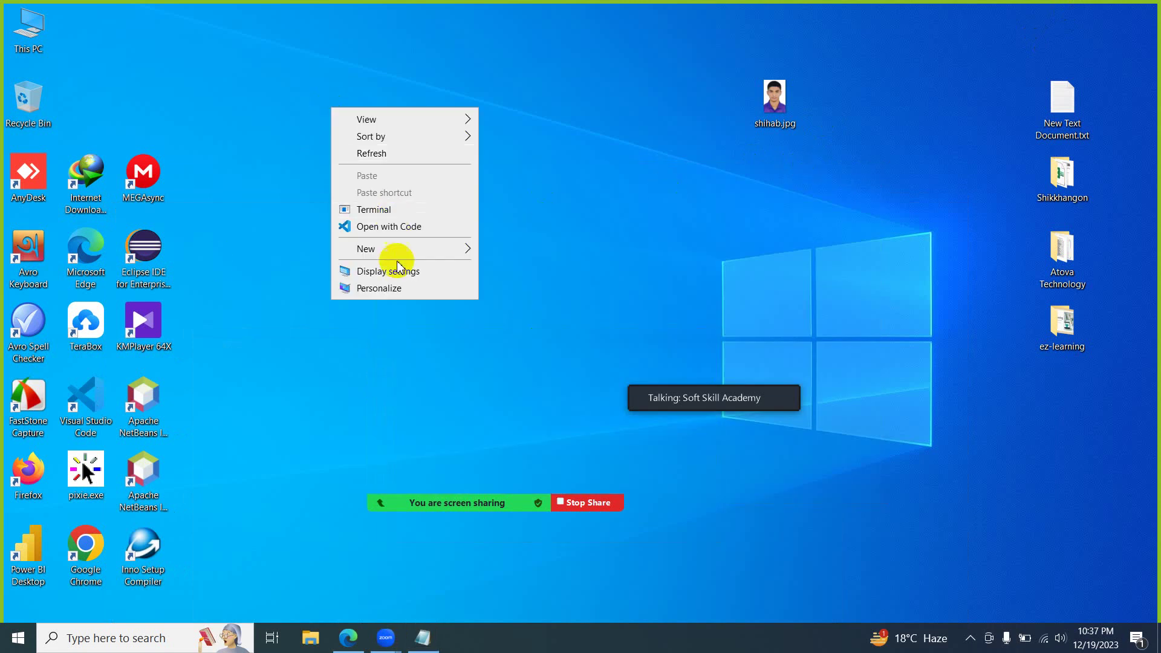
mouse_move(454, 248)
click(563, 248)
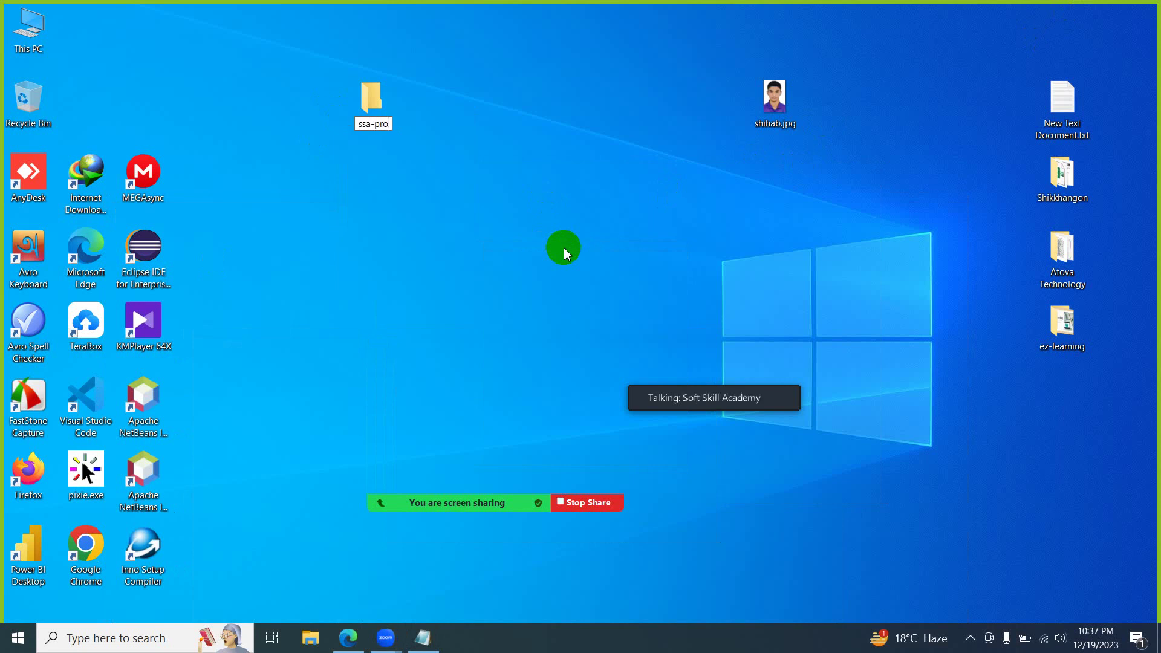
key(Return)
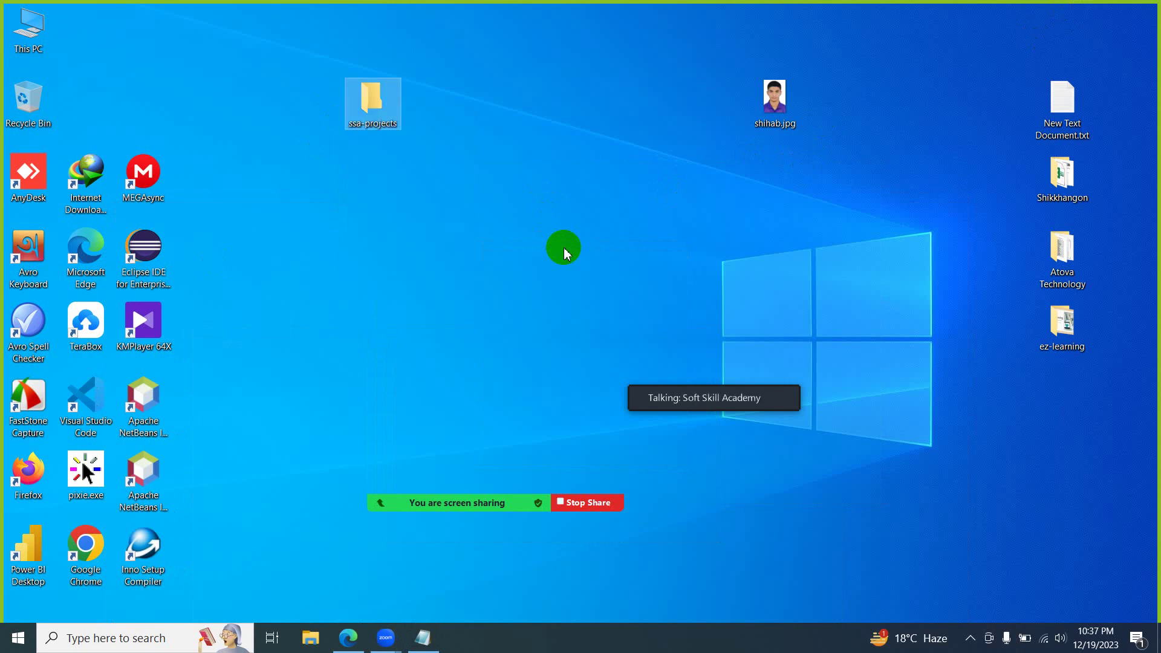
key(Return)
- Create a new text document named index.html in the folder and open it with Sublime Text
right_click(268, 170)
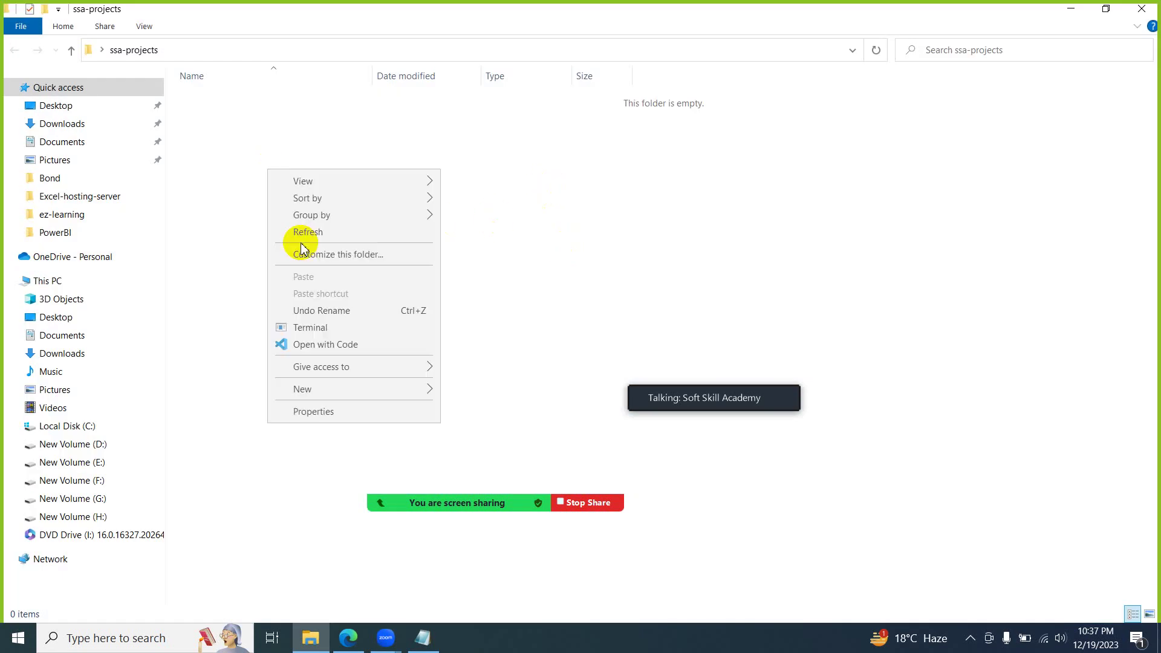
mouse_move(345, 390)
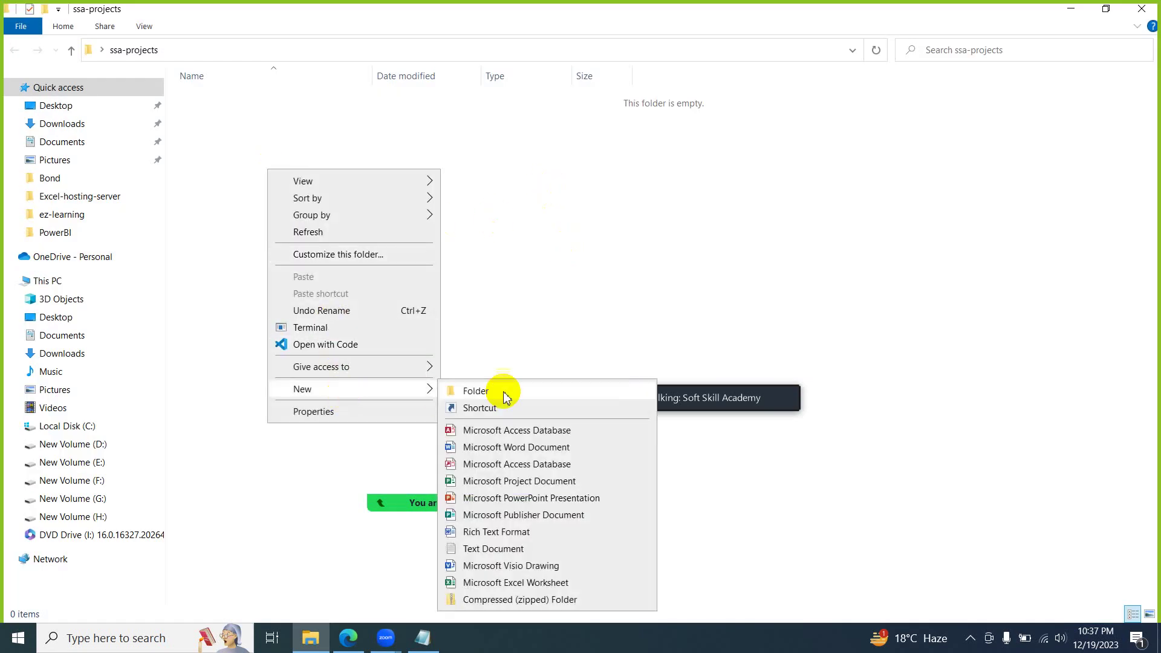
click(492, 547)
text(index.html)
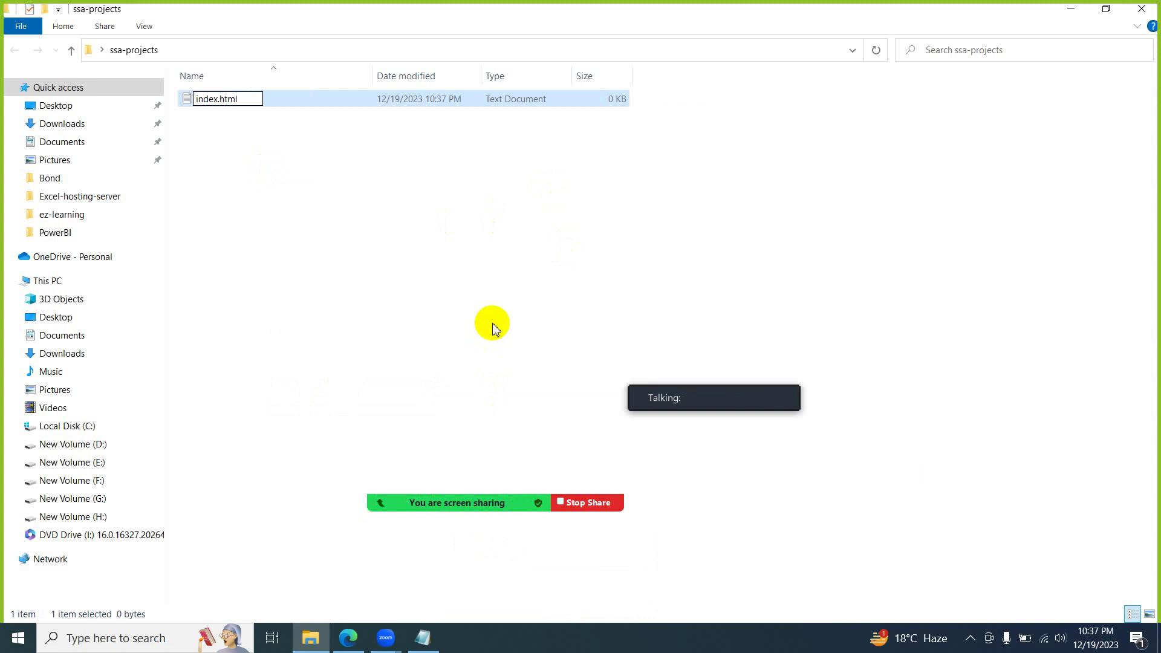
key(Return)
key(Return)
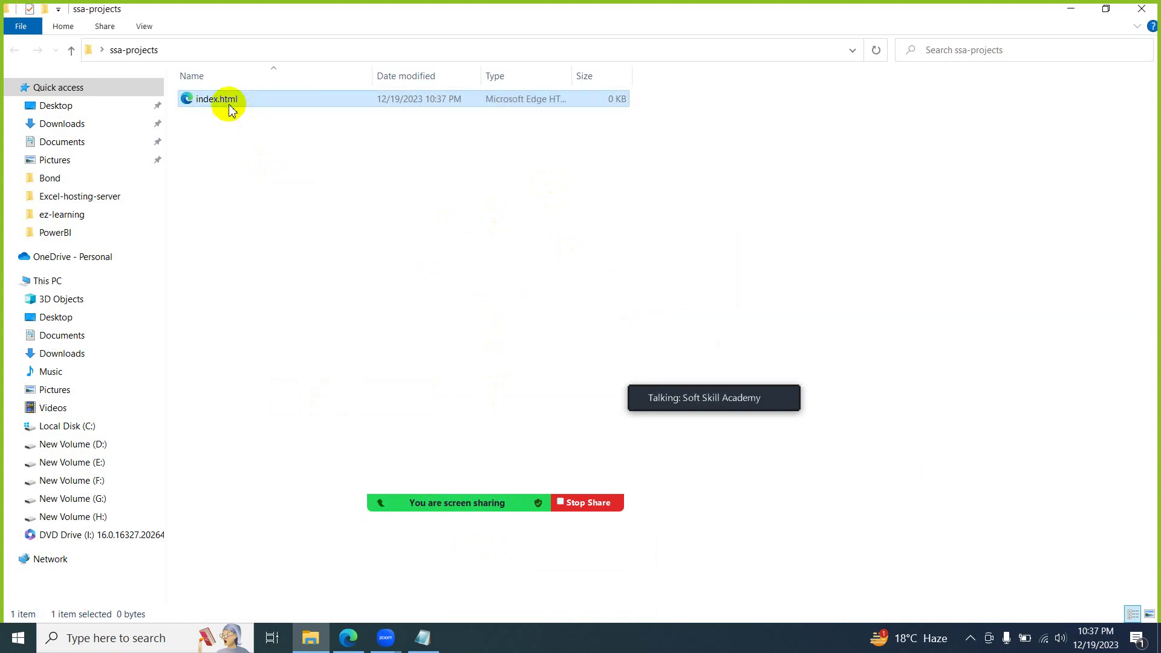
right_click(230, 105)
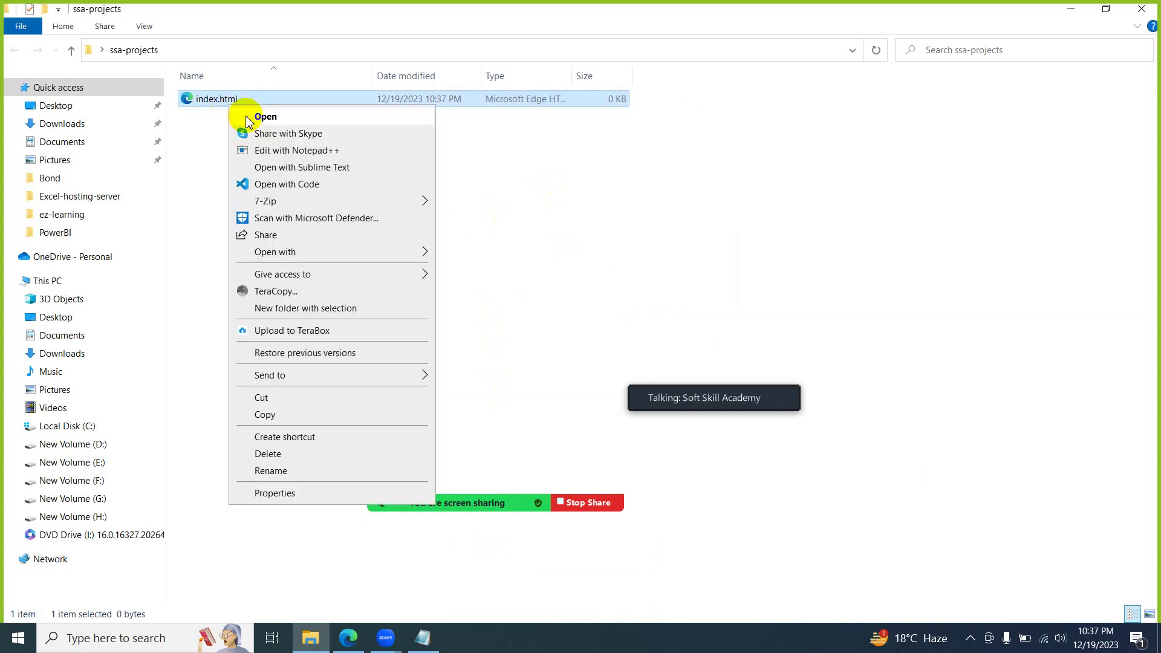
click(320, 168)
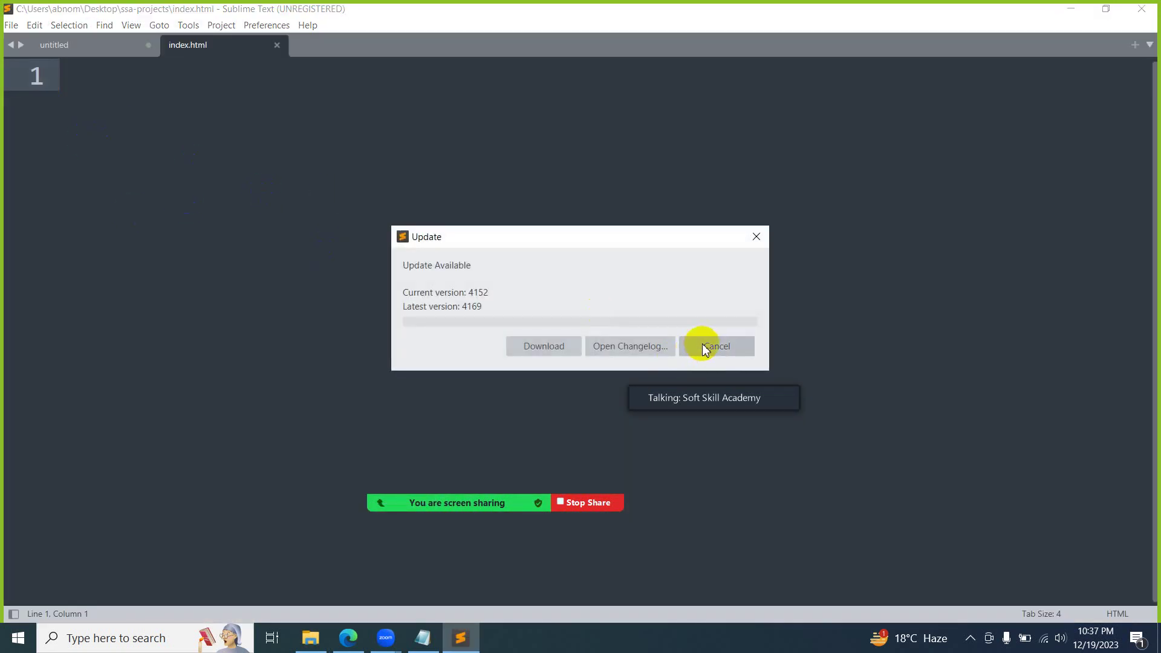
- Build an HTML5 boilerplate titled 'Hello File' with an h1 heading 'Hello & Welcome'
click(705, 344)
text(ht)
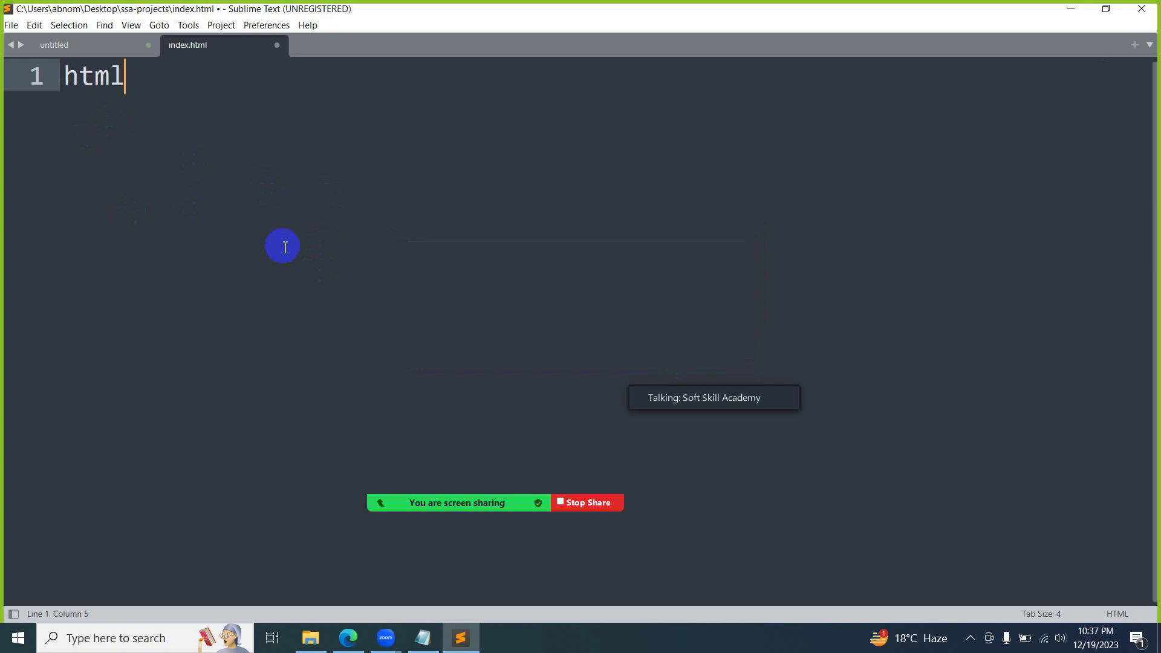
text(ml)
key(Tab)
text(Hello Fi)
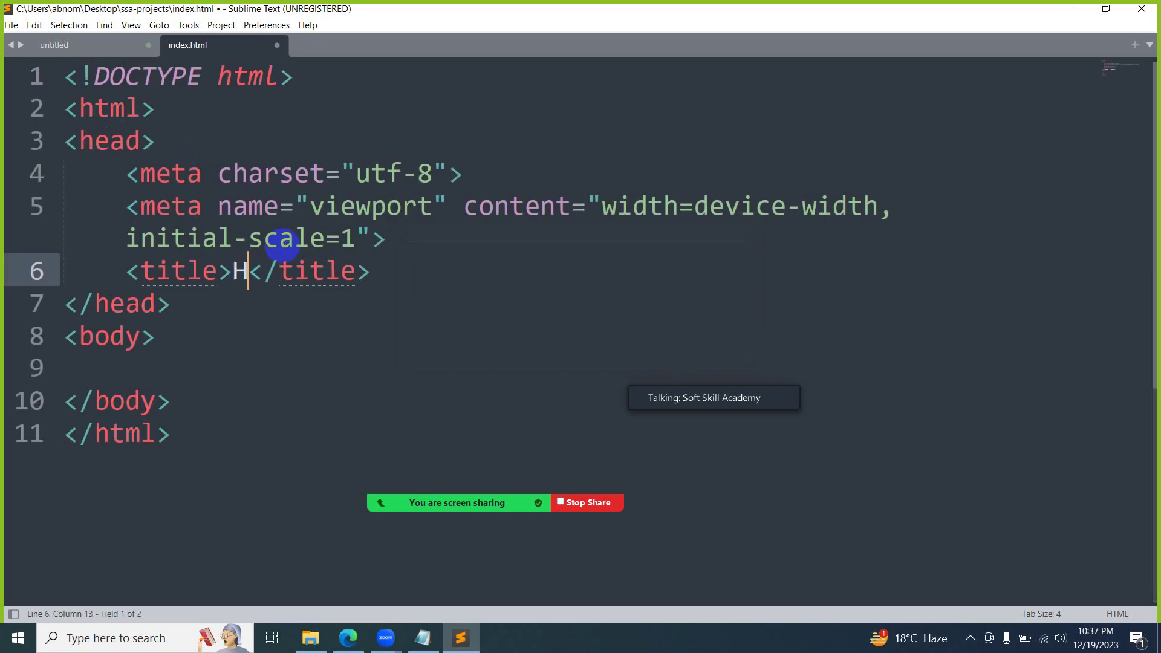
text(le)
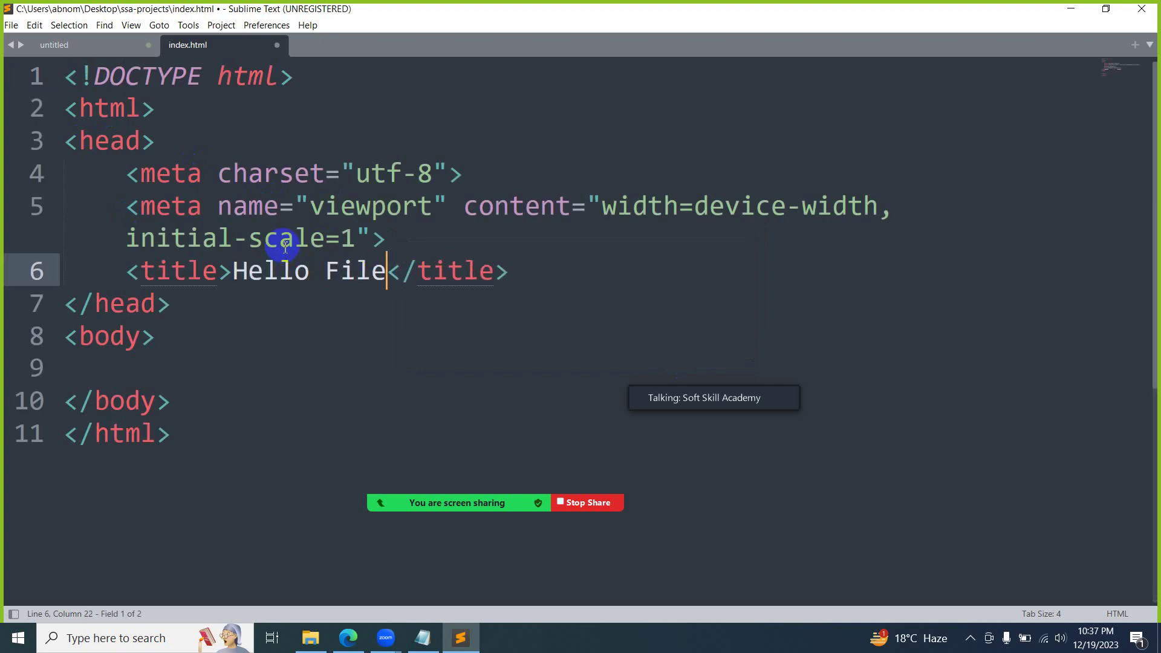
key(Down)
key(Down)
key(Down)
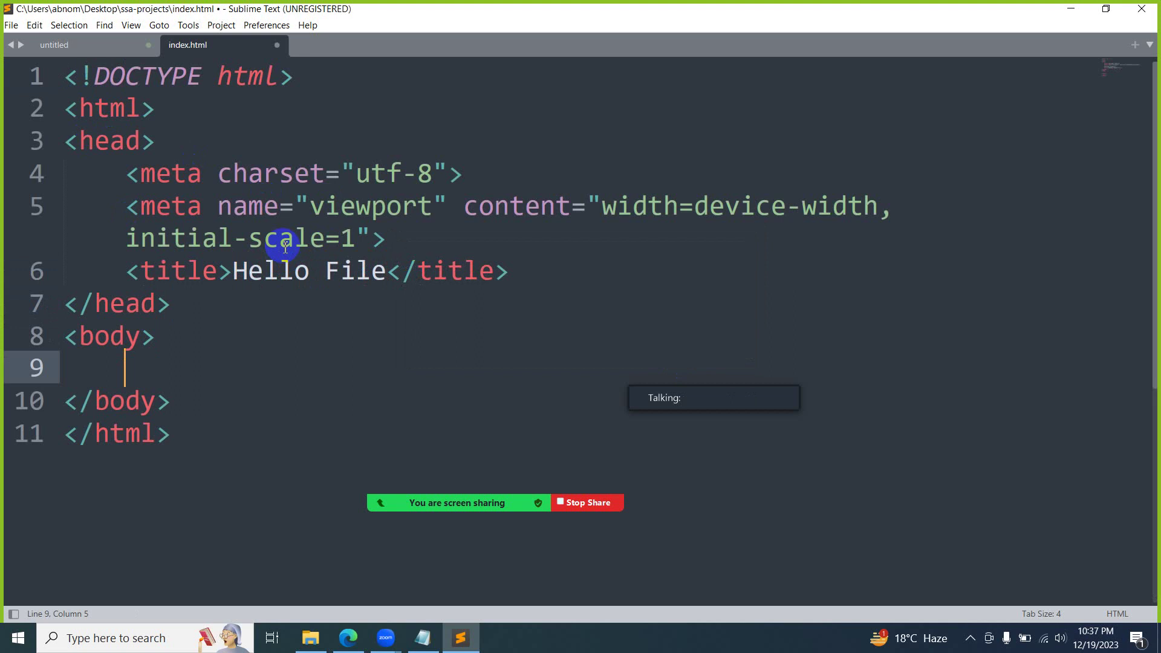
text(h1)
key(Tab)
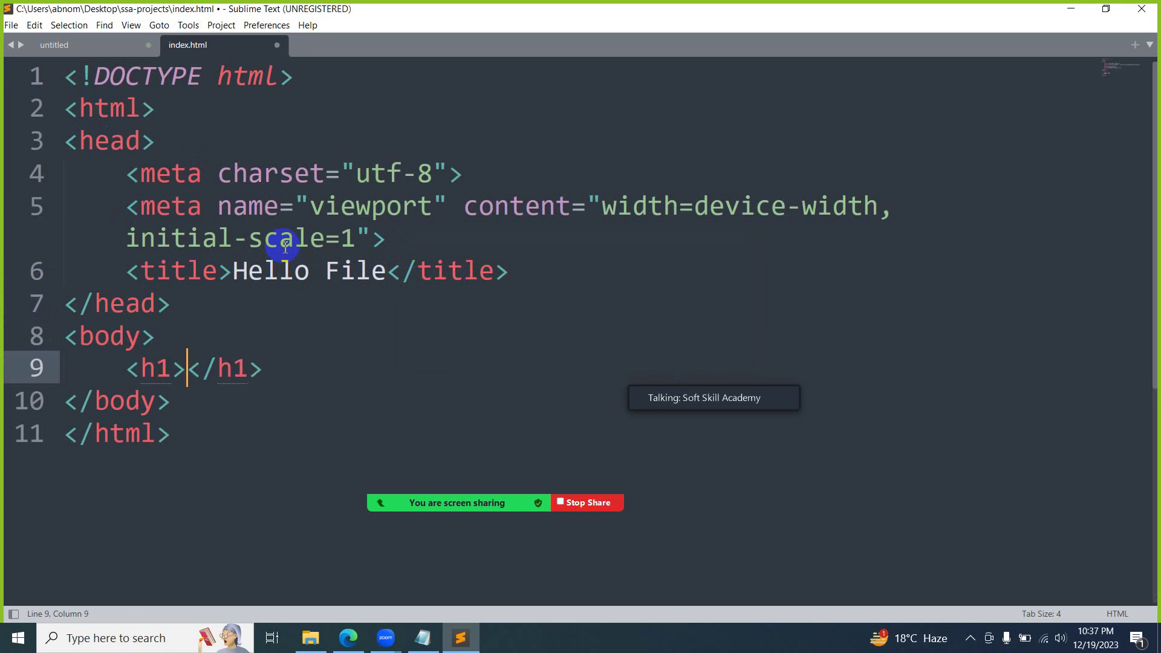
text(Hello & )
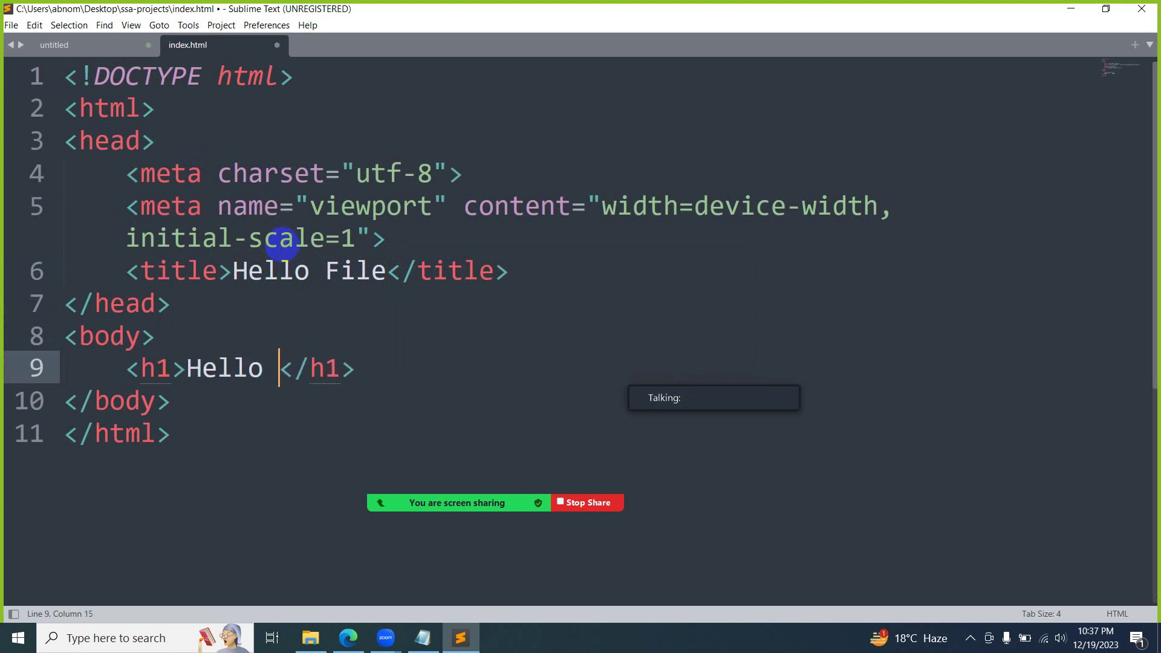
text(Welcome)
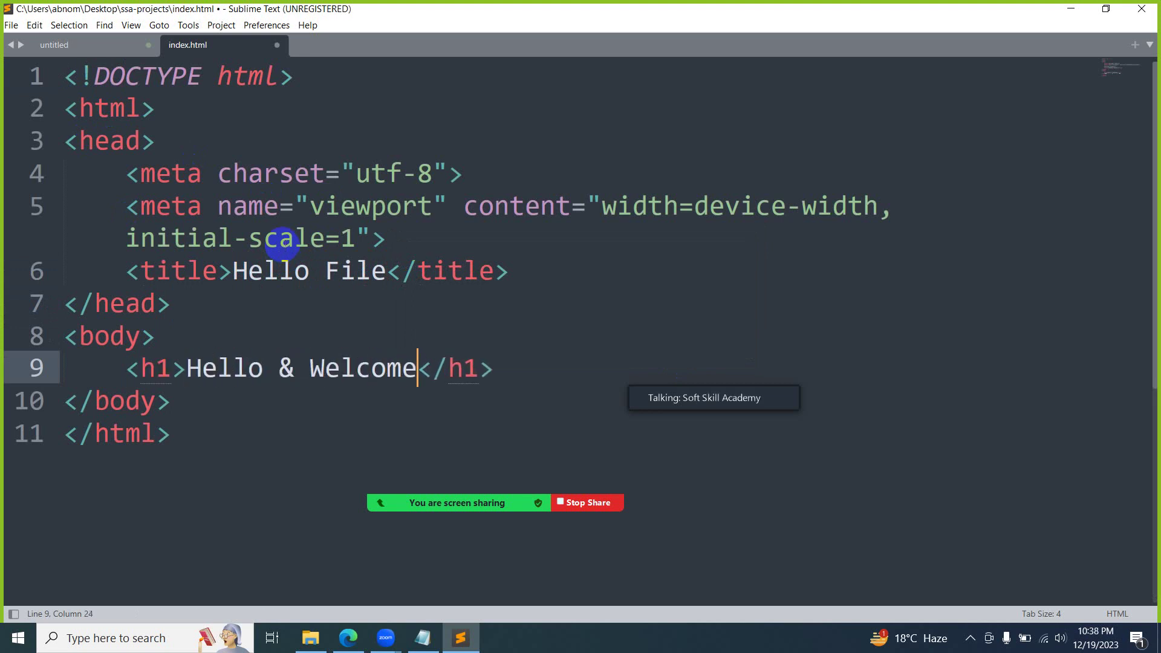
- Save index.html and close Sublime Text
key(ctrl+s)
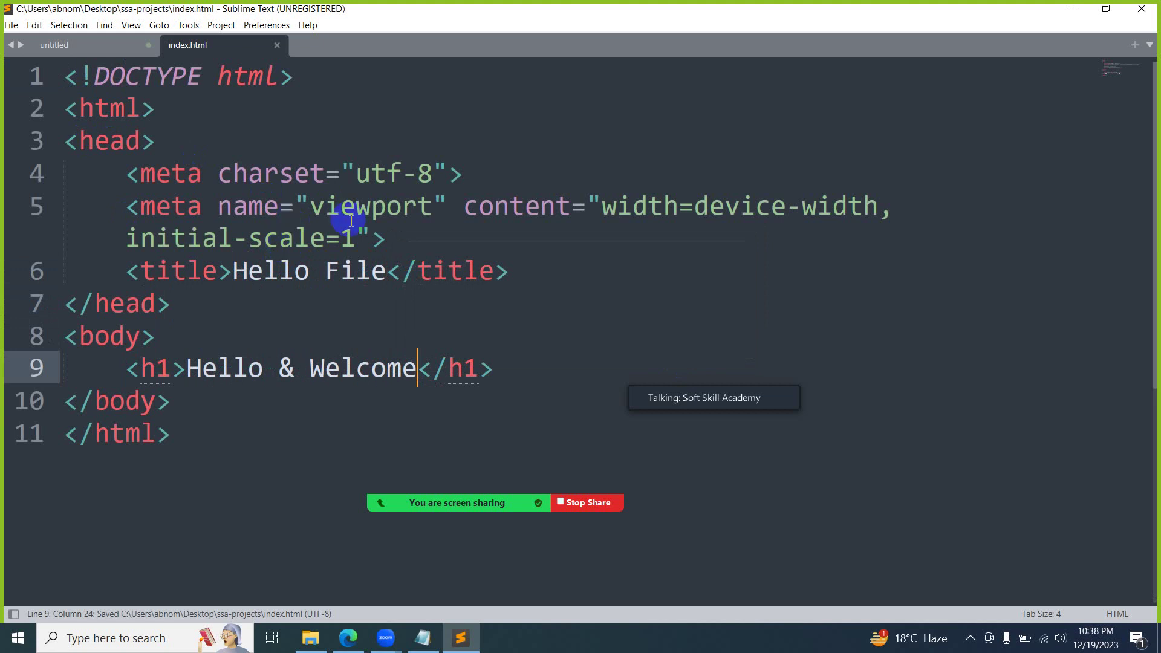
click(273, 46)
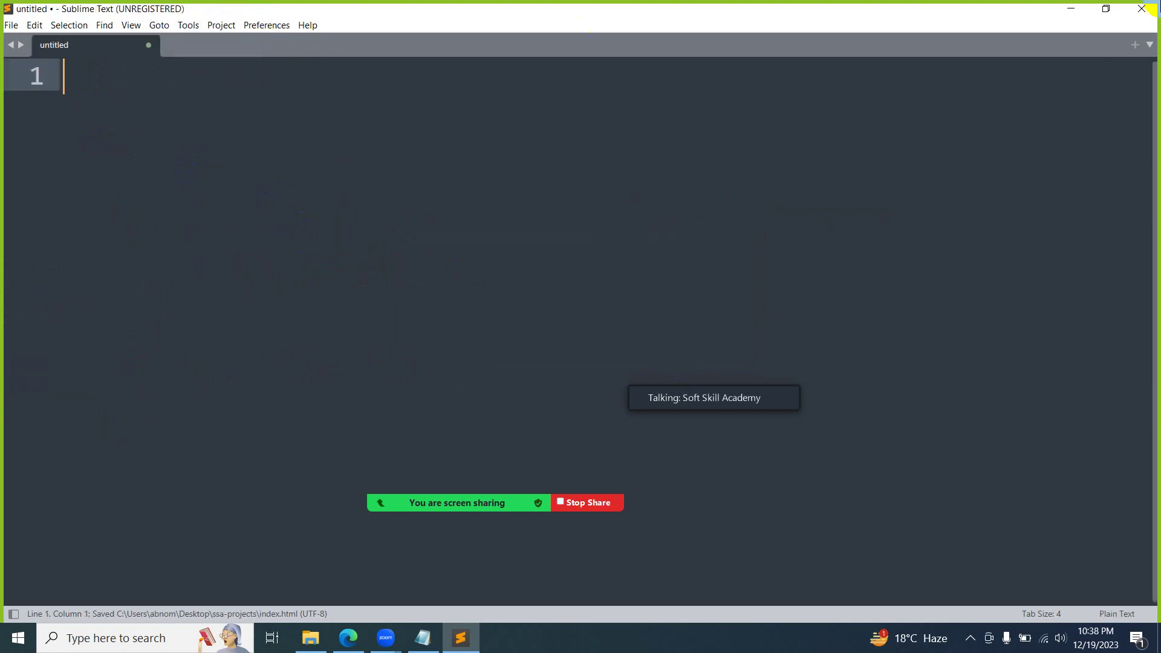
click(1153, 9)
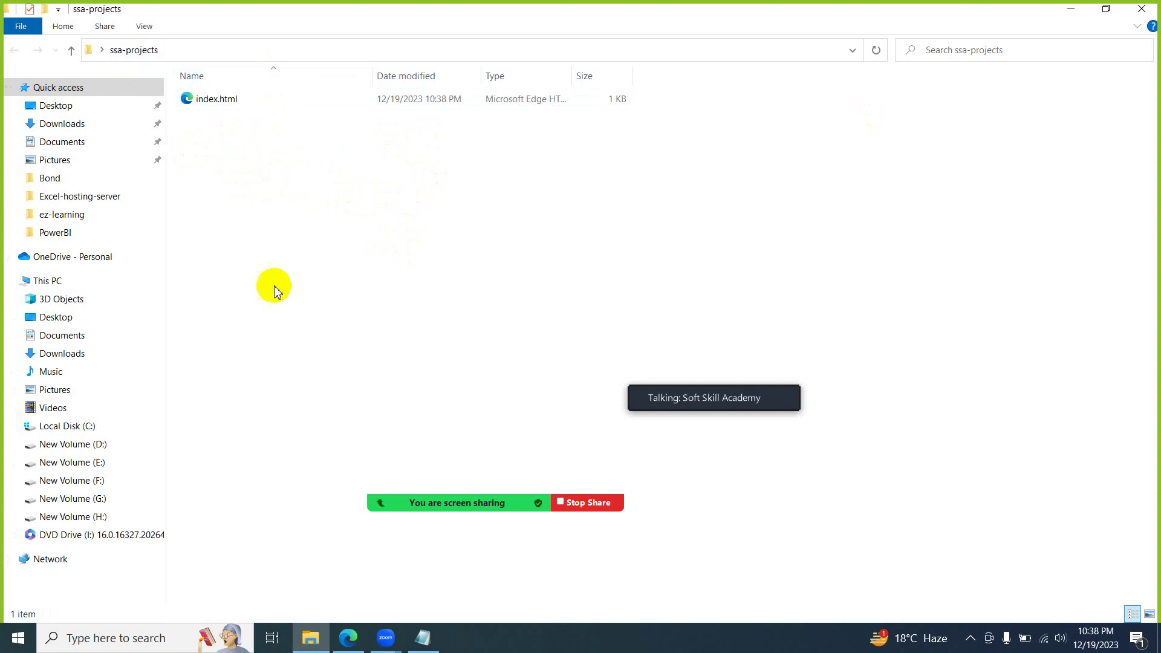
- Compress the ssa-projects desktop folder into ssa-projects.zip
click(1136, 16)
click(373, 99)
click(396, 150)
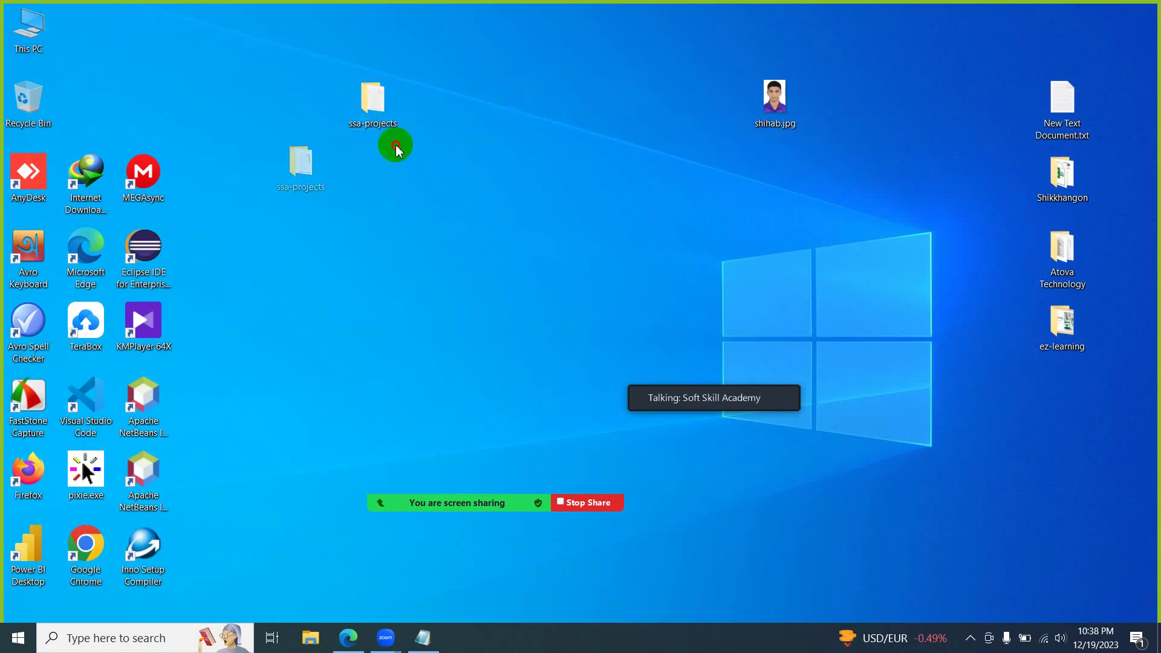
drag(397, 150, 378, 102)
right_click(381, 103)
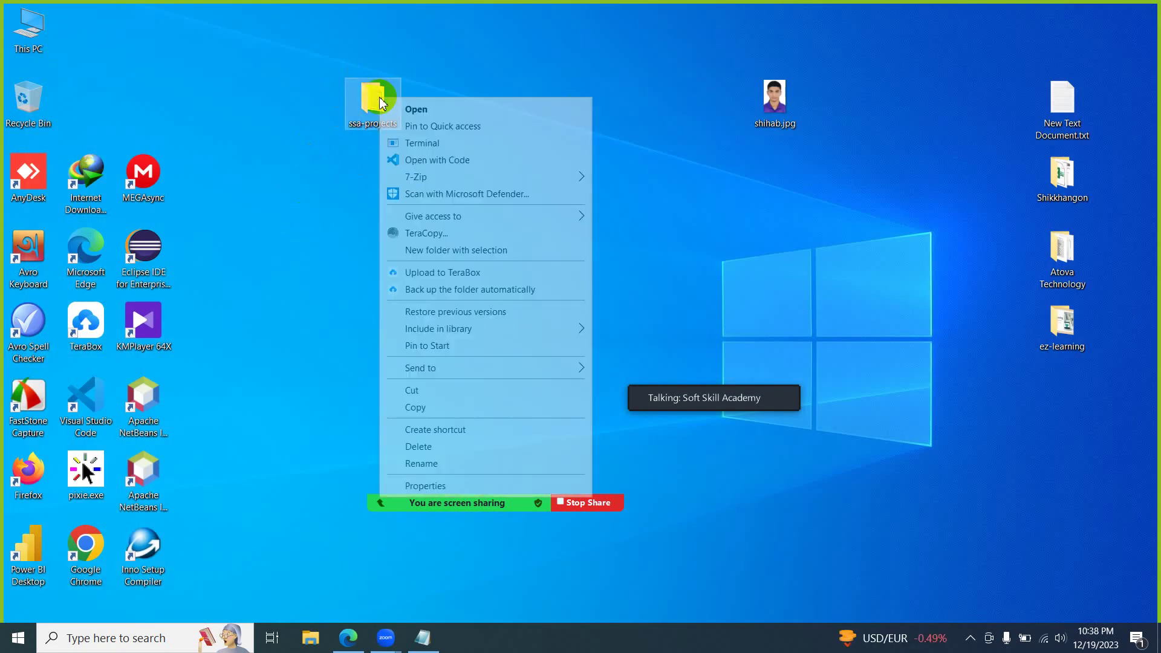
mouse_move(521, 369)
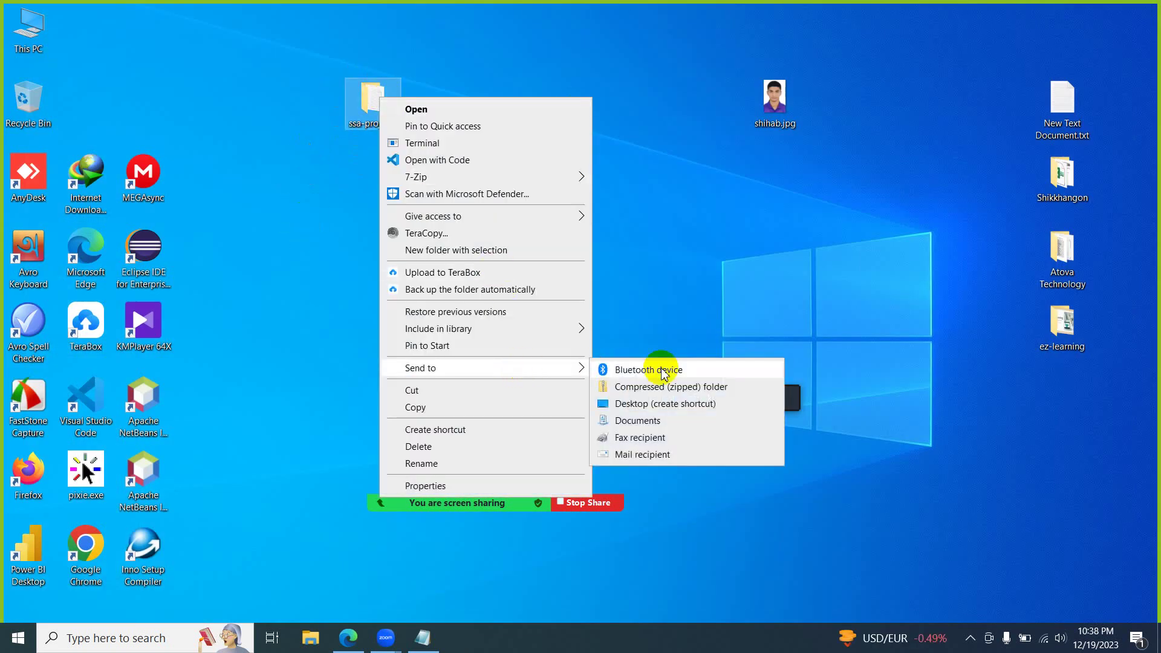
click(702, 390)
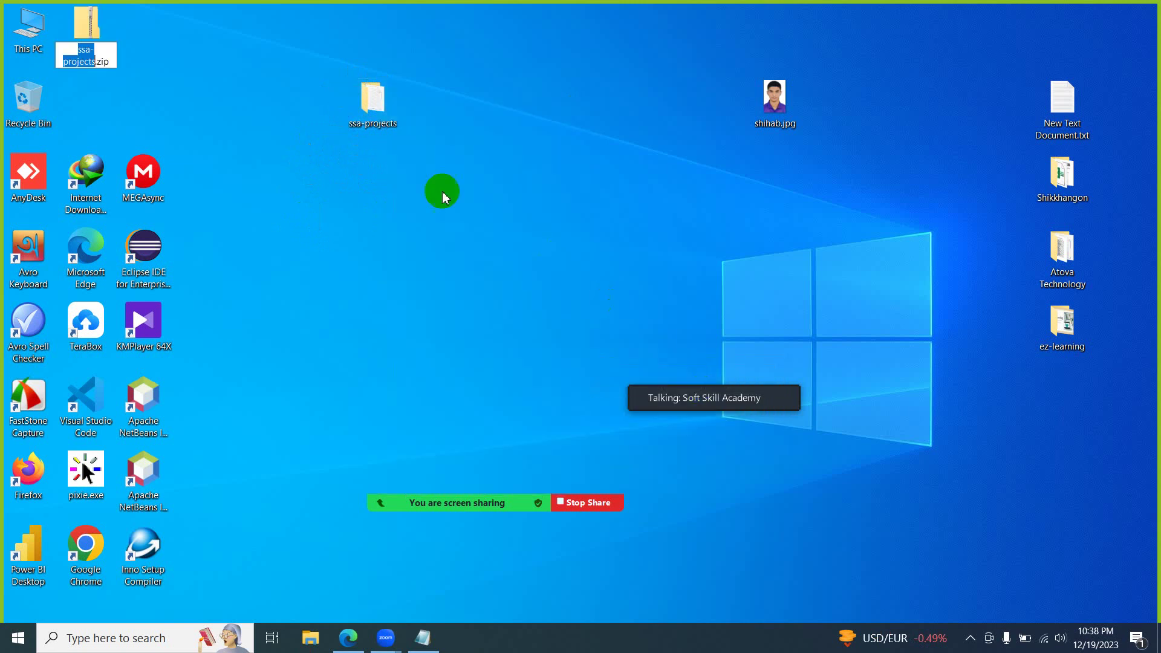
- Place ssa-projects.zip on the desktop just below the ssa-projects folder
double_click(97, 33)
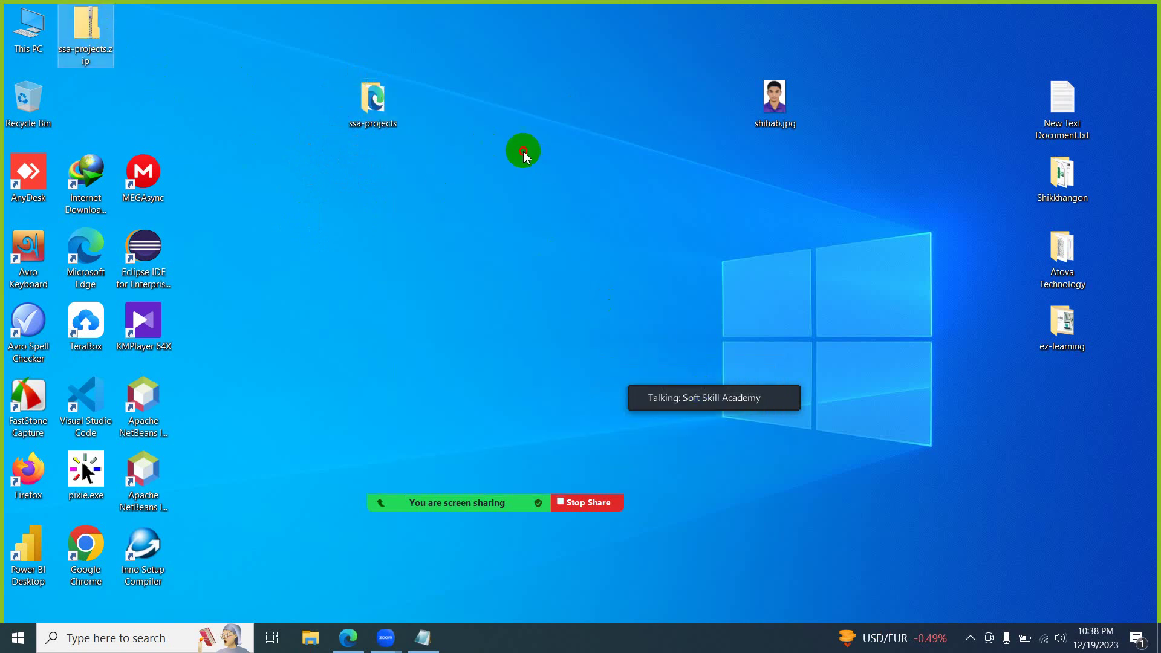
key(Escape)
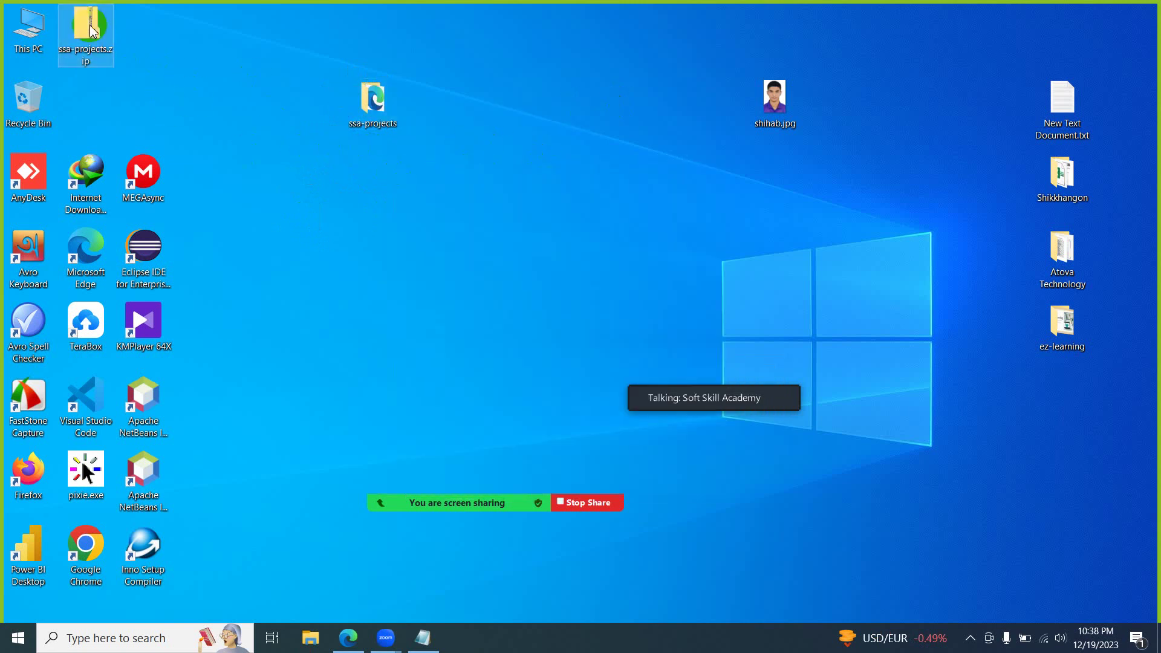
drag(86, 28, 373, 182)
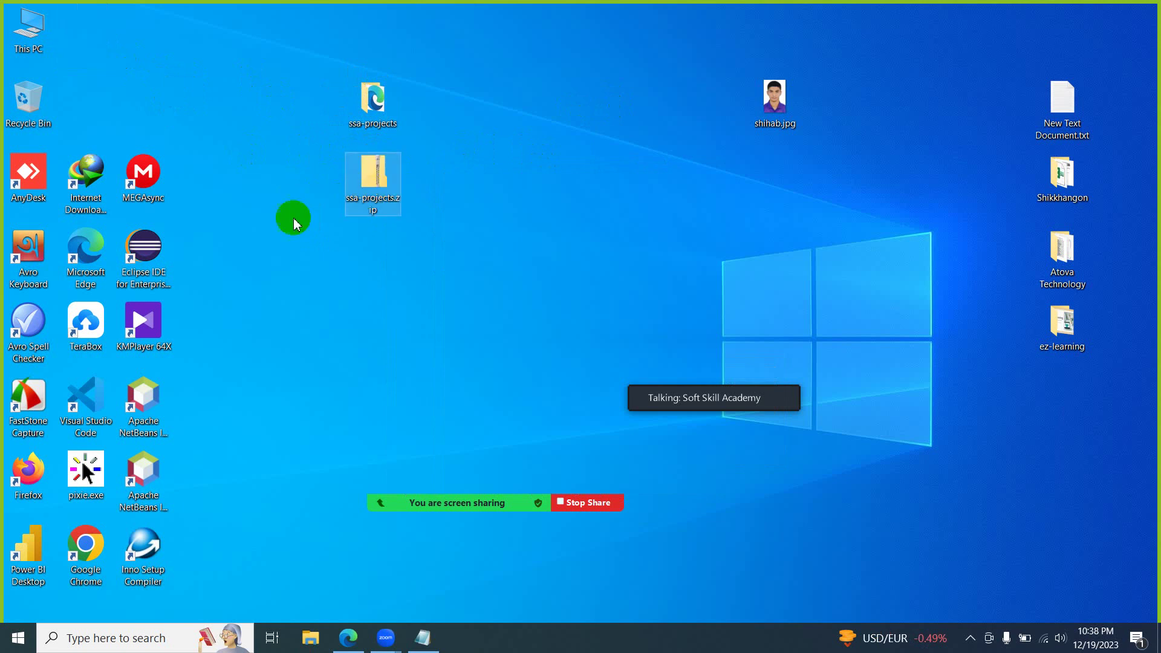
click(348, 637)
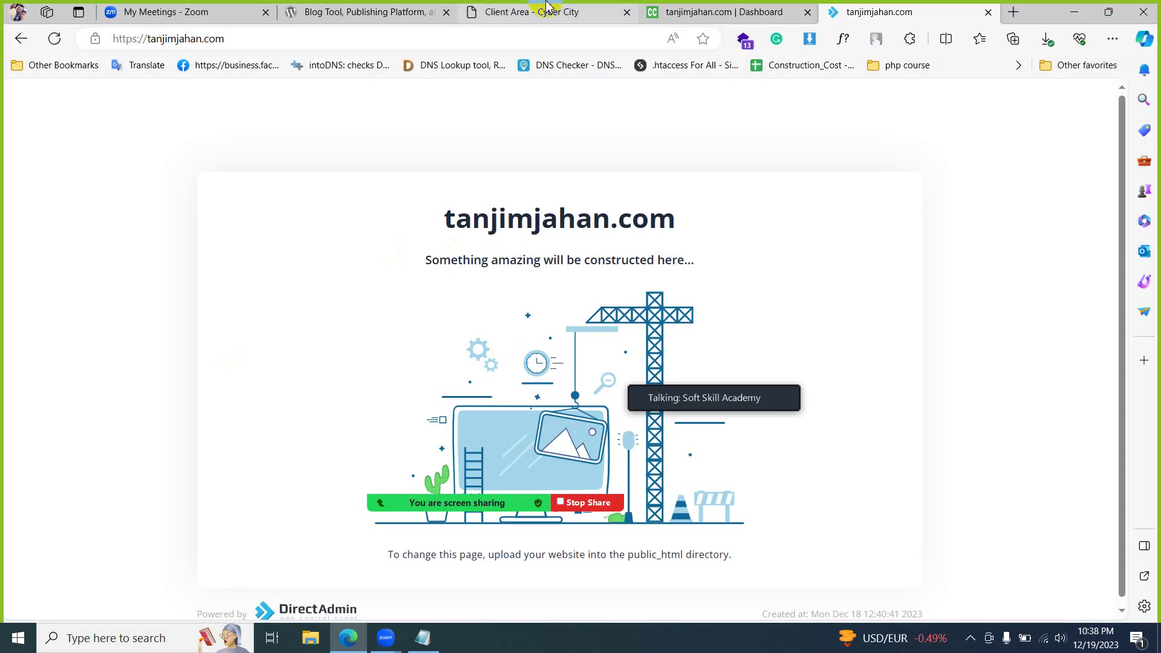
- Reload the tanjimjahan.com placeholder page and return to the DirectAdmin Dashboard near System Info & Files
click(55, 40)
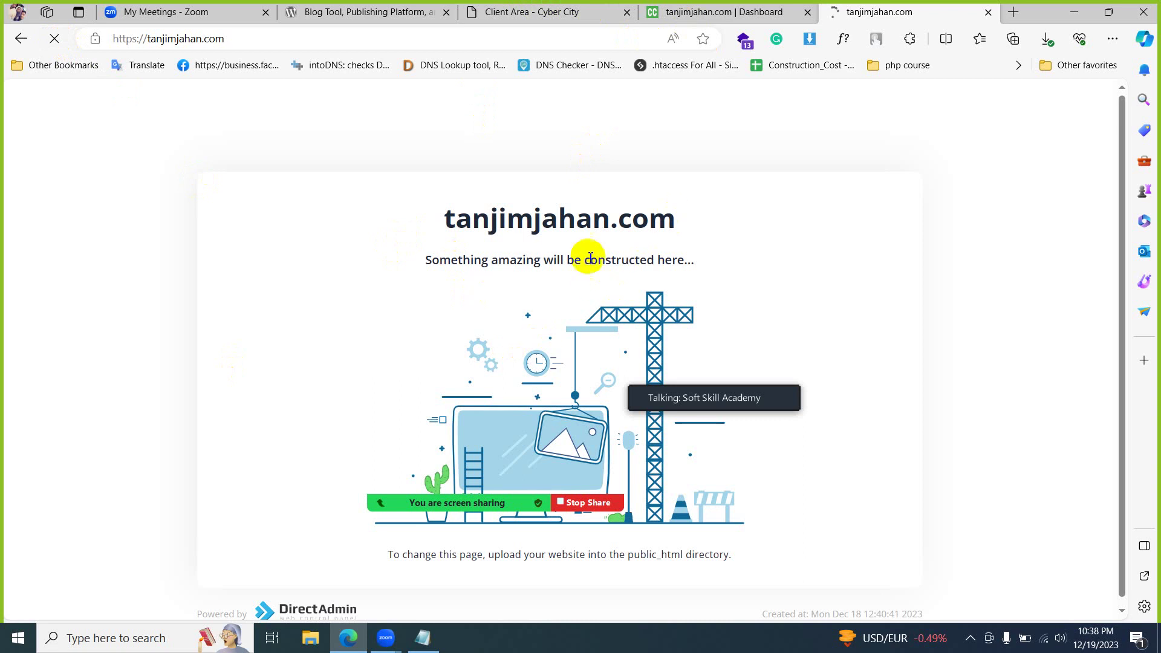
click(719, 16)
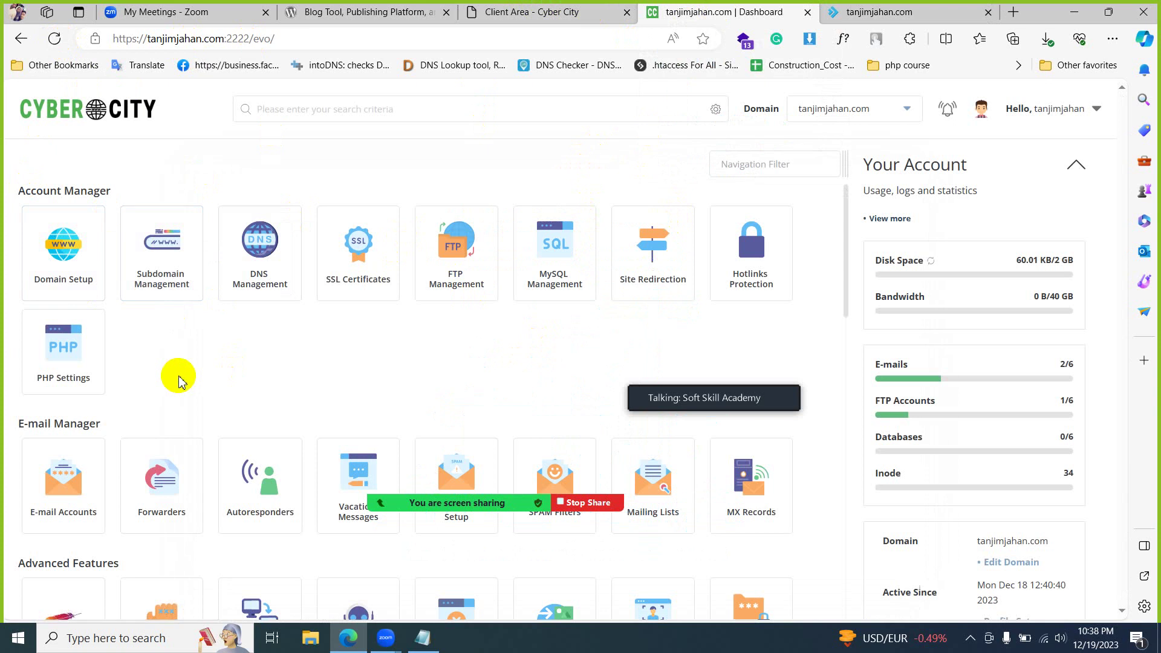
scroll(175, 377, down, 9)
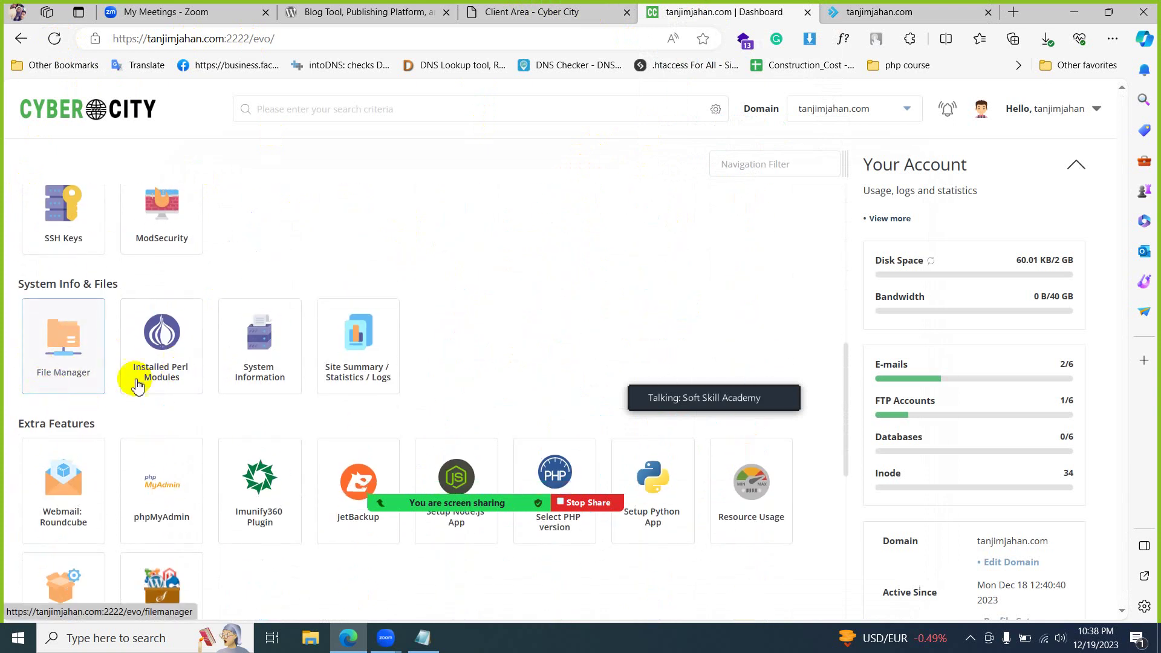
click(171, 638)
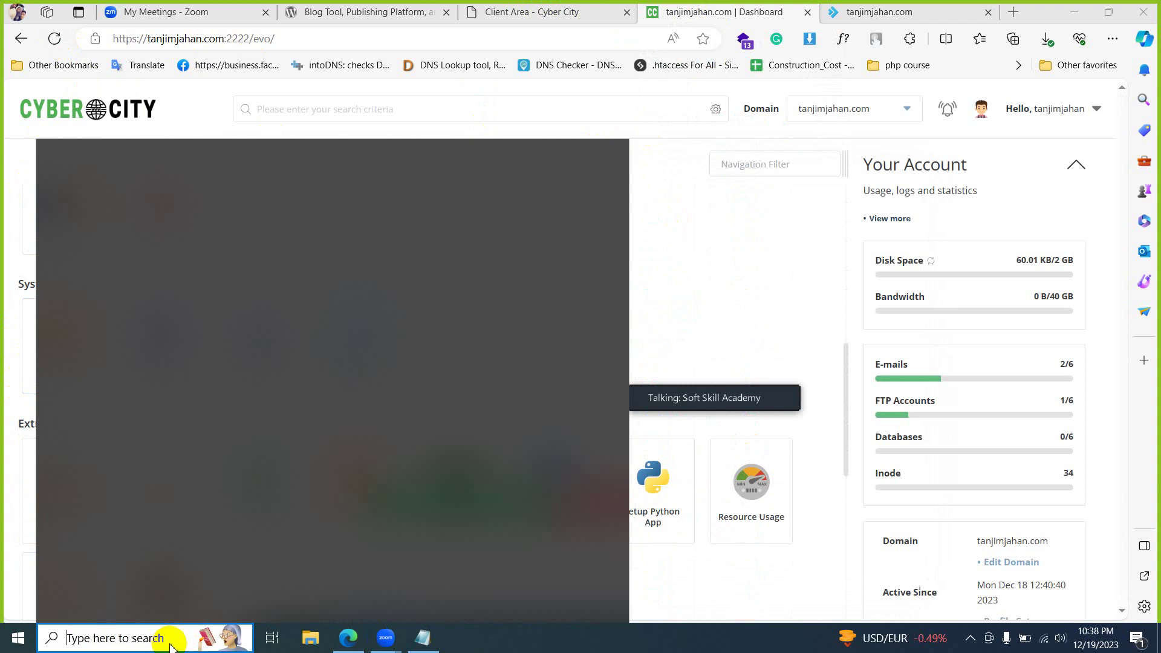
- Launch Paint and draw two side-by-side rectangles on the canvas
text(paint)
key(Return)
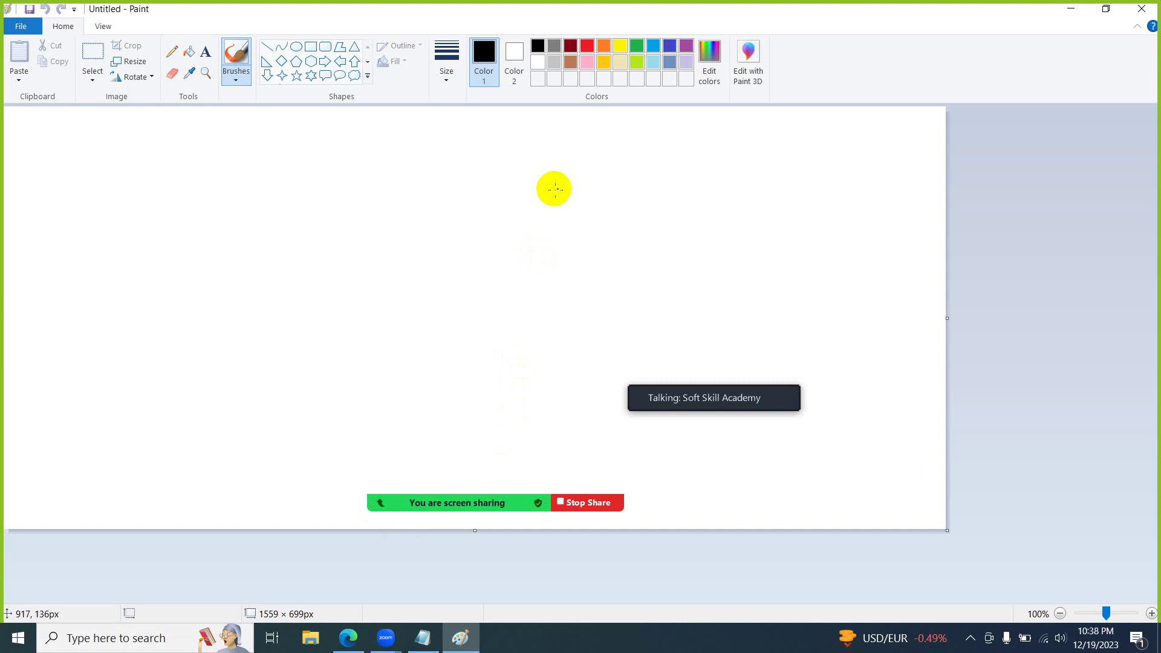
click(311, 47)
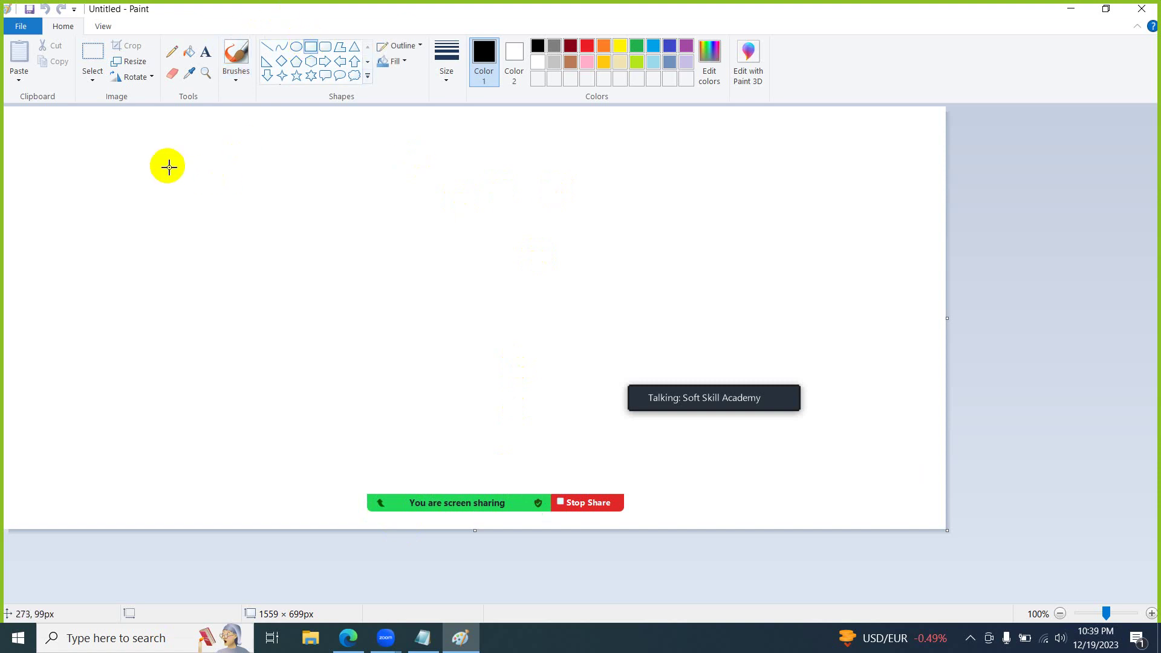
drag(168, 167, 346, 281)
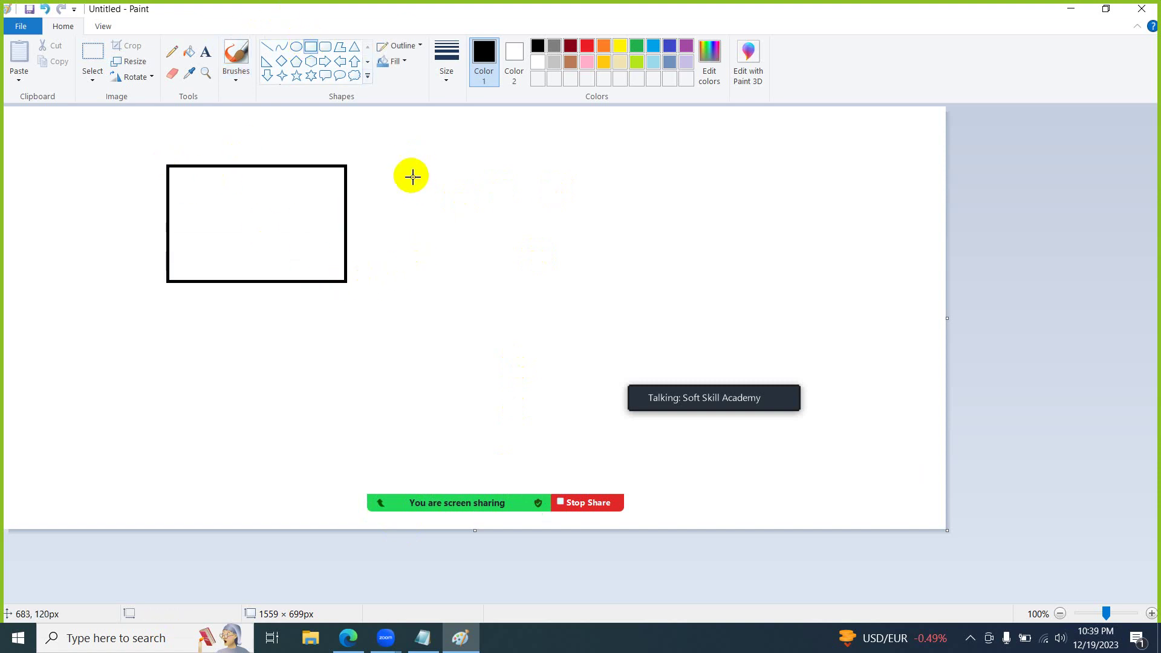
drag(403, 168, 599, 281)
- Label the boxes S and D, and write S+C over a bar with HTML in the left box
click(173, 52)
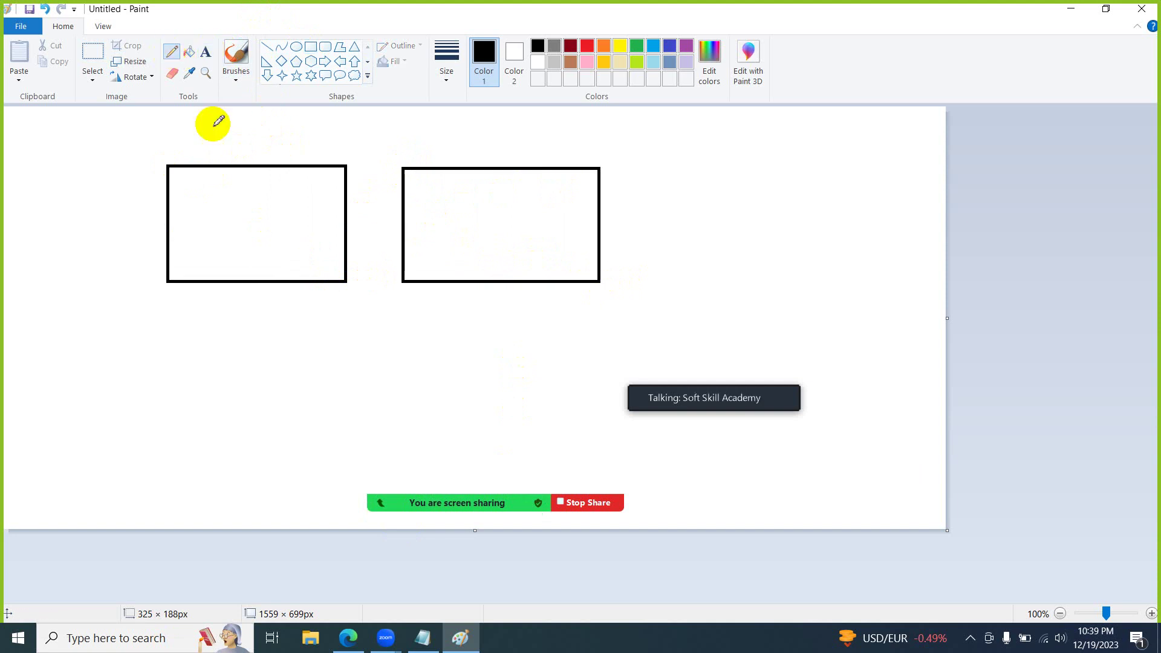
mouse_move(237, 129)
mouse_down()
mouse_move(228, 124)
mouse_move(217, 159)
mouse_up()
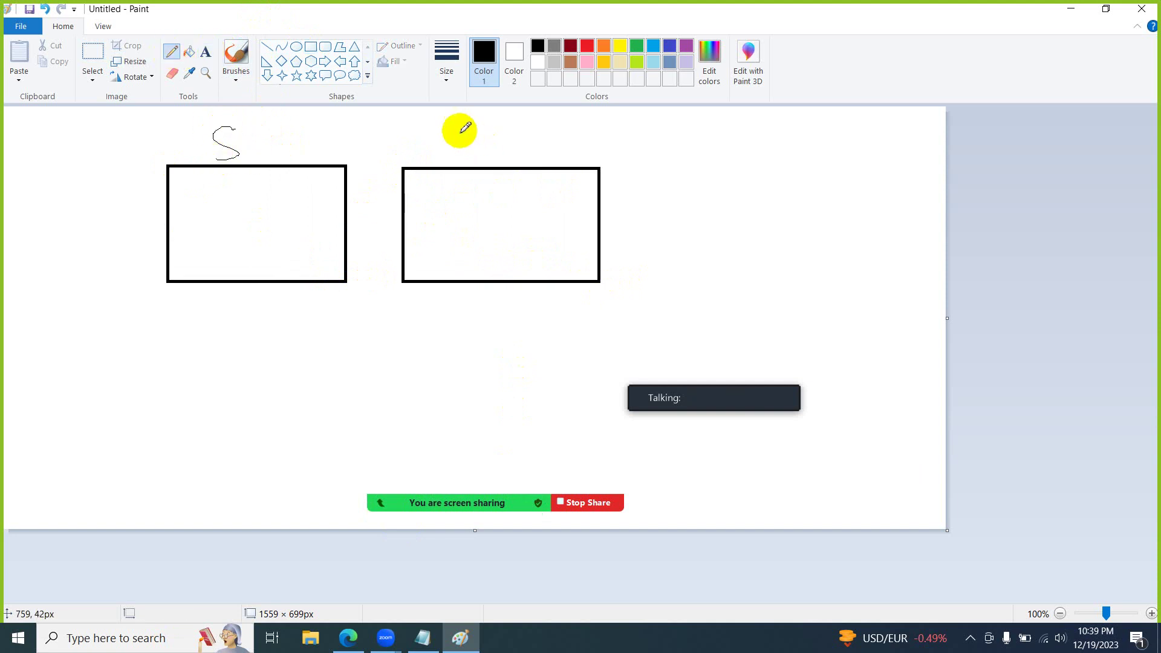
mouse_move(459, 135)
mouse_down()
mouse_move(460, 163)
mouse_move(477, 149)
mouse_move(469, 133)
mouse_up()
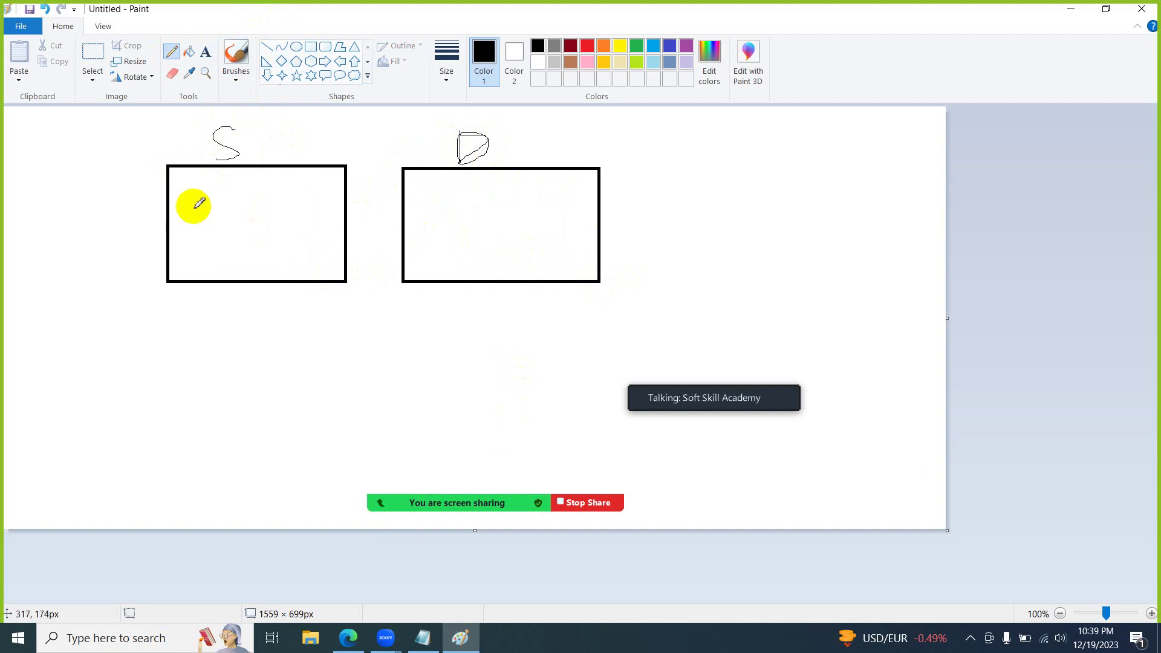
mouse_move(196, 200)
mouse_down()
mouse_move(194, 223)
mouse_move(222, 210)
mouse_move(262, 223)
mouse_move(270, 180)
mouse_up()
mouse_move(223, 242)
mouse_down()
mouse_move(226, 268)
mouse_move(240, 271)
mouse_move(284, 236)
mouse_up()
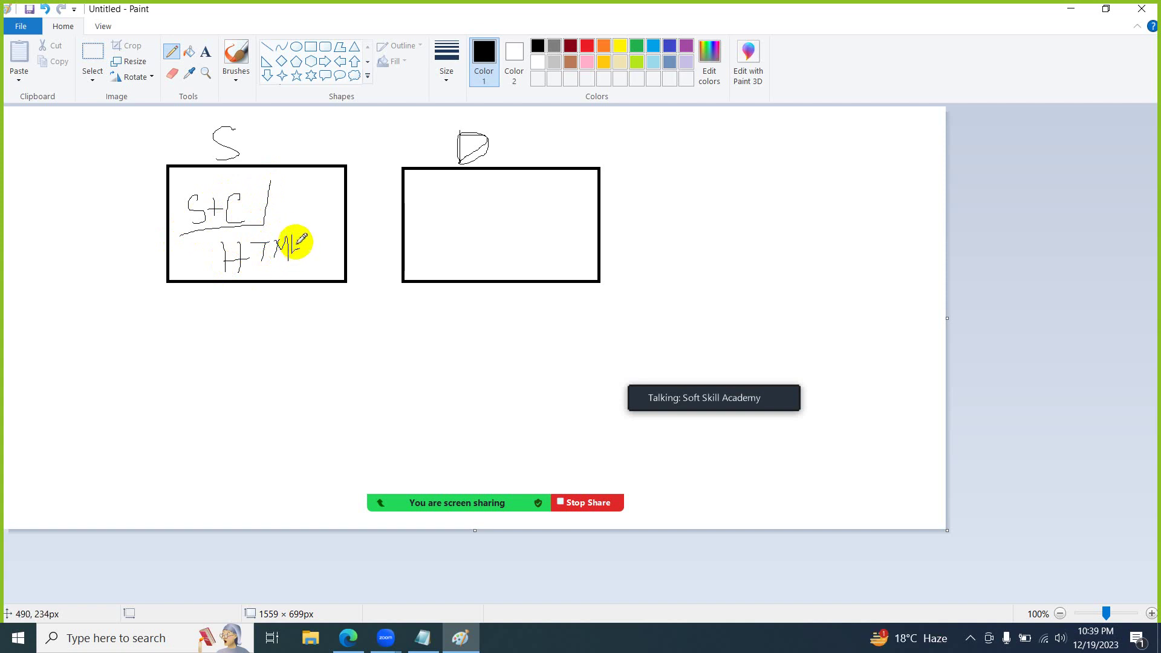
click(1073, 11)
- Check that the ssa-projects desktop folder contains index.html, then close it
click(1074, 7)
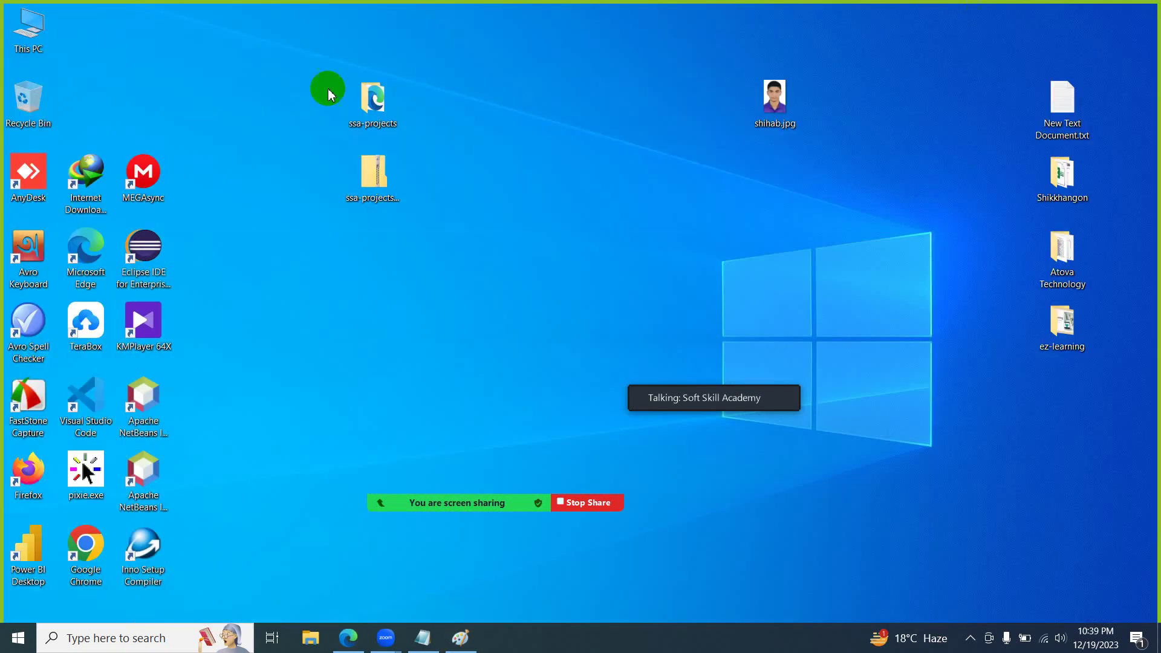
double_click(387, 101)
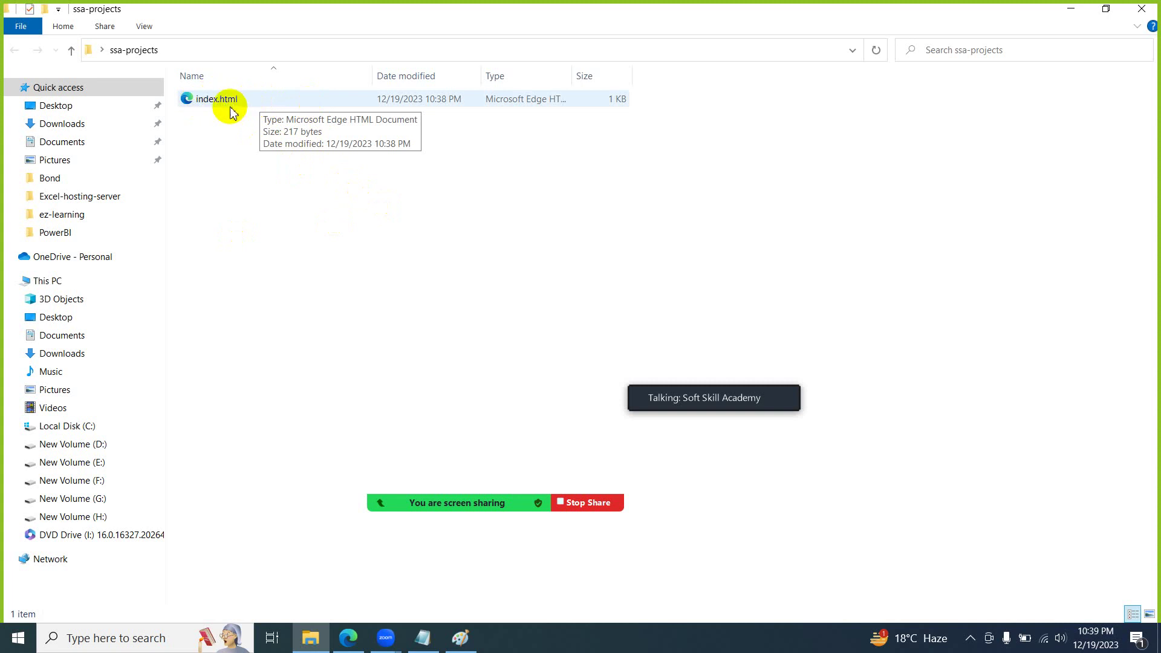
click(1142, 9)
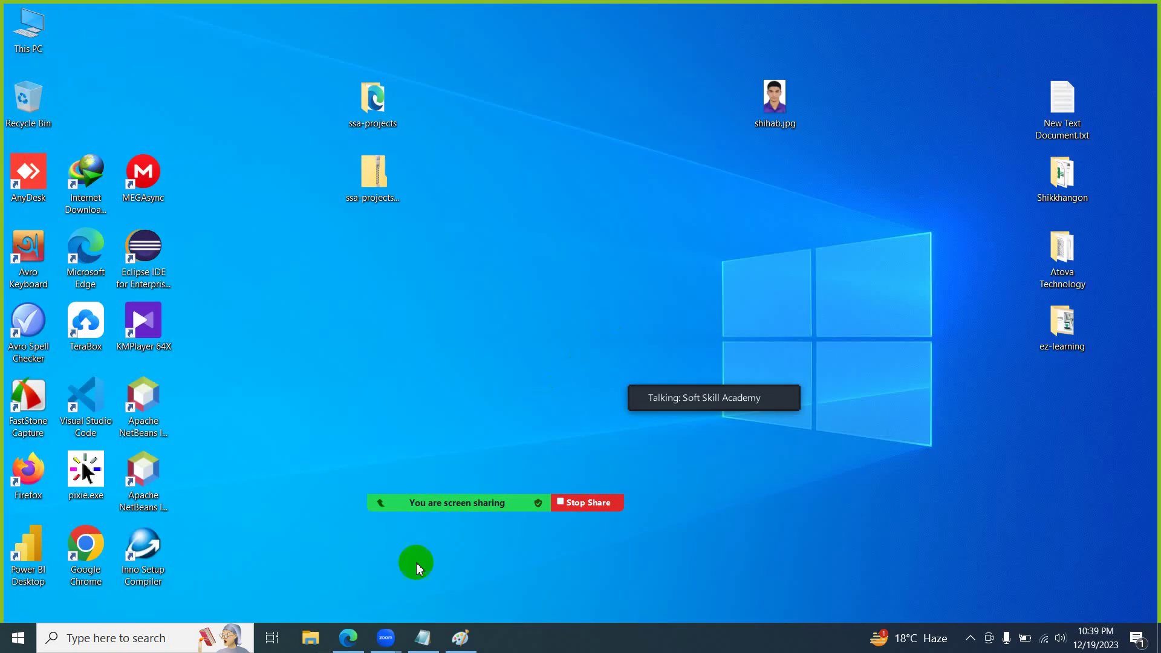
click(460, 638)
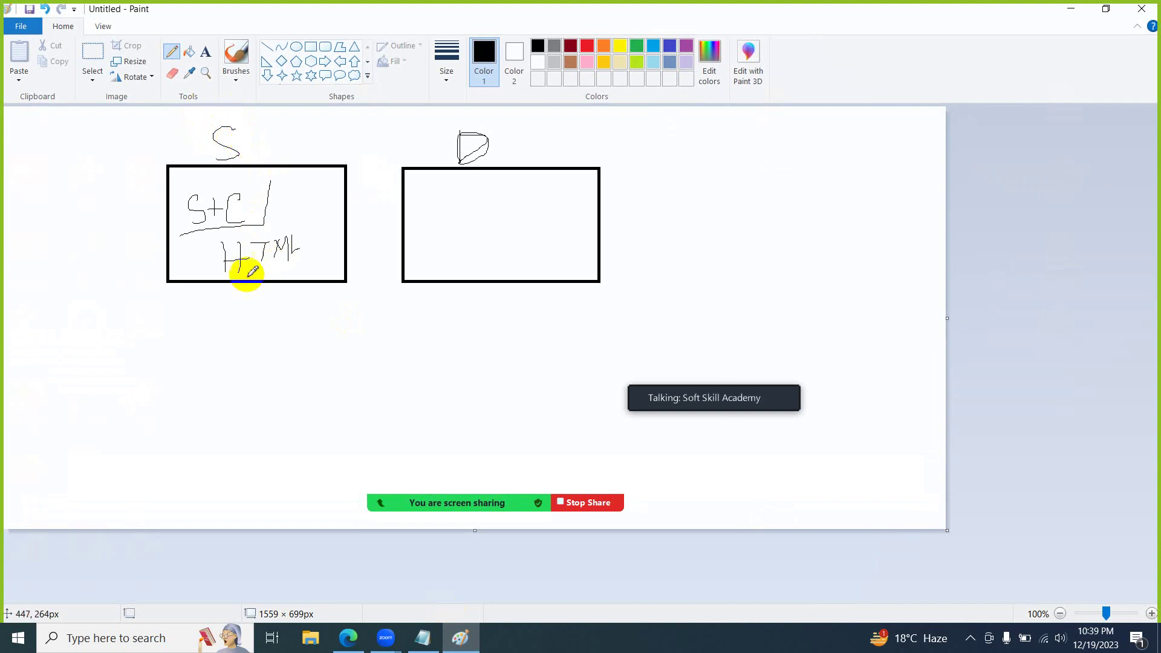
- Underline HTML and S+C in the left box and tick both S and D
drag(231, 277, 306, 259)
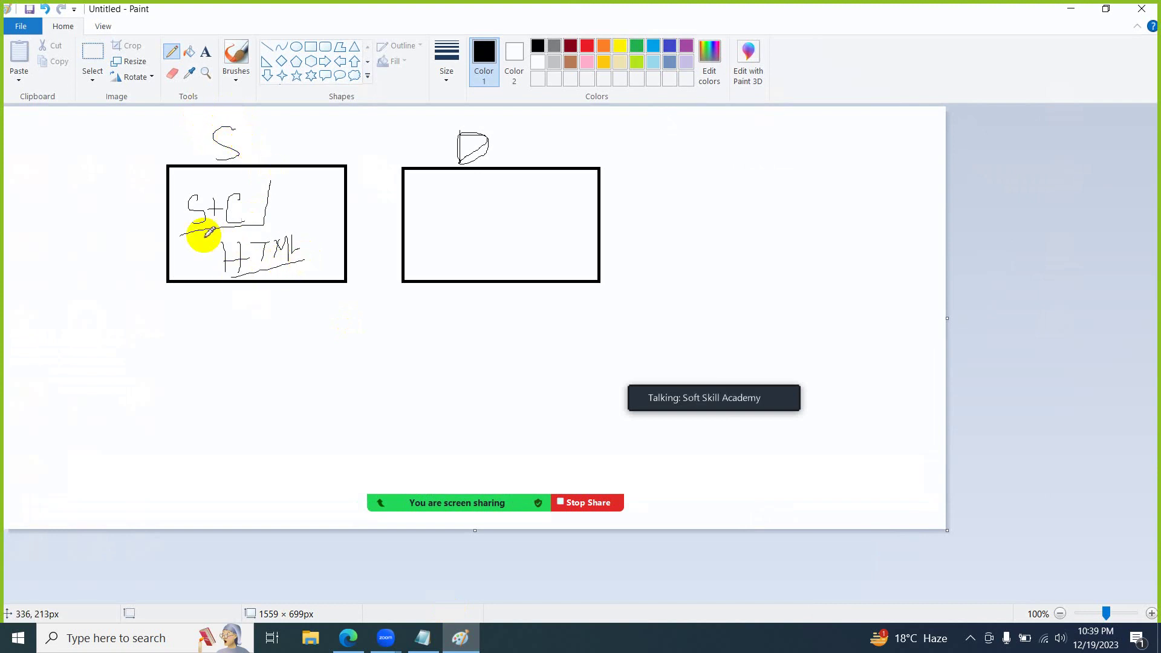
drag(201, 239, 308, 224)
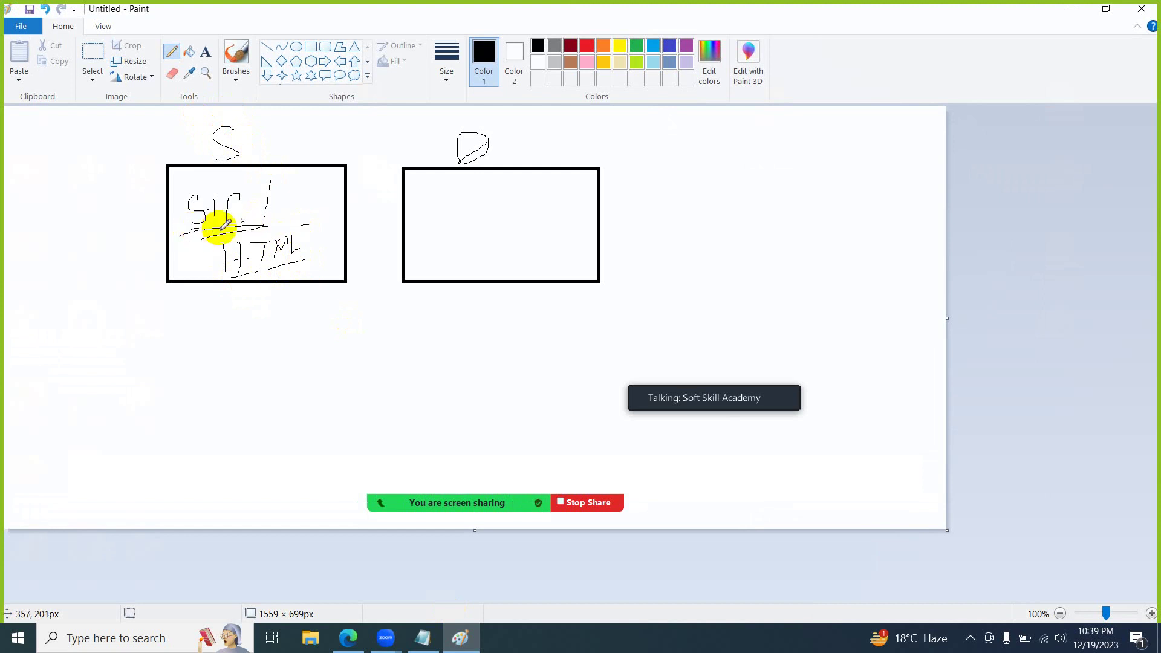
mouse_move(248, 145)
mouse_down()
mouse_move(261, 155)
mouse_move(326, 128)
mouse_up()
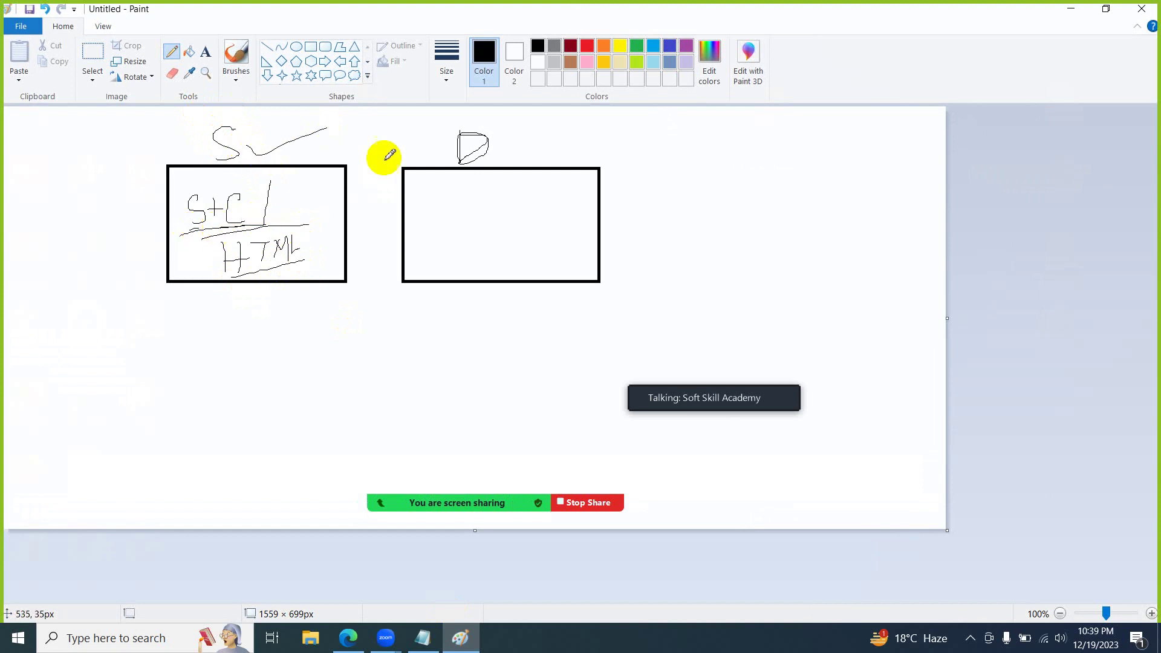
drag(512, 145, 549, 127)
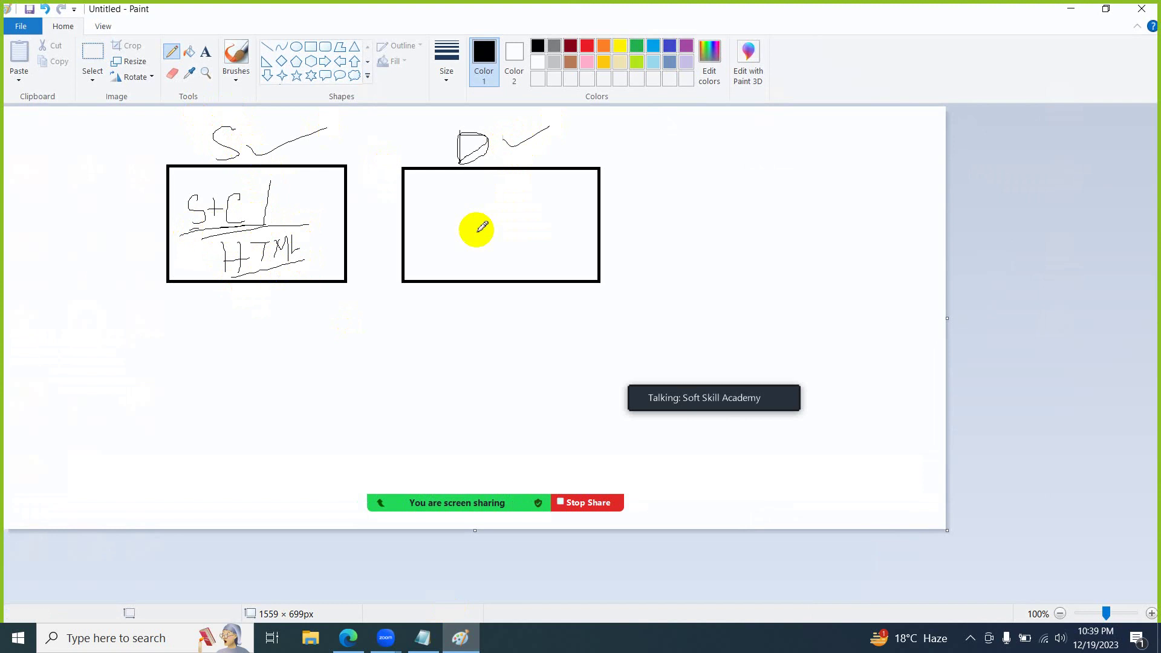
- Write an underlined HTML with S + C? above it in the right box
mouse_move(438, 236)
mouse_down()
mouse_move(436, 275)
mouse_move(452, 259)
mouse_move(462, 267)
mouse_up()
drag(459, 242, 478, 230)
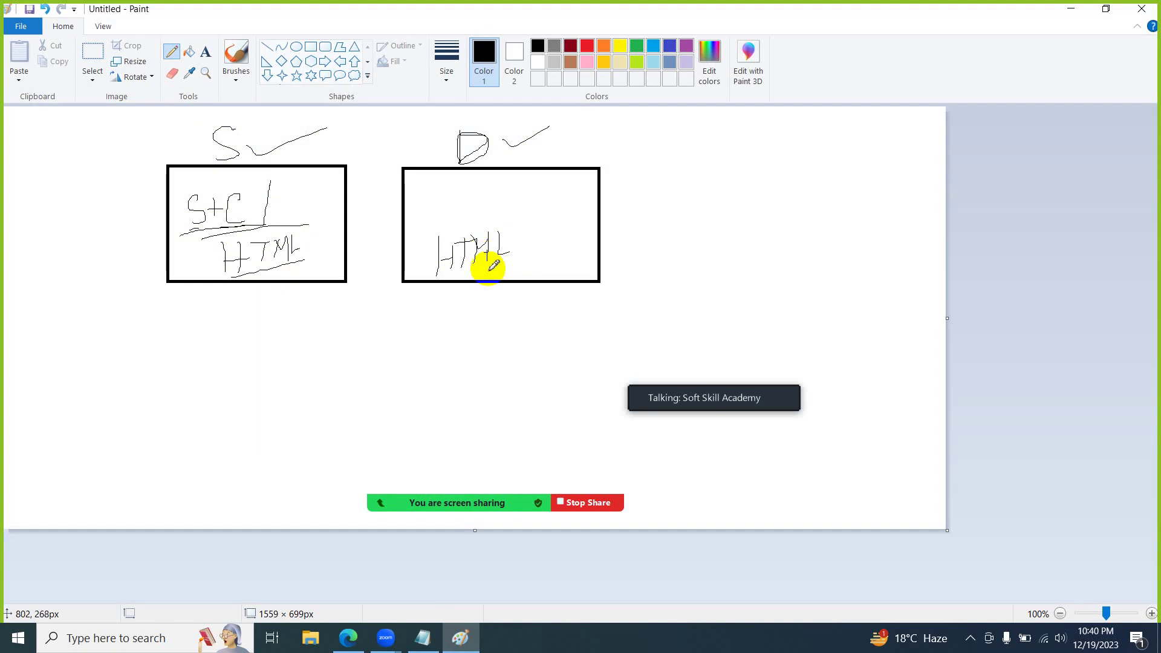
drag(484, 266, 554, 268)
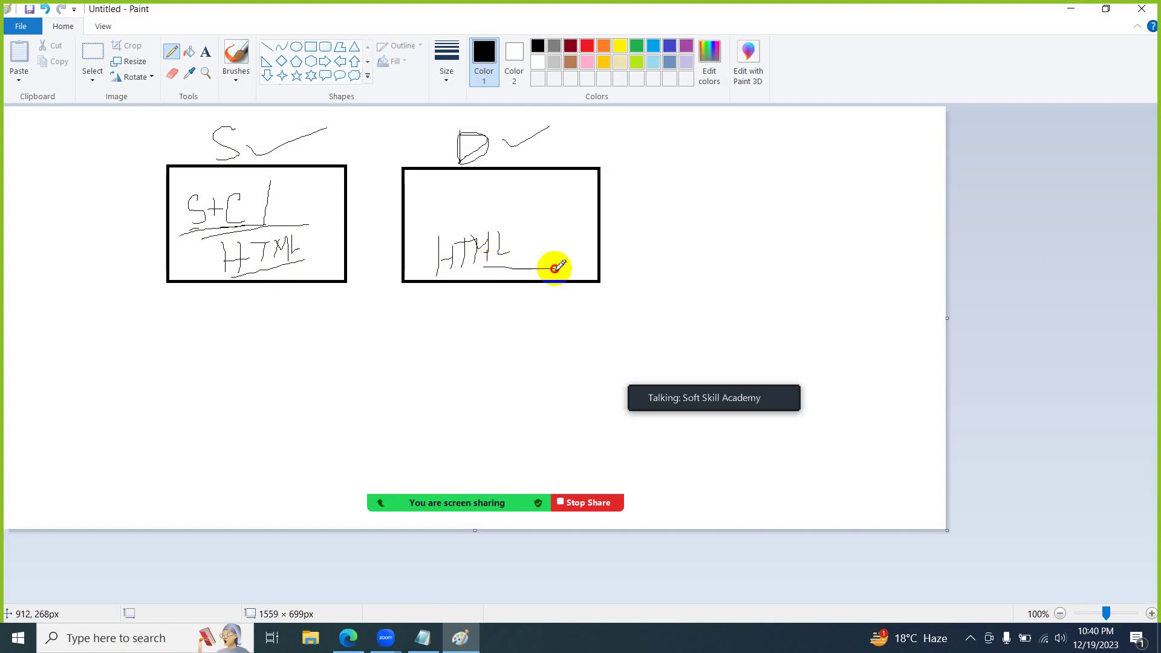
mouse_move(440, 195)
mouse_down()
mouse_move(436, 227)
mouse_move(422, 226)
mouse_move(500, 195)
mouse_move(531, 218)
mouse_move(621, 192)
mouse_move(623, 210)
mouse_move(661, 207)
mouse_move(670, 187)
mouse_move(708, 199)
mouse_move(718, 181)
mouse_move(723, 199)
mouse_move(756, 182)
mouse_move(770, 218)
mouse_up()
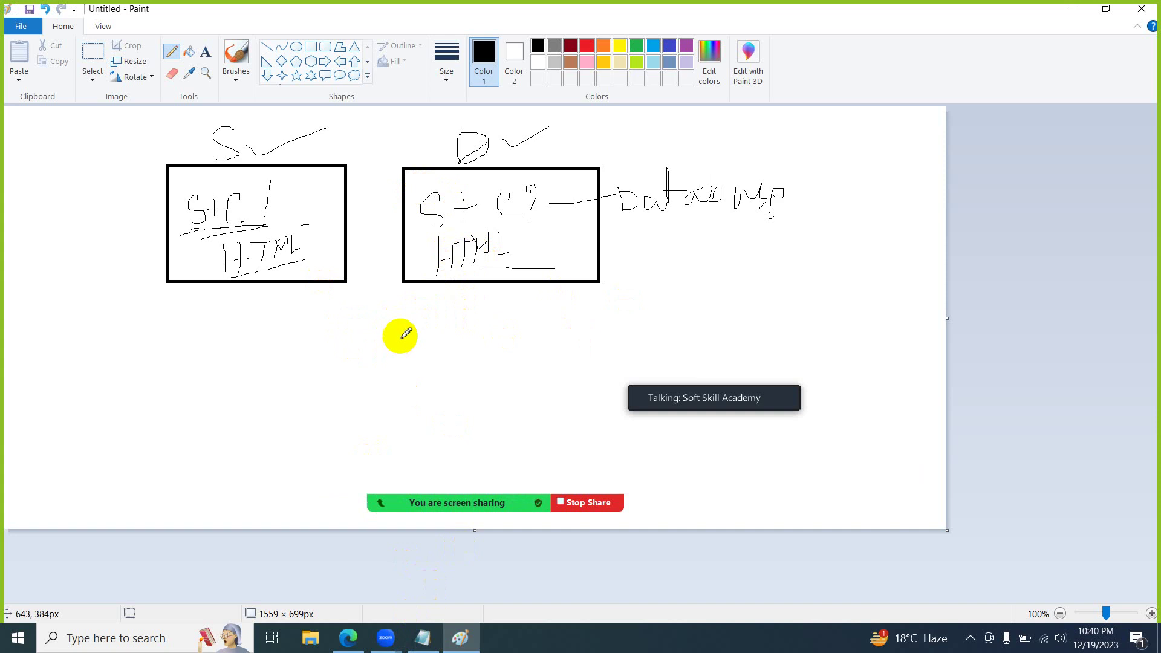
- Sketch a lined box below the two boxes, connected by curves and arrows to Database
mouse_move(393, 316)
mouse_down()
mouse_move(388, 365)
mouse_move(393, 337)
mouse_move(622, 324)
mouse_move(635, 311)
mouse_move(414, 311)
mouse_up()
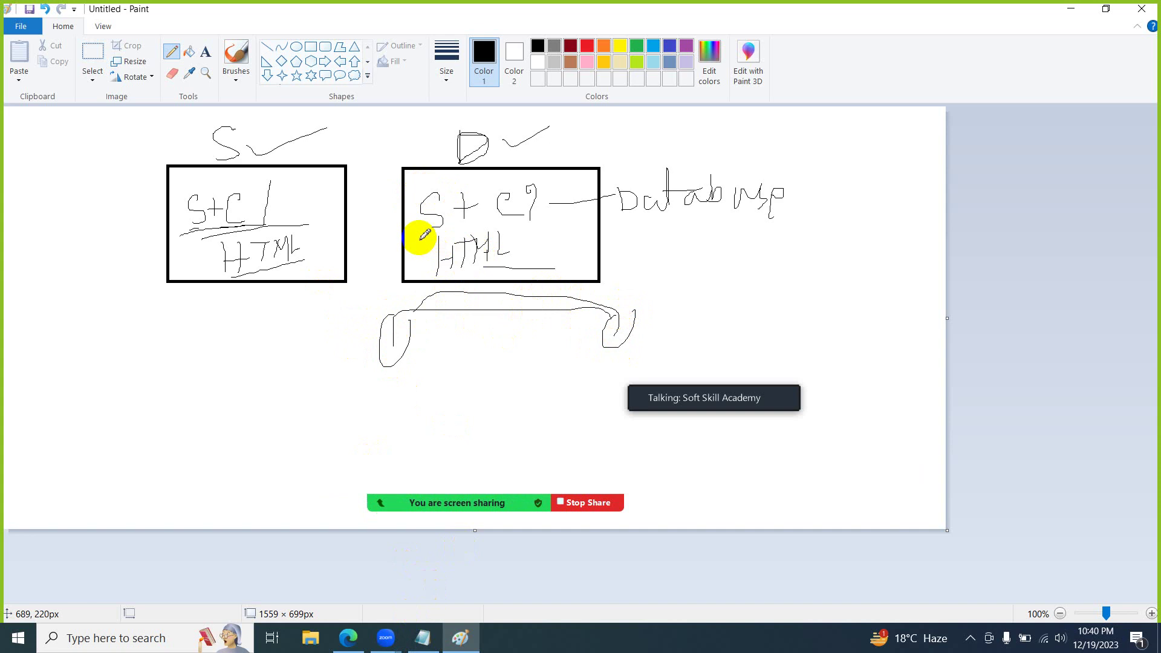
mouse_move(419, 236)
mouse_down()
mouse_move(474, 226)
mouse_move(423, 238)
mouse_move(536, 262)
mouse_move(500, 228)
mouse_move(435, 228)
mouse_up()
mouse_move(365, 326)
mouse_down()
mouse_move(475, 323)
mouse_move(479, 389)
mouse_move(333, 403)
mouse_move(364, 342)
mouse_up()
mouse_move(446, 340)
mouse_down()
mouse_move(340, 341)
mouse_move(461, 368)
mouse_move(369, 402)
mouse_move(474, 387)
mouse_up()
click(365, 387)
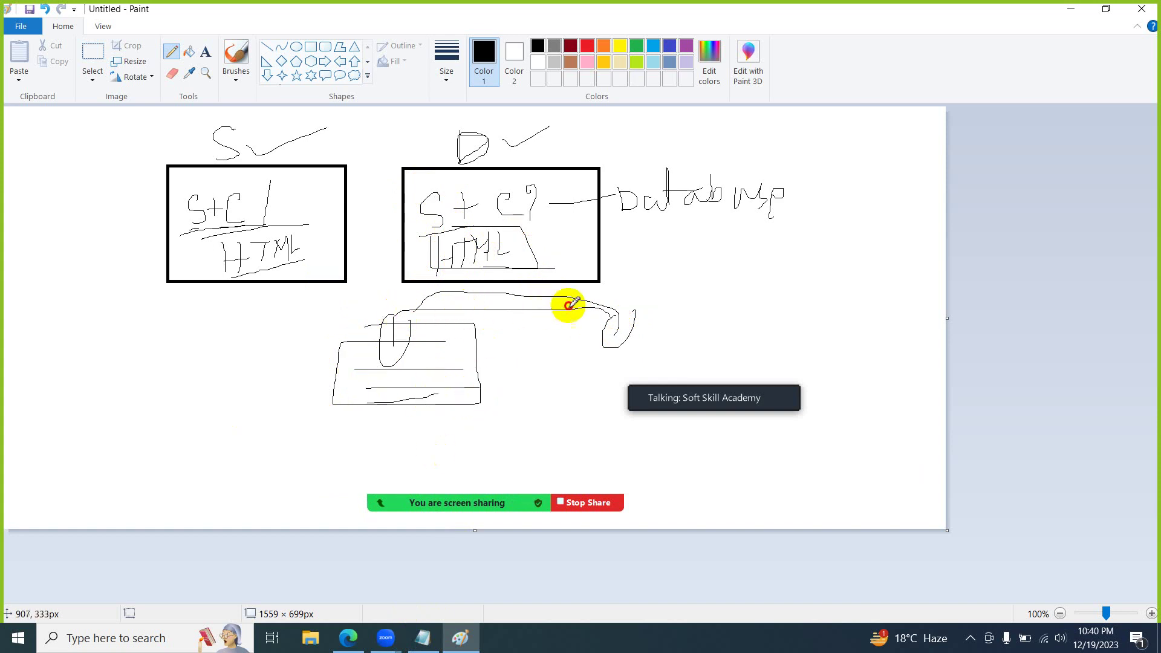
drag(568, 304, 699, 228)
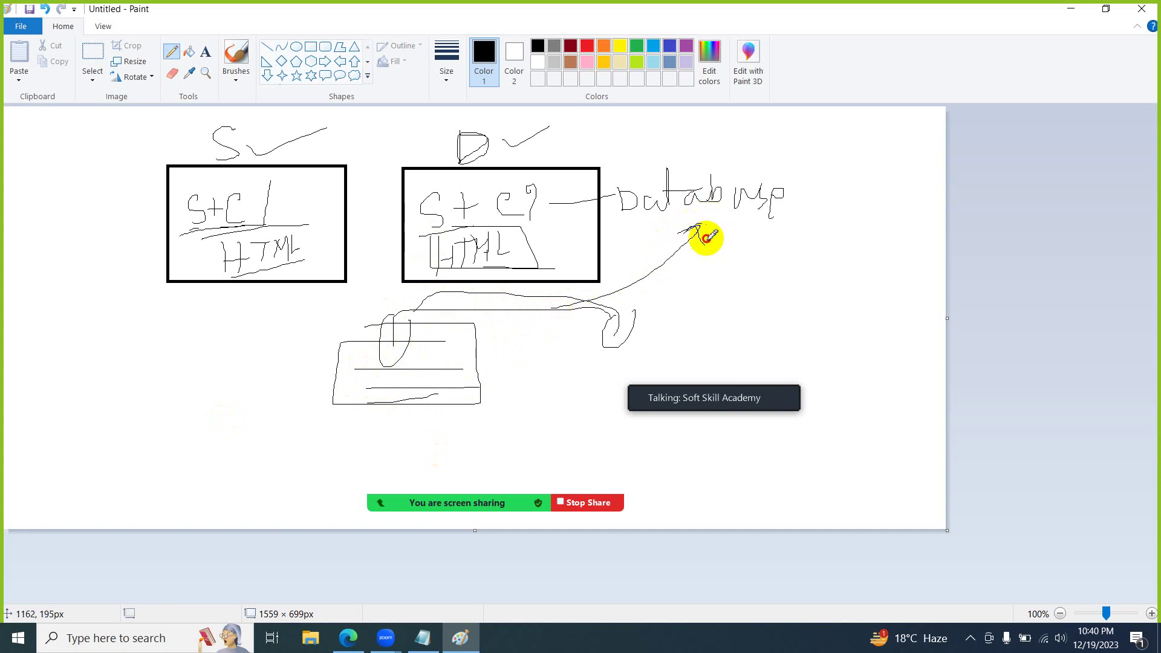
drag(705, 237, 401, 324)
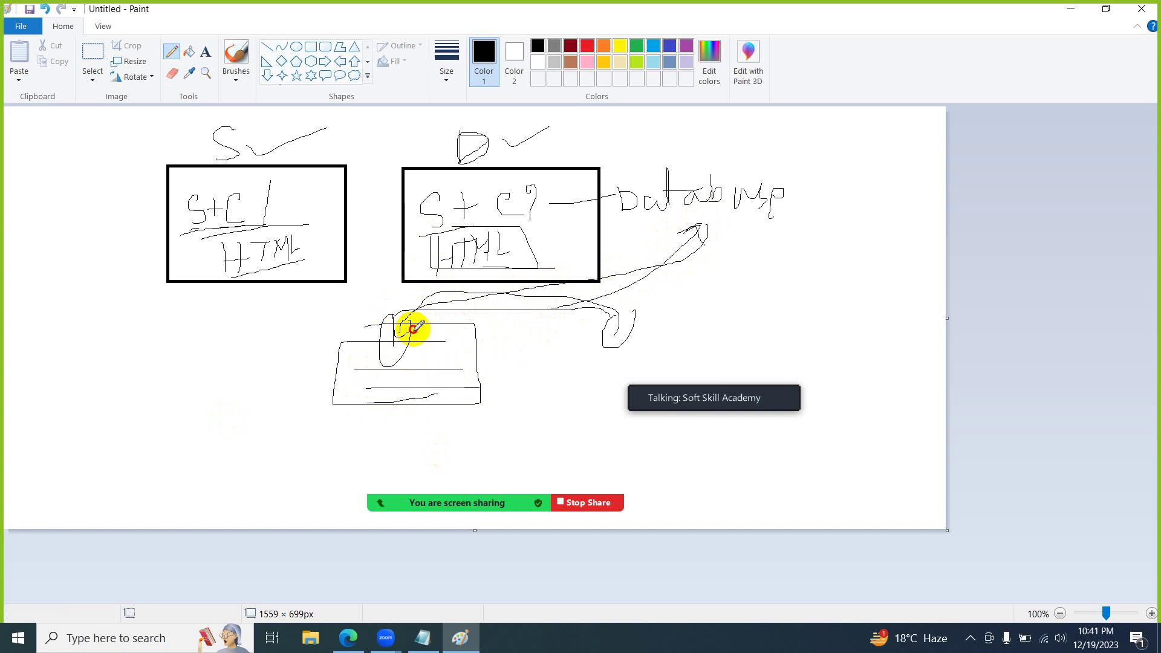
drag(355, 369, 435, 370)
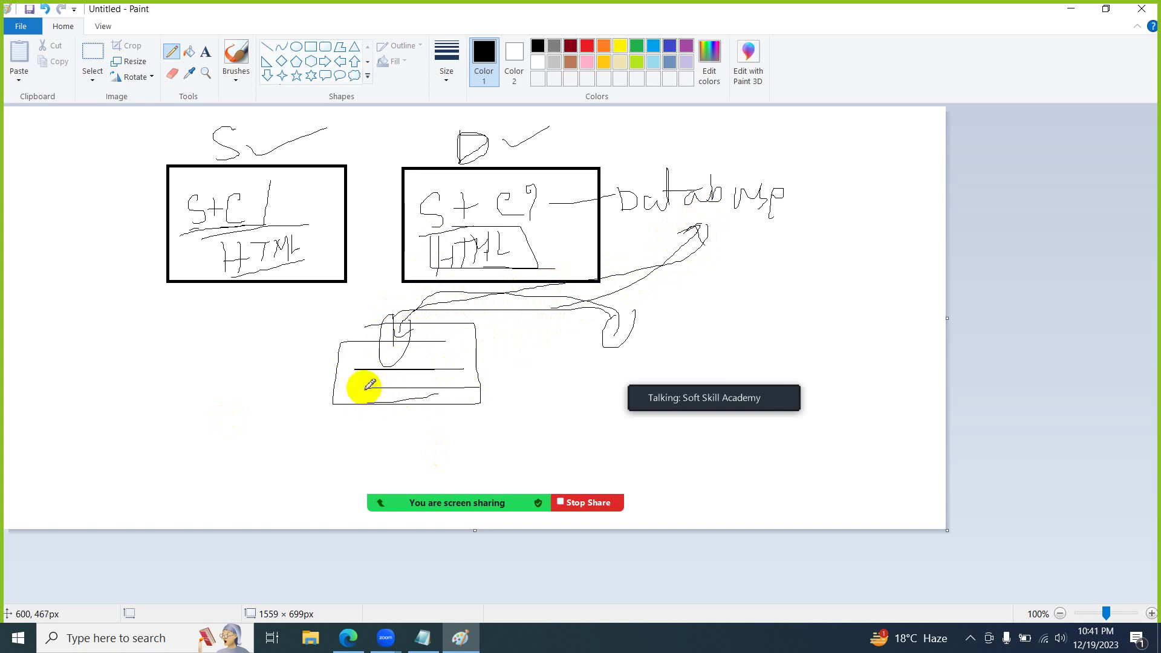
mouse_move(366, 389)
mouse_down()
mouse_move(441, 382)
mouse_move(355, 396)
mouse_move(461, 396)
mouse_move(372, 404)
mouse_up()
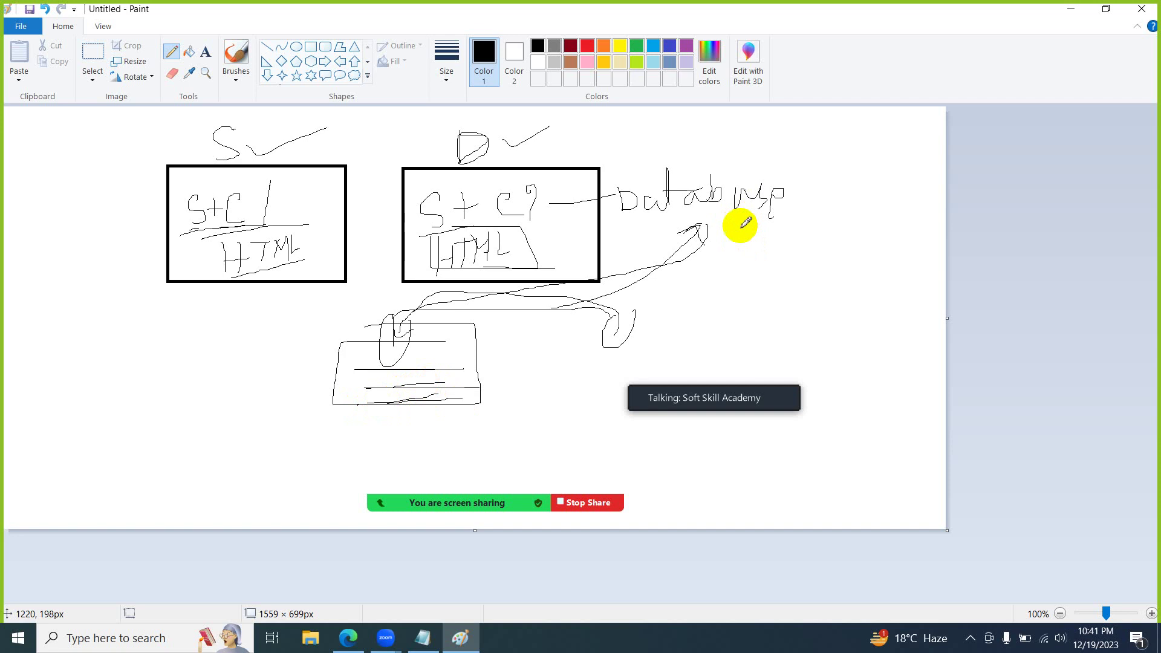
drag(344, 391, 440, 399)
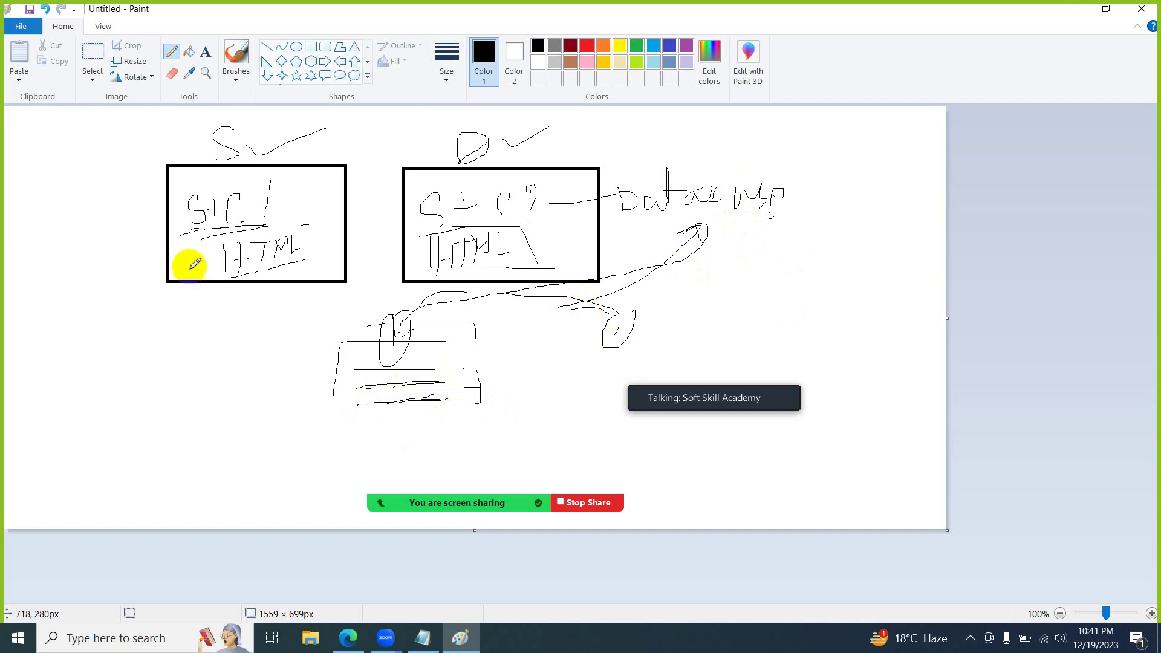
- Cross out the Database label and minimize the Paint sketch
mouse_move(617, 153)
mouse_down()
mouse_move(679, 189)
mouse_move(750, 208)
mouse_up()
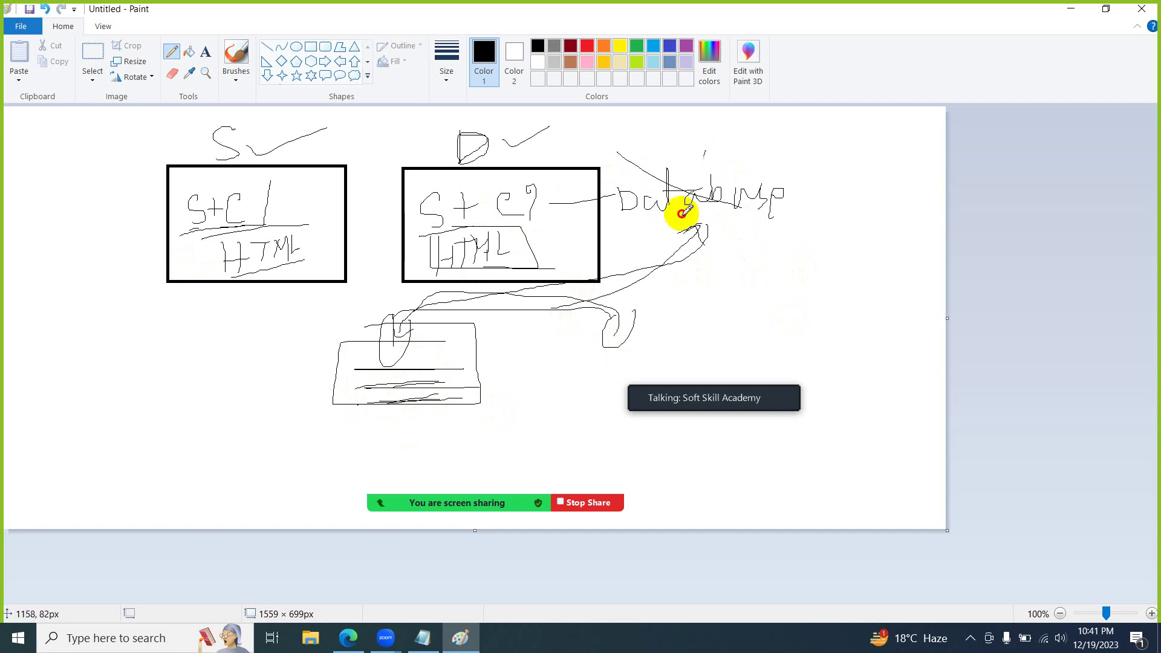
mouse_move(425, 157)
mouse_down()
mouse_move(582, 156)
mouse_move(680, 192)
mouse_move(667, 208)
mouse_up()
drag(712, 155, 690, 203)
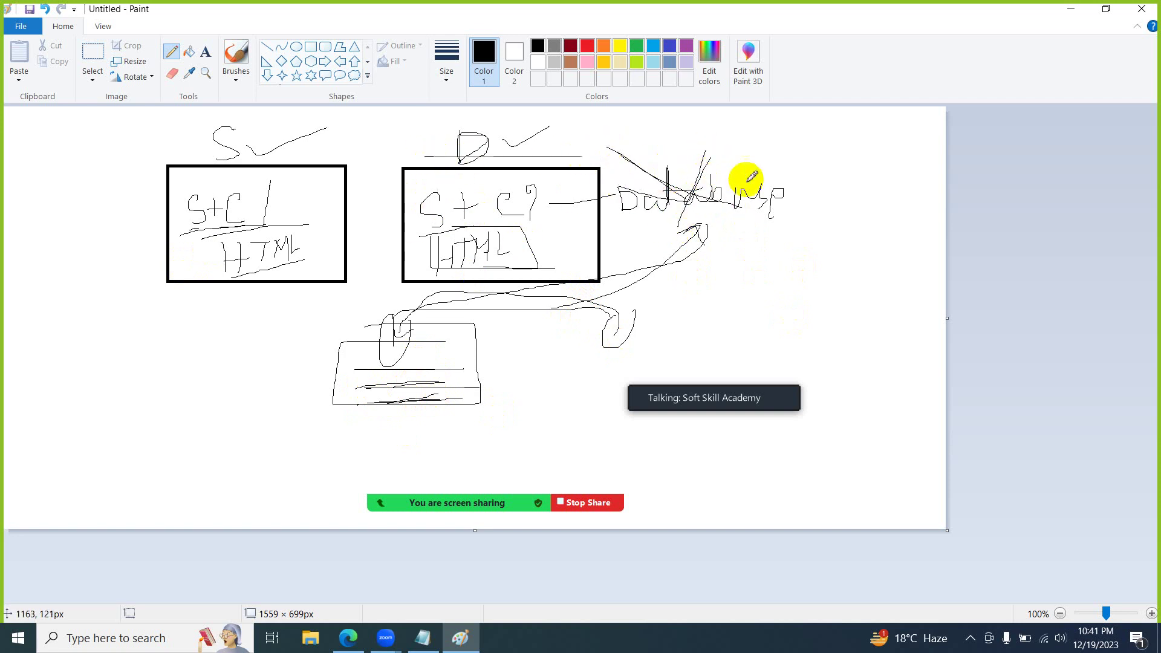
click(1072, 8)
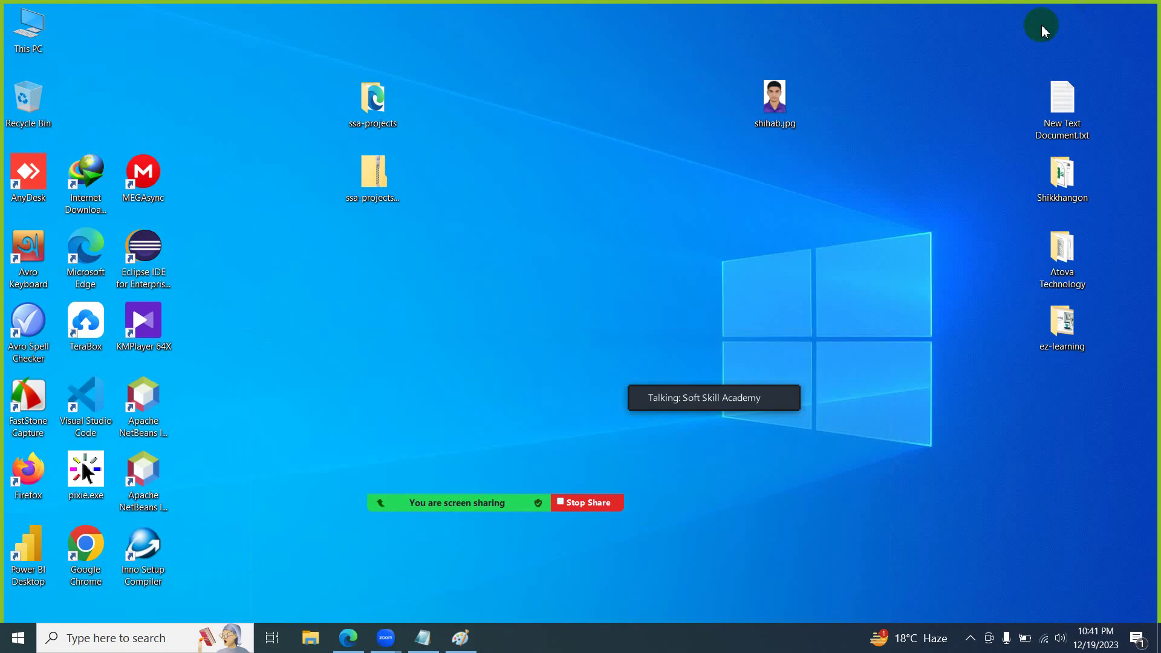
- Look at index.html in the ssa-projects folder, then return to the Cyber City dashboard in Edge
double_click(372, 115)
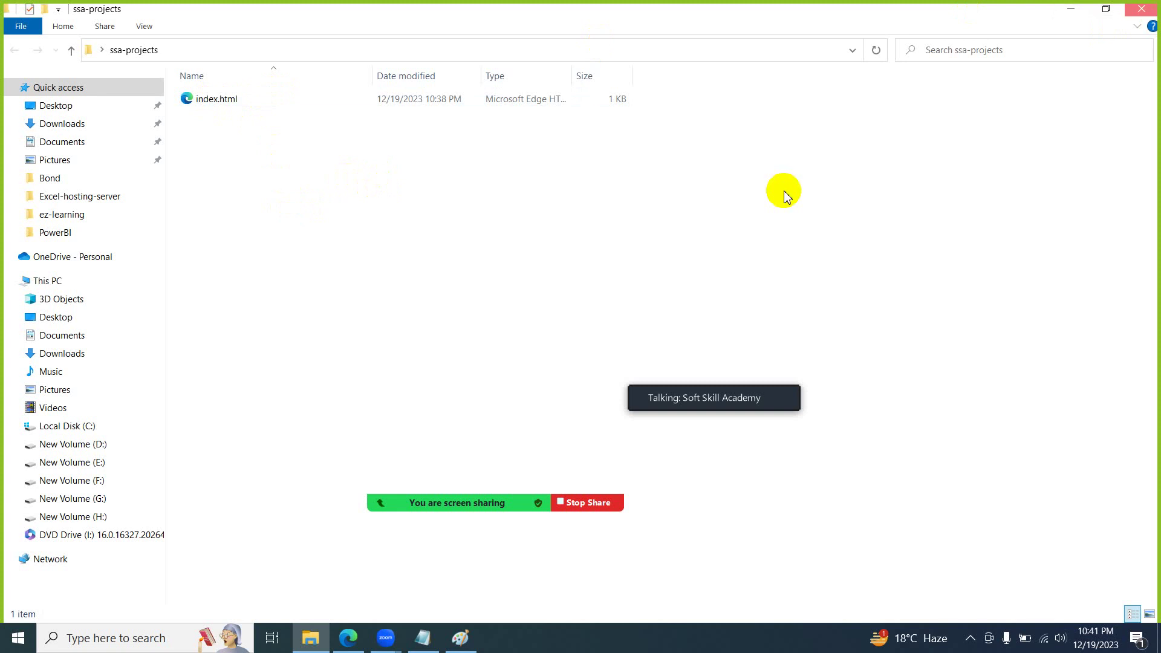
key(super+d)
click(338, 646)
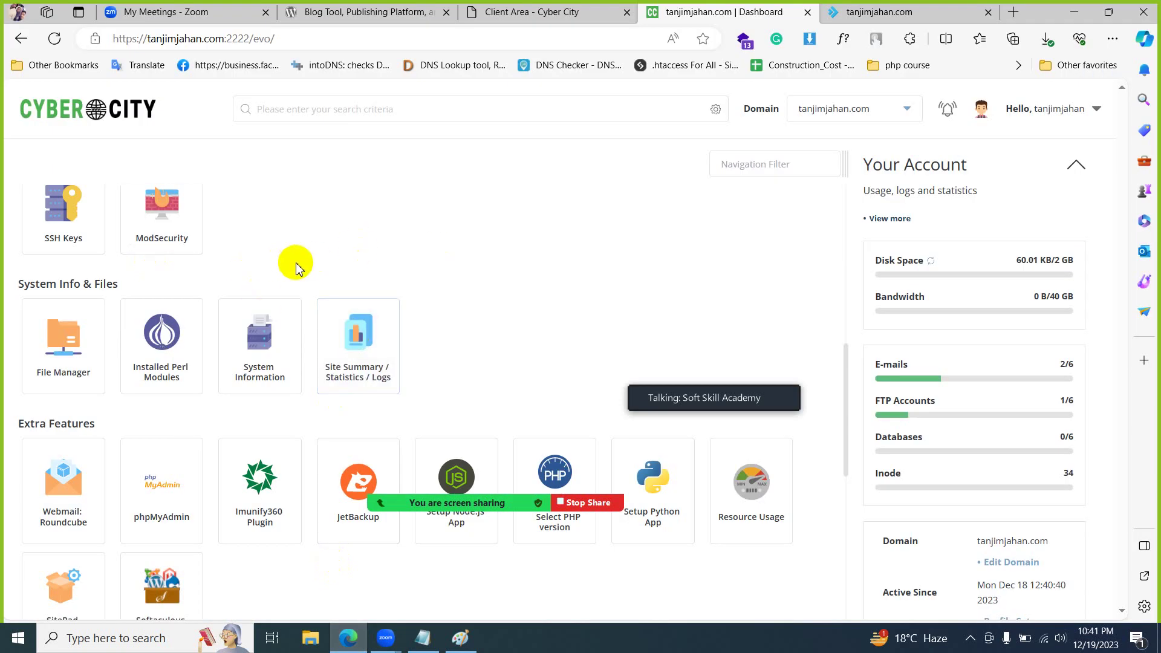
- Scroll the DirectAdmin dashboard back to the System Info & Files section
scroll(181, 278, down, 1)
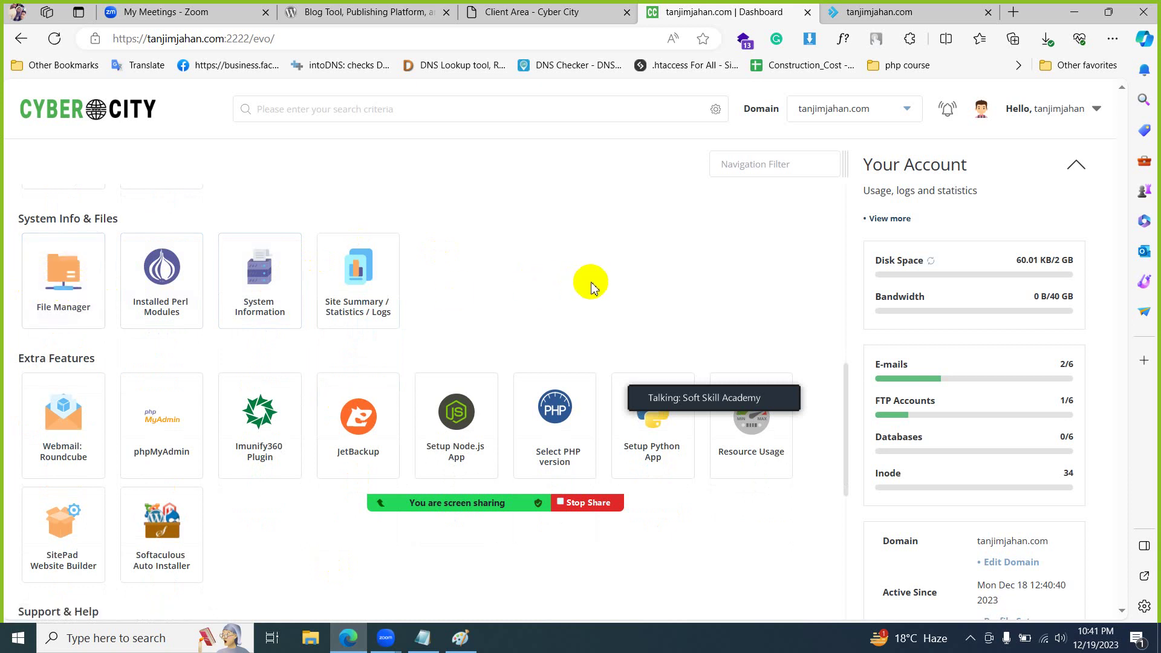
scroll(590, 286, up, 5)
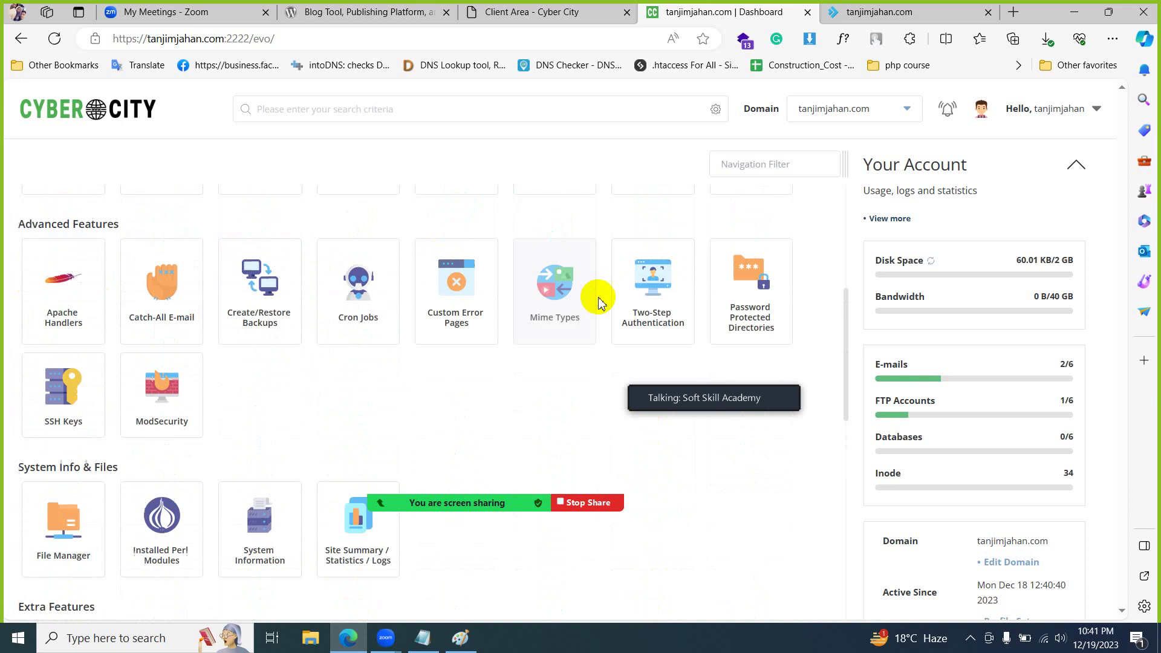
scroll(598, 301, up, 4)
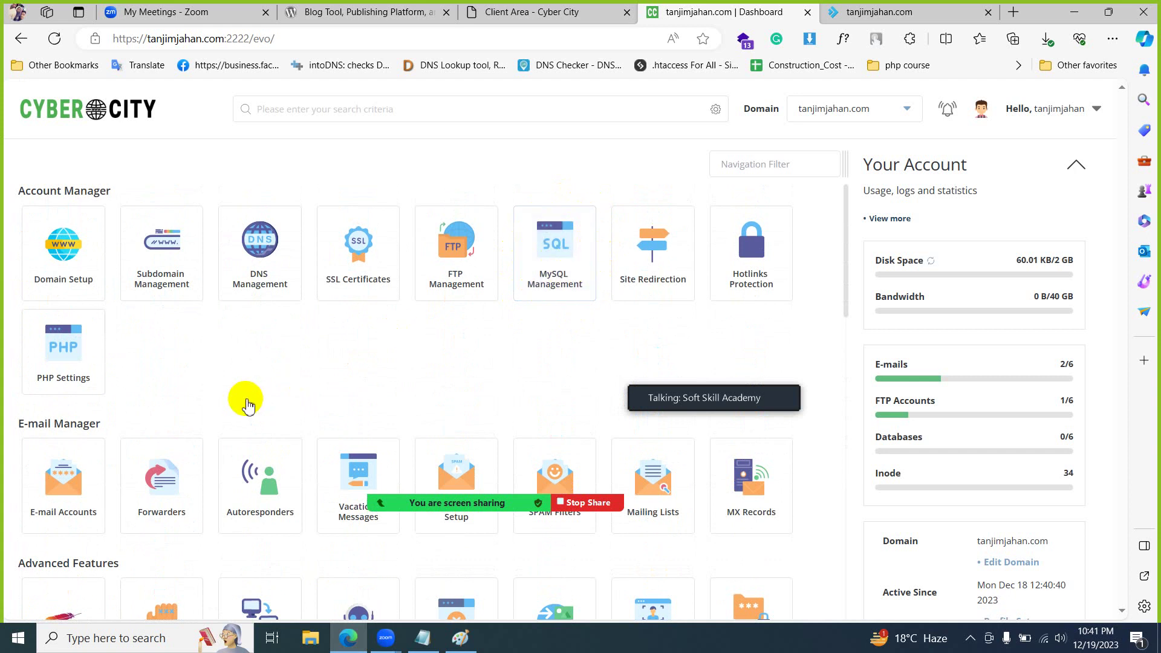
scroll(247, 407, down, 10)
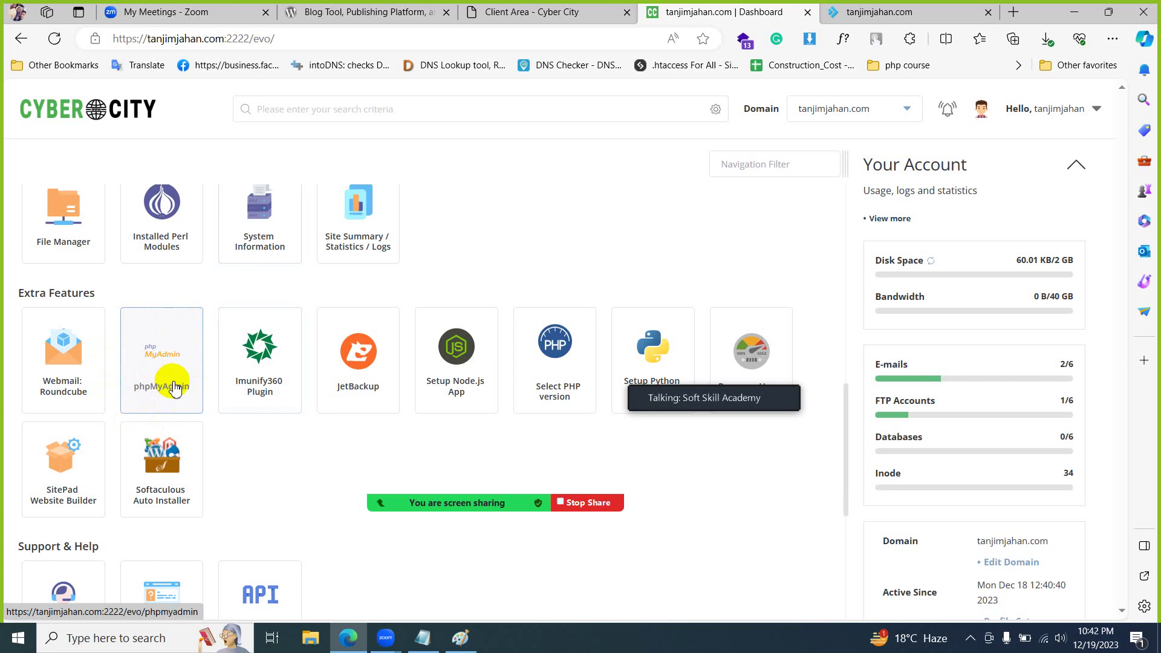
scroll(174, 386, up, 2)
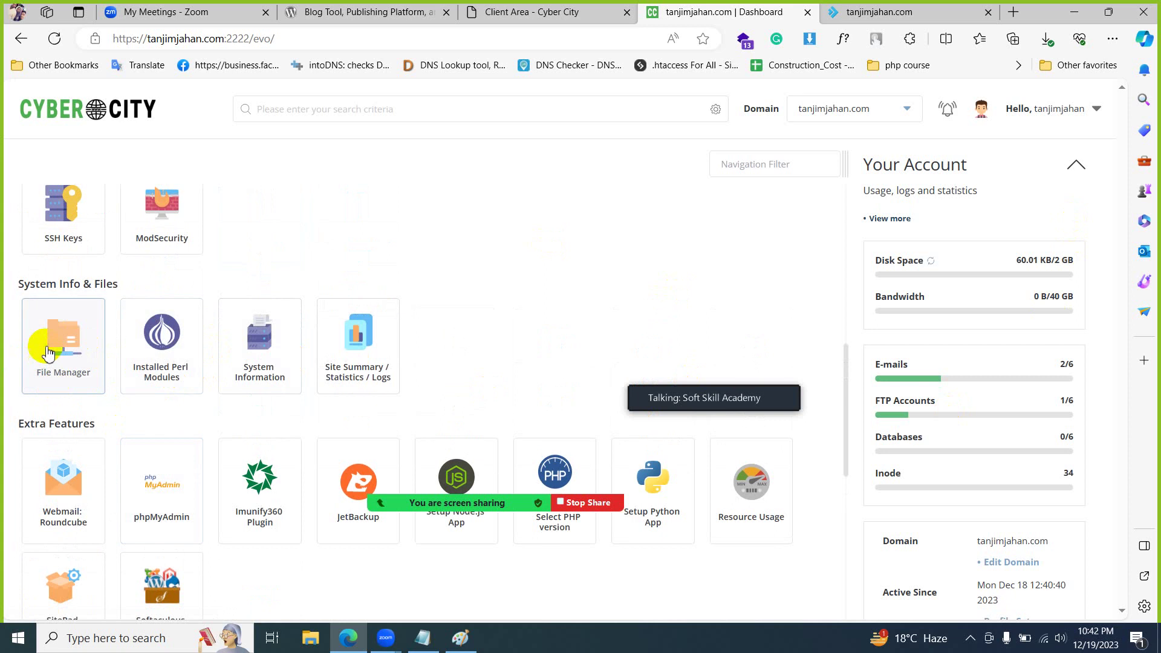
- Open DirectAdmin's File Manager and widen the file list pane
click(58, 365)
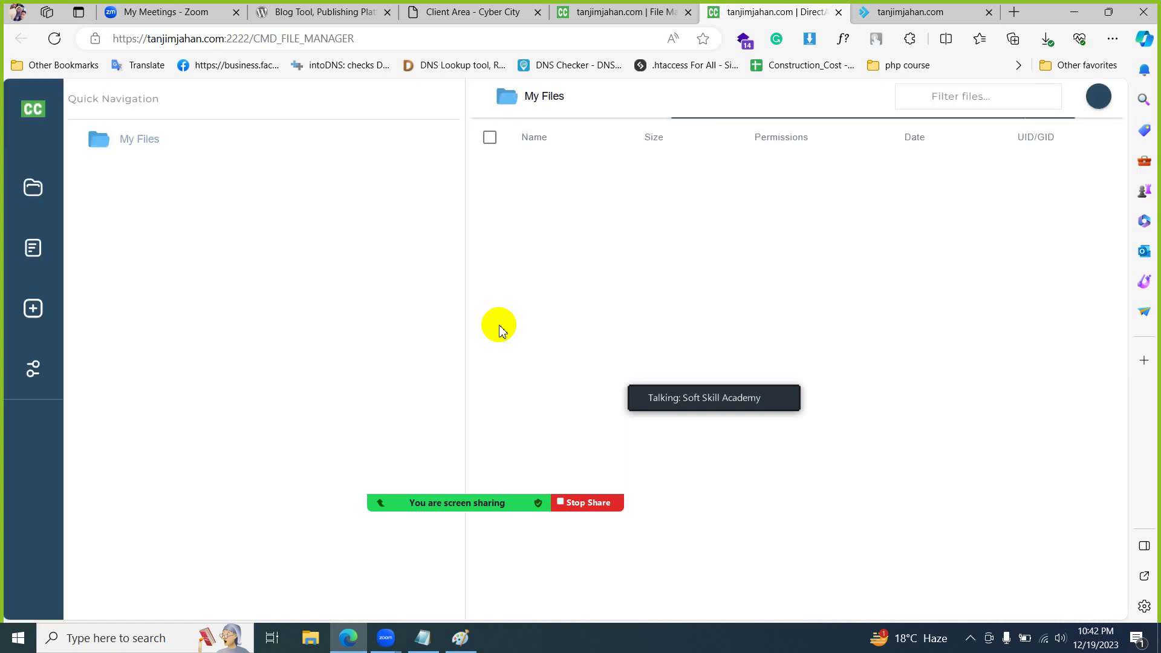
drag(471, 350, 371, 350)
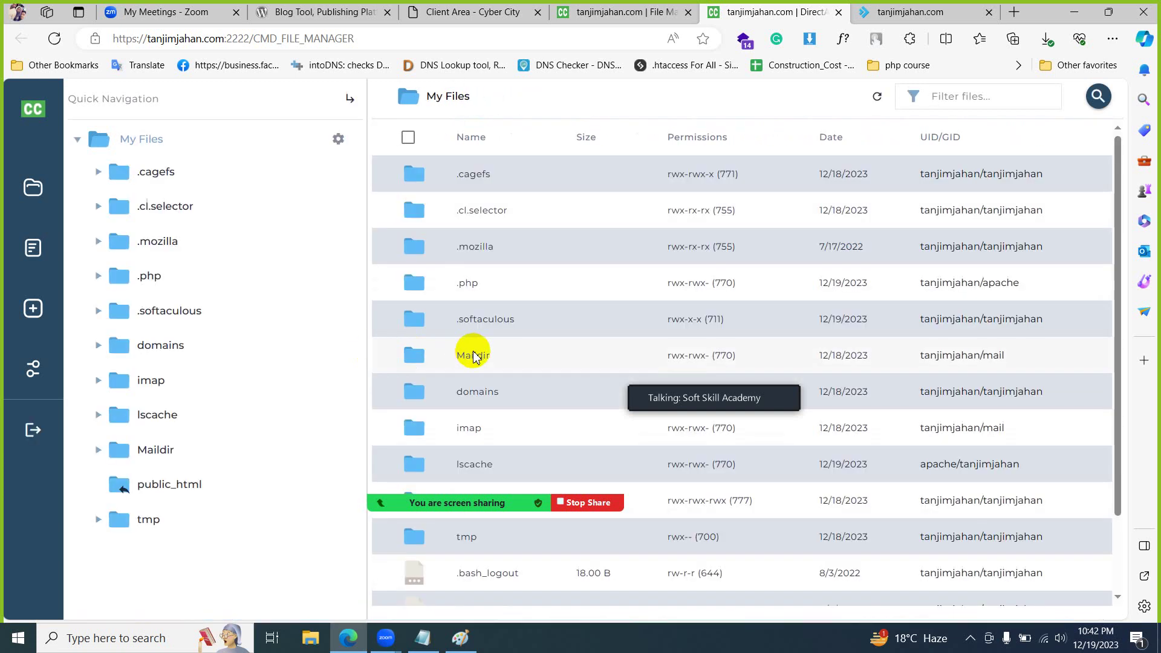
scroll(473, 357, down, 3)
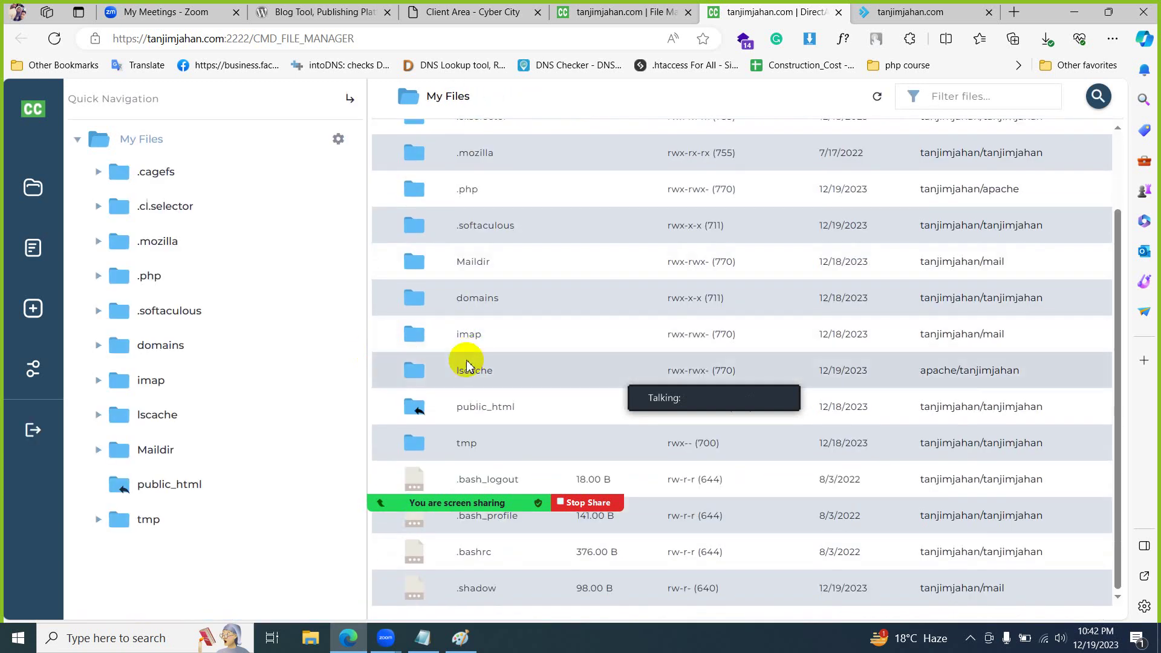
scroll(466, 364, up, 3)
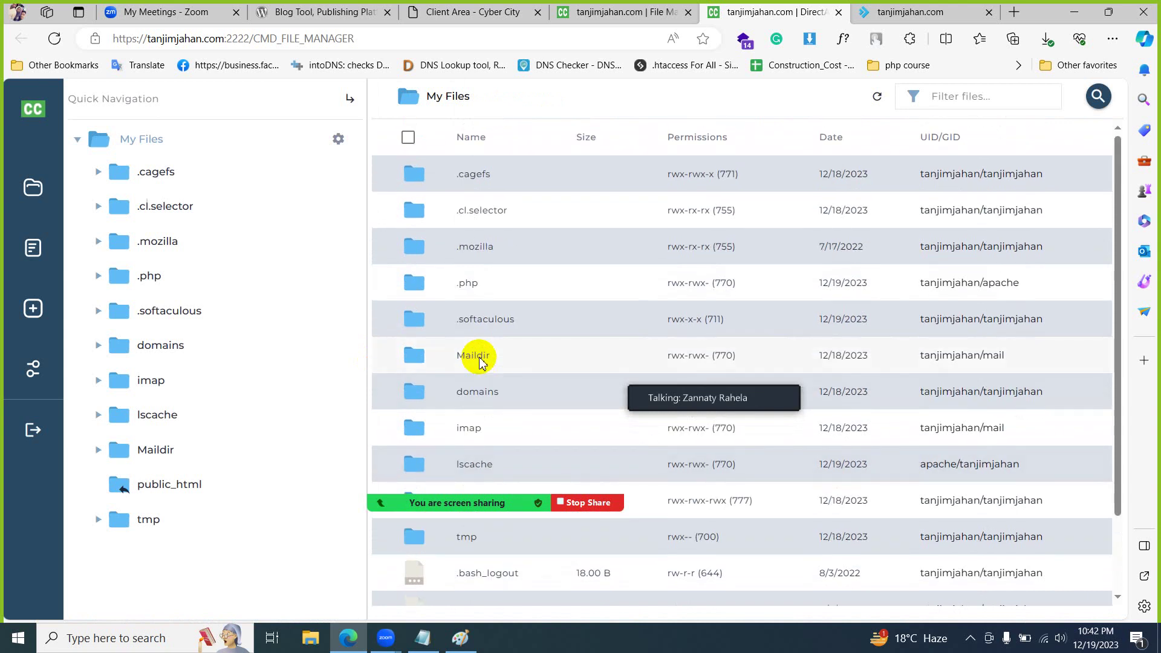
scroll(480, 362, down, 3)
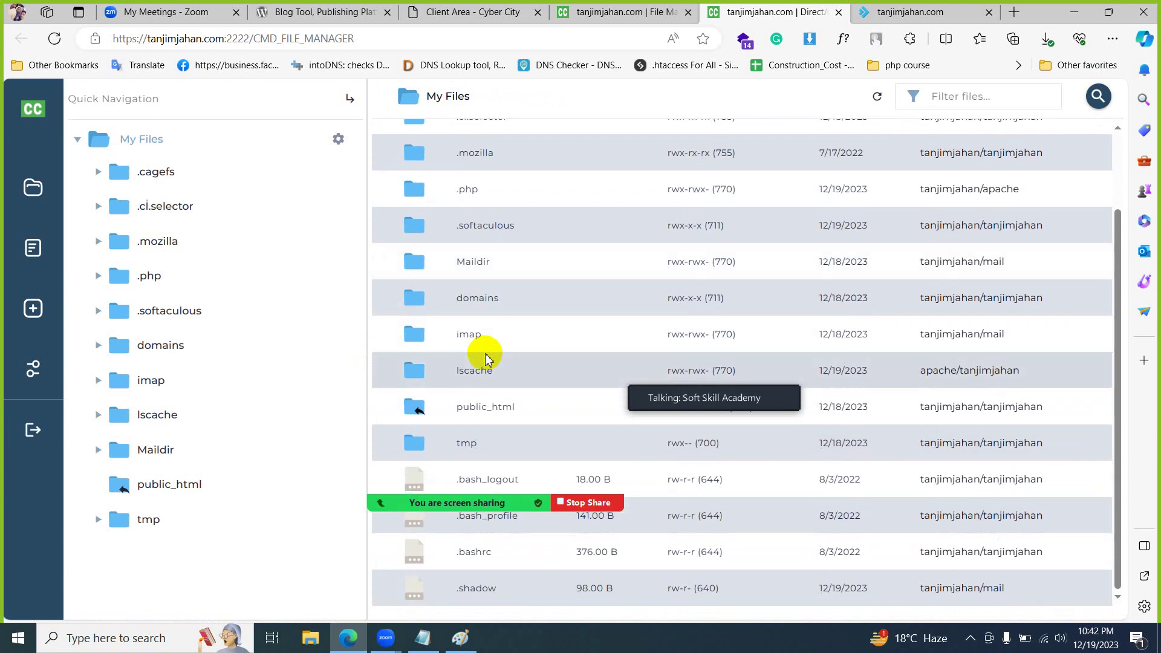
scroll(486, 358, up, 3)
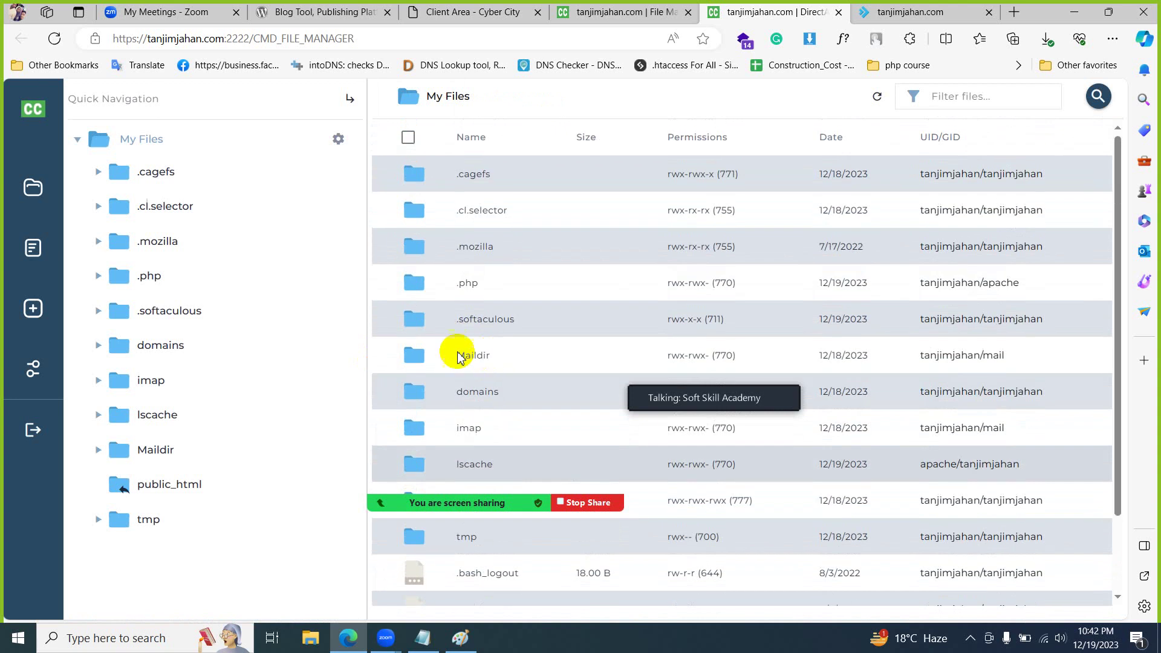
- Browse the My Files listing, including domains and public_html, alternating with the dashboard tab
click(623, 12)
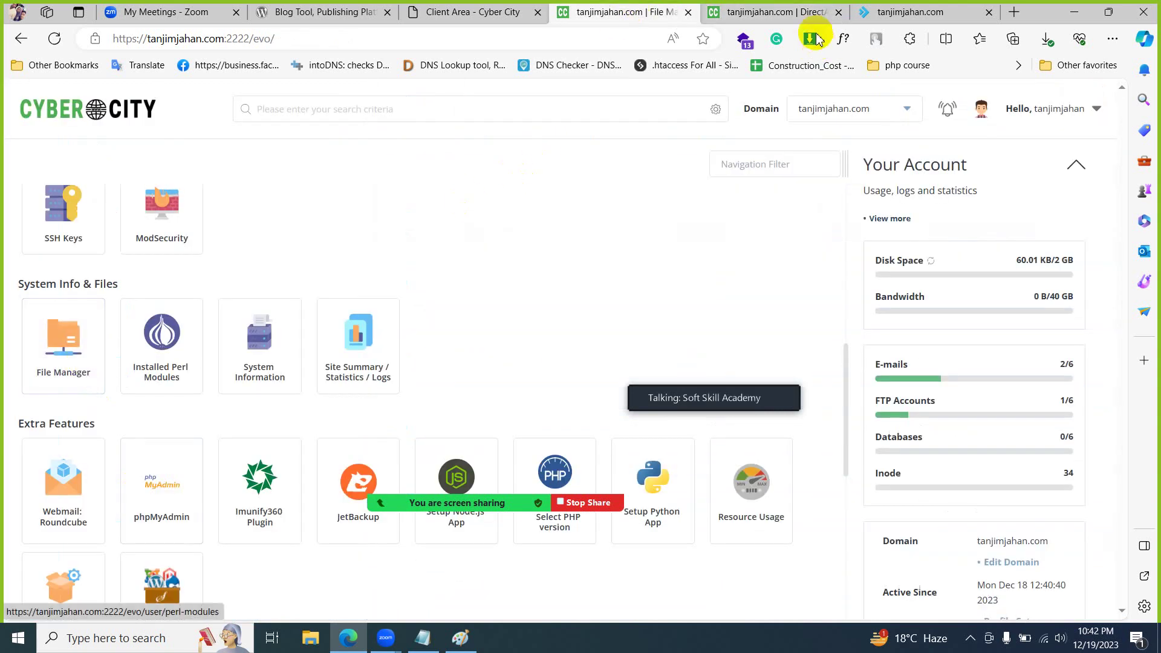
click(780, 12)
scroll(514, 280, down, 3)
scroll(516, 280, up, 3)
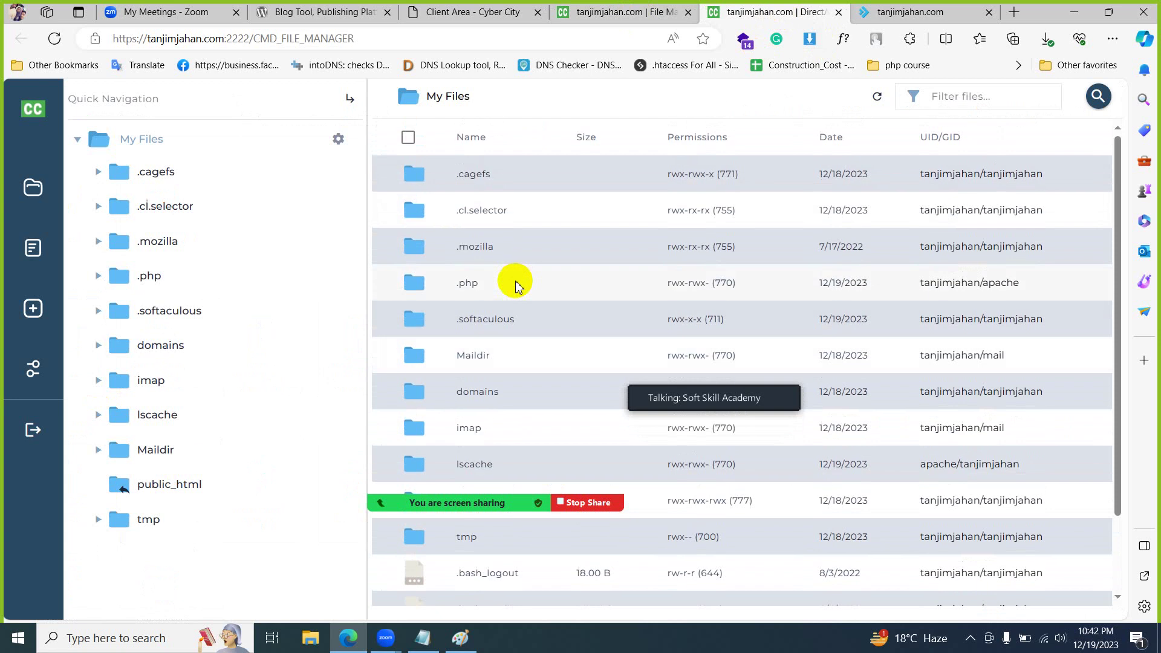
scroll(515, 281, down, 3)
click(623, 12)
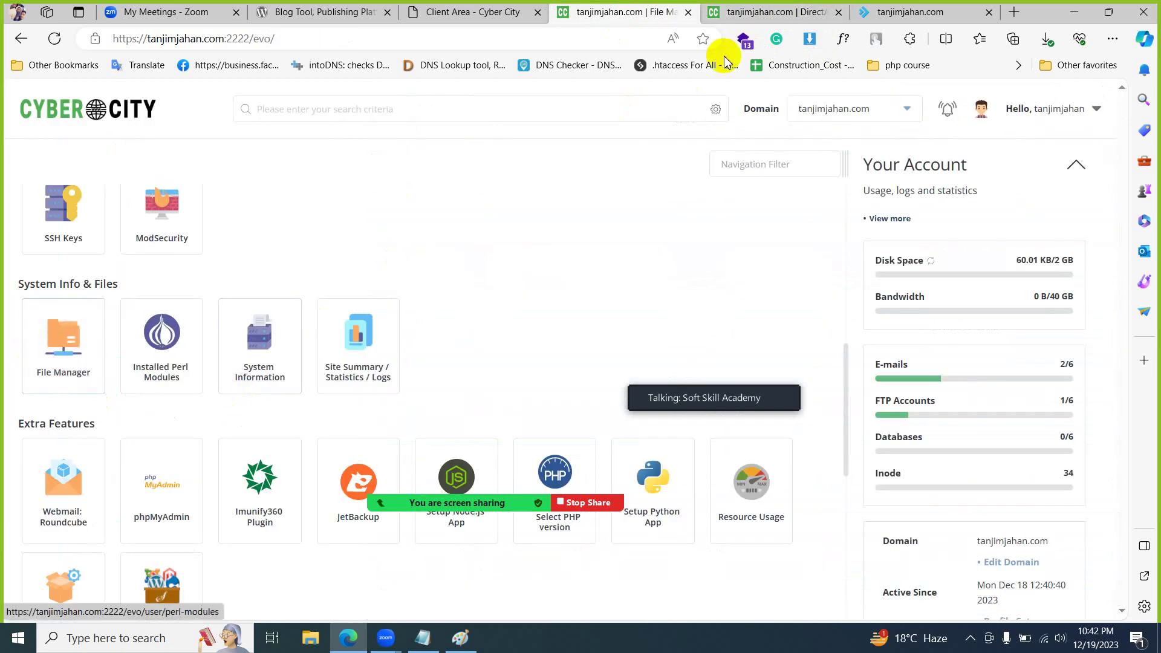
click(728, 13)
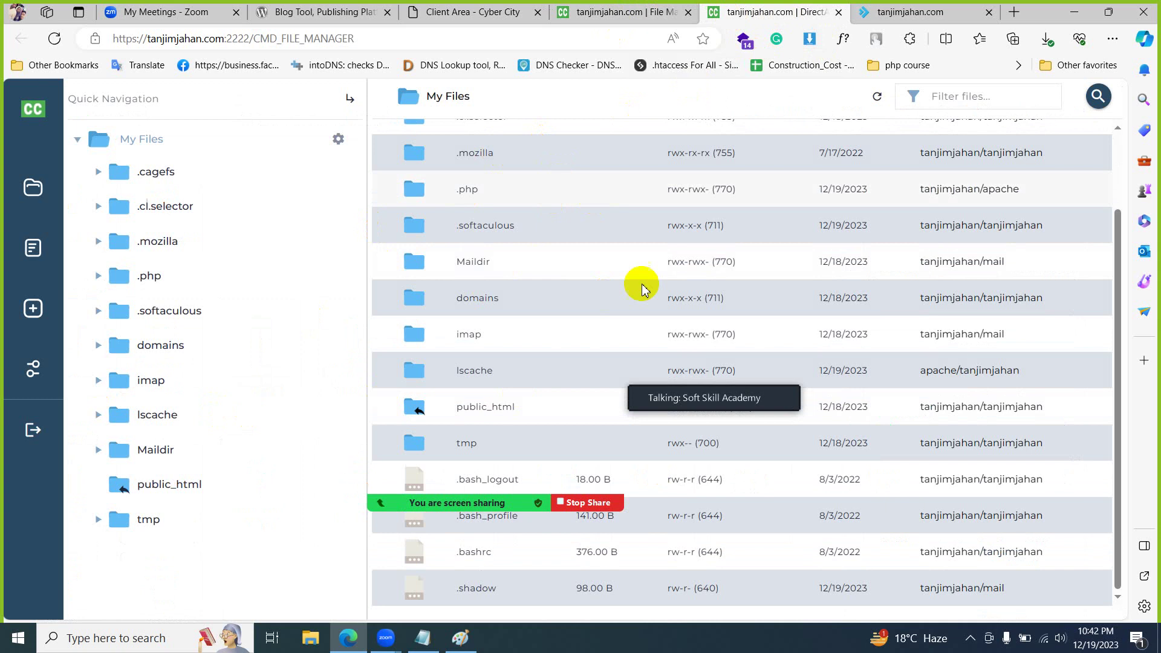
scroll(531, 387, up, 2)
scroll(531, 387, down, 2)
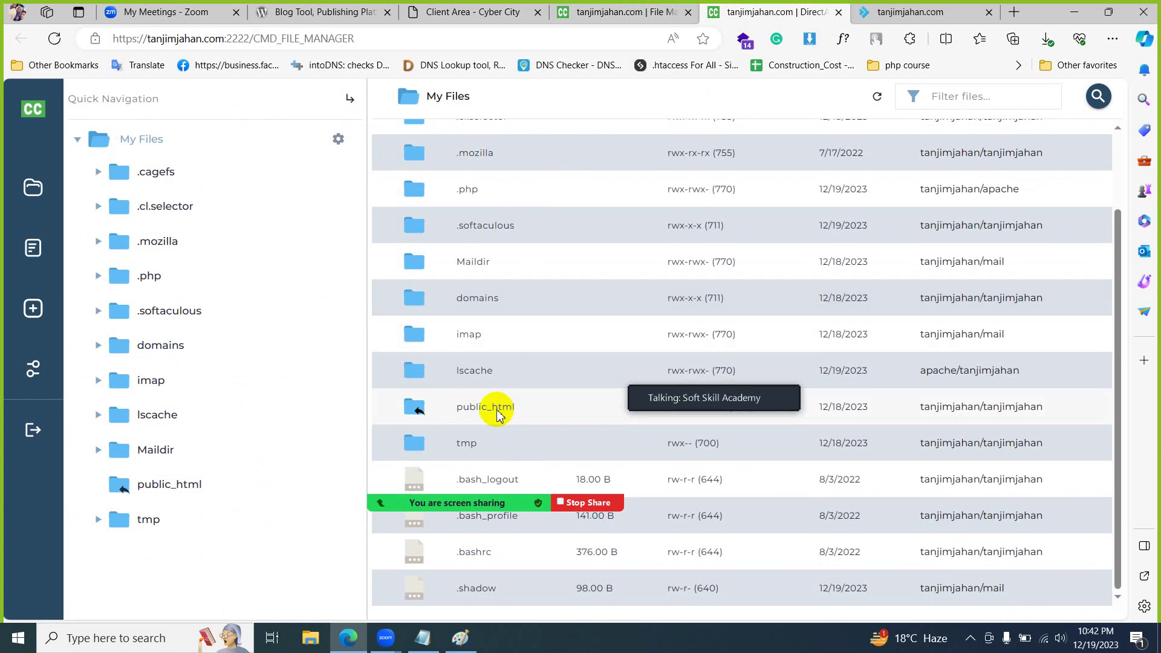
click(311, 638)
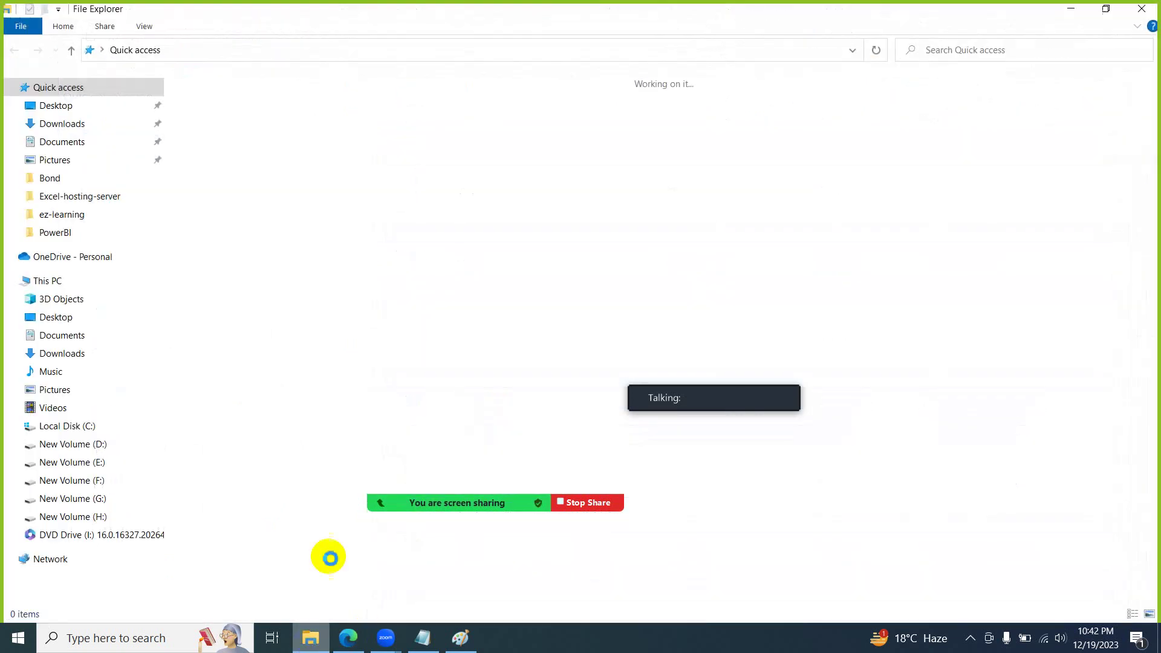
- Browse D:\laragon\www to locate the wordpress folder, then return to the browser
click(111, 448)
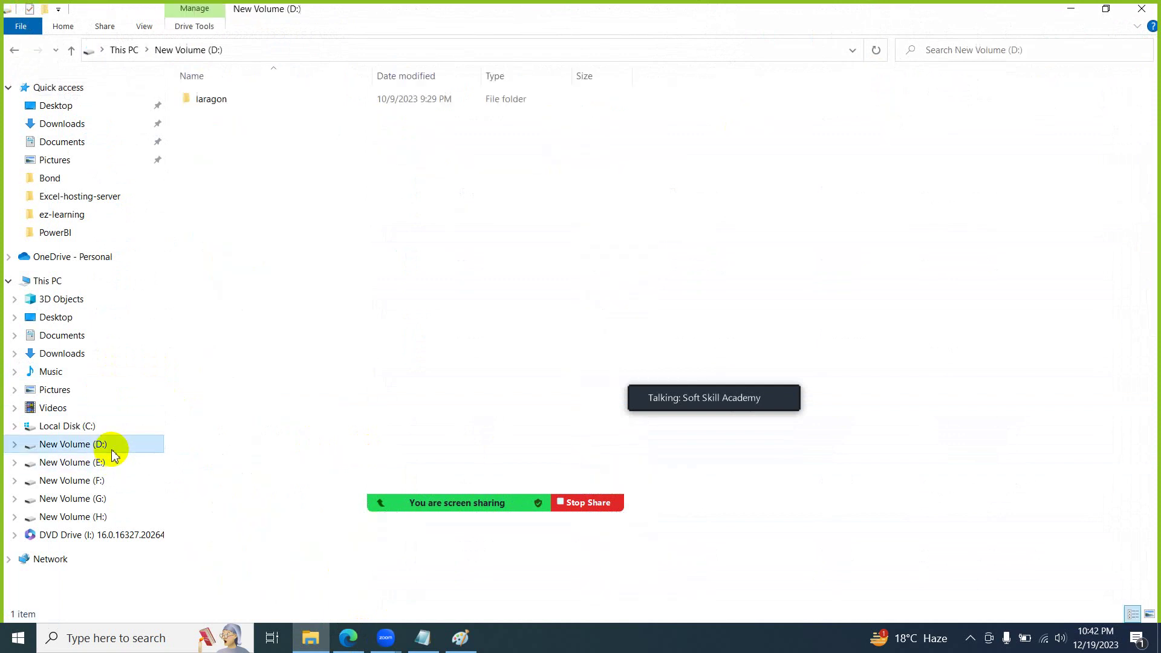
double_click(234, 98)
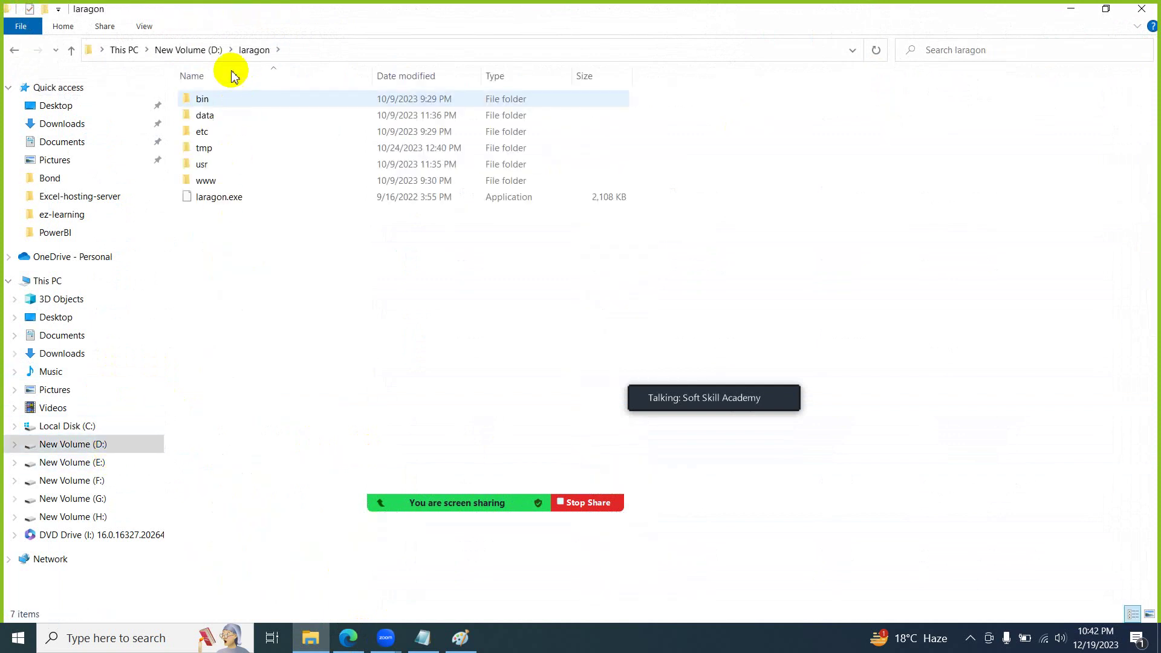
double_click(251, 183)
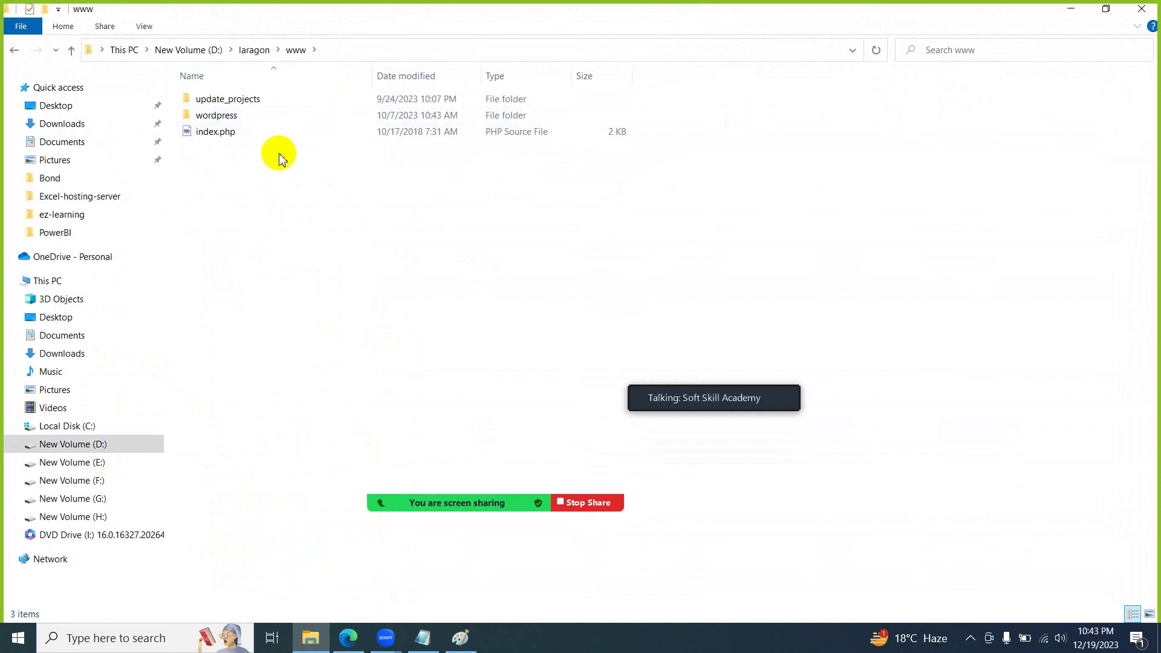
click(348, 644)
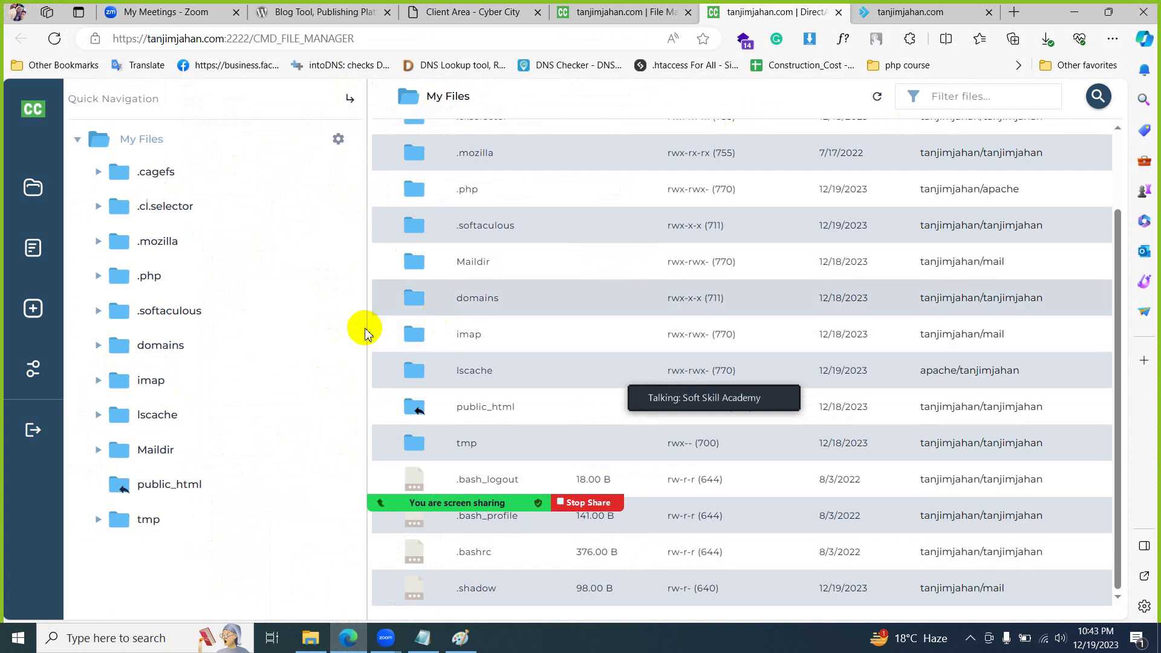
- Open tanjimjahan.com's public_html folder in DirectAdmin's File Manager
click(635, 14)
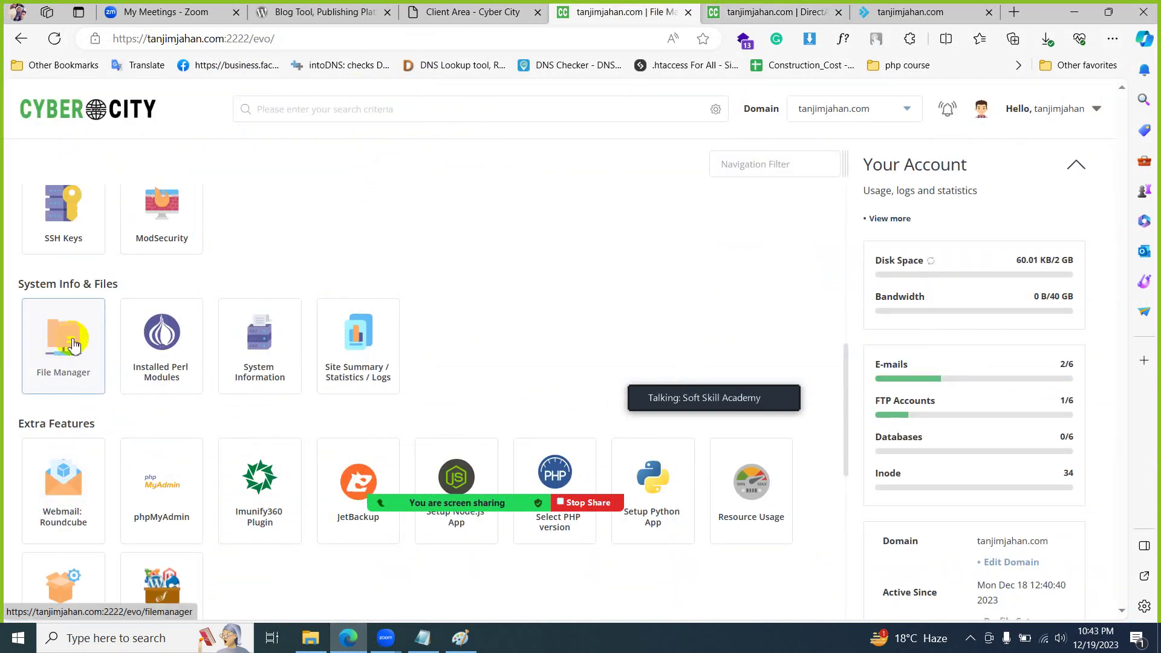
click(57, 354)
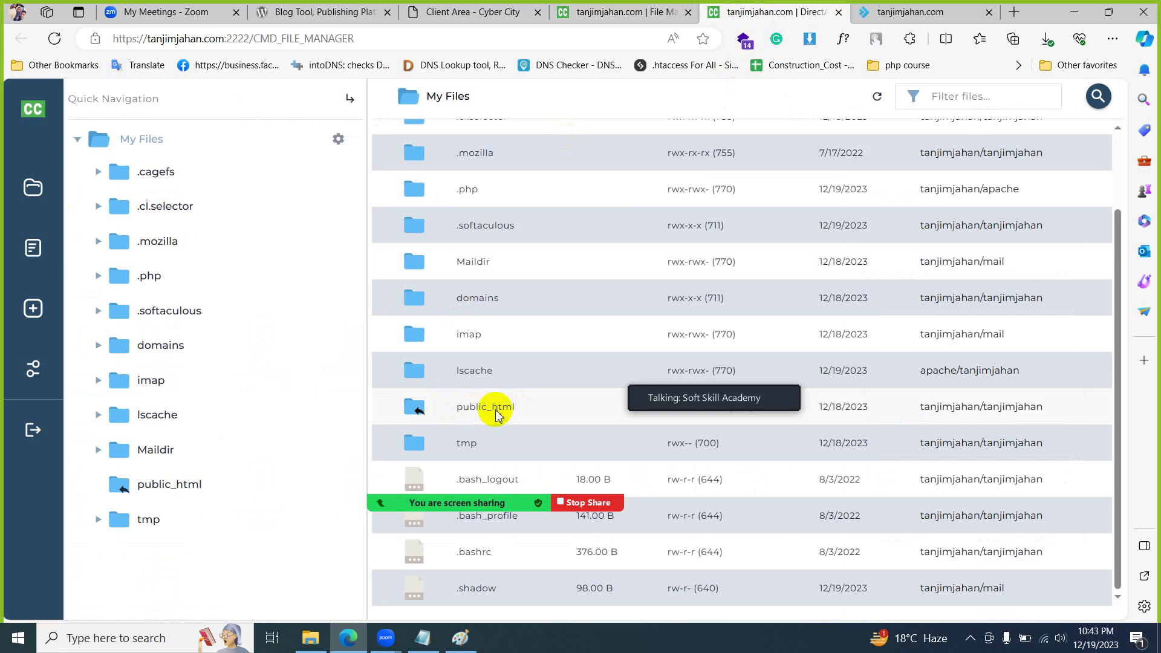
double_click(531, 406)
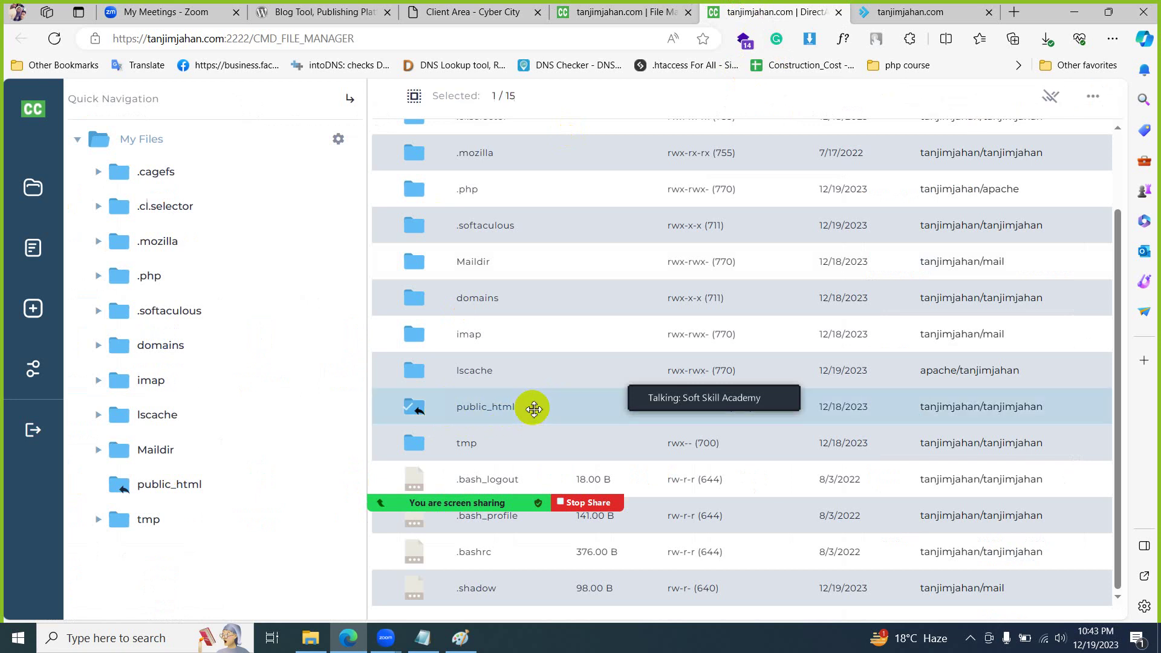
- Compare the listing with the site's placeholder page, then select the 112.27 KB index.html
click(884, 12)
click(736, 8)
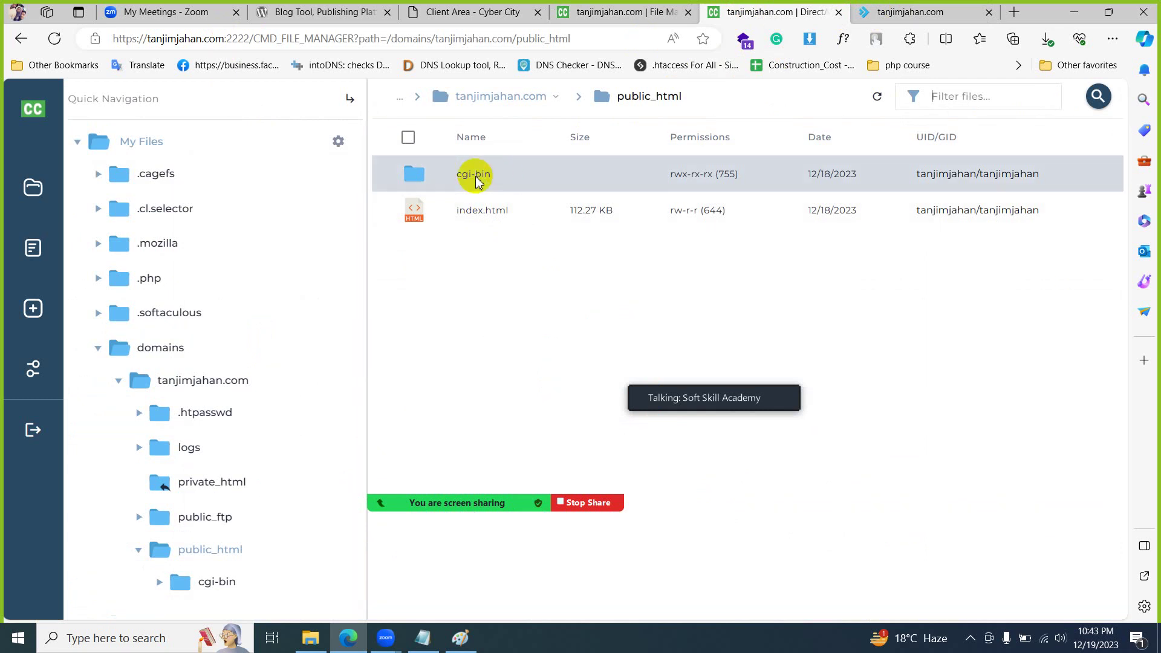
click(484, 213)
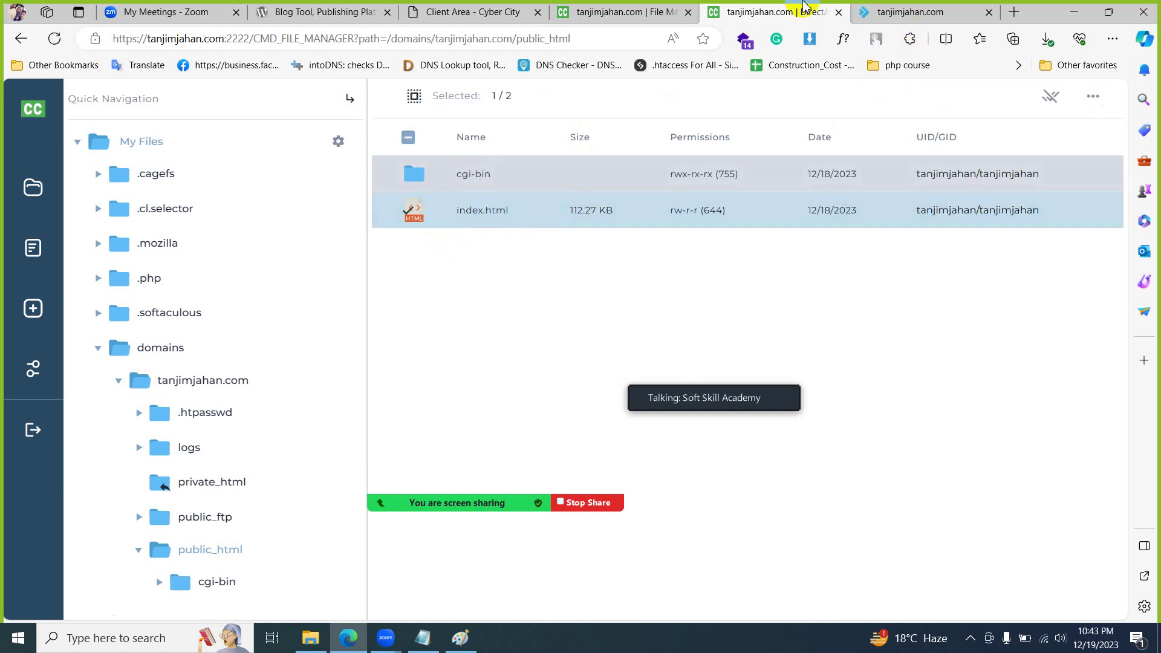
click(910, 12)
mouse_move(361, 457)
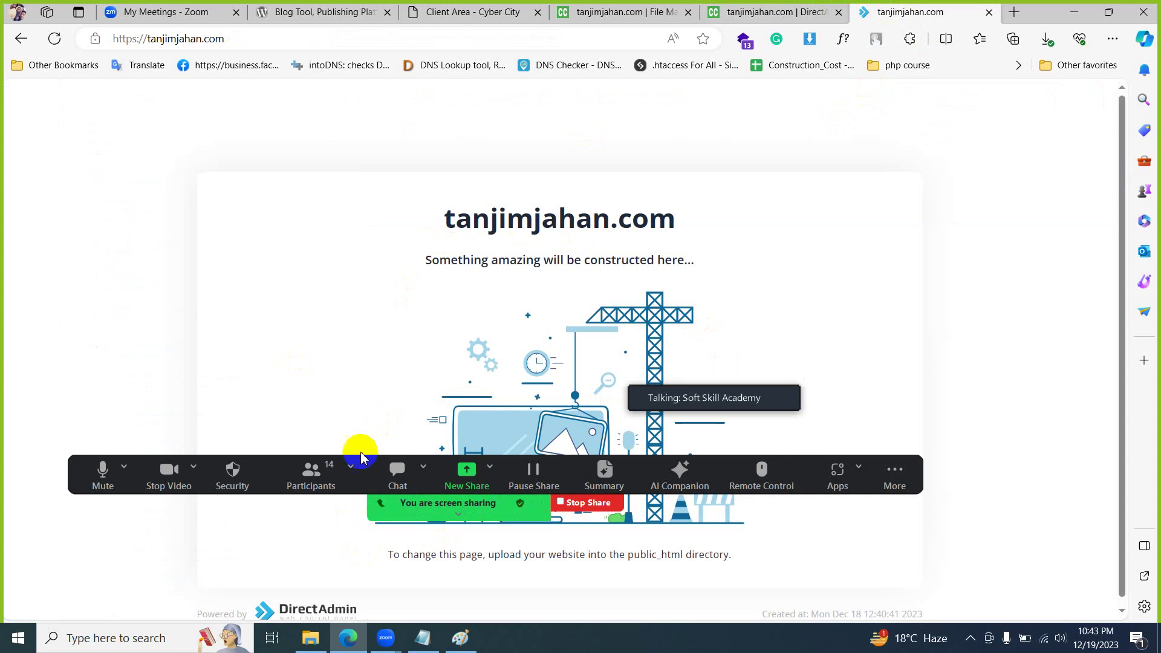
click(752, 12)
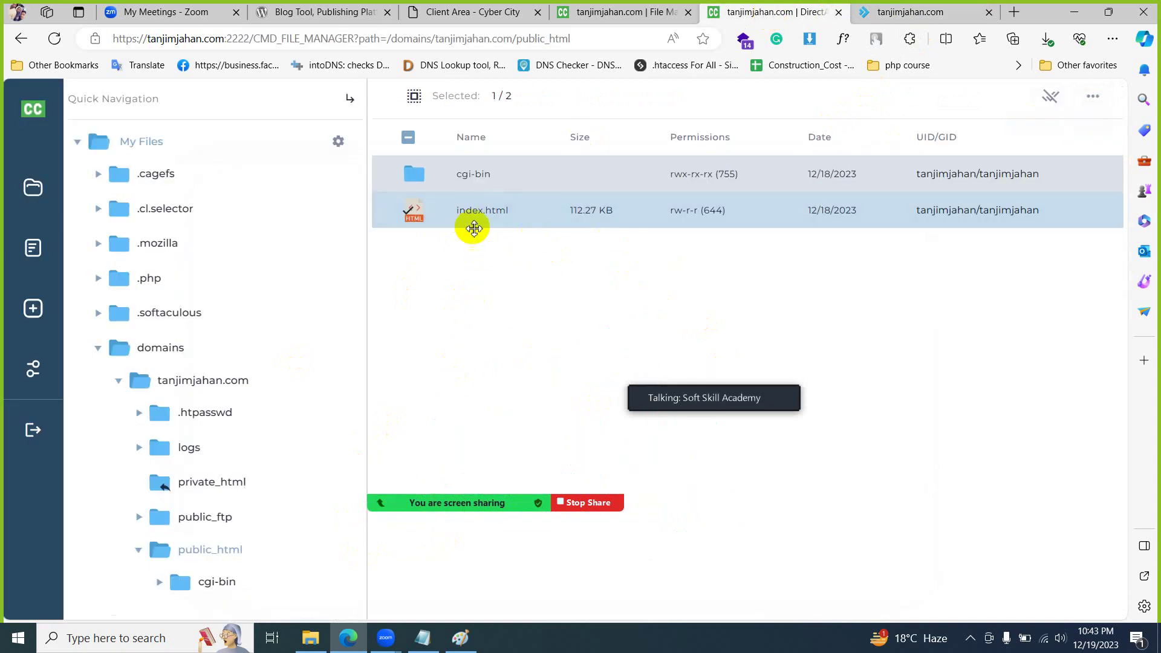
click(1050, 97)
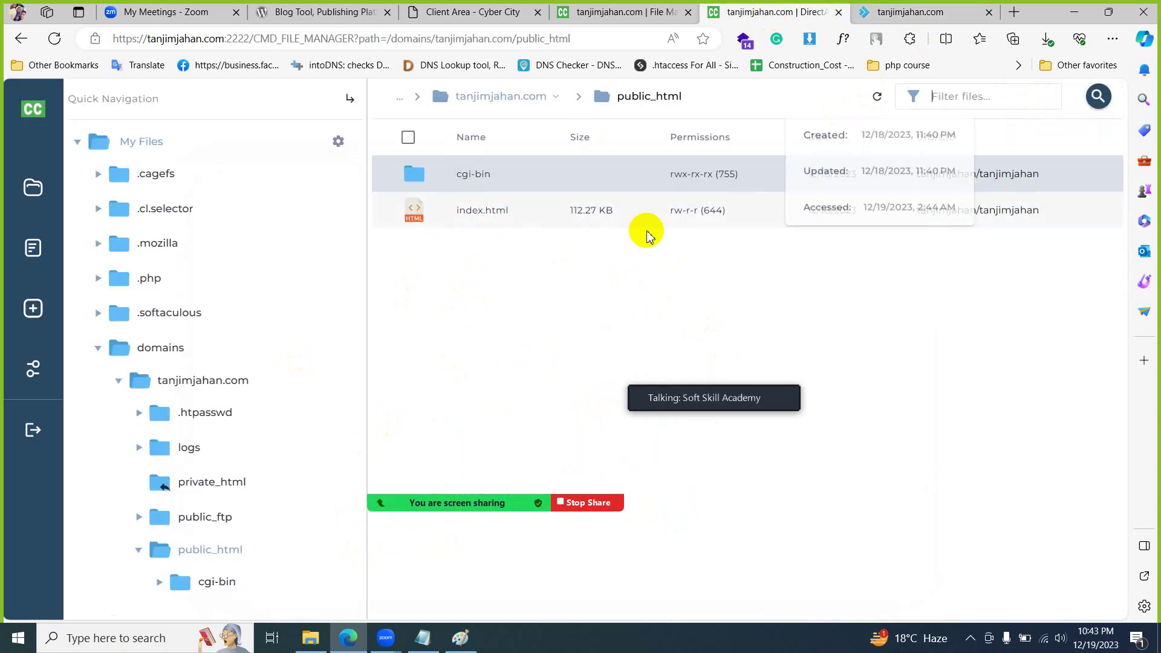
click(445, 215)
- Remove index.html from public_html, sending it to Trash
right_click(447, 217)
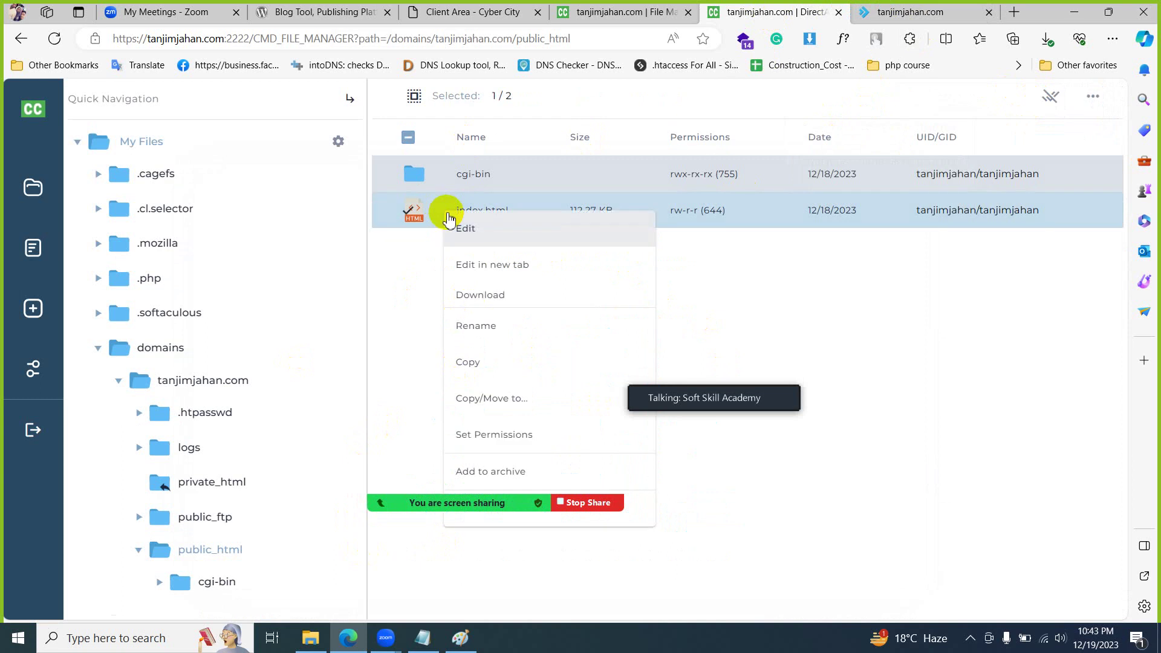
mouse_move(495, 502)
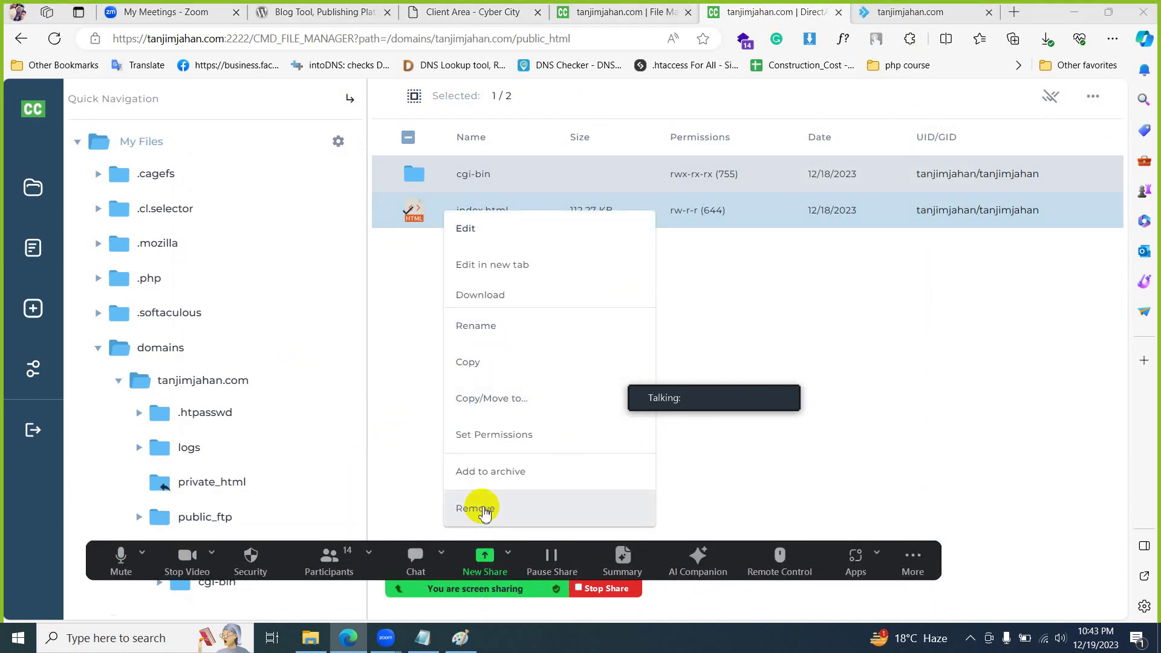
click(505, 508)
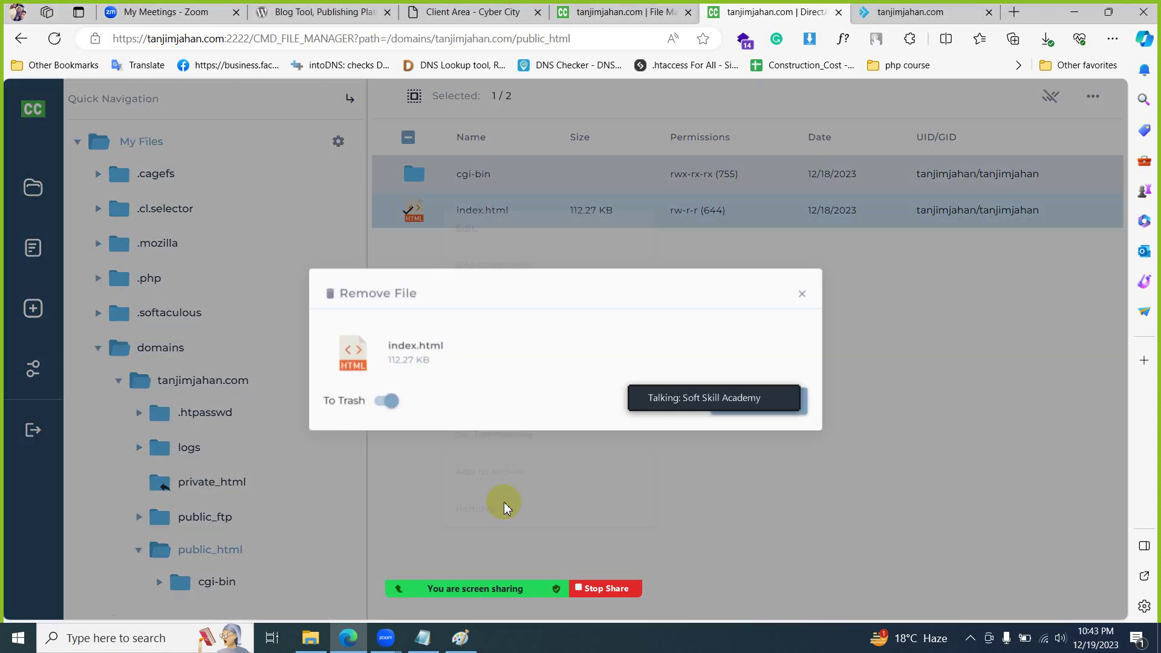
drag(758, 361, 1067, 239)
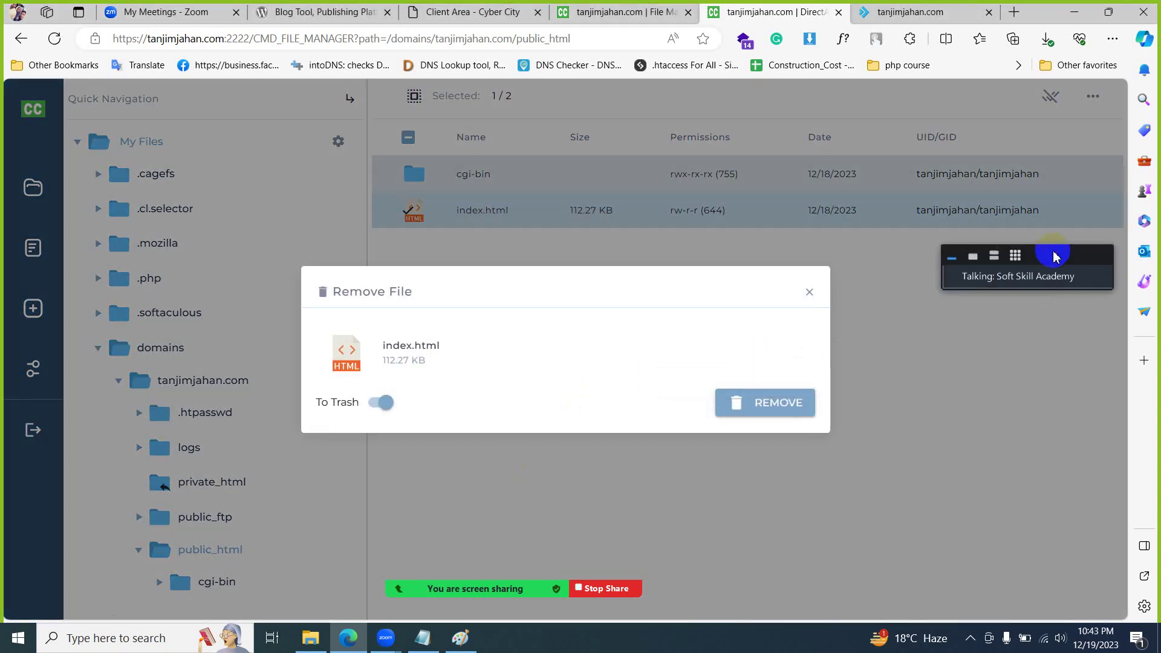
click(779, 402)
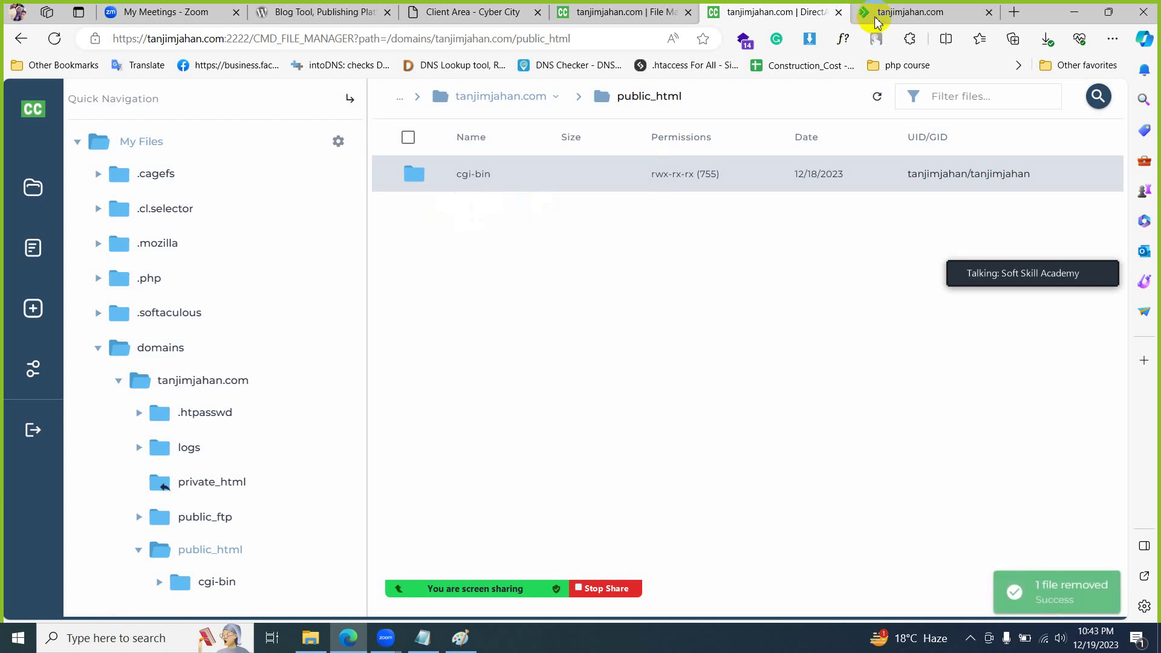
- Refresh tanjimjahan.com to confirm 403 Forbidden, narrow the folder tree, and minimise Edge
click(877, 18)
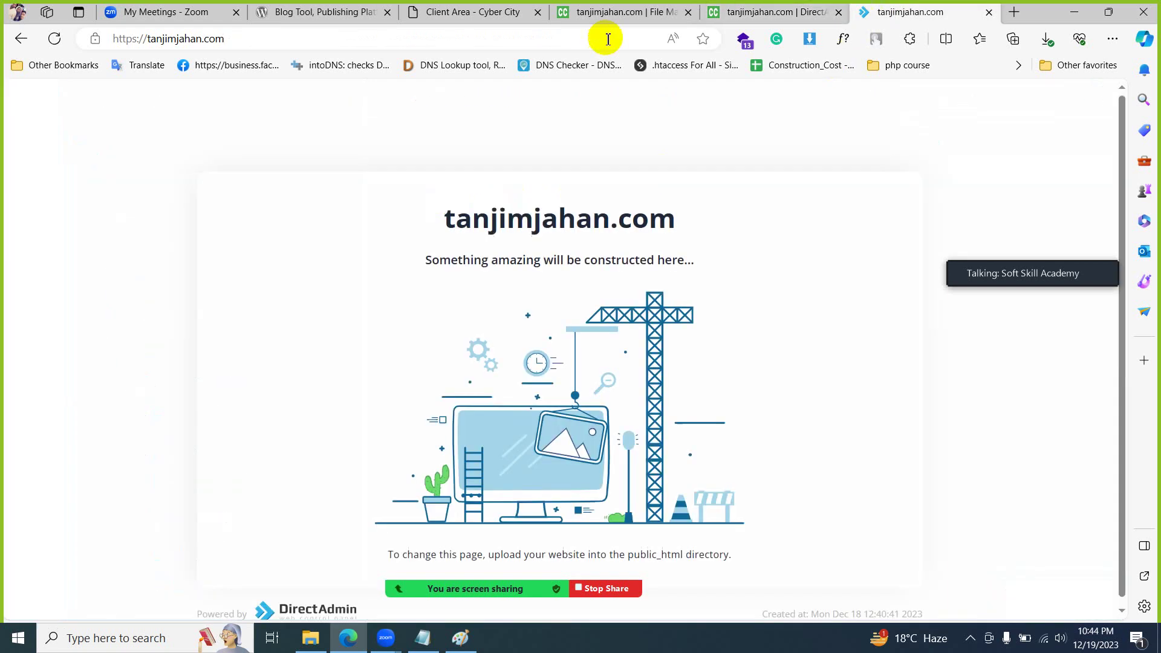
click(55, 38)
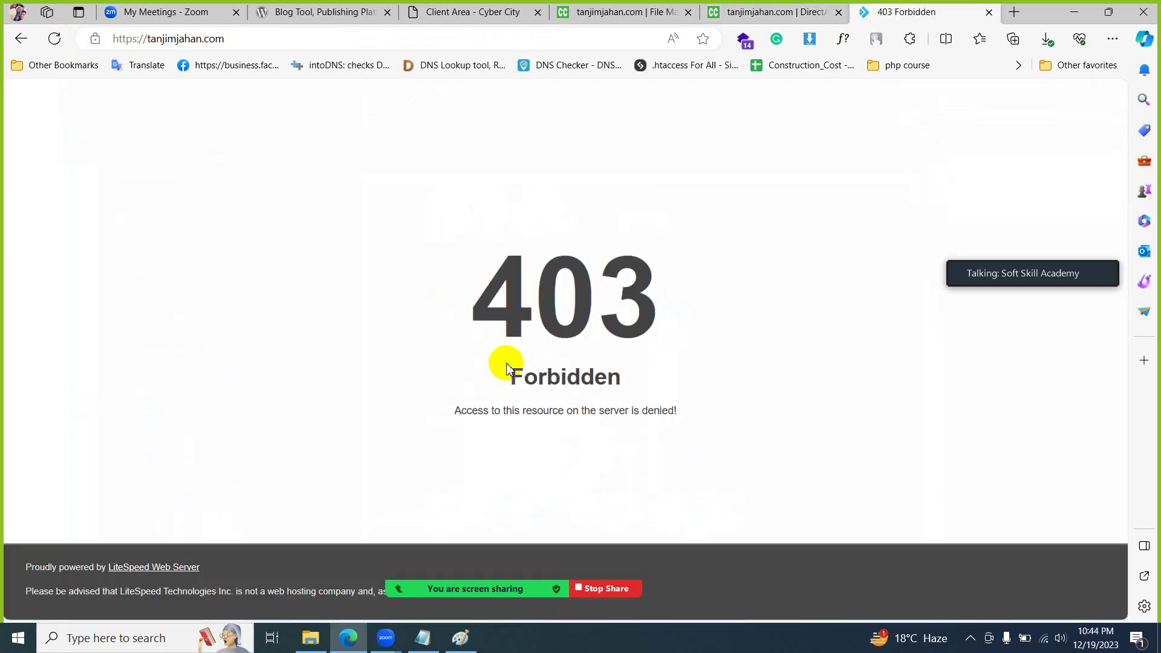
drag(580, 332, 681, 417)
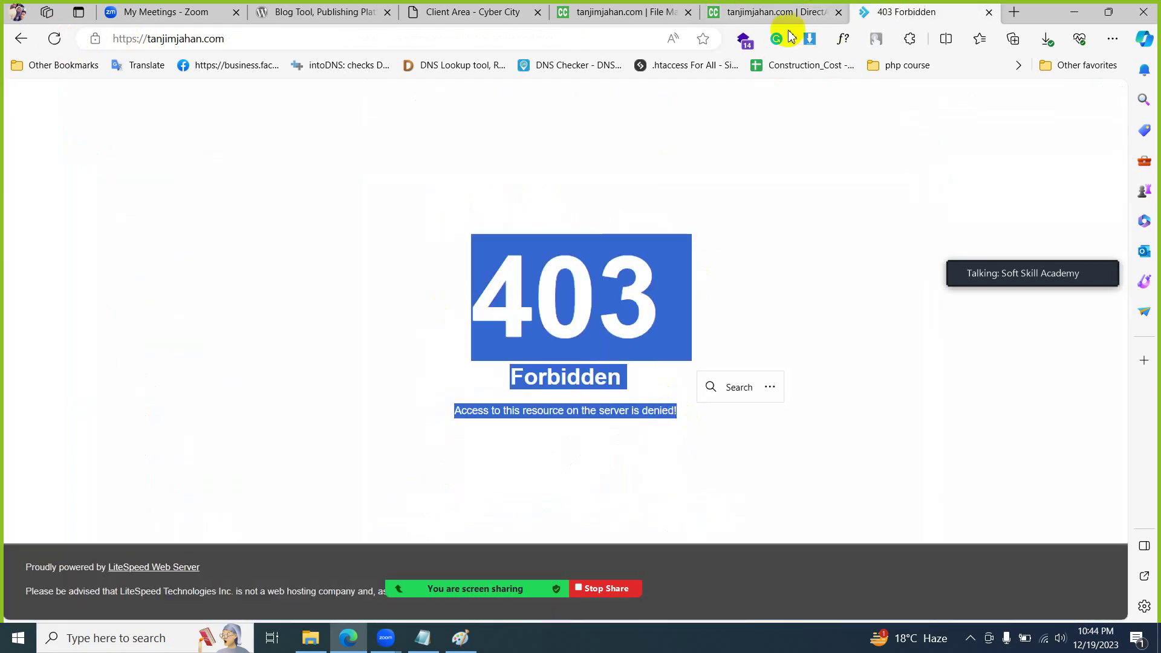
click(786, 12)
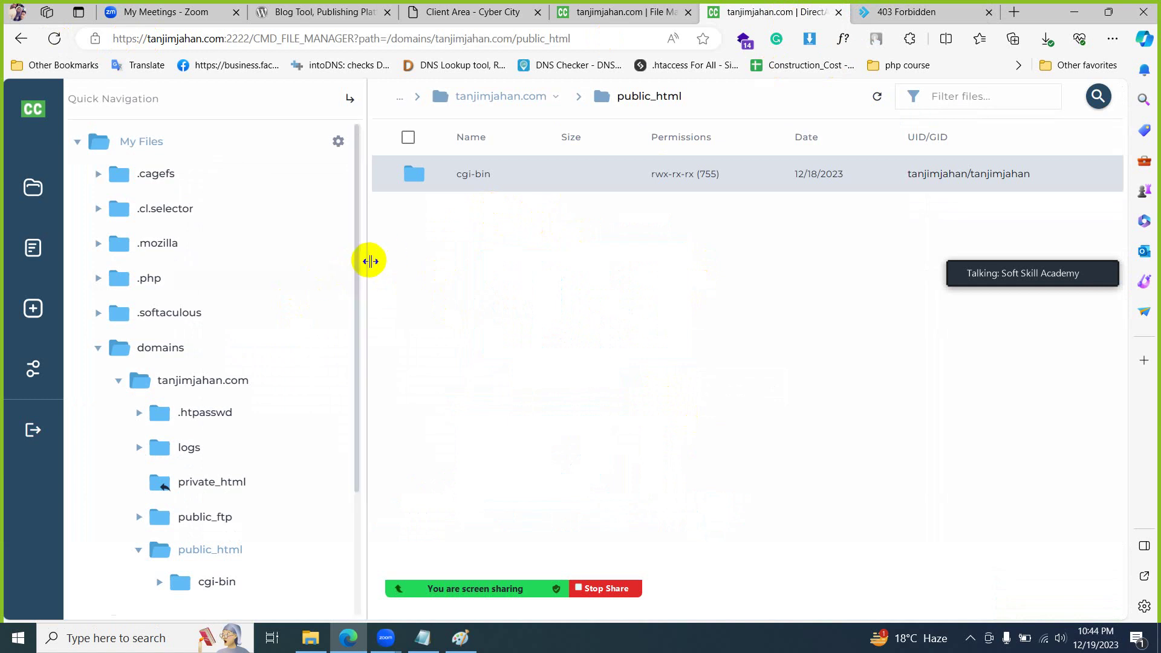
drag(357, 265, 341, 264)
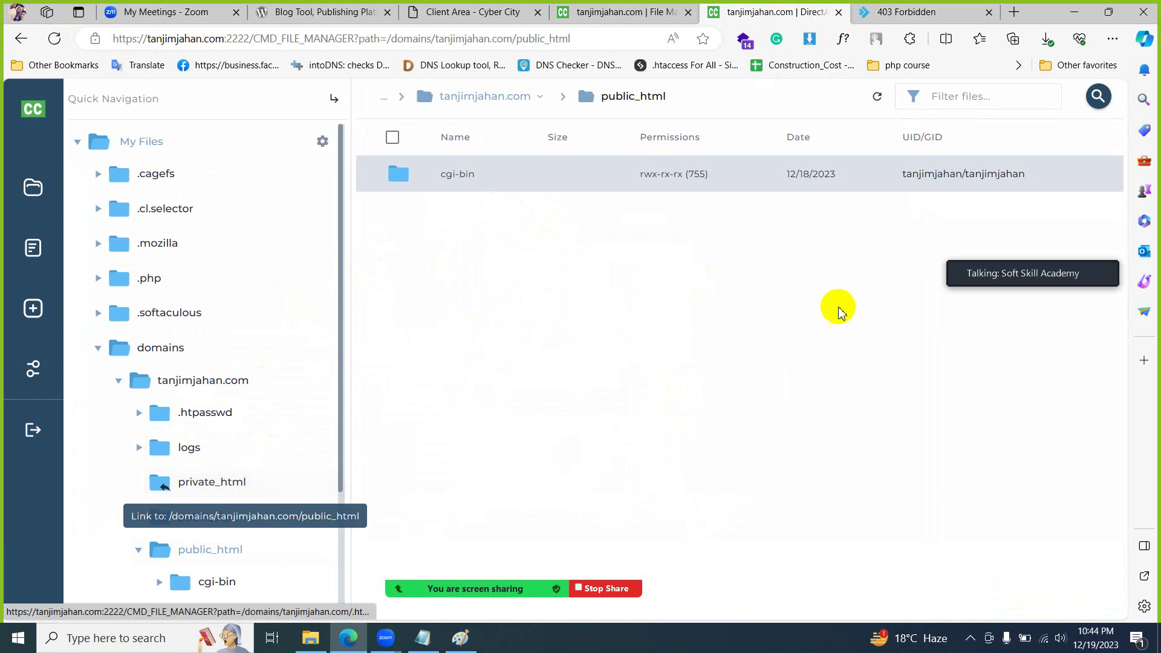
click(910, 10)
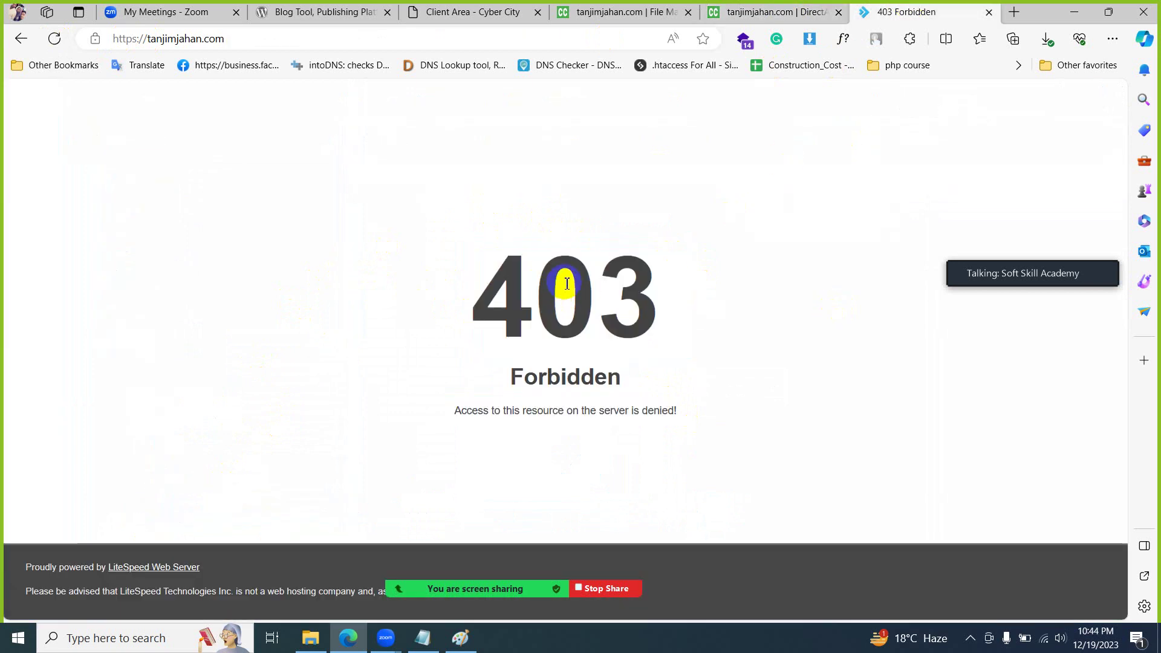
click(781, 10)
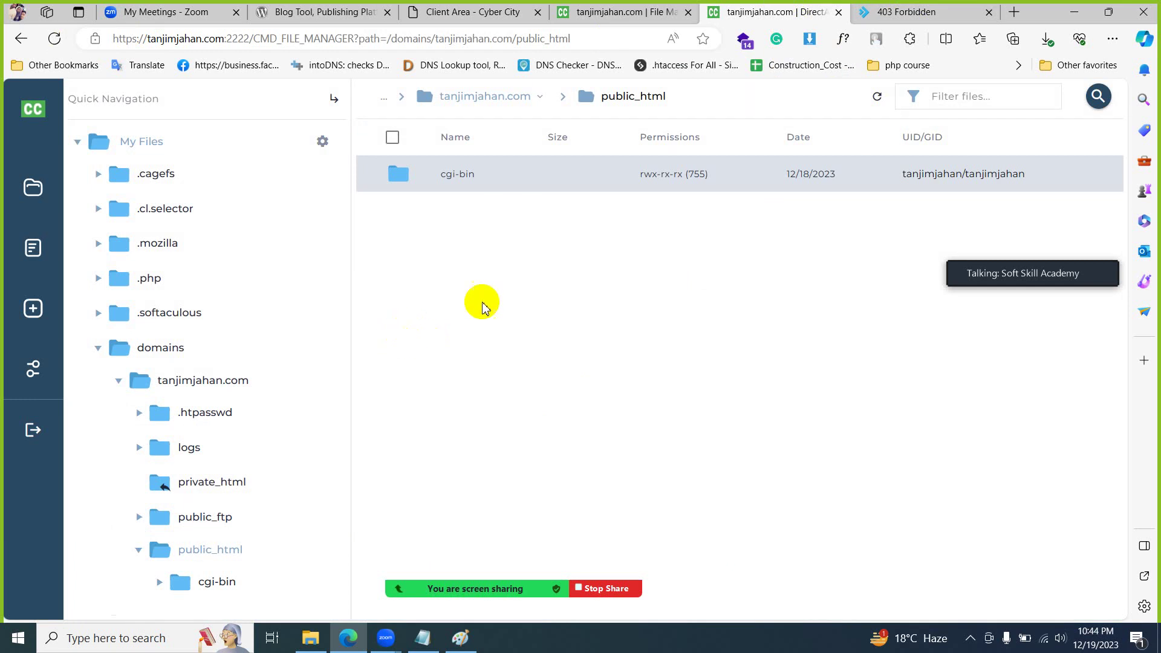
click(1086, 14)
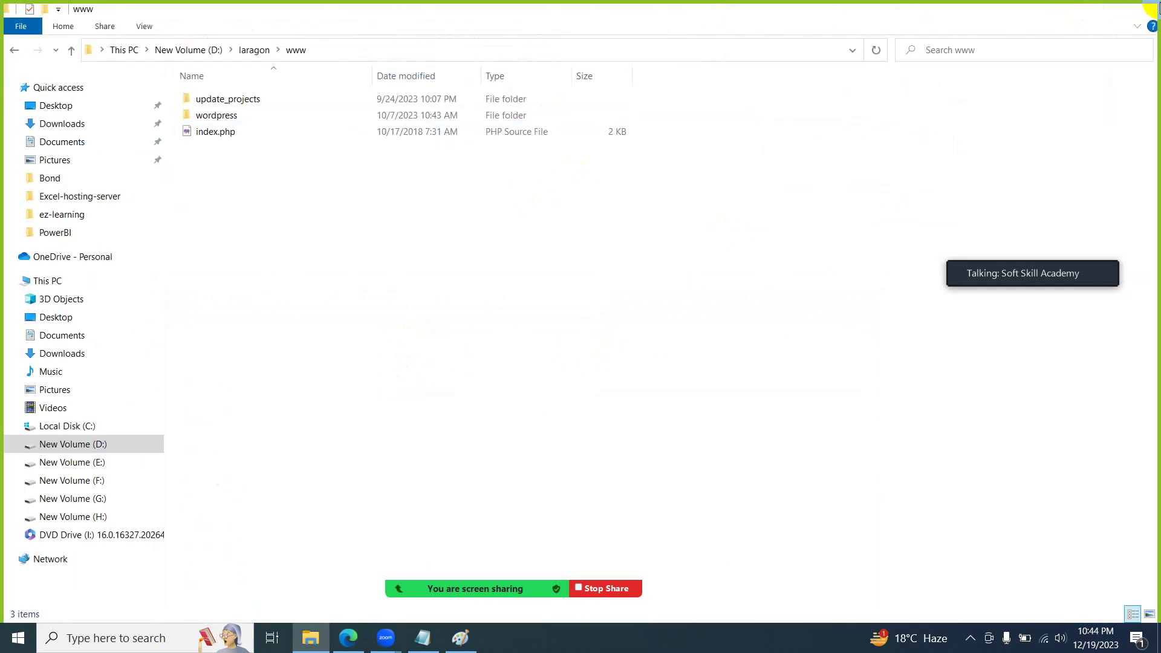
- Minimise the D:\laragon\www Explorer window and restore Edge showing the File Manager
click(1148, 9)
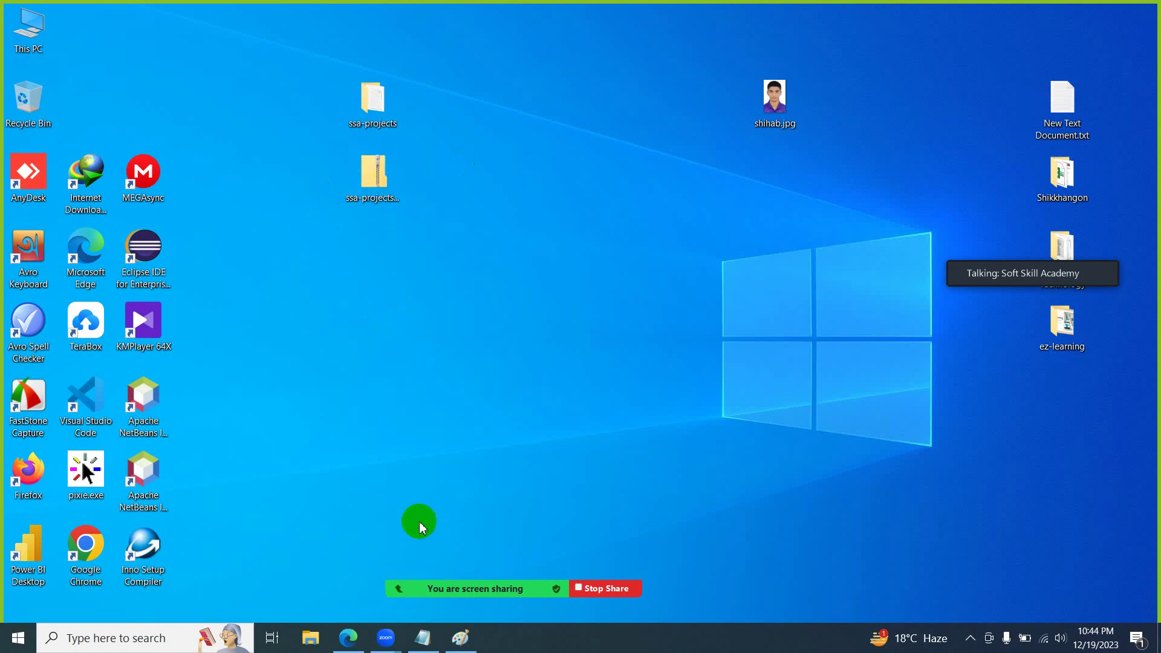
click(349, 637)
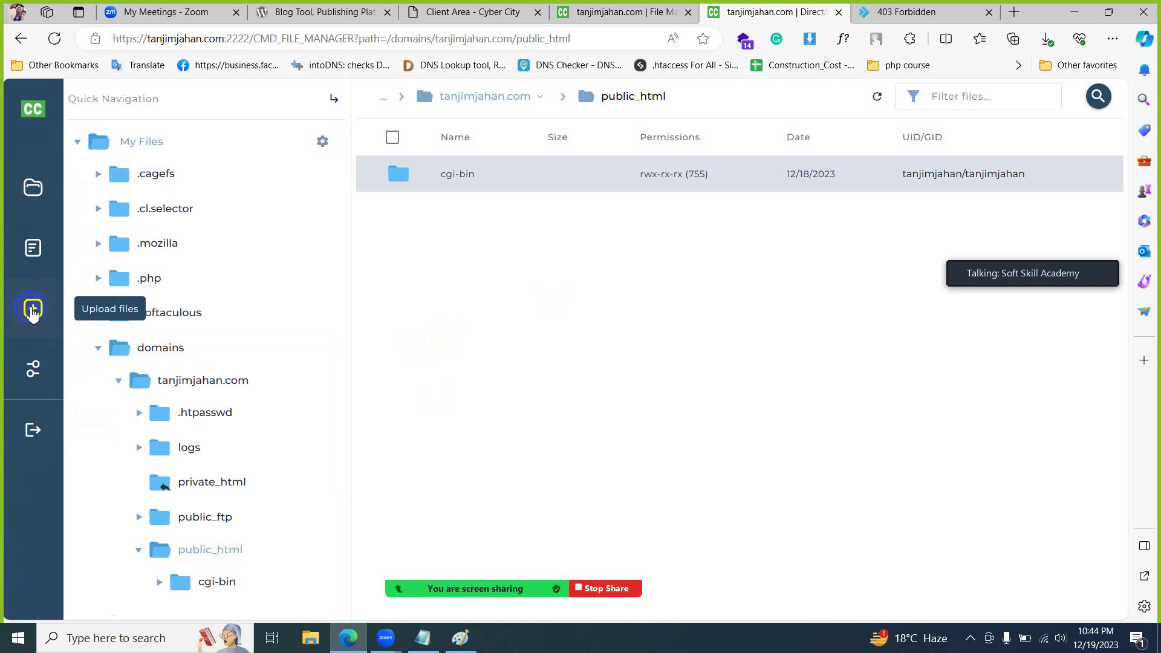
- Upload ssa-projects.zip (300.00 B) from the Desktop into public_html, then go to the site tab
click(33, 311)
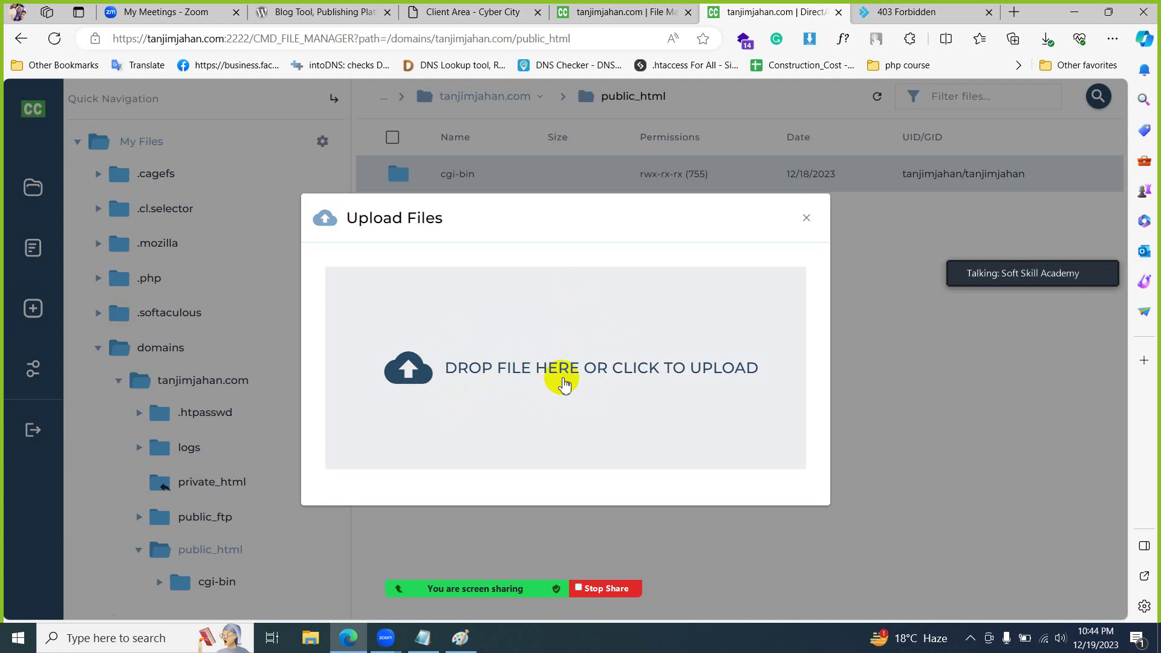
click(619, 377)
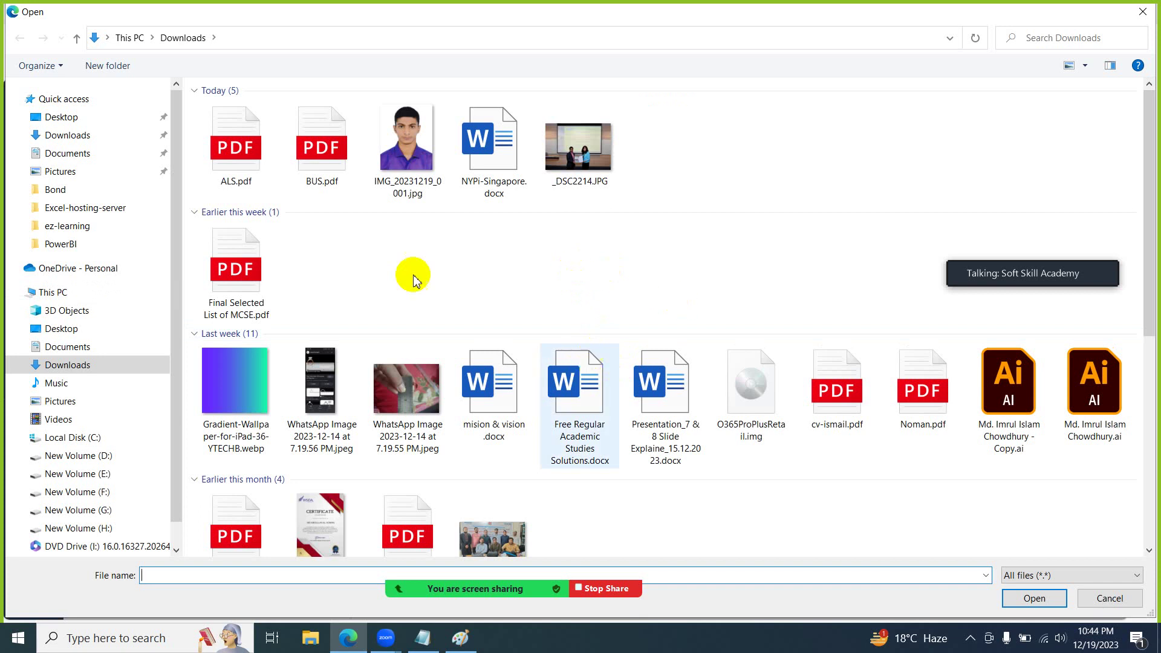
click(99, 117)
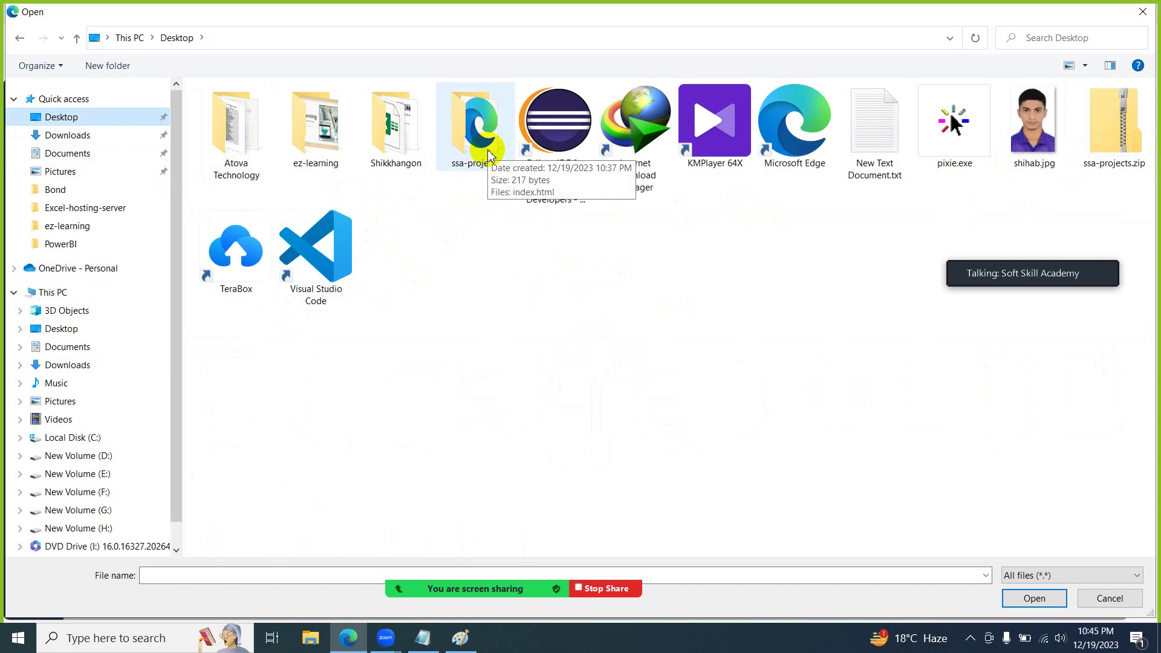
click(1101, 161)
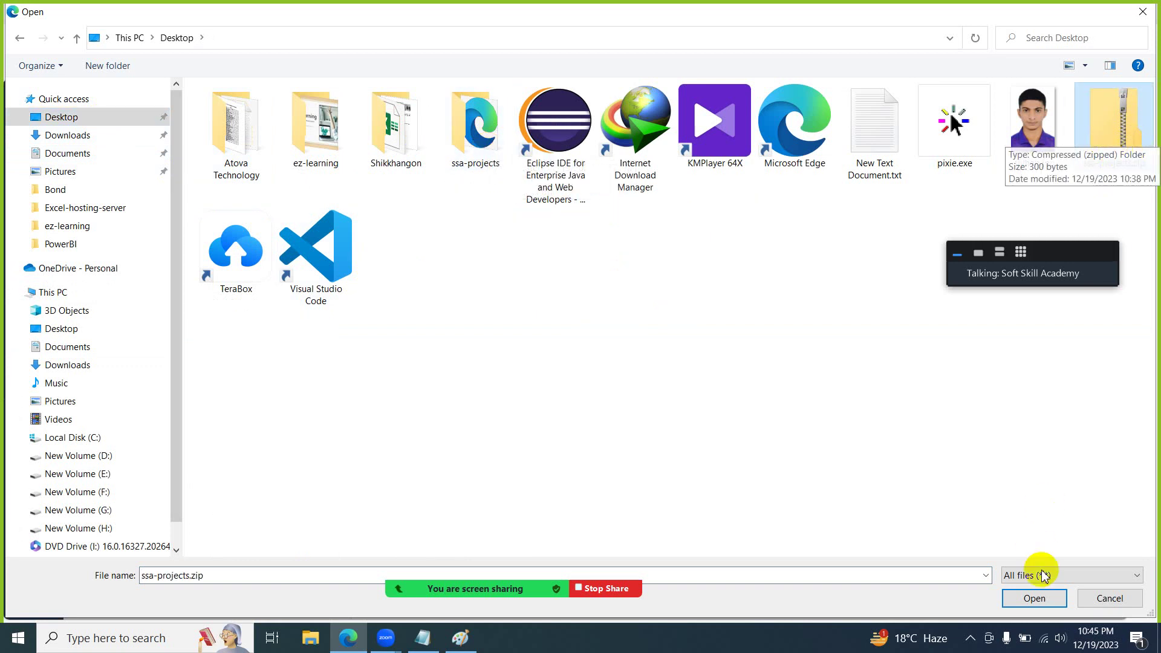
click(1035, 600)
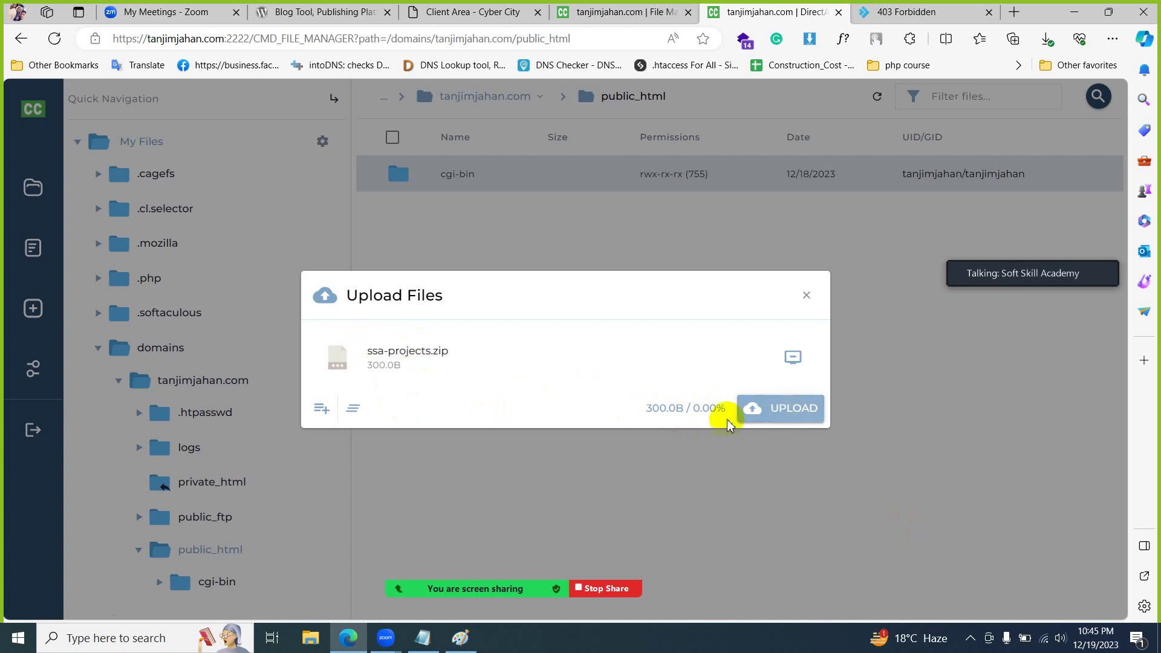
click(764, 411)
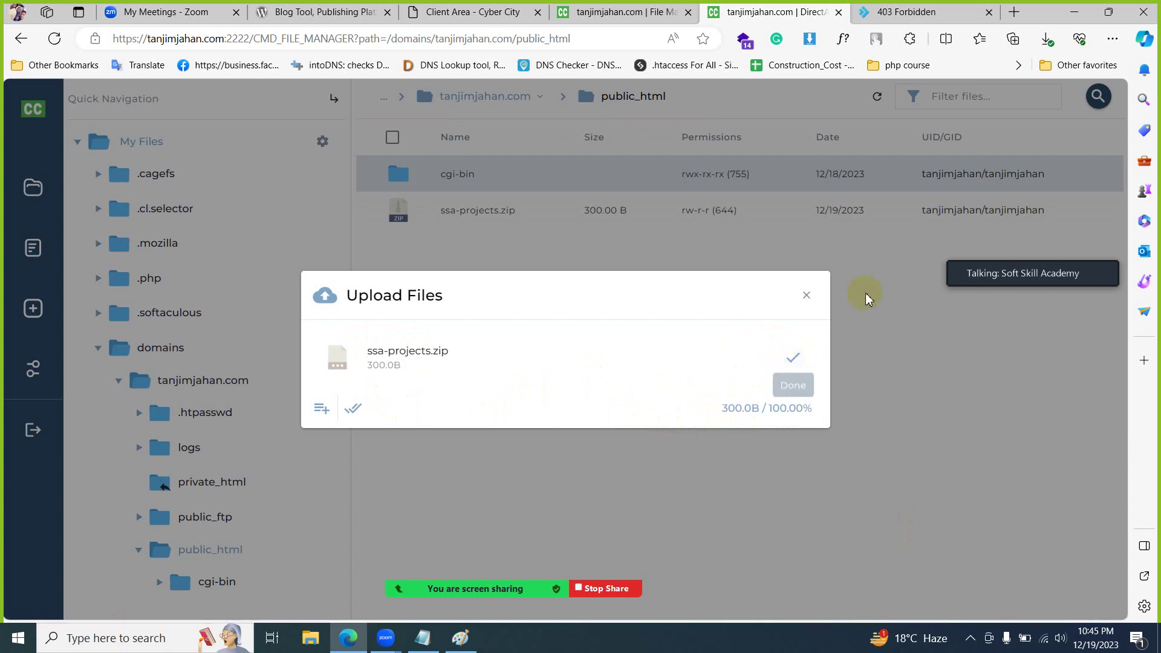
click(806, 295)
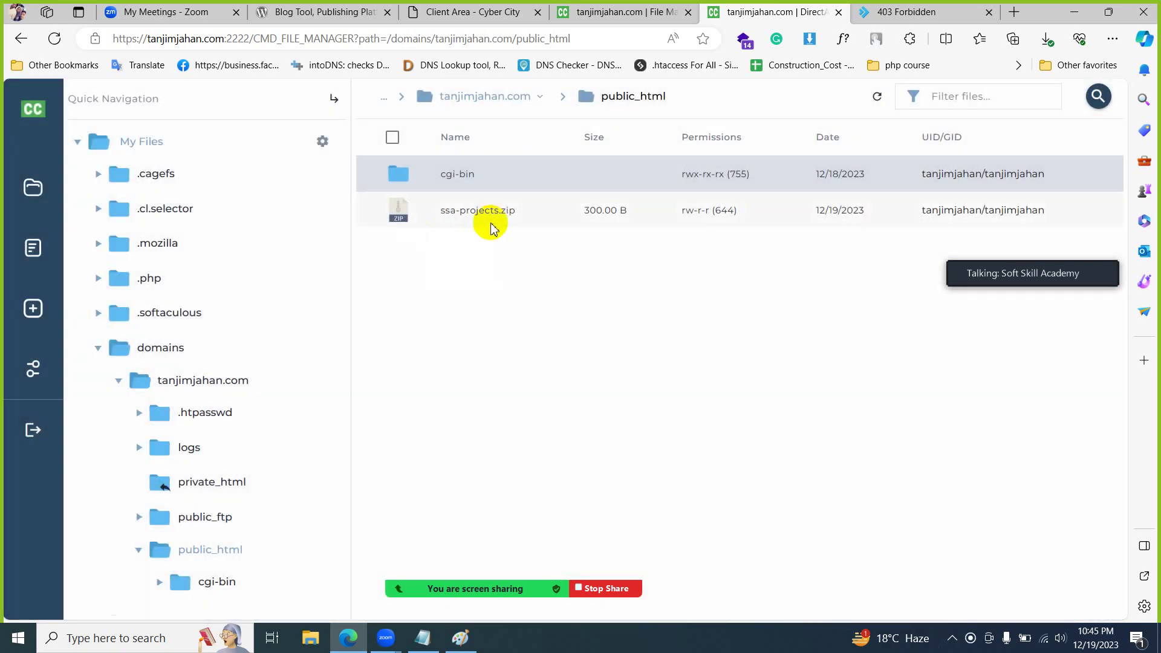
key(ctrl+Tab)
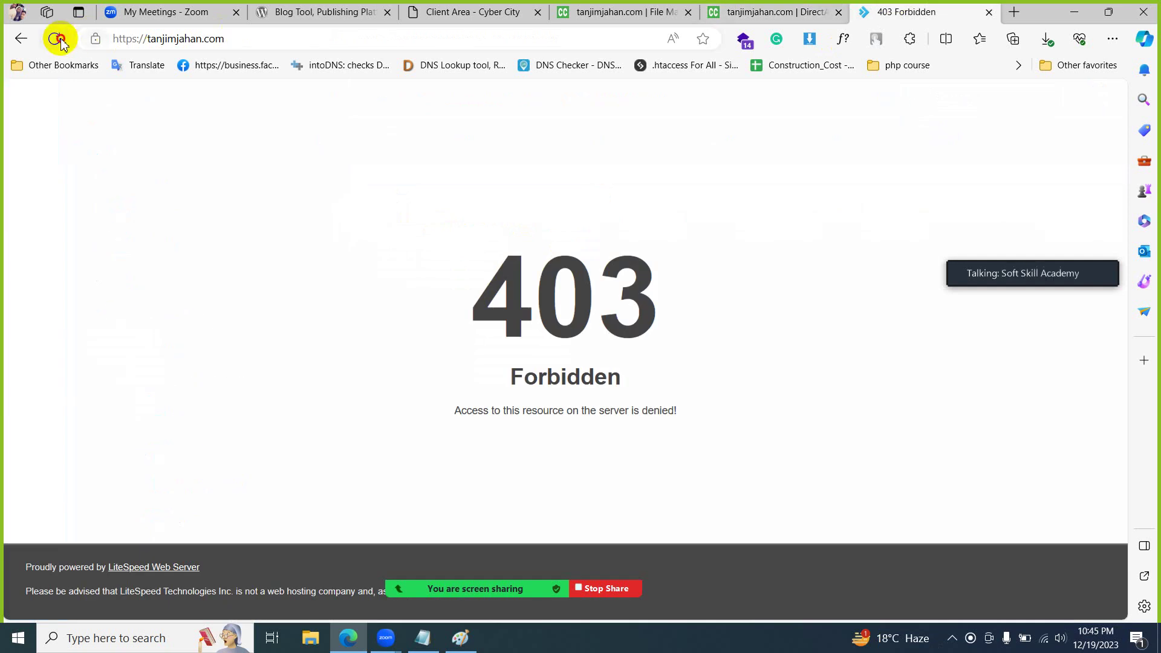
- Extract ssa-projects.zip into public_html, creating an ssa-projects folder beside it
click(55, 38)
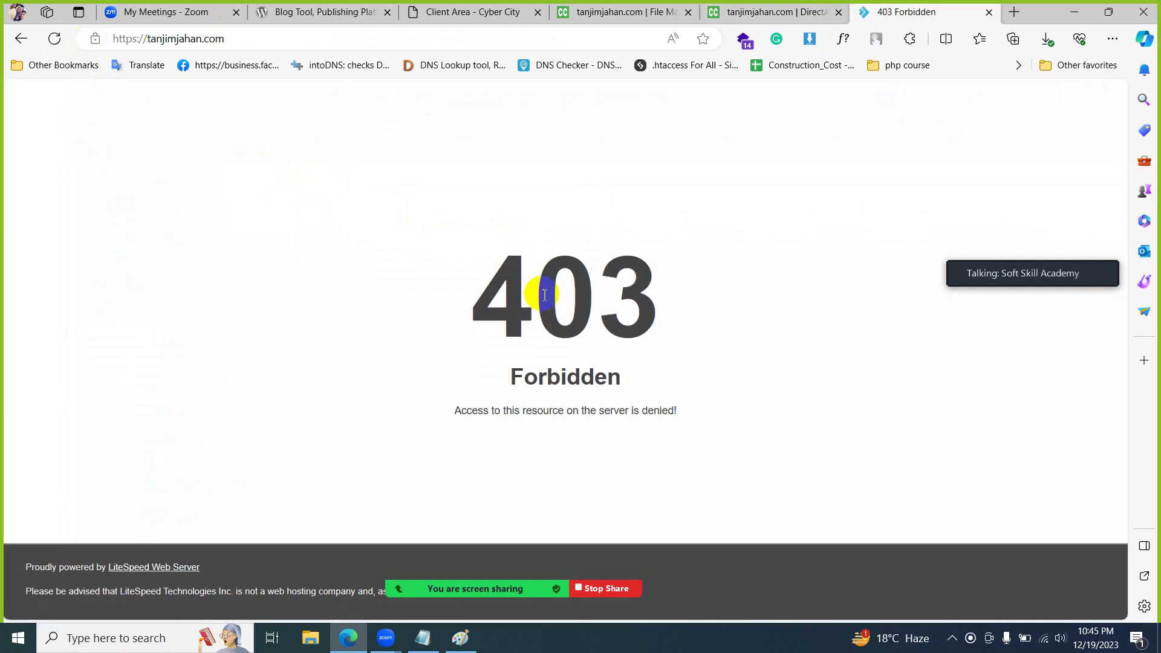
click(768, 11)
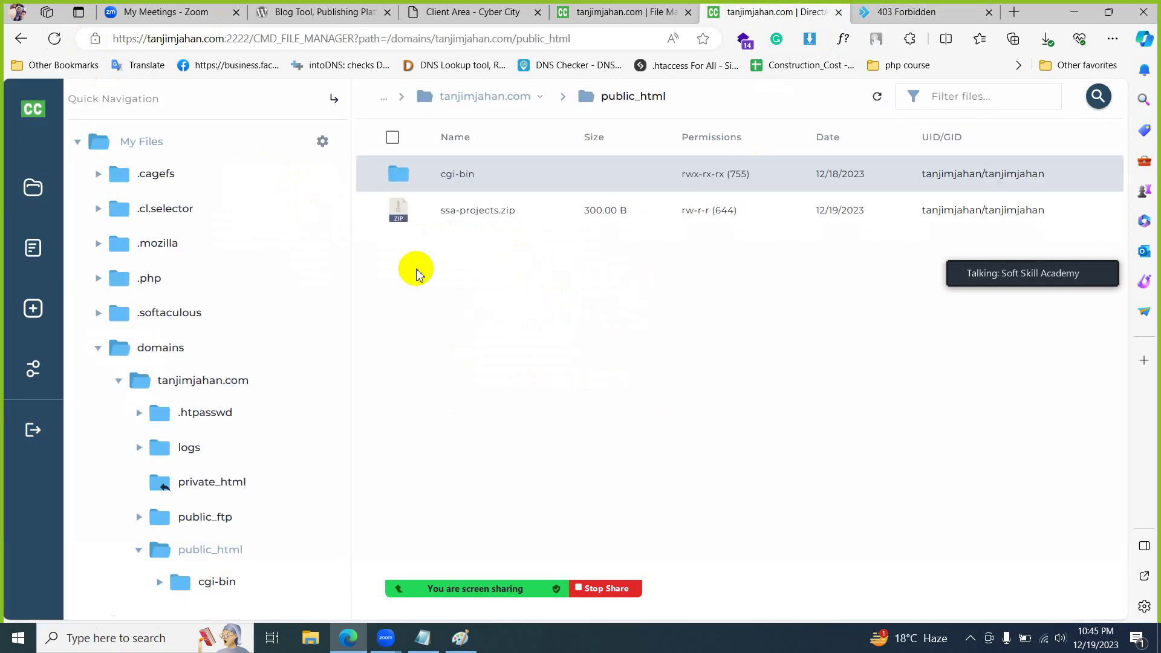
click(452, 219)
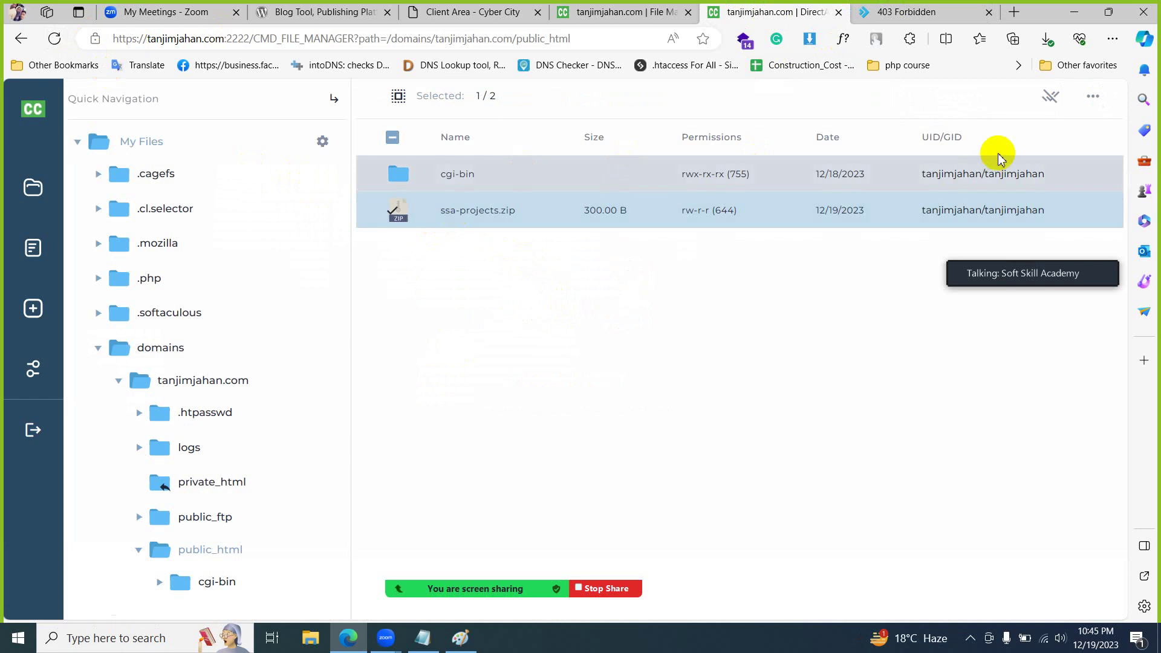
click(1050, 97)
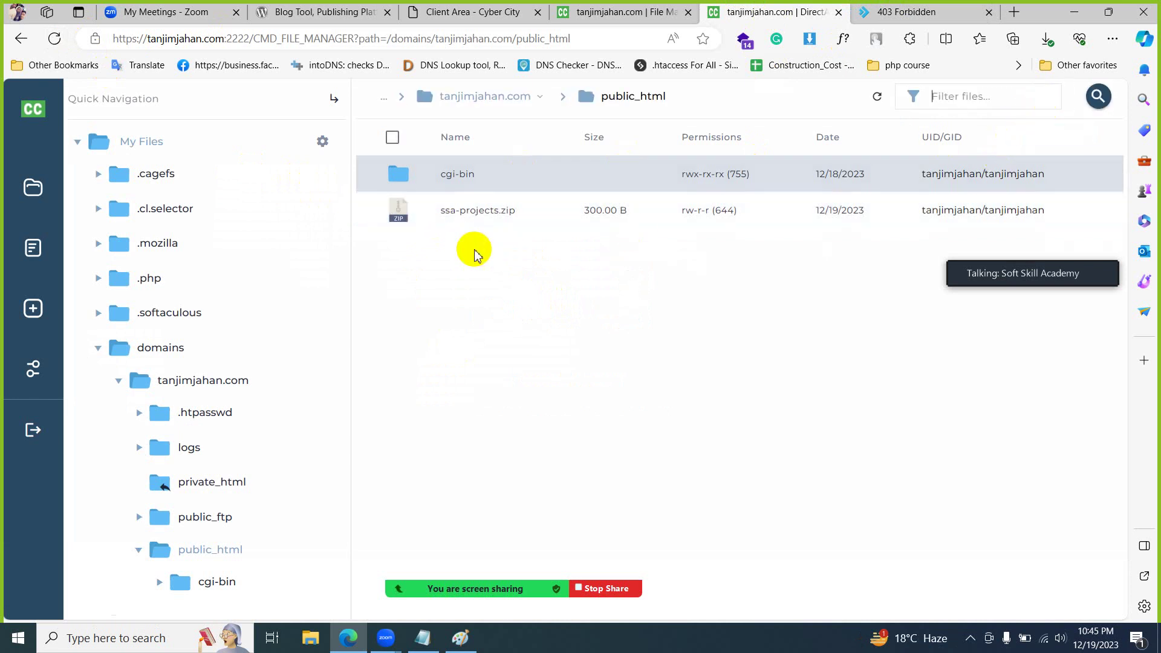
click(426, 217)
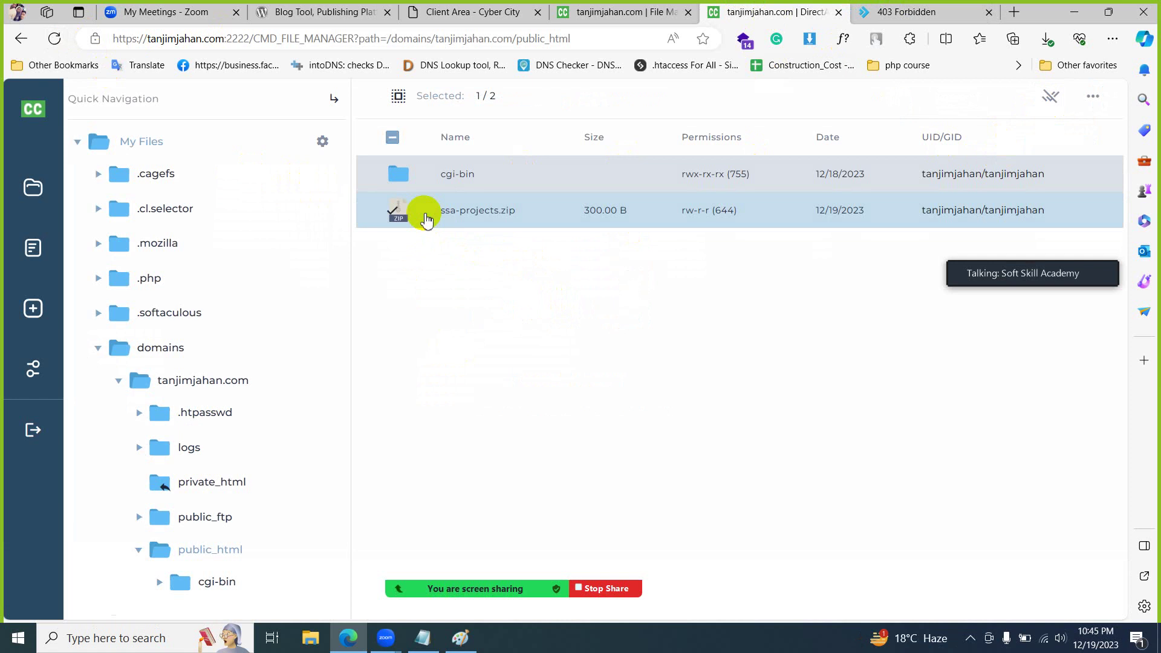
right_click(426, 218)
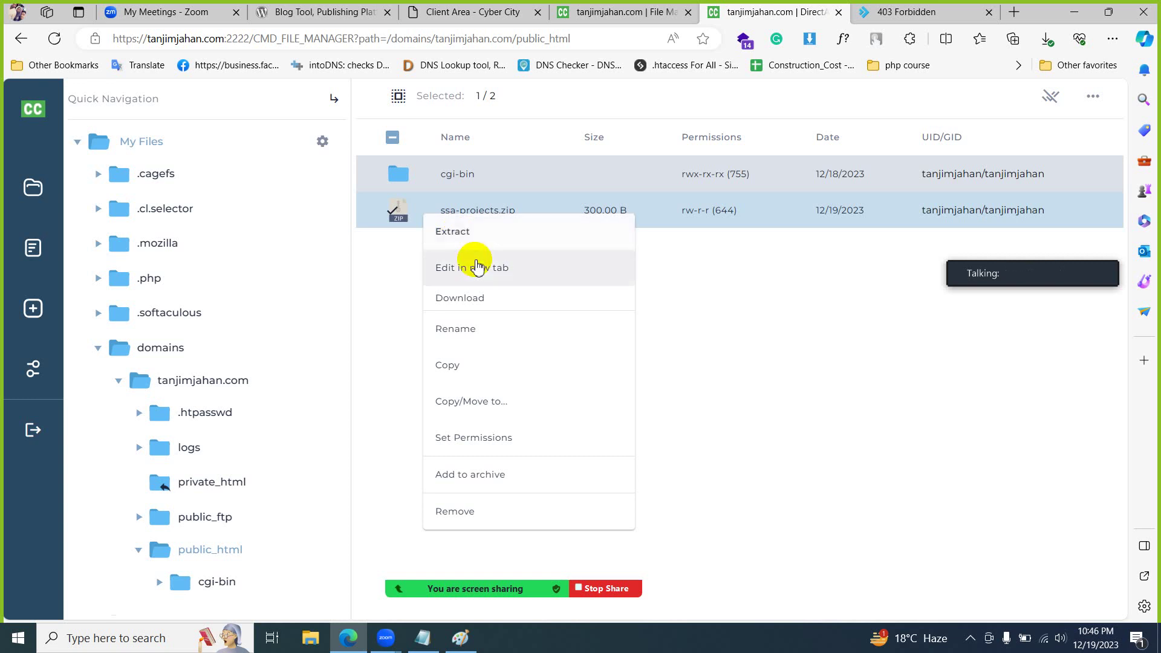
click(481, 240)
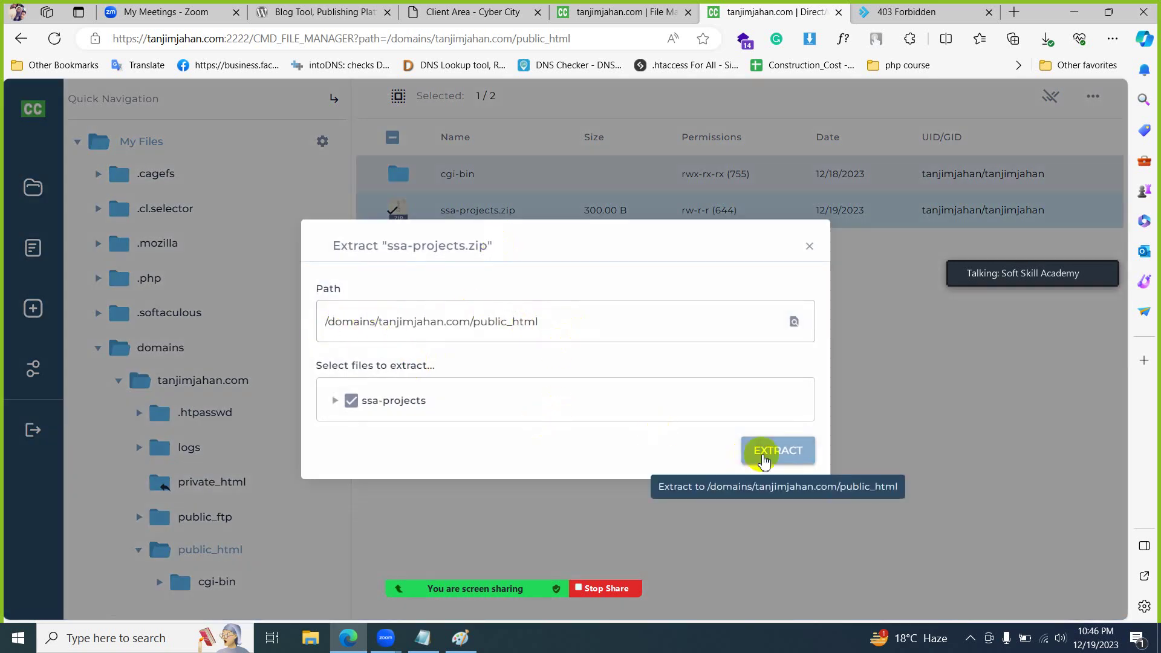
click(789, 451)
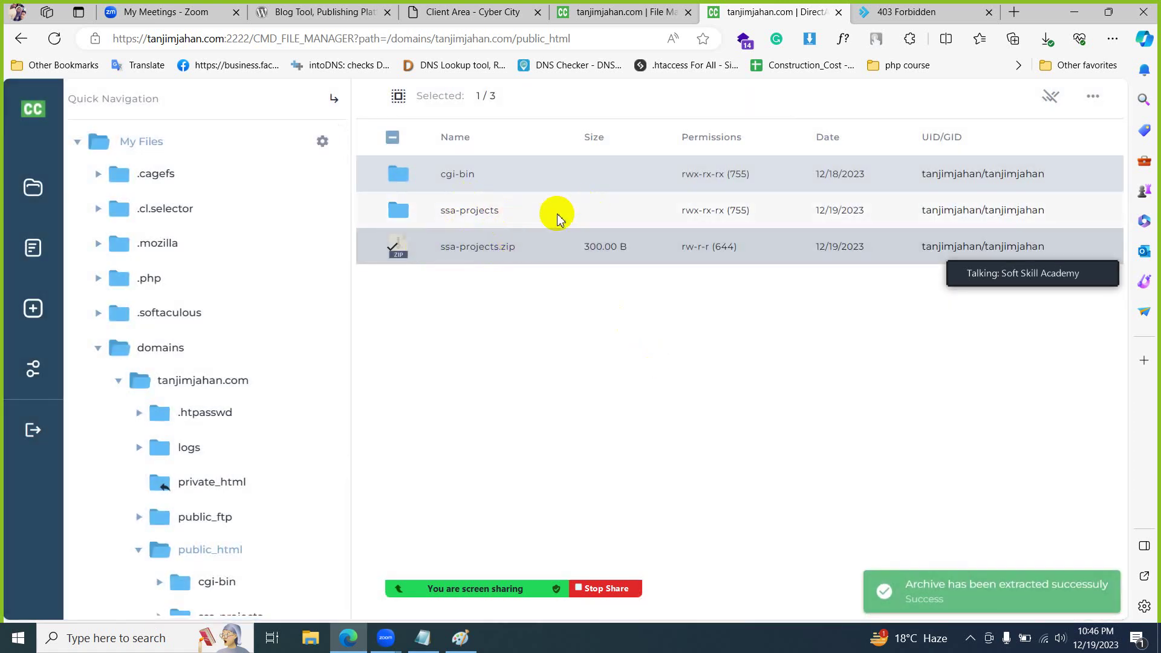
- Recheck the 403 page, cancel renaming the ssa-projects folder, and bring up File Explorer
click(903, 12)
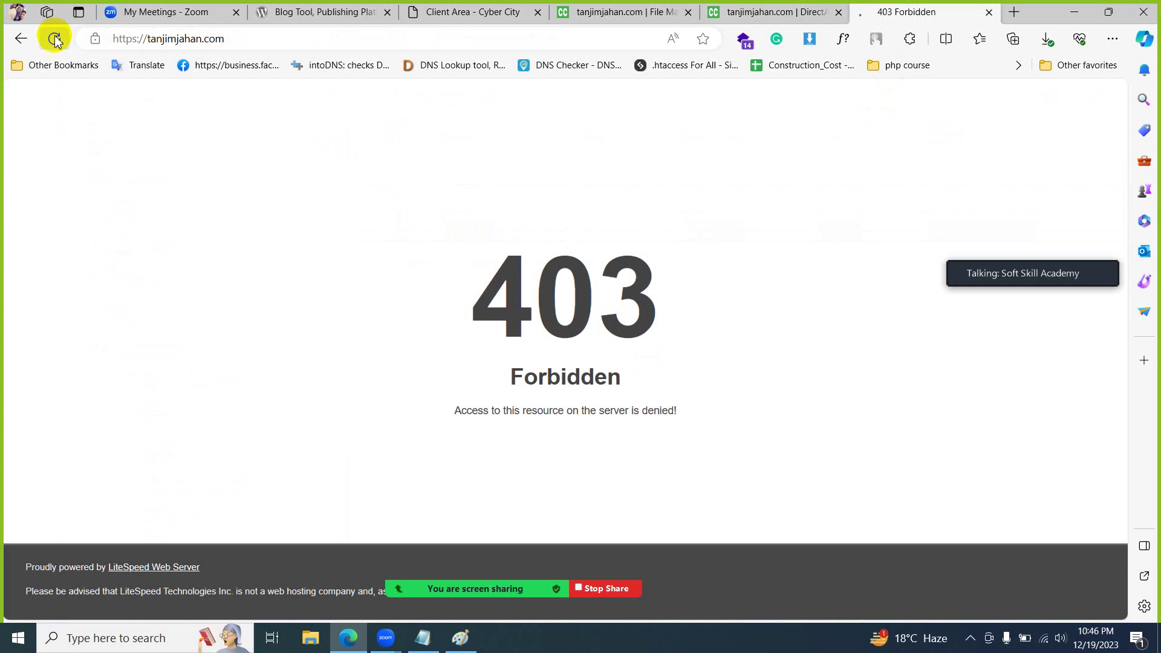
click(778, 6)
ctrl+click(463, 211)
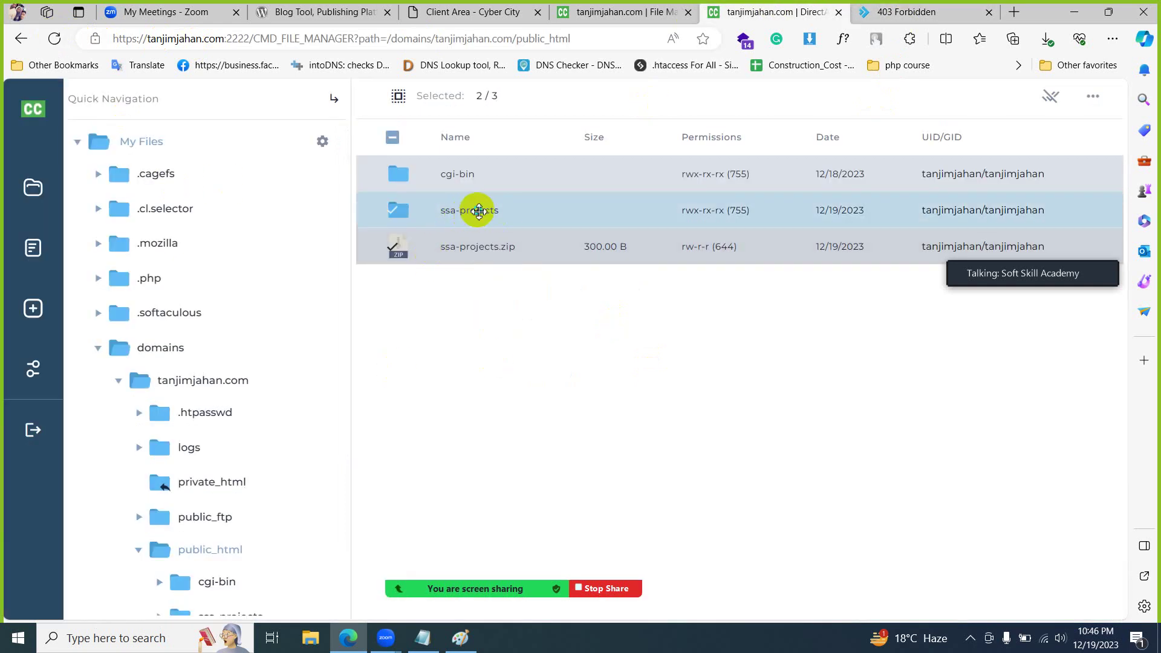
right_click(479, 210)
click(1051, 96)
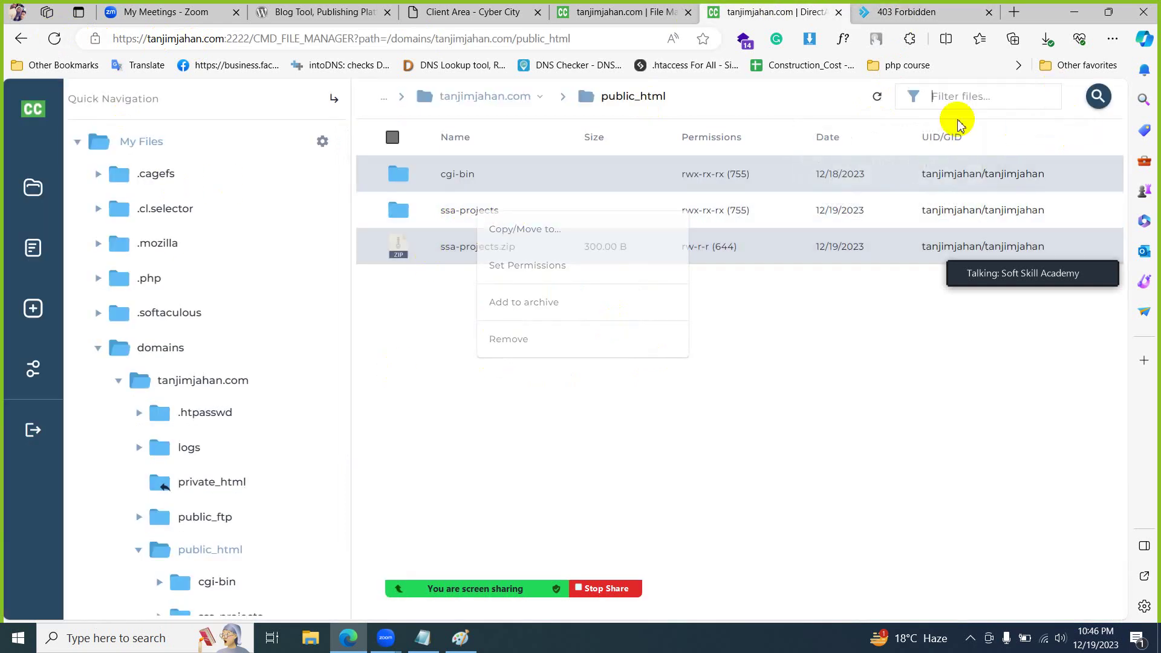
right_click(443, 214)
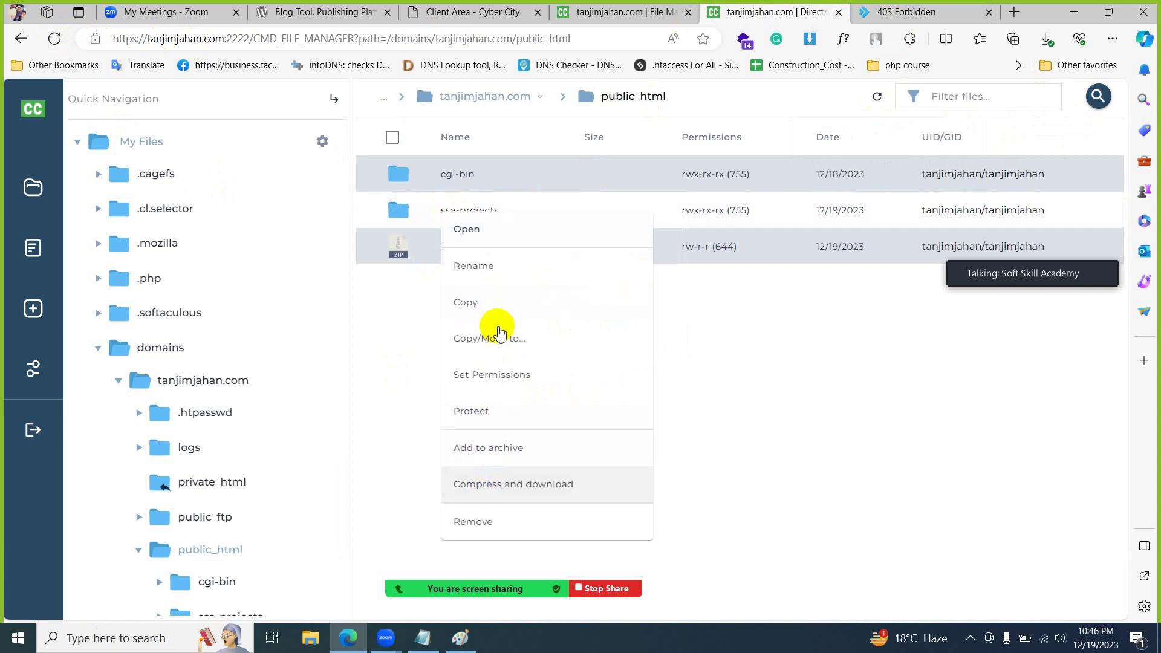
click(487, 266)
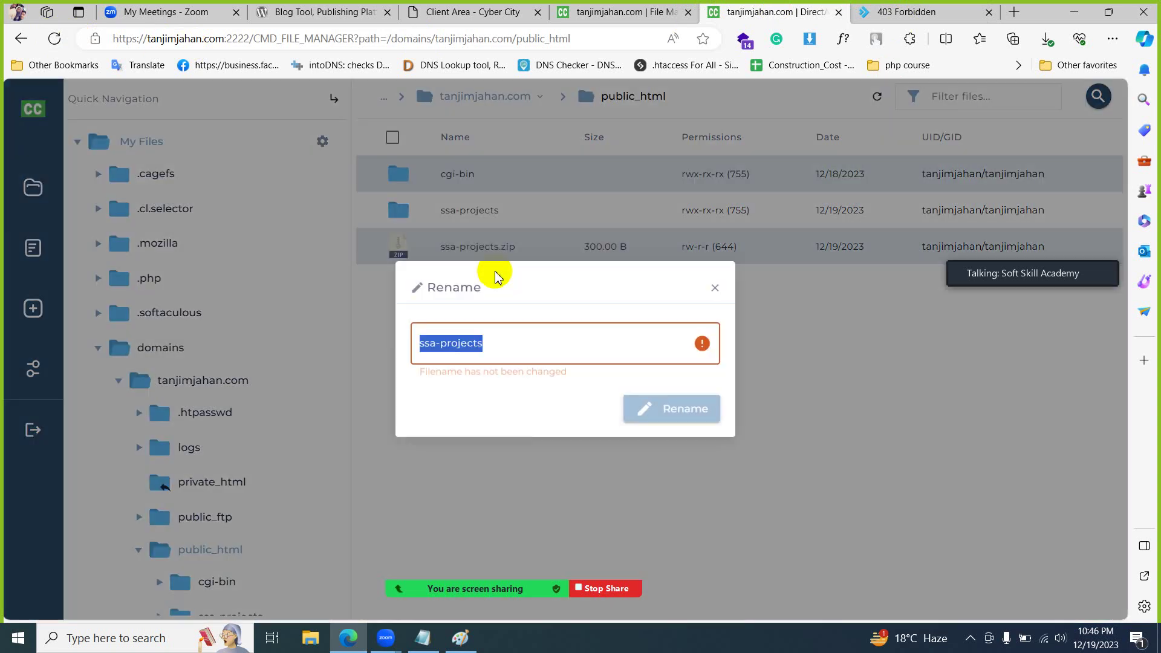
click(716, 291)
click(310, 638)
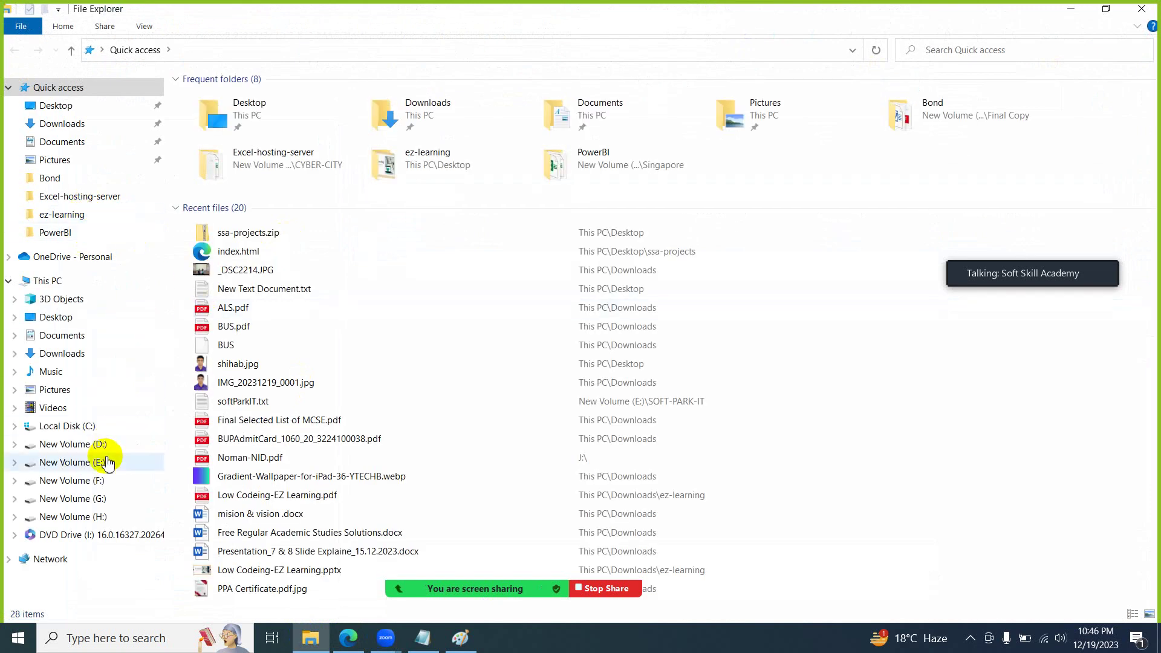
- Browse into D:\laragon\www in File Explorer, then switch back to Edge
double_click(273, 98)
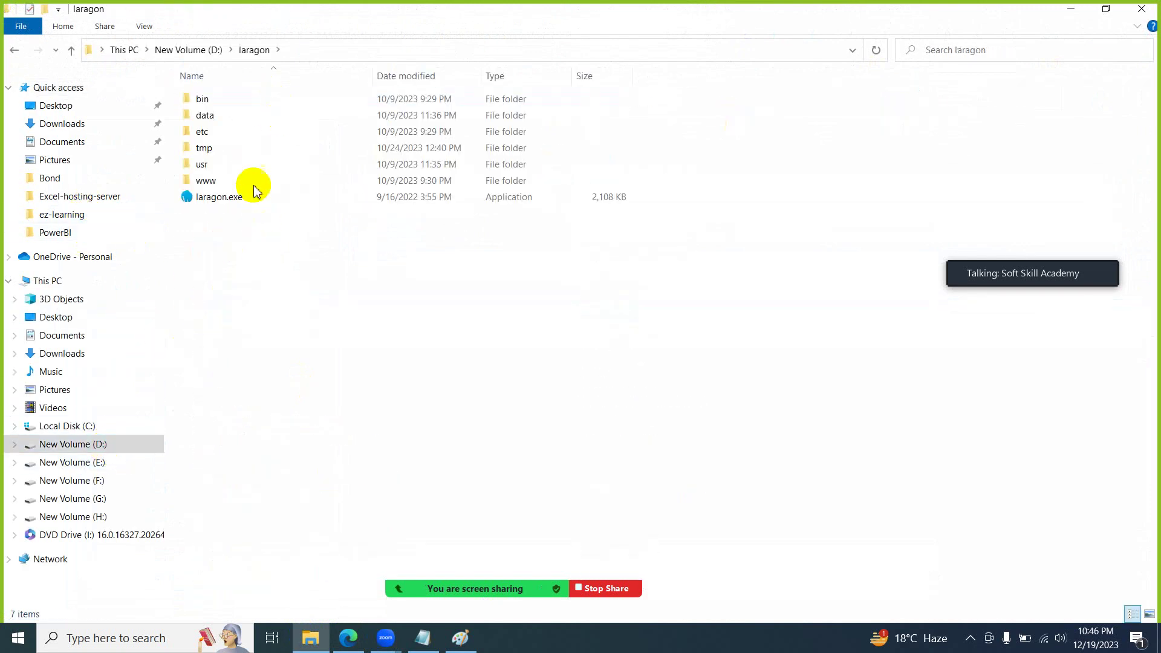
double_click(254, 180)
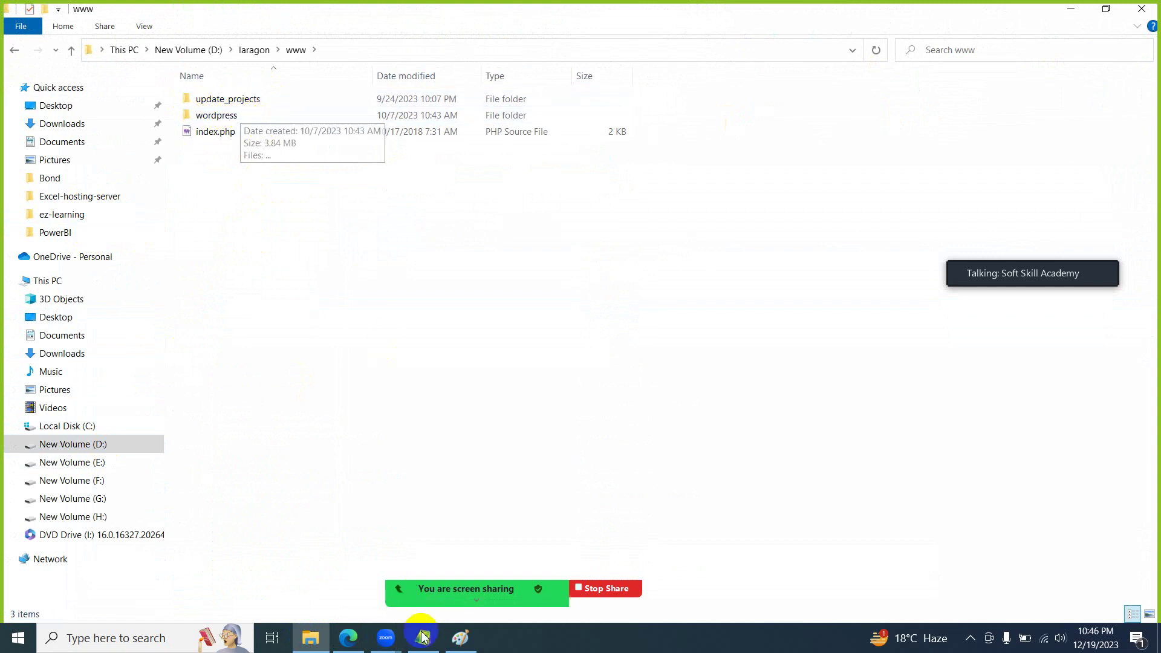
click(348, 638)
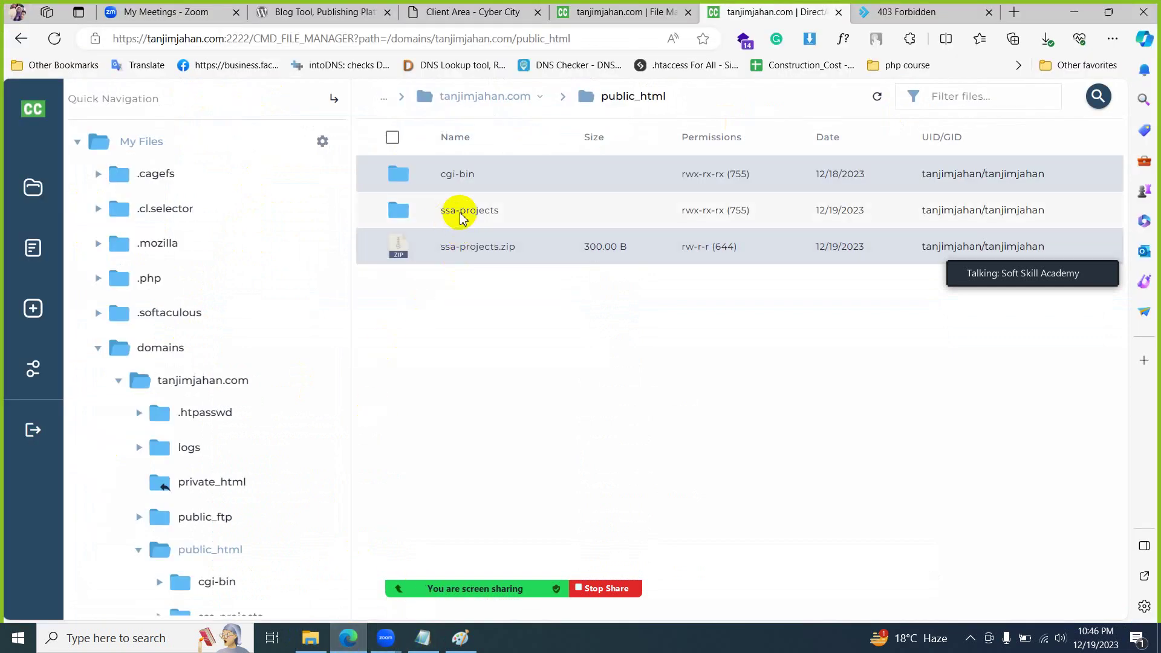
click(901, 12)
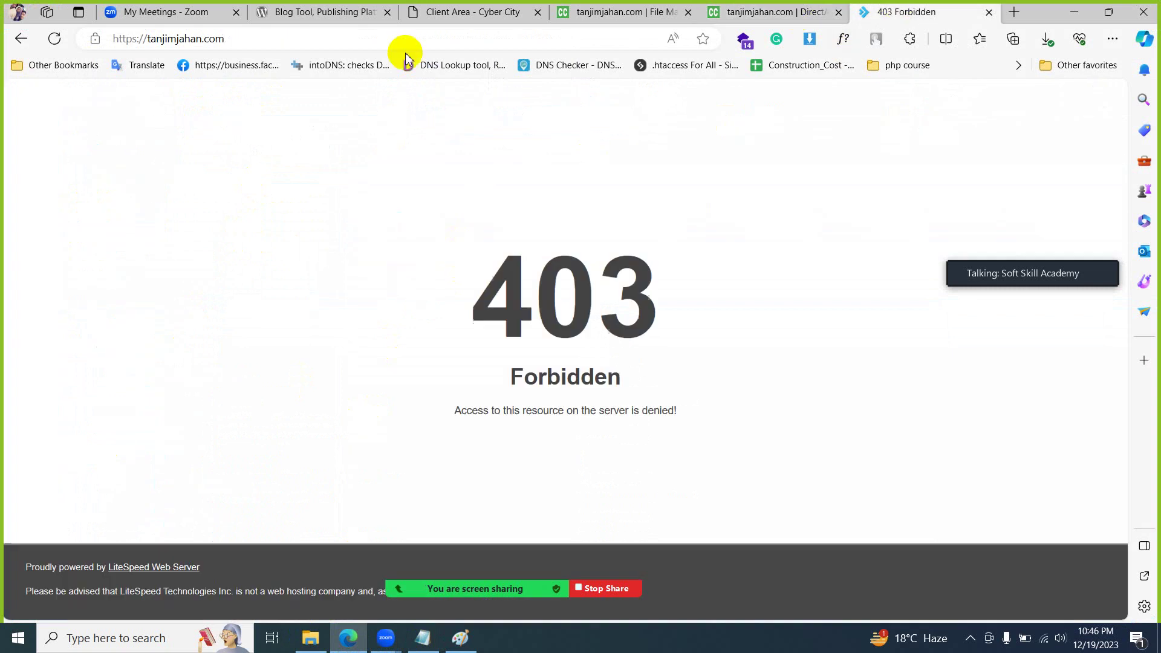
click(372, 40)
click(372, 40)
text(/ssa-projects)
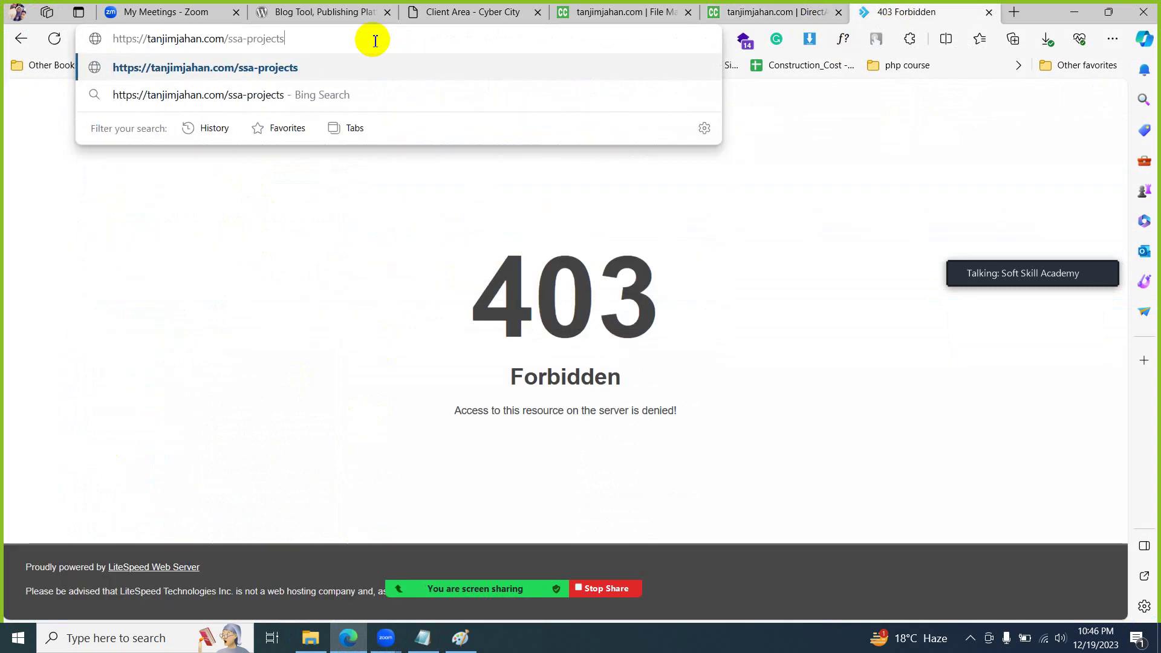
key(Return)
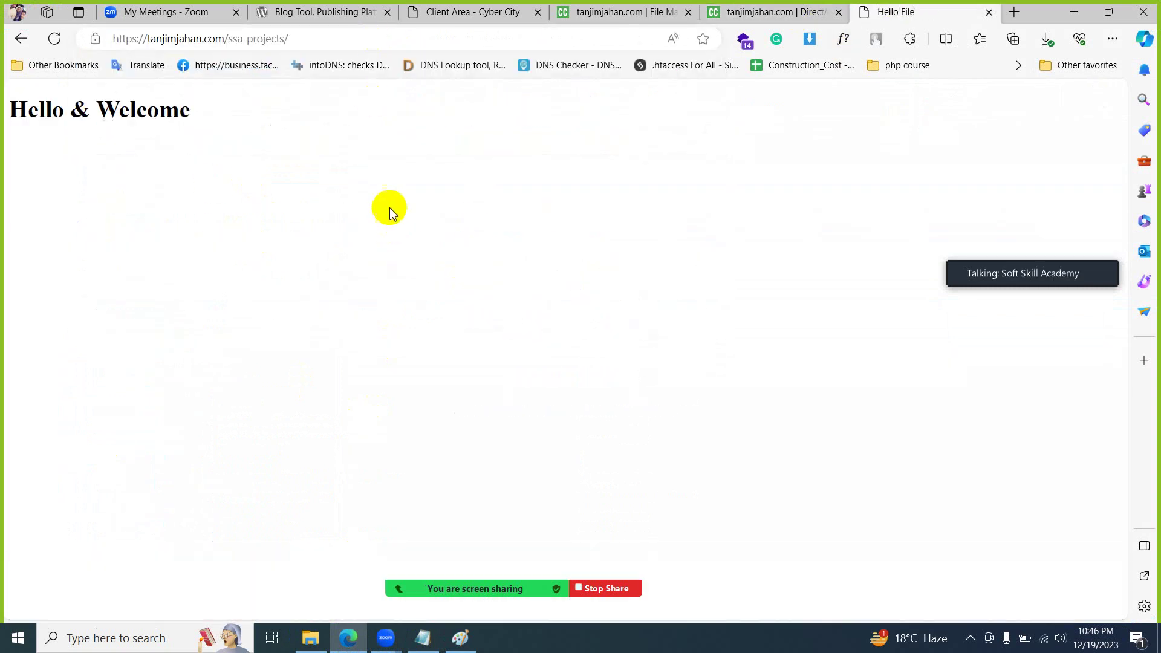
drag(6, 88, 573, 159)
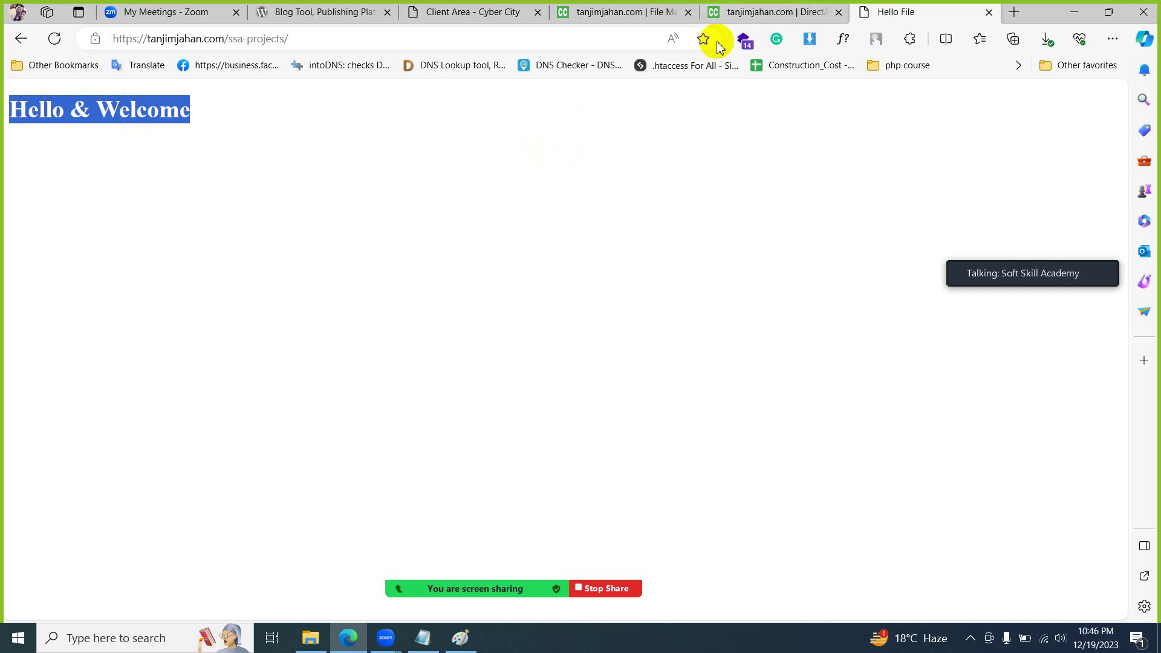
click(741, 18)
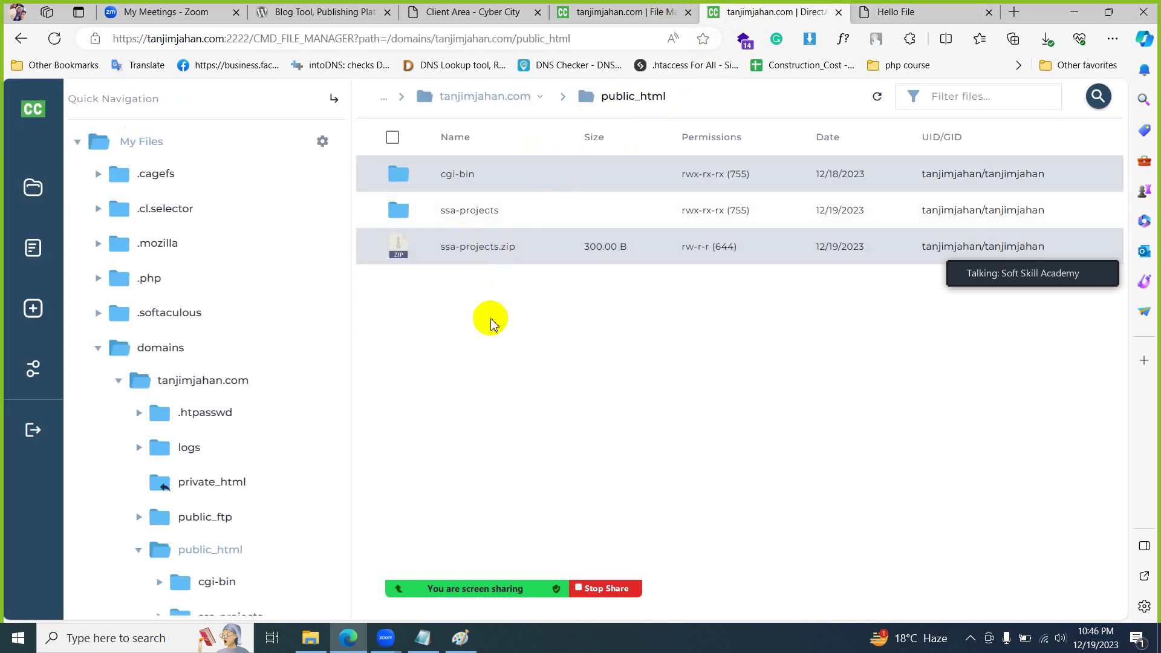
key(ctrl+Tab)
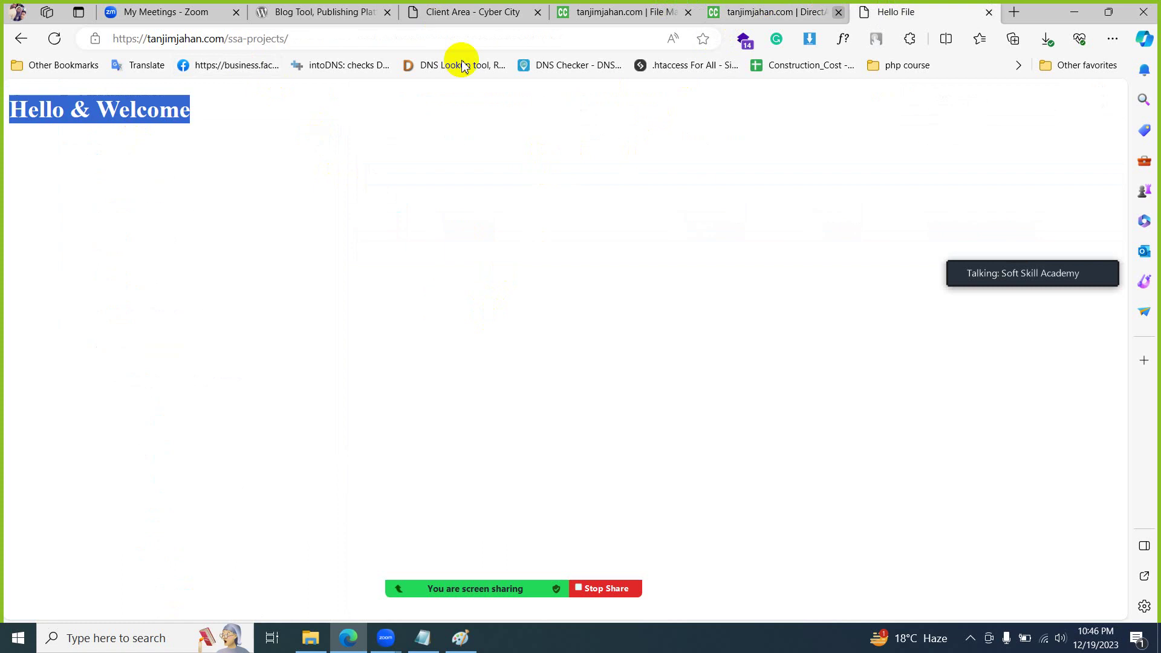
drag(228, 37, 397, 38)
key(BackSpace)
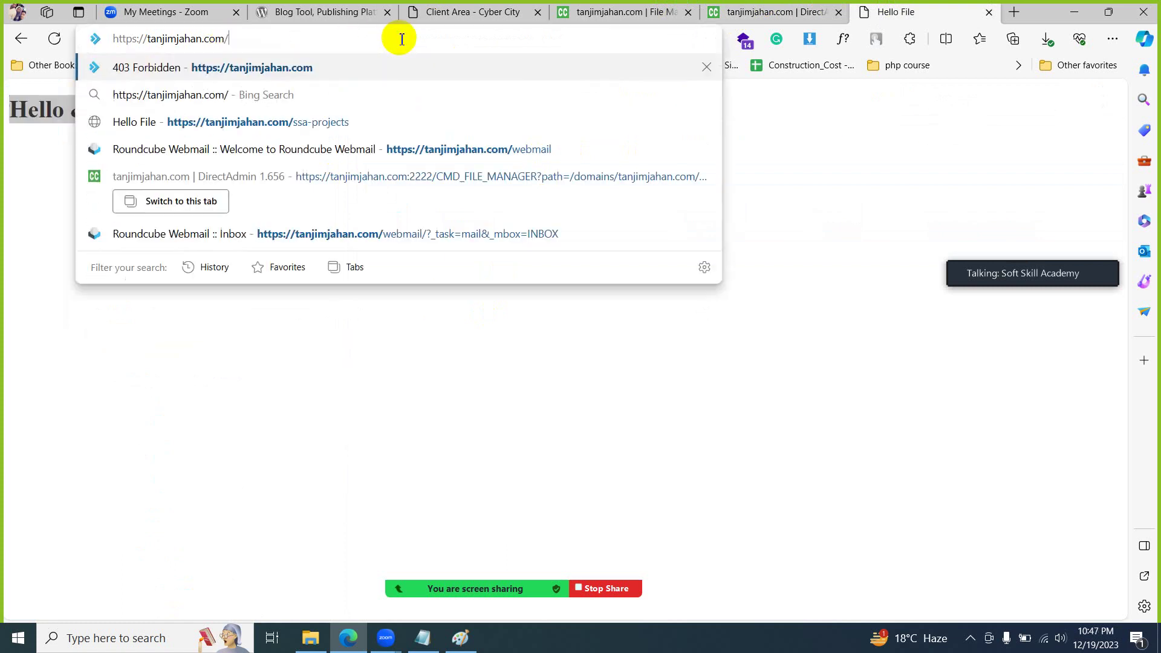
key(Return)
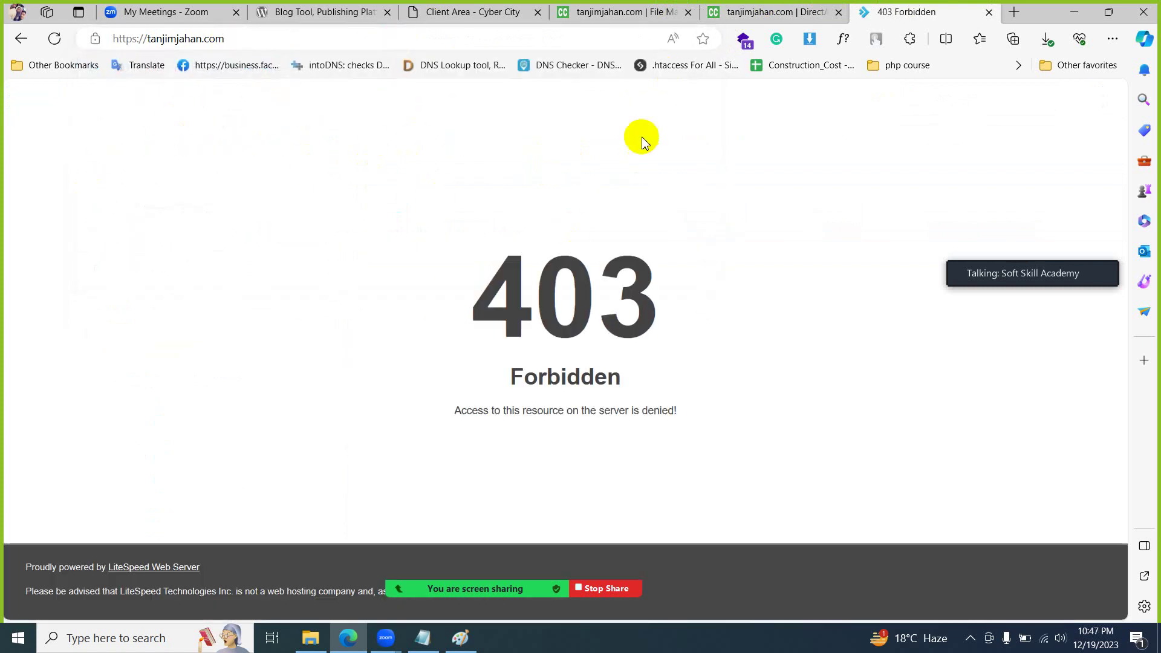
click(792, 13)
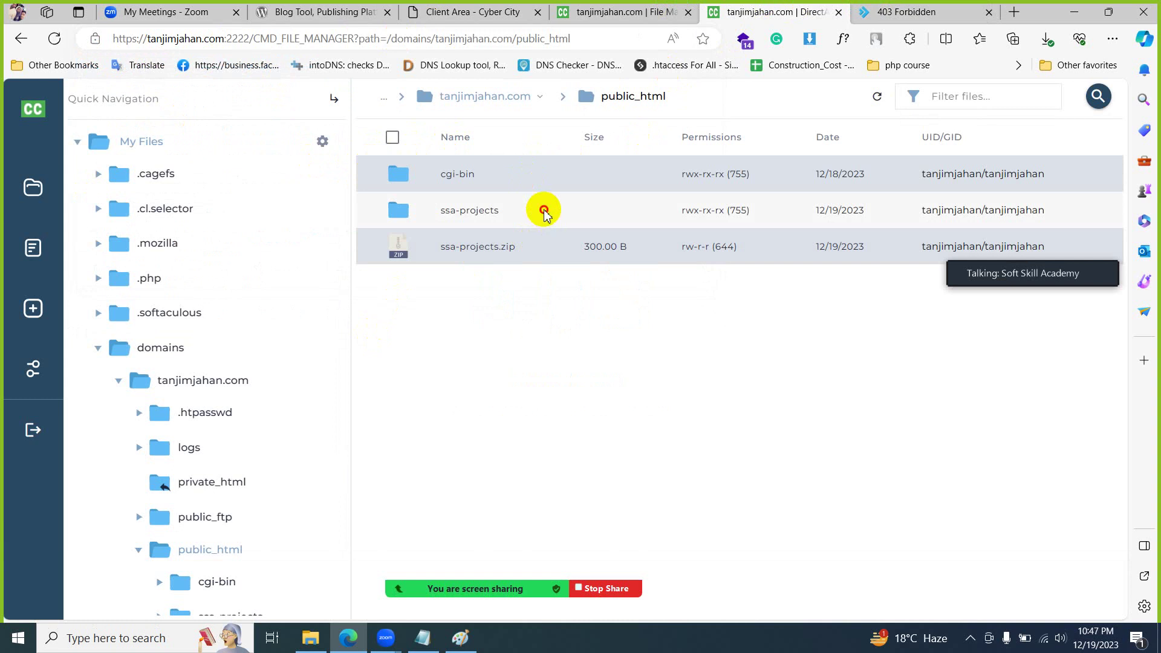
- Open the ssa-projects folder and choose Copy/Move for its index.html
double_click(542, 210)
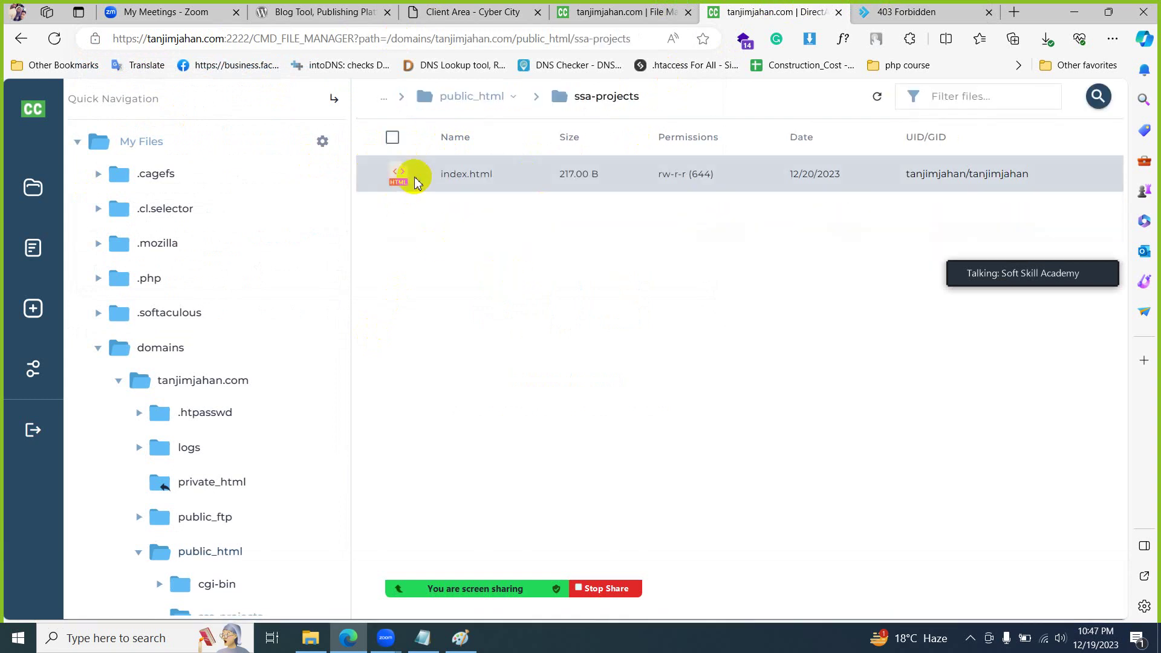
click(418, 180)
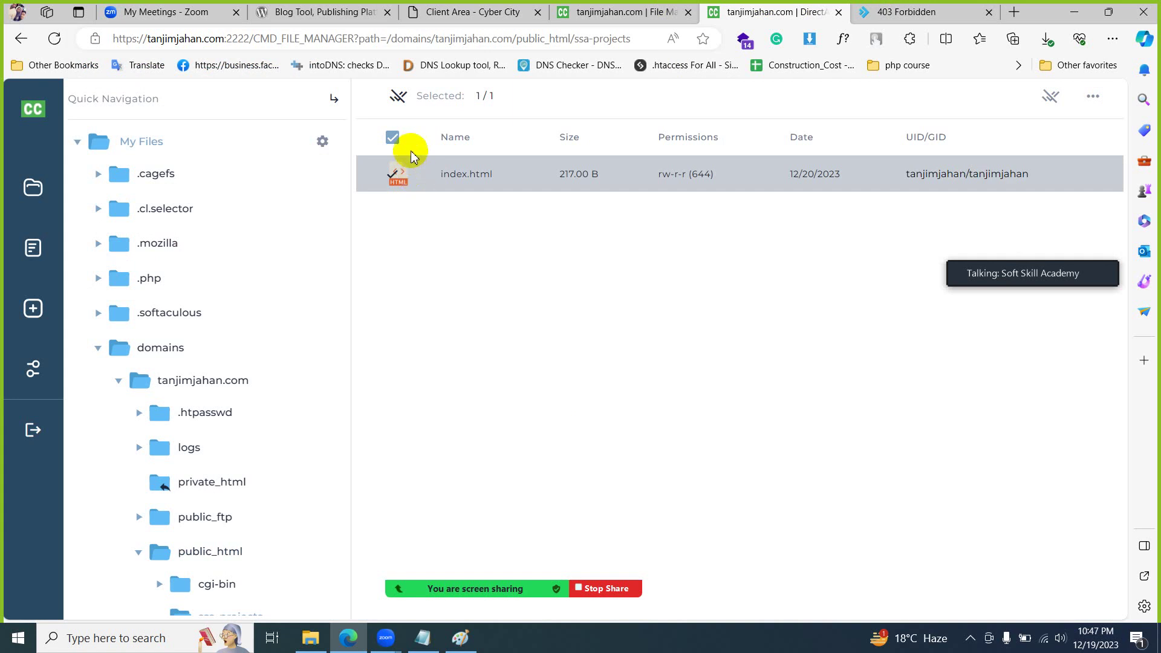
click(1088, 99)
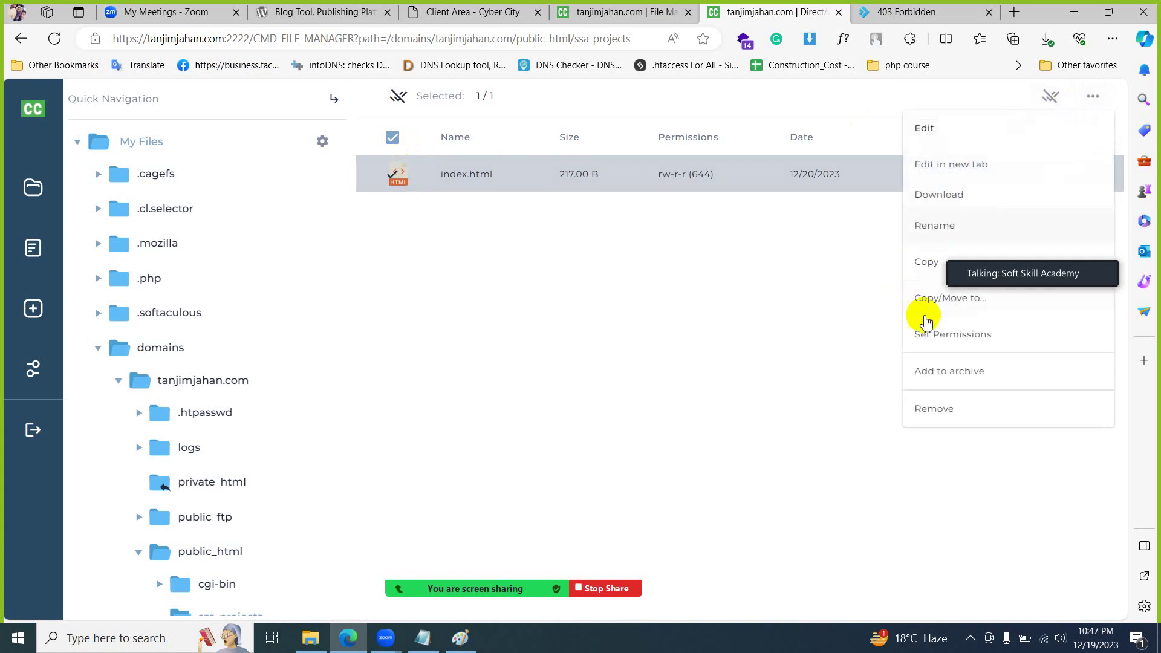
click(595, 275)
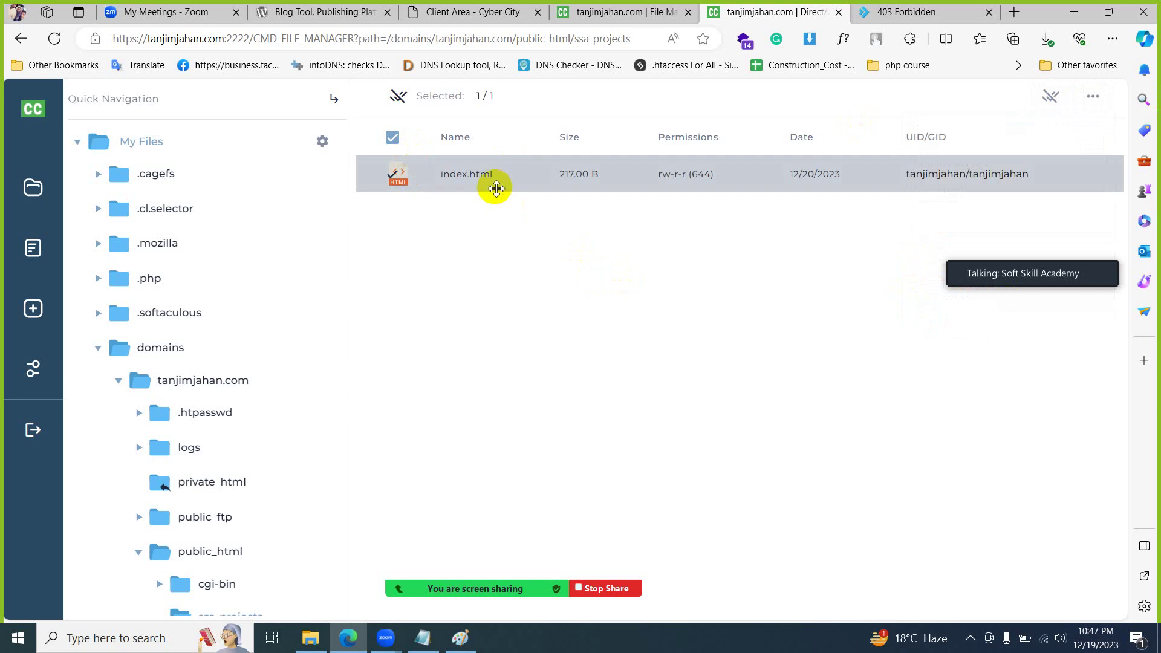
click(434, 177)
click(434, 177)
right_click(435, 176)
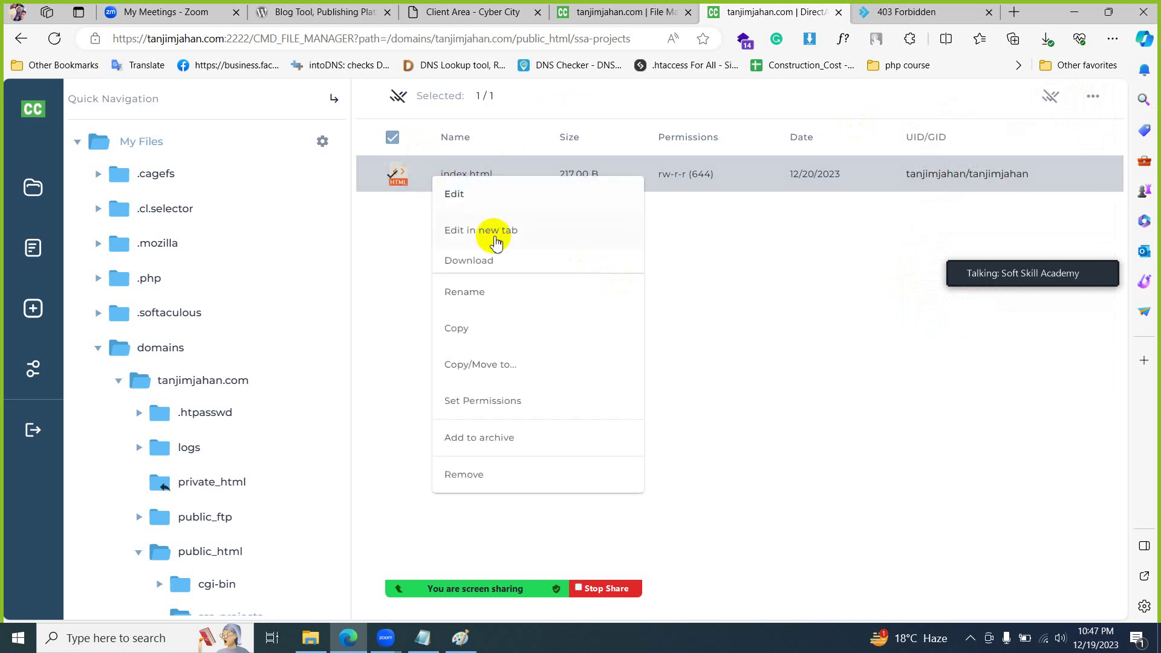
click(526, 370)
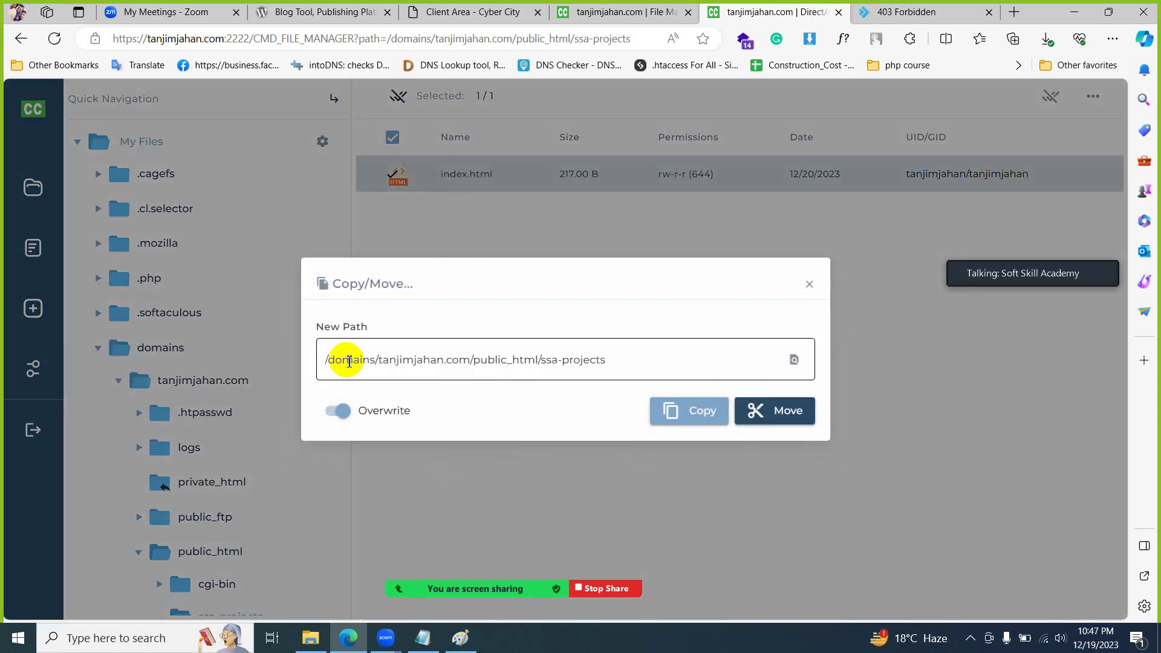
- Move index.html up to public_html by deleting ssa-projects from the destination path
drag(470, 360, 233, 358)
click(484, 361)
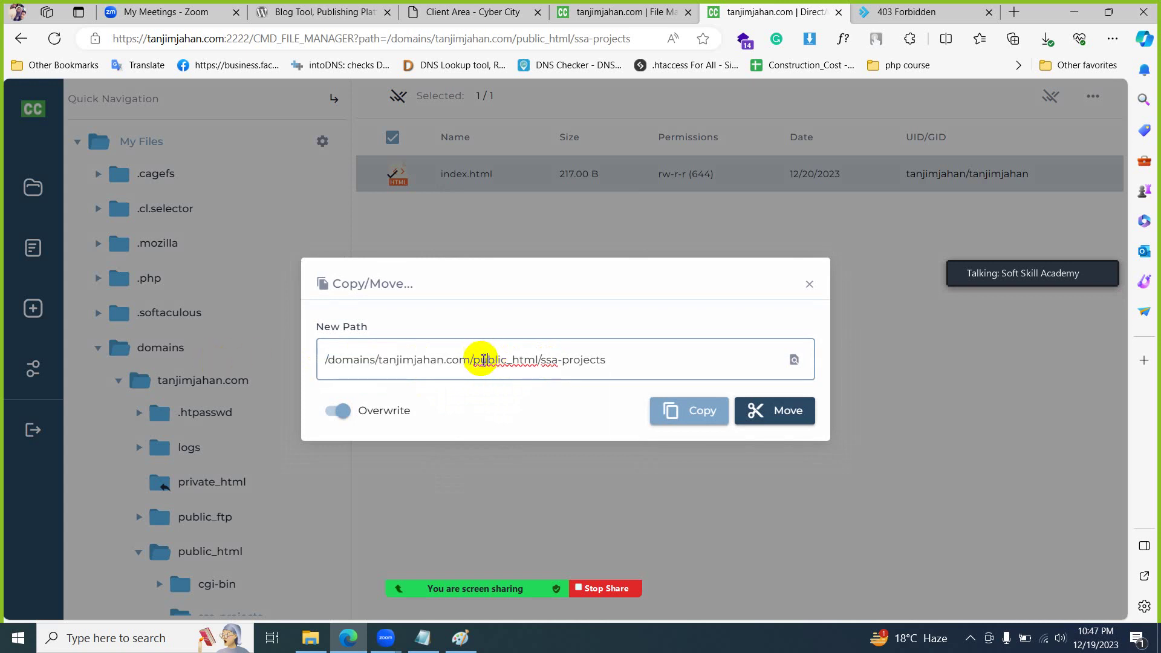
right_click(484, 361)
drag(474, 360, 538, 360)
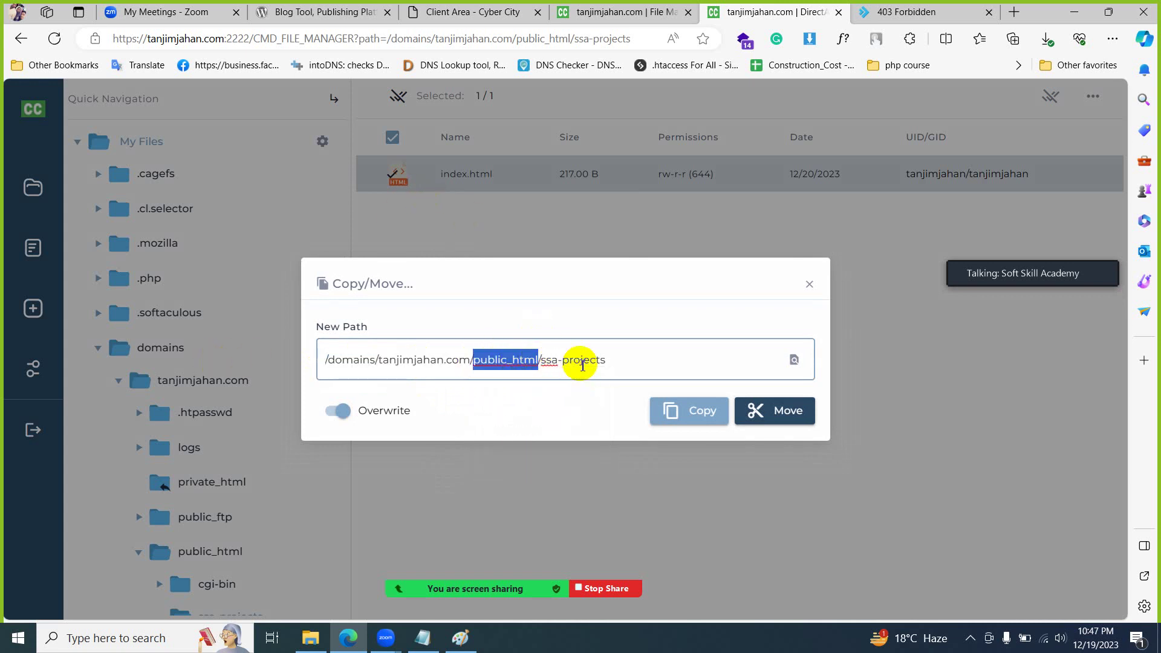
click(581, 361)
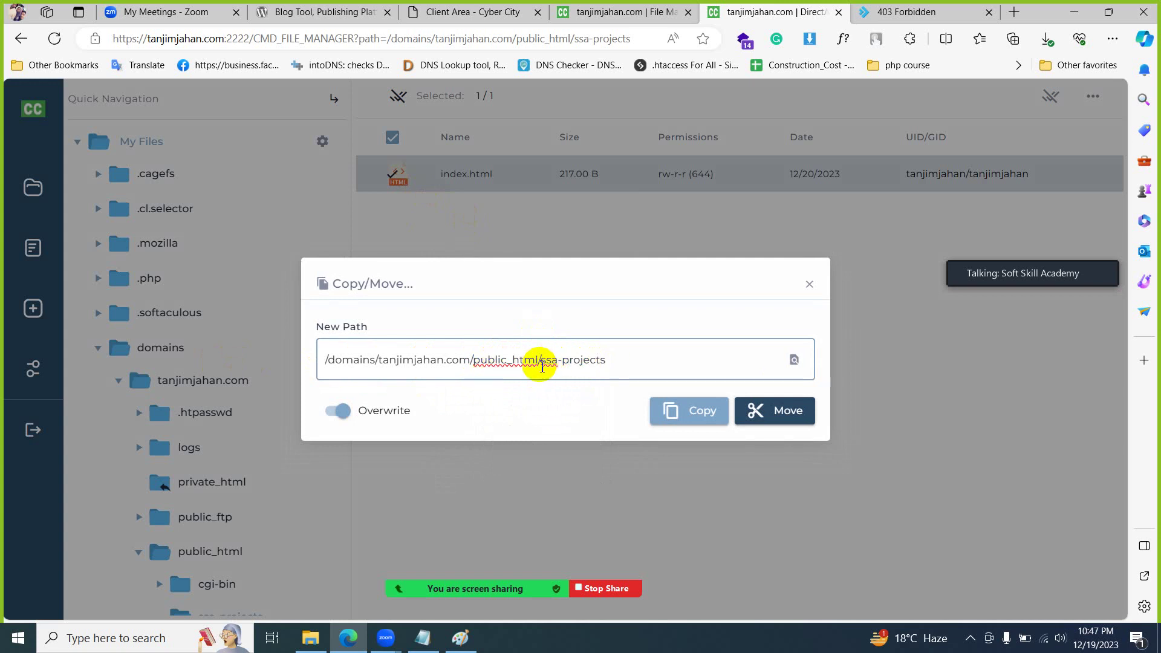
drag(540, 360, 638, 364)
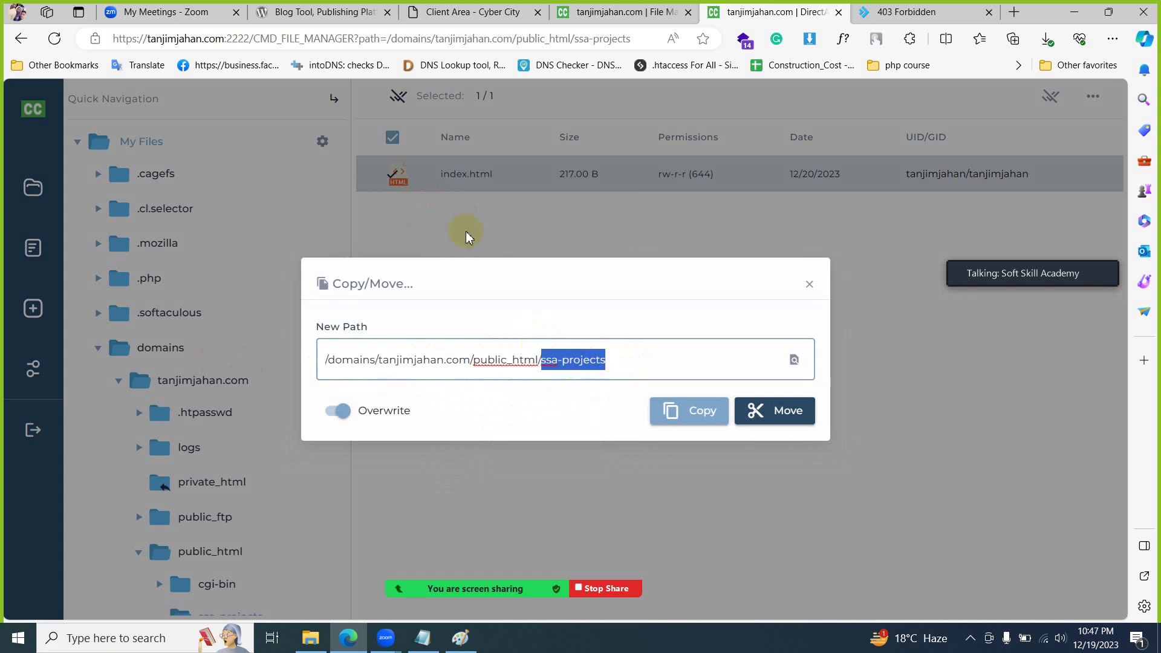
key(BackSpace)
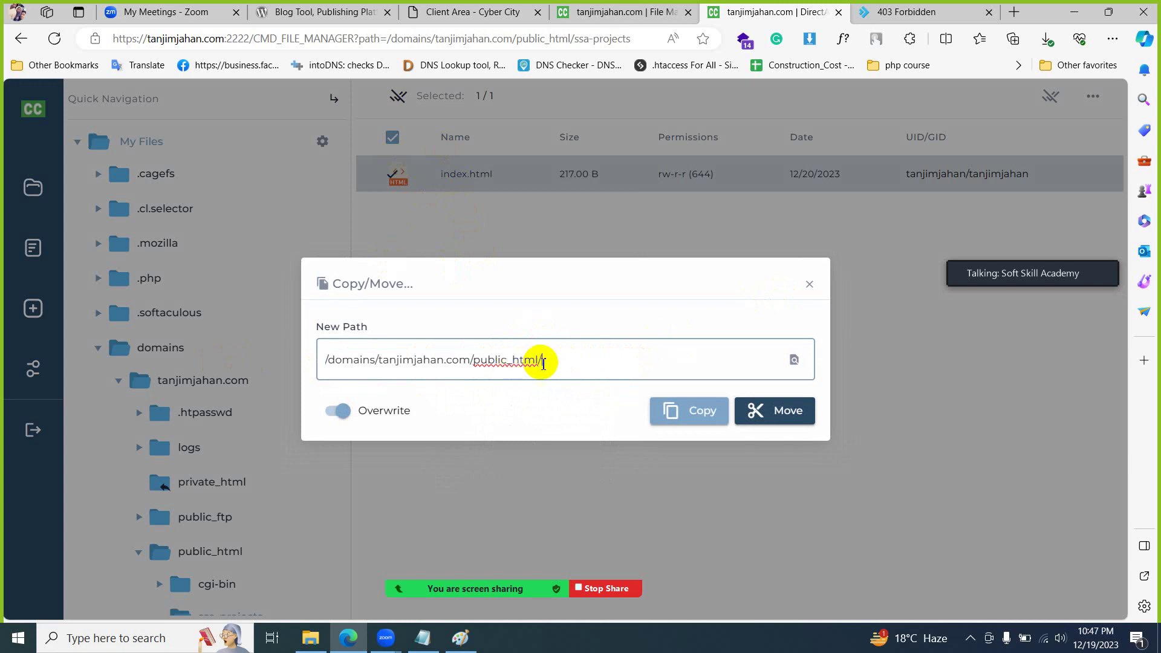
click(797, 419)
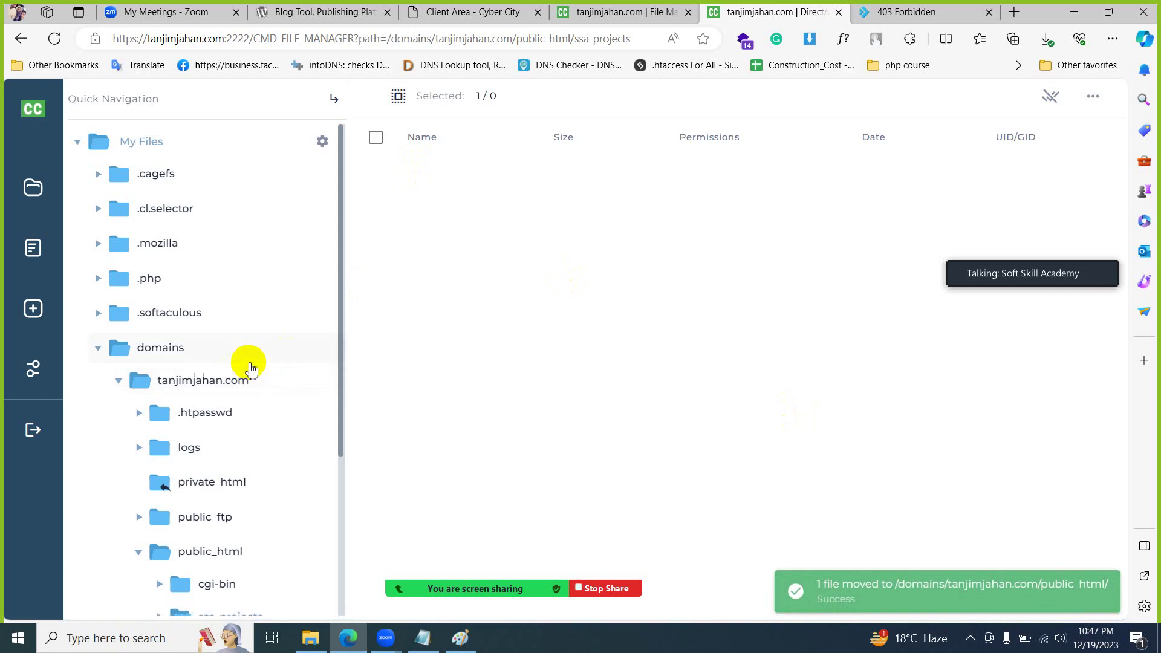
- Open public_html and reload tanjimjahan.com to see the Hello & Welcome page
scroll(249, 399, down, 2)
click(228, 406)
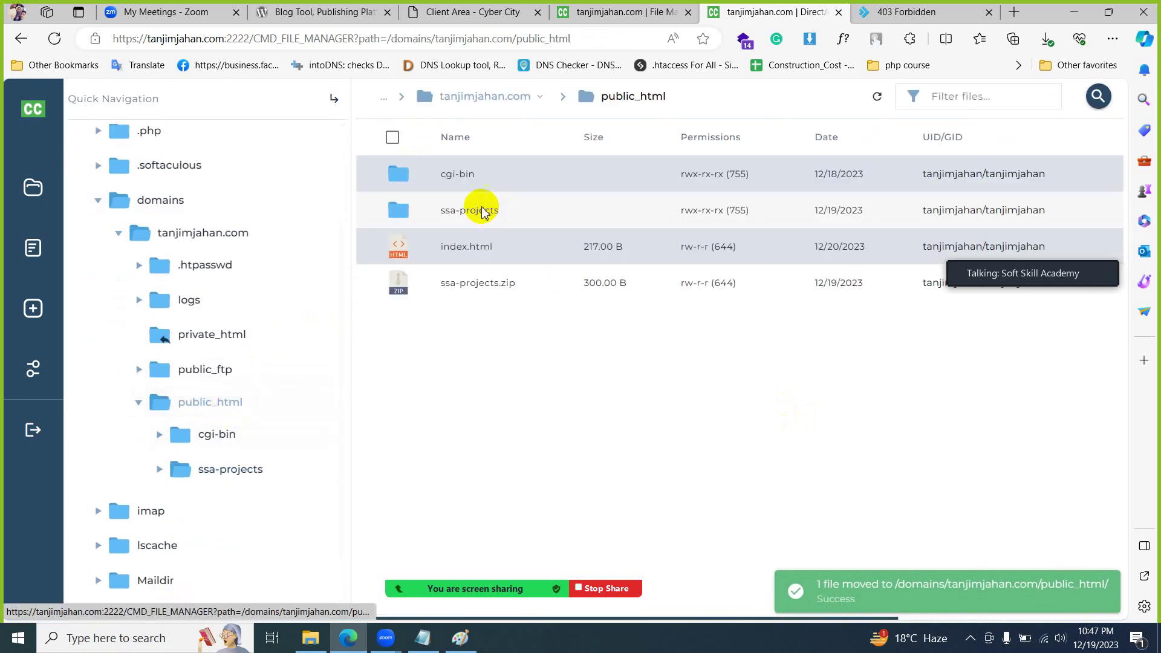
drag(228, 39, 115, 38)
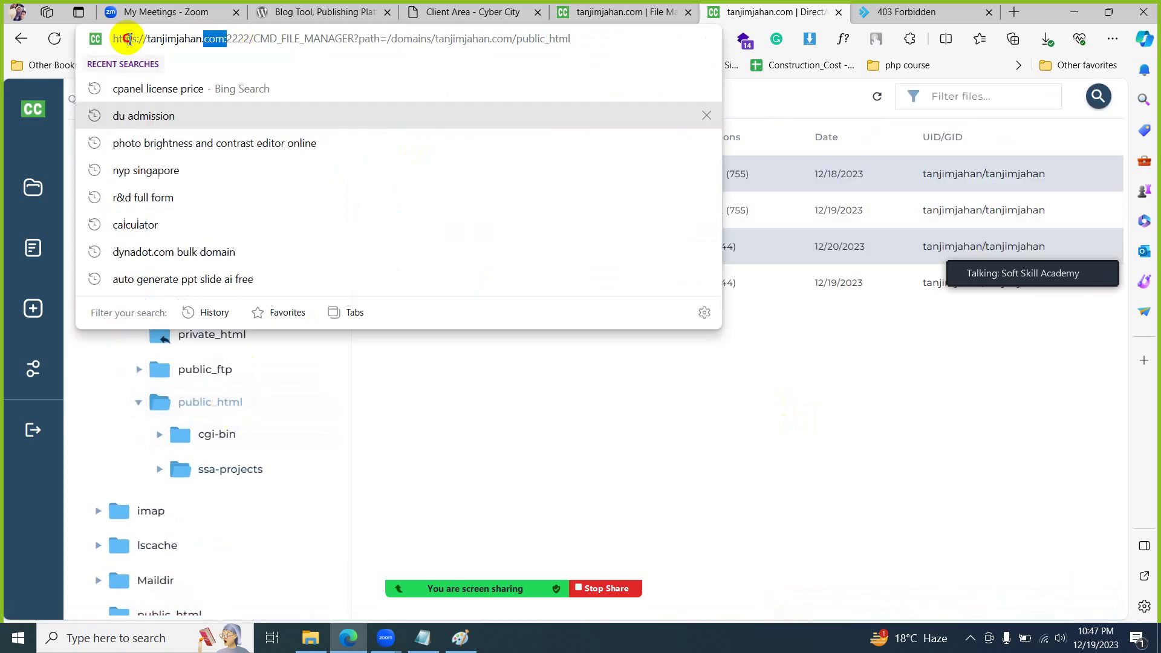
click(487, 373)
key(ctrl+Tab)
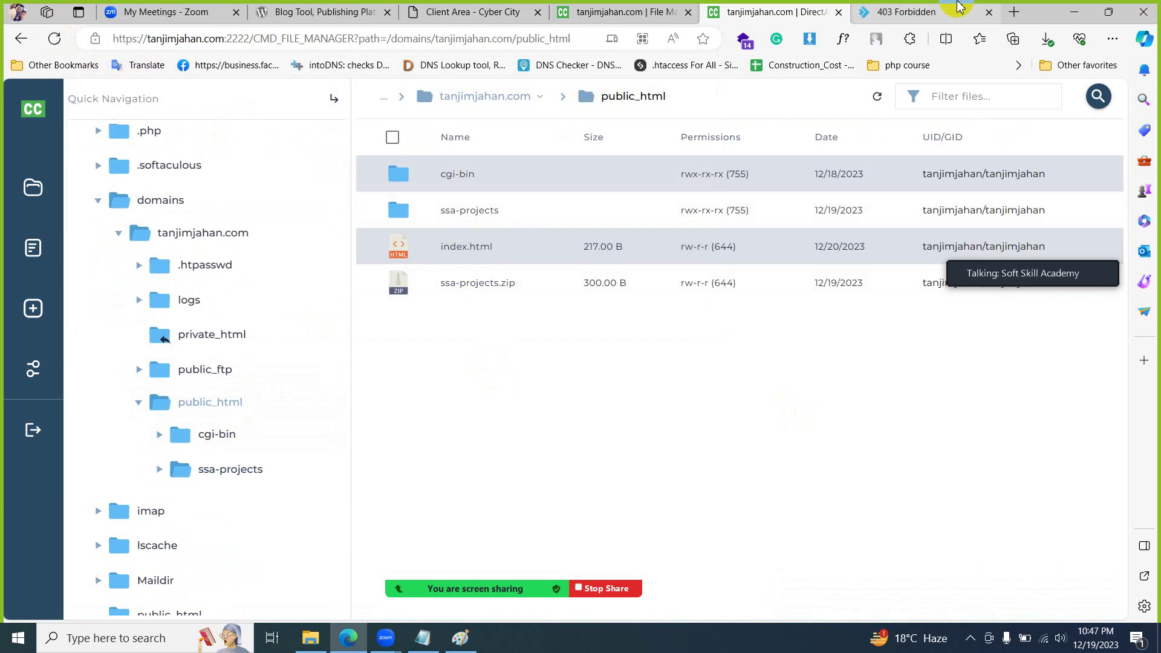
click(54, 38)
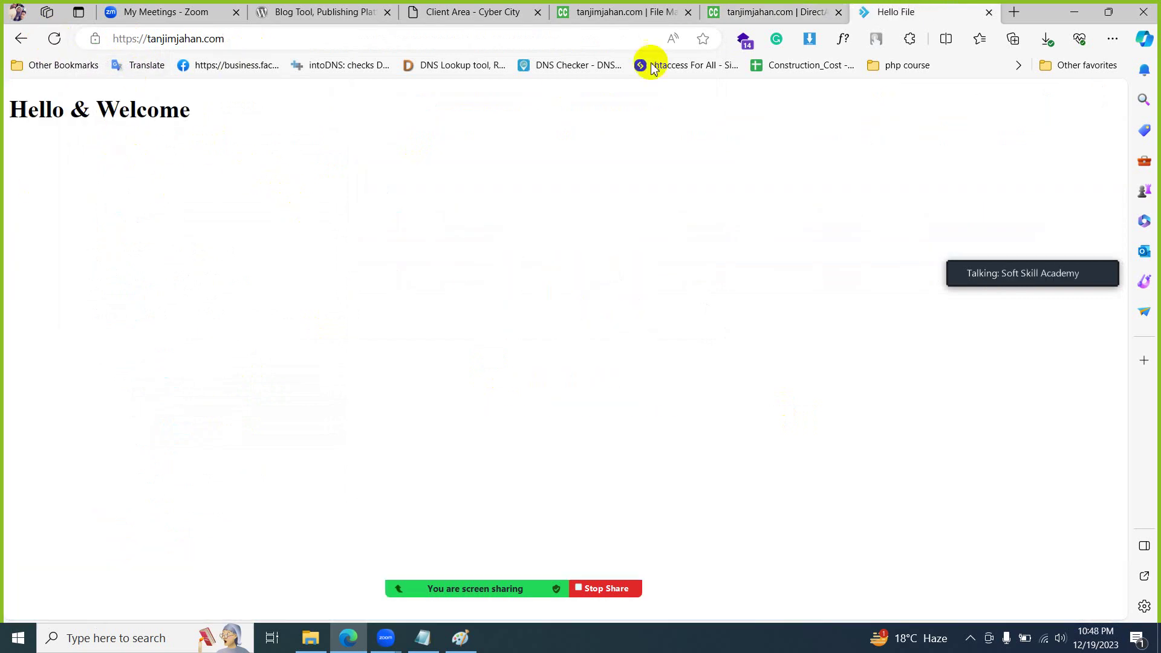
- Check the live site page and return to the public_html listing
click(763, 7)
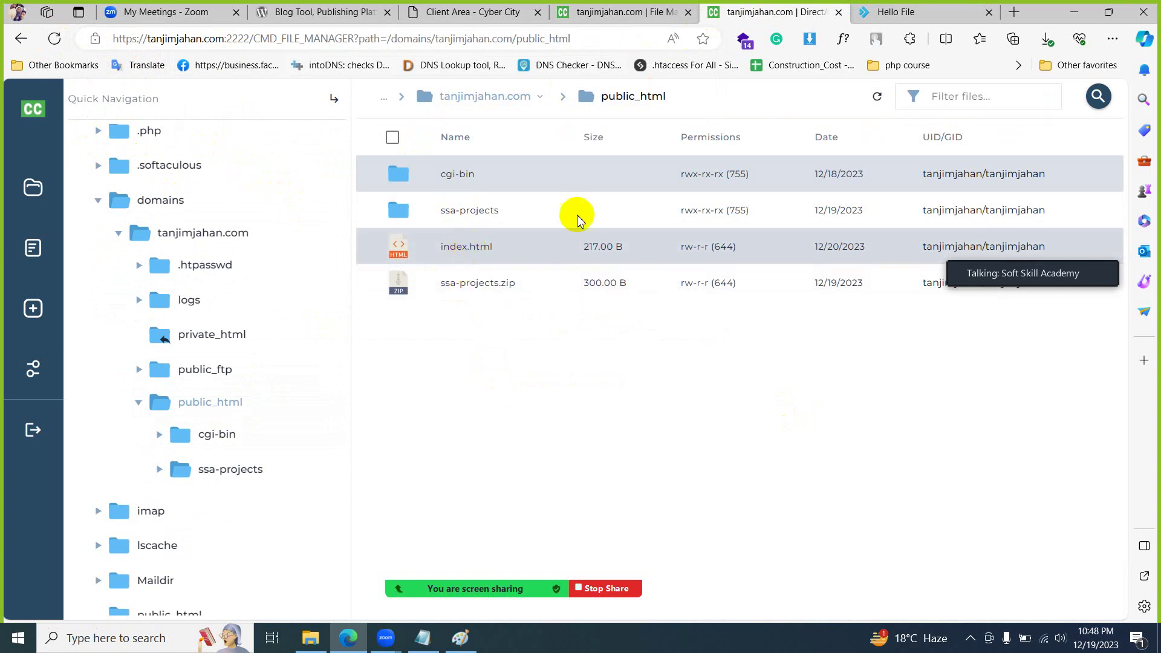
click(877, 12)
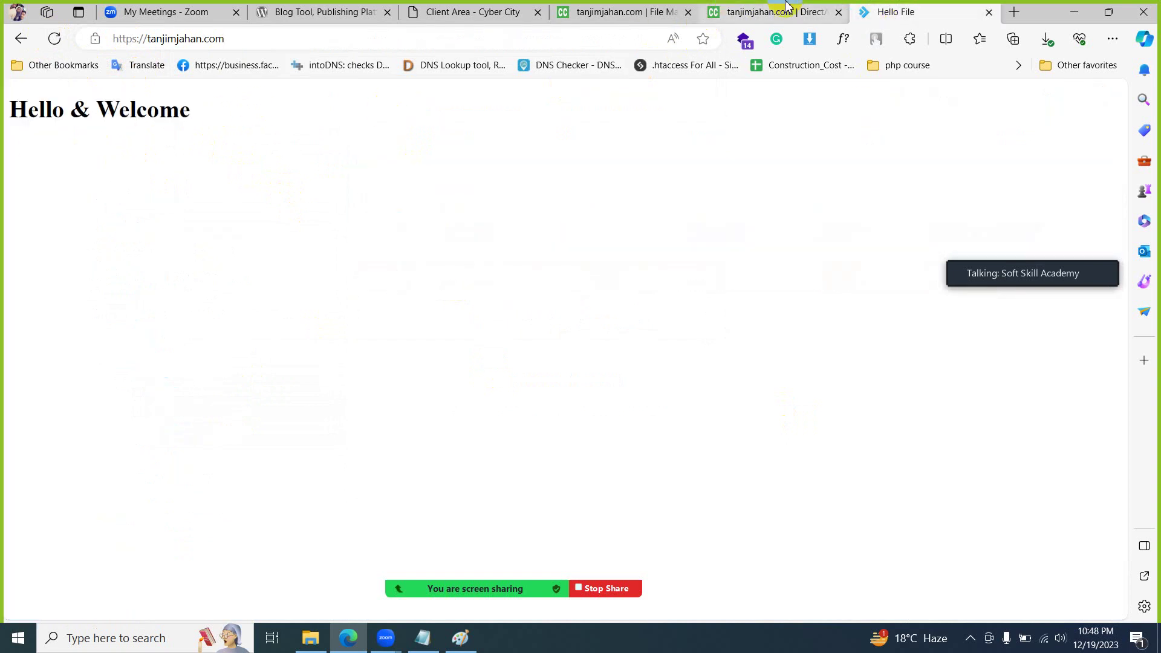
click(780, 11)
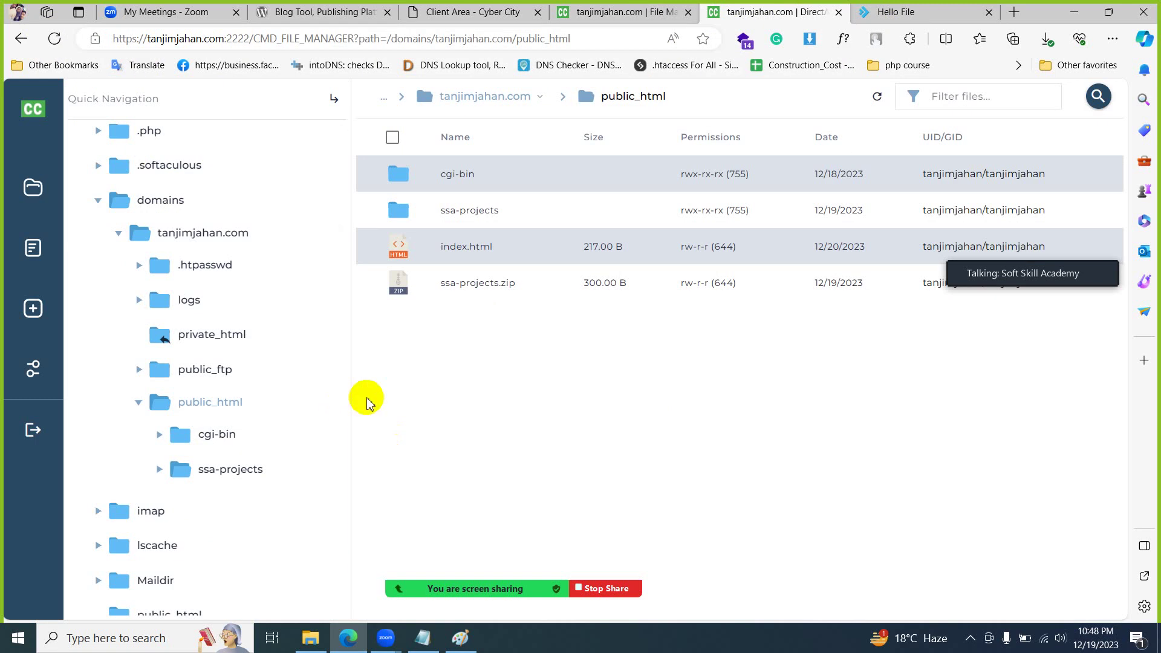
- Permanently delete ssa-projects and ssa-projects.zip, skipping Trash, then expand the meeting to gallery view
click(438, 282)
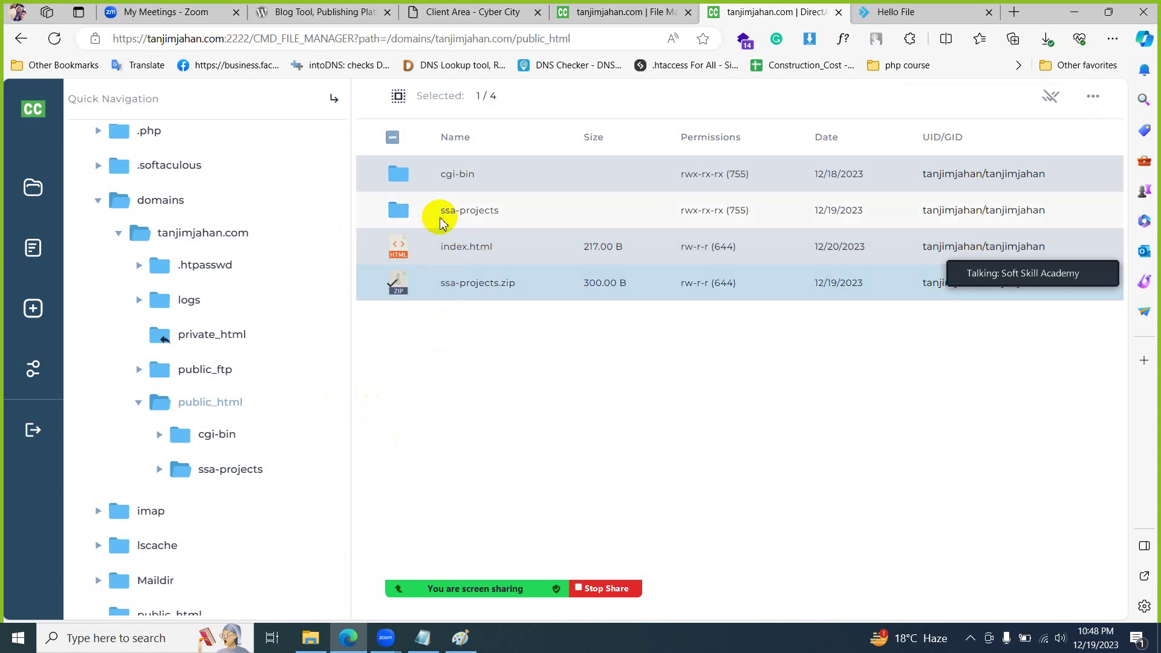
click(400, 210)
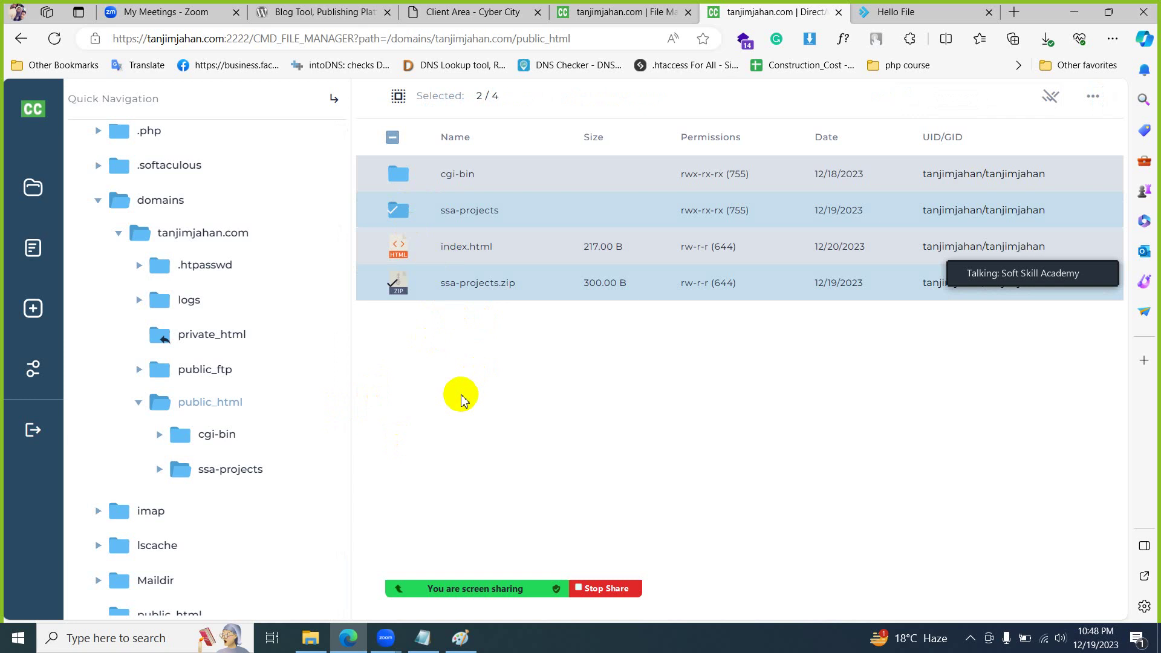
click(1095, 96)
click(926, 240)
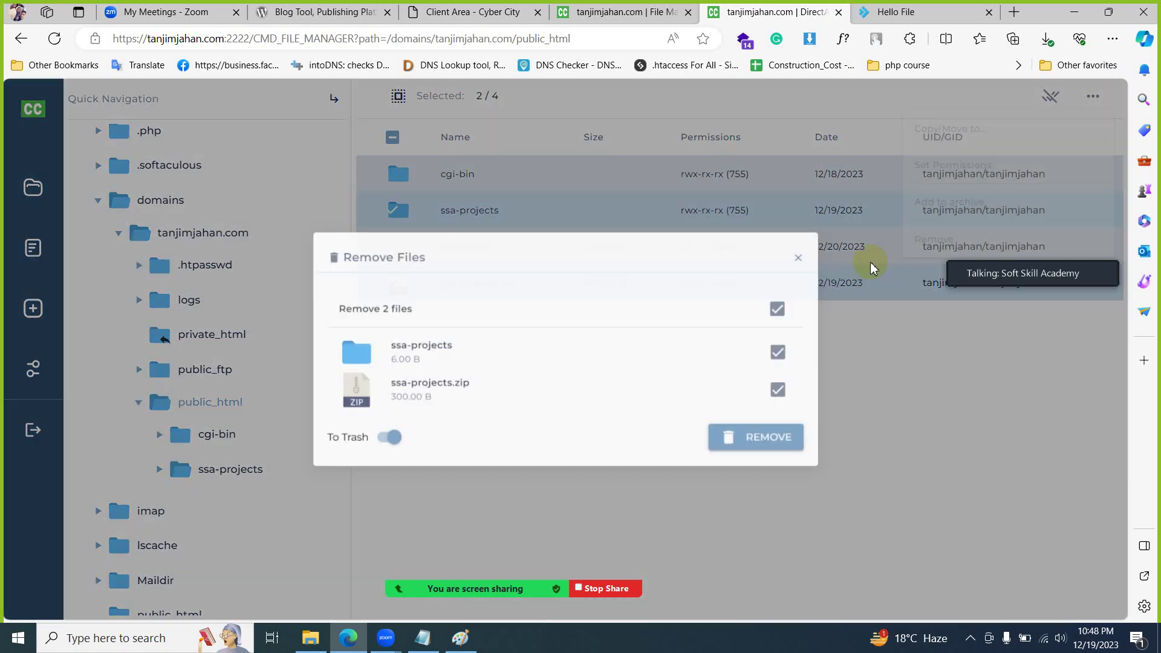
click(380, 441)
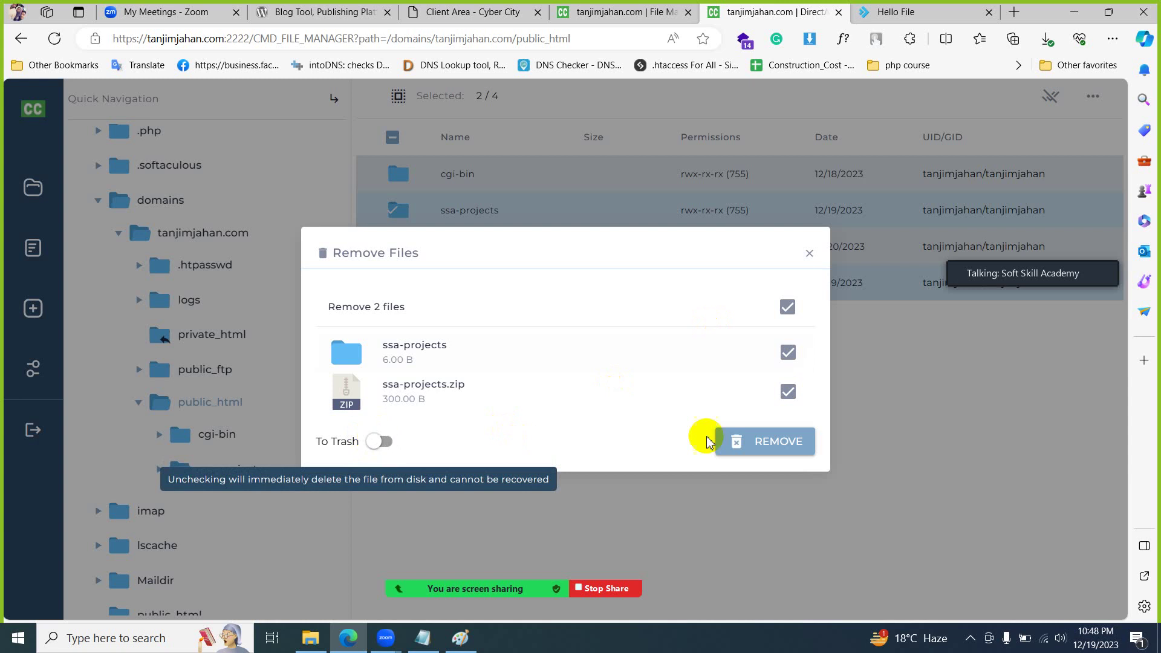
click(742, 442)
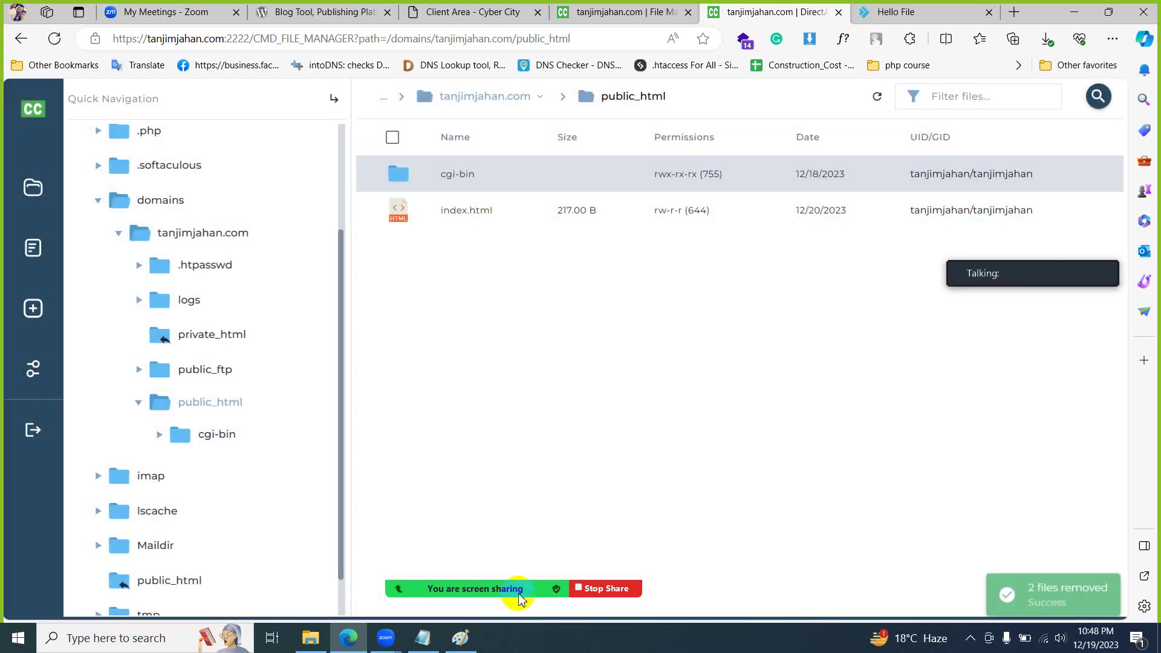
mouse_move(514, 589)
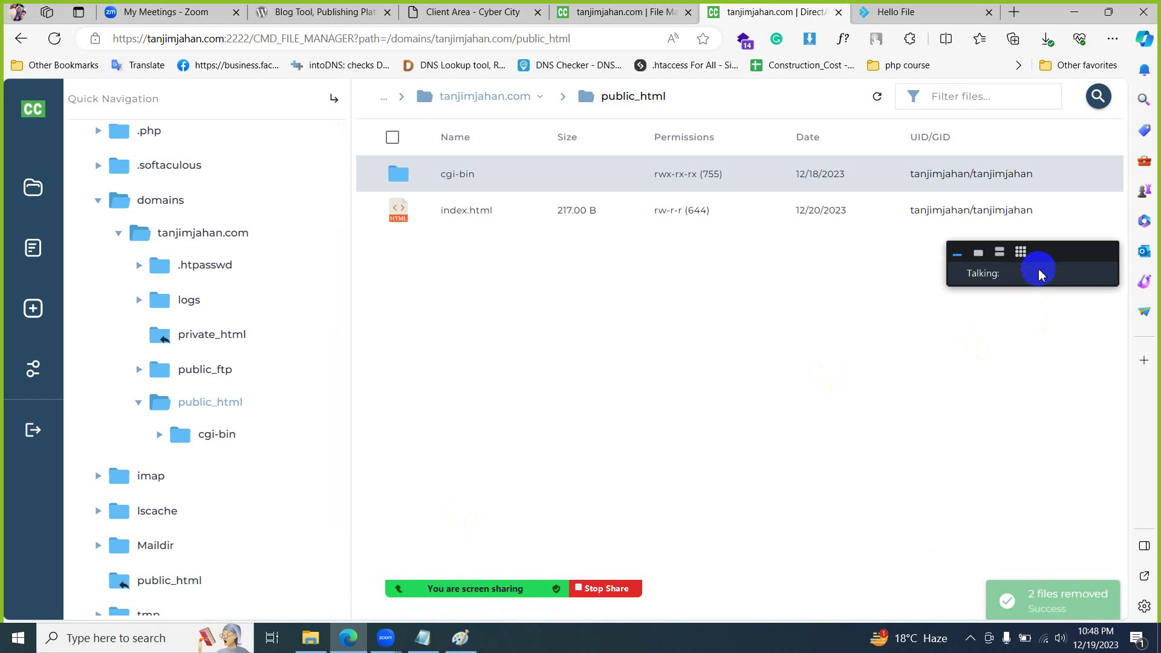
click(1022, 253)
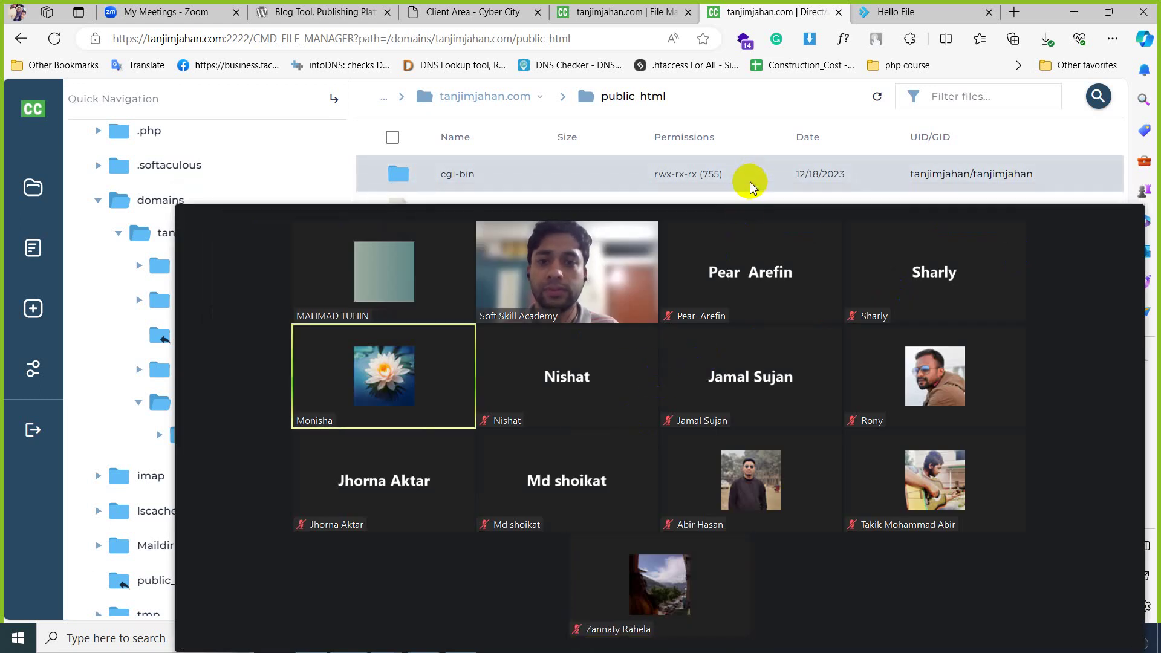
- Drag the Zoom participants gallery window into place over the shared screen
drag(744, 194, 682, 104)
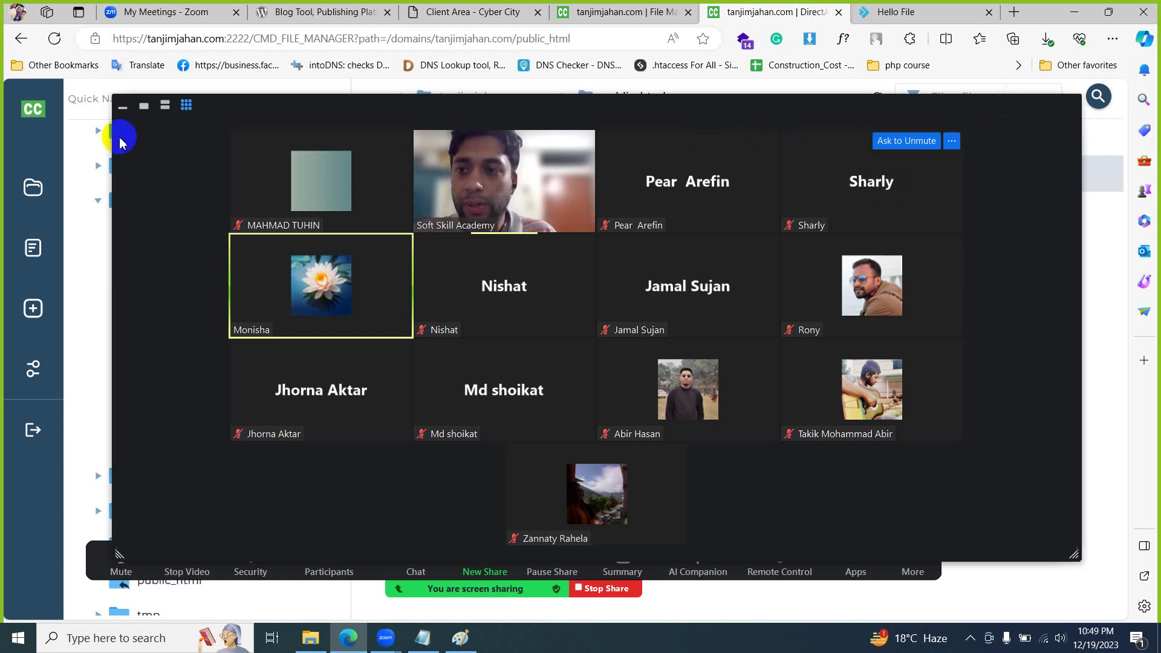
- Permanently delete index.html from public_html, bypassing the trash
click(123, 104)
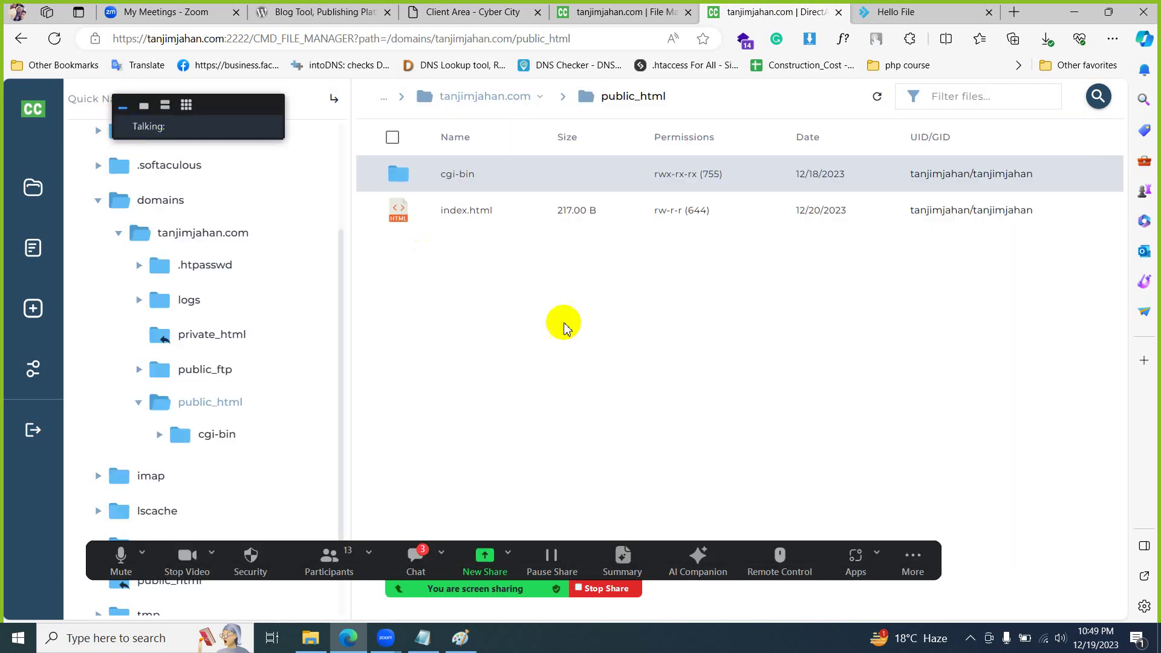
click(475, 218)
click(1092, 96)
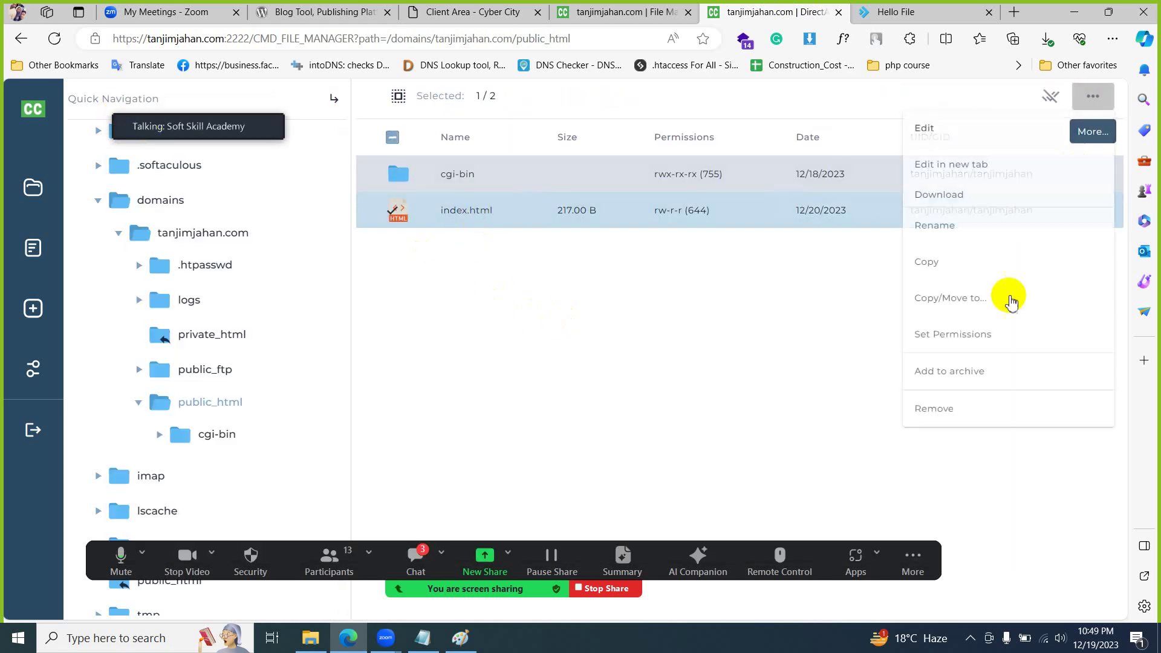
click(974, 416)
click(384, 402)
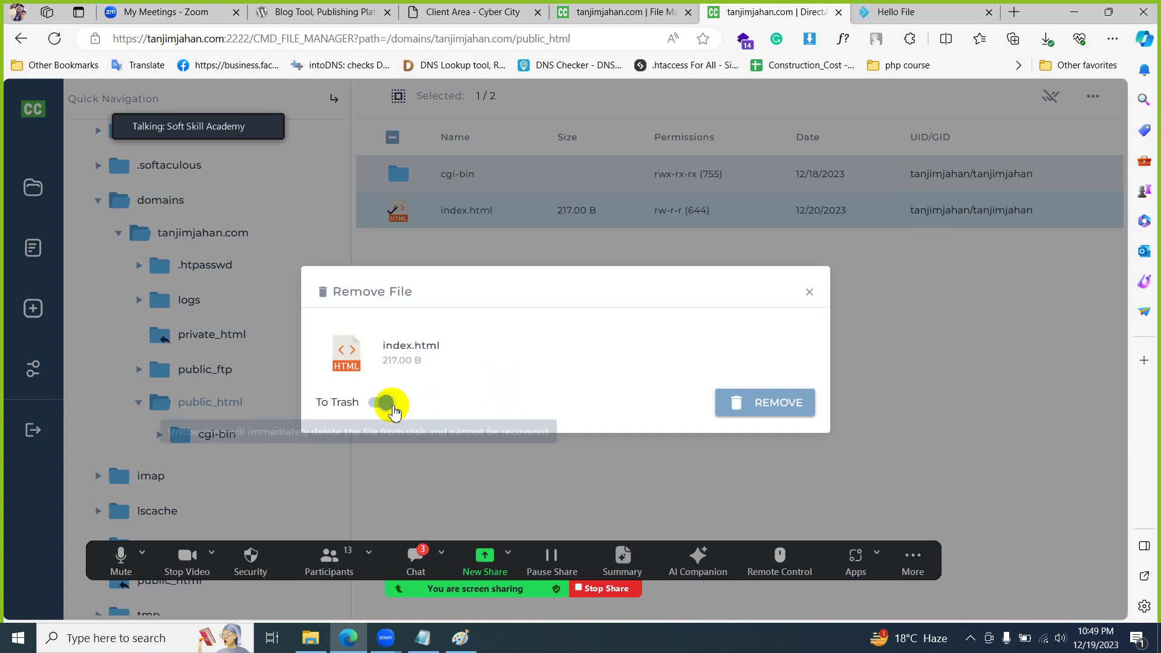
click(758, 408)
- Reload the live site to confirm it now returns 403 Forbidden
click(892, 12)
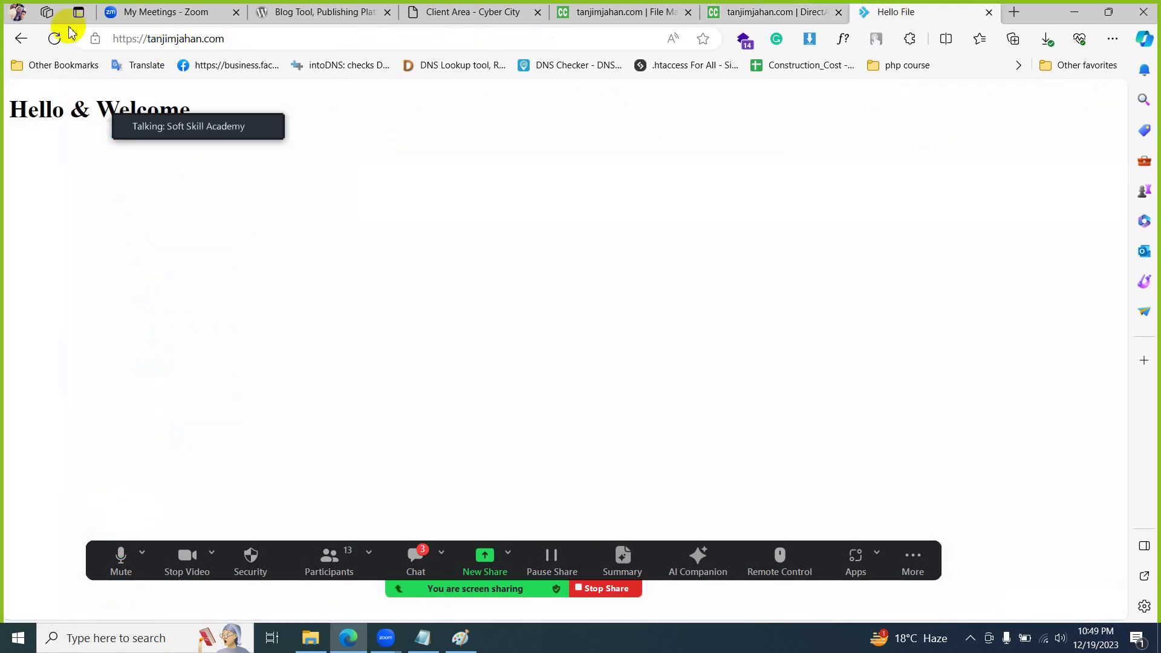
click(53, 38)
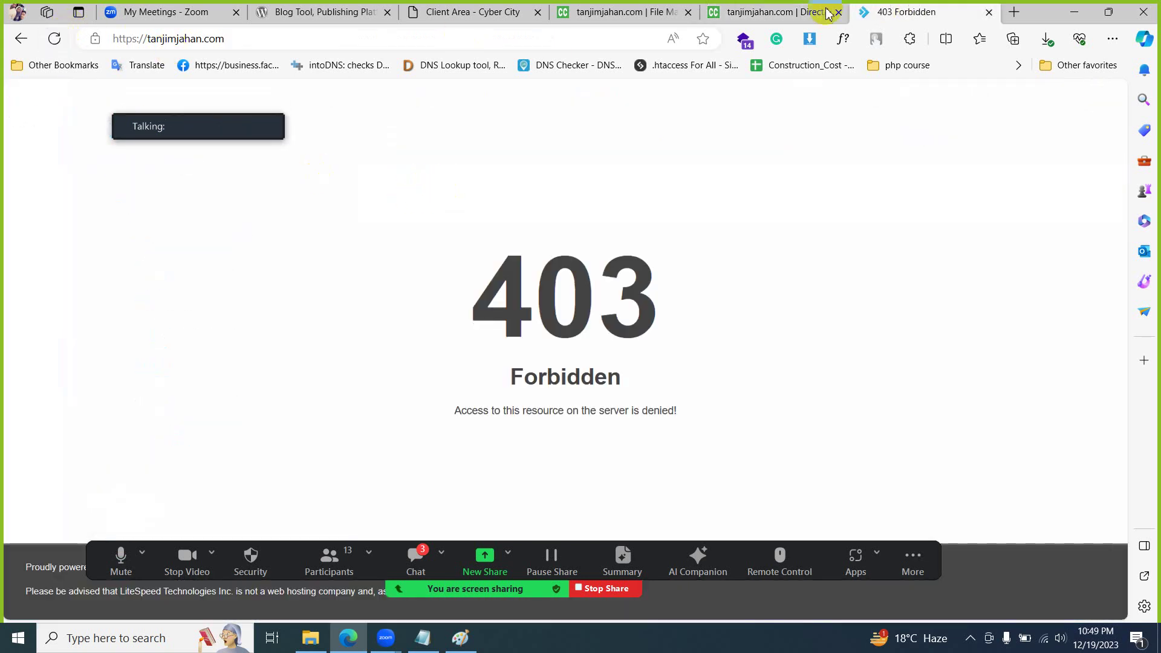
click(741, 13)
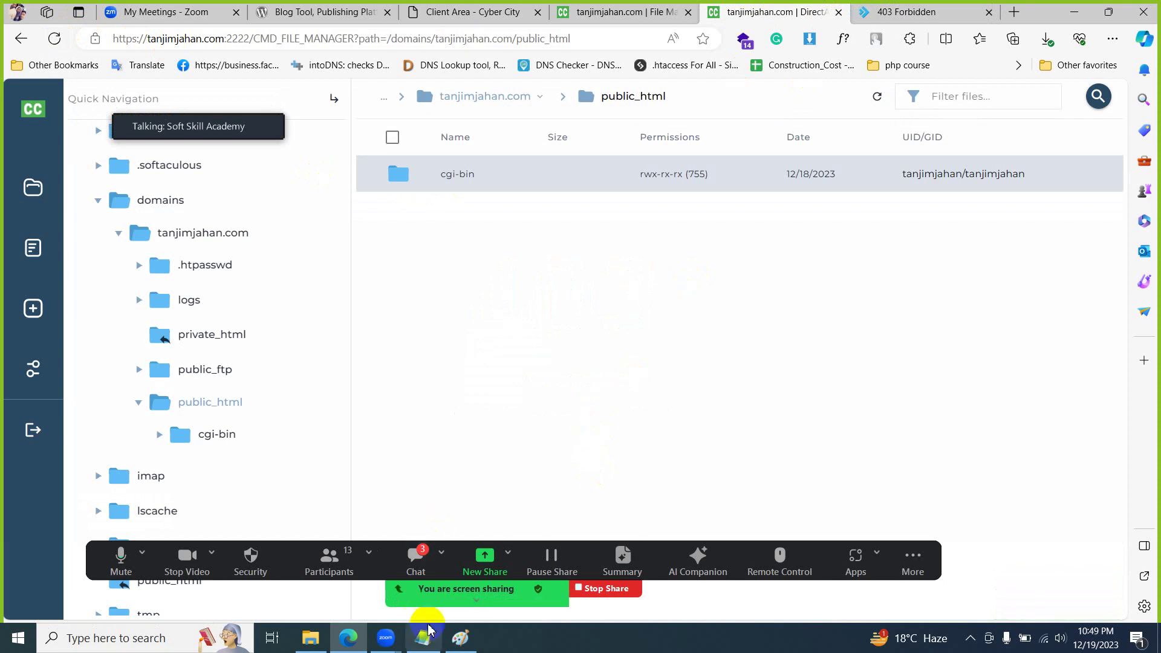
- In the Paint sketch, cross out the left box and underline the right box's label
click(461, 637)
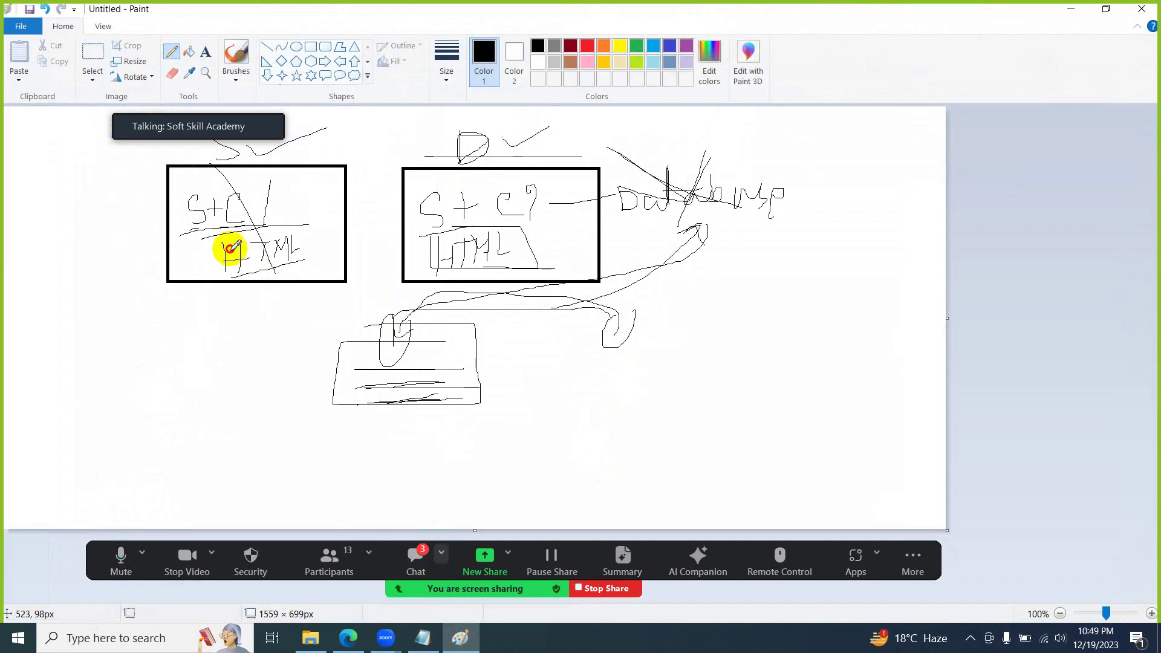
drag(173, 302, 318, 168)
drag(616, 222, 835, 222)
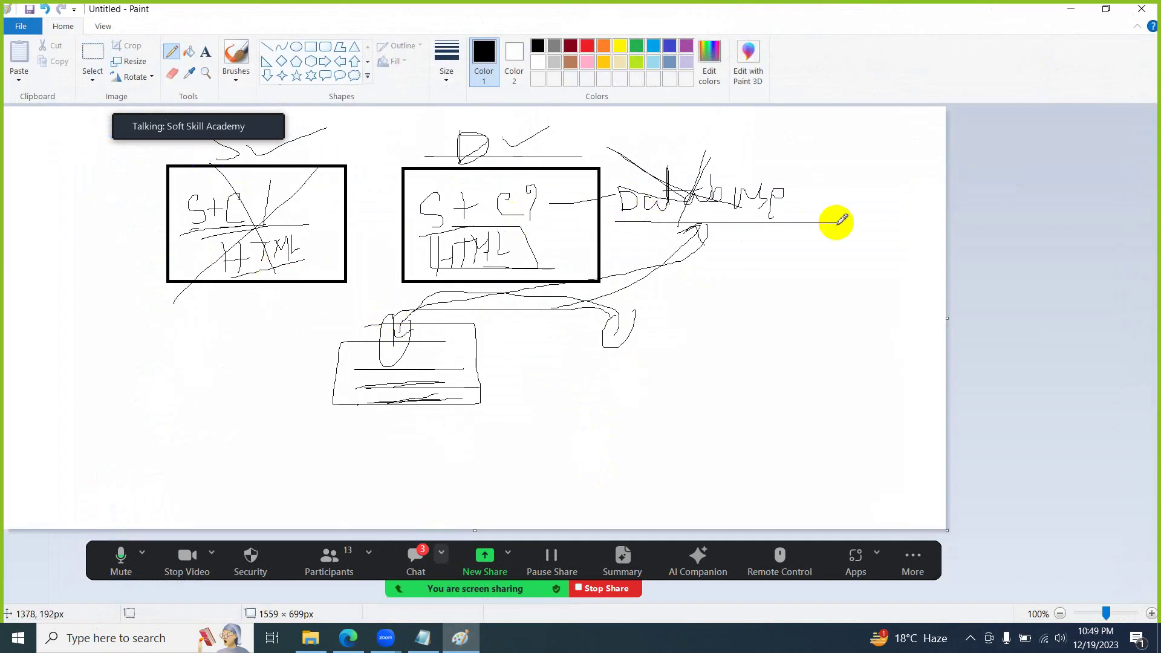
- Return to the DirectAdmin dashboard, expand the Zoom gallery, and open a blank tab beside the 403 page
click(1078, 12)
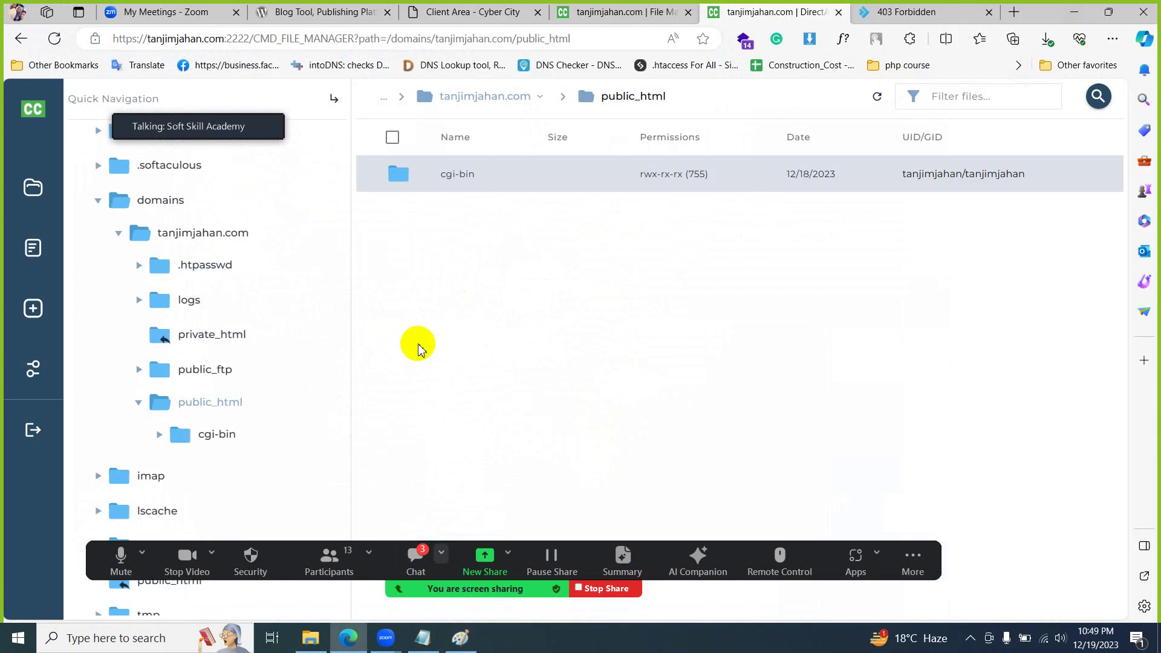
click(624, 11)
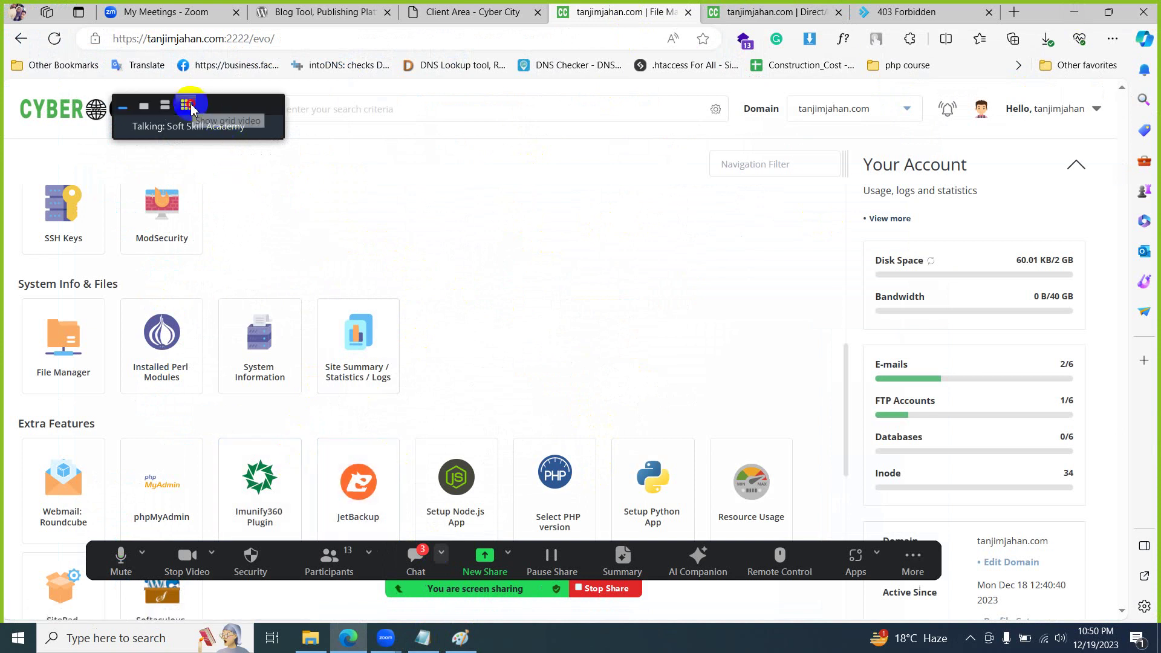
click(186, 105)
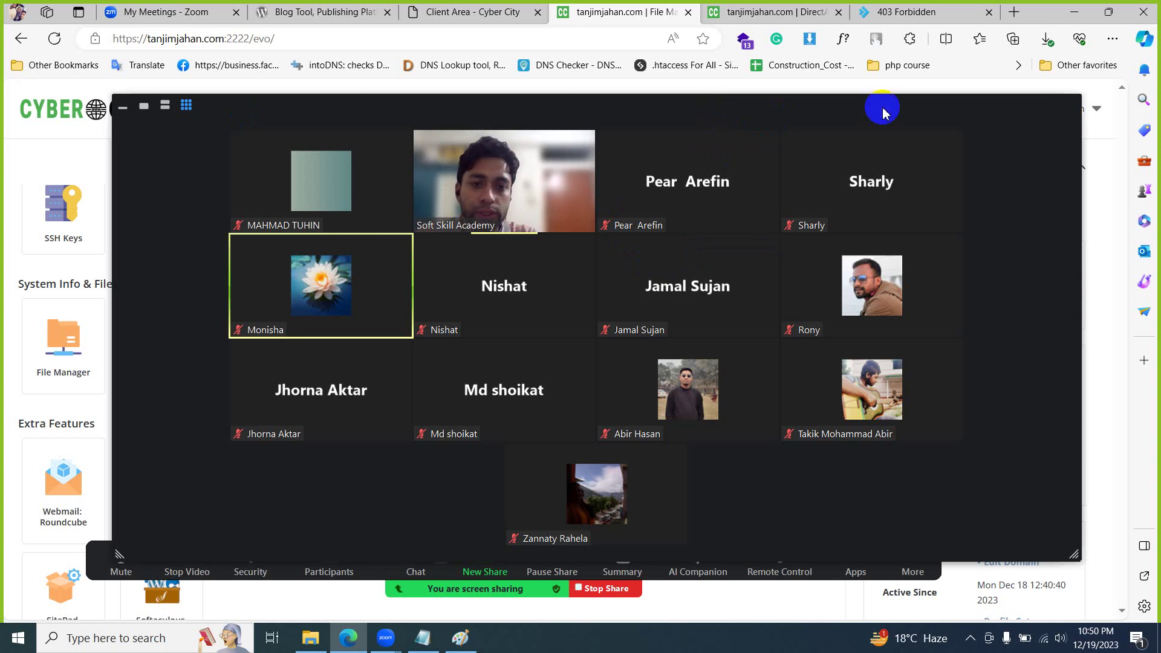
click(967, 13)
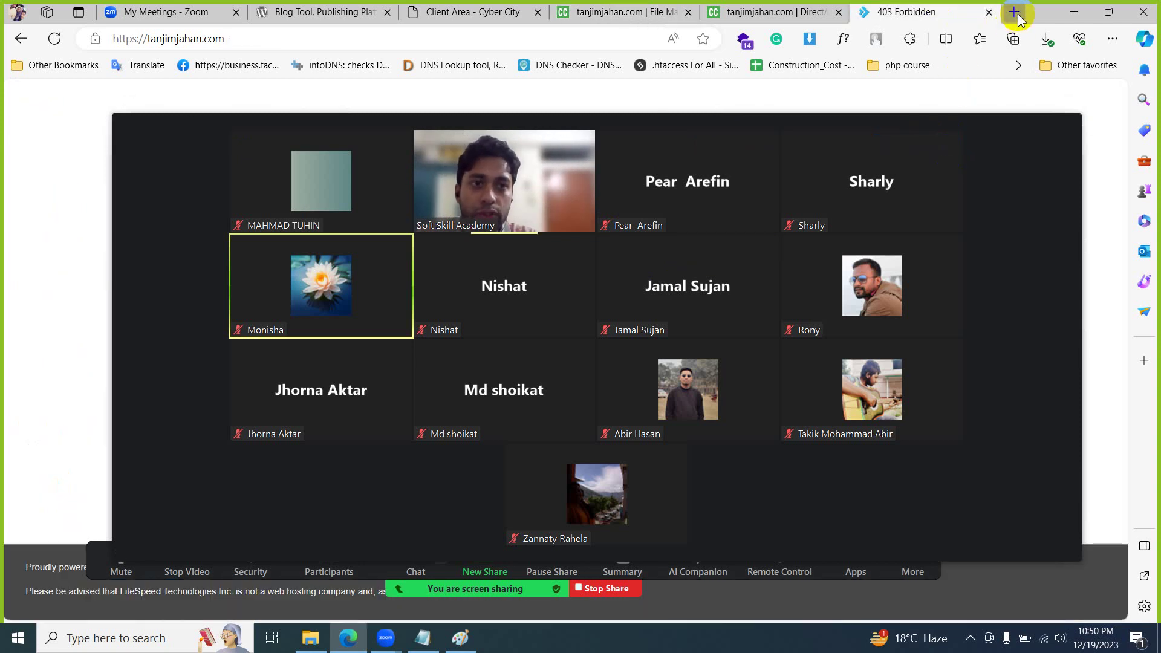
click(1015, 12)
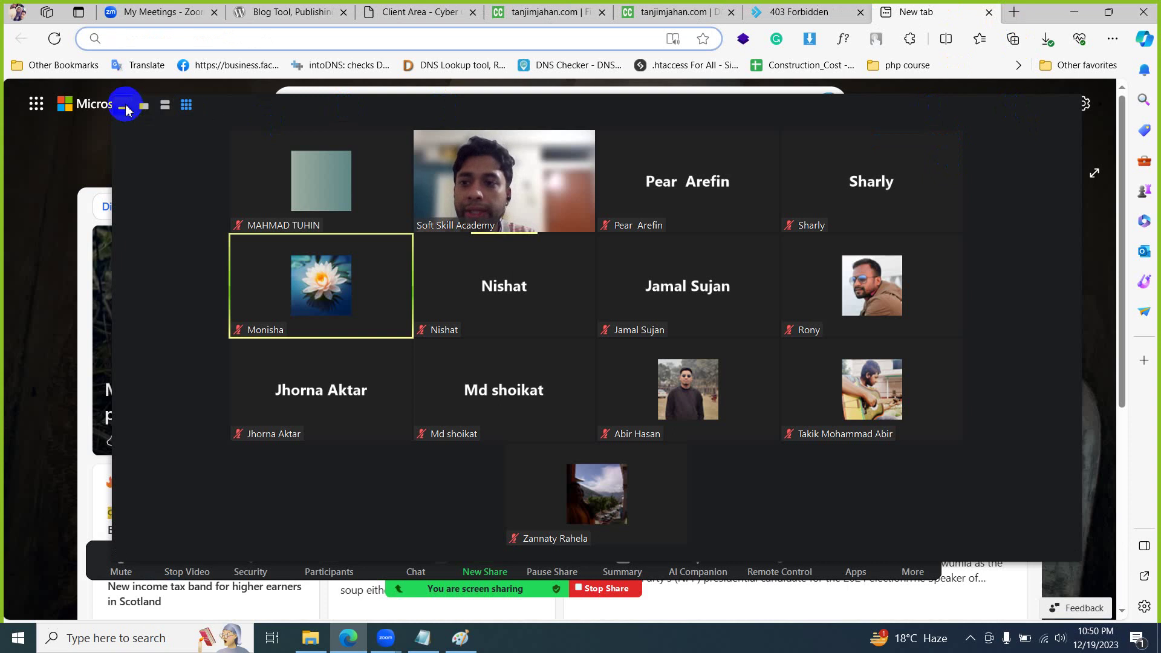
- Load wordpress.org in the new browser tab
click(124, 107)
click(290, 39)
text(wor)
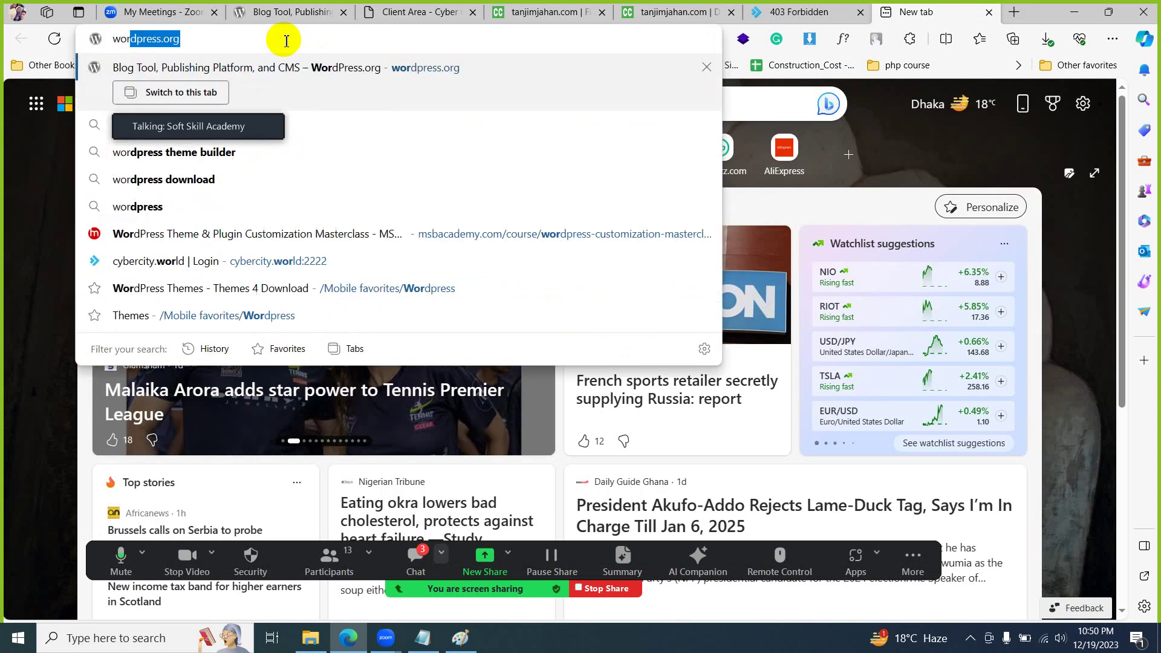
text(dpress.org)
key(Return)
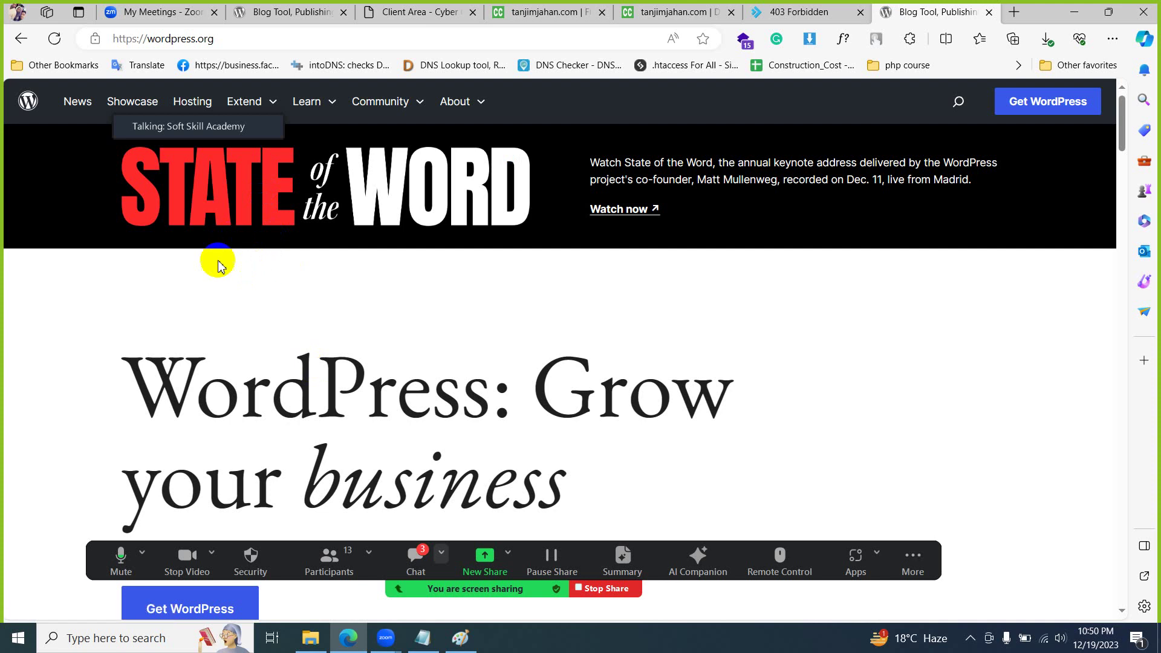
- Download the WordPress 6.4.2 zip from the download page and switch back to the control panel
scroll(368, 267, down, 6)
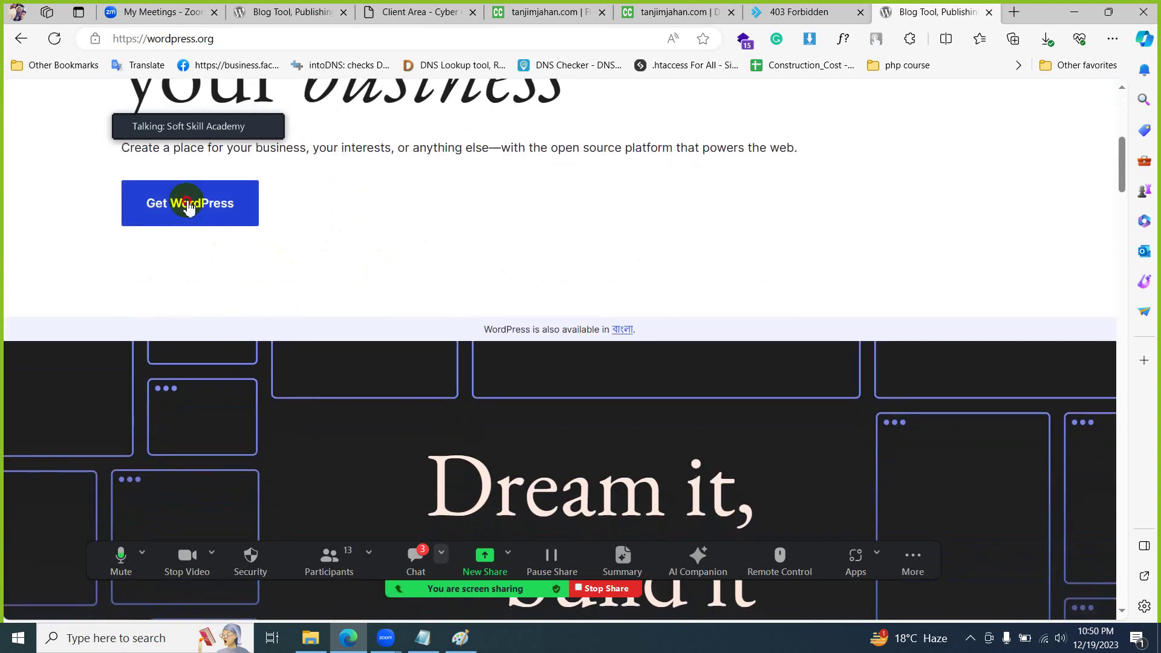
click(188, 204)
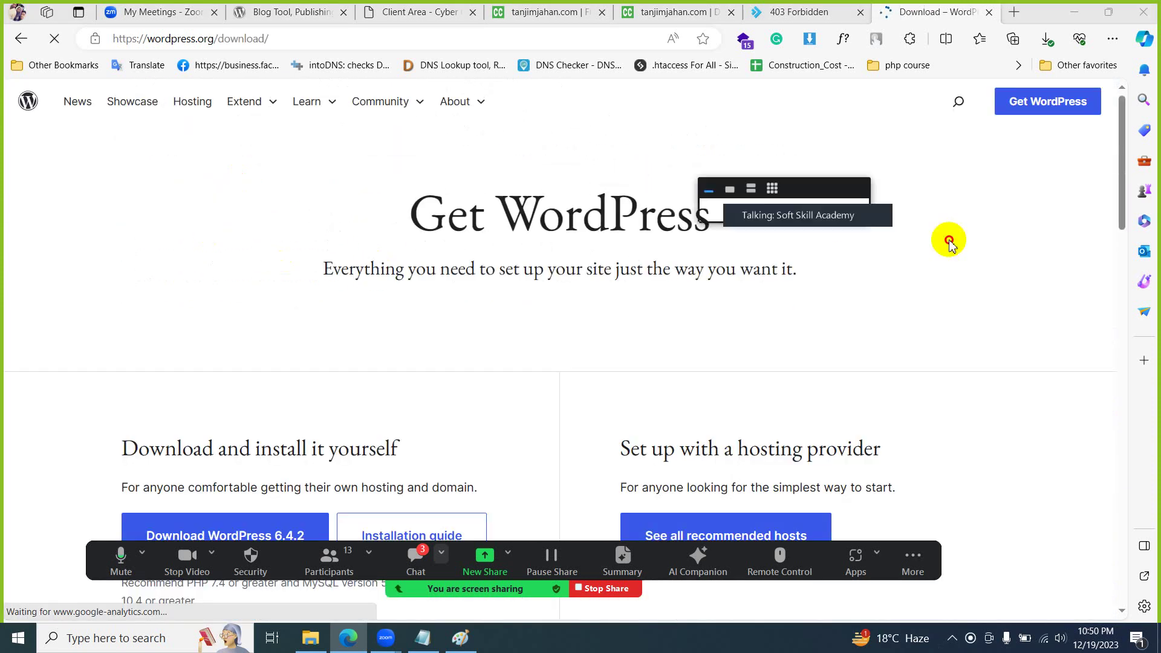
scroll(415, 337, down, 4)
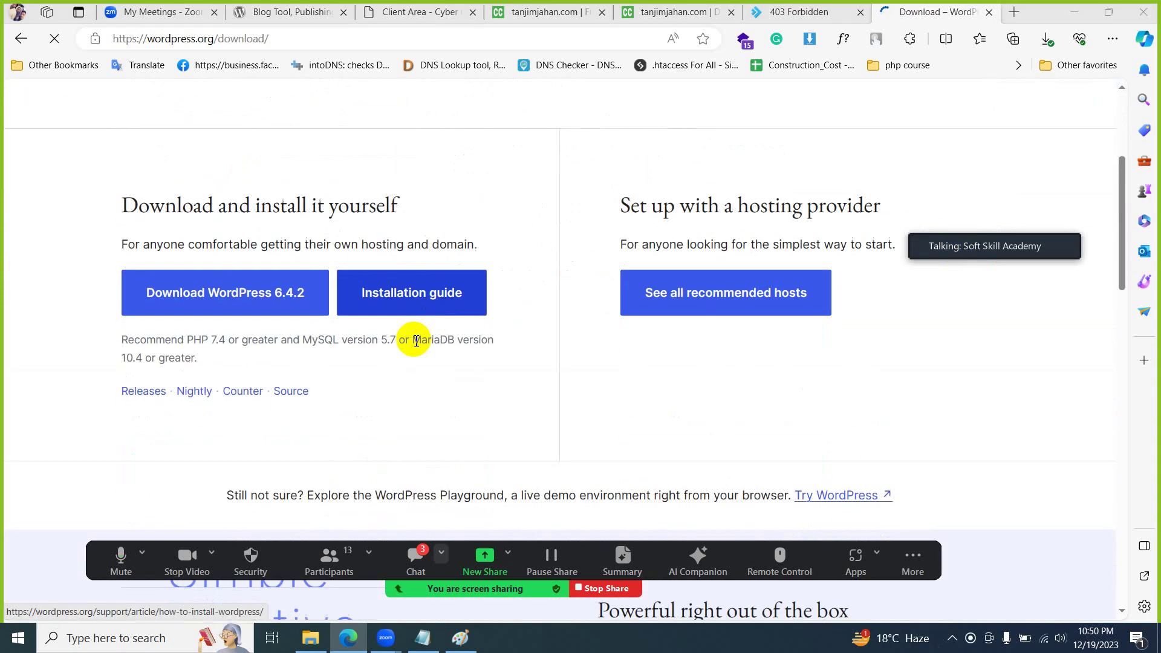
click(225, 305)
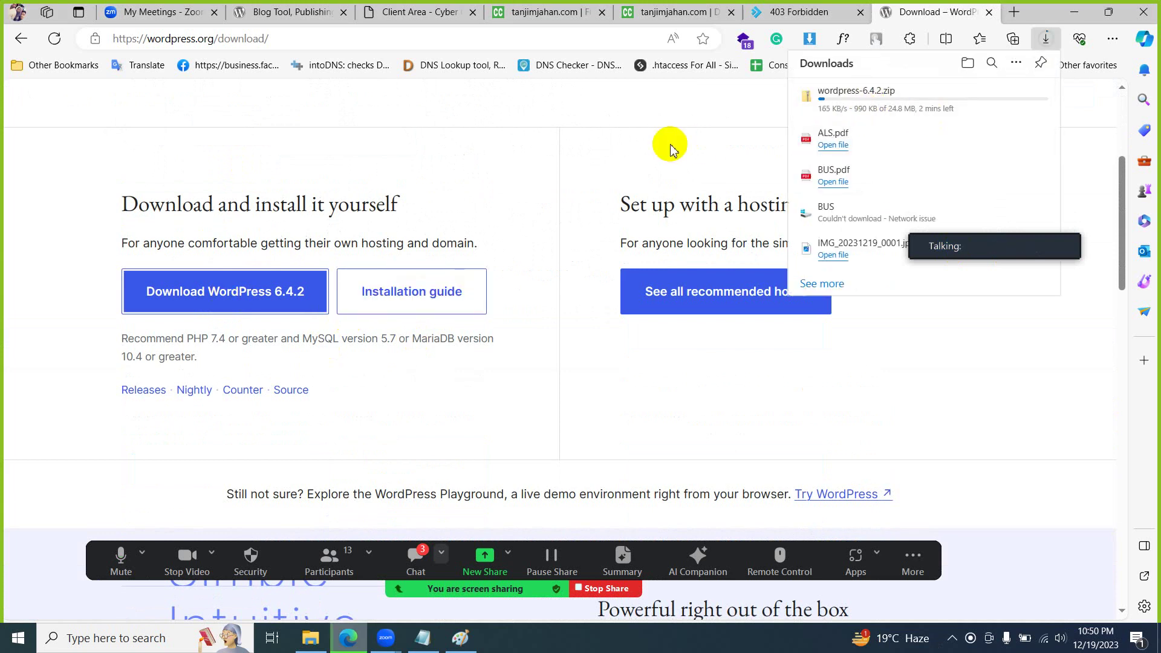
click(511, 15)
scroll(502, 242, up, 10)
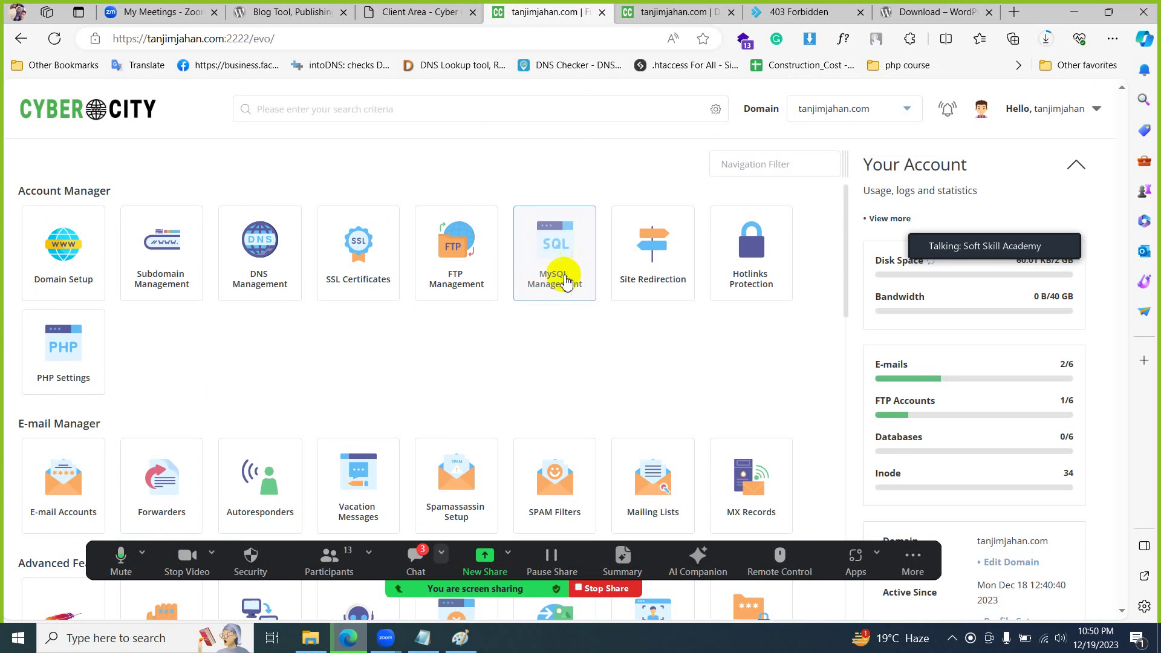
- Open MySQL Management's Create New Database form and enter the database name 'demo'
click(548, 262)
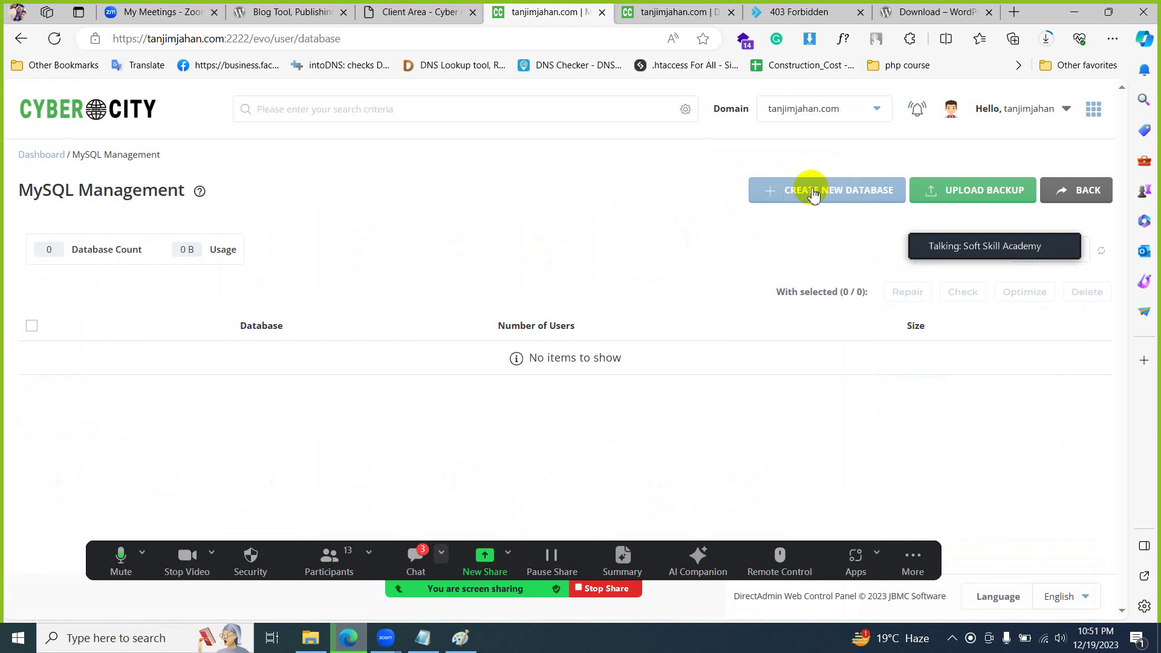
click(813, 191)
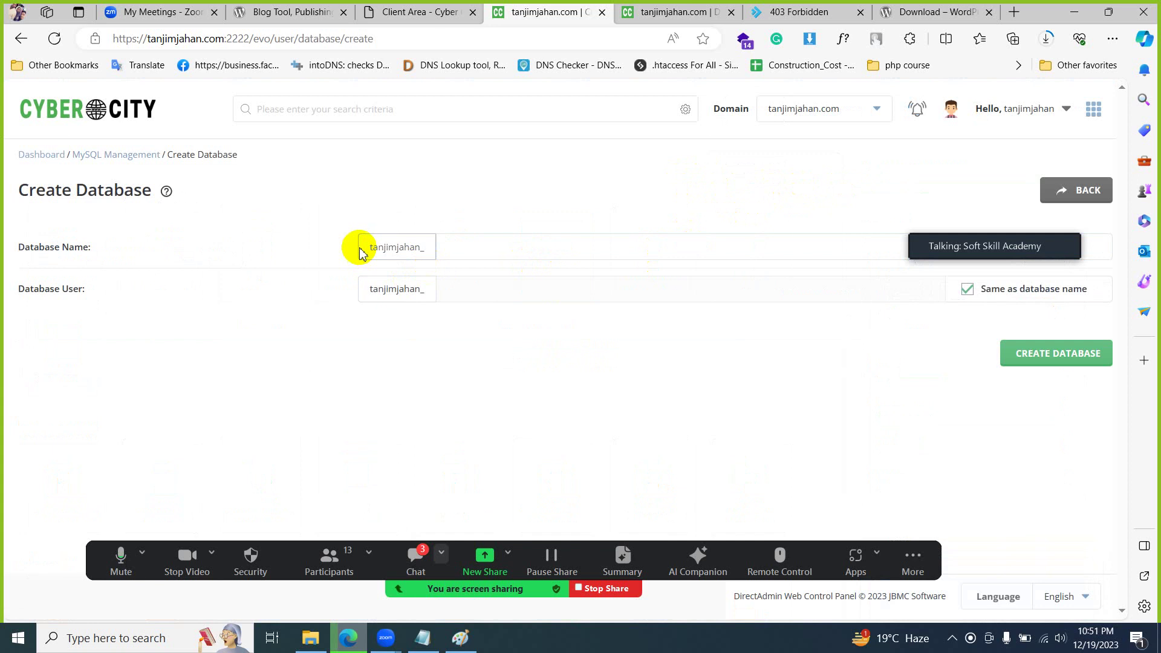
click(463, 283)
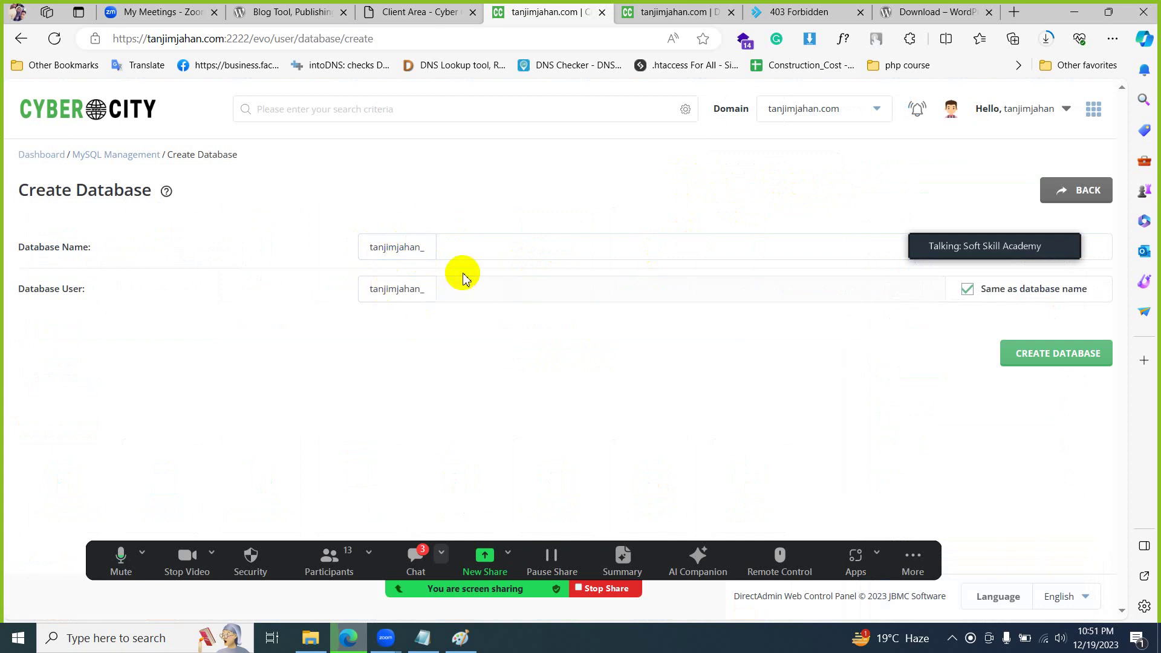
drag(980, 245, 970, 186)
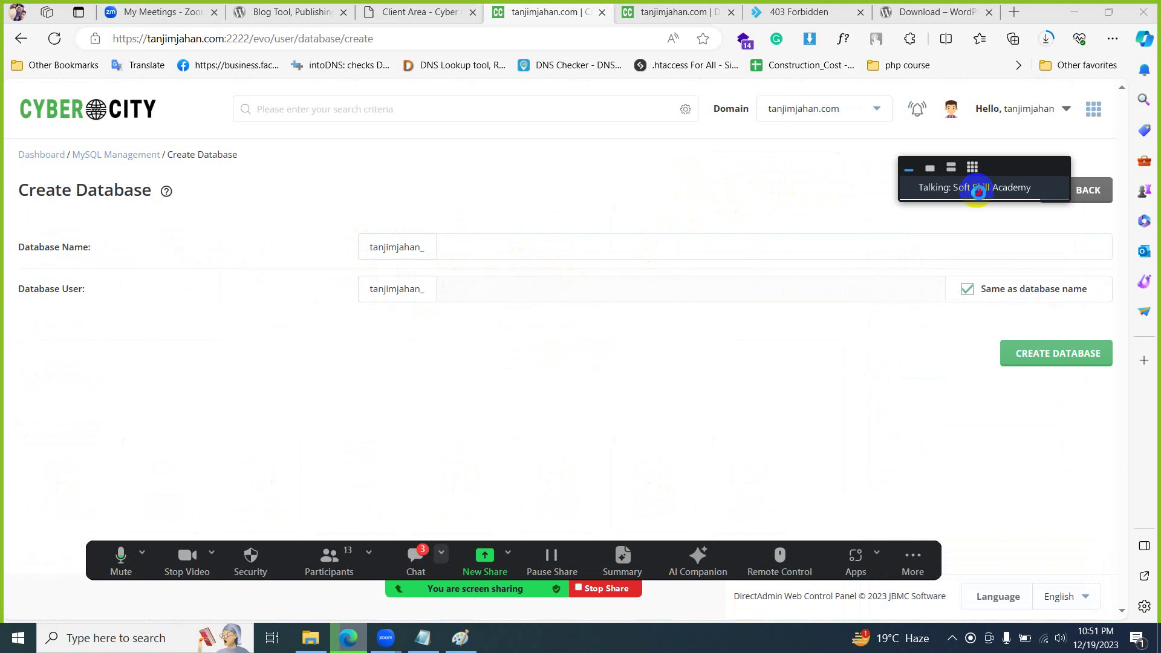
click(704, 248)
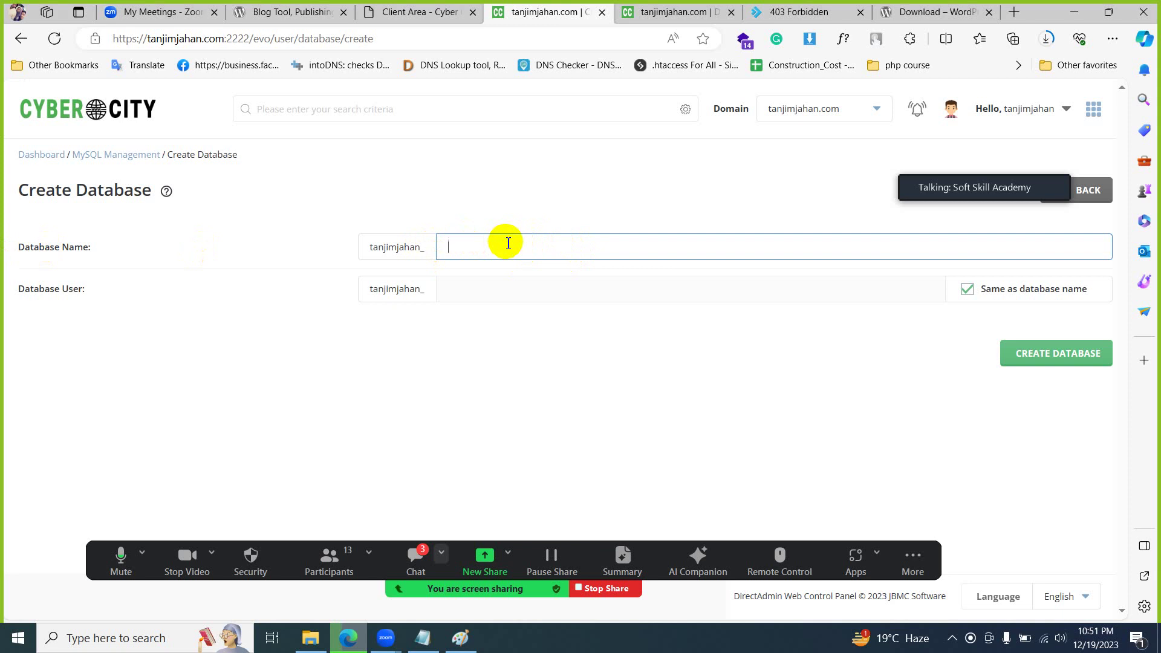
text(demo)
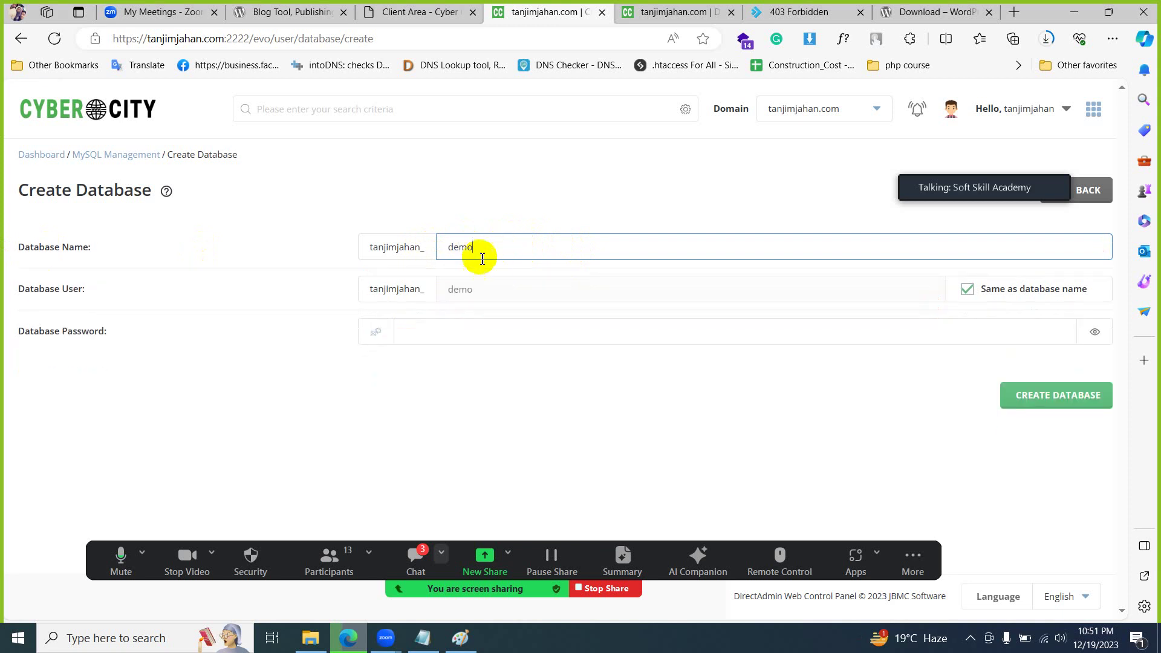
- Keep the user the same as the database name, generate and reveal a random password, and create it
click(1030, 327)
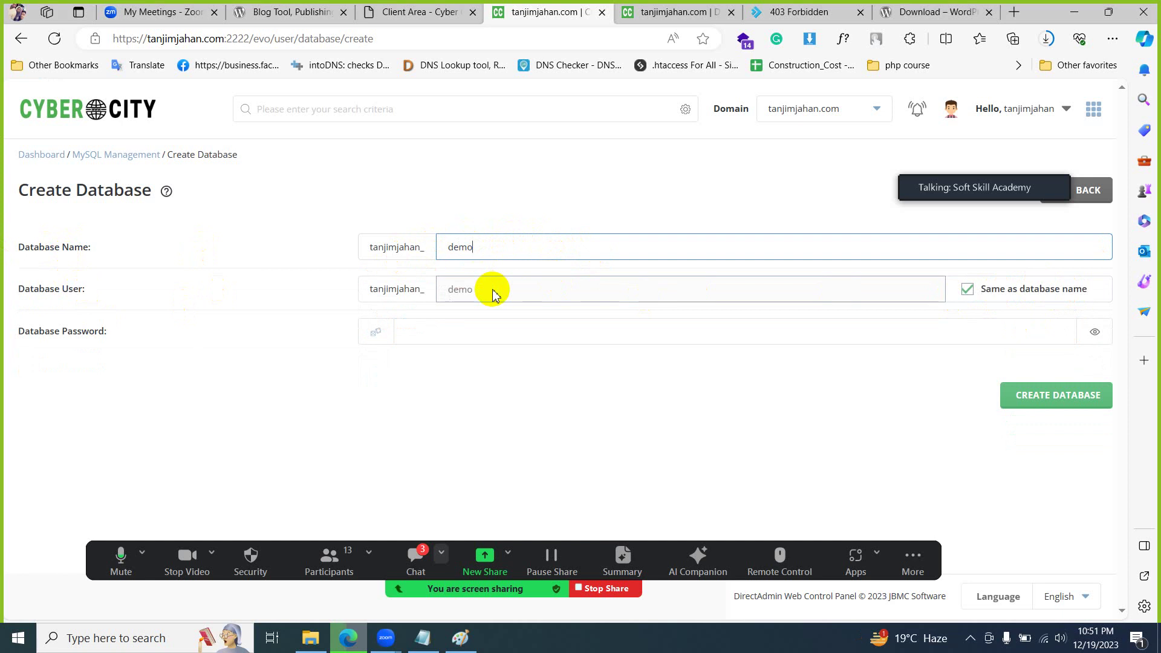
click(1002, 295)
click(681, 291)
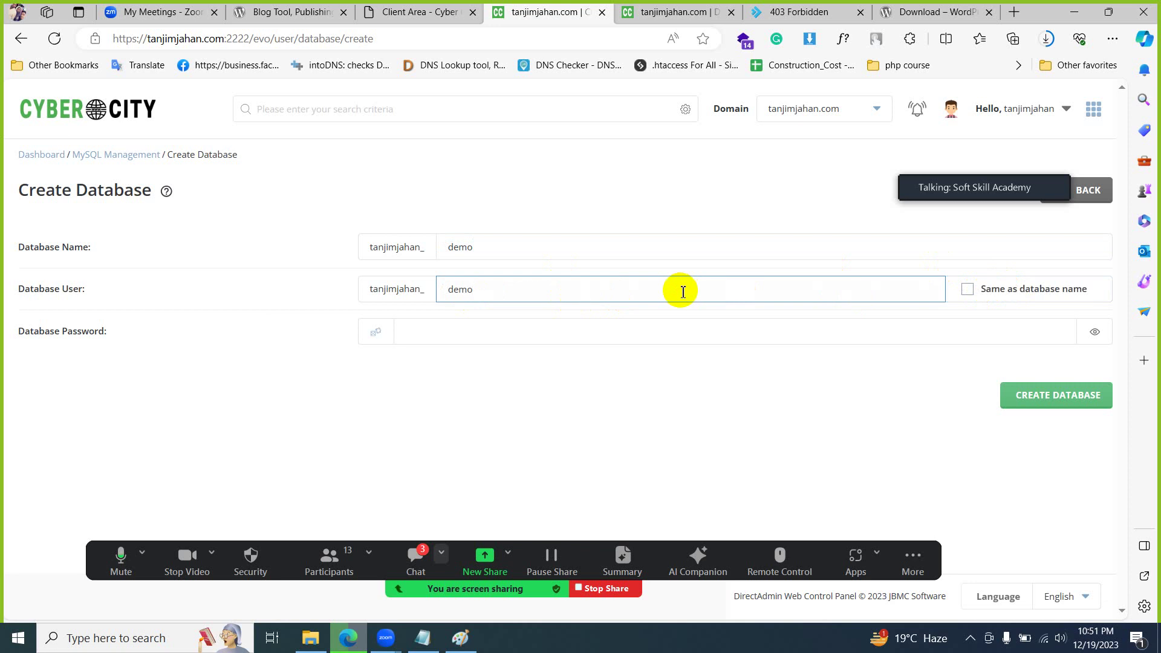
click(998, 293)
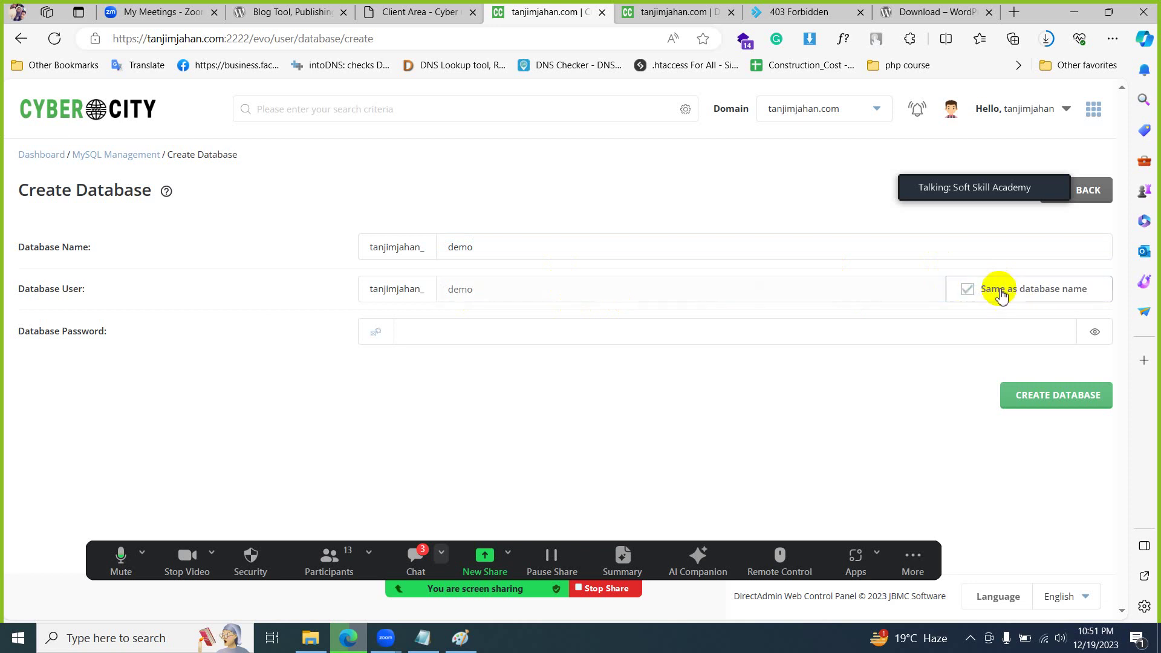
click(770, 334)
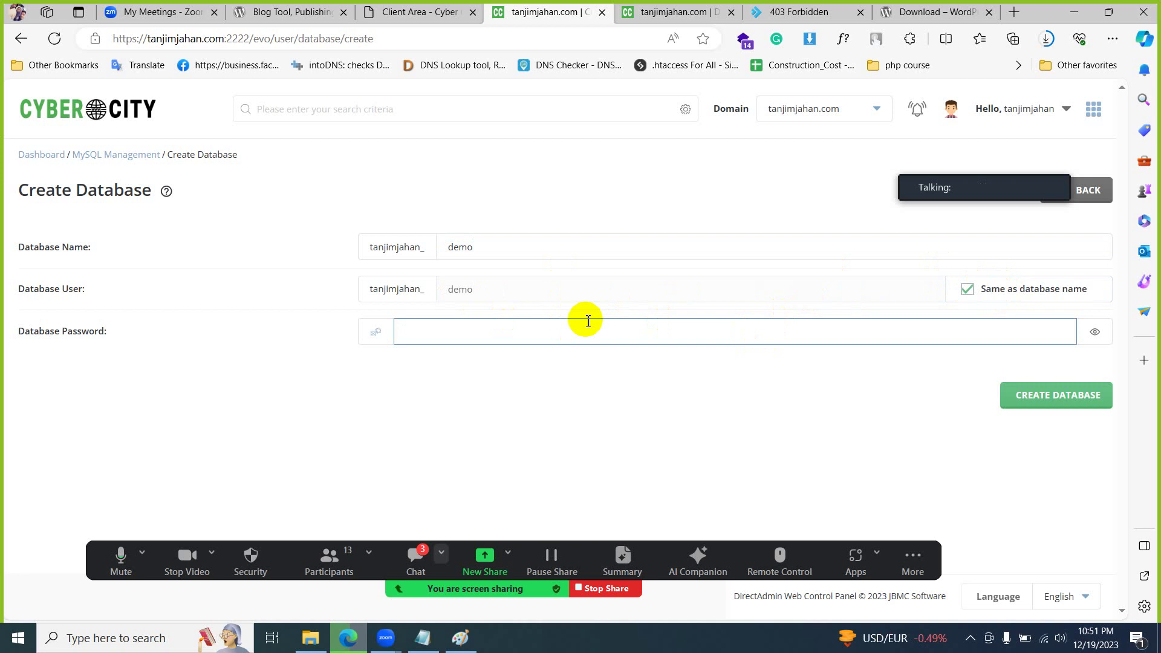
click(384, 336)
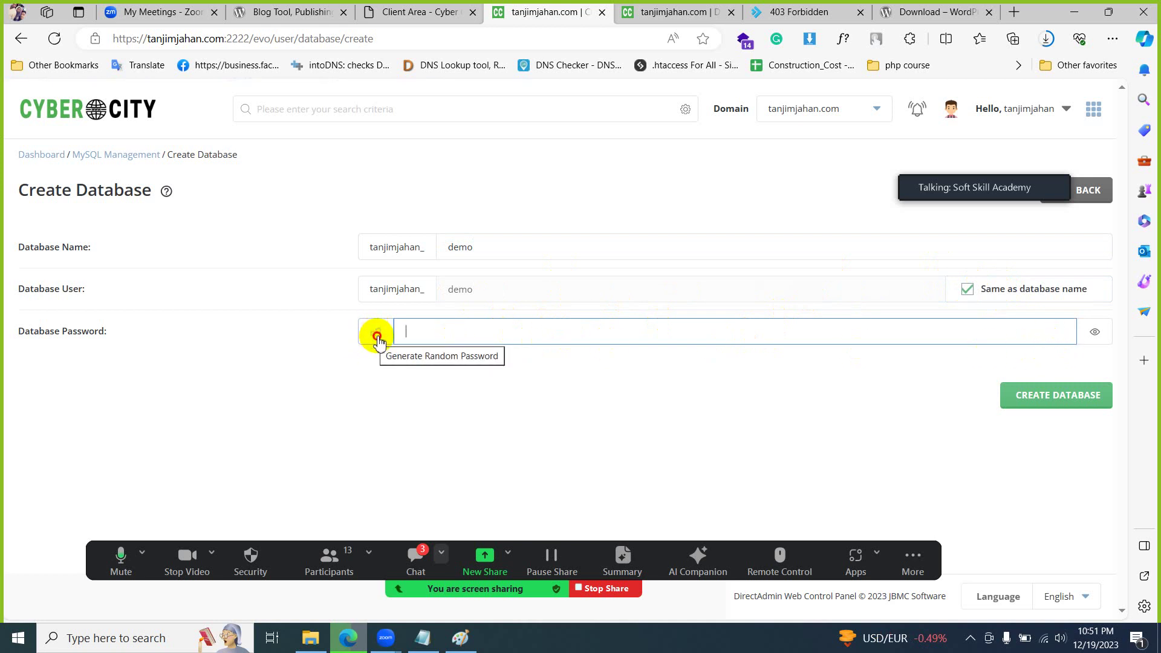
click(1096, 332)
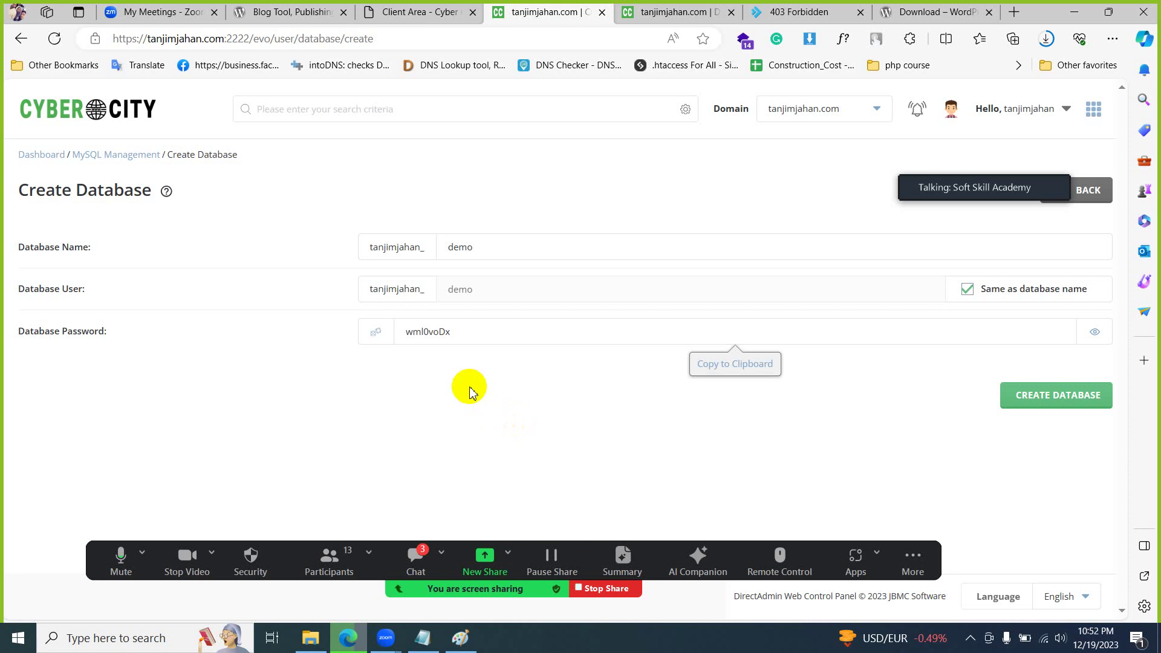
click(534, 338)
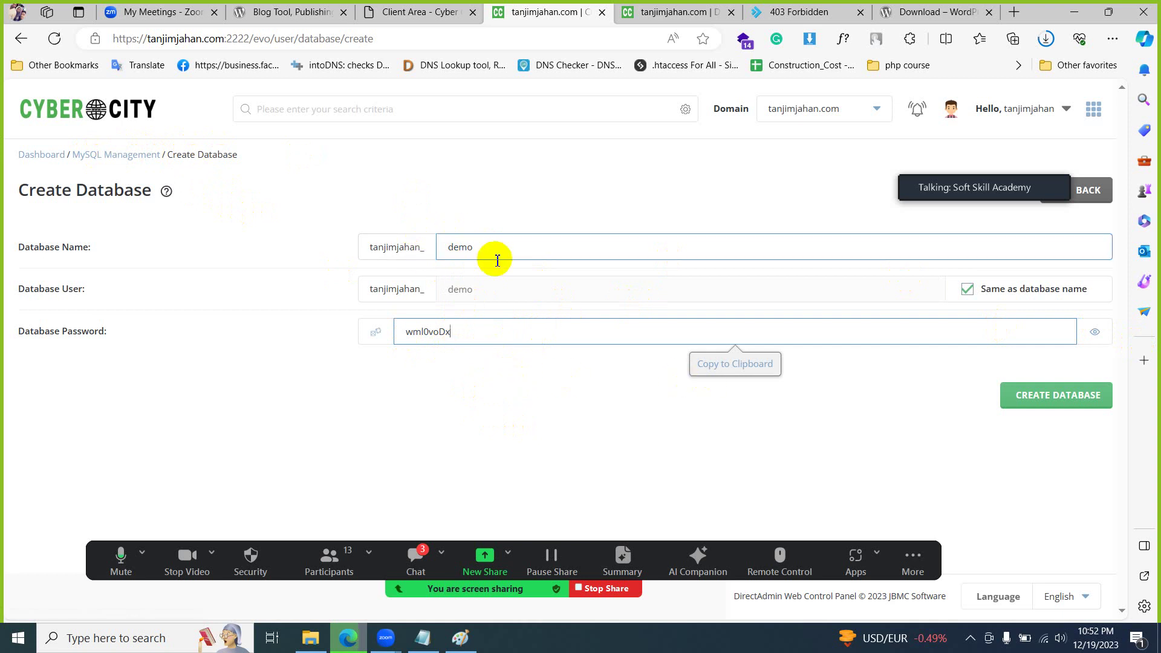
click(1072, 409)
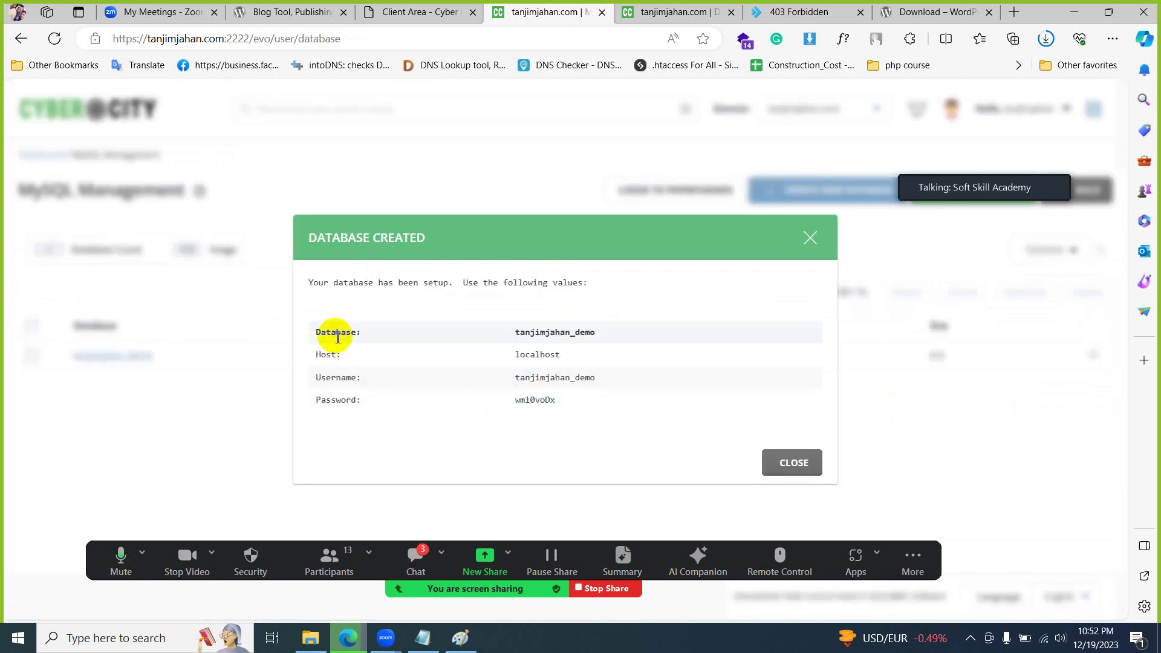
- Copy the database name, host, username and password into Notepad below the SMTP details
click(774, 463)
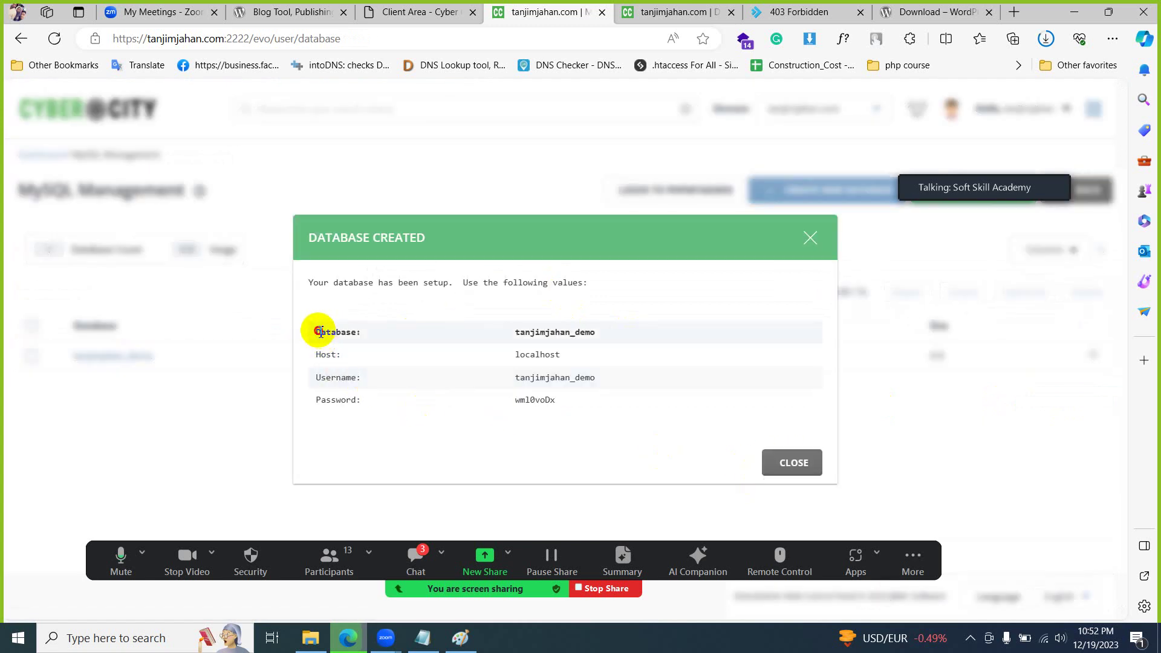
drag(319, 332, 579, 396)
key(ctrl+c)
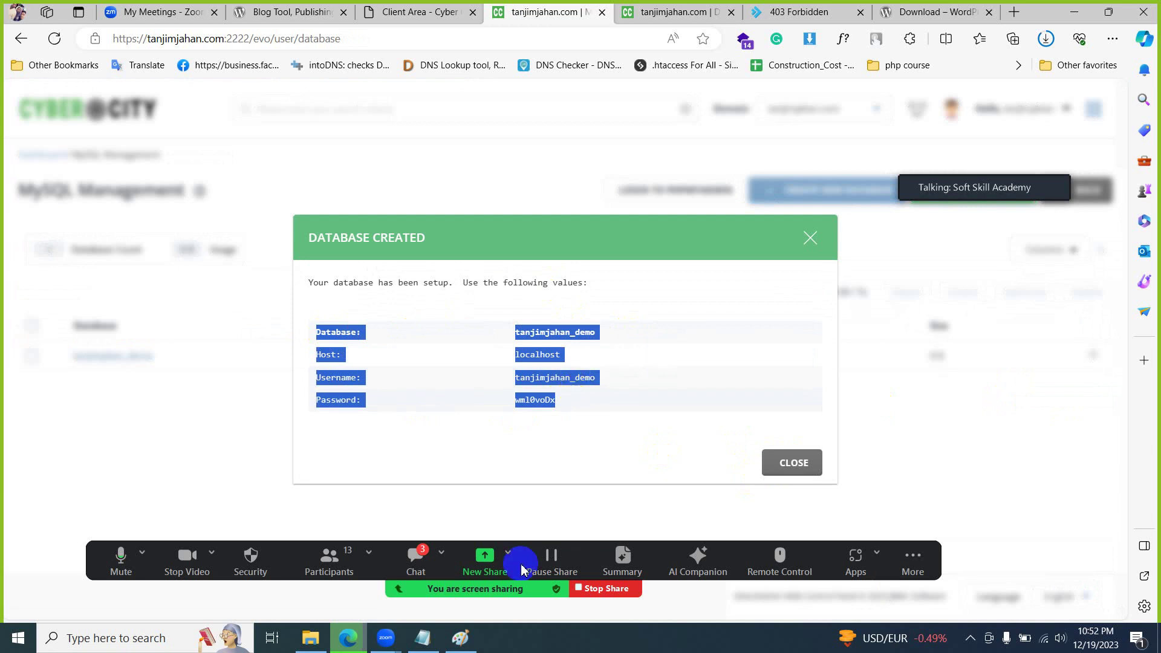
click(423, 637)
click(677, 419)
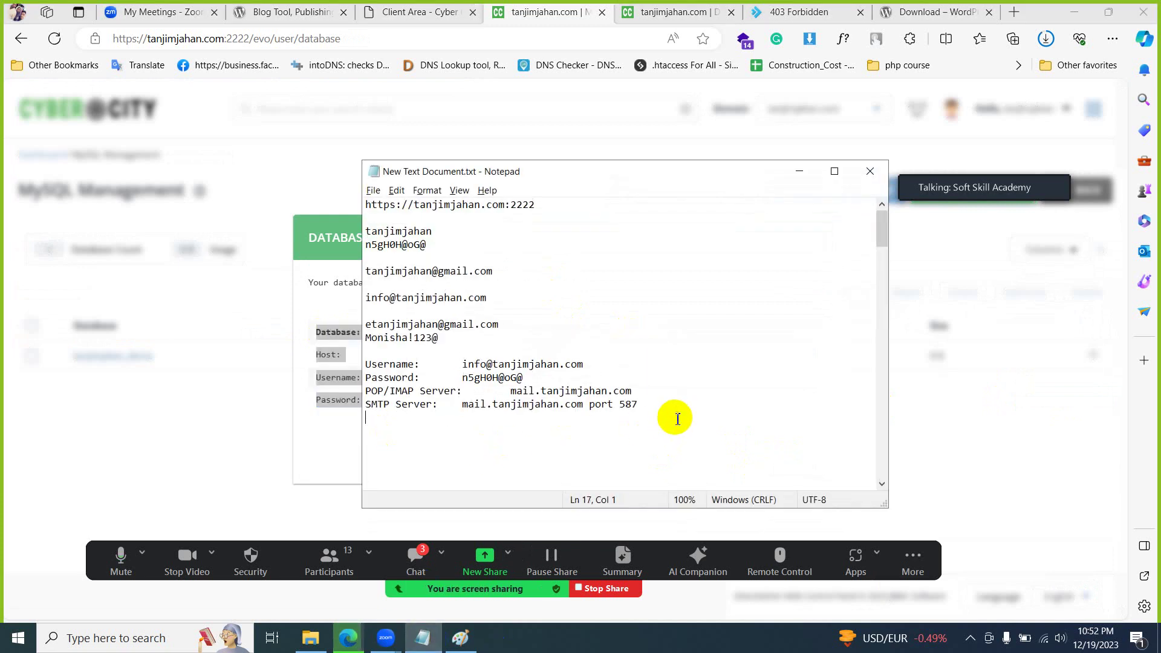
key(Return)
key(ctrl+v)
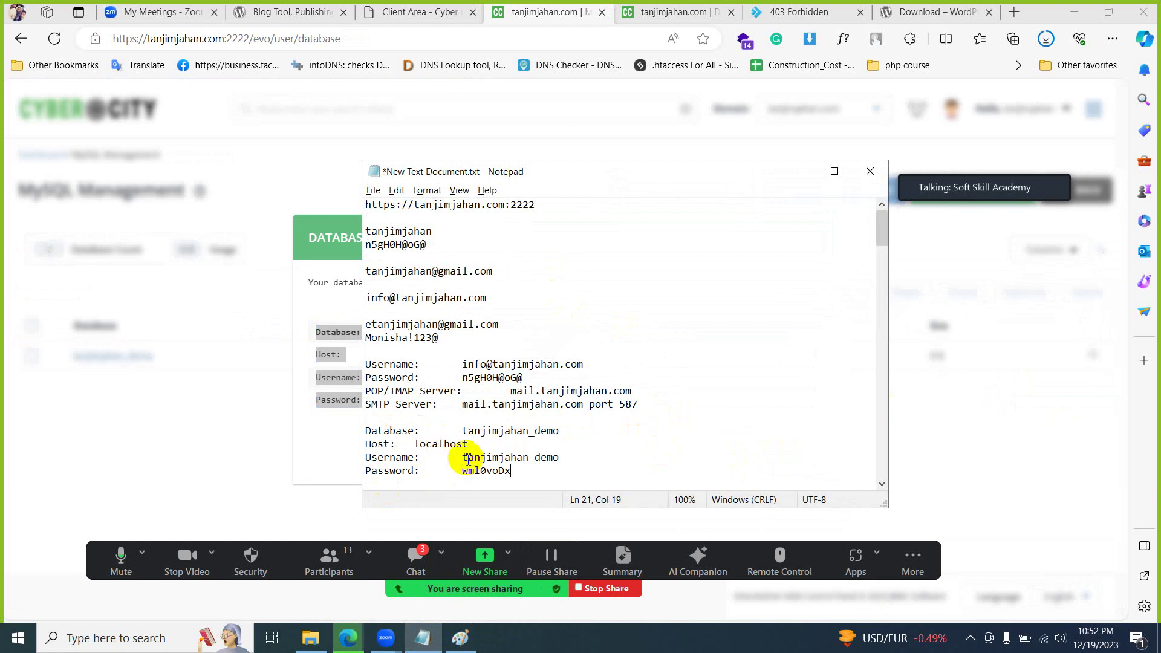
- Close the Database Created confirmation and return to the control panel dashboard
click(345, 242)
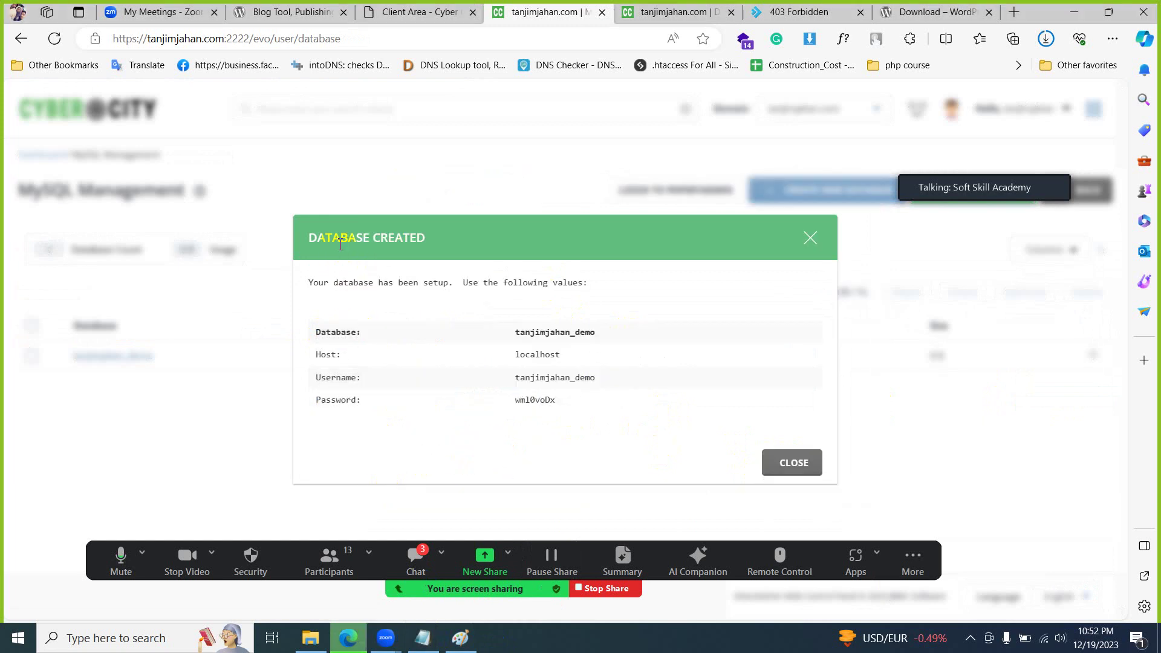
click(780, 457)
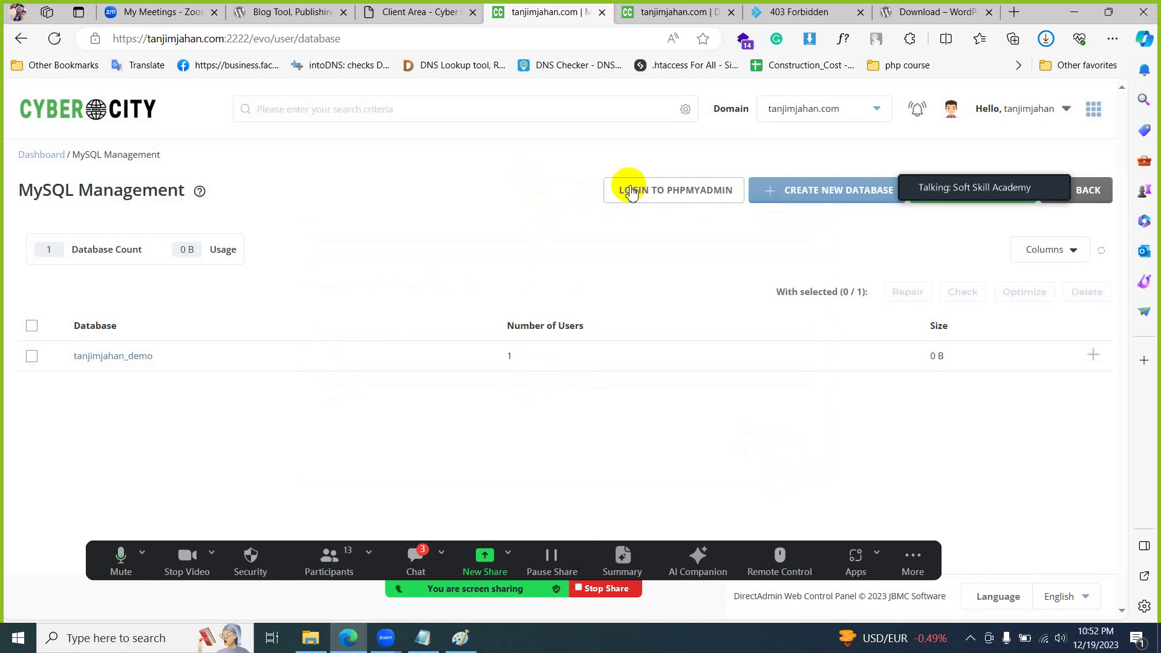
click(133, 119)
- Open phpMyAdmin from the dashboard and view the empty tanjimjahan_demo database's structure
scroll(275, 405, down, 4)
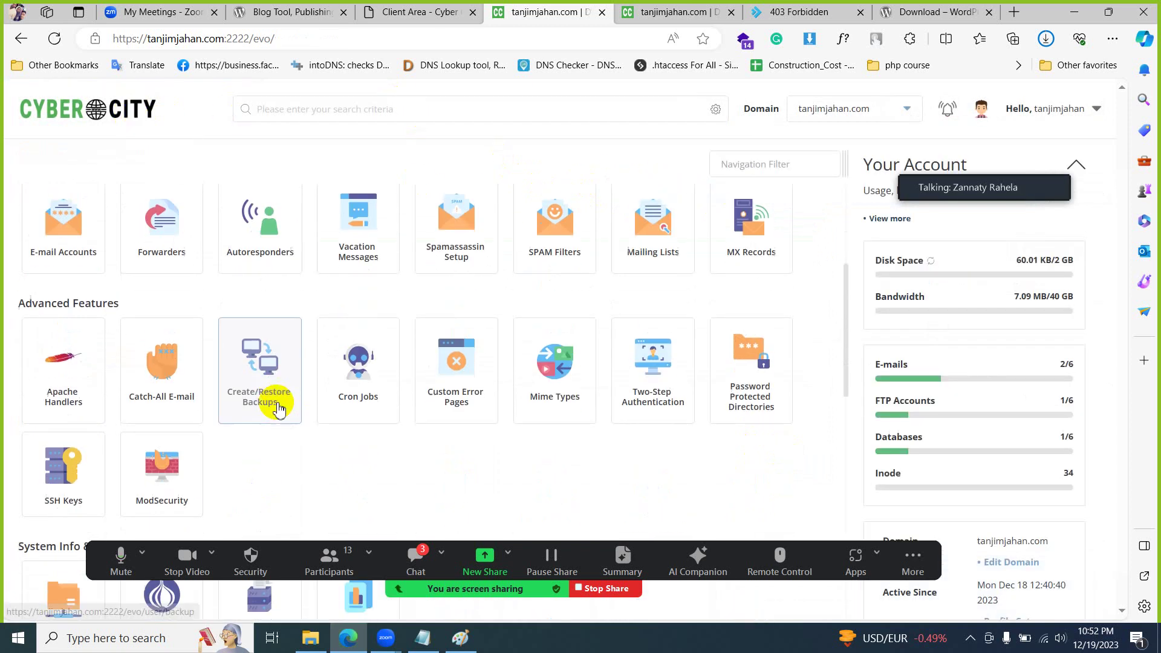
scroll(278, 410, down, 7)
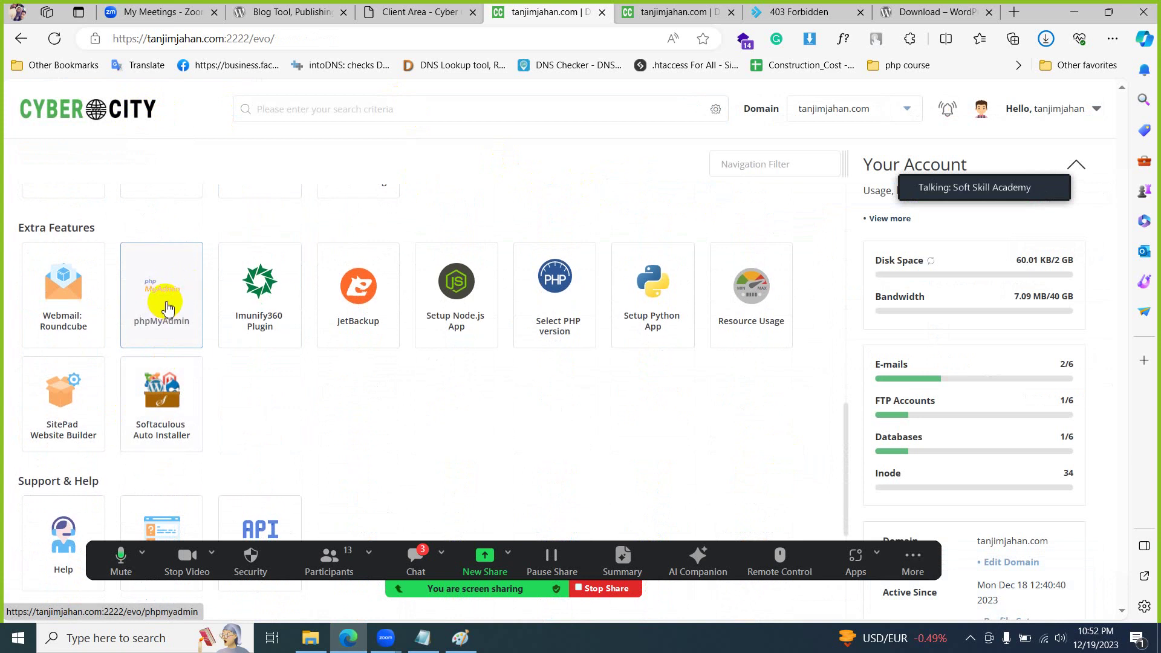
click(169, 308)
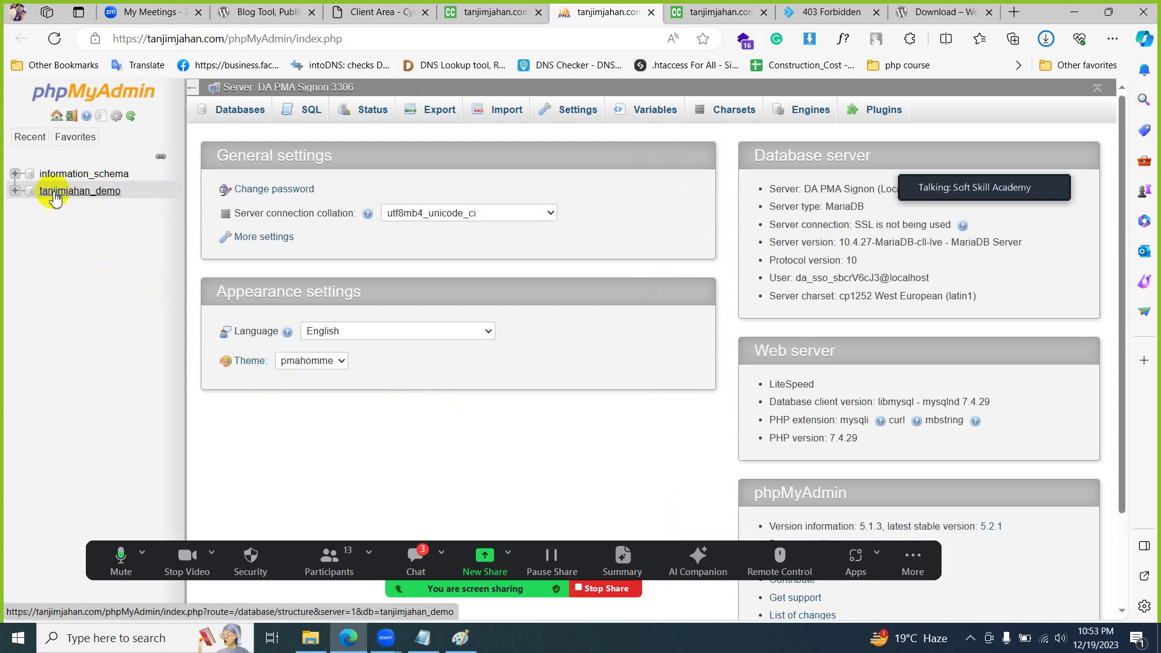
click(80, 191)
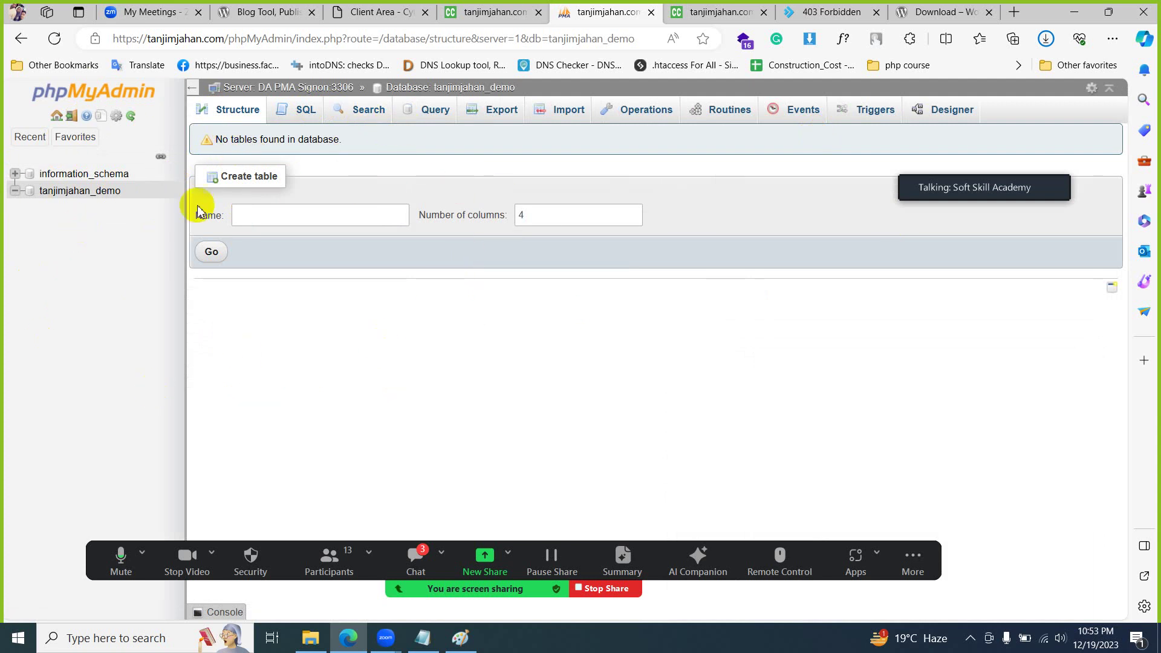
- Scroll through the DirectAdmin dashboard, then switch to the File Manager tab showing public_html
click(487, 12)
scroll(532, 289, up, 4)
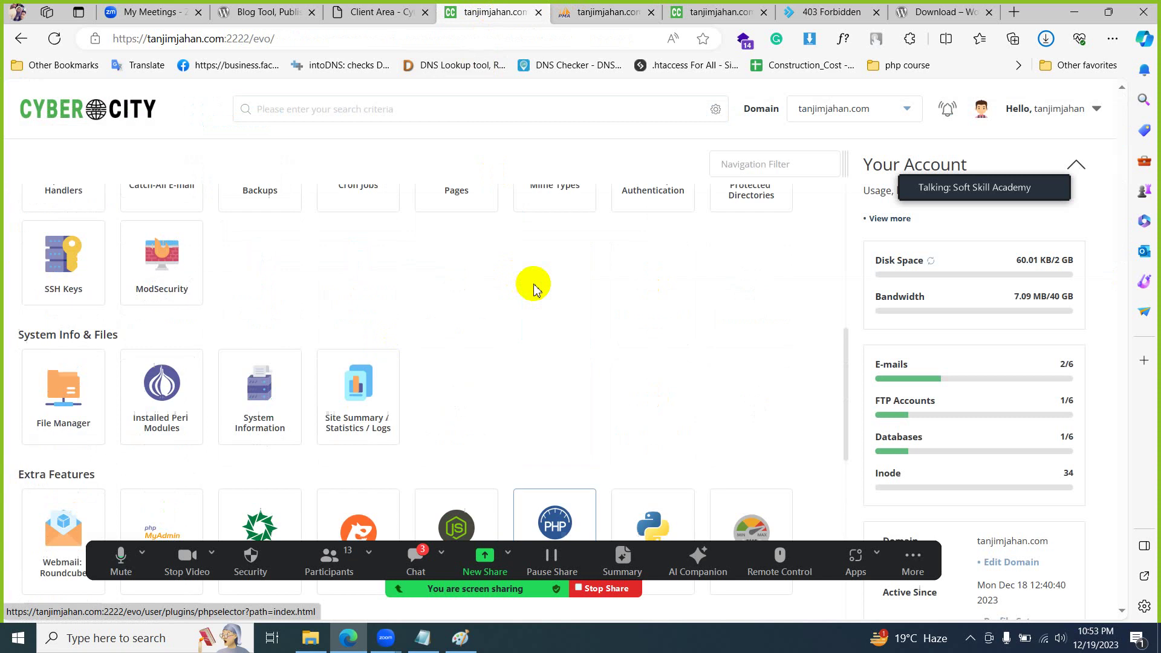
scroll(532, 286, up, 8)
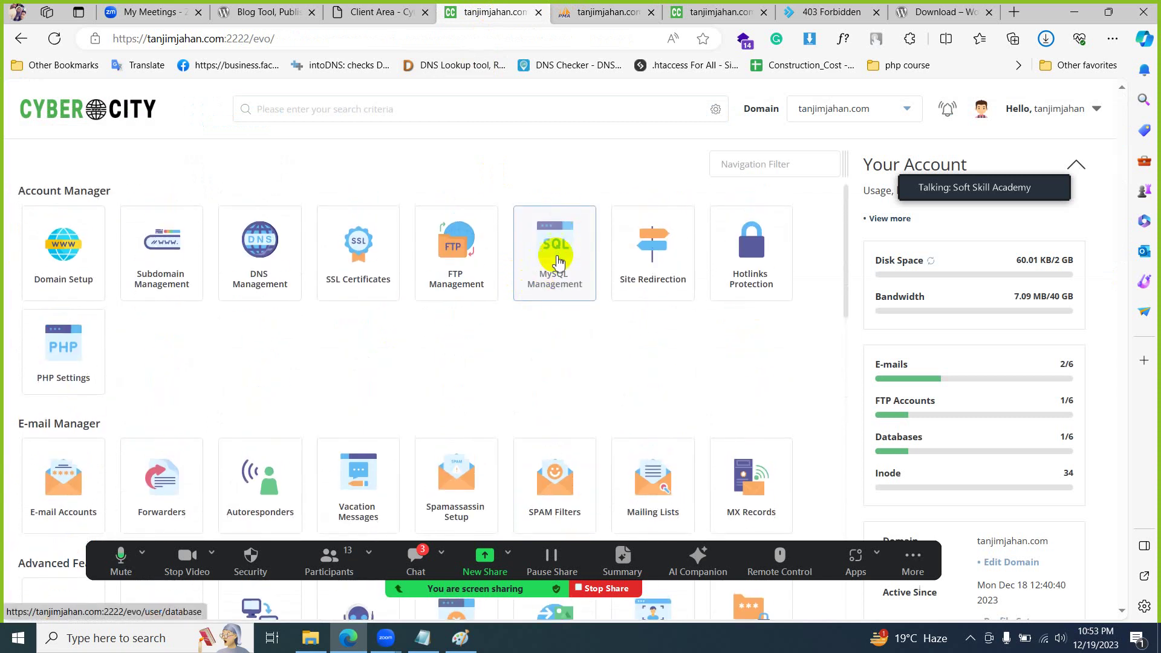
scroll(500, 239, down, 8)
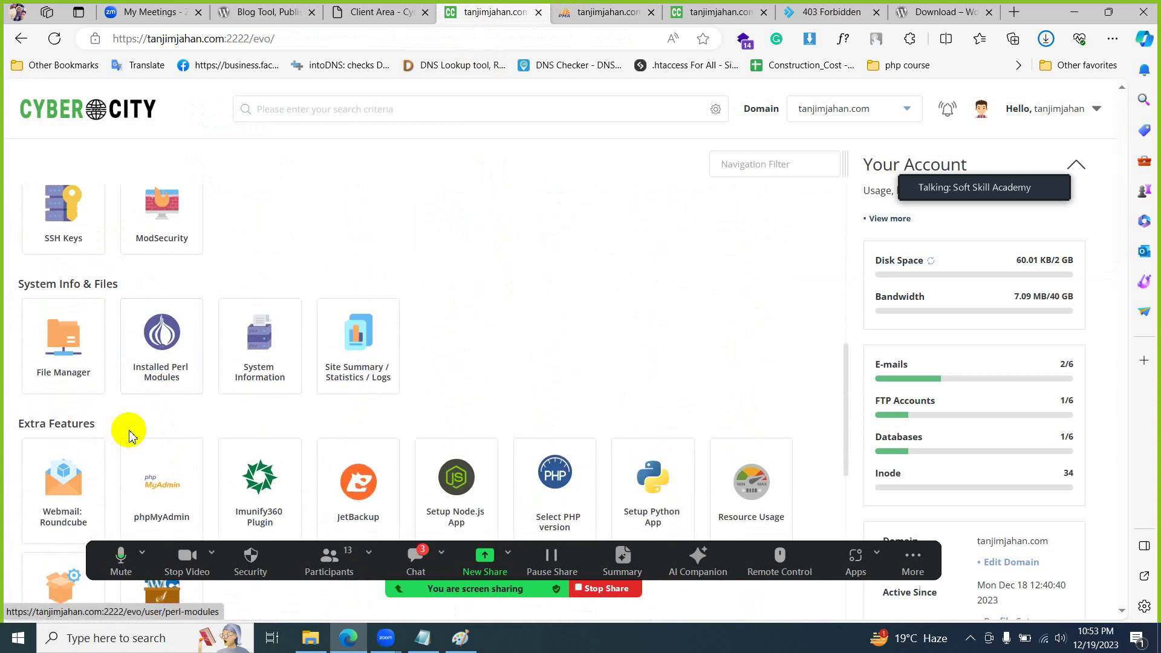
scroll(160, 348, down, 2)
scroll(252, 331, up, 8)
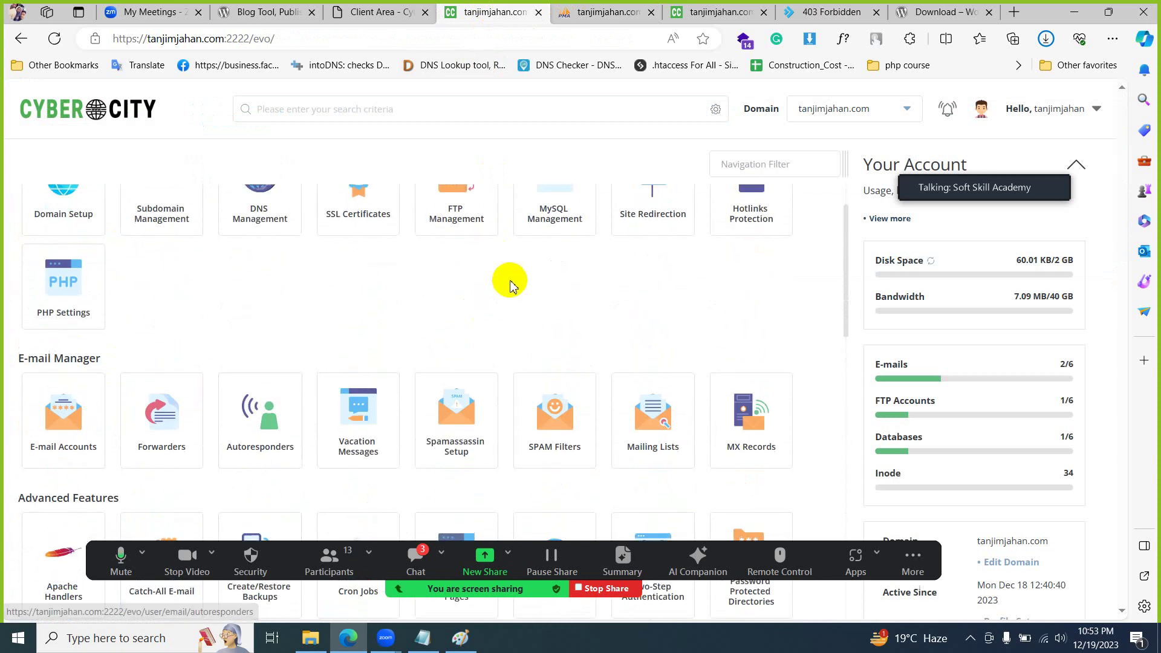
scroll(510, 284, up, 1)
scroll(552, 260, down, 10)
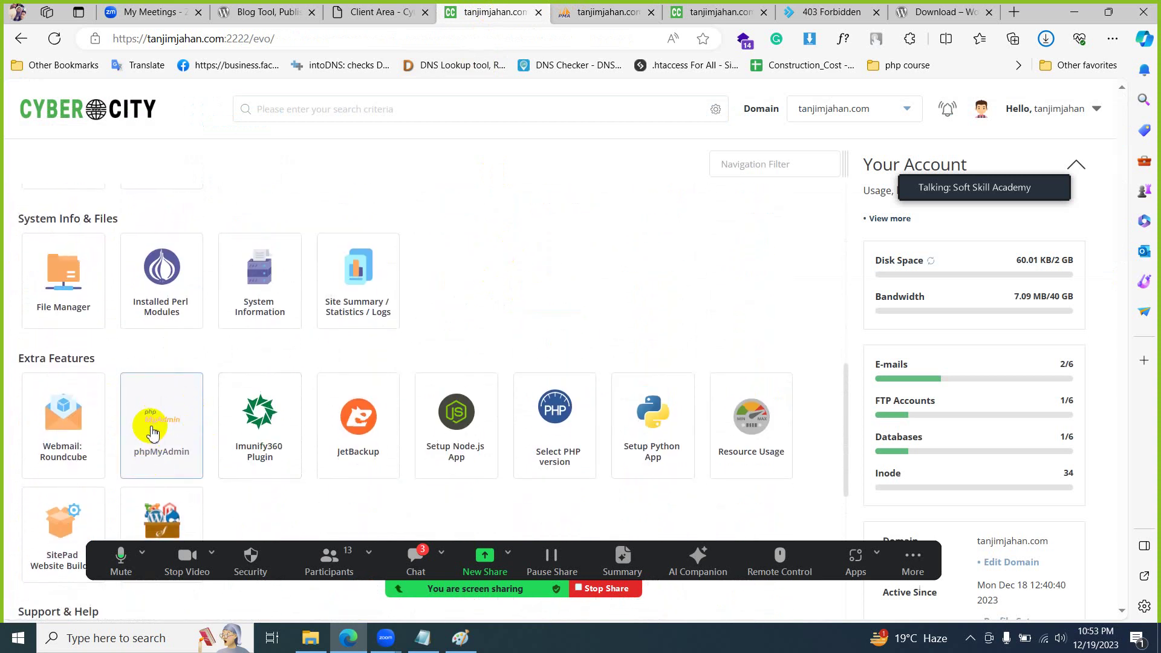
click(597, 12)
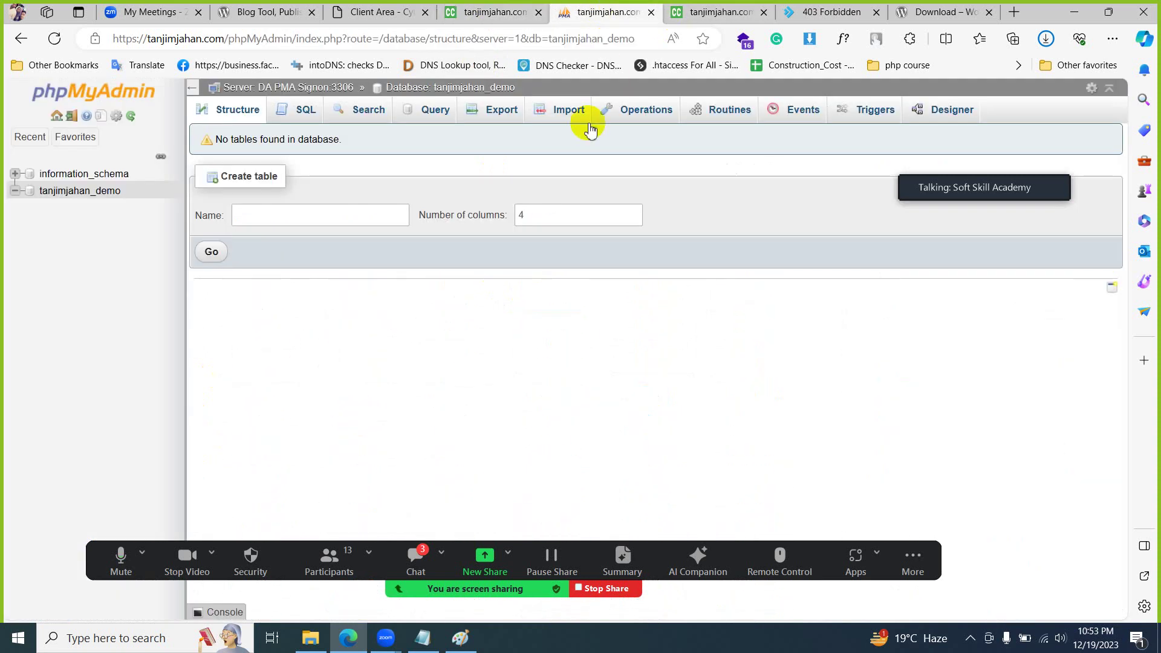
click(695, 12)
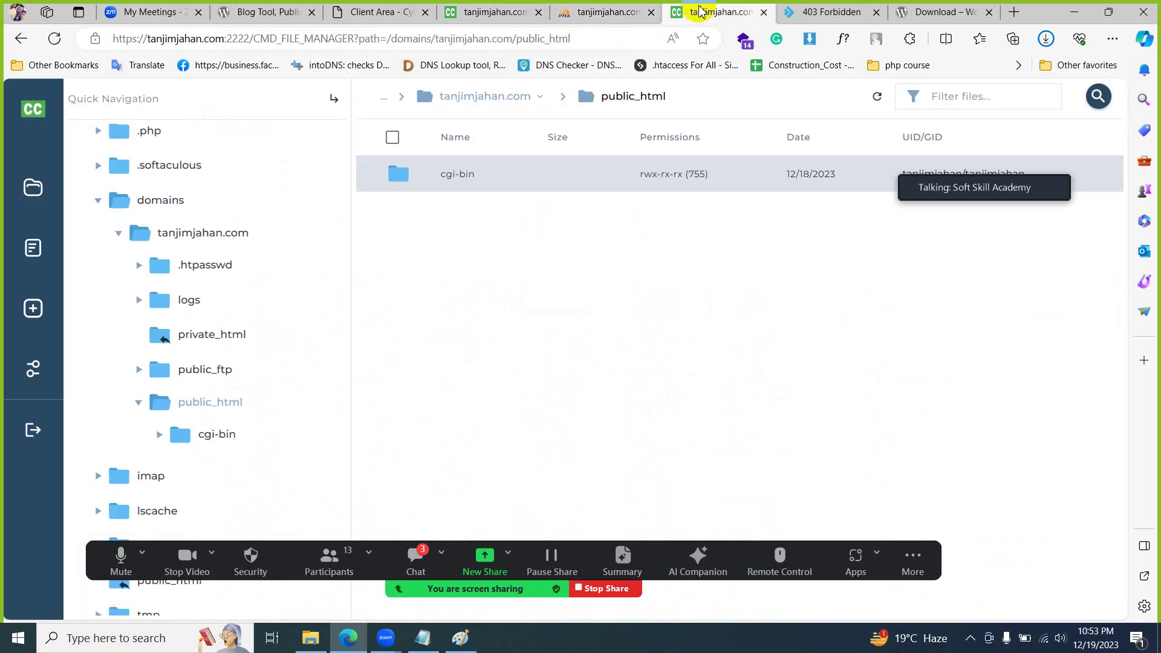
- Close the old File Manager tab and reopen File Manager from the dashboard in public_html
click(764, 11)
click(1045, 39)
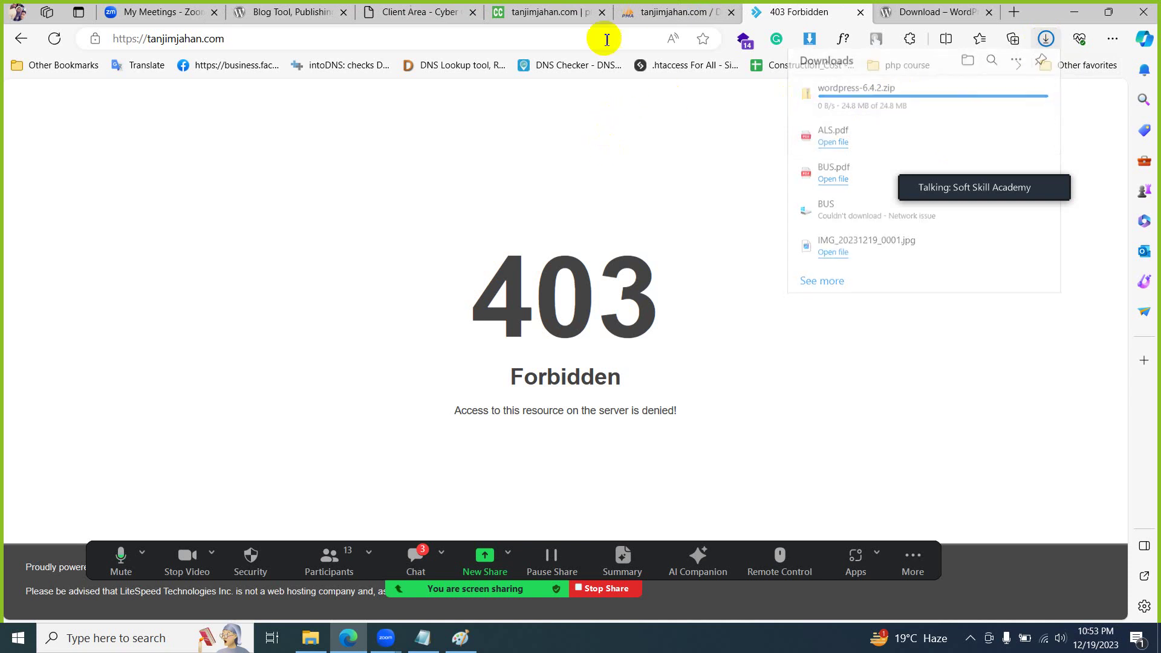
click(540, 9)
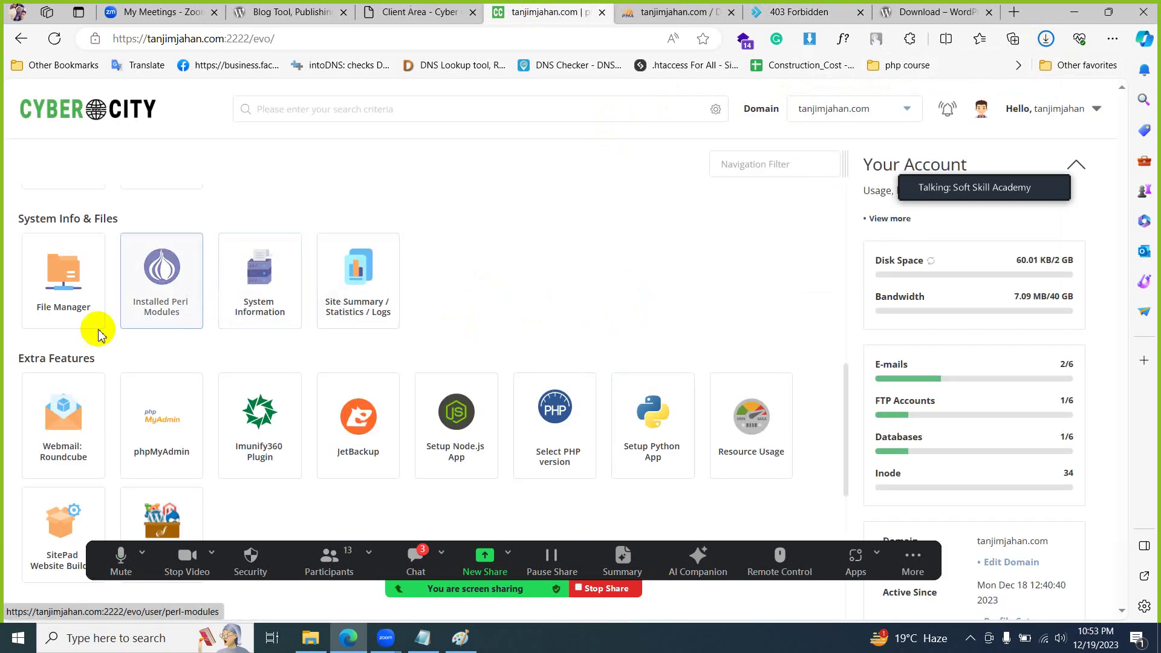
click(71, 282)
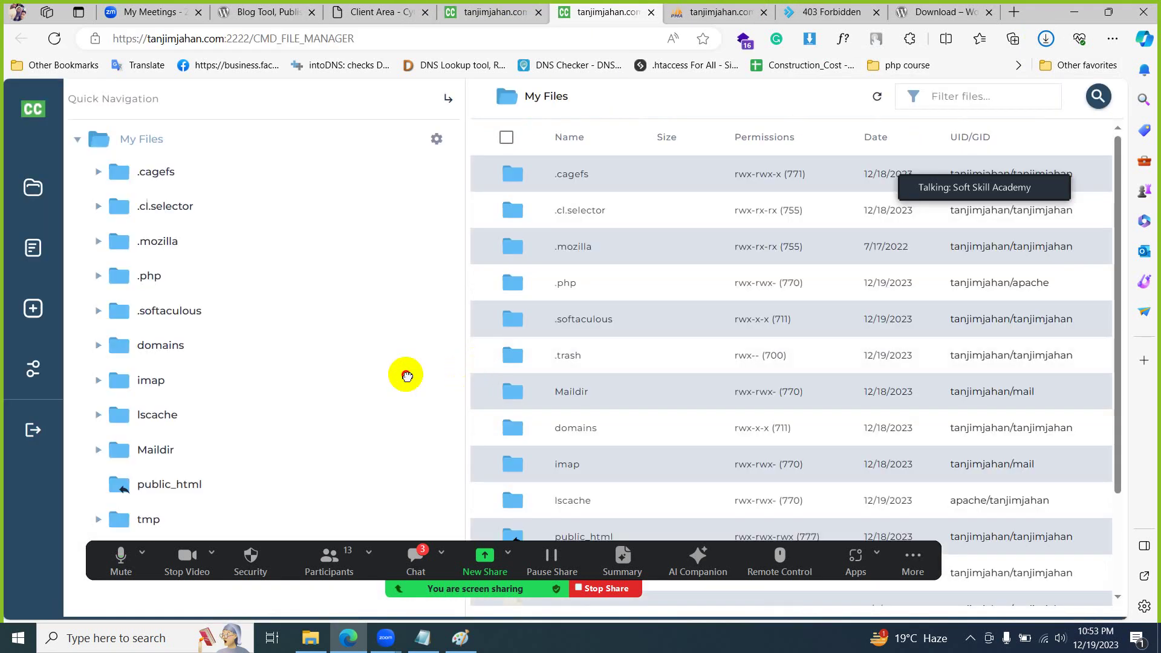
click(200, 481)
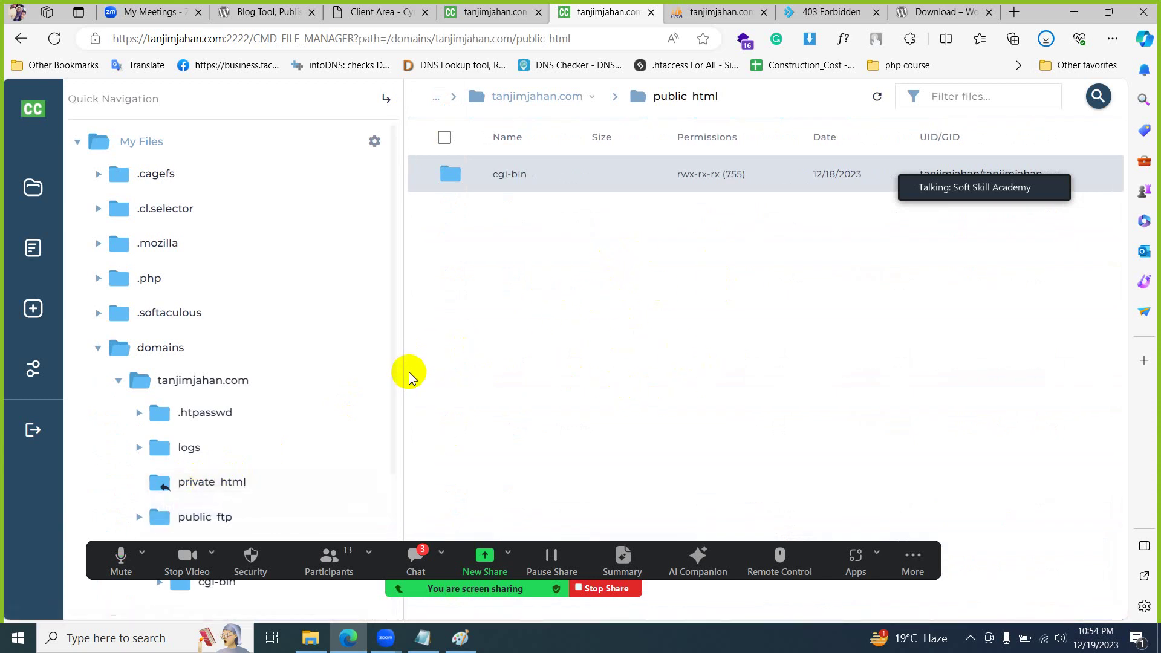
- Widen the file list pane and check whether the WordPress zip download has finished
drag(404, 375, 354, 375)
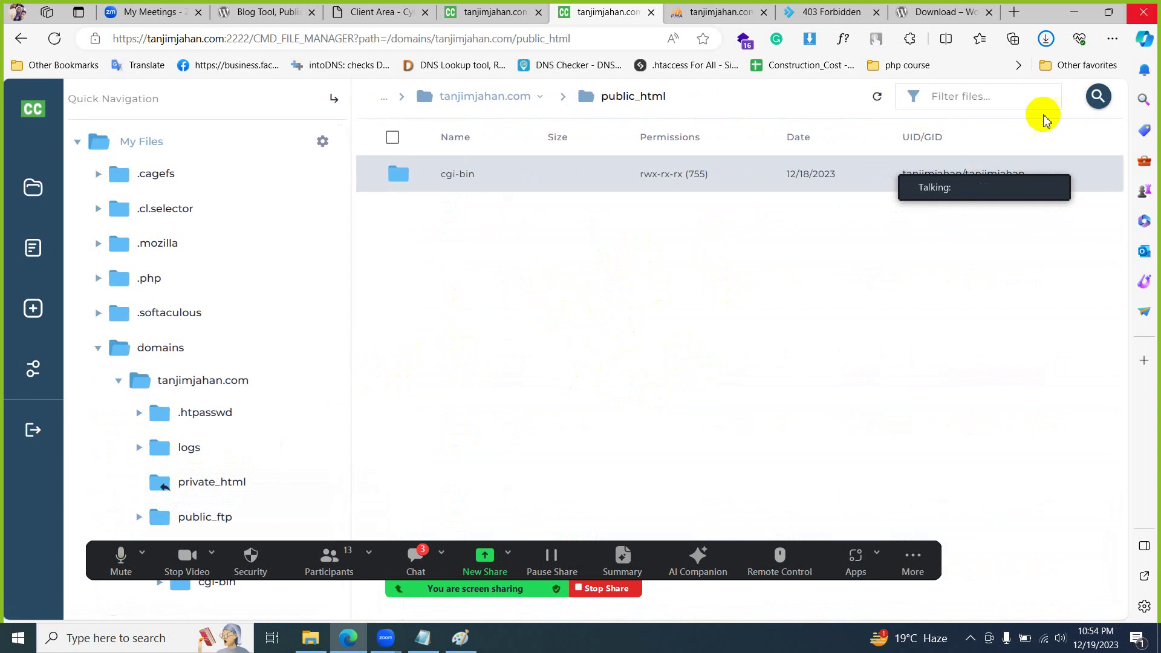
click(1045, 38)
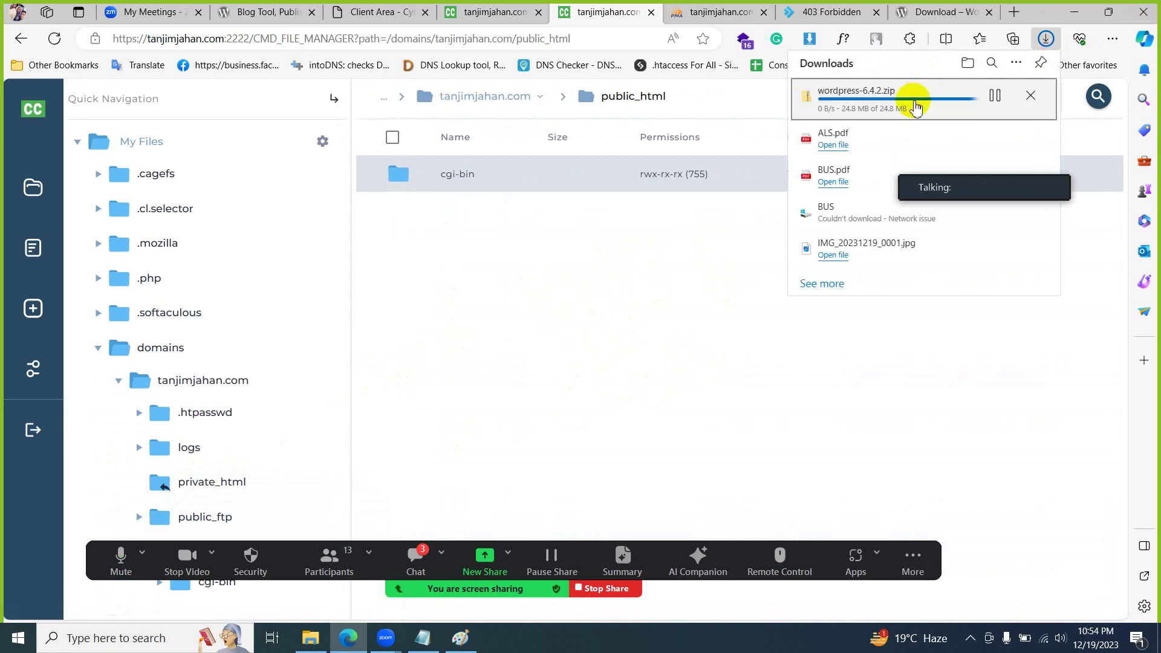
click(565, 327)
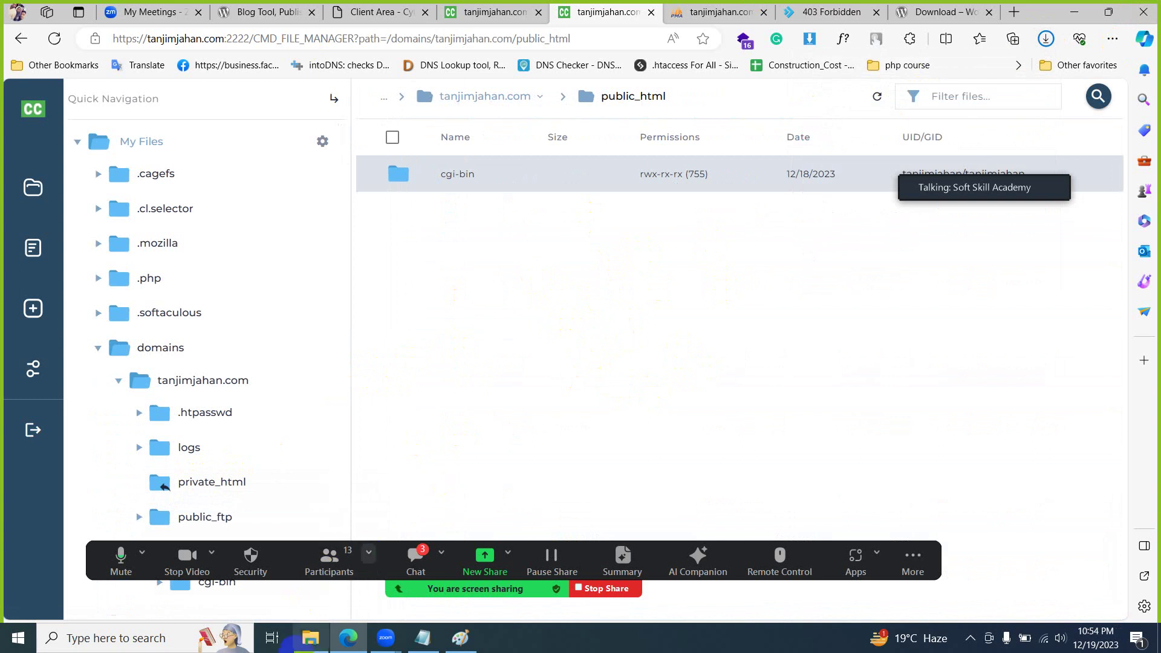
click(309, 638)
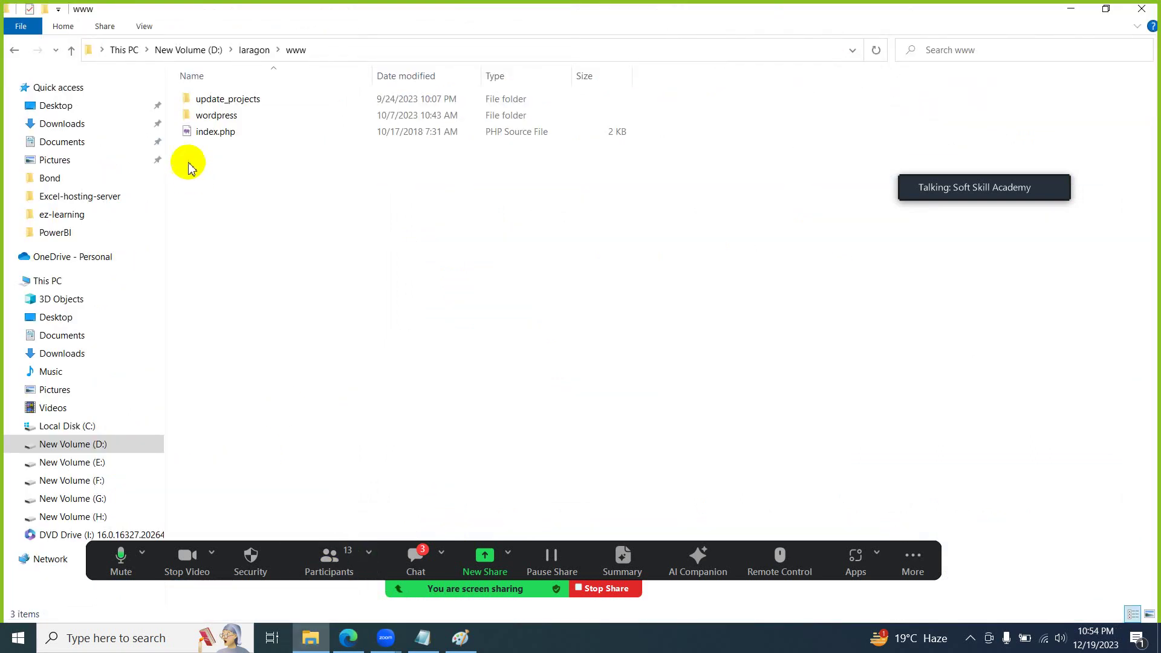
- Refresh Downloads, select the 24.7 MB wordpress-6.4.2.zip, and return to the browser's file manager
click(77, 124)
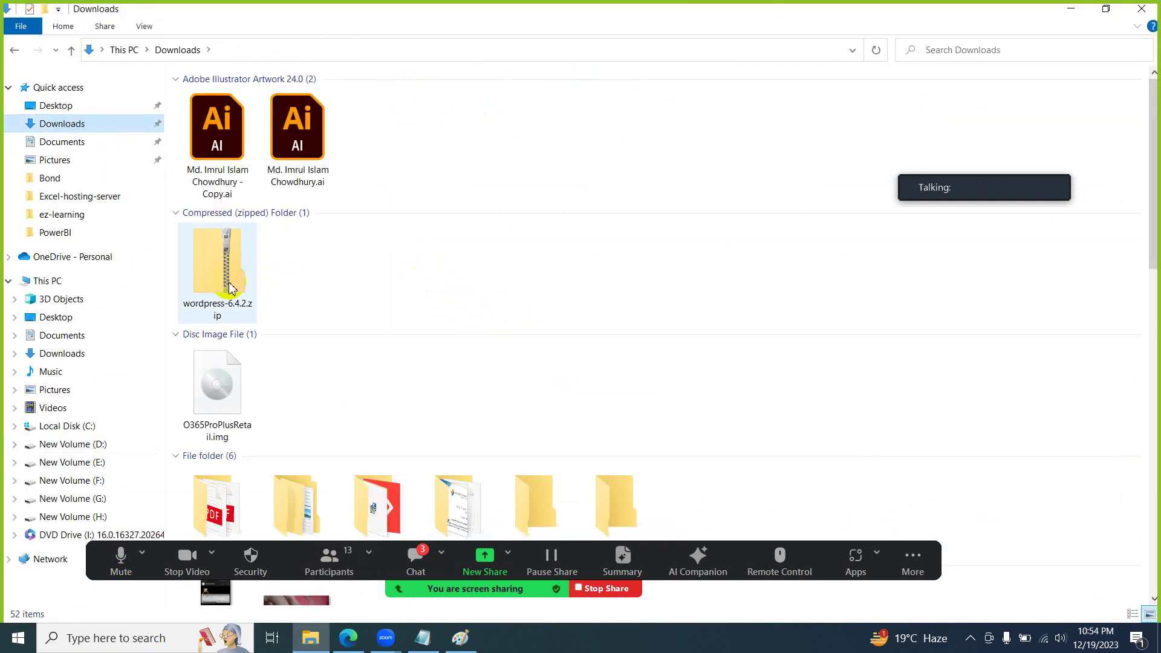
right_click(406, 272)
click(462, 343)
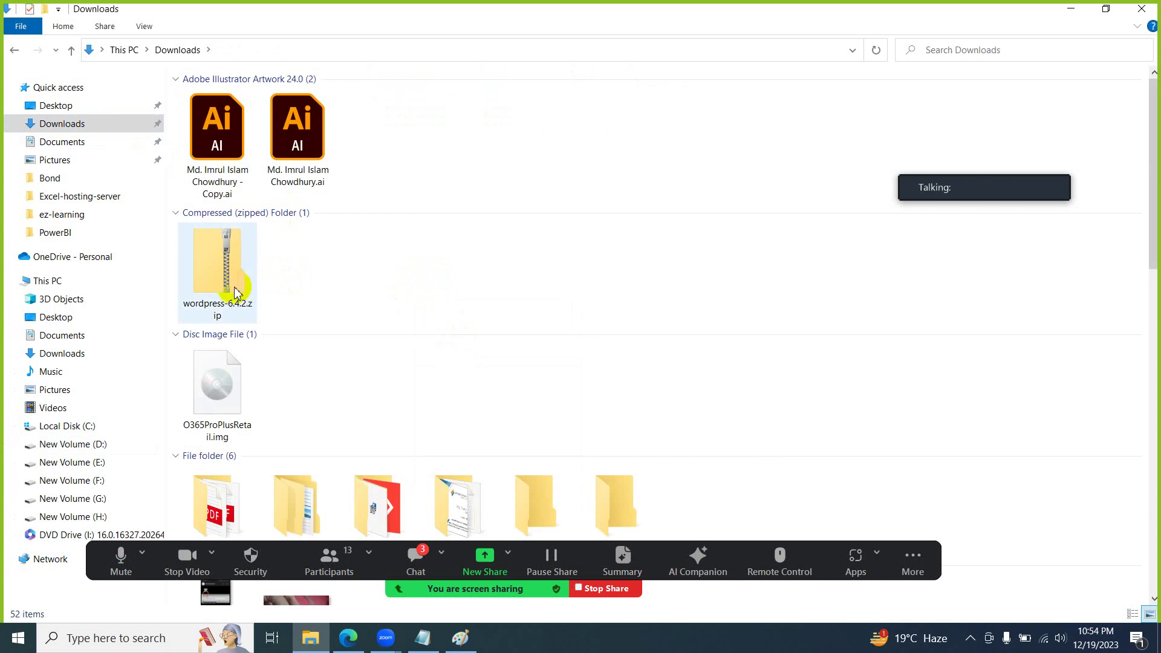
mouse_move(236, 290)
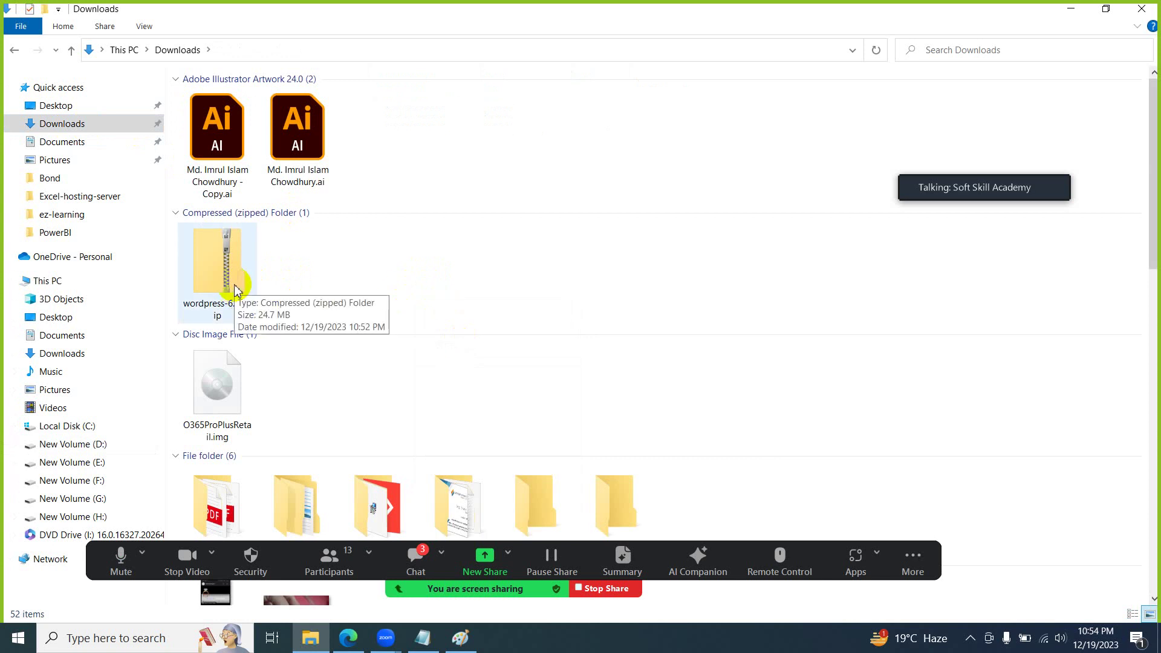
scroll(454, 278, down, 10)
scroll(455, 282, up, 2)
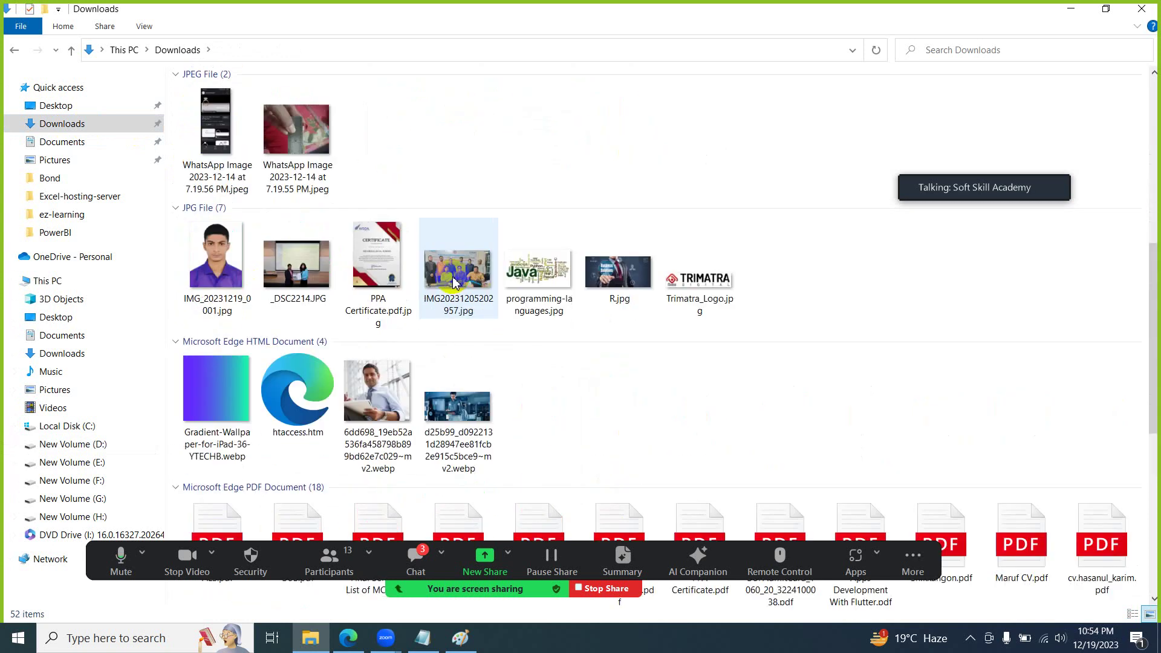
scroll(455, 282, up, 5)
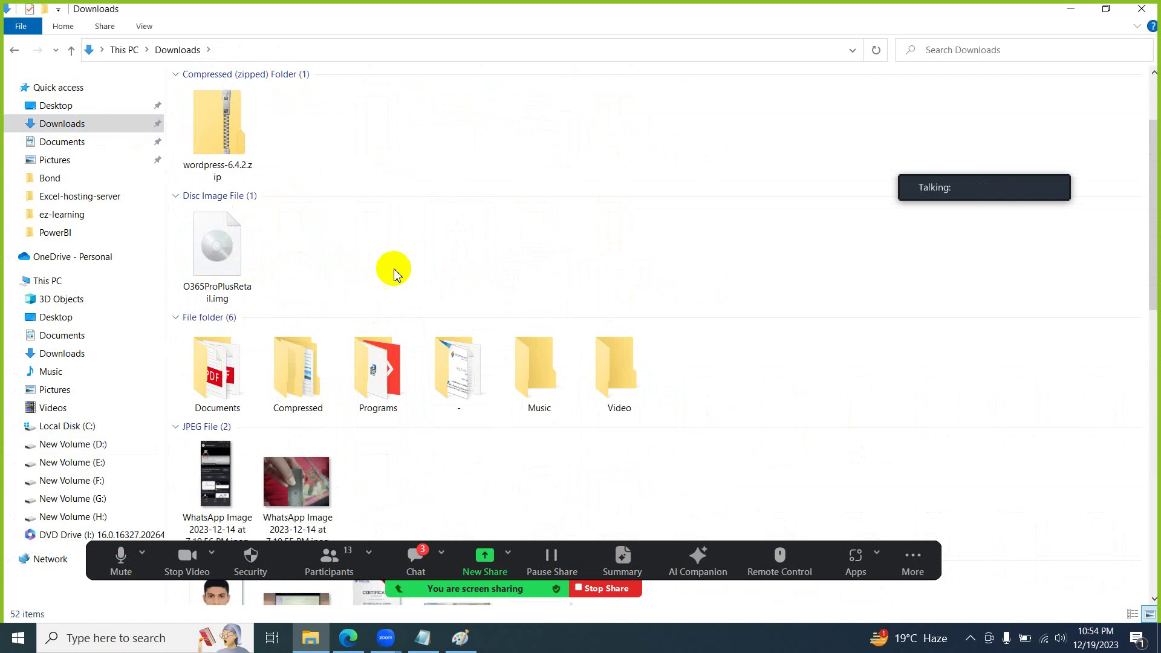
click(224, 156)
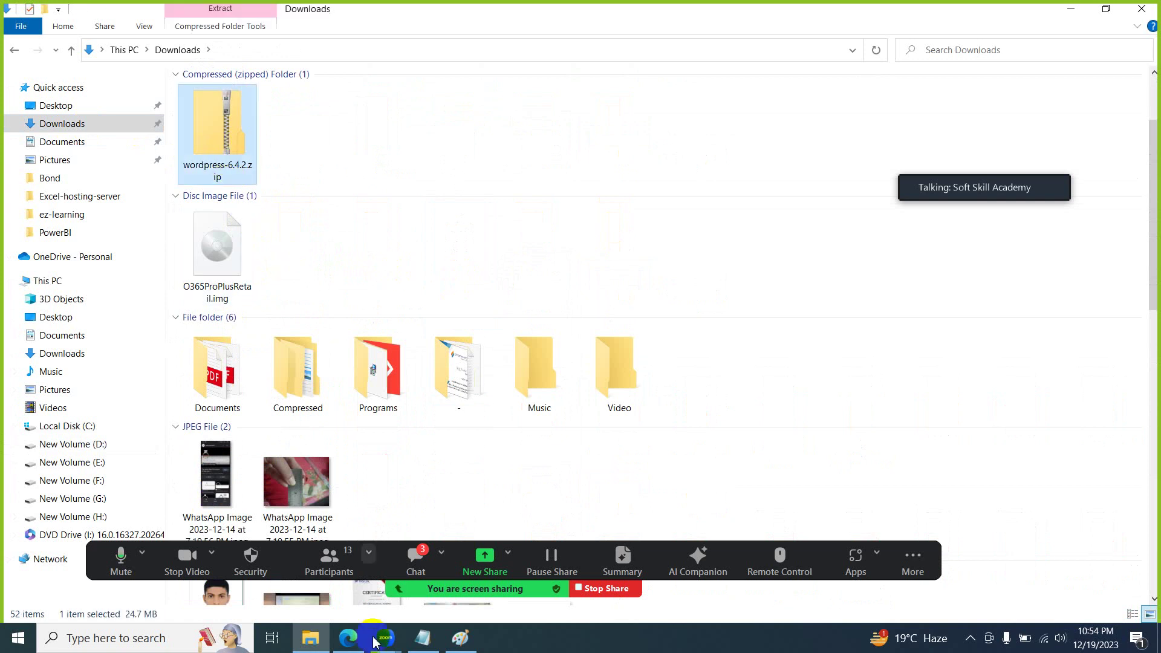
click(348, 638)
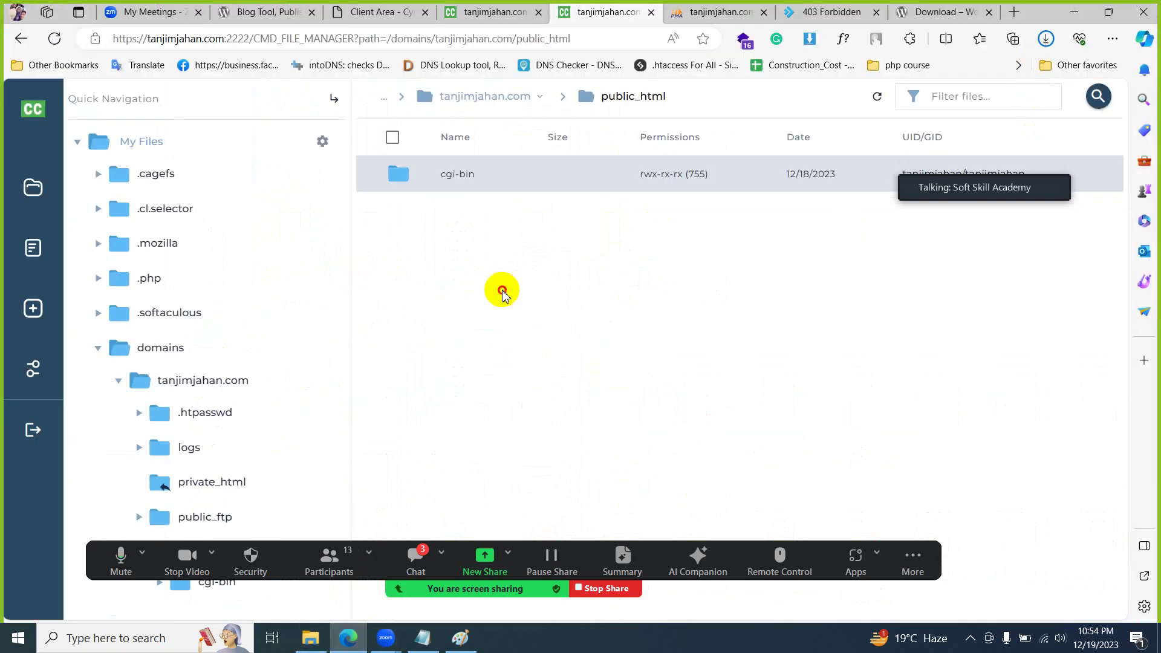
- Choose wordpress-6.4.2.zip from the Downloads folder and start uploading it into public_html
click(45, 312)
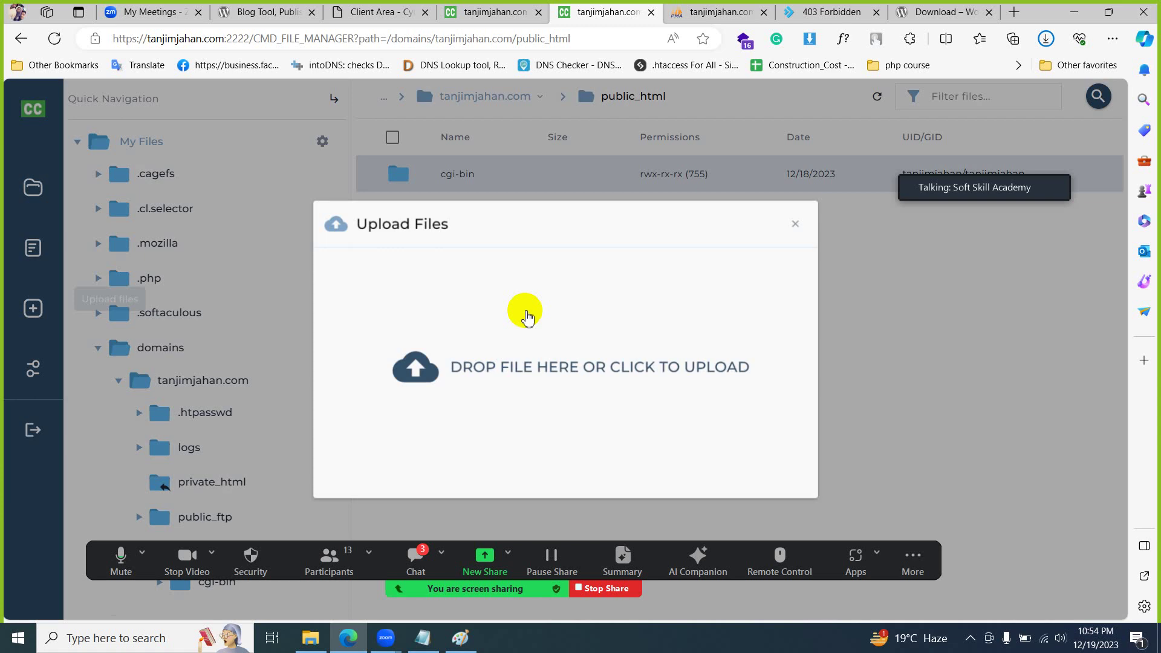
click(525, 319)
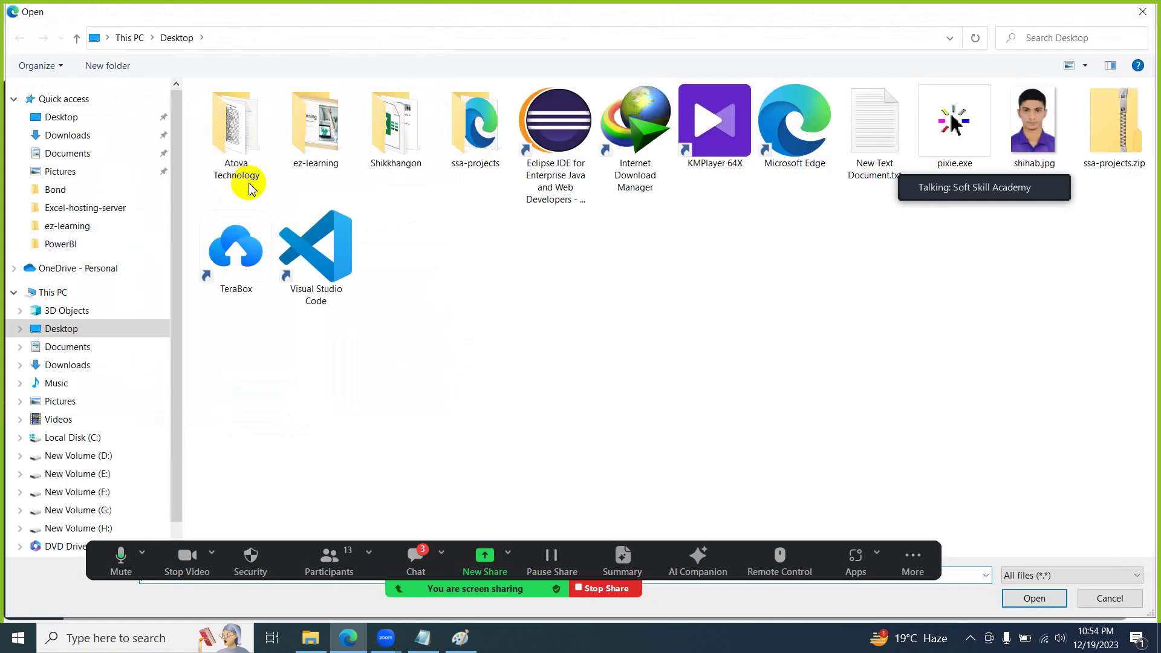
click(67, 135)
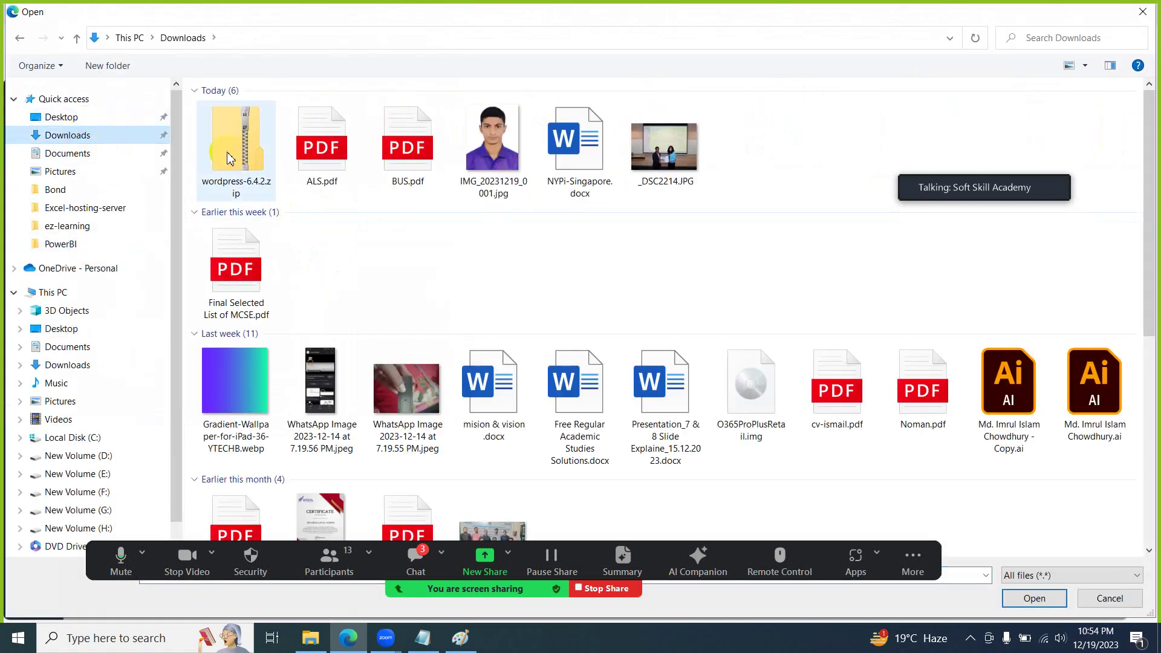
double_click(229, 139)
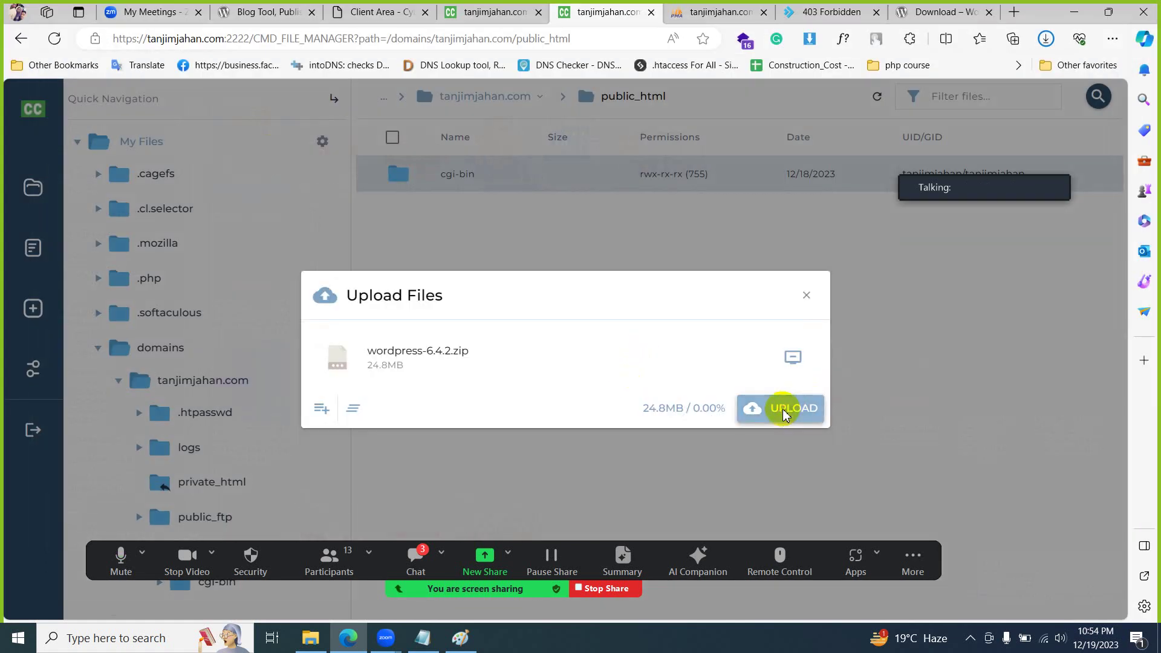
click(784, 413)
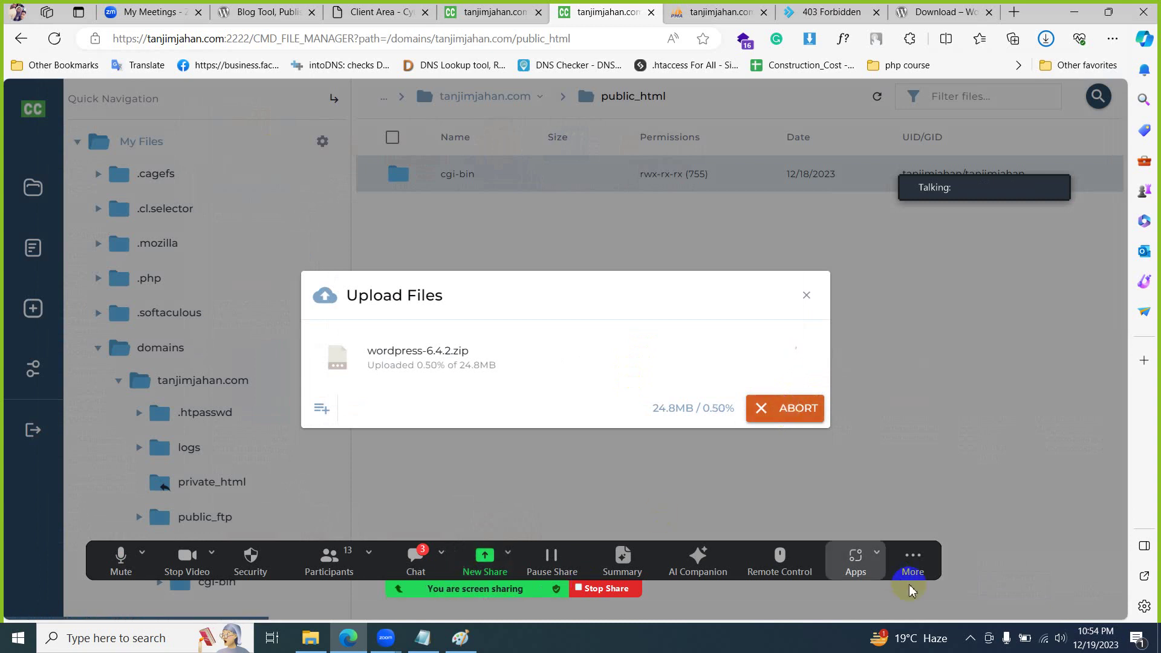
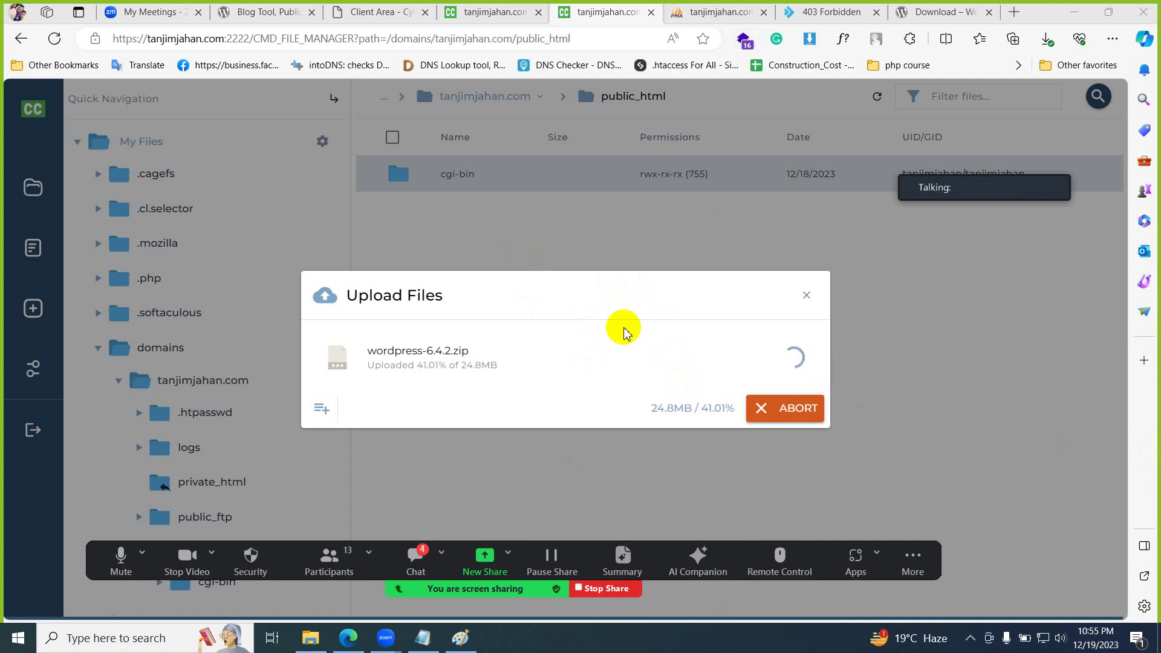
- Look through the meeting participants list while the wordpress-6.4.2.zip upload finishes
click(331, 560)
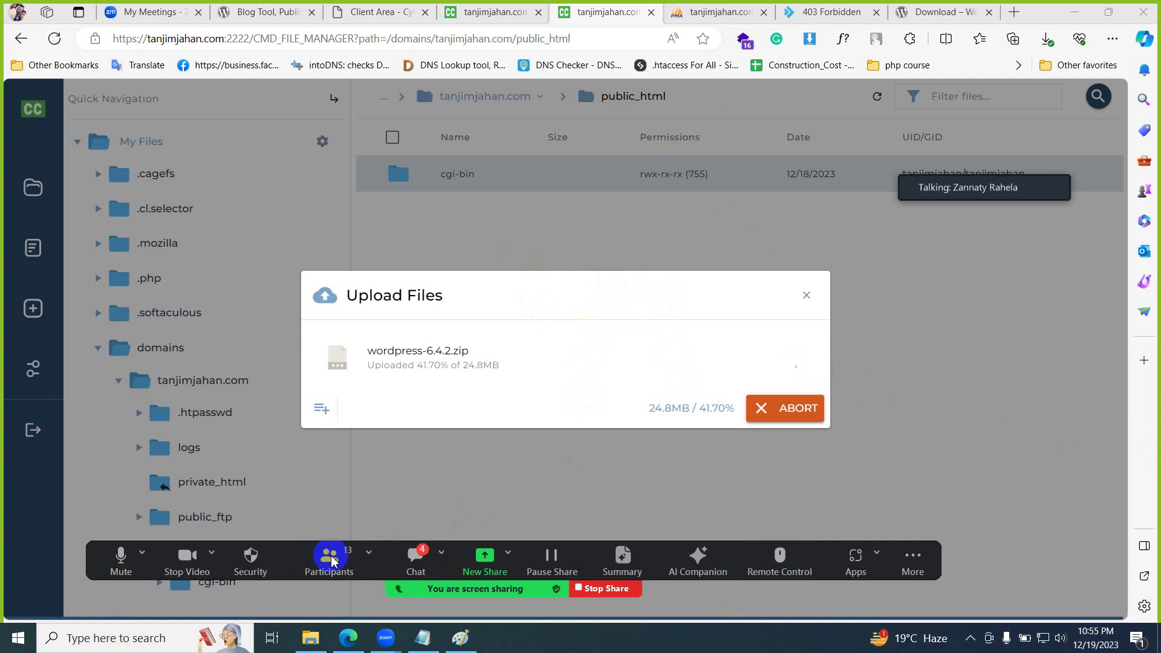
scroll(601, 372, down, 5)
scroll(602, 372, down, 2)
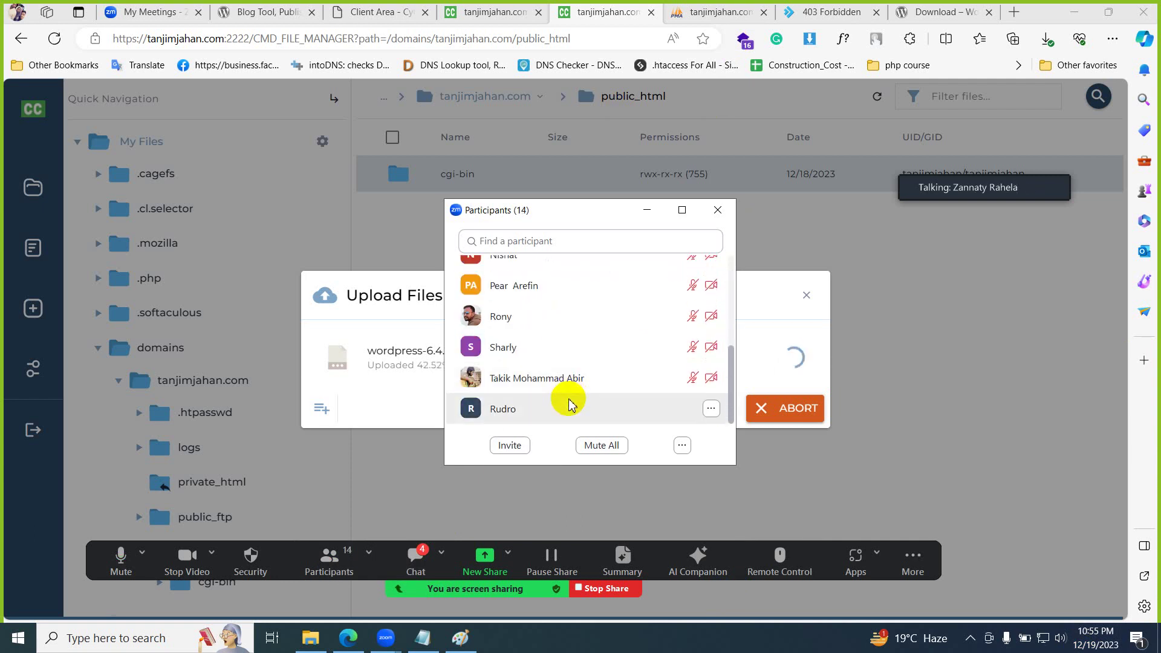
scroll(570, 404, up, 5)
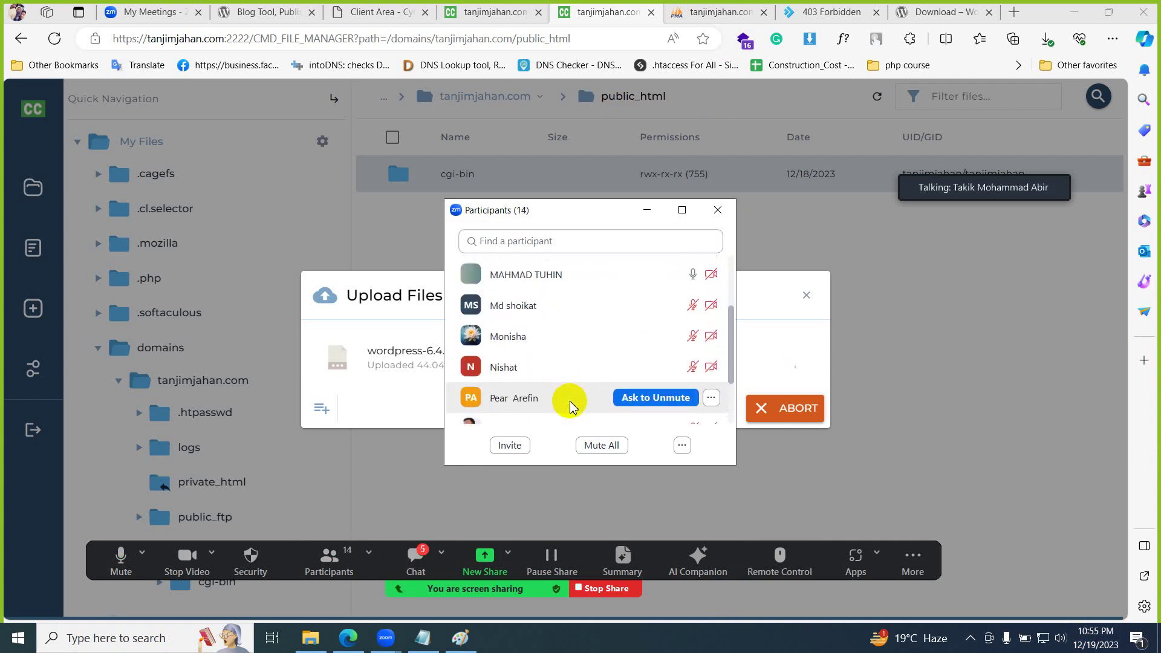
scroll(569, 404, down, 5)
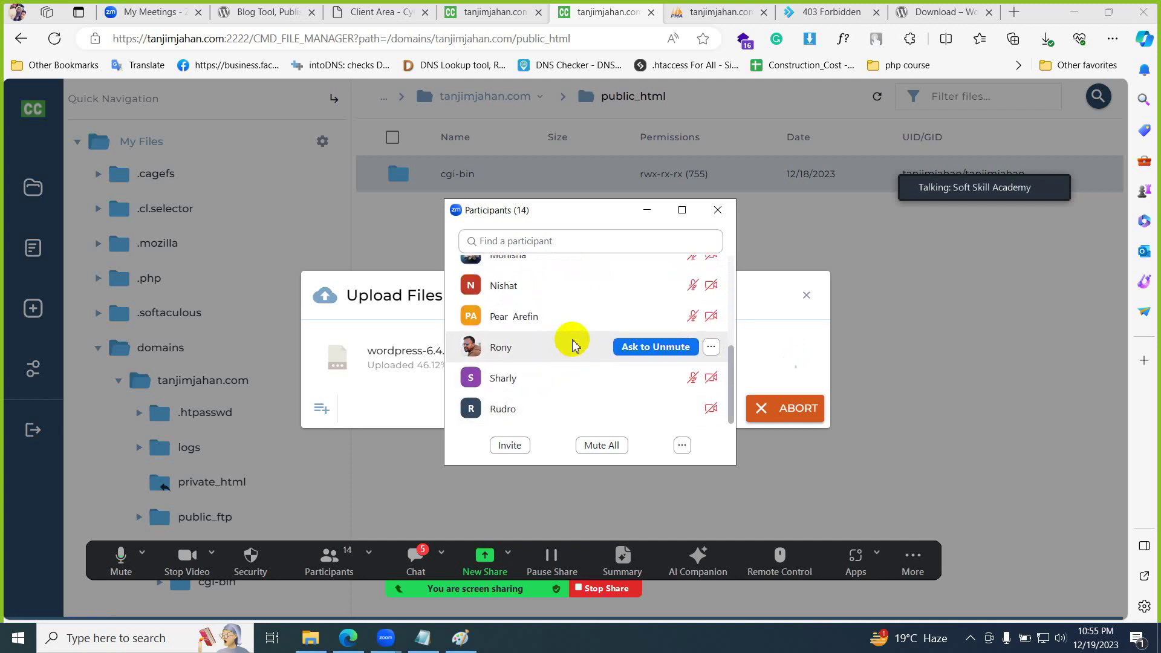
scroll(572, 346, up, 5)
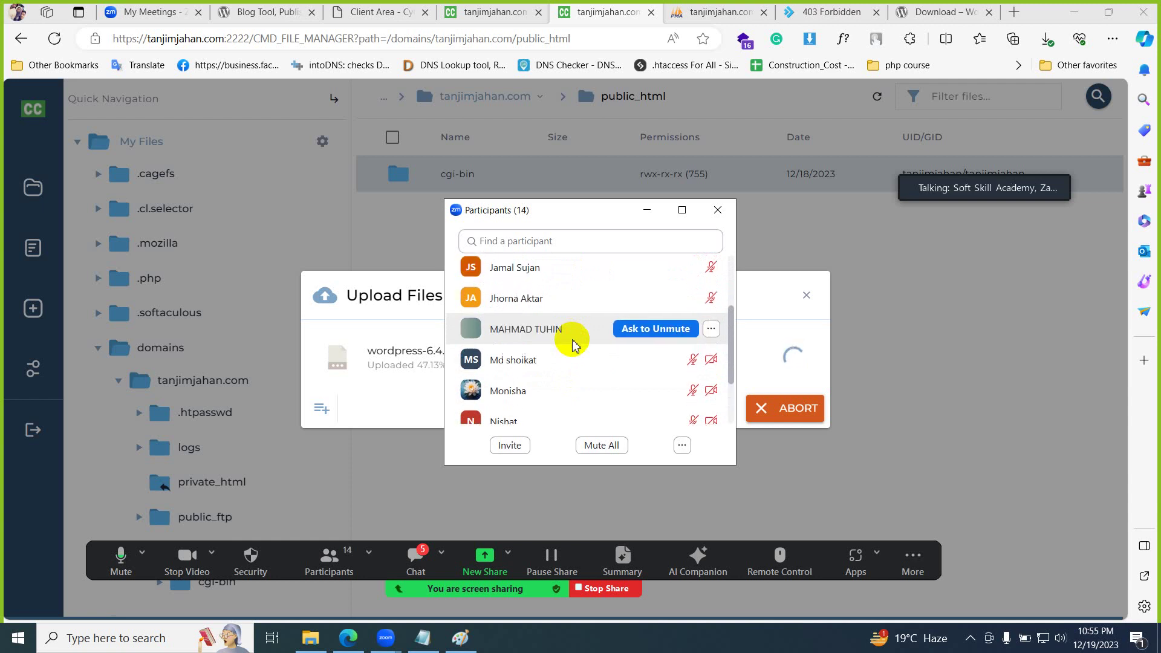
scroll(573, 342, up, 2)
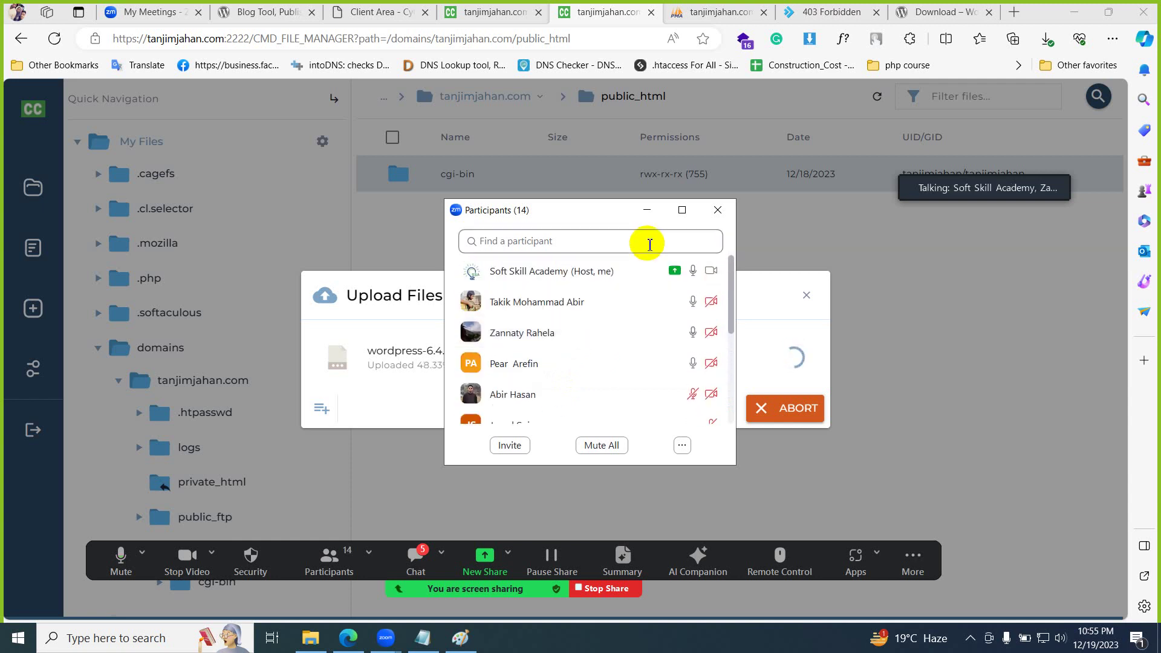
- Close the participants window and the finished wordpress-6.4.2.zip upload dialog at 100%
click(647, 210)
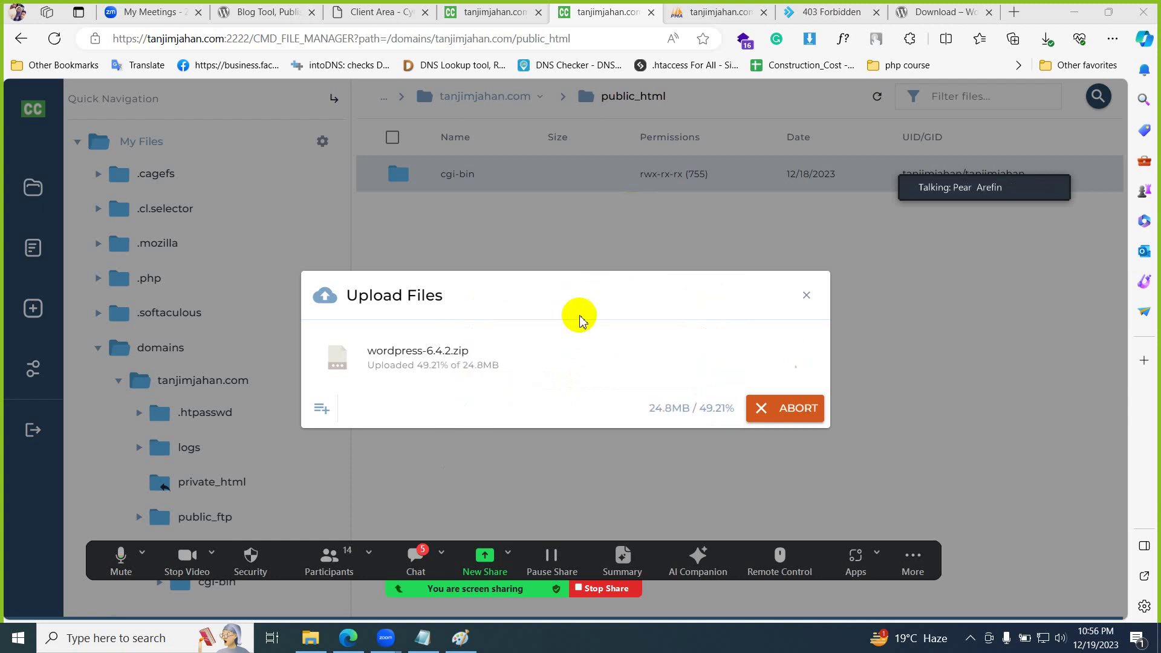
click(970, 638)
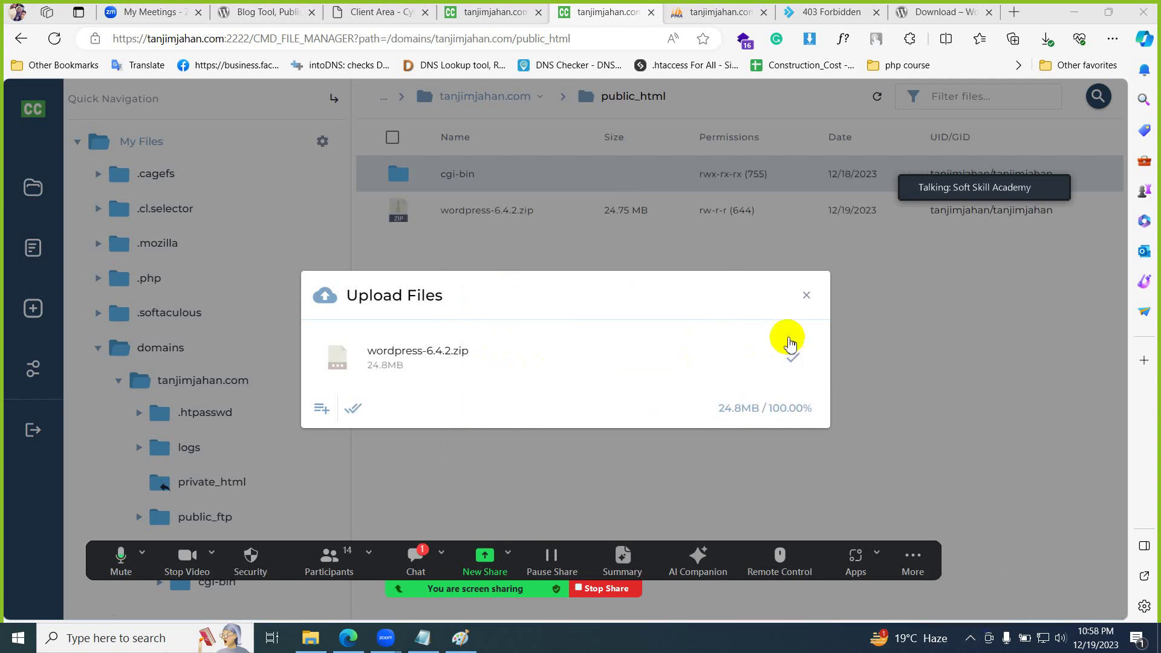
click(809, 297)
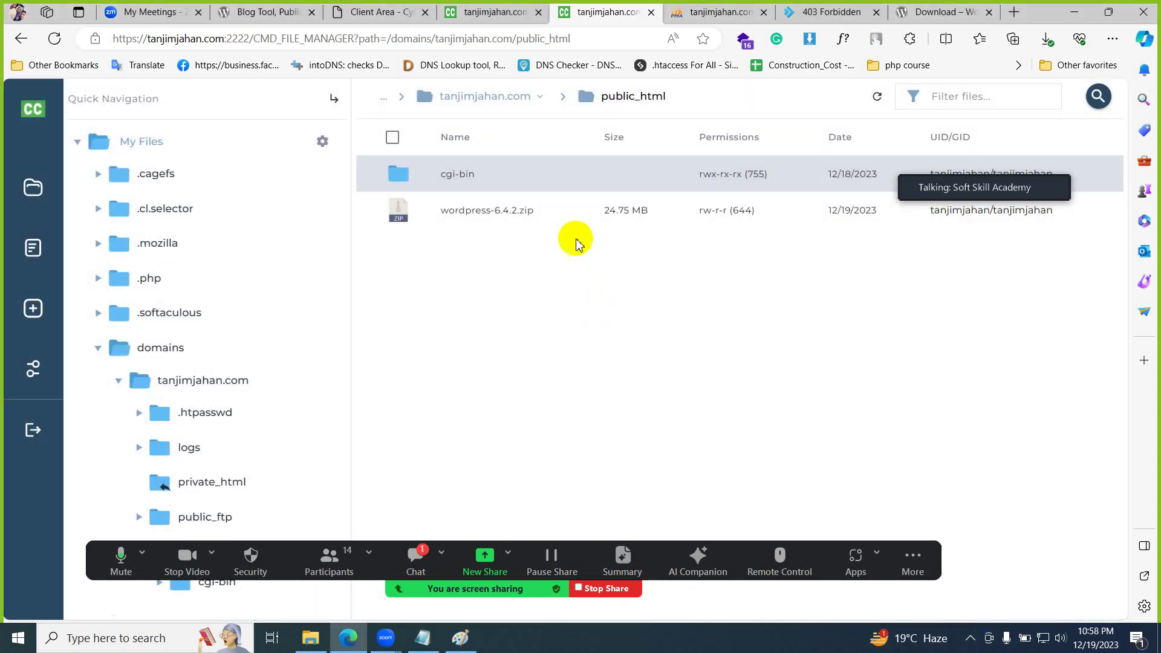
click(469, 217)
right_click(469, 216)
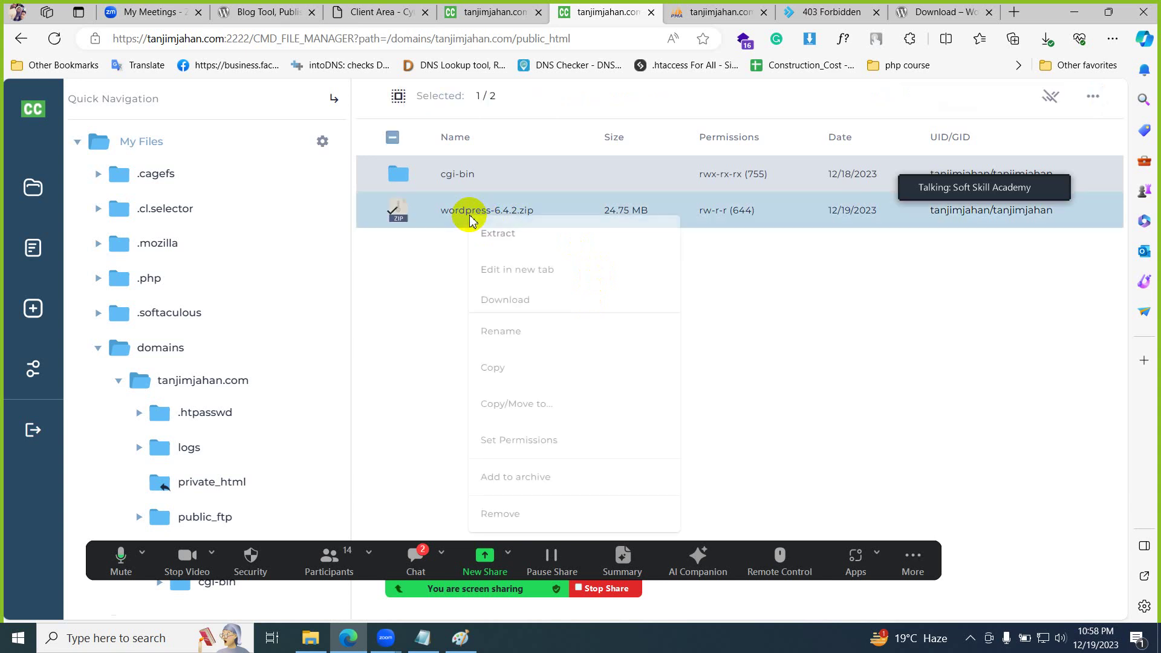
click(505, 235)
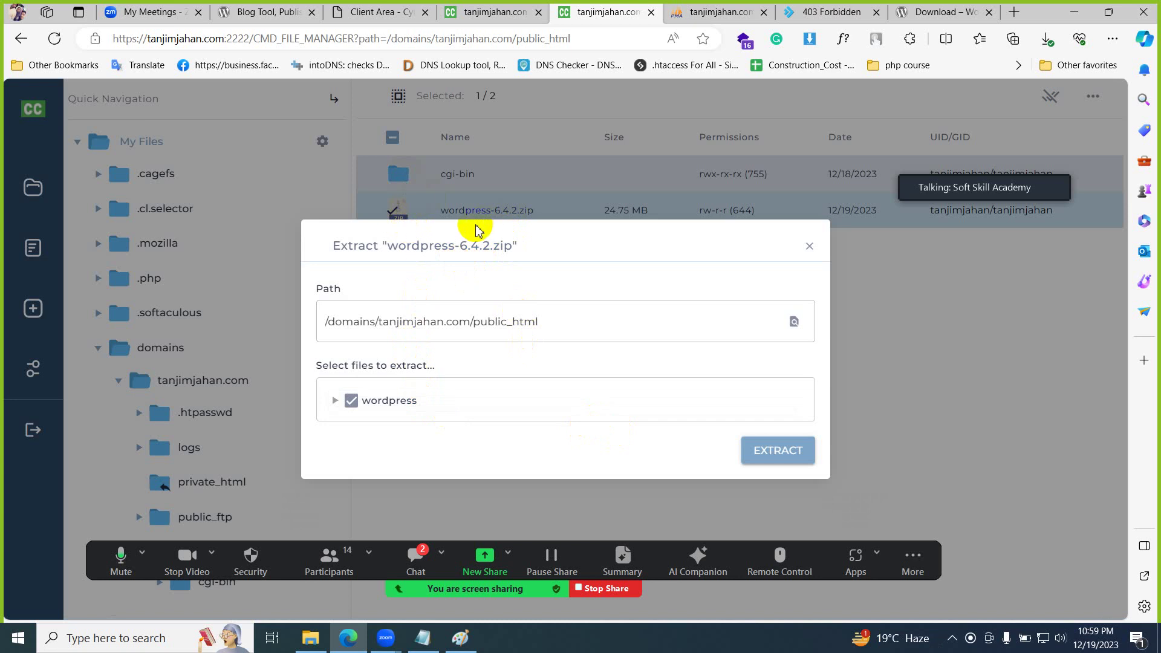
click(809, 245)
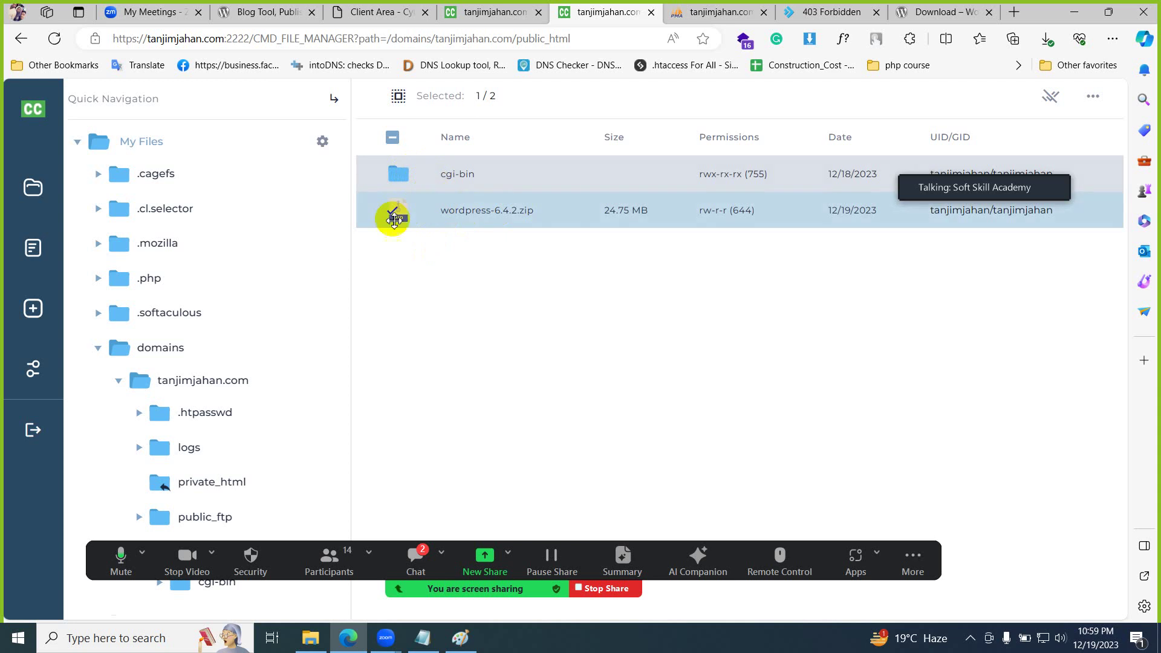
right_click(424, 180)
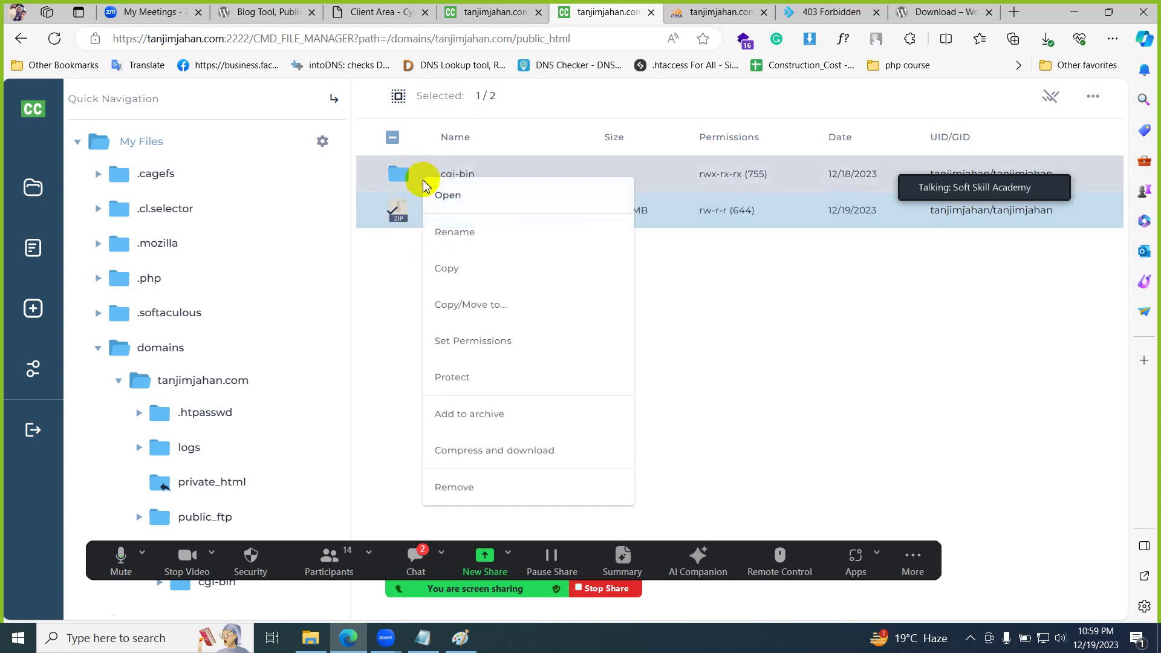
click(389, 218)
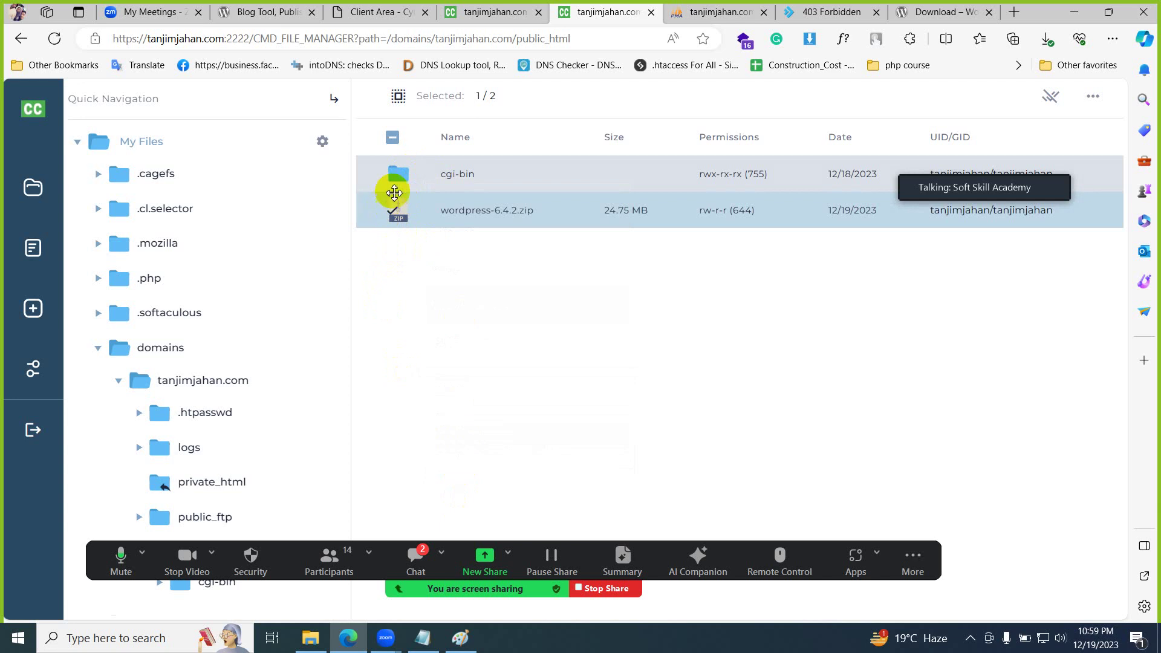
click(393, 176)
click(394, 208)
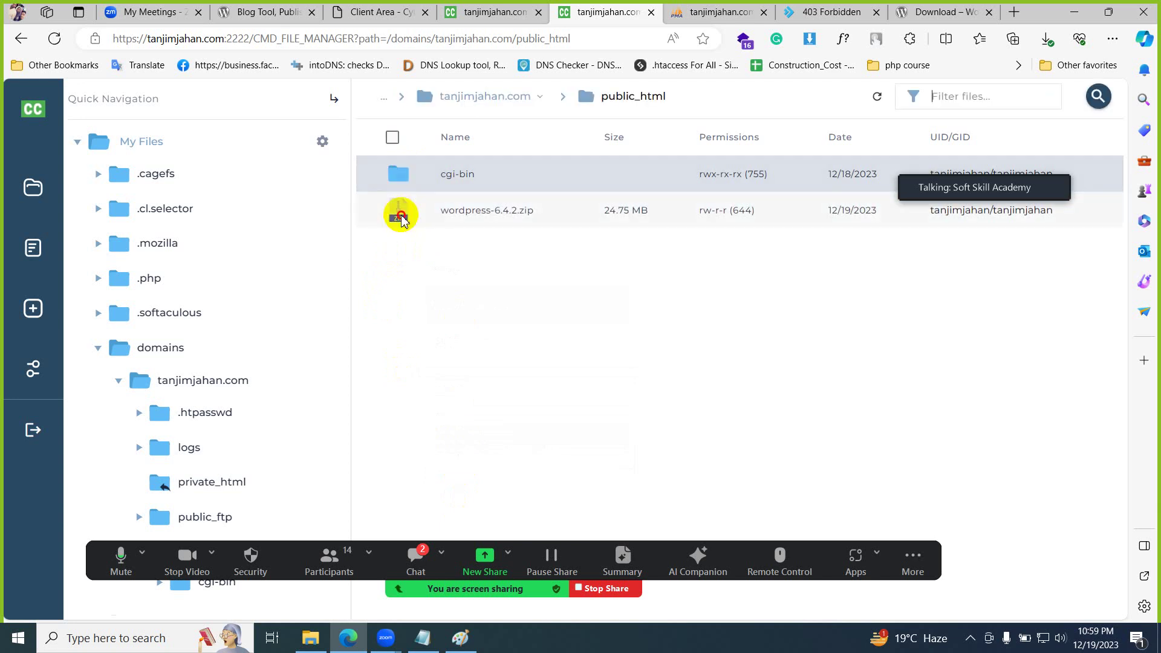
click(397, 215)
click(397, 172)
click(397, 213)
click(402, 180)
click(401, 213)
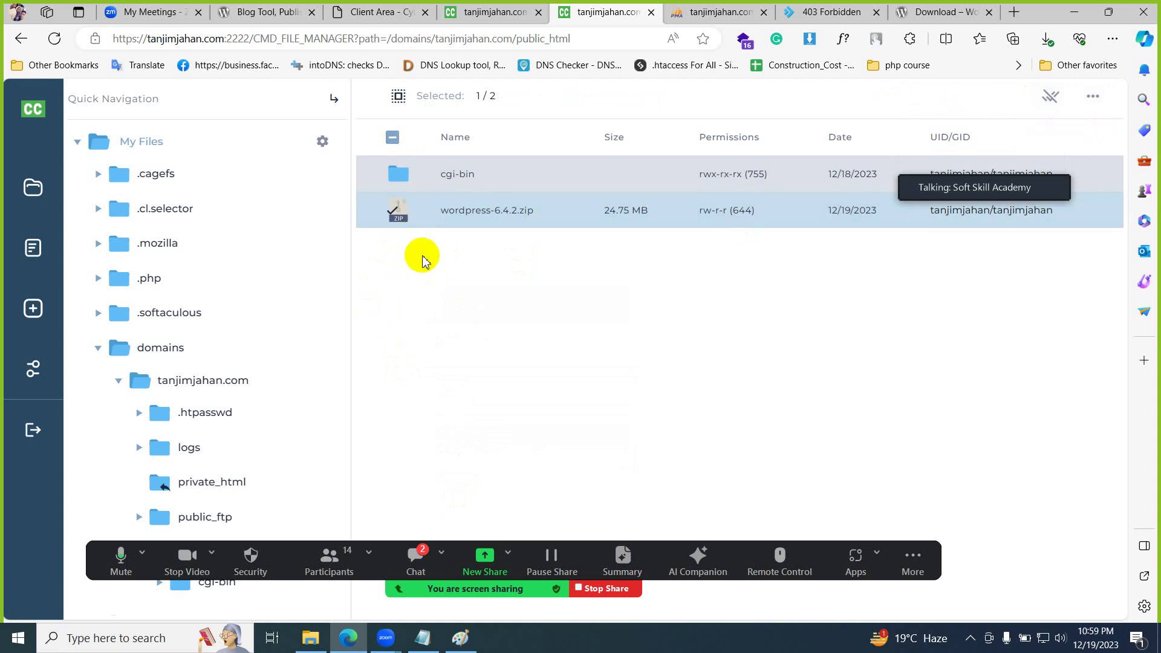
click(1049, 102)
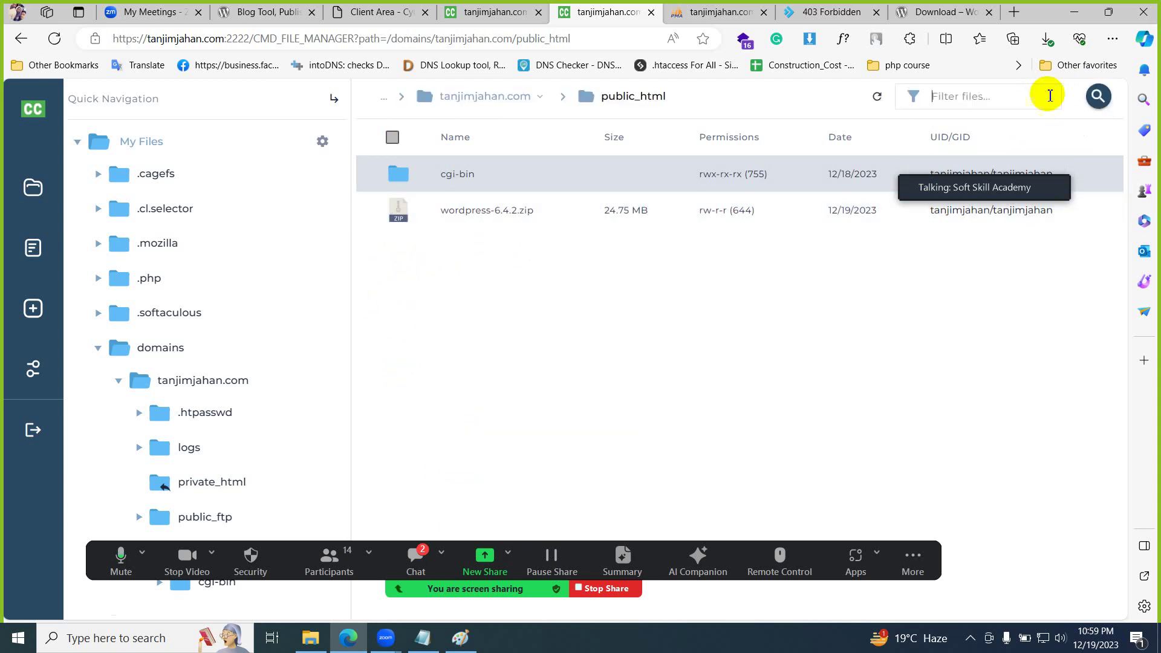
- Extract wordpress-6.4.2.zip into public_html, producing a new wordpress folder
click(450, 218)
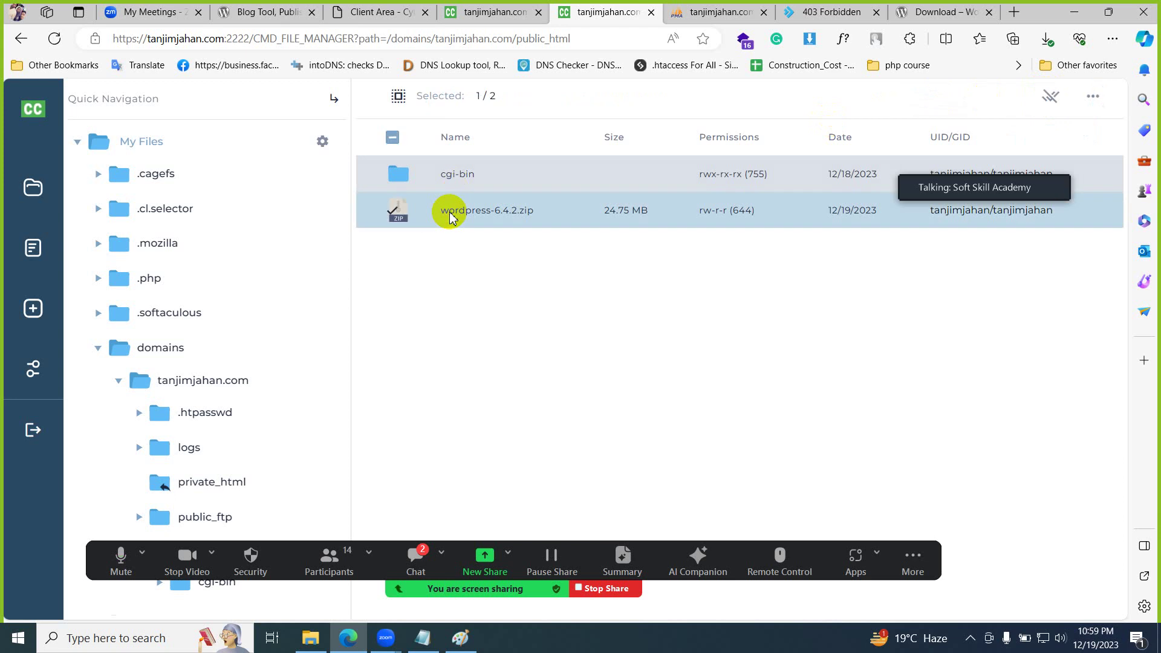
right_click(451, 217)
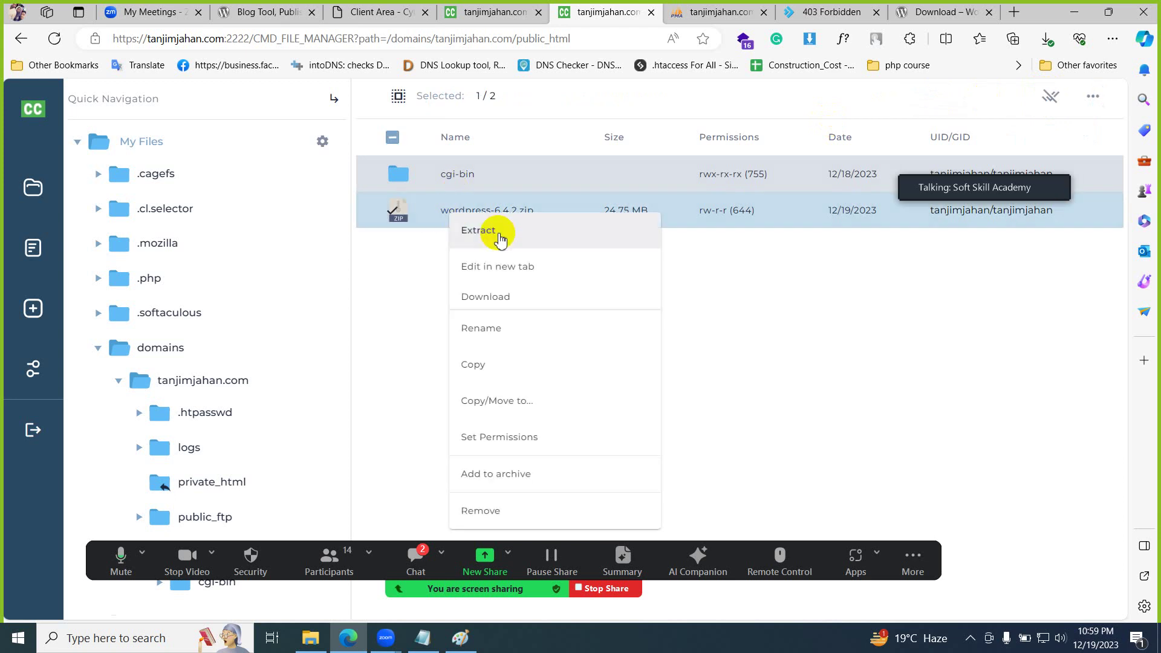
click(500, 237)
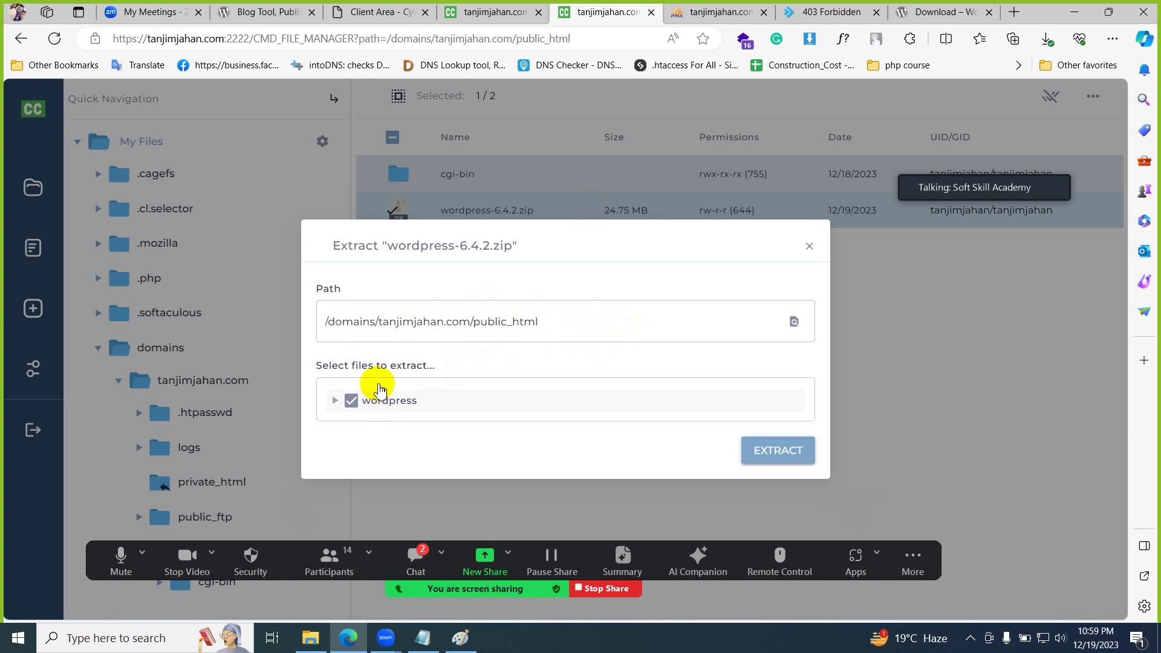
click(778, 452)
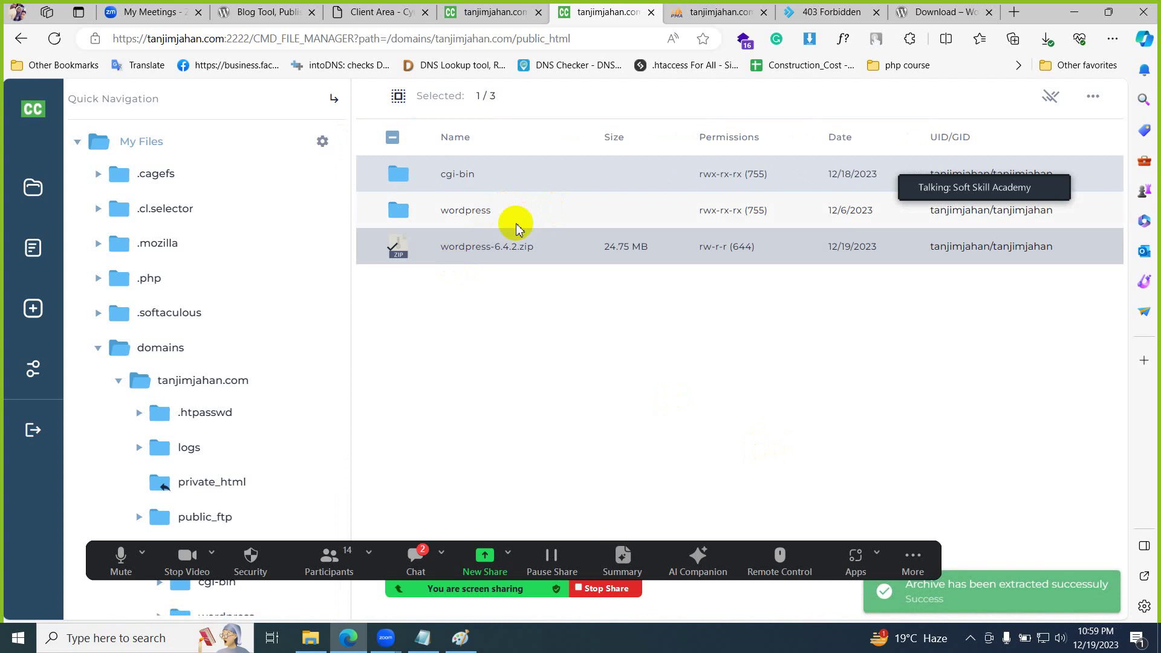
click(852, 13)
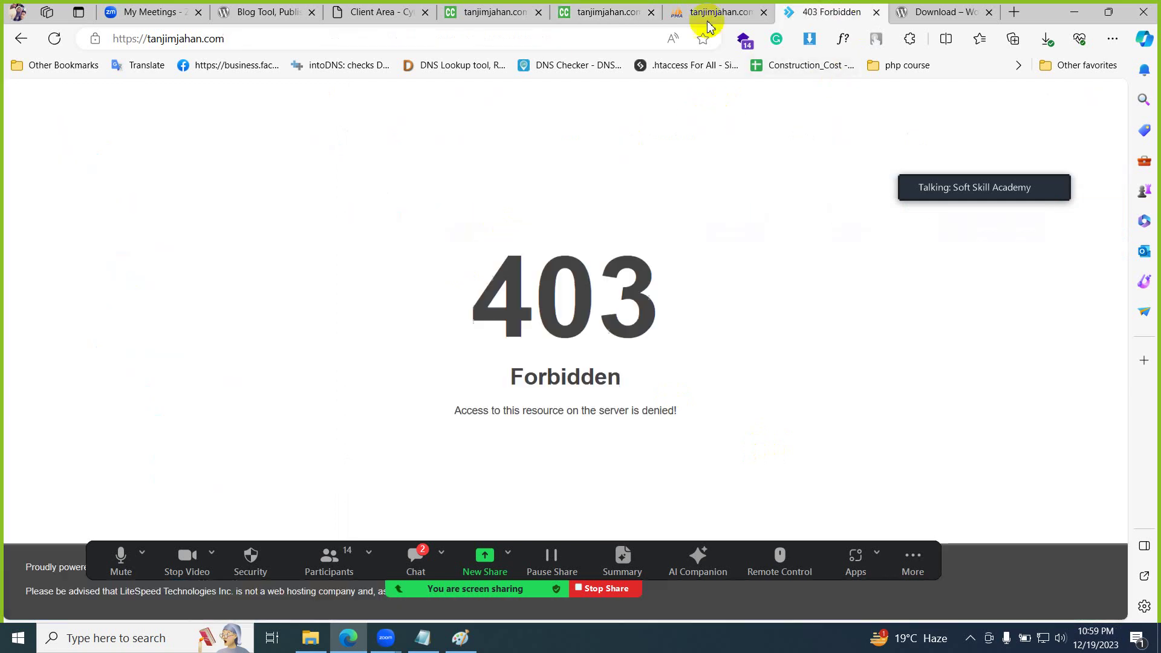
- Reload tanjimjahan.com, then start and cancel renaming the extracted wordpress folder
click(468, 45)
key(Return)
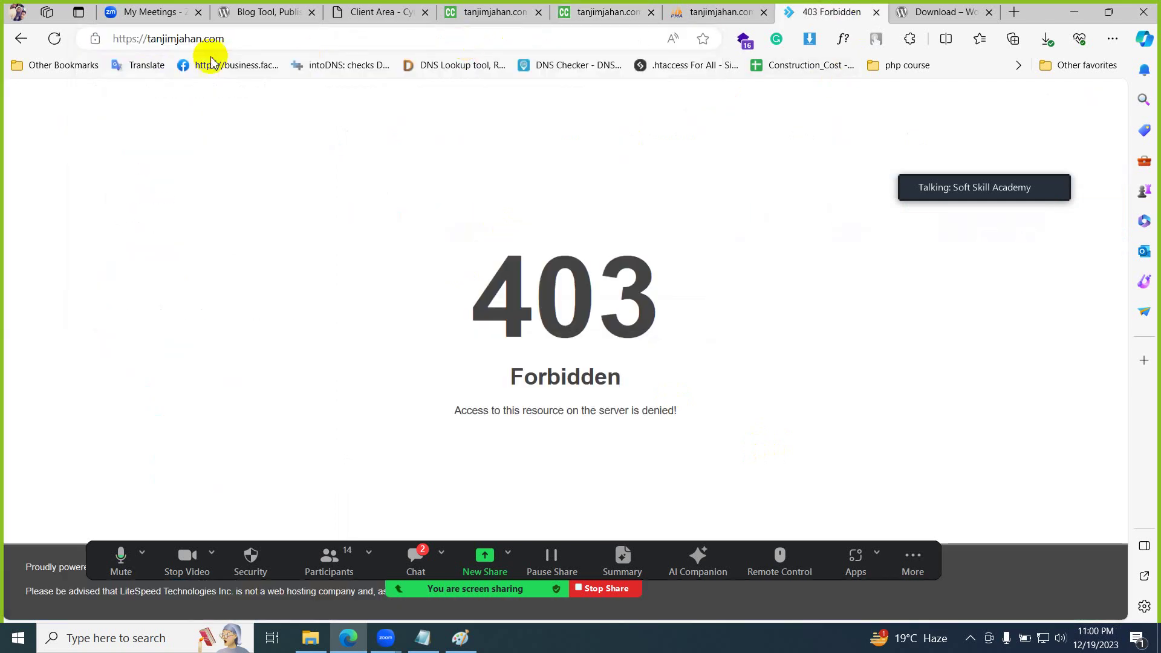
click(690, 12)
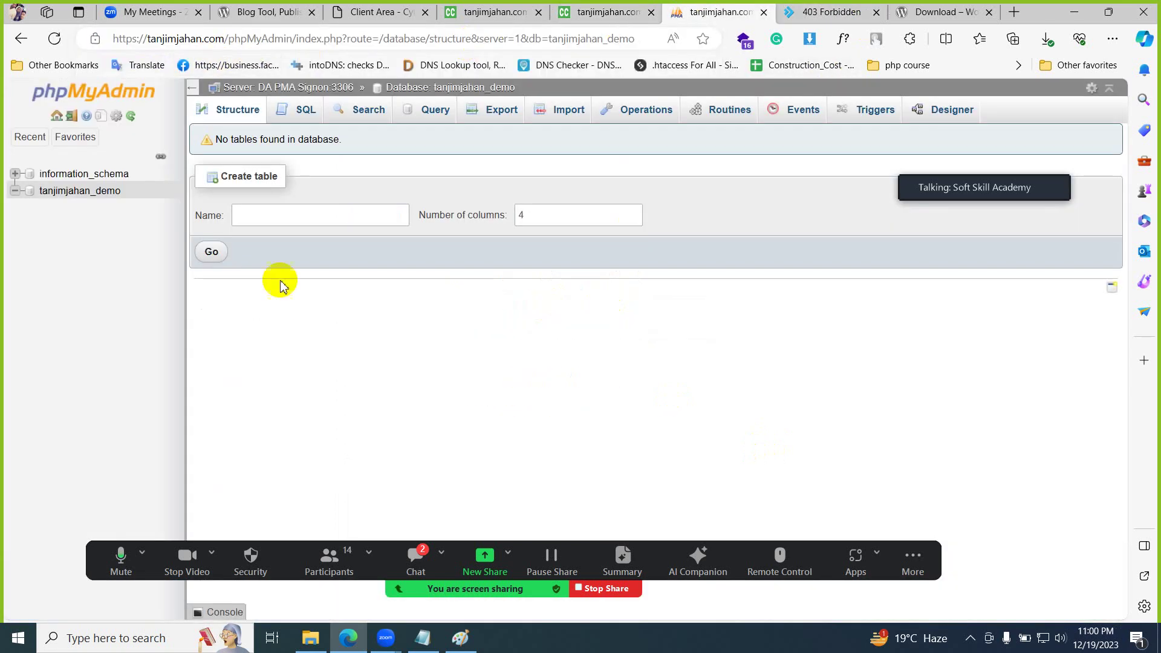
click(580, 11)
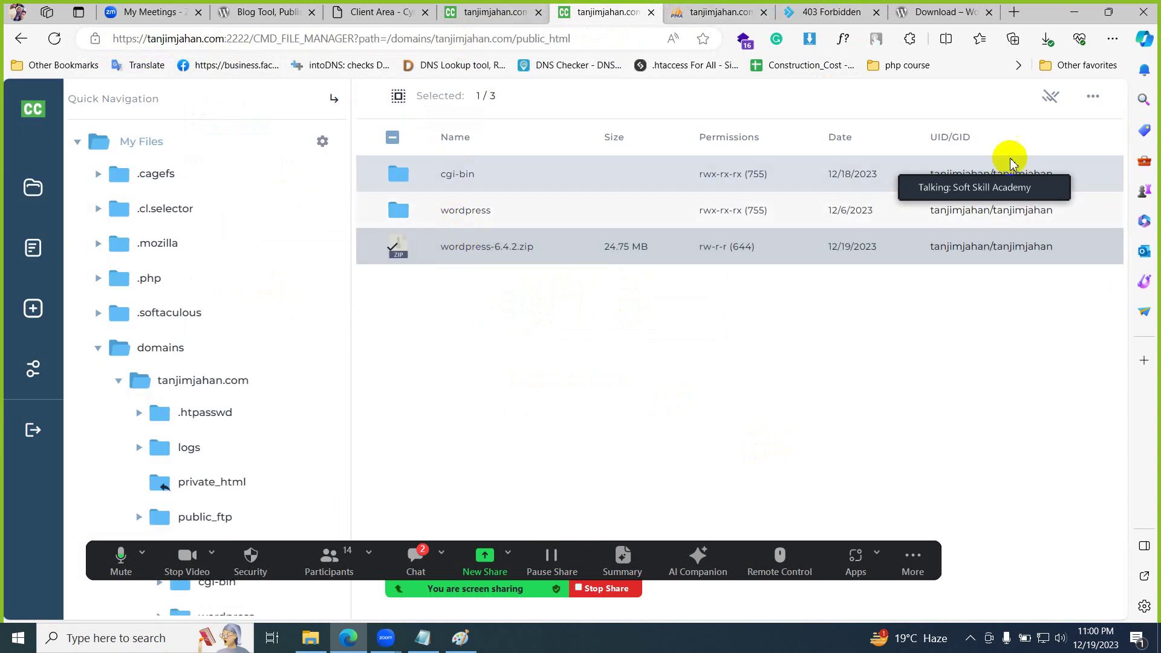
click(1050, 96)
right_click(468, 212)
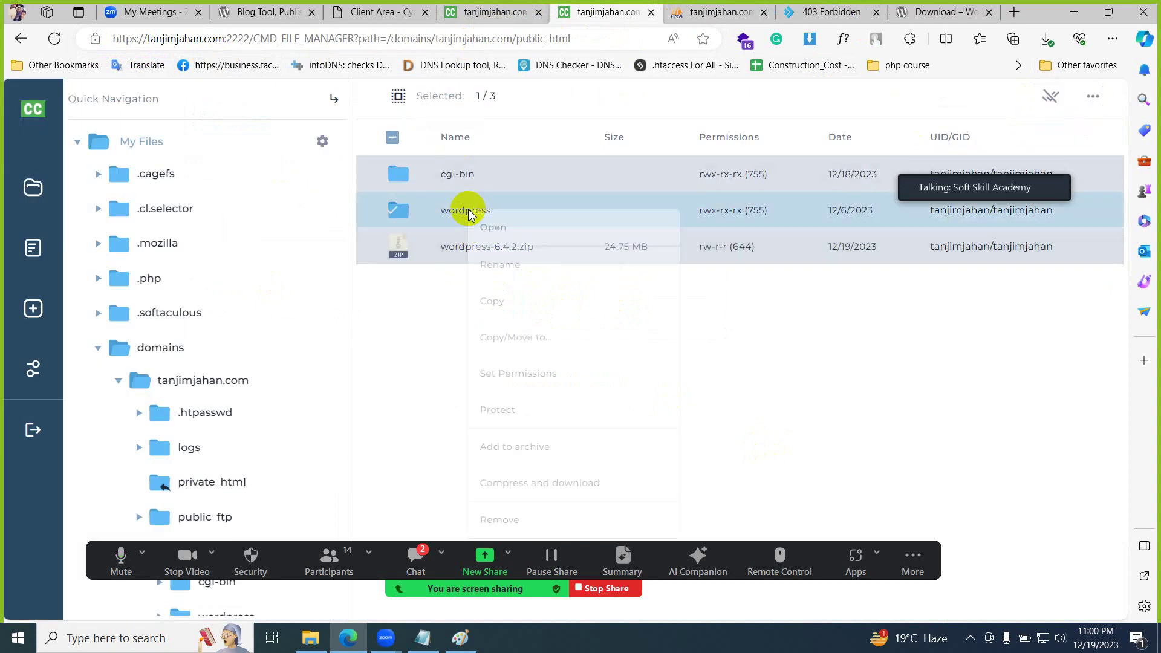
click(512, 265)
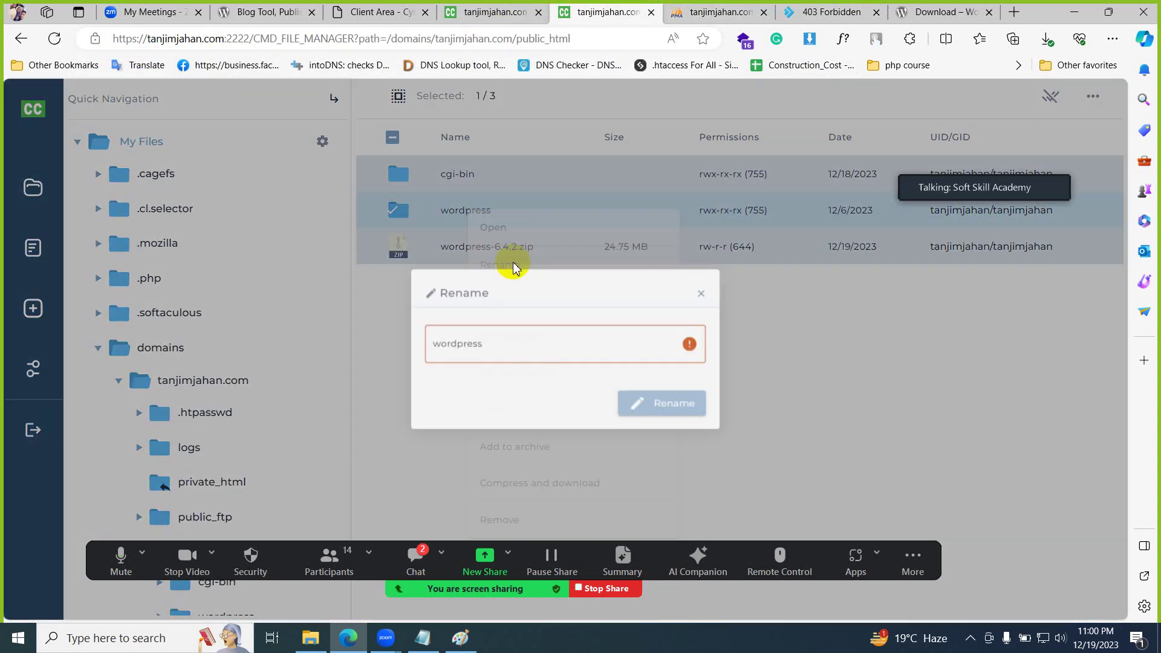
click(715, 288)
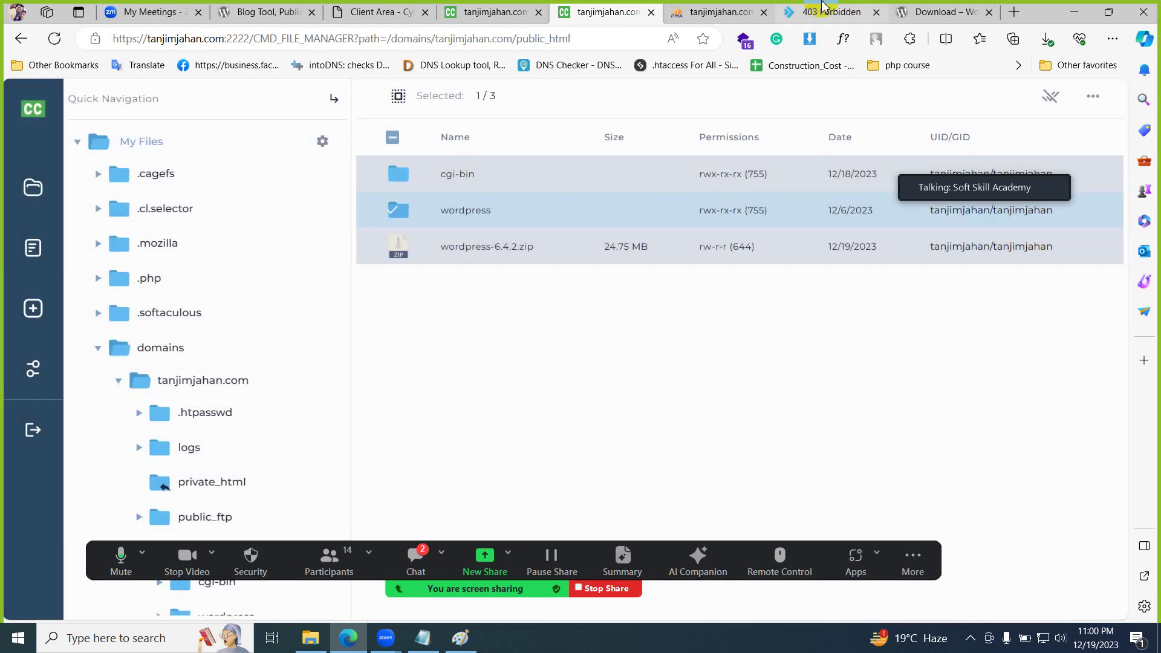
- Load tanjimjahan.com/wordpress to reach the WordPress setup language page
click(825, 12)
click(339, 38)
key(End)
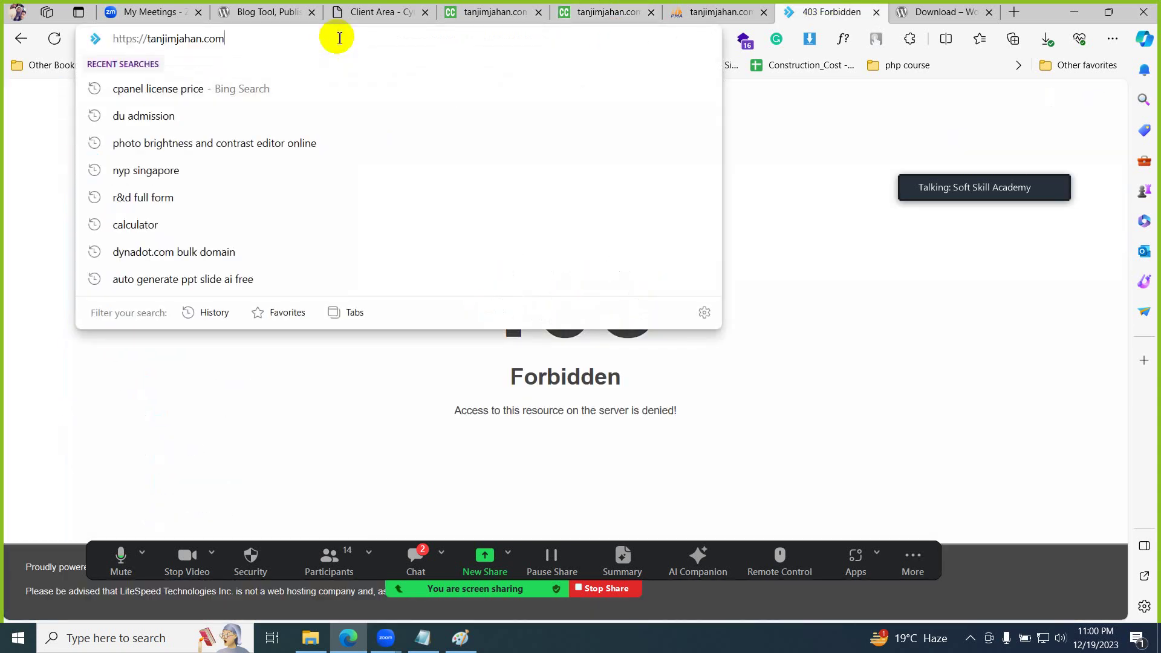
text(/wordpress)
key(Return)
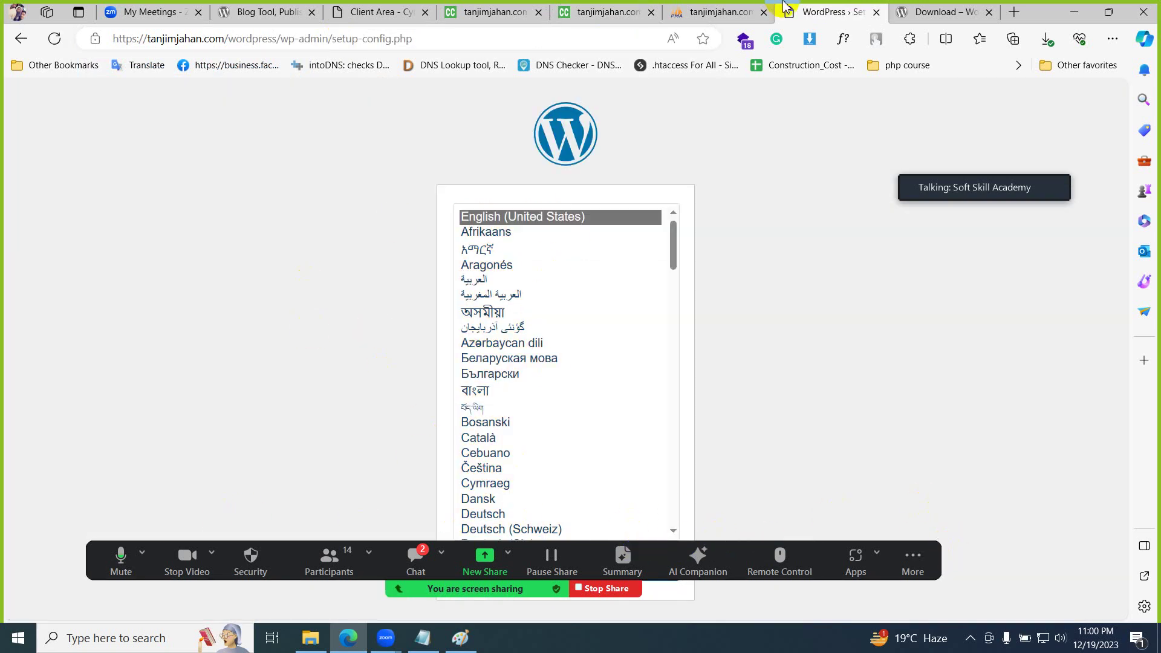
click(599, 12)
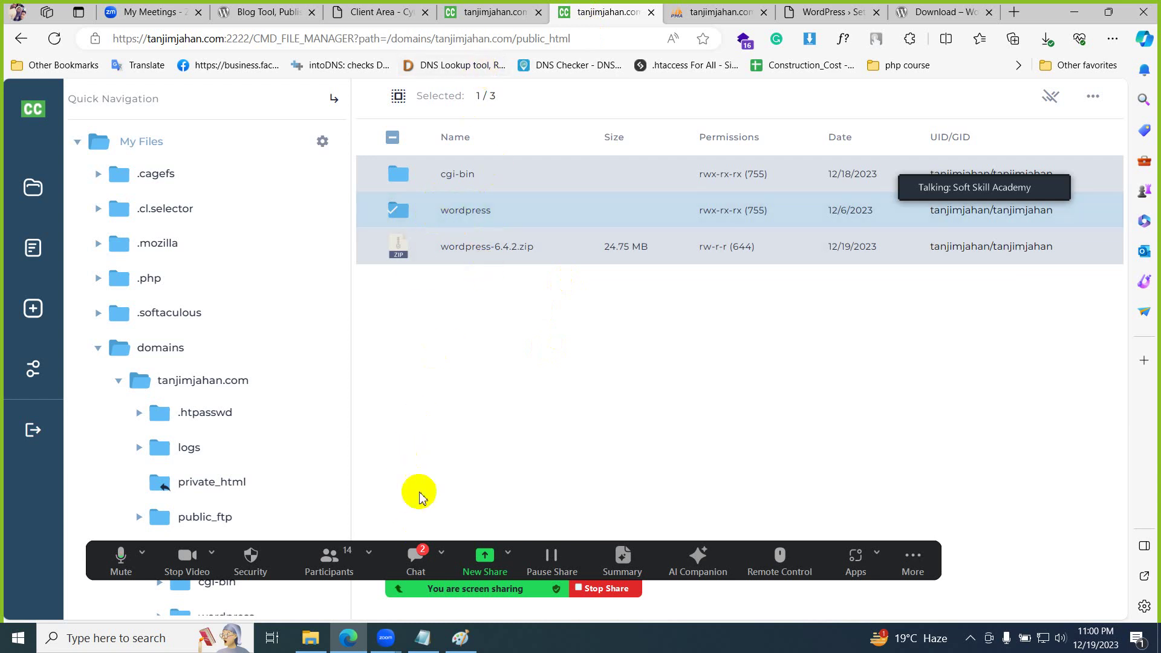
- Move all 19 items from the wordpress folder into public_html/
click(1051, 96)
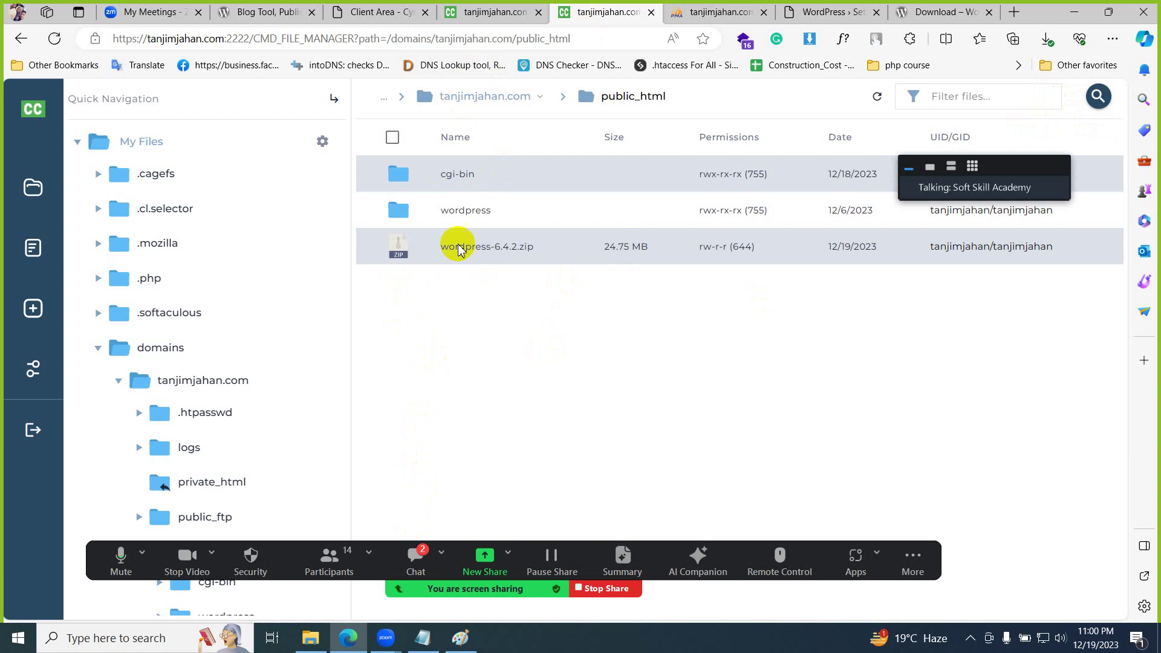
double_click(536, 215)
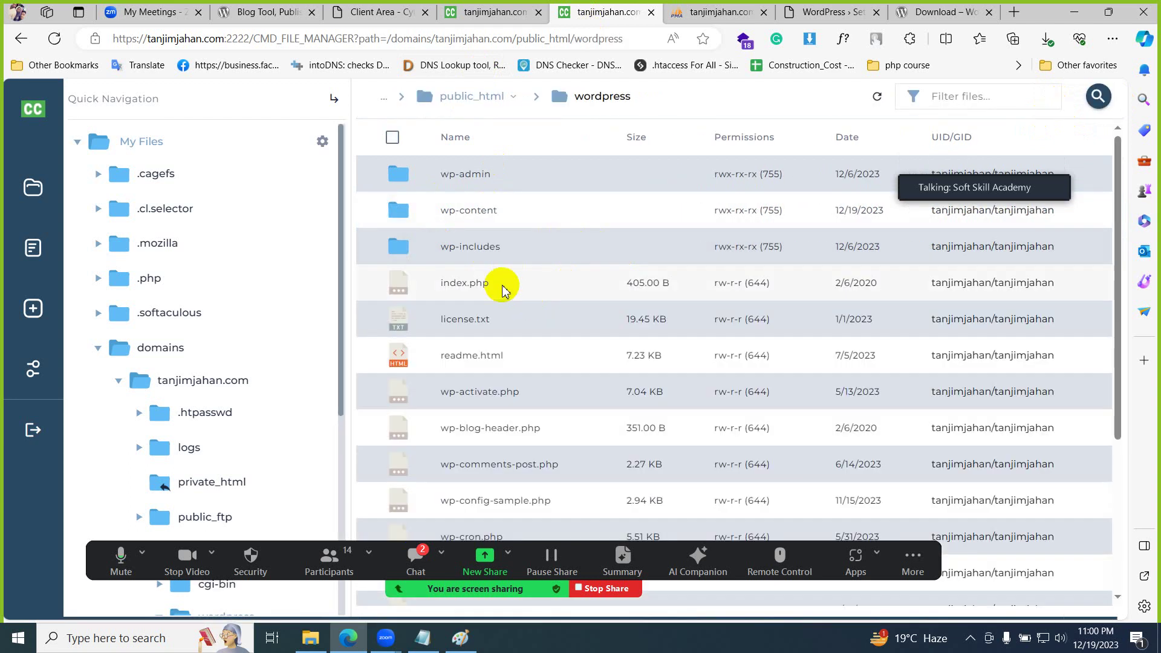
click(392, 139)
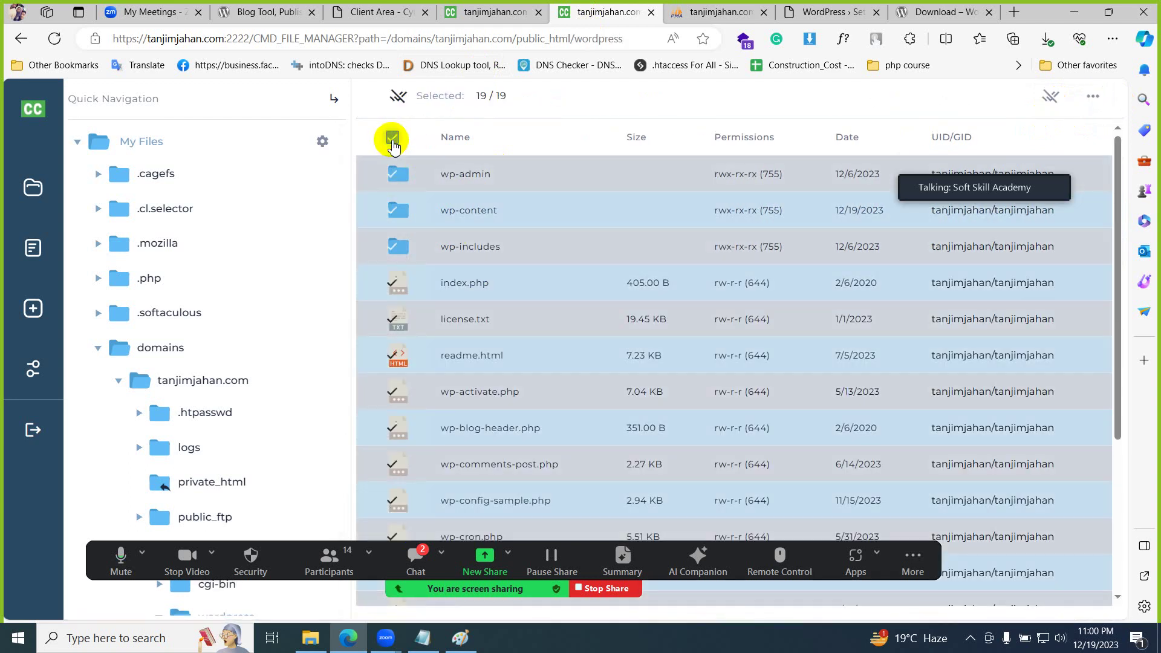
click(391, 137)
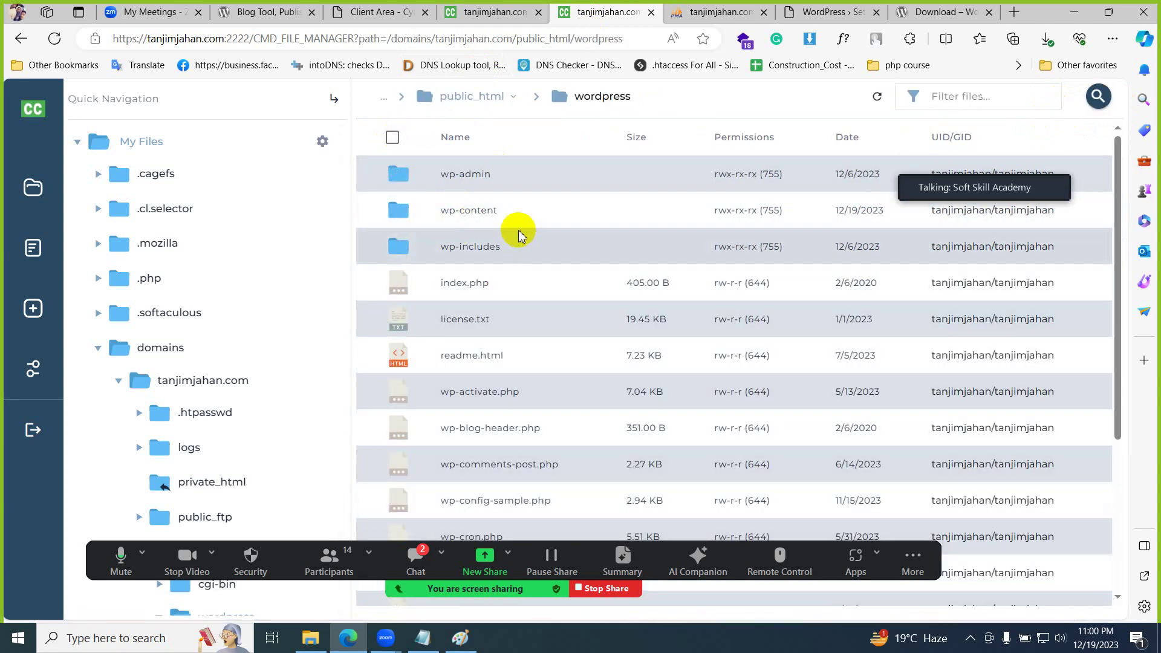
click(393, 140)
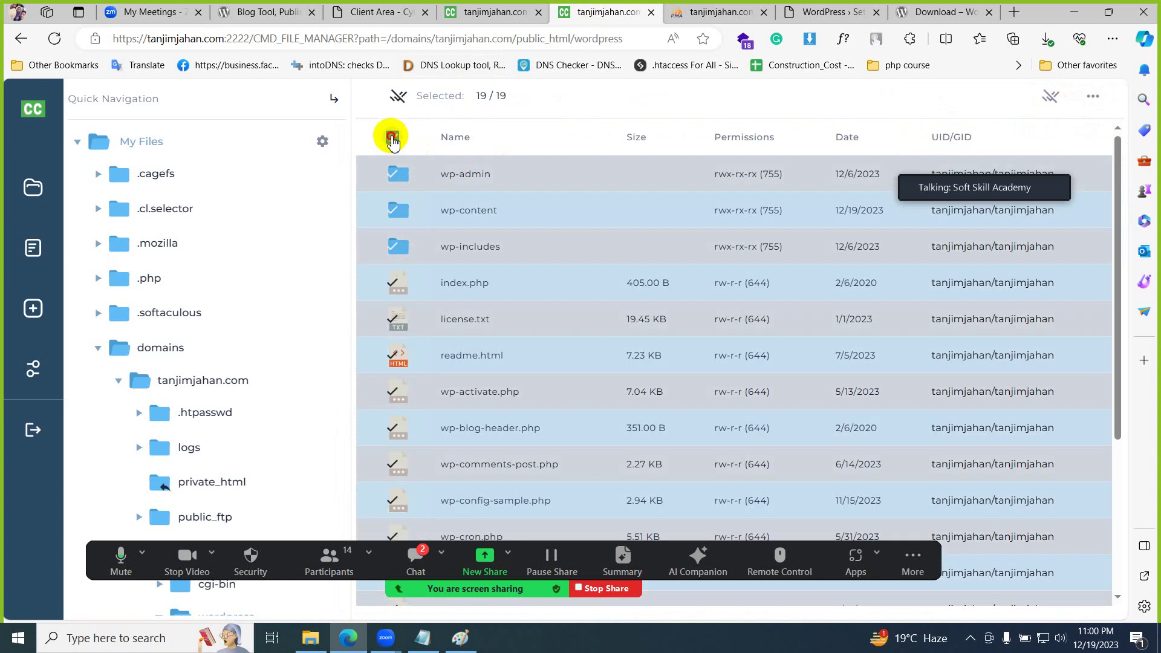
click(392, 139)
click(392, 140)
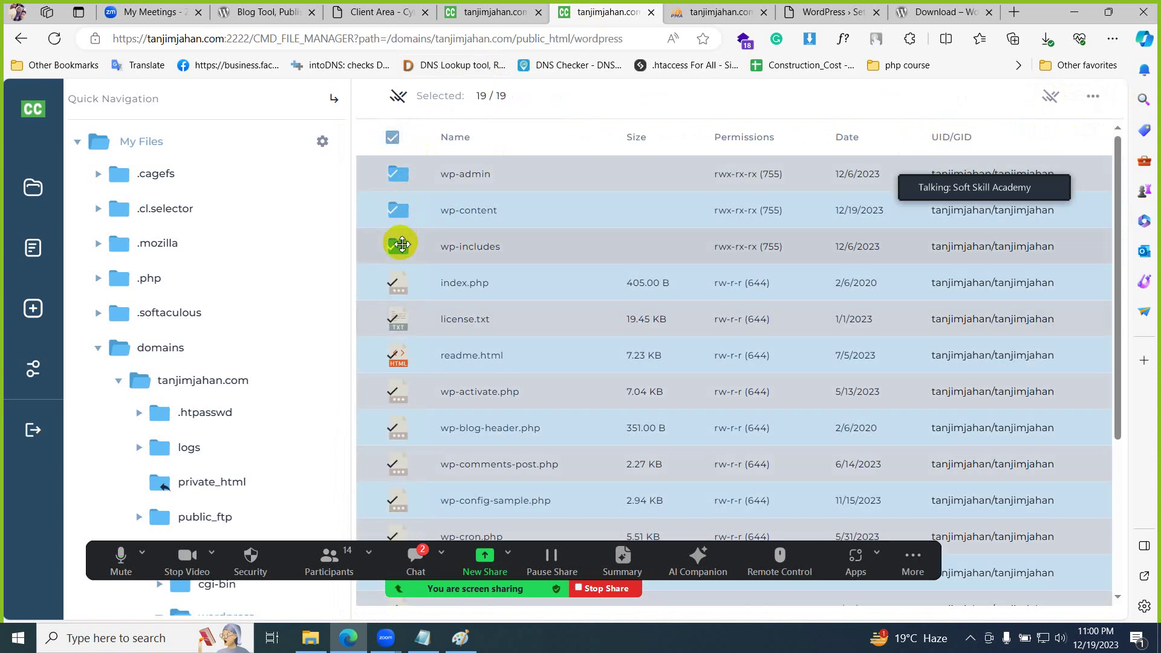
right_click(432, 247)
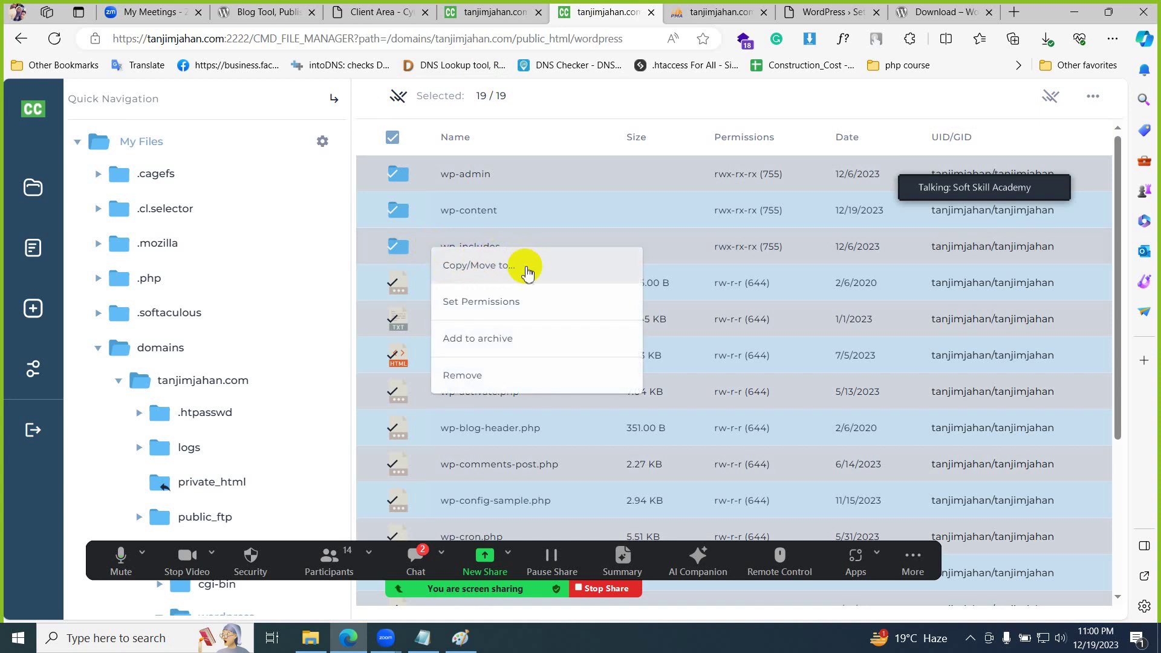
click(396, 97)
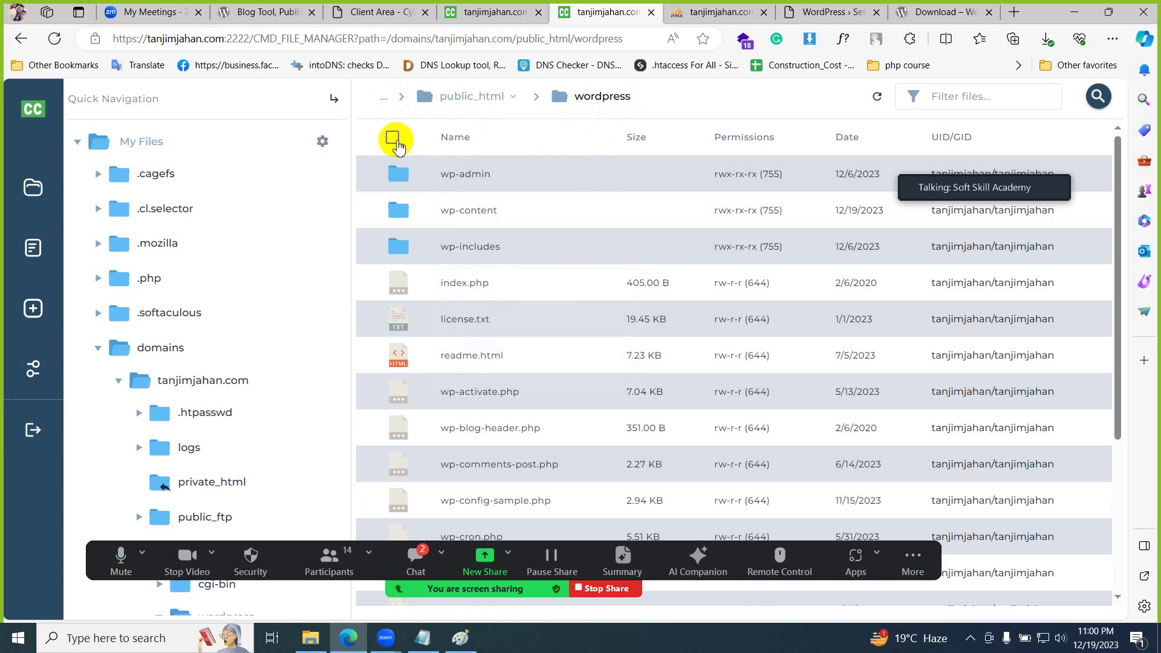
click(392, 138)
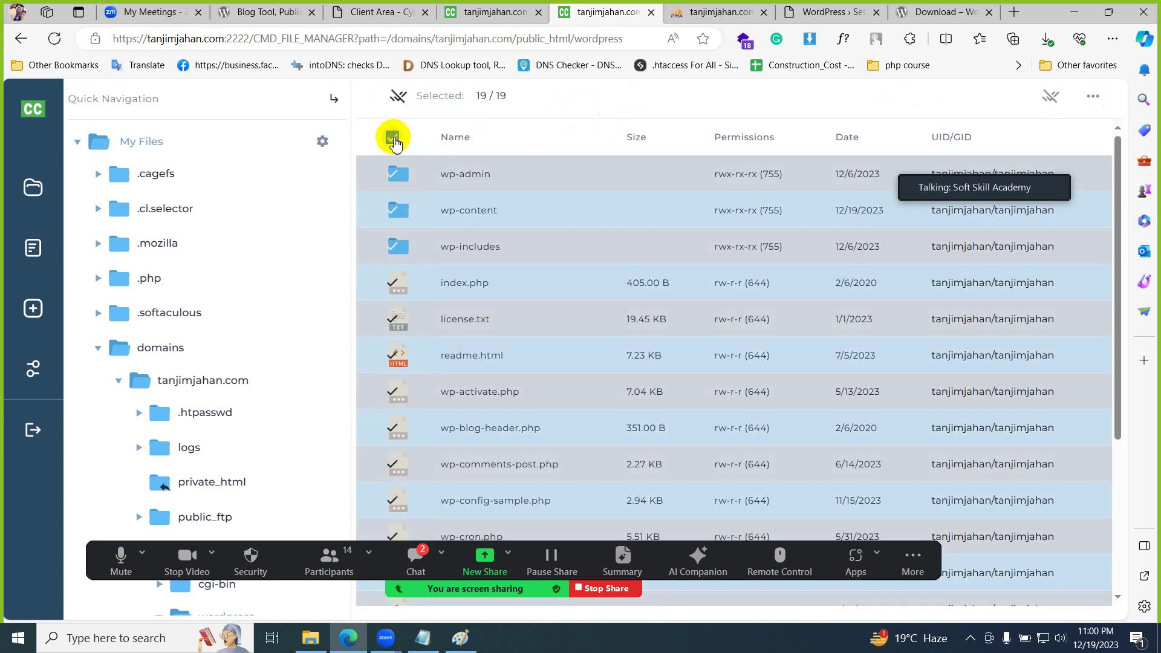
right_click(457, 257)
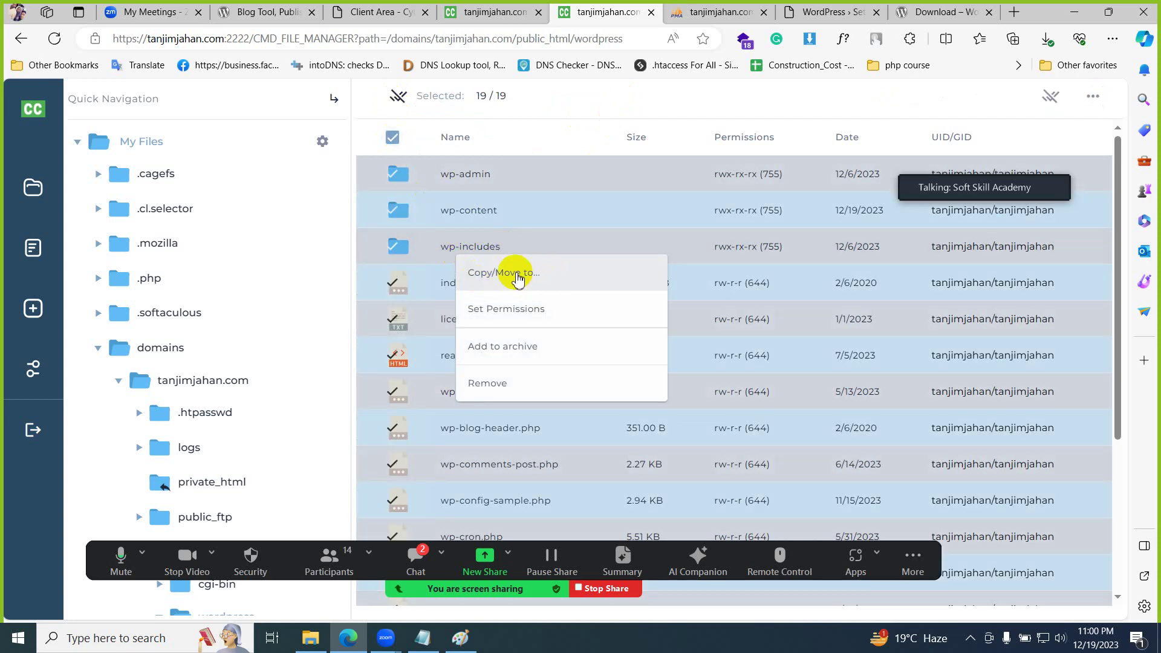
click(517, 273)
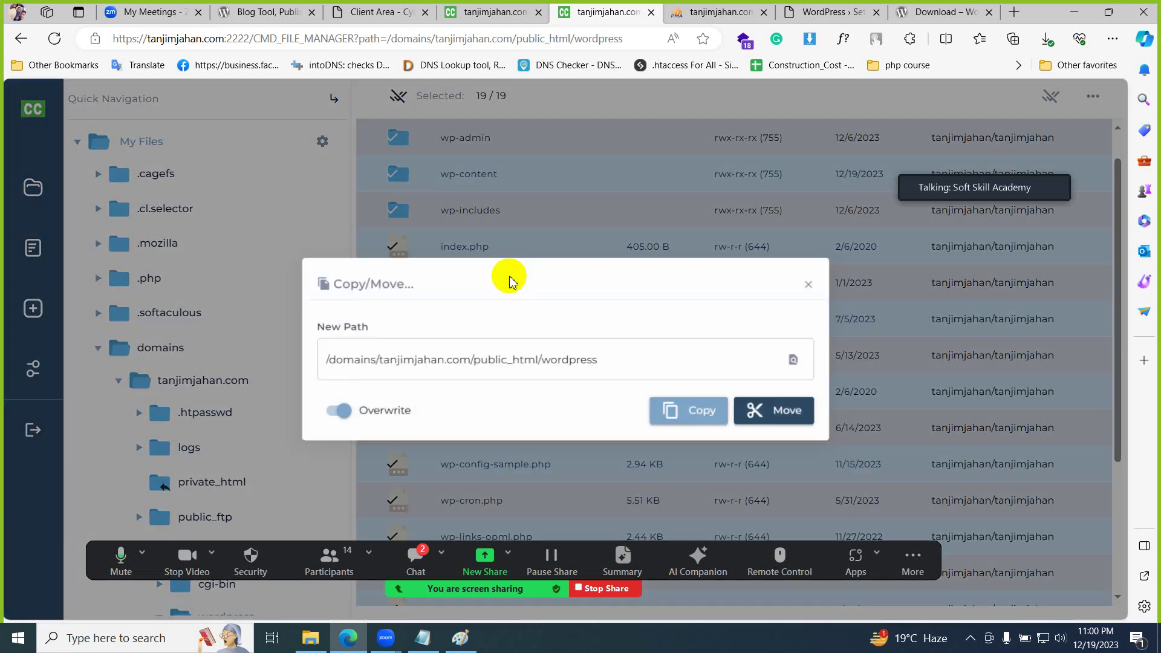
double_click(550, 360)
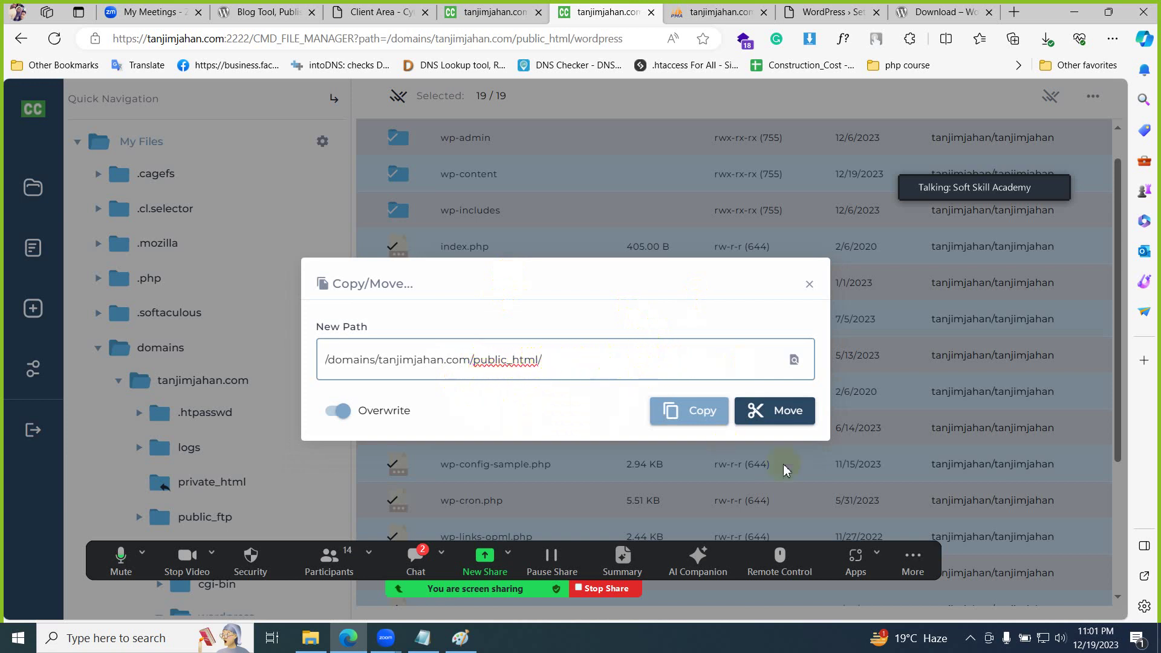
click(780, 416)
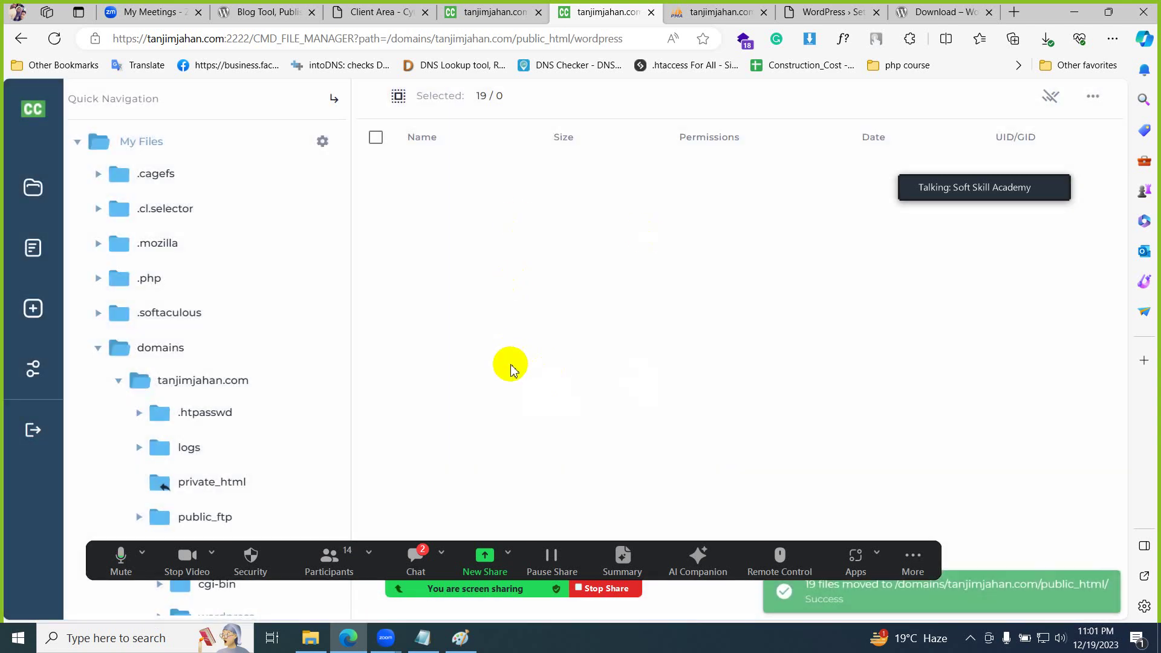
- Open public_html and confirm wp-admin, wp-content, wp-includes and index.php are there
scroll(236, 405, down, 3)
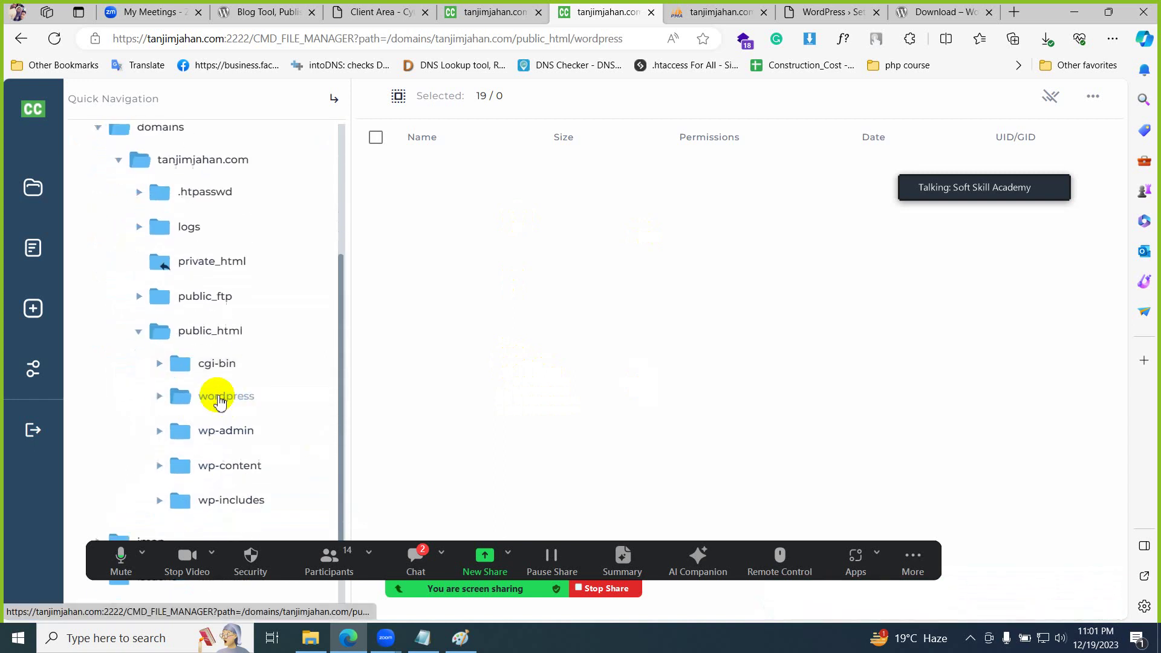
click(211, 330)
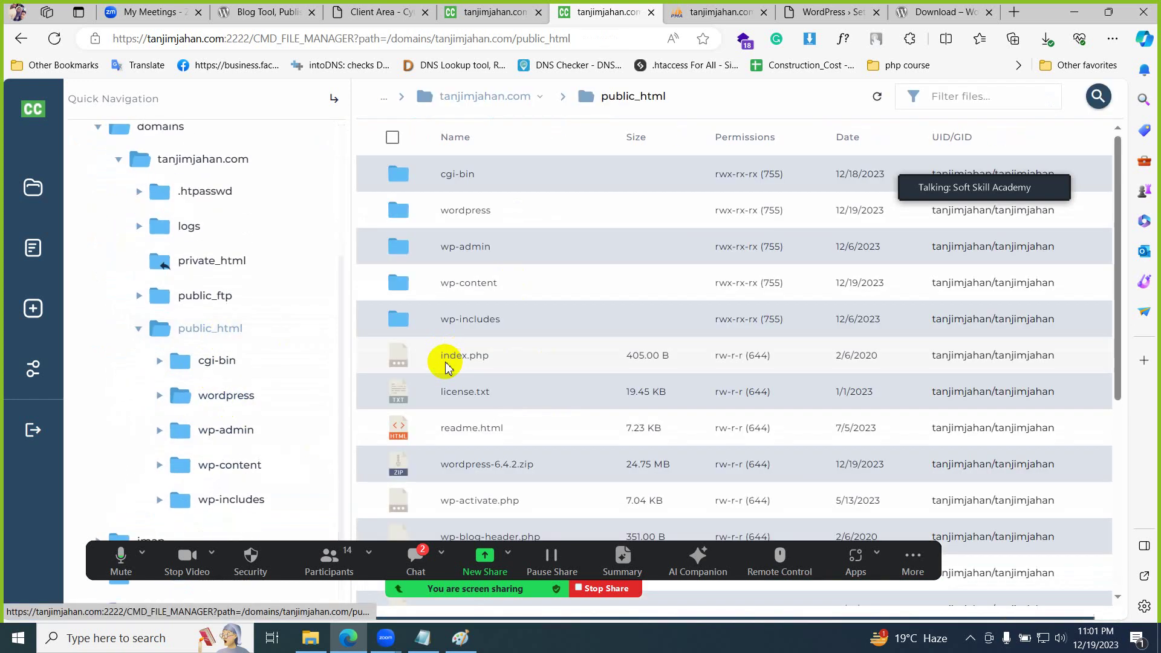
scroll(456, 272, down, 5)
scroll(458, 339, up, 5)
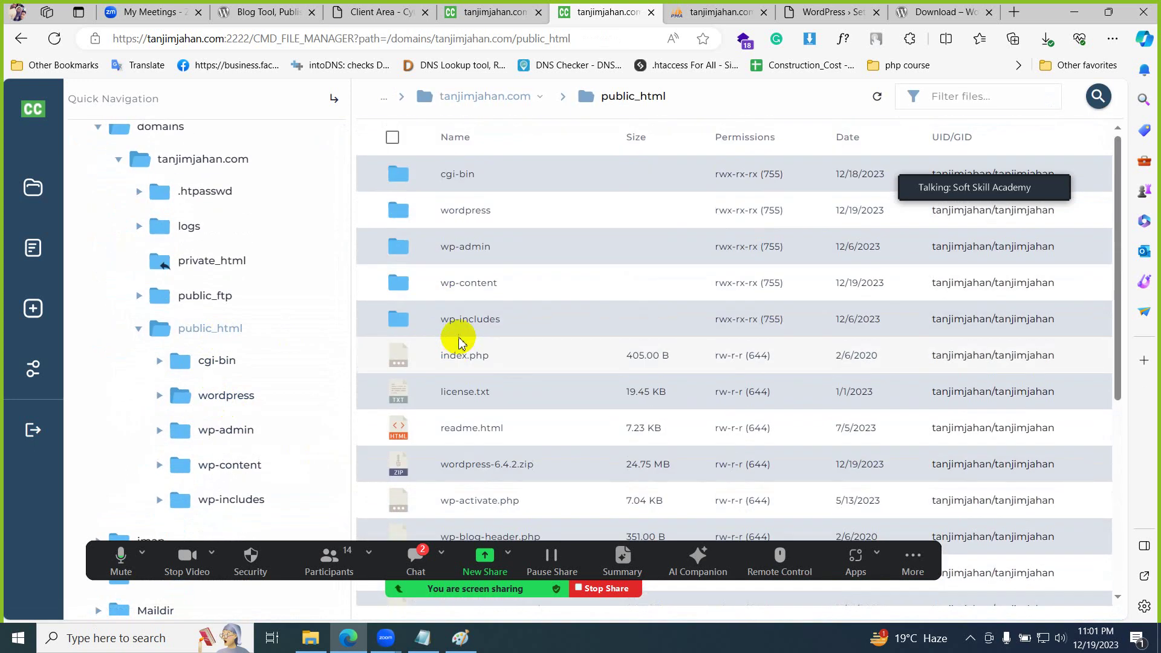
click(444, 467)
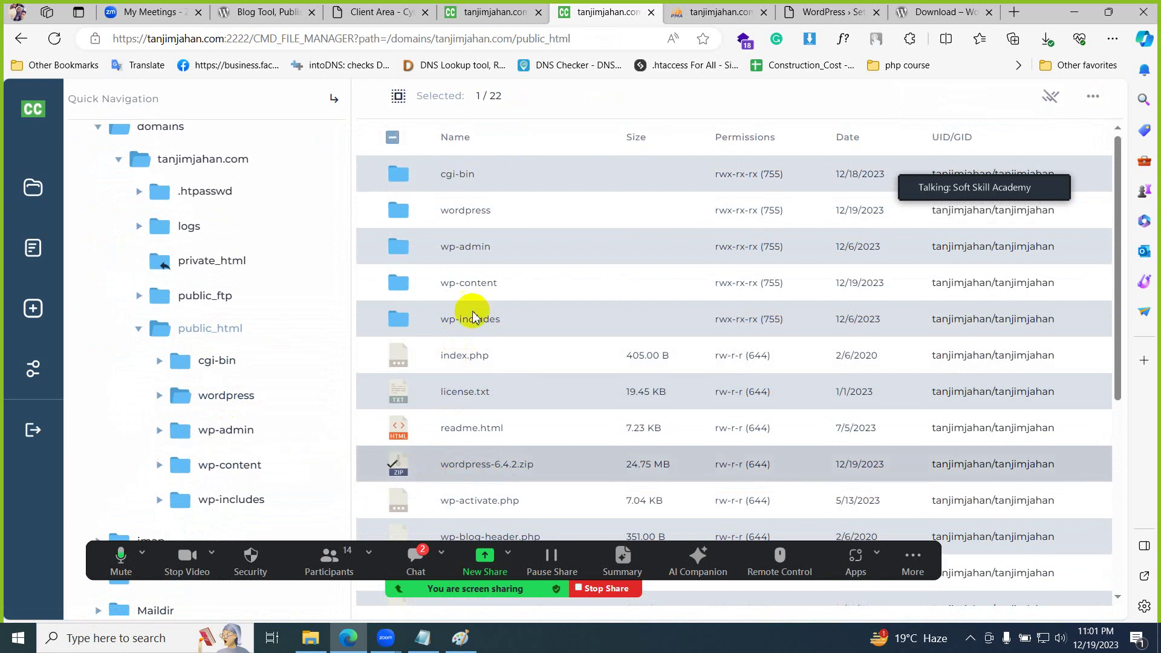
click(431, 212)
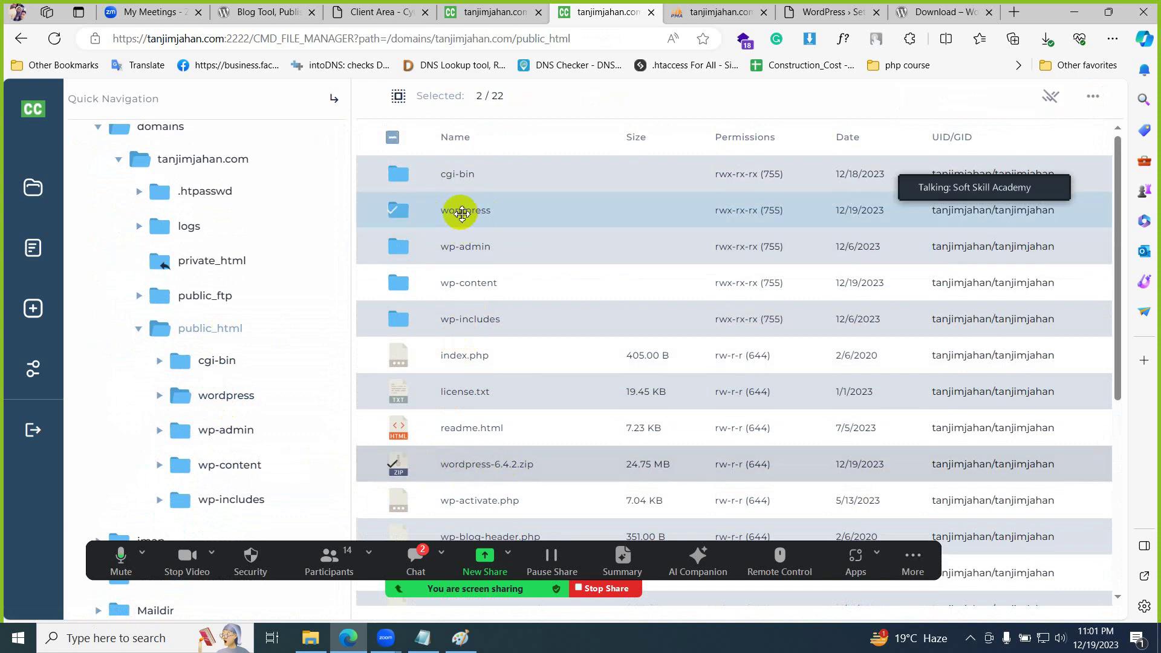
click(393, 137)
click(392, 137)
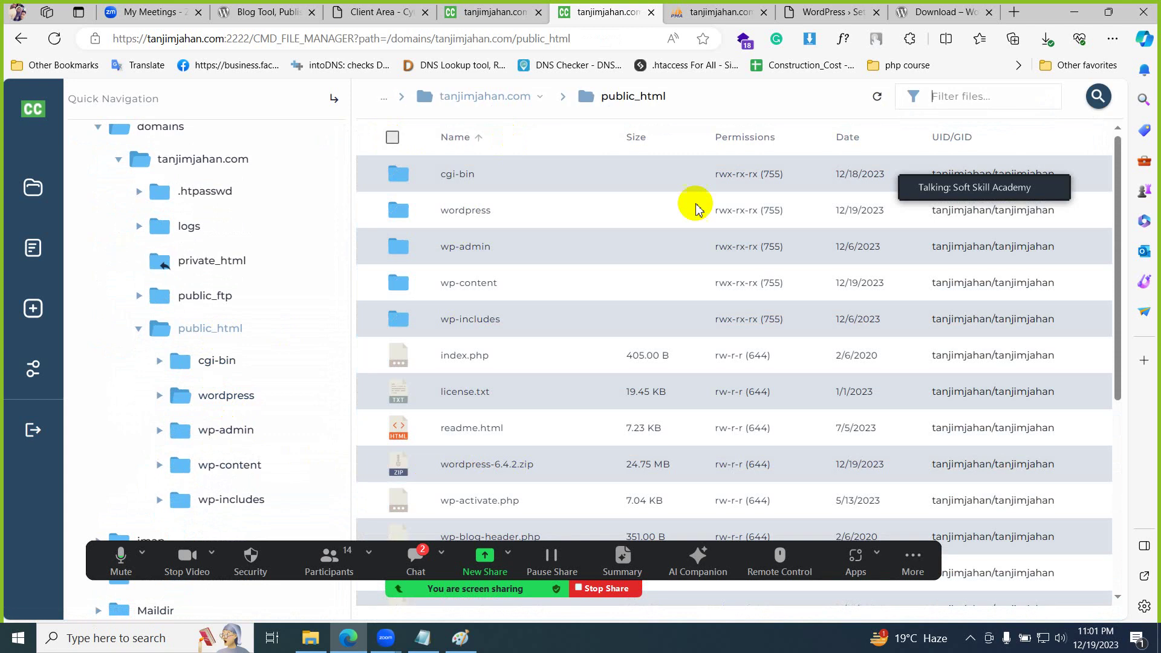
click(829, 12)
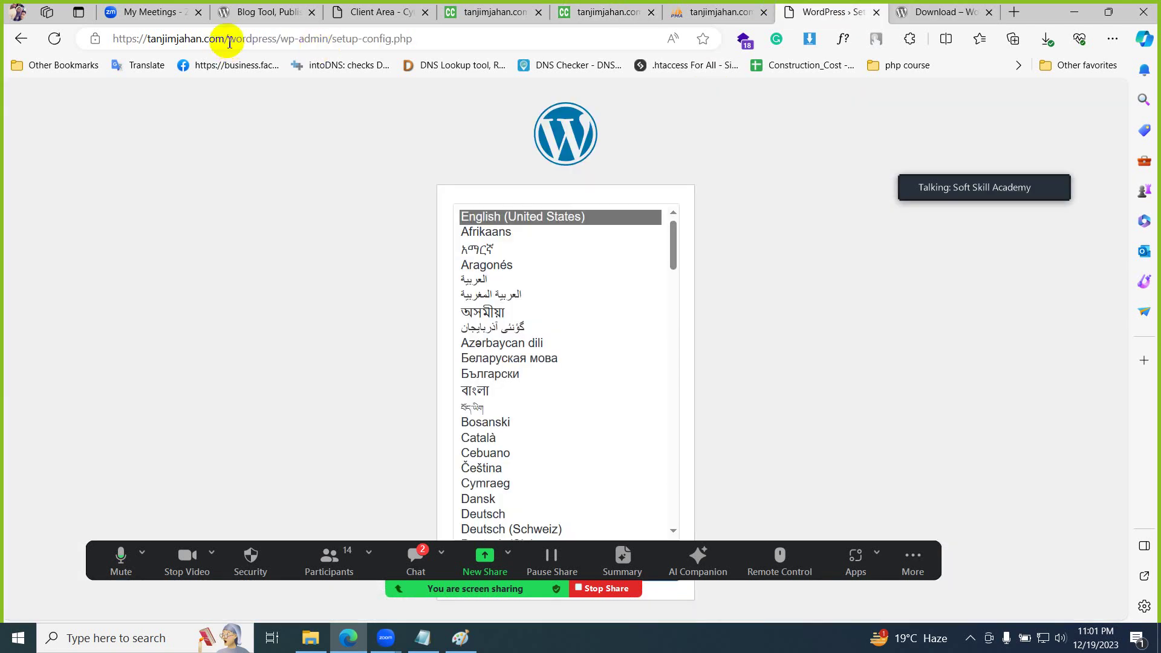
- Load the site root, choose English (United States), and continue past the welcome screen
drag(229, 43, 536, 44)
key(BackSpace)
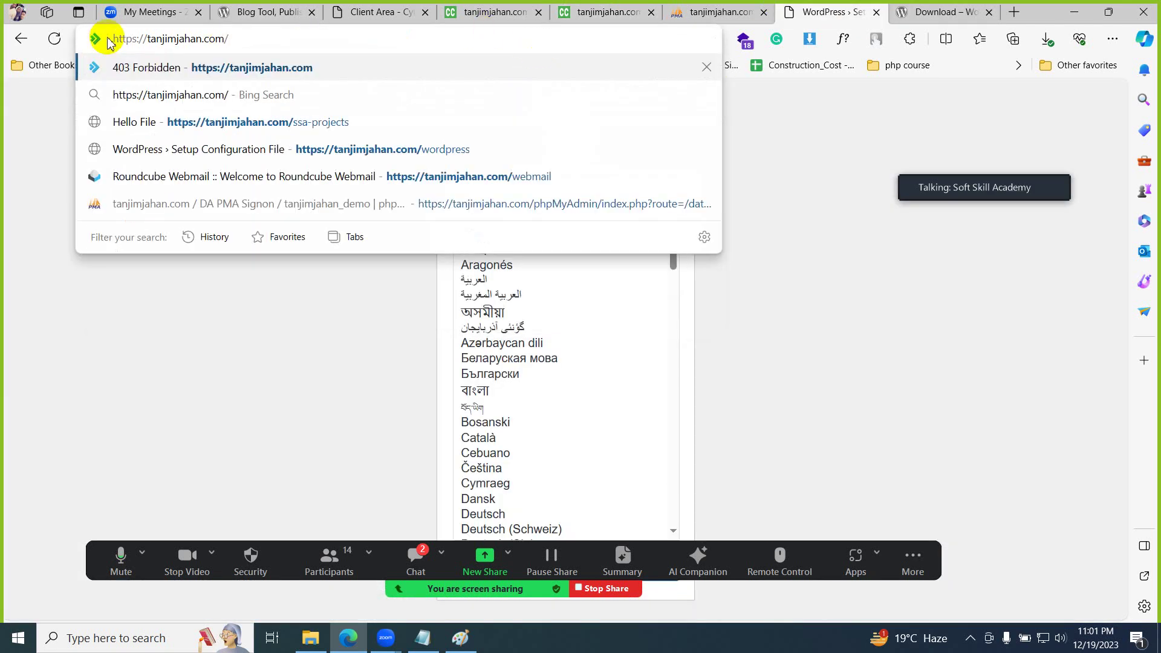
key(Return)
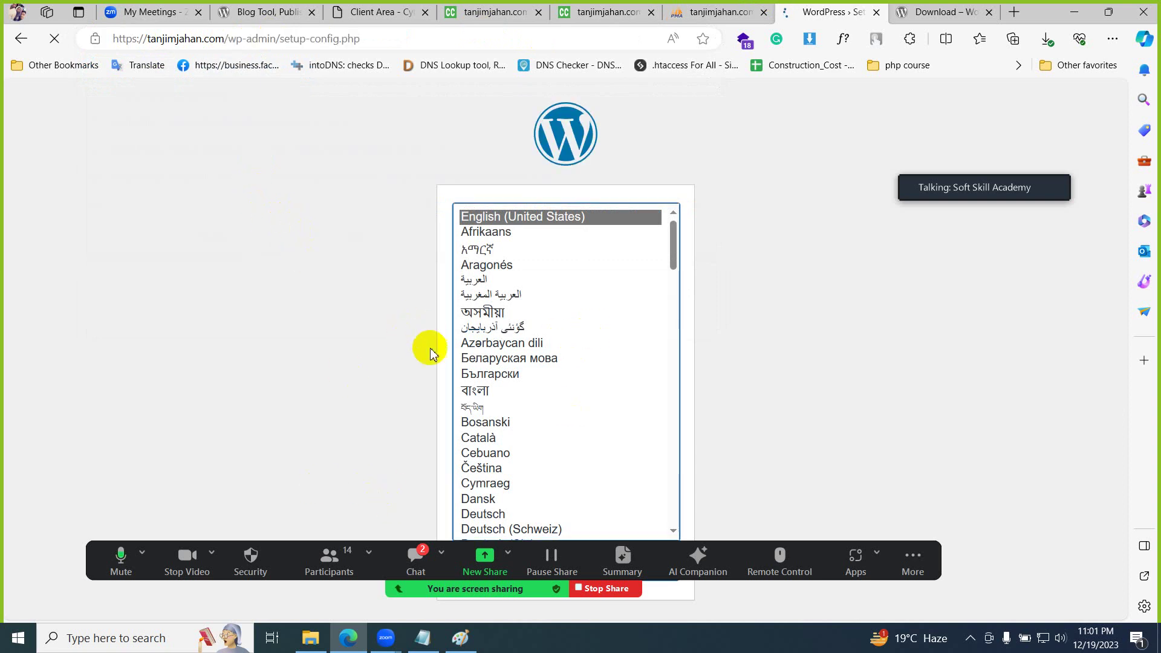
key(Down)
key(Down)
key(Down)
key(Down)
key(Down)
key(Down)
key(Down)
key(Down)
key(Down)
key(Down)
key(Down)
key(Down)
key(Down)
key(Down)
key(Down)
key(Down)
key(Down)
key(Down)
key(Down)
key(Down)
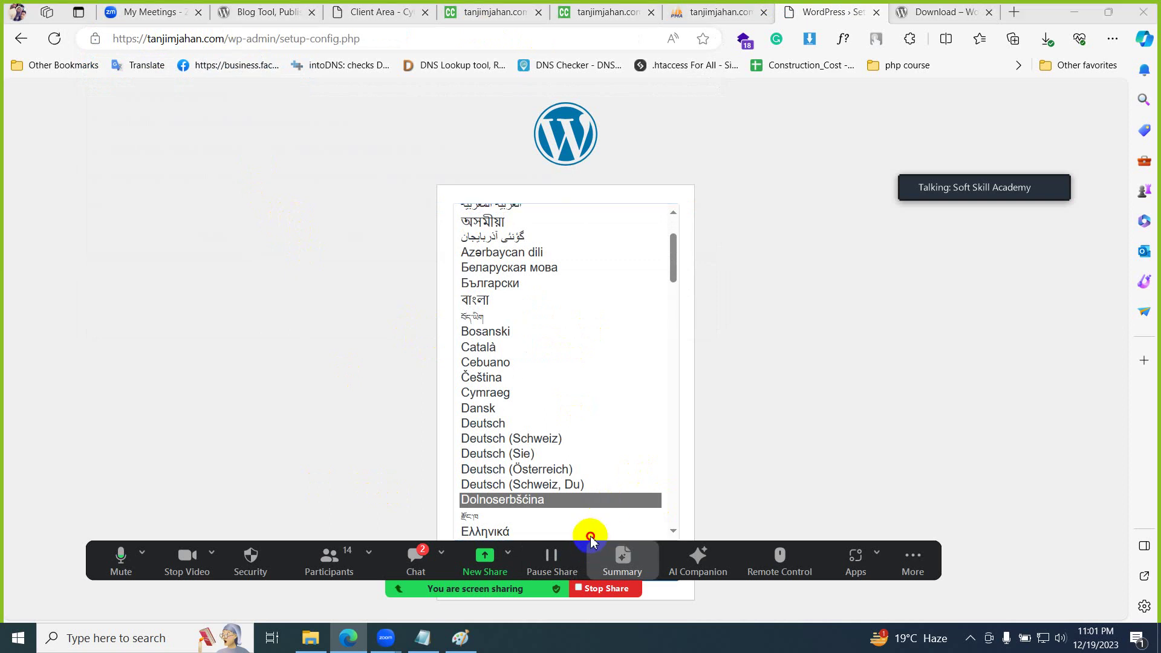
drag(591, 548, 691, 95)
scroll(552, 433, up, 3)
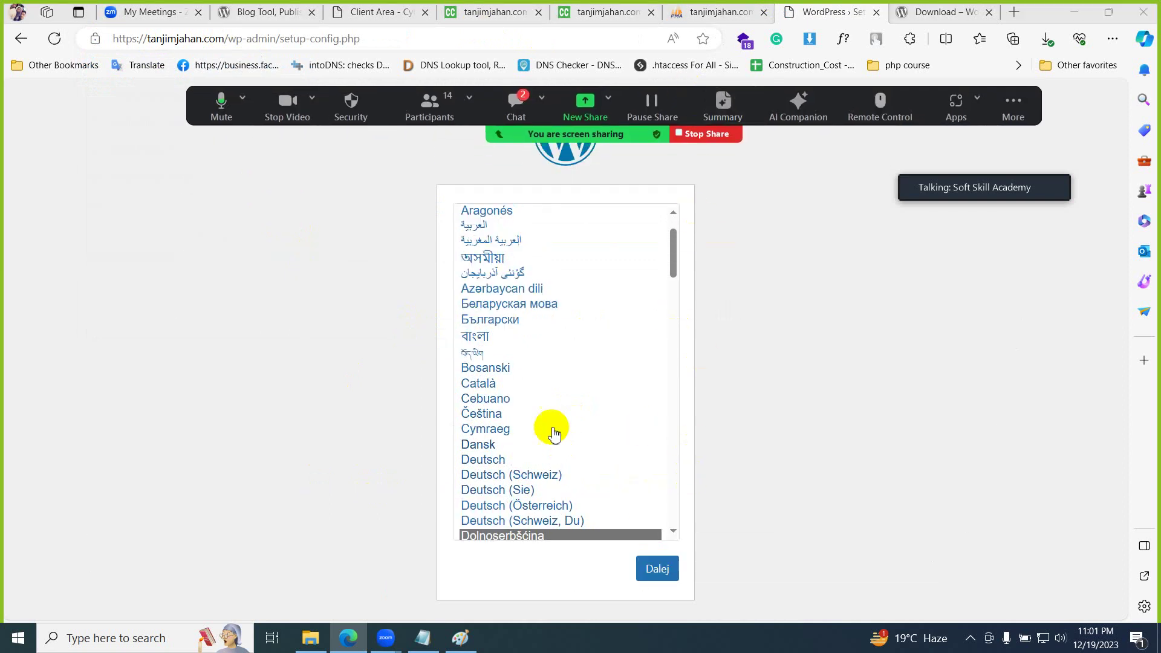
click(574, 220)
click(647, 572)
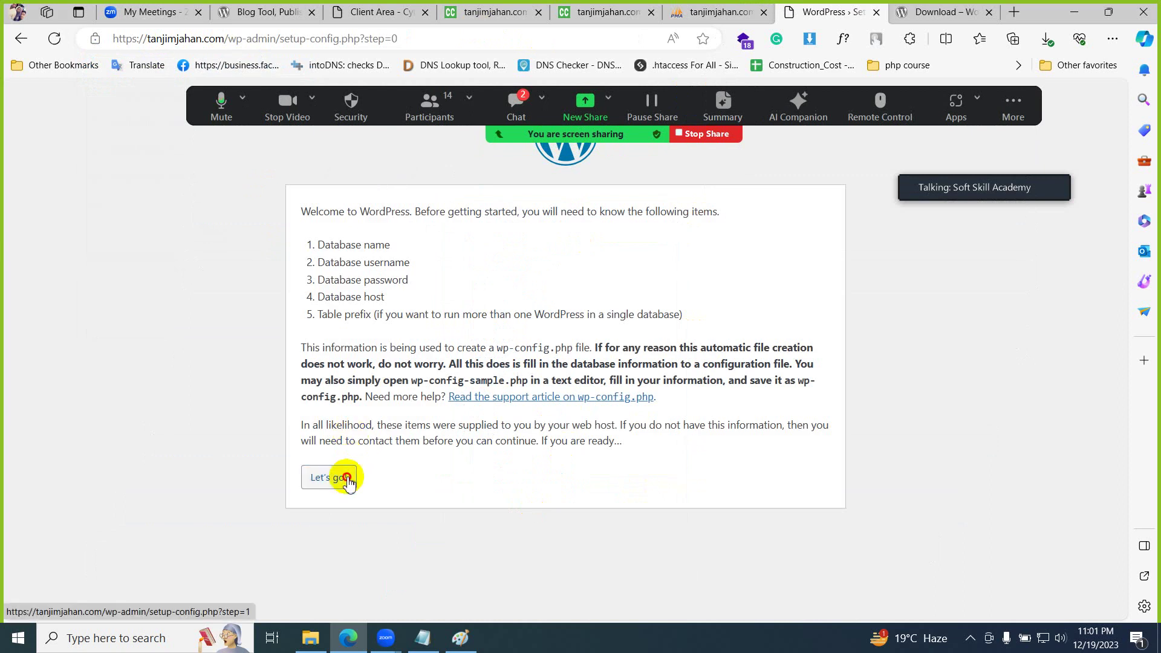
click(348, 479)
- Paste tanjimjahan_demo from the notes as the database name and username
click(422, 637)
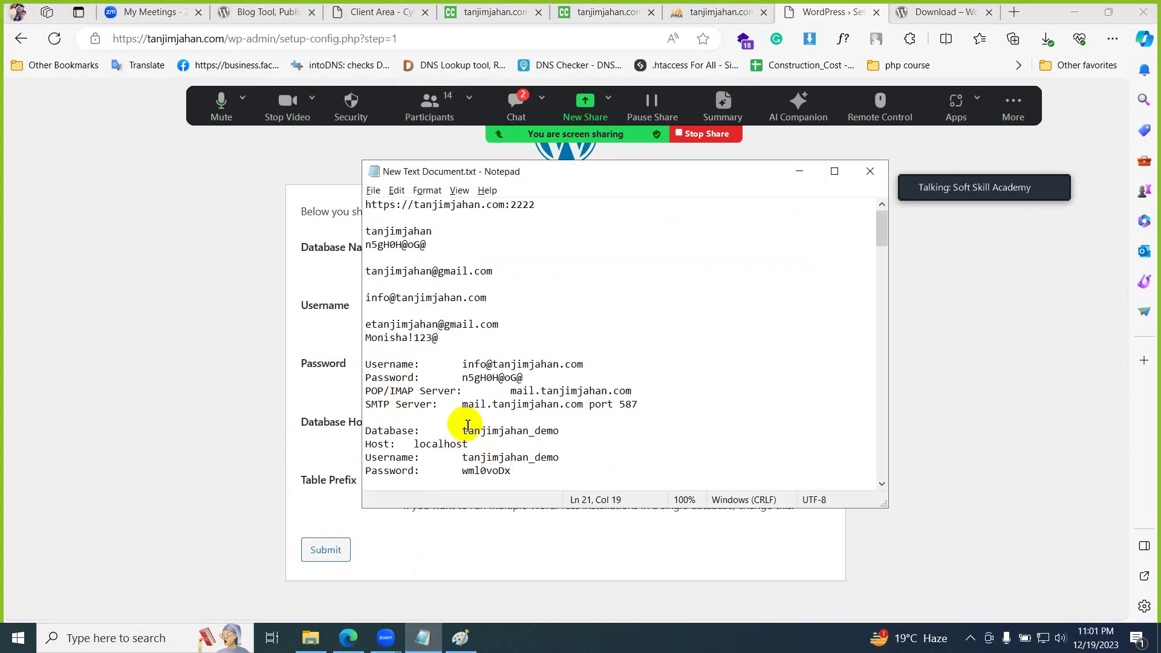
drag(464, 429, 617, 433)
key(ctrl+c)
key(alt+Tab)
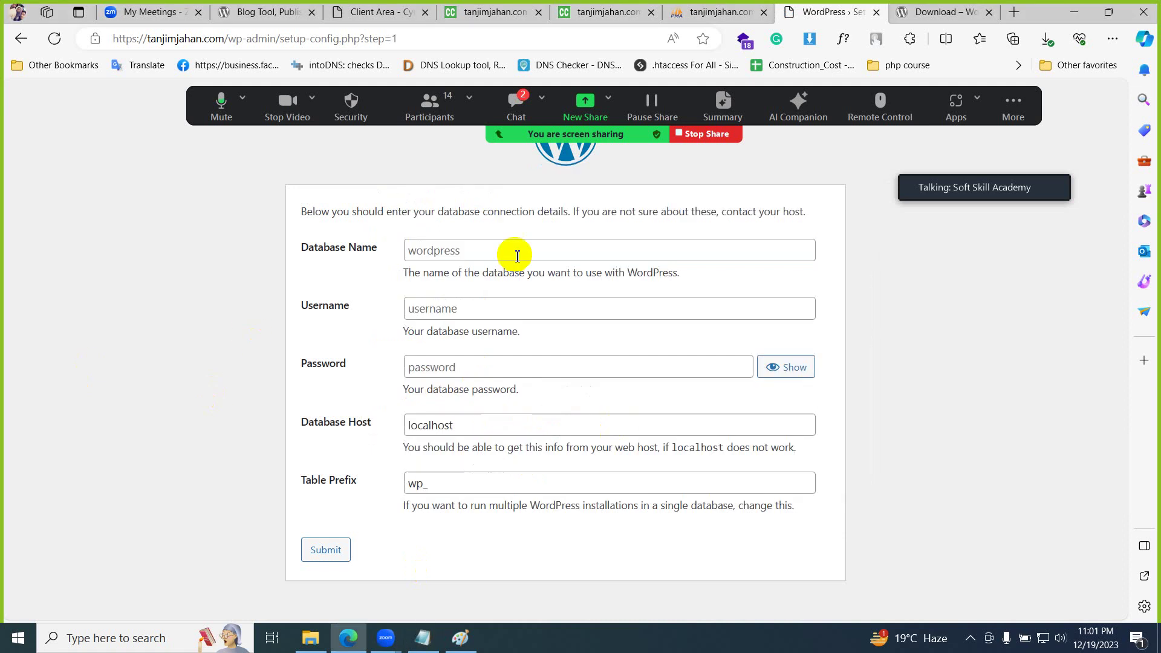
click(526, 244)
key(ctrl+v)
click(456, 309)
key(alt+Tab)
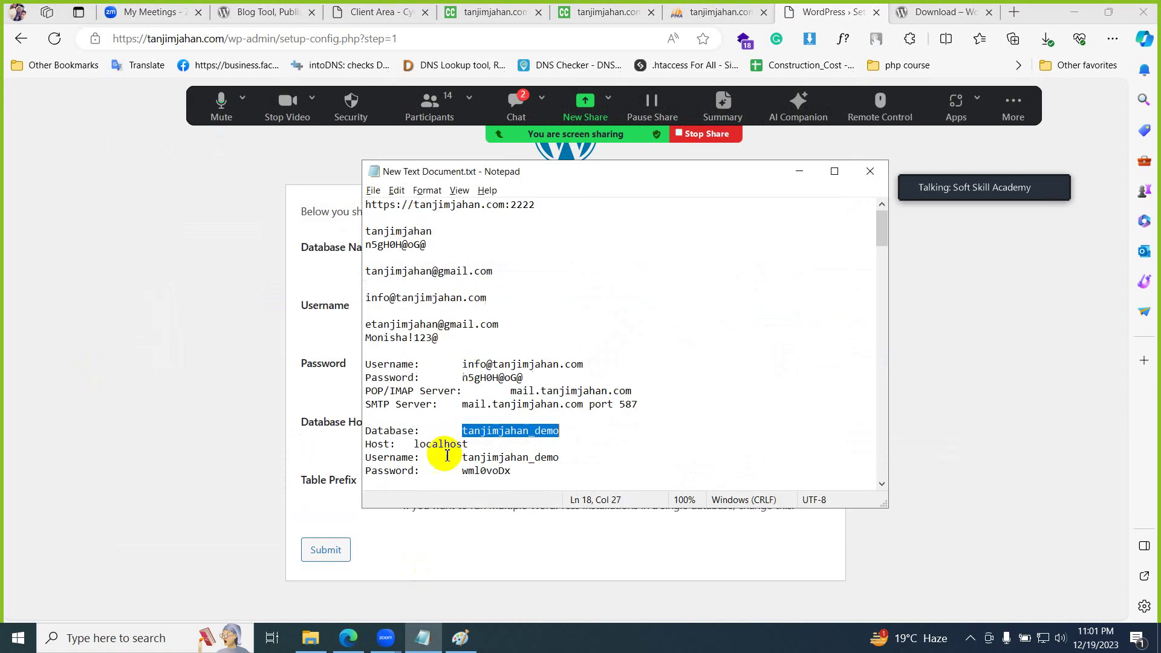
drag(463, 458, 559, 458)
key(ctrl+c)
click(133, 375)
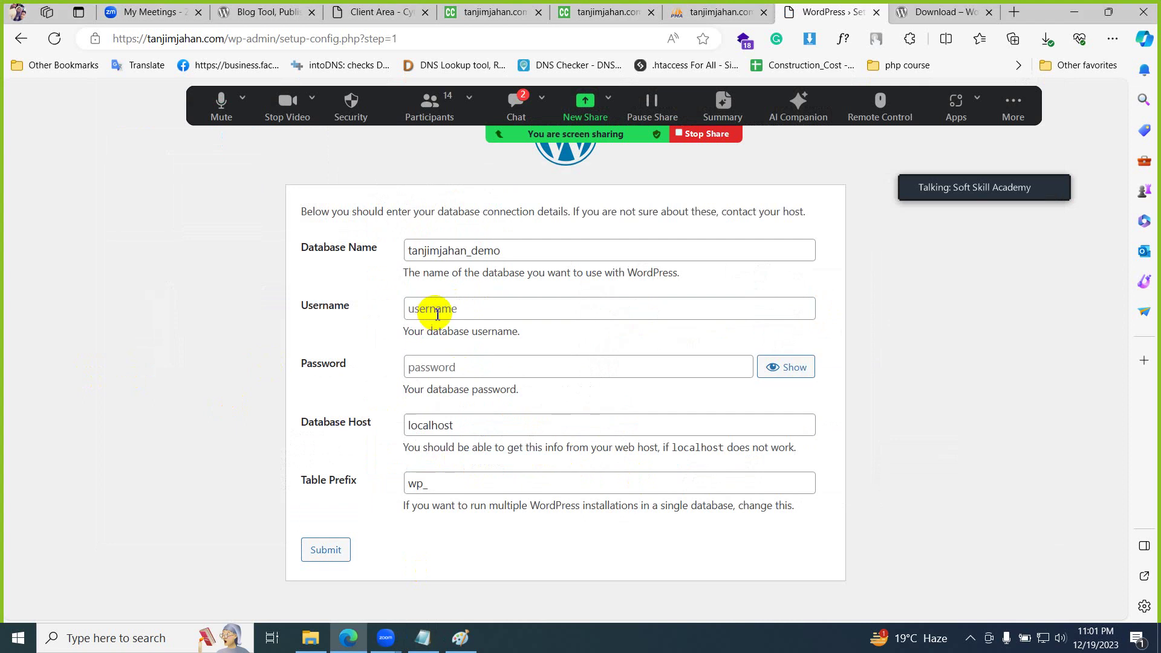
click(453, 310)
key(ctrl+v)
- Enter the database password, set table prefix nc_, submit, and run the installation
key(alt+Tab)
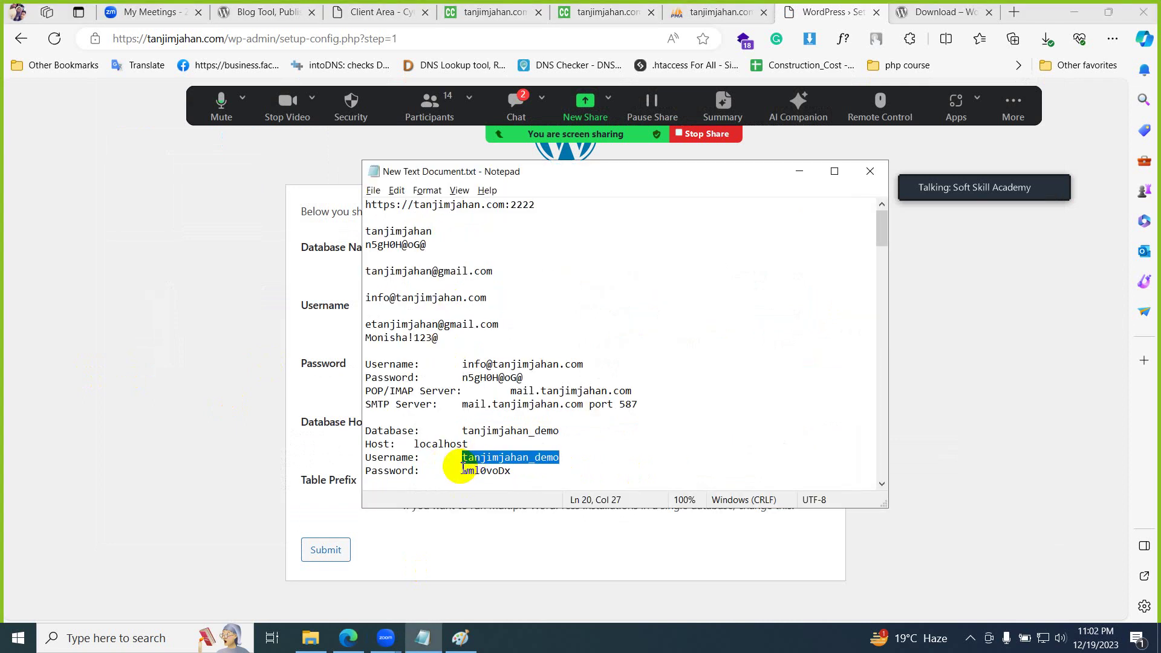
drag(463, 471, 544, 469)
click(195, 409)
click(435, 363)
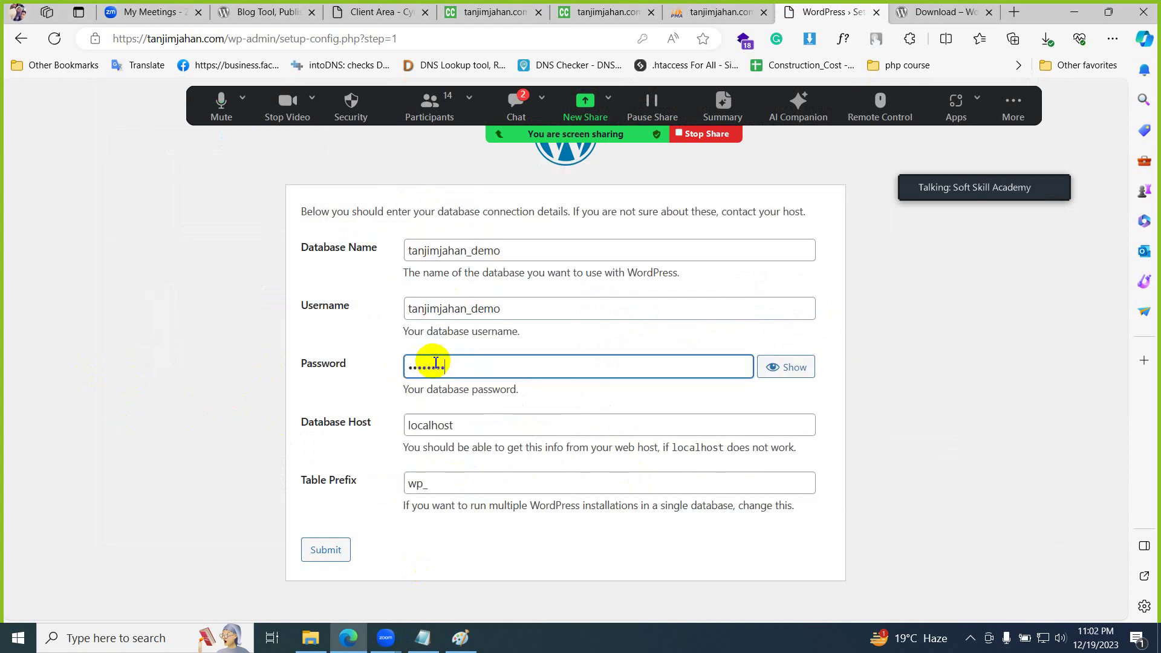
double_click(426, 485)
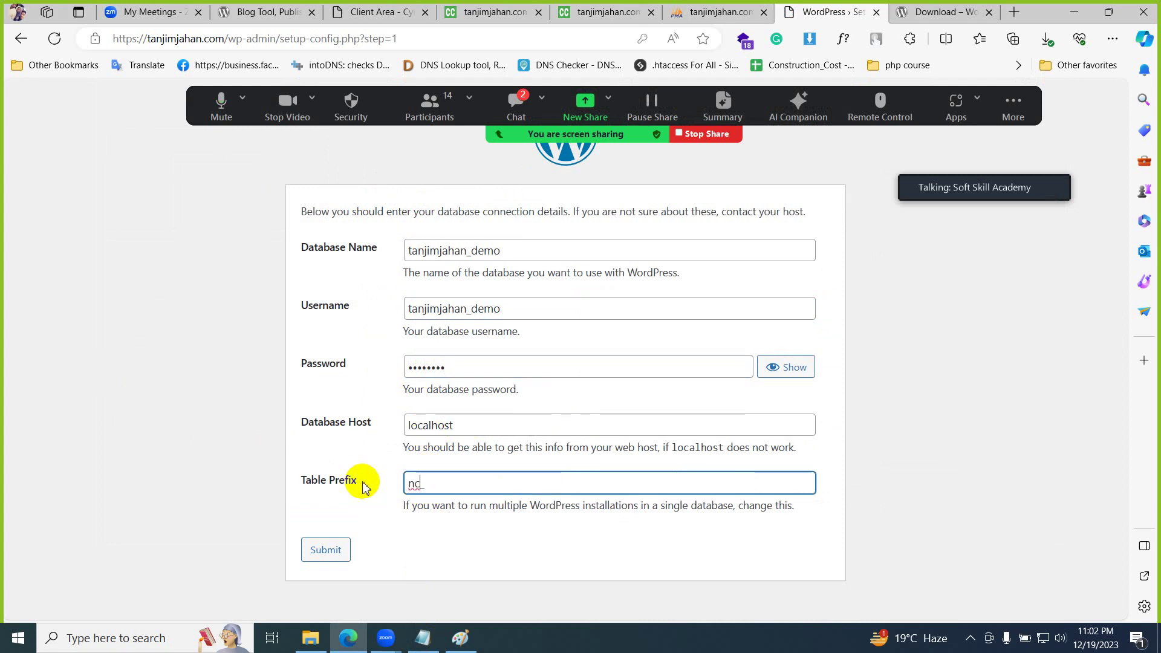
text(nc_)
click(329, 551)
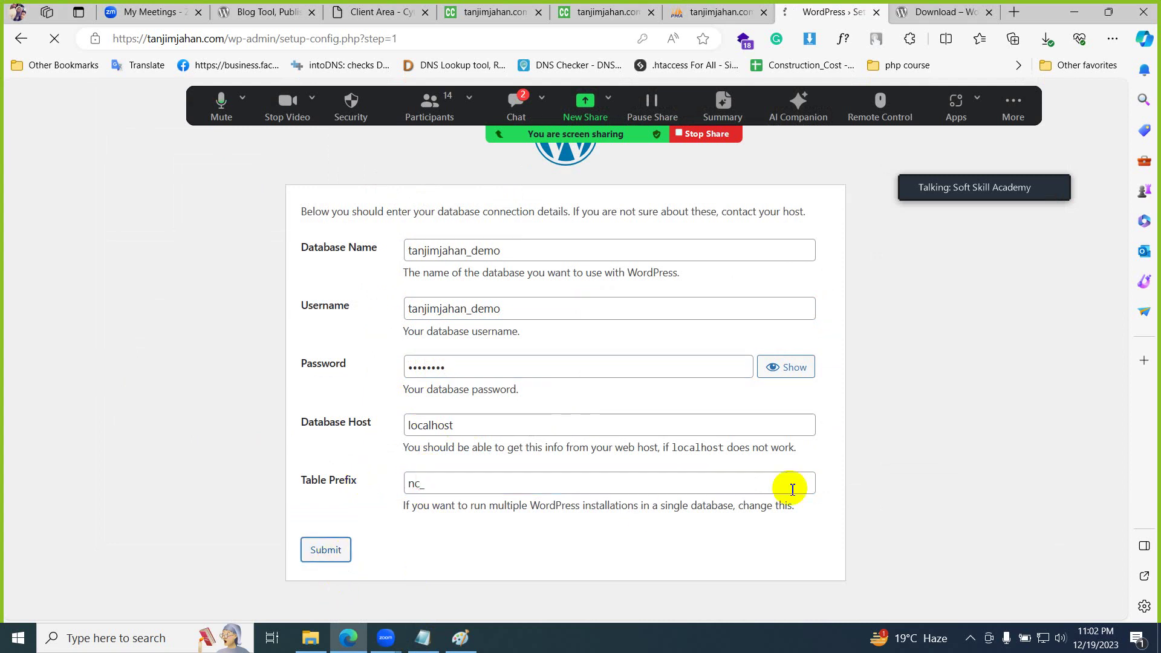
click(370, 262)
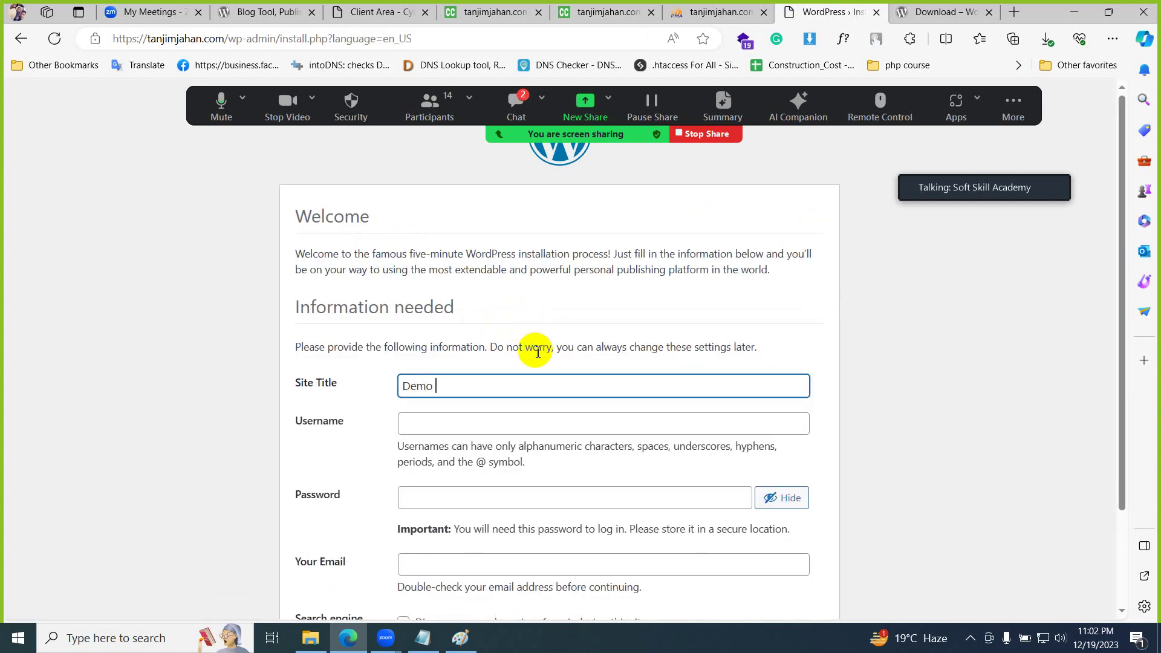
- Fill in the admin username and record the admin login in the Notepad file
click(473, 426)
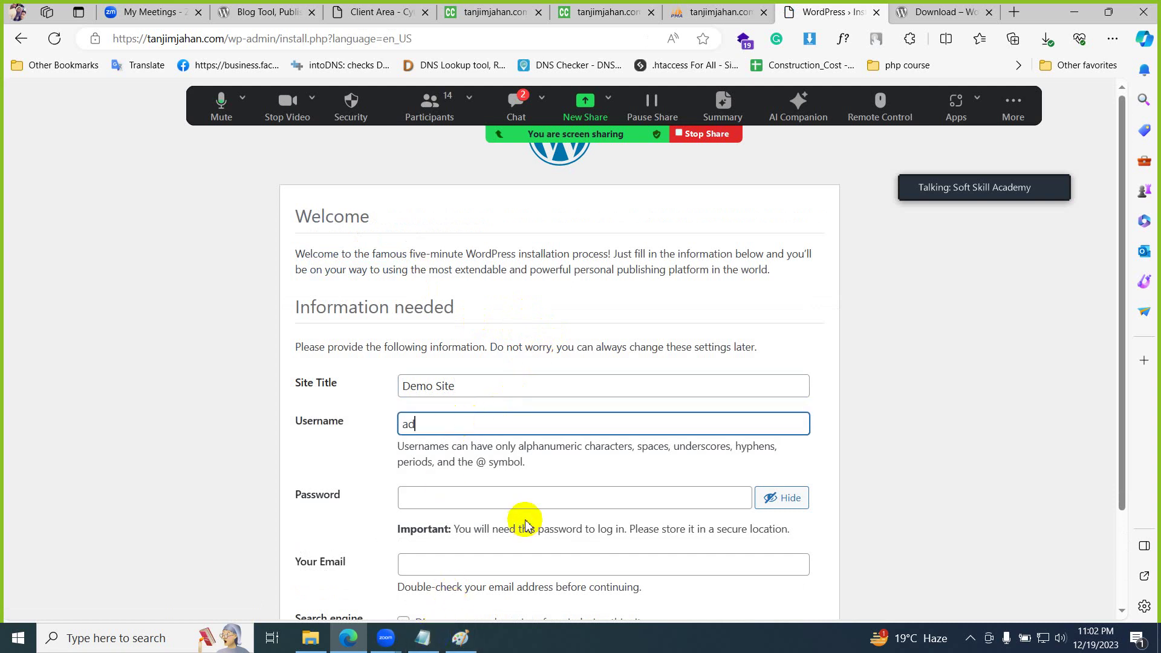
key(Tab)
key(ctrl+v)
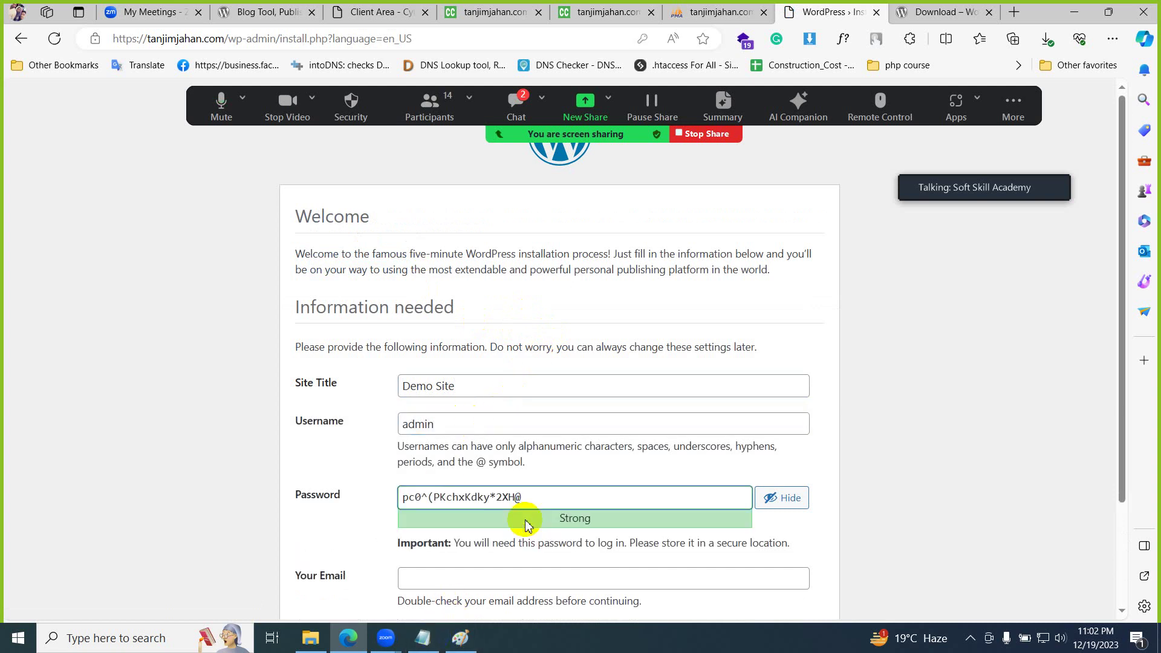
click(496, 423)
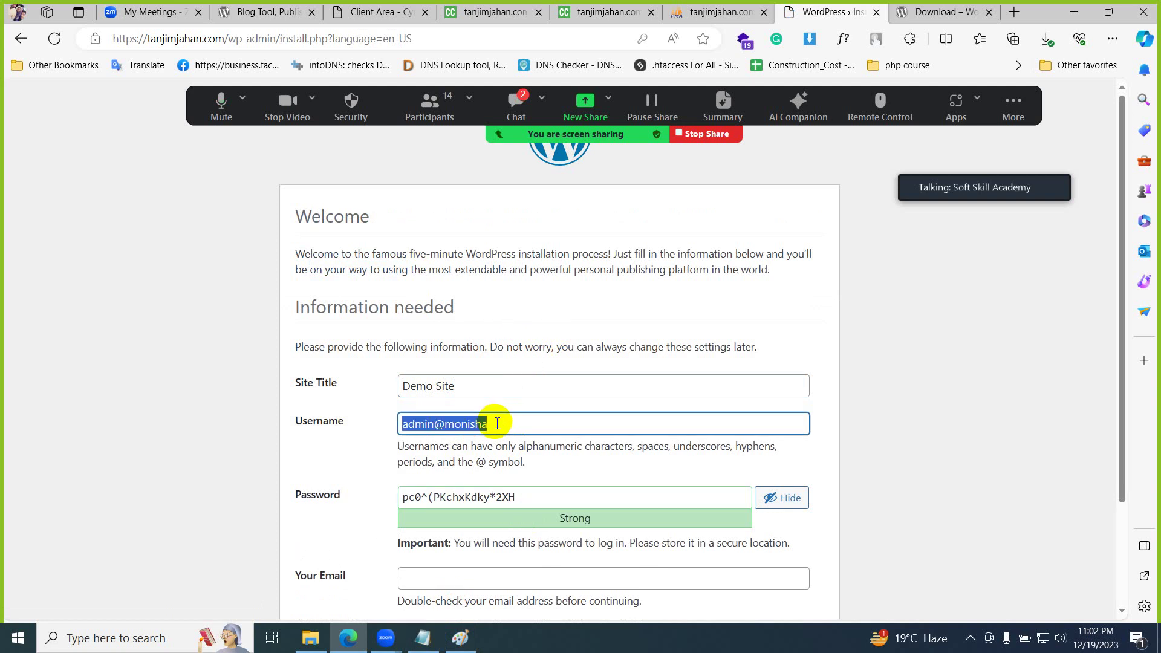
key(alt+Tab)
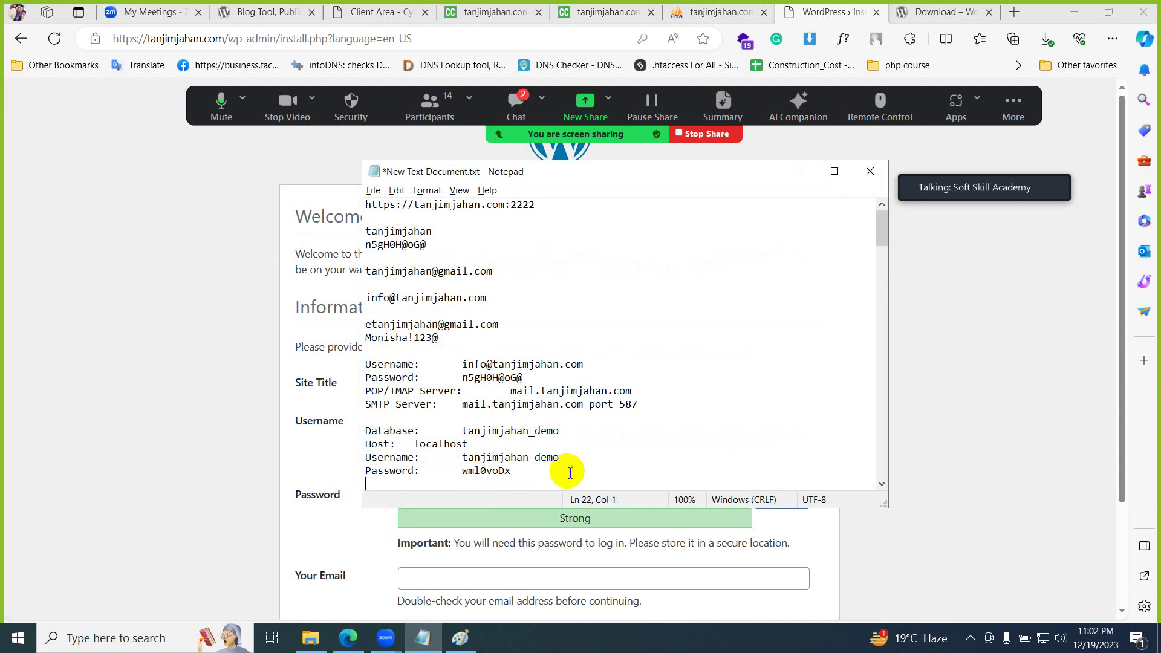
key(Return)
scroll(559, 388, down, 1)
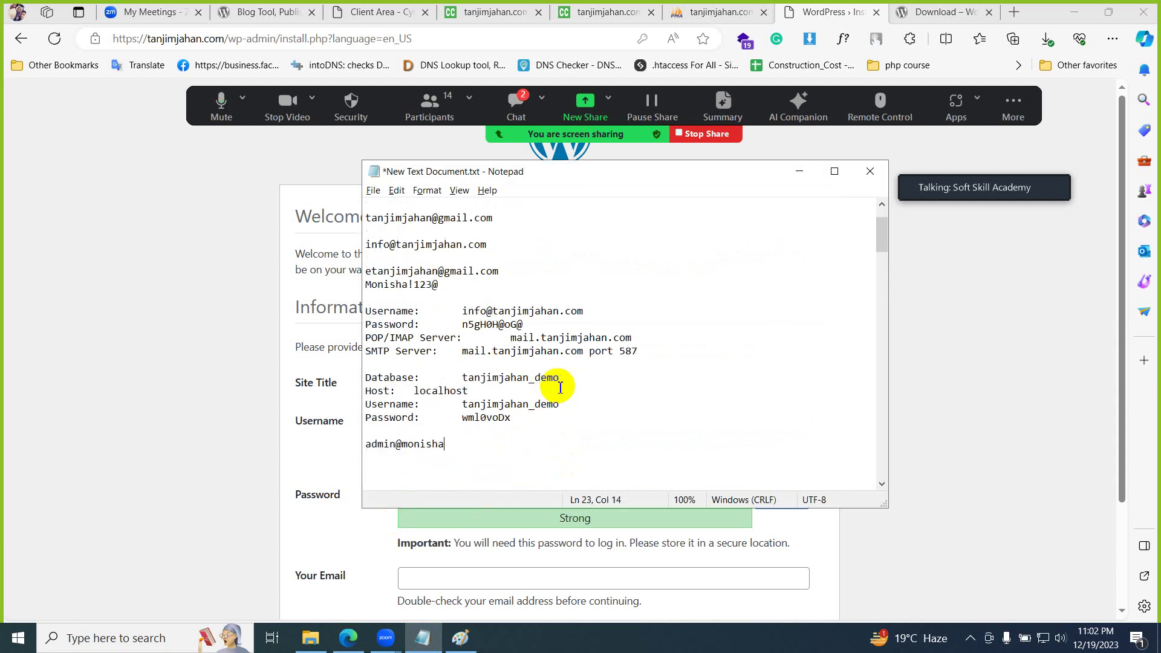
text(admin@monisha)
click(96, 398)
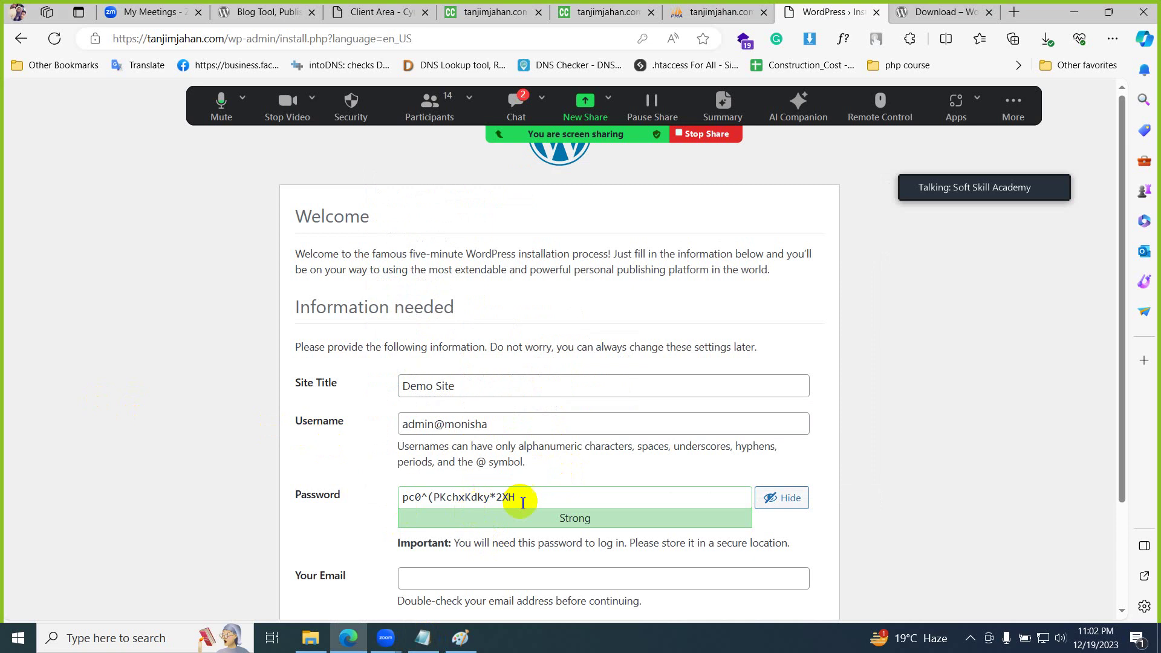
- Save the generated admin password to the notes, paste the admin email, and discourage search engines
drag(534, 497, 195, 490)
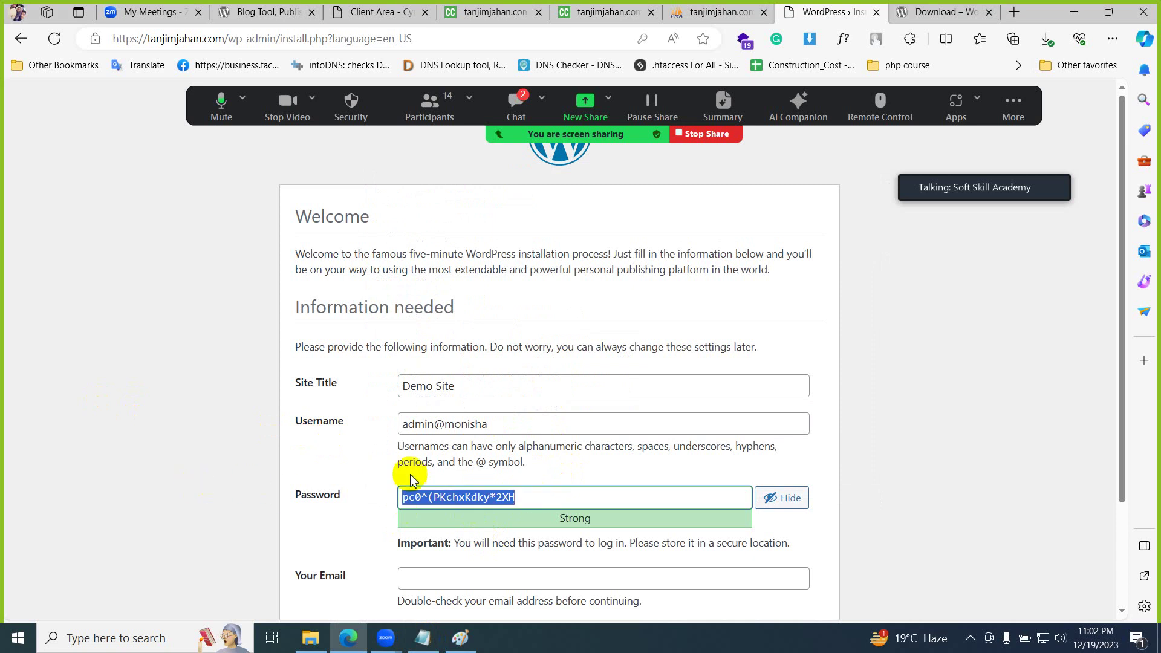
key(alt+Tab)
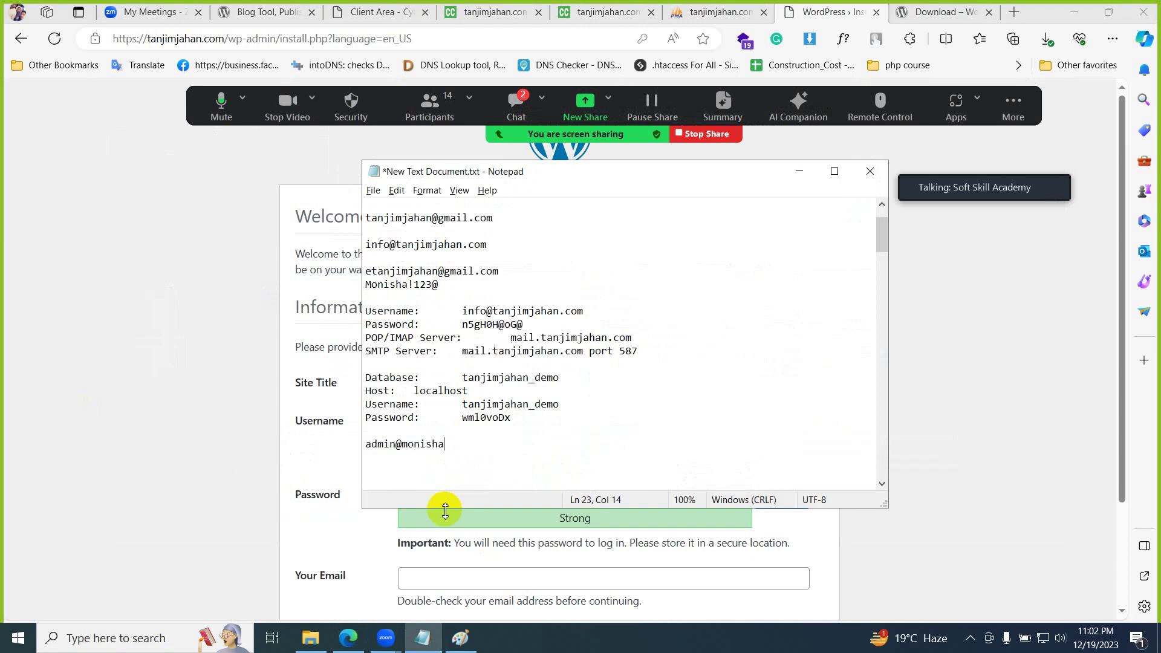
click(92, 469)
scroll(447, 538, down, 2)
key(alt+Tab)
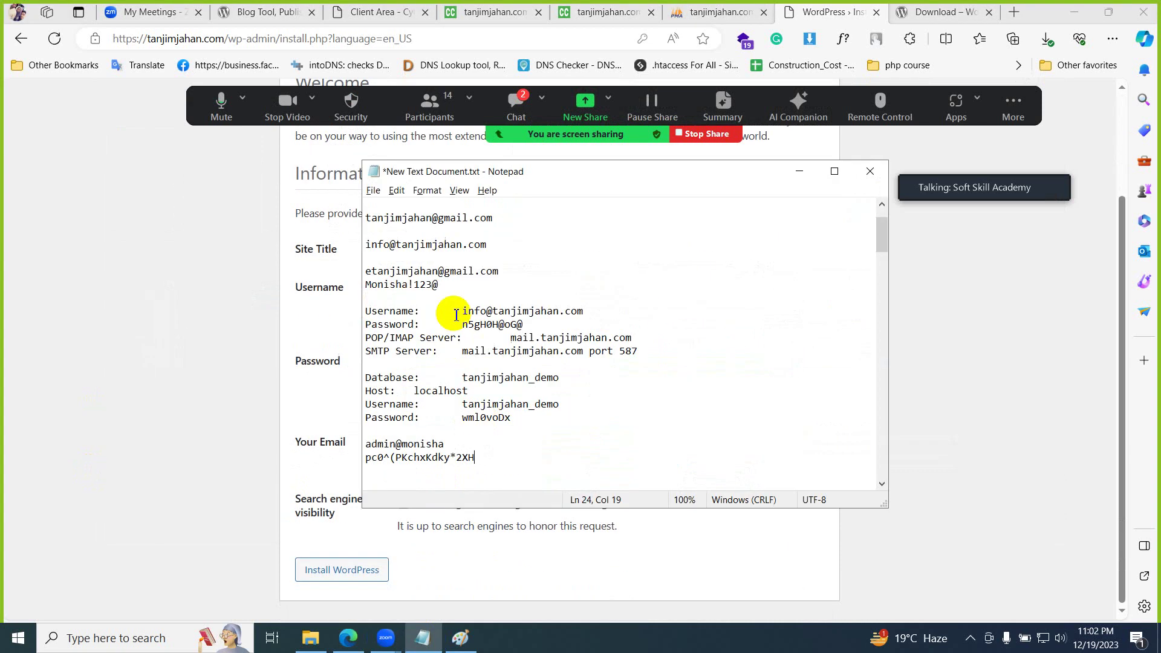
click(148, 316)
click(482, 445)
key(ctrl+v)
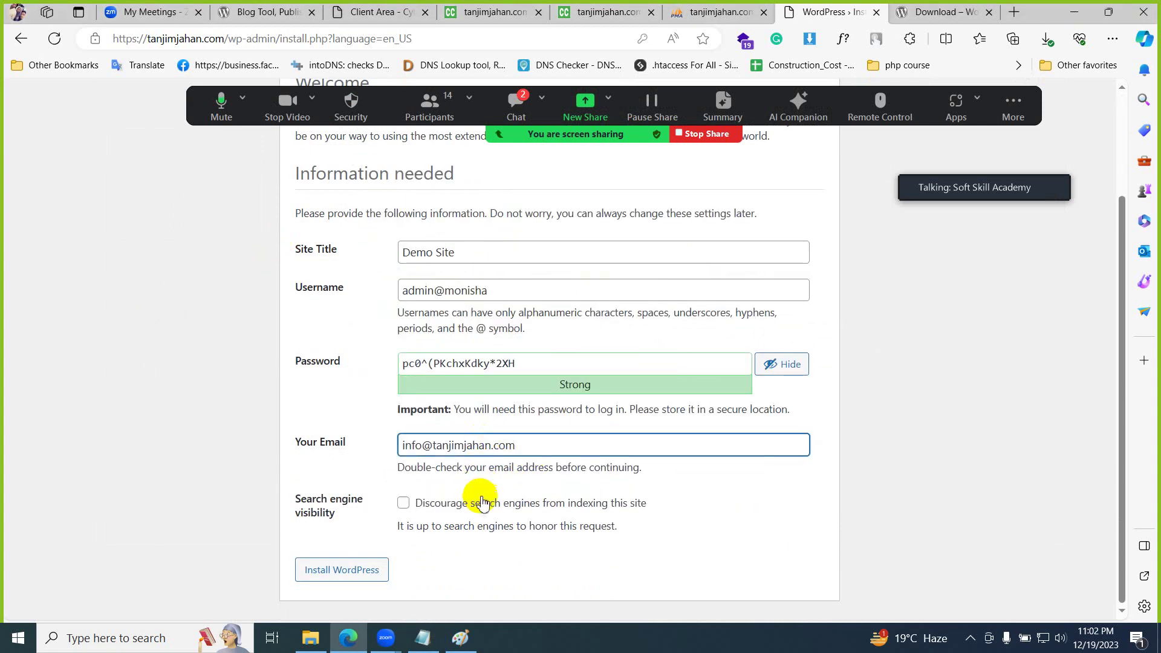
click(481, 504)
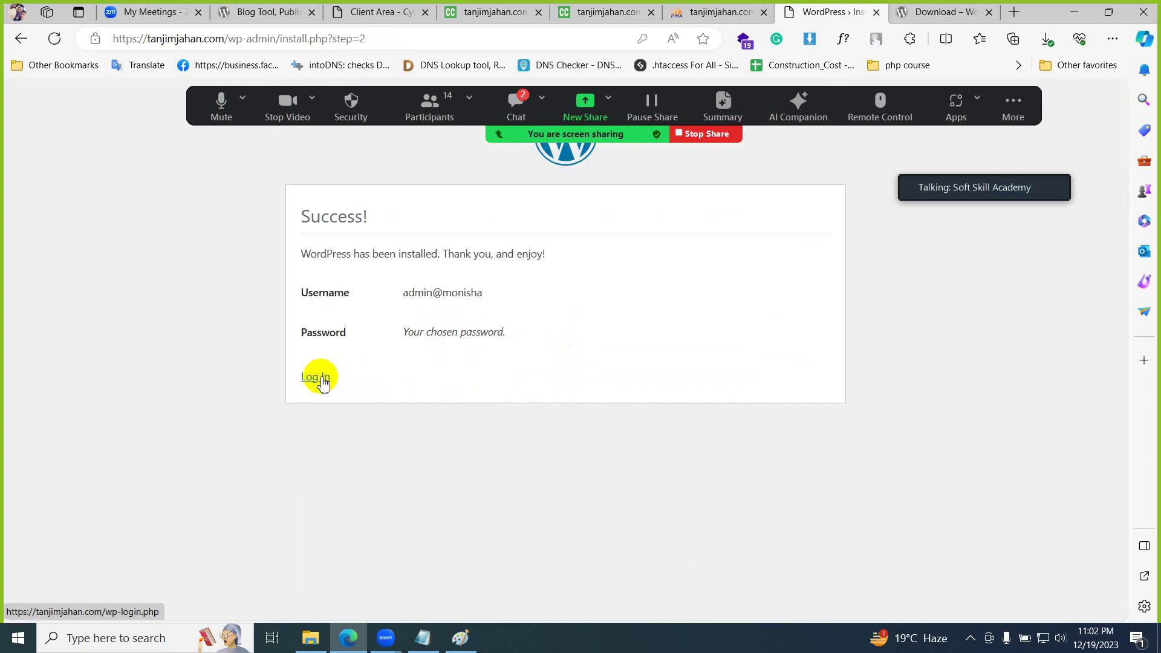
- Open the live Demo Site homepage in another tab to check it
click(320, 378)
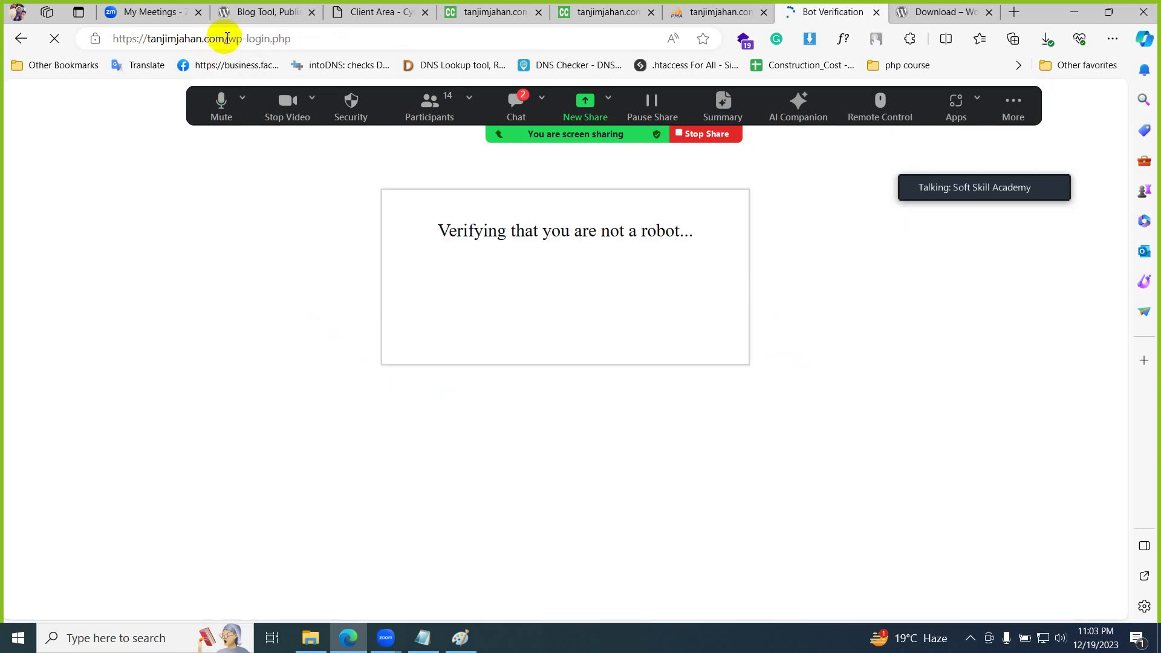
drag(225, 39, 103, 38)
key(ctrl+c)
click(934, 12)
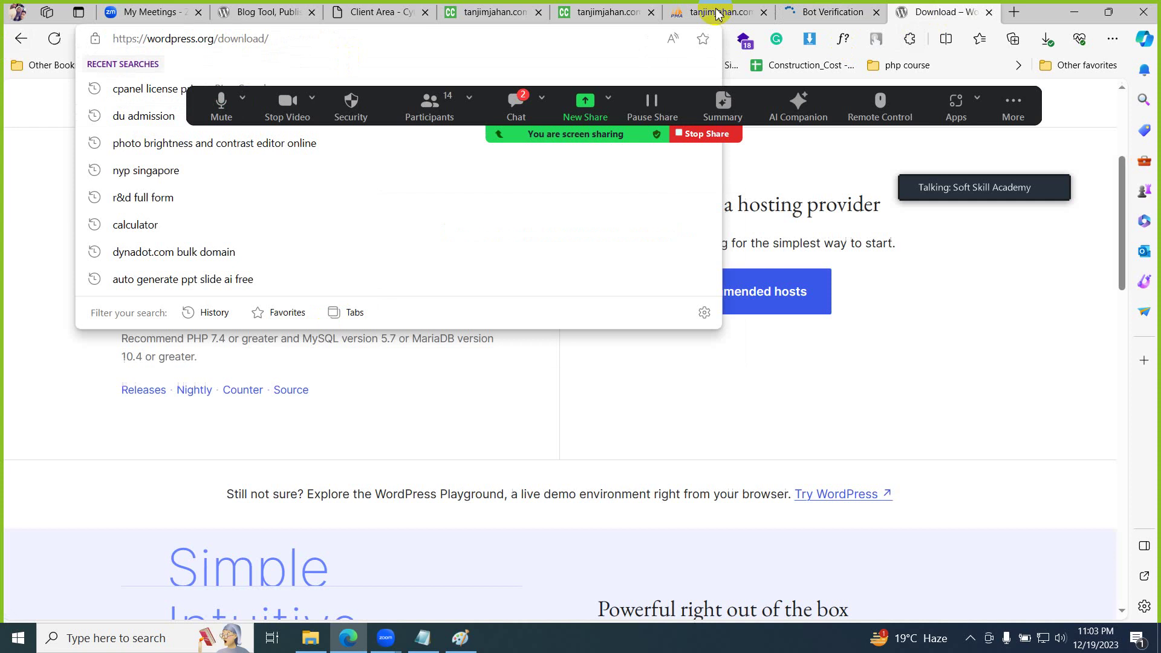
click(593, 40)
key(ctrl+v)
key(Return)
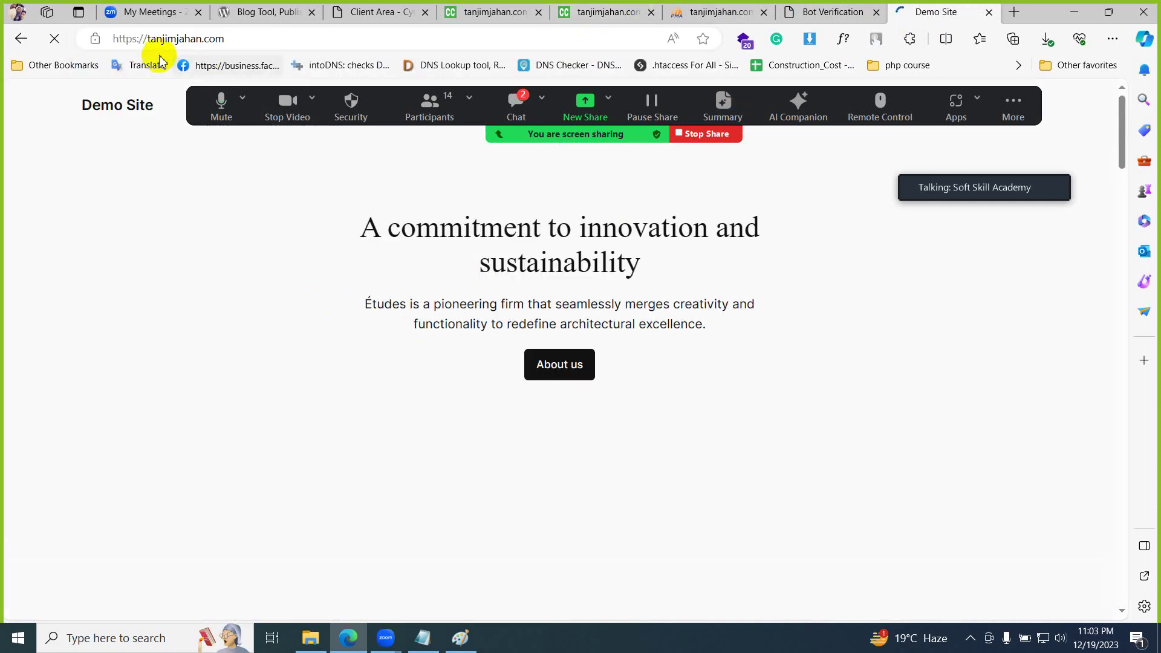
scroll(565, 363, down, 6)
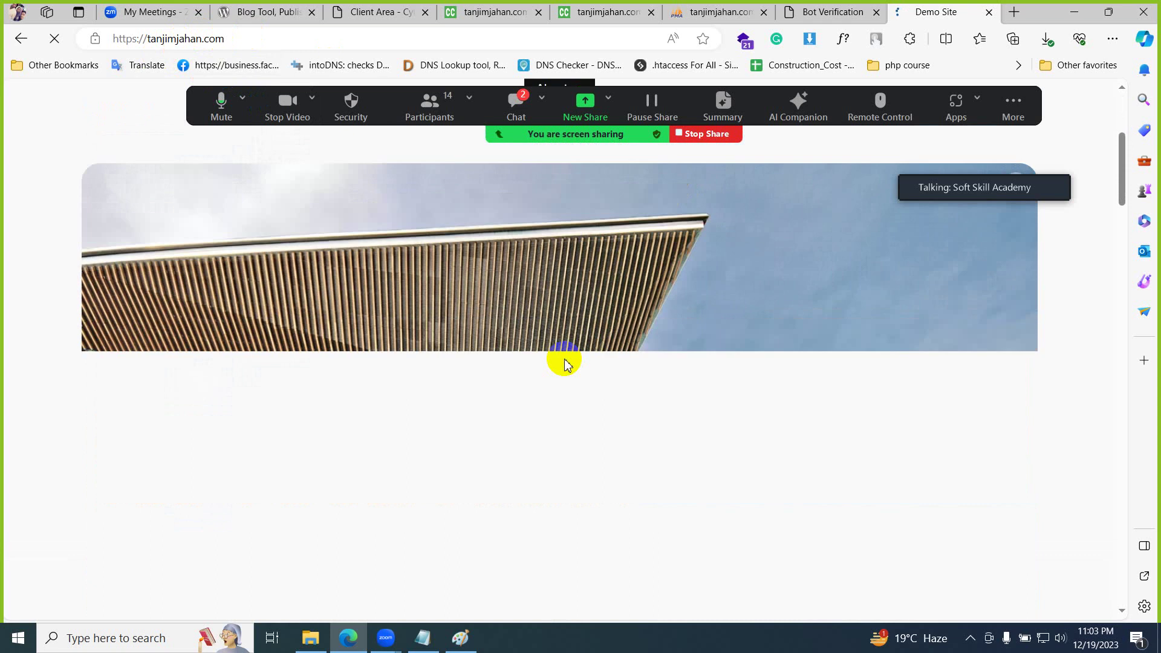
scroll(565, 363, up, 6)
- Pass the not-a-robot check by selecting the bridge images
click(845, 11)
click(479, 301)
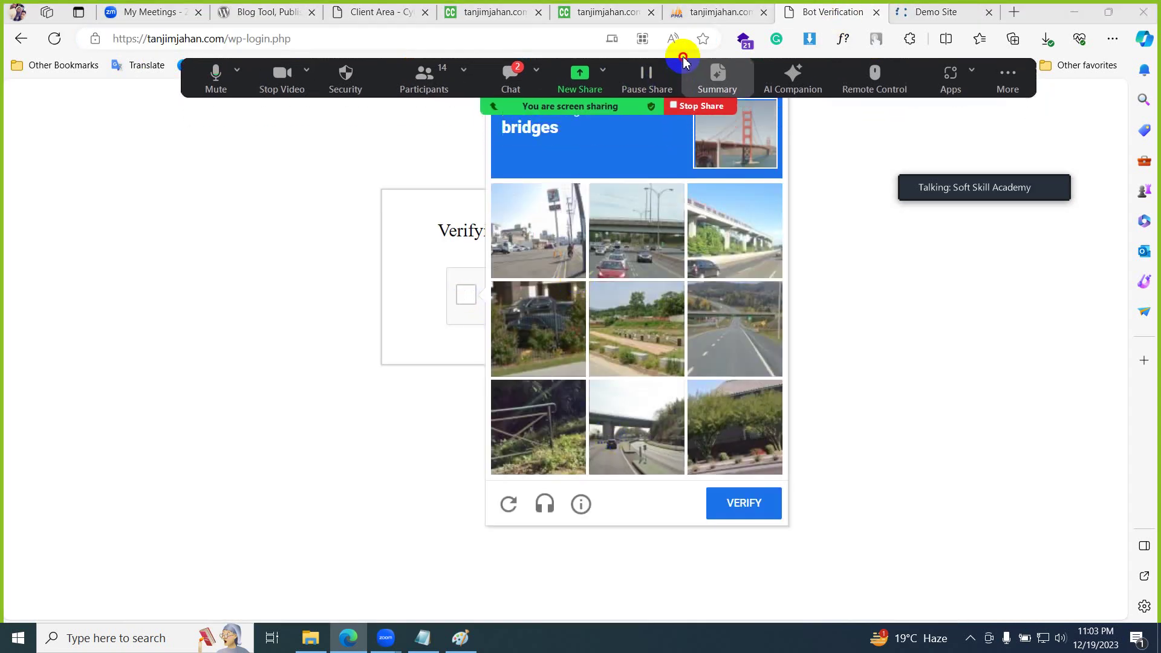
click(629, 236)
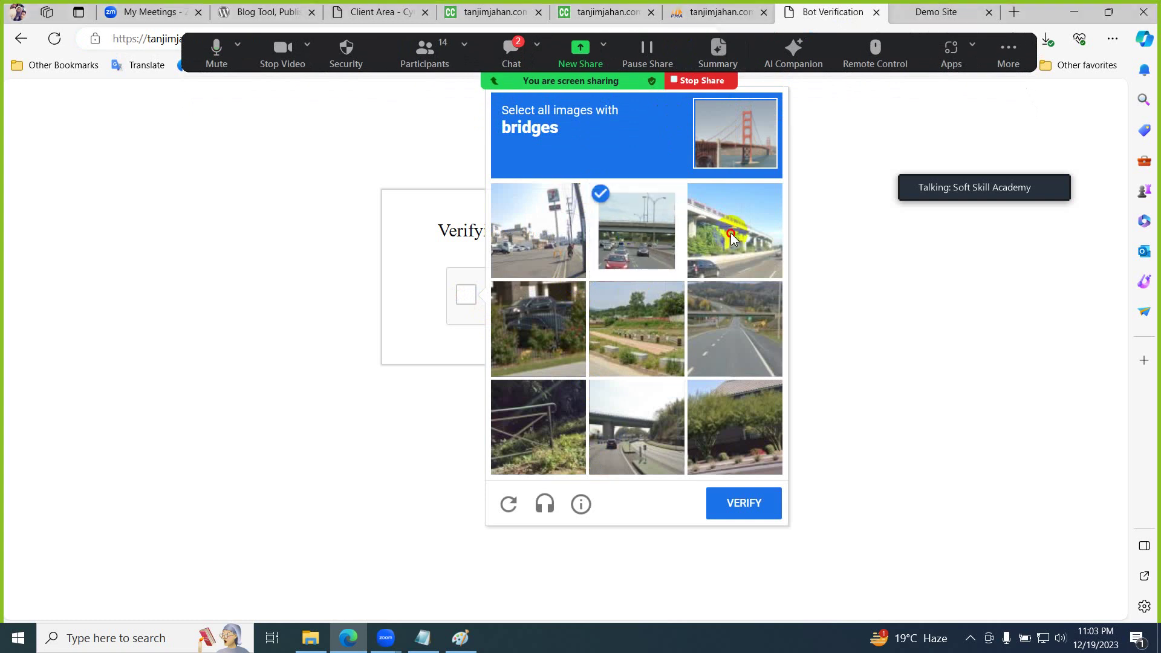
click(733, 230)
click(723, 342)
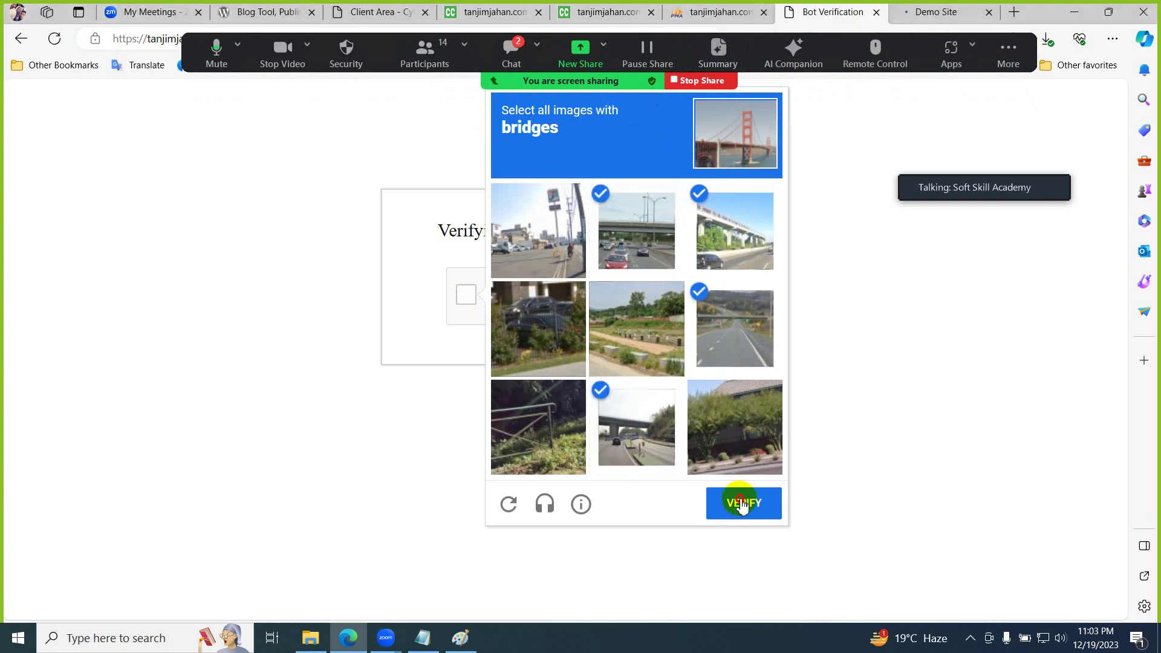
click(742, 504)
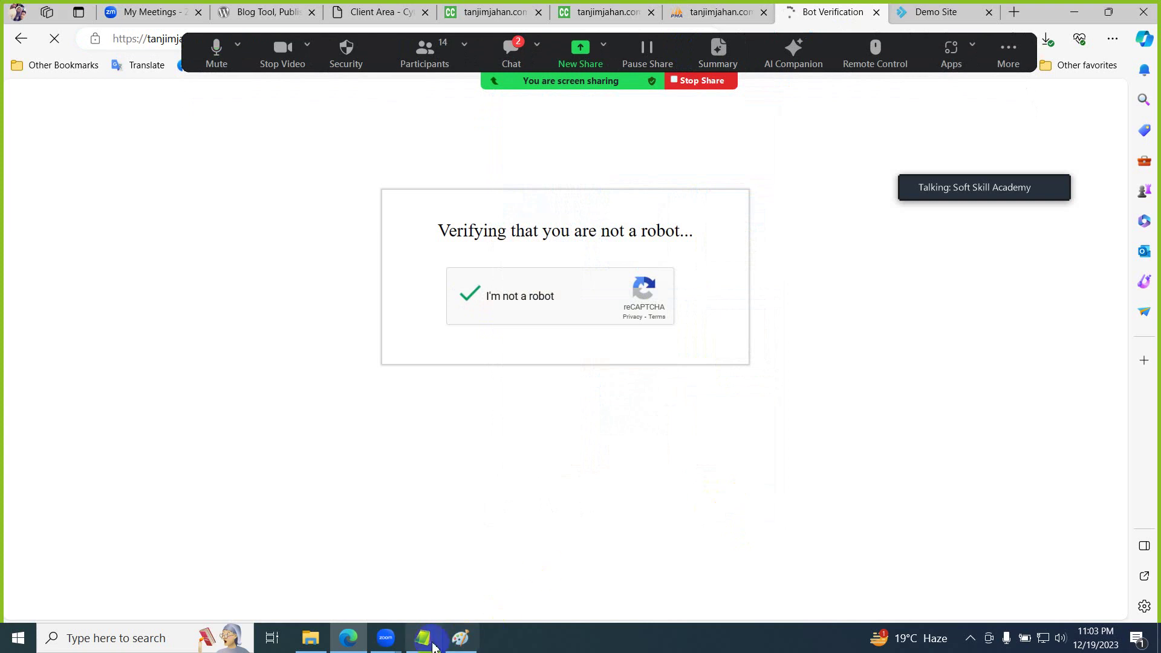
- Log in to WordPress with the saved admin username and password, with Remember Me ticked
click(433, 646)
drag(461, 442, 276, 453)
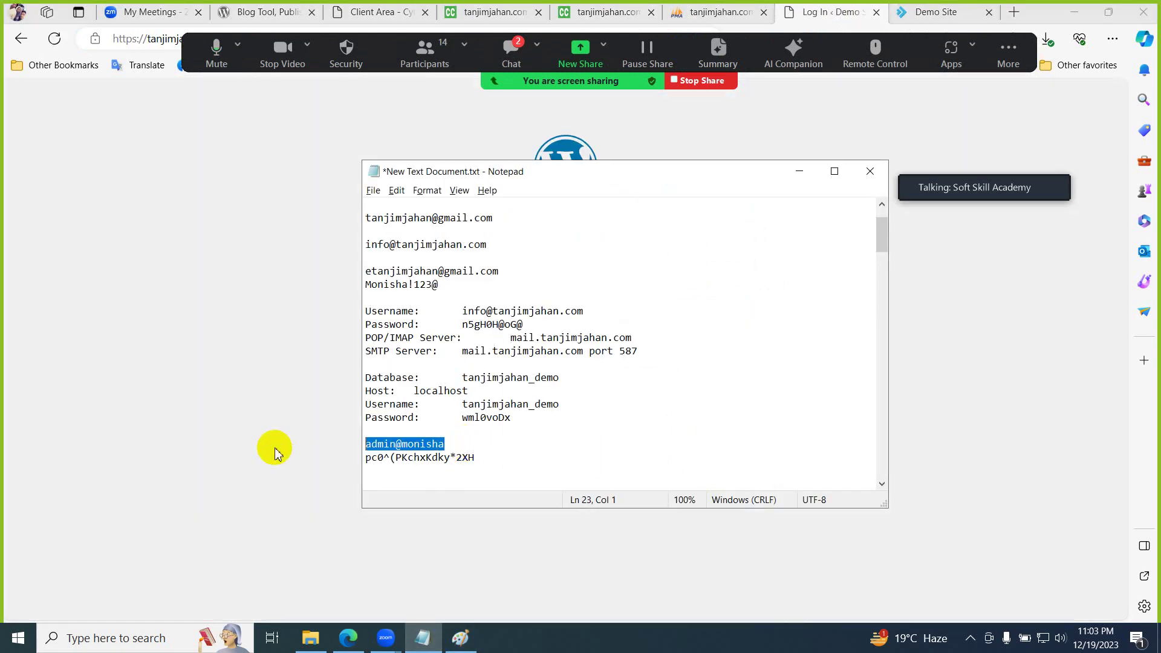
click(275, 454)
click(527, 274)
key(alt+Tab)
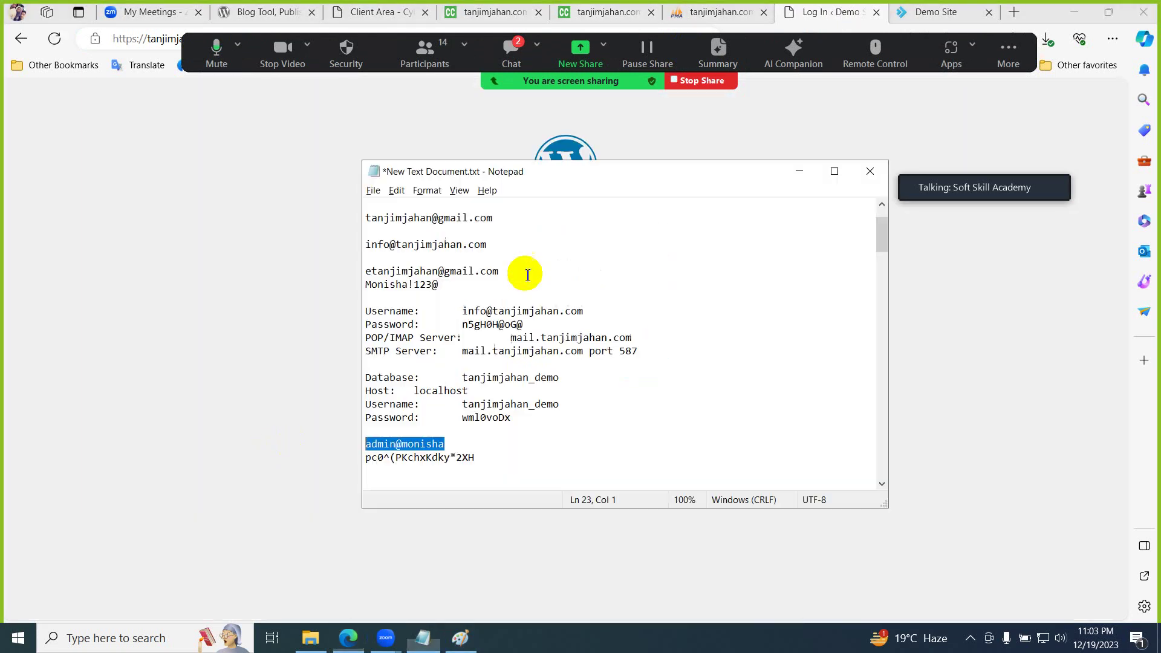
drag(479, 460, 298, 458)
key(ctrl+c)
key(alt+Tab)
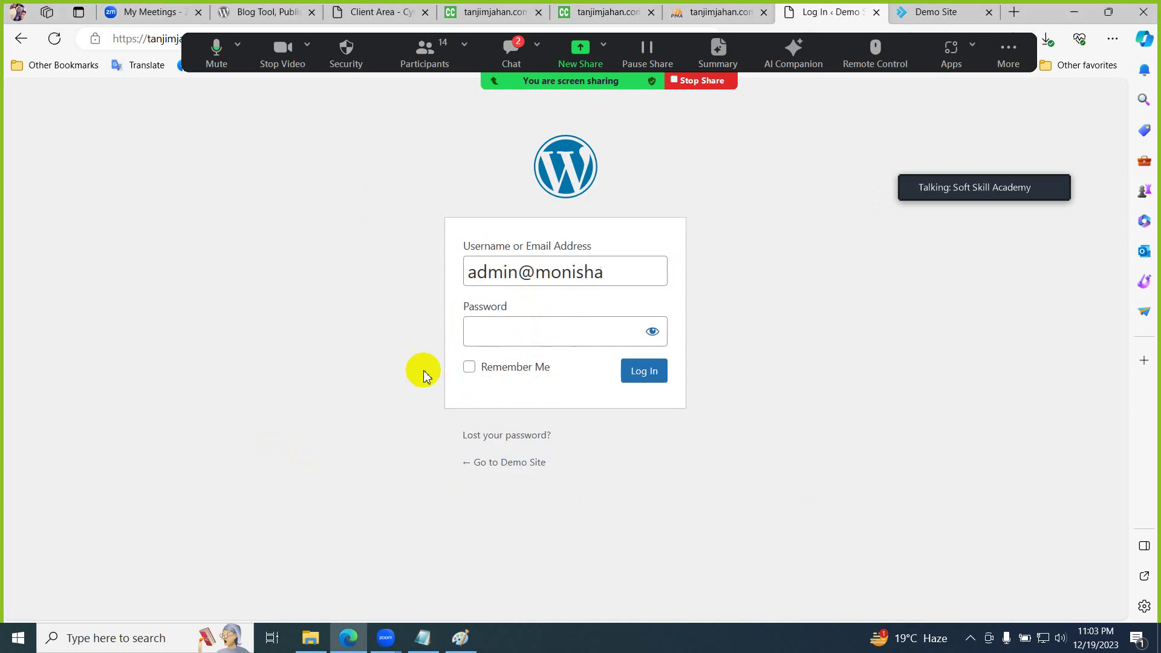
click(511, 328)
key(ctrl+v)
click(510, 369)
click(644, 370)
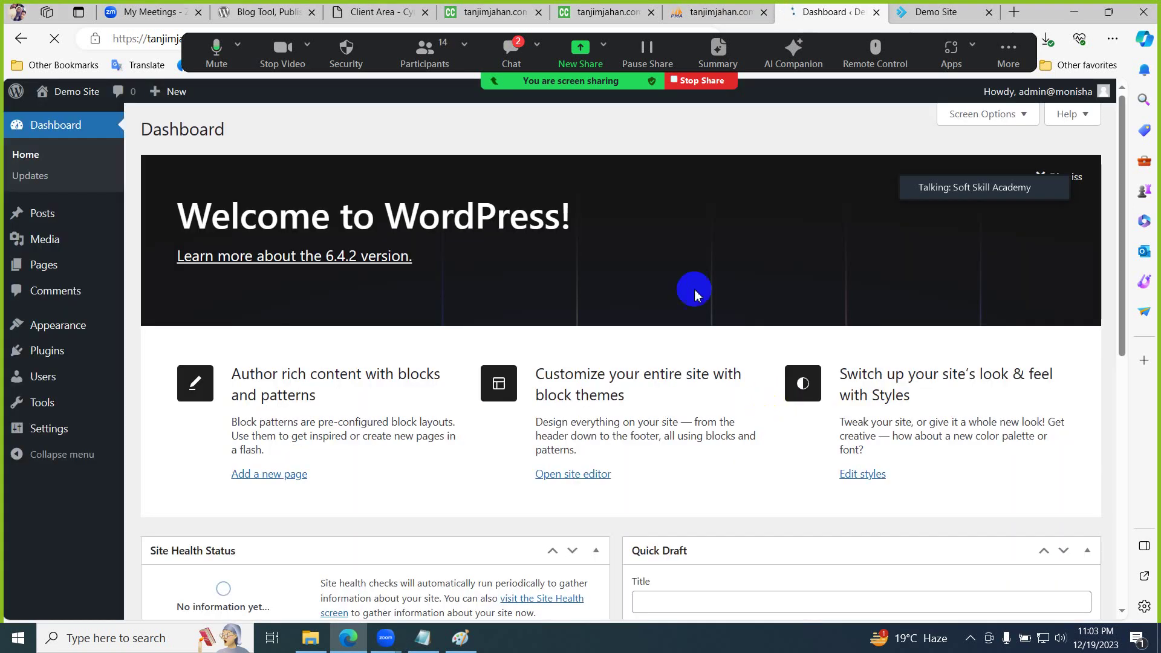
- Check the meeting chat, then bring up the phpMyAdmin tab
click(519, 60)
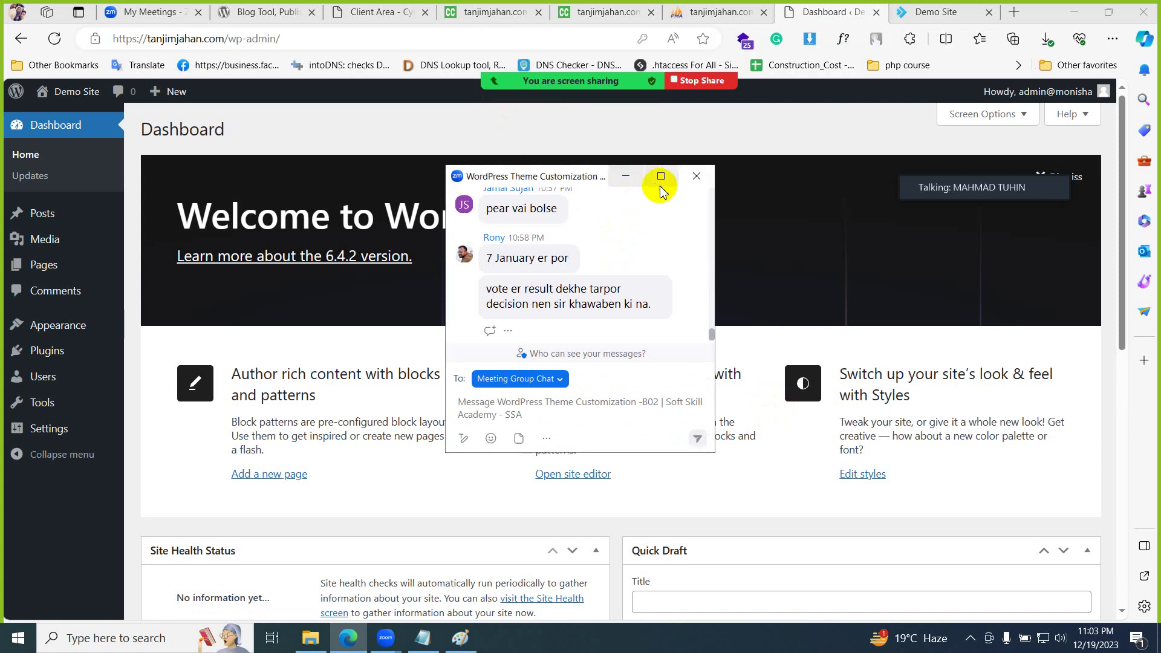
click(697, 176)
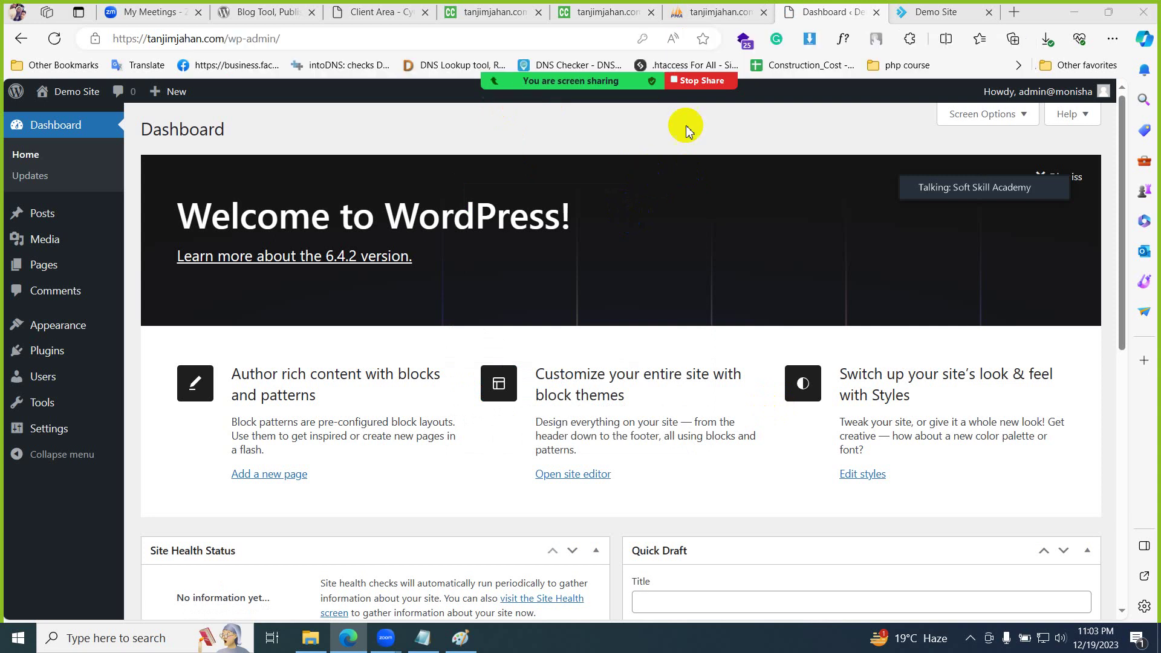
click(720, 12)
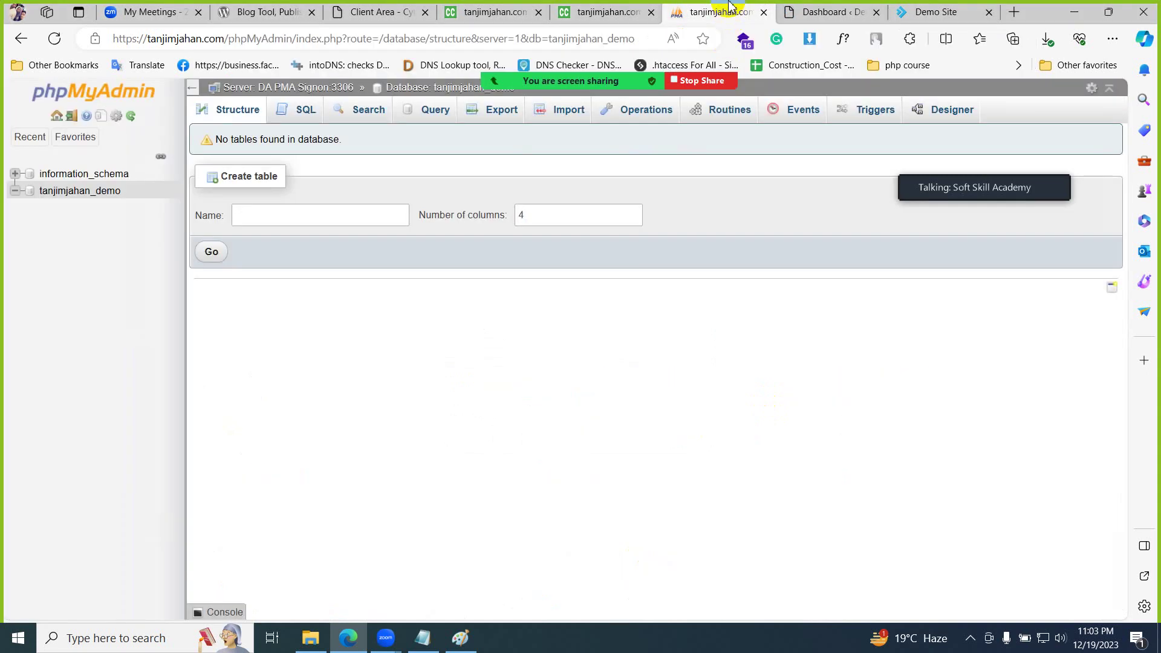
- Open wp-activate.php from the public_html listing in the editor
click(605, 11)
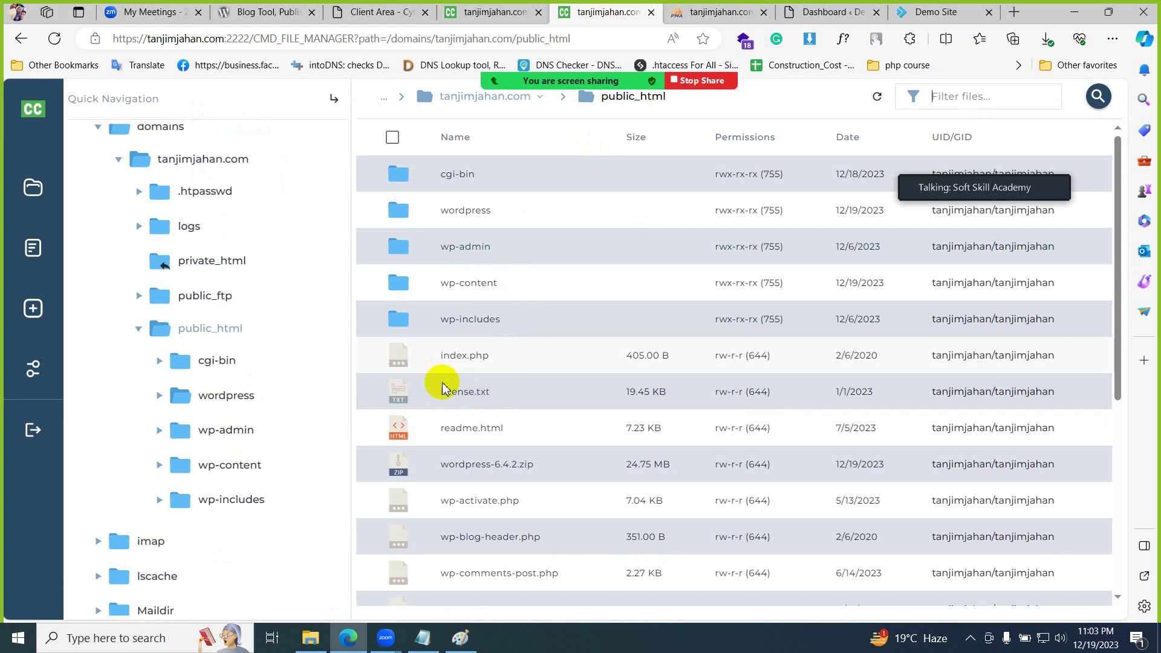
scroll(492, 462, down, 5)
scroll(499, 467, up, 5)
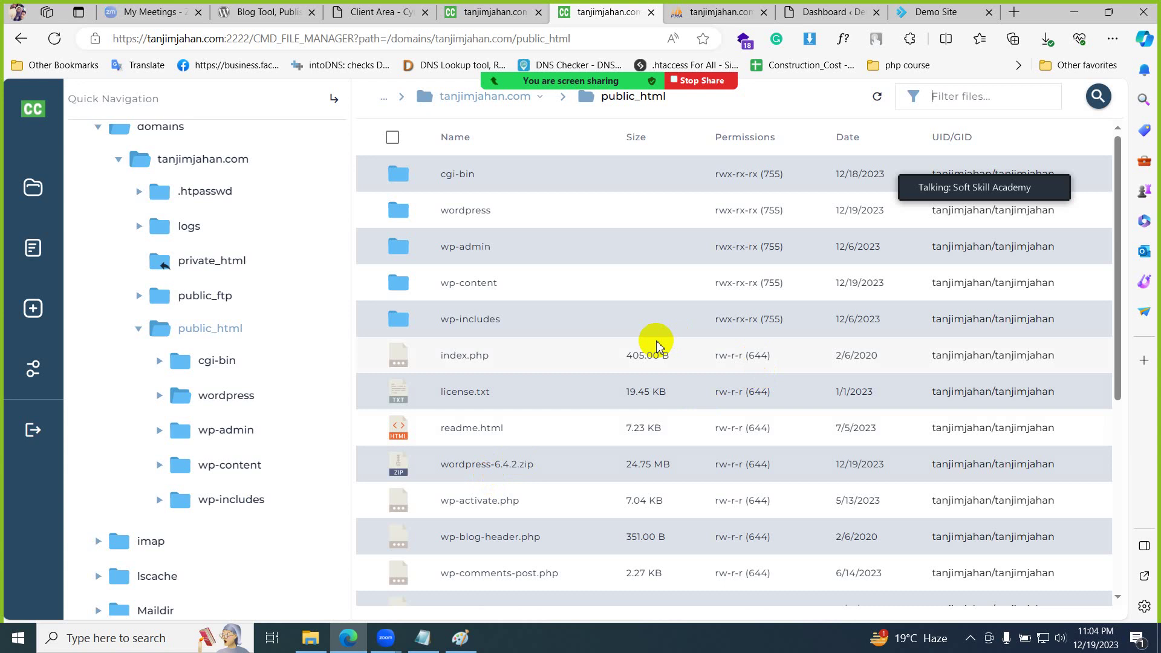
scroll(454, 539, down, 5)
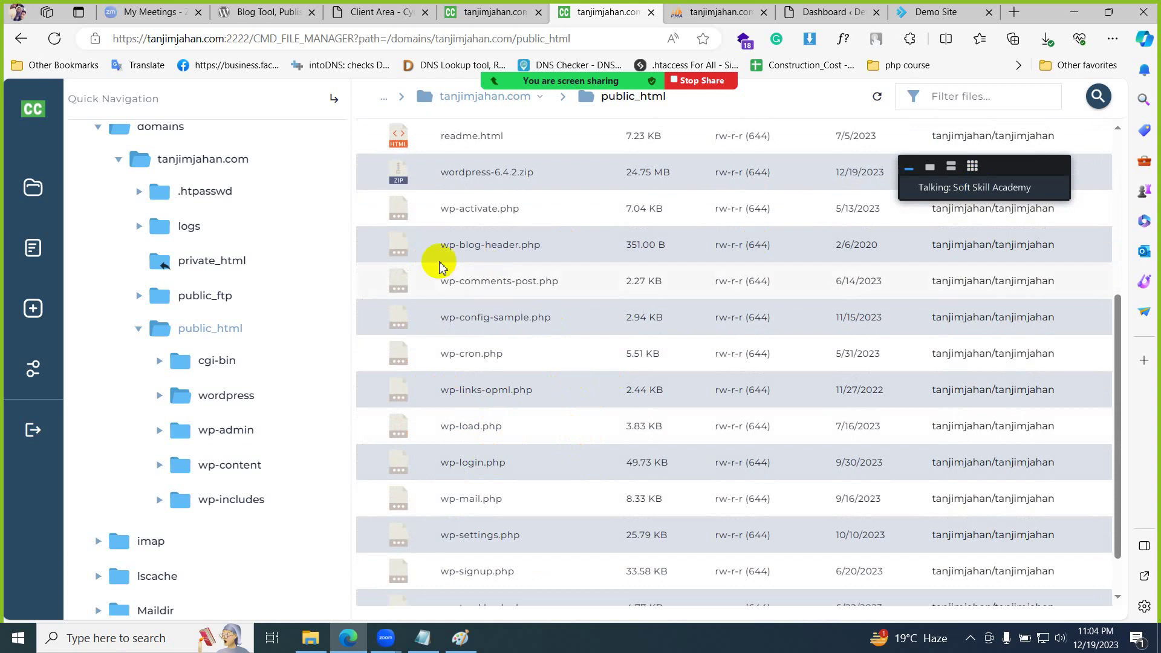
click(468, 211)
right_click(469, 212)
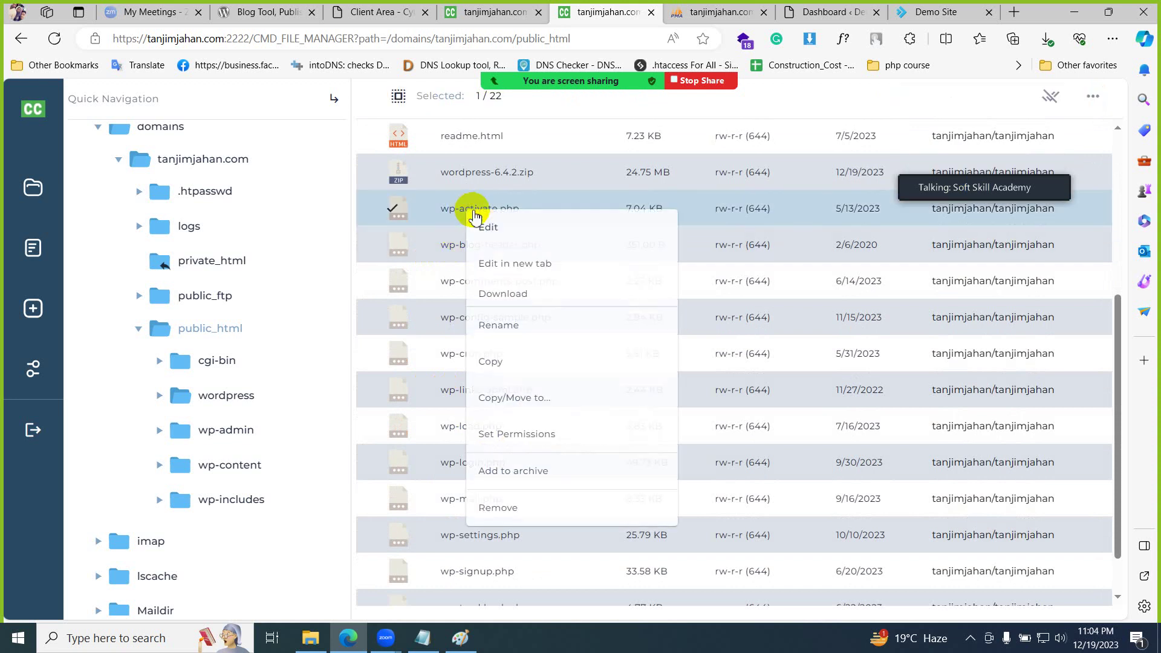
click(527, 233)
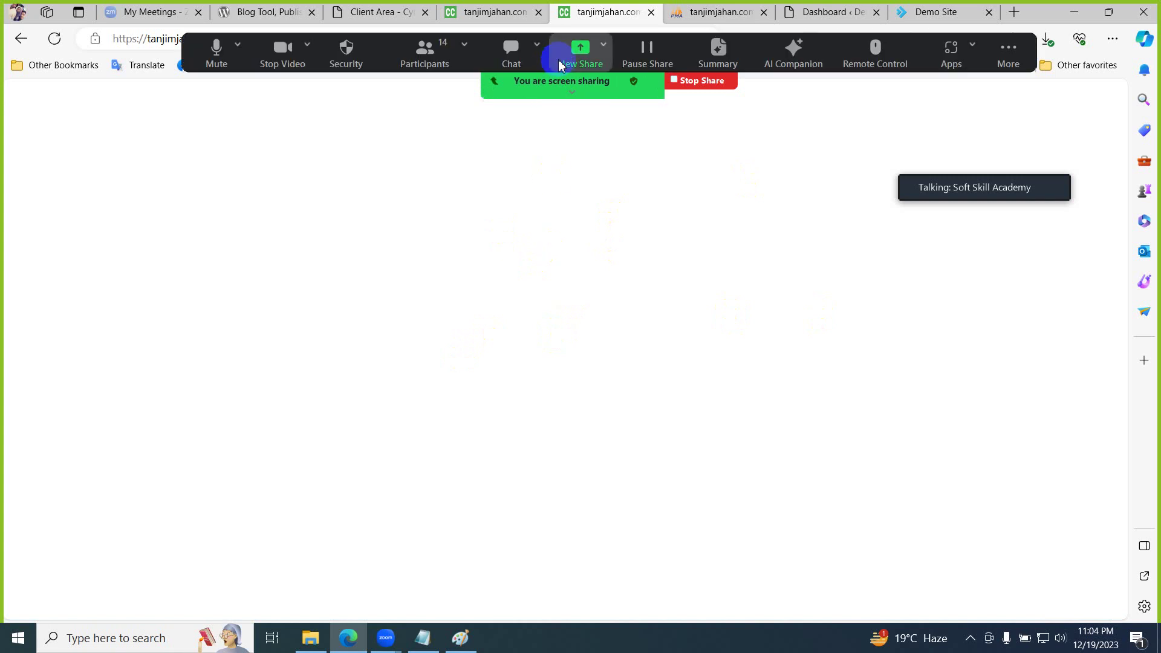
mouse_move(650, 80)
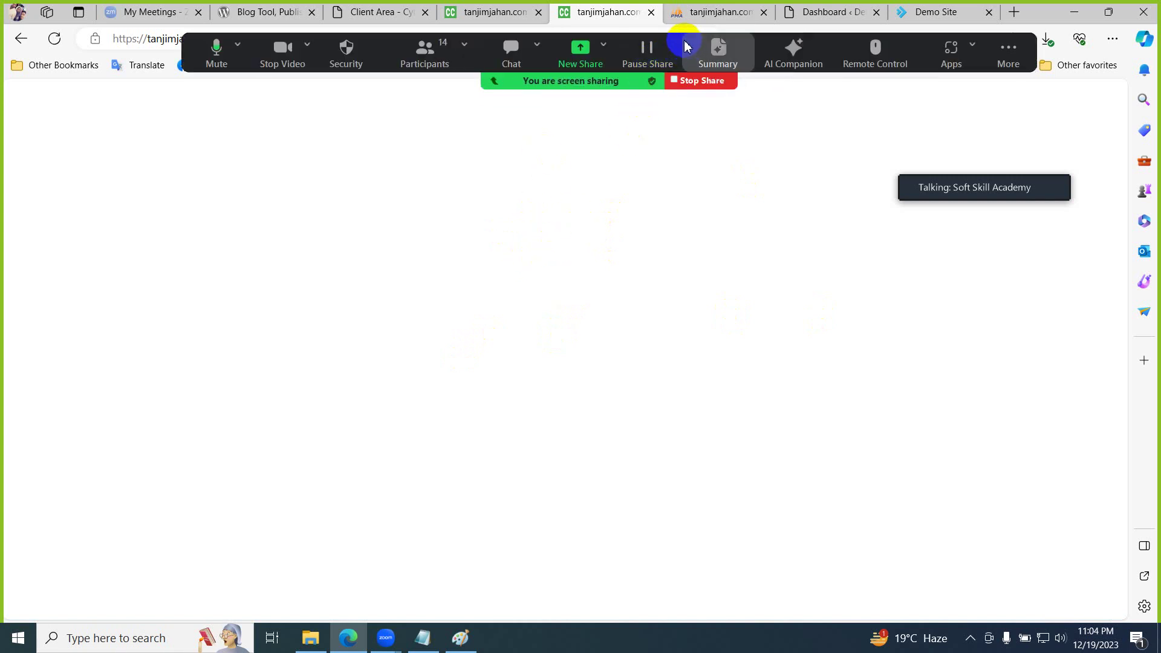
drag(687, 46, 686, 307)
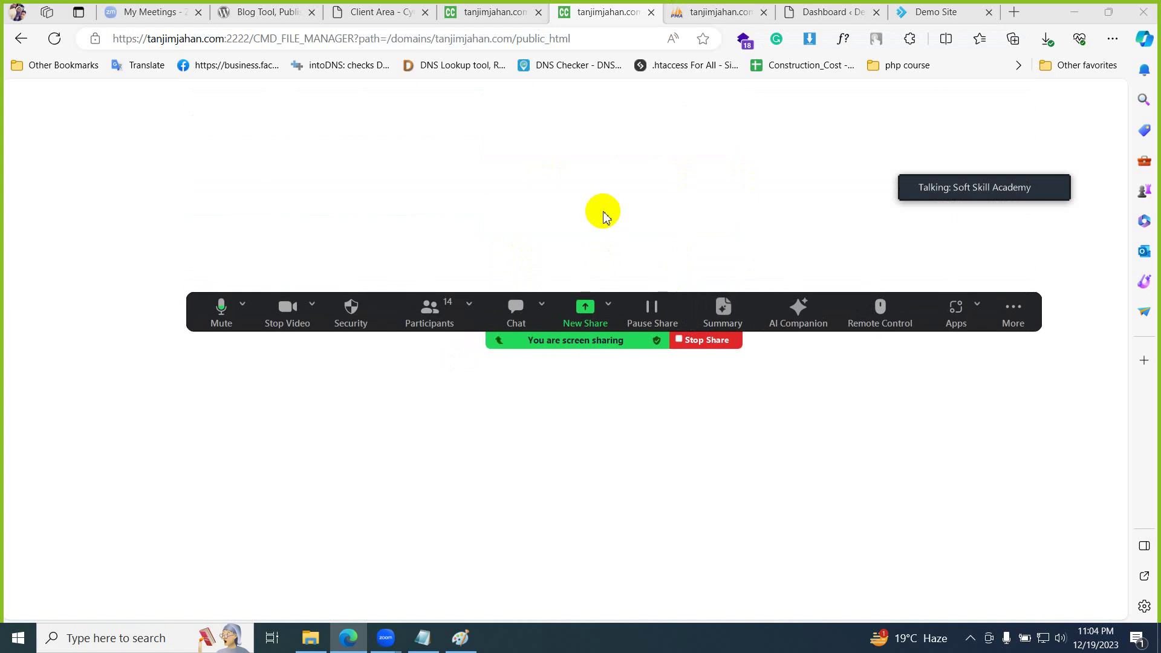
- Reload the stalled file manager page and try opening index.php in the editor
click(569, 39)
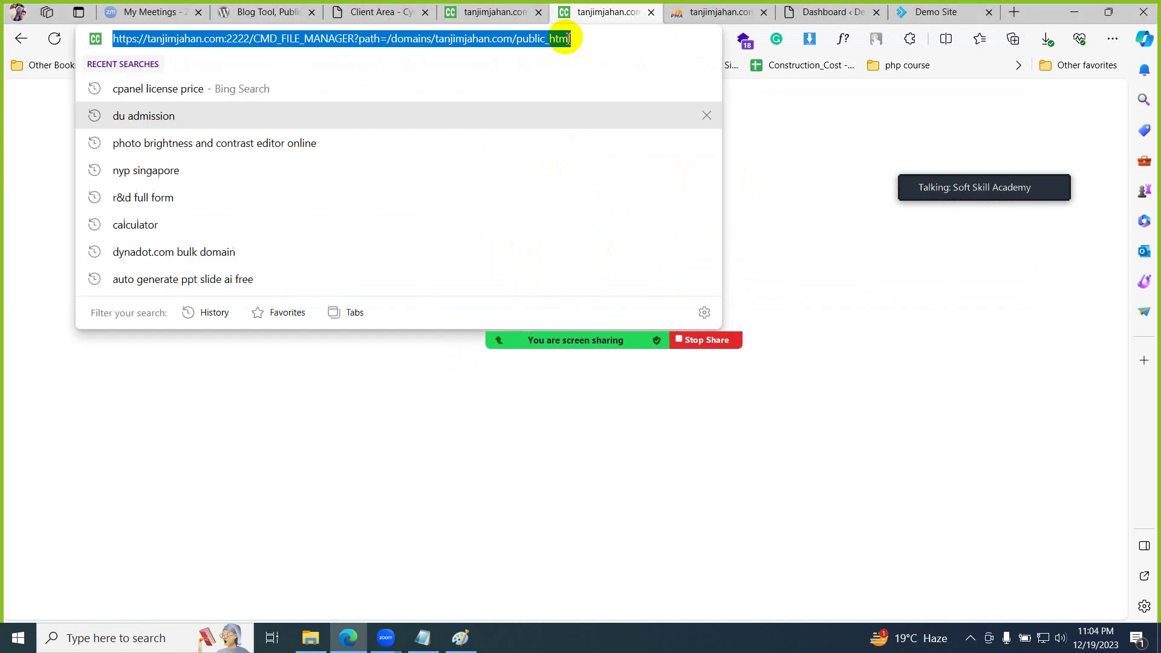
key(Return)
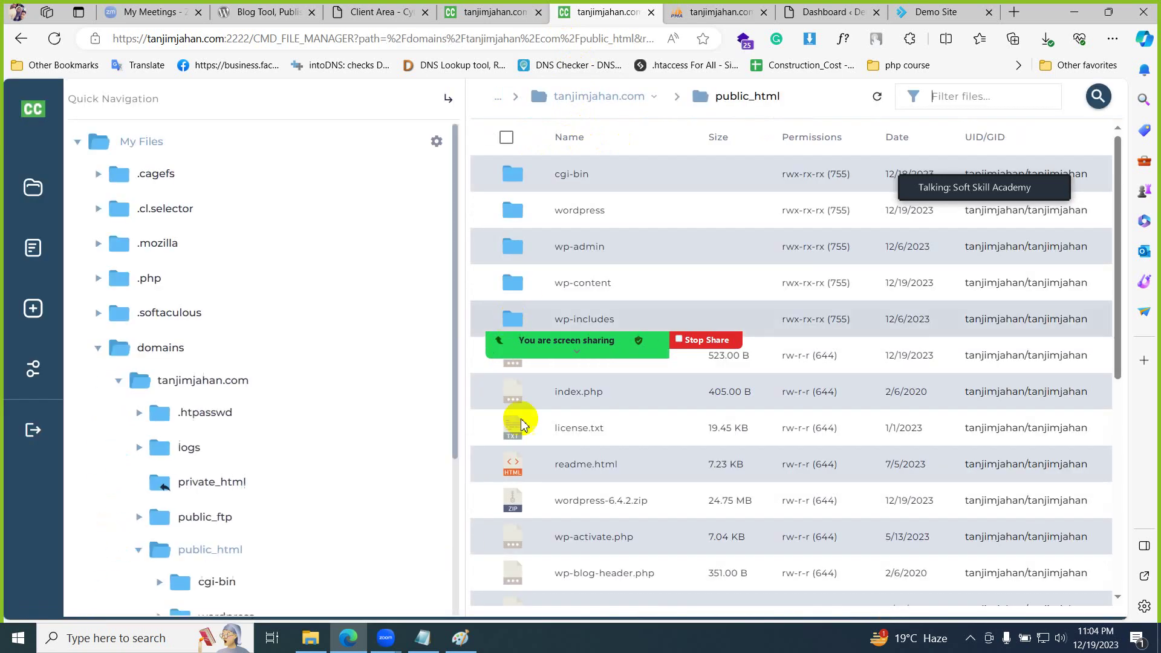
click(564, 393)
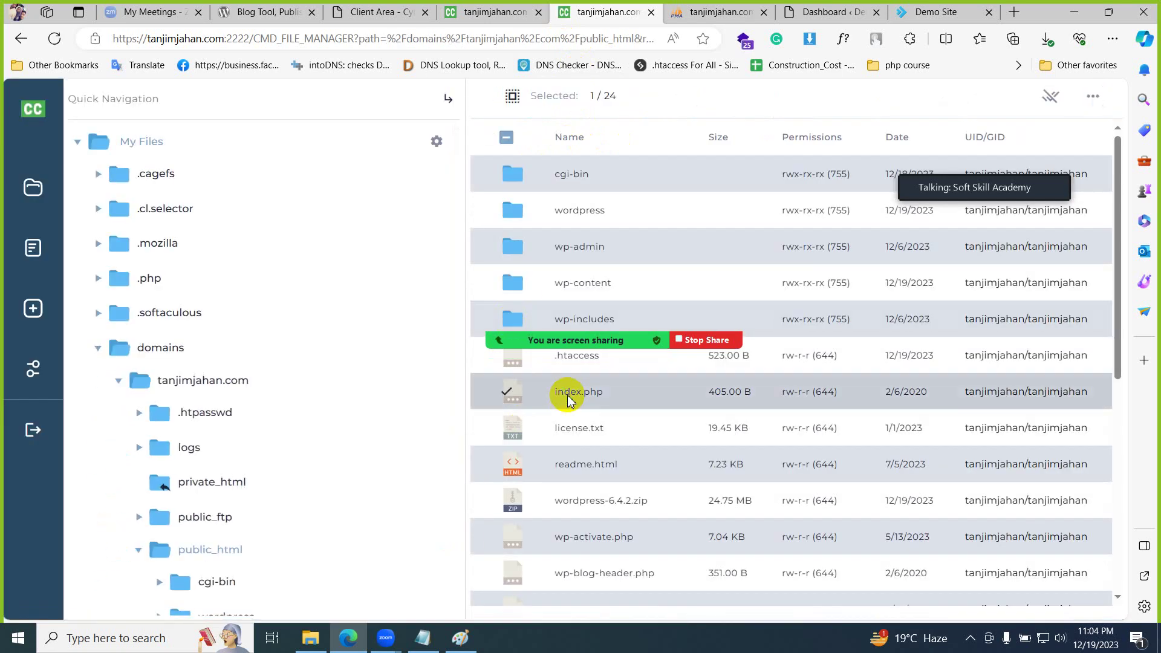
right_click(566, 393)
click(645, 102)
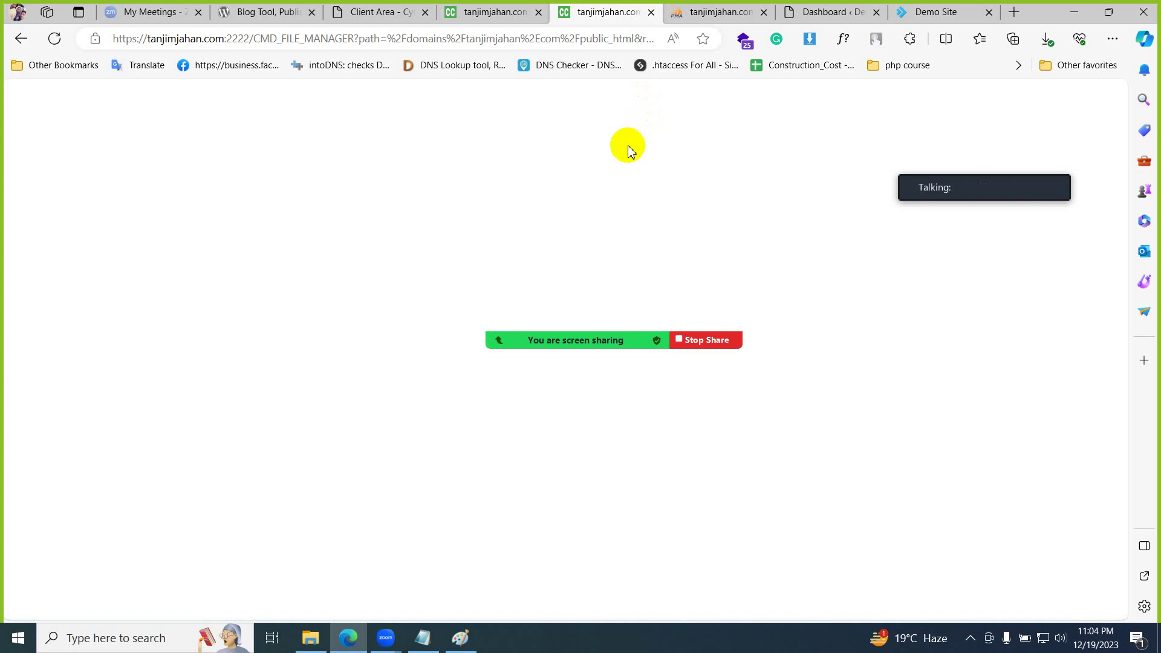
- Reload the stalled index.php editor and continue back to the file manager
click(621, 39)
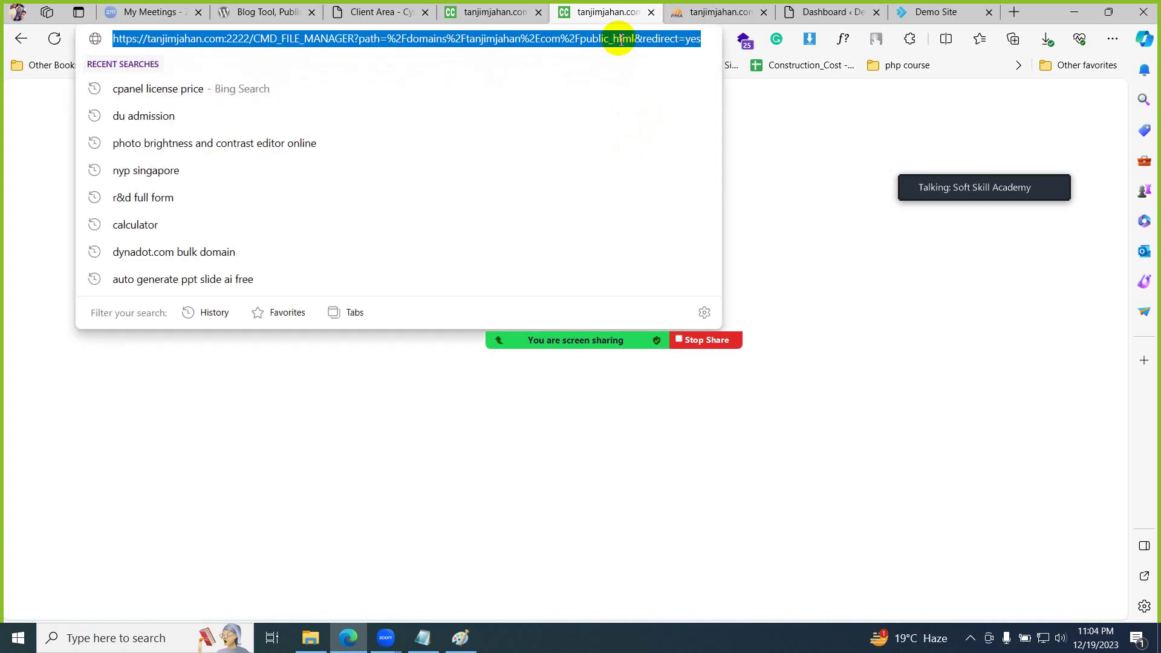
key(Return)
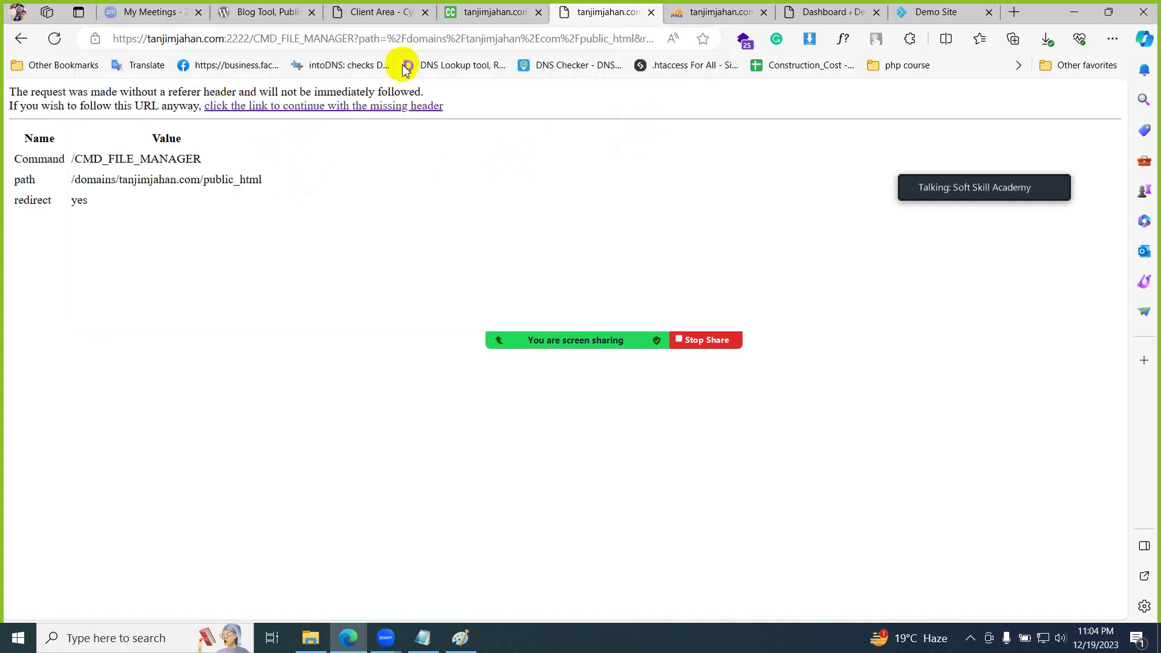
click(414, 113)
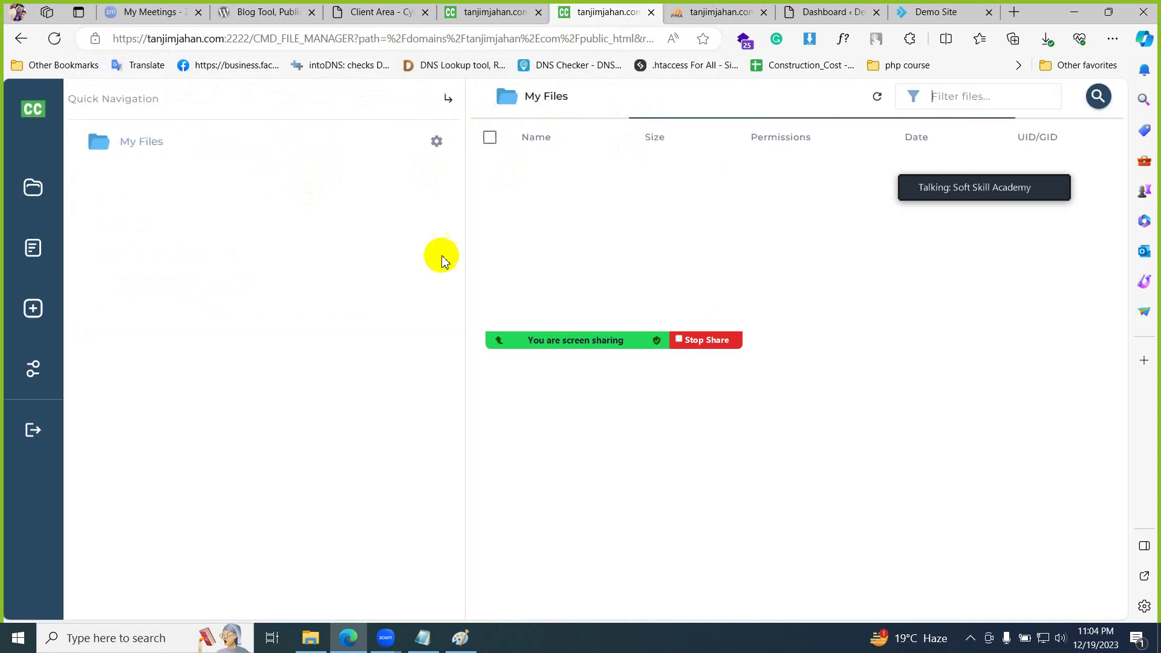
mouse_move(603, 359)
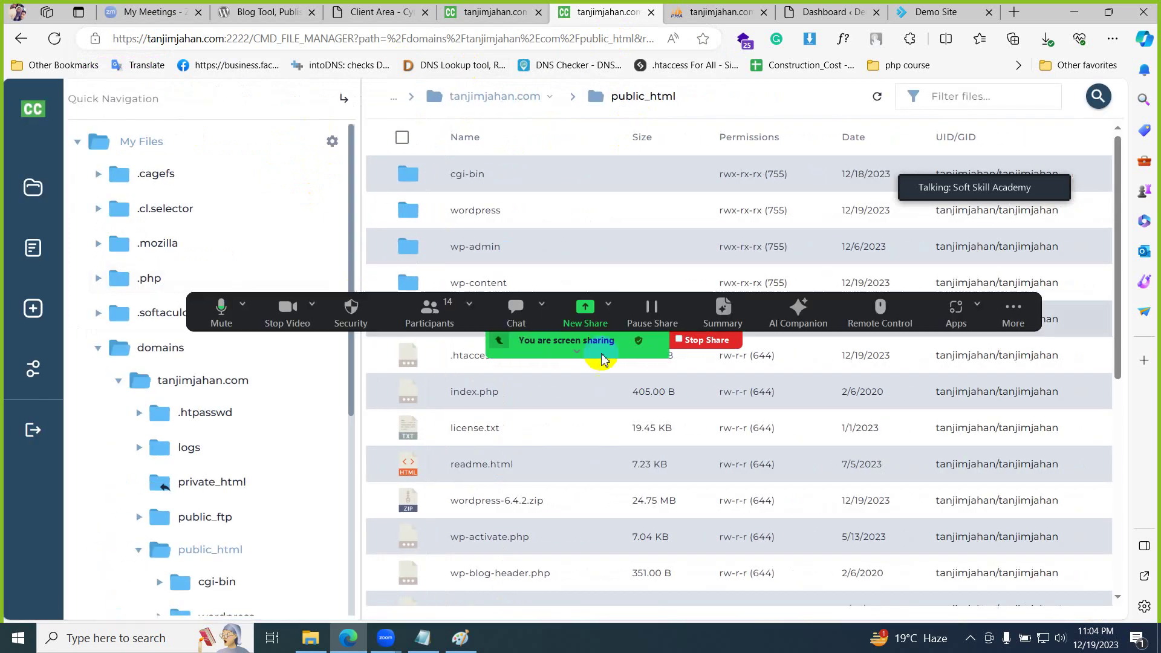
drag(609, 324, 705, 234)
- Try editing license.txt, reload back to the file manager, collapse tanjimjahan.com, and return to the dashboard
click(466, 429)
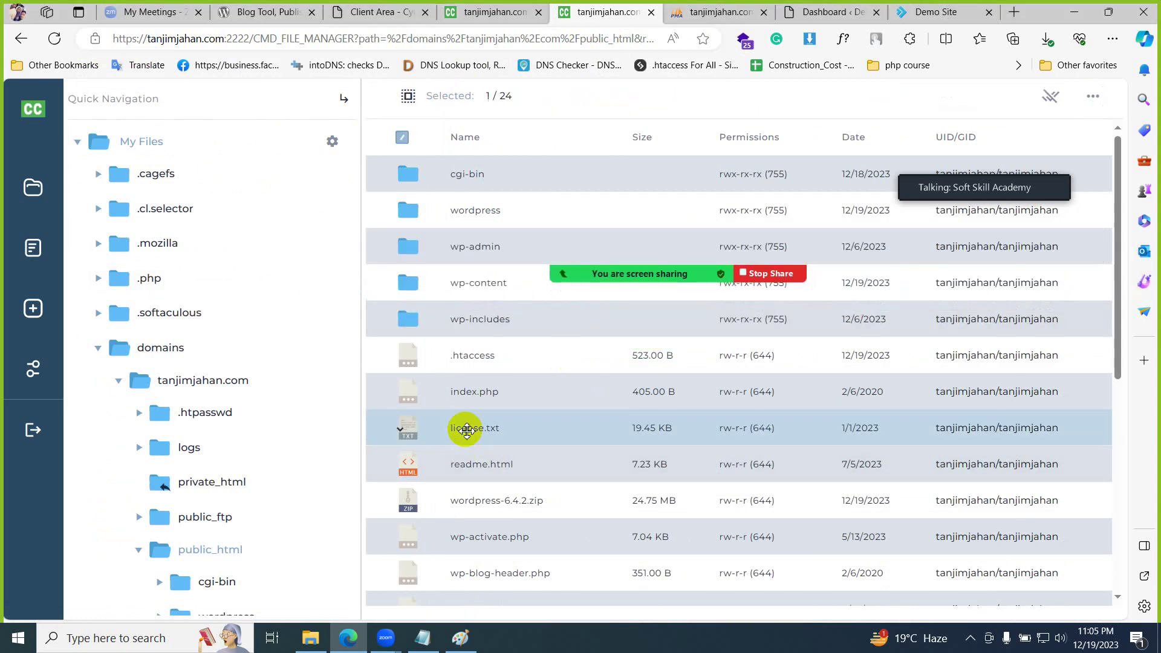
right_click(466, 433)
click(530, 136)
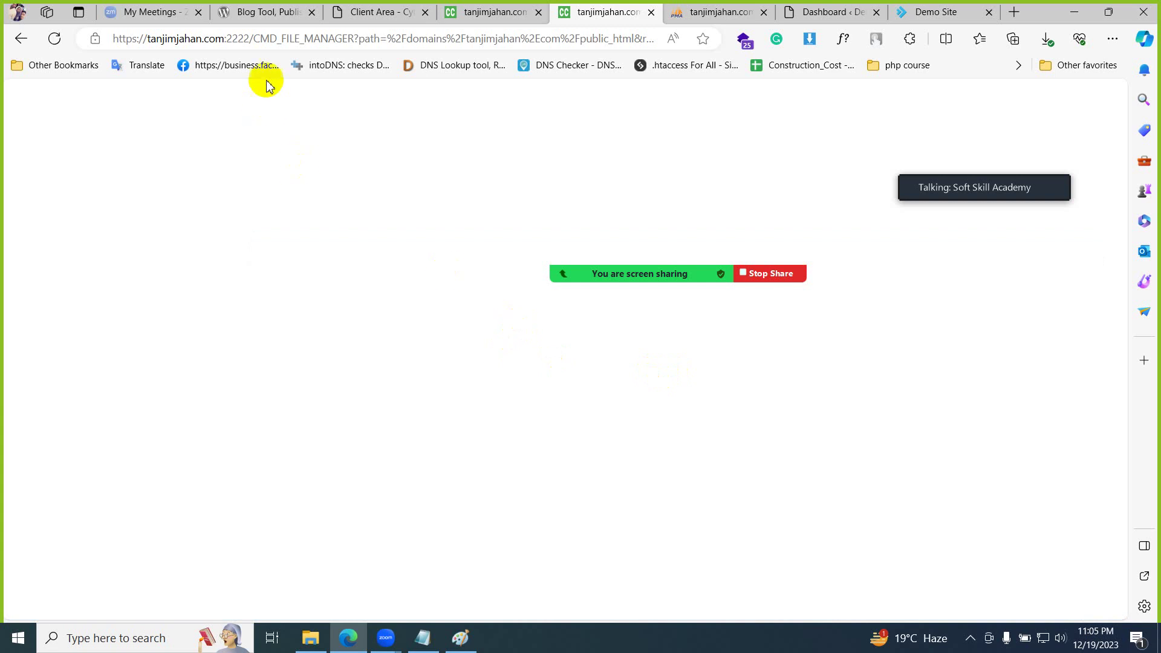
click(288, 41)
key(Return)
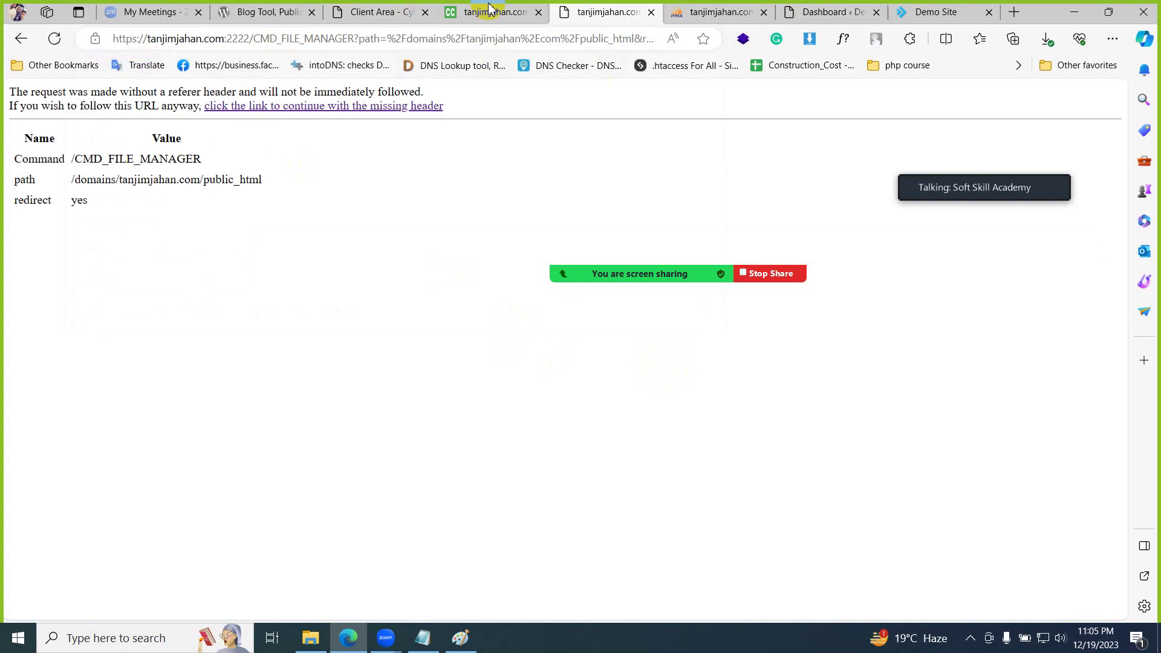
click(332, 107)
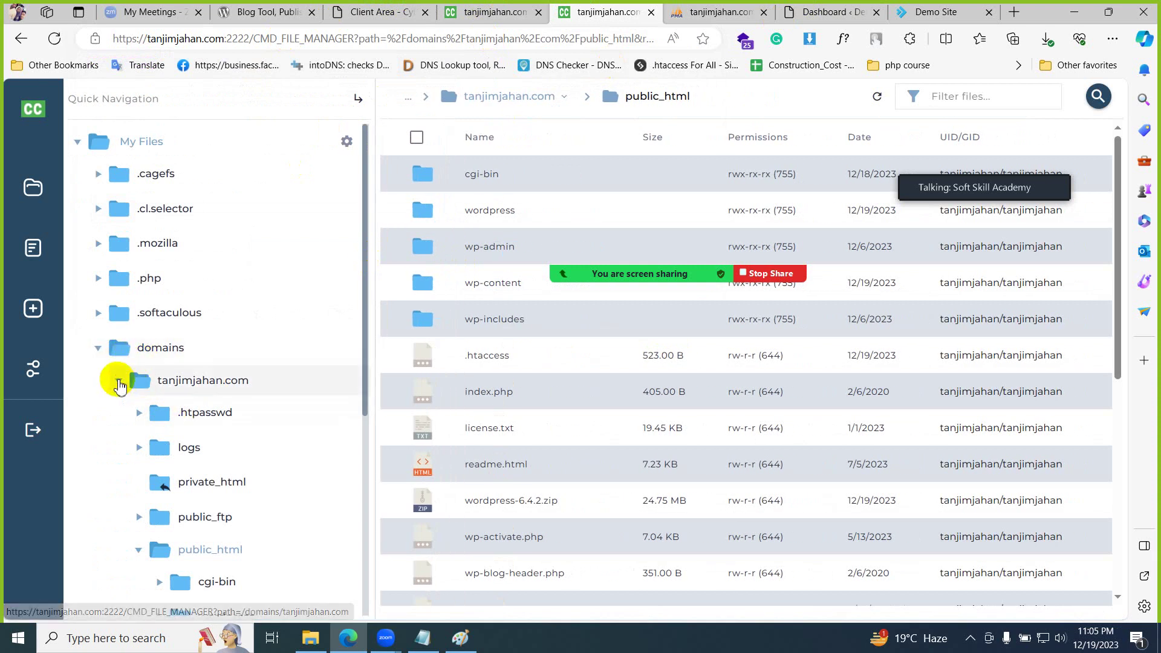
click(119, 380)
click(478, 10)
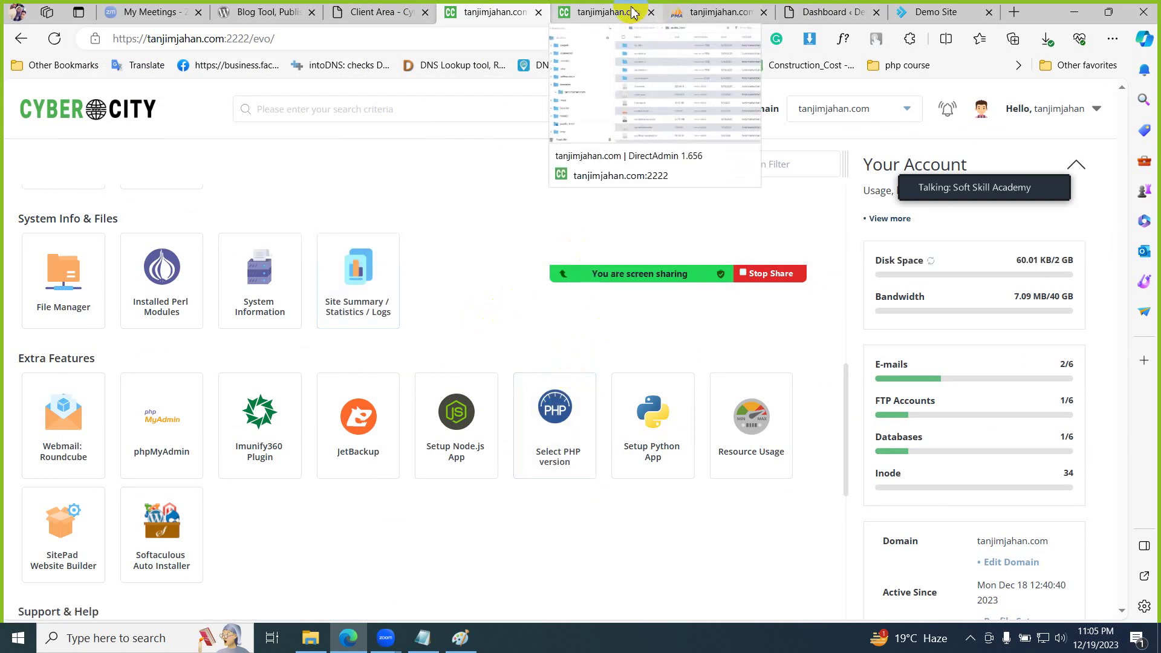
- Look over the public_html listing, WordPress admin dashboard and live Demo Site, then return to the file listing
click(604, 12)
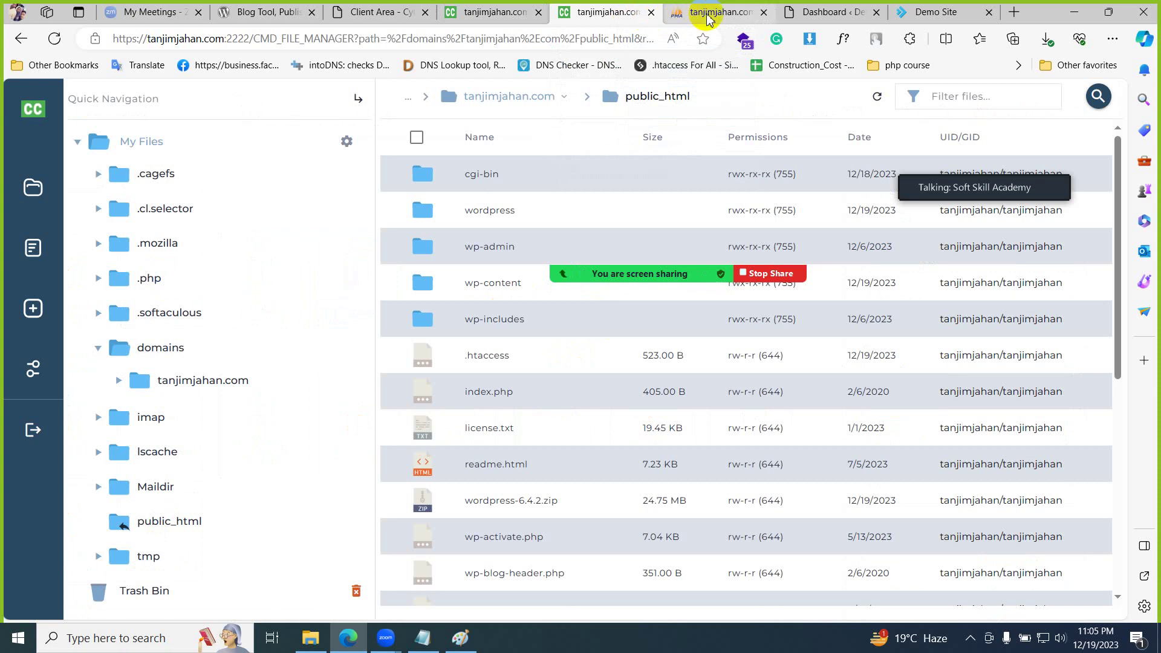
click(823, 12)
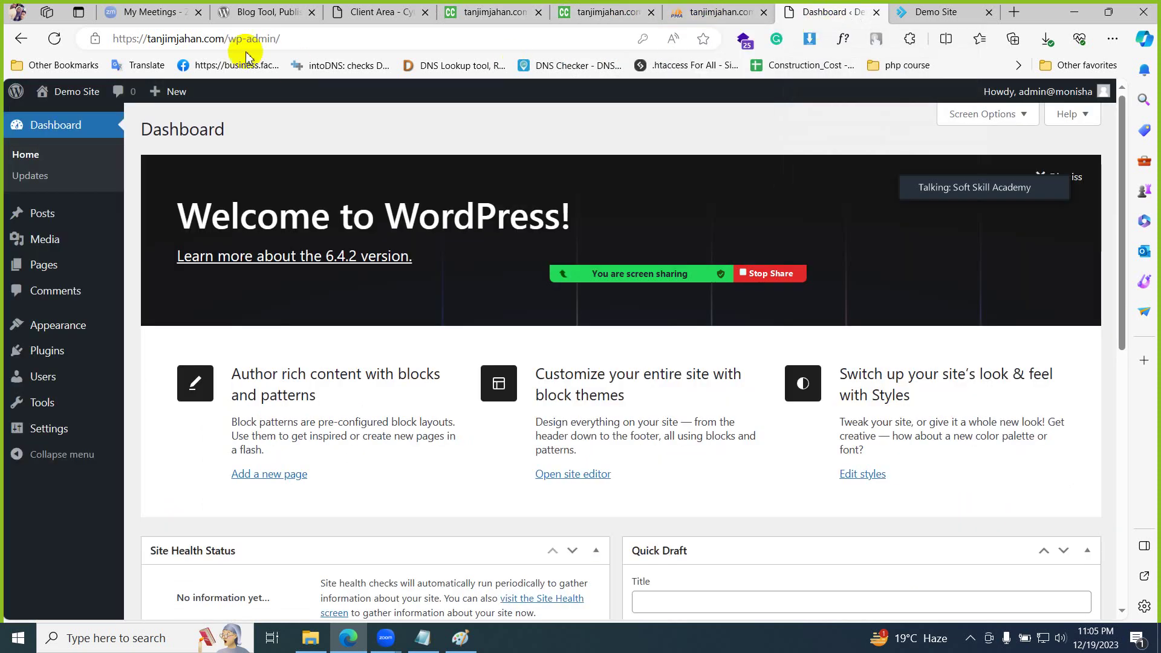
click(922, 11)
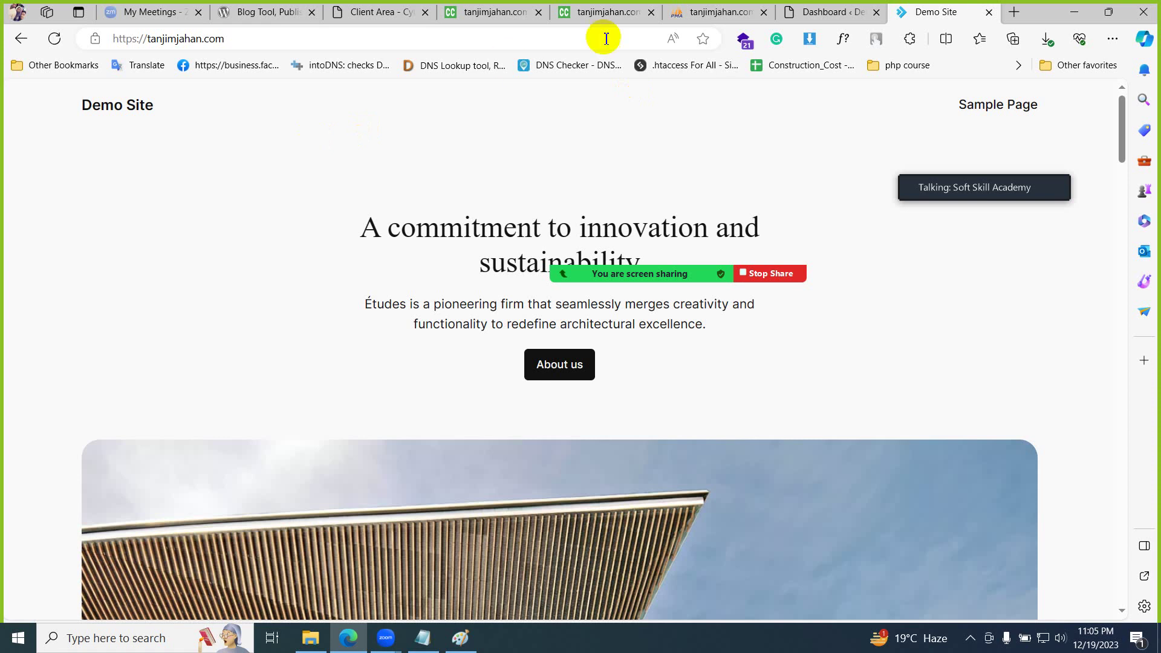
click(608, 12)
click(496, 18)
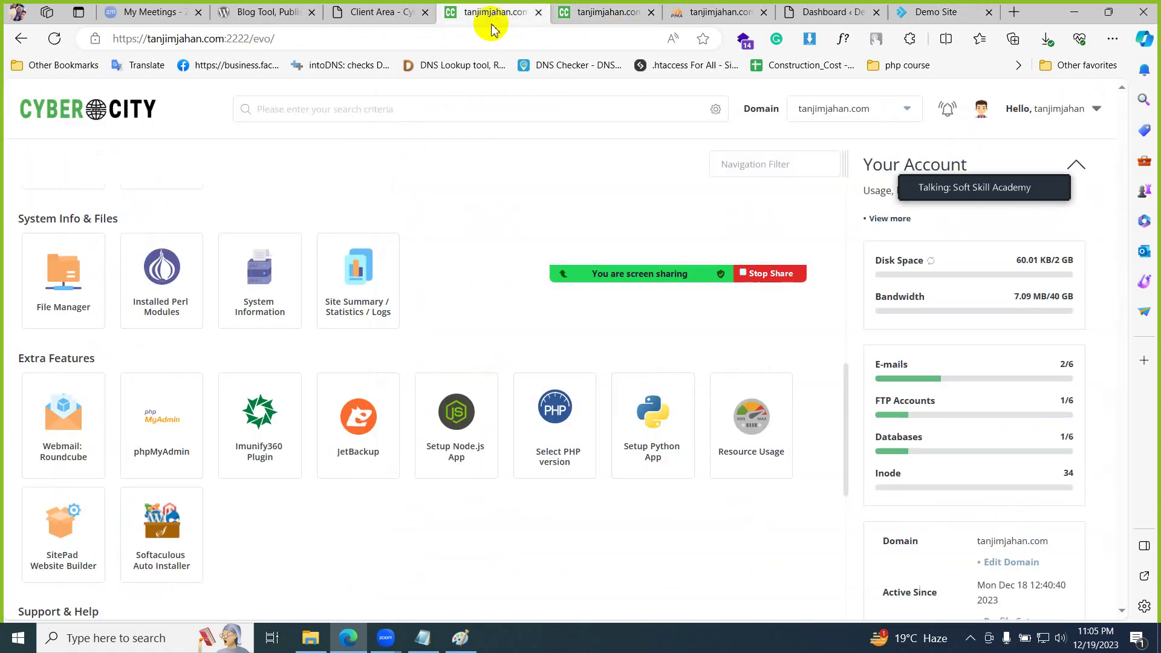
scroll(488, 317, up, 7)
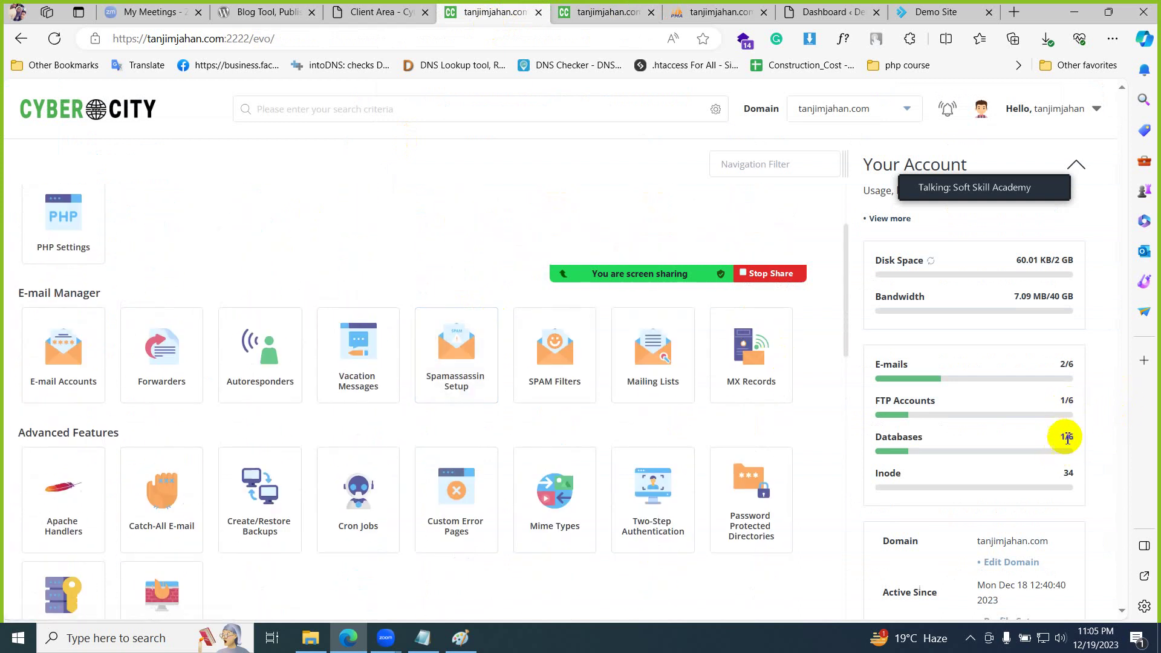
drag(1078, 443, 1087, 458)
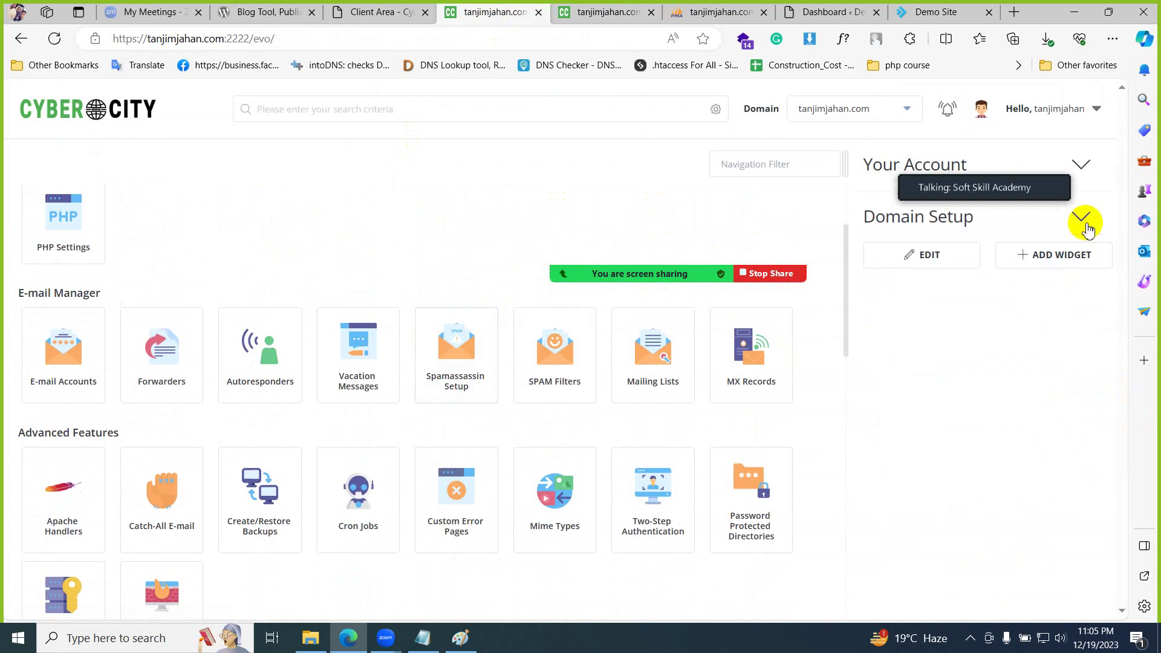
click(1085, 168)
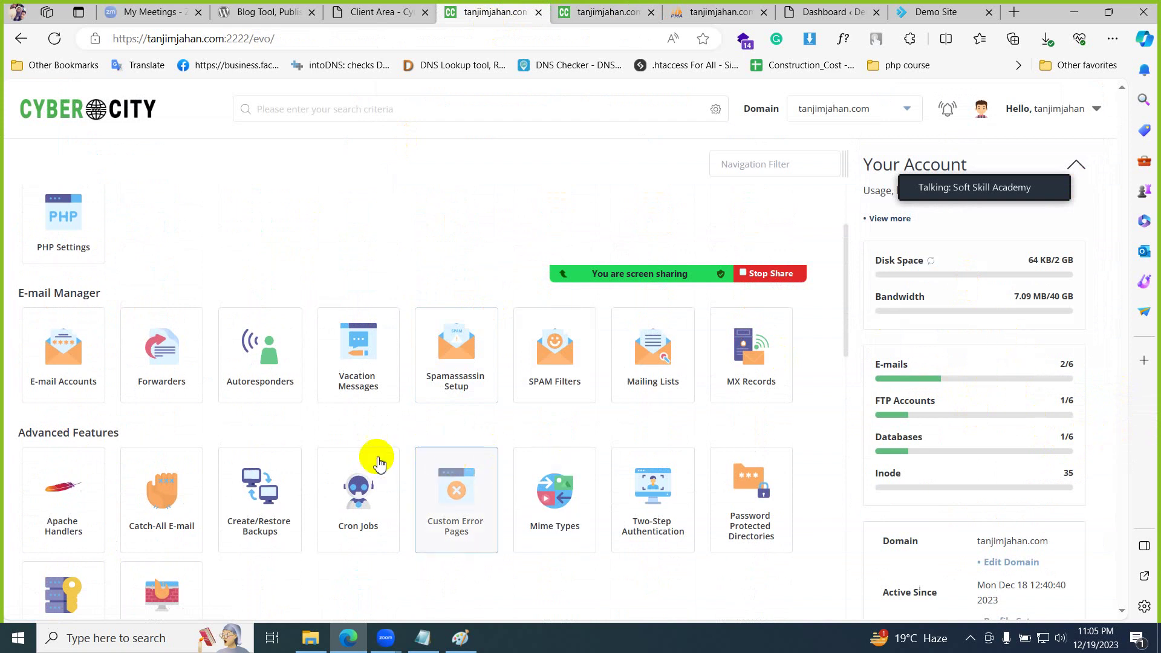
scroll(354, 320, up, 2)
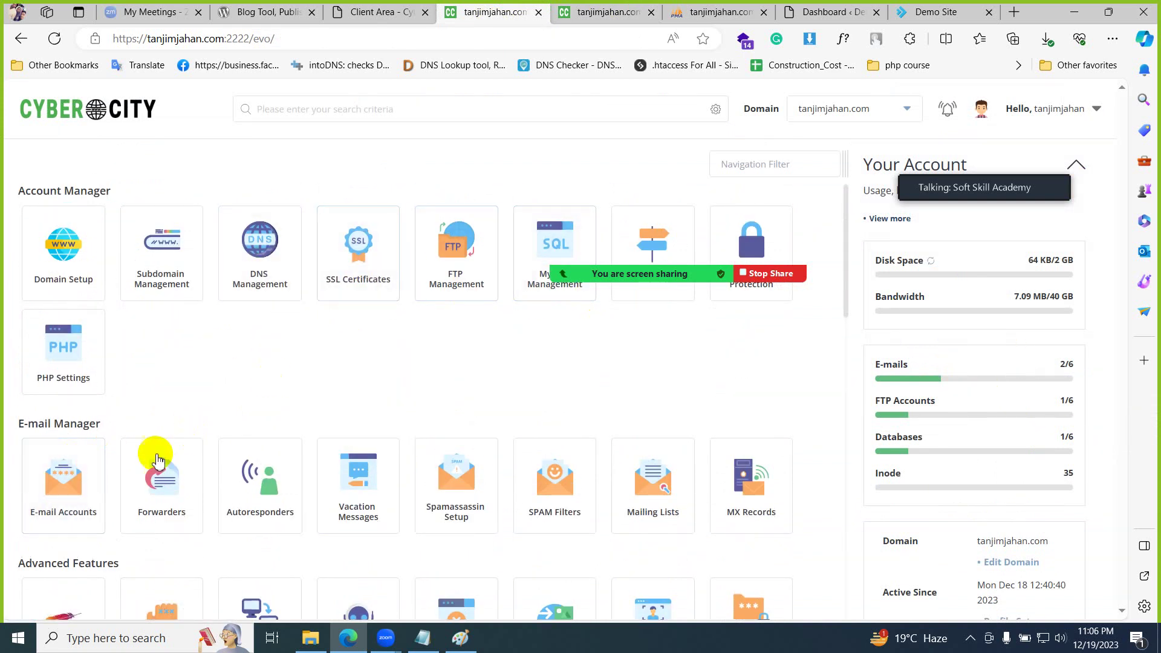
- Open Subdomain Management and start adding a new subdomain
click(157, 255)
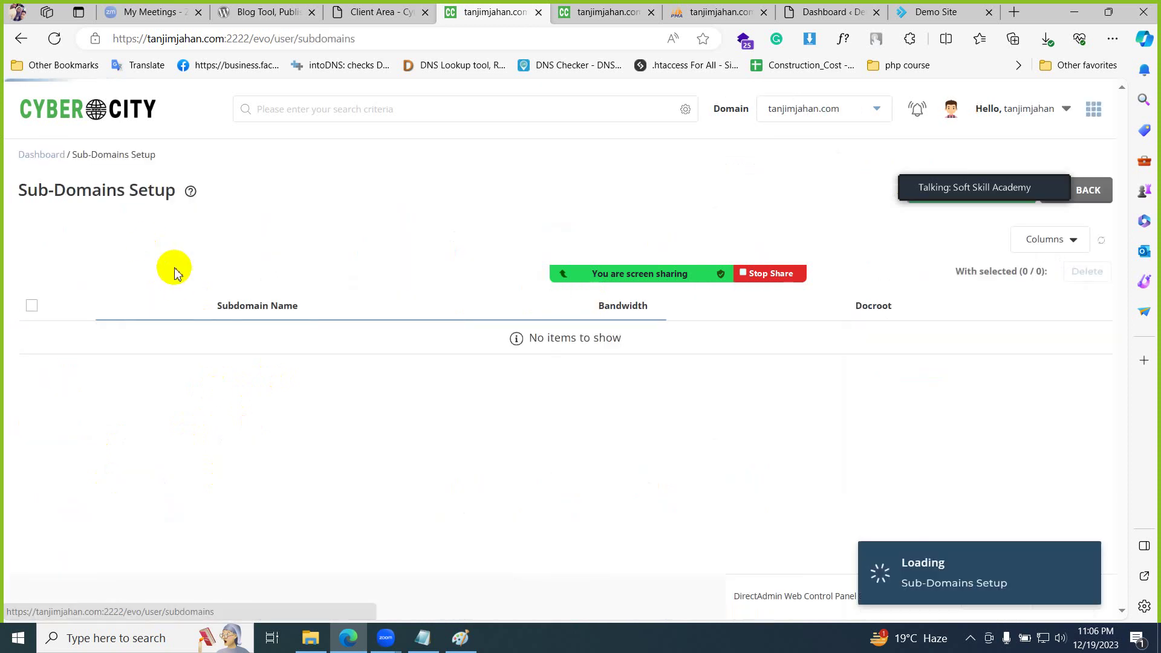
mouse_move(838, 226)
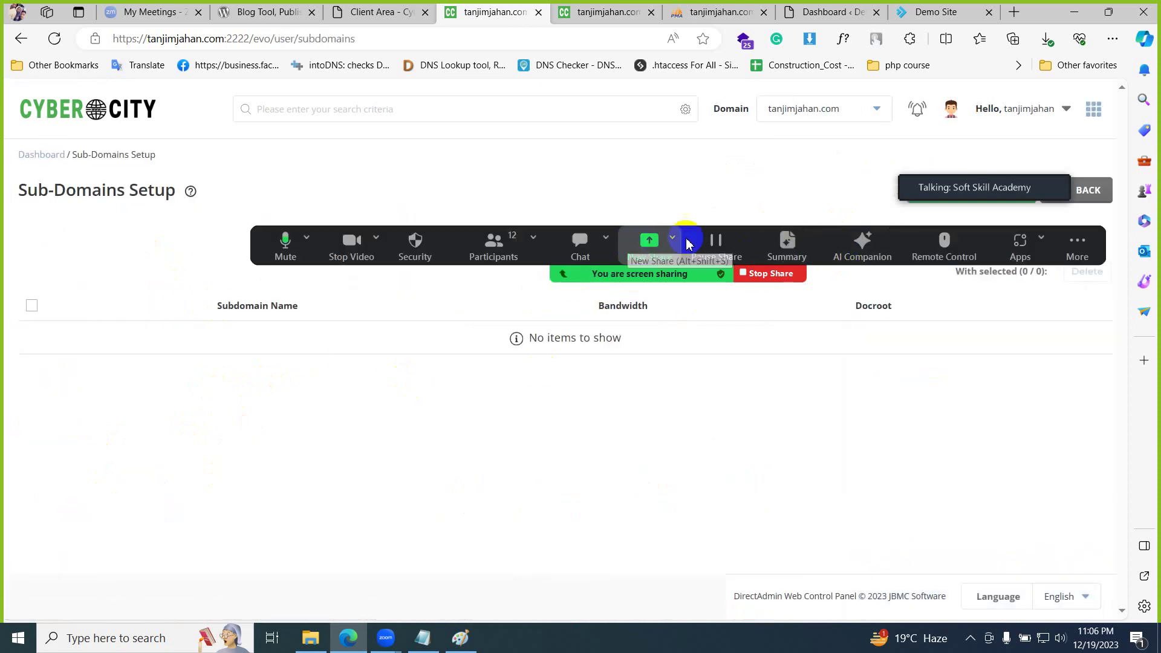
drag(752, 237, 742, 422)
drag(963, 189, 850, 172)
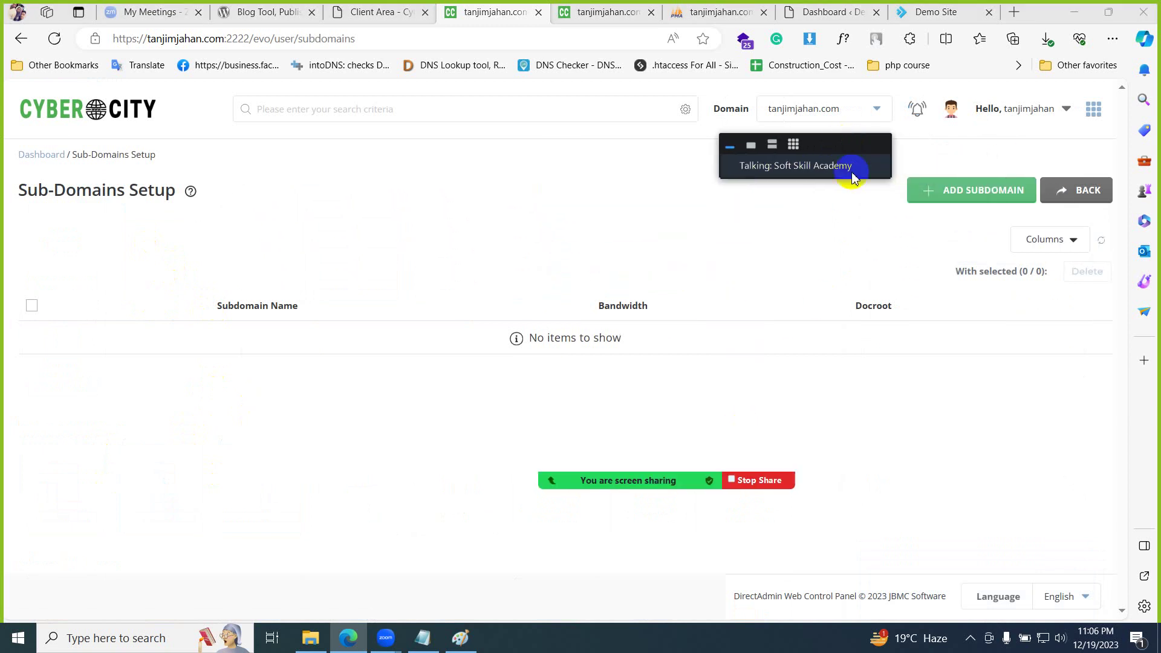
click(962, 190)
- Create subdomain 'school' with the default public_html document root, then select its name
click(458, 364)
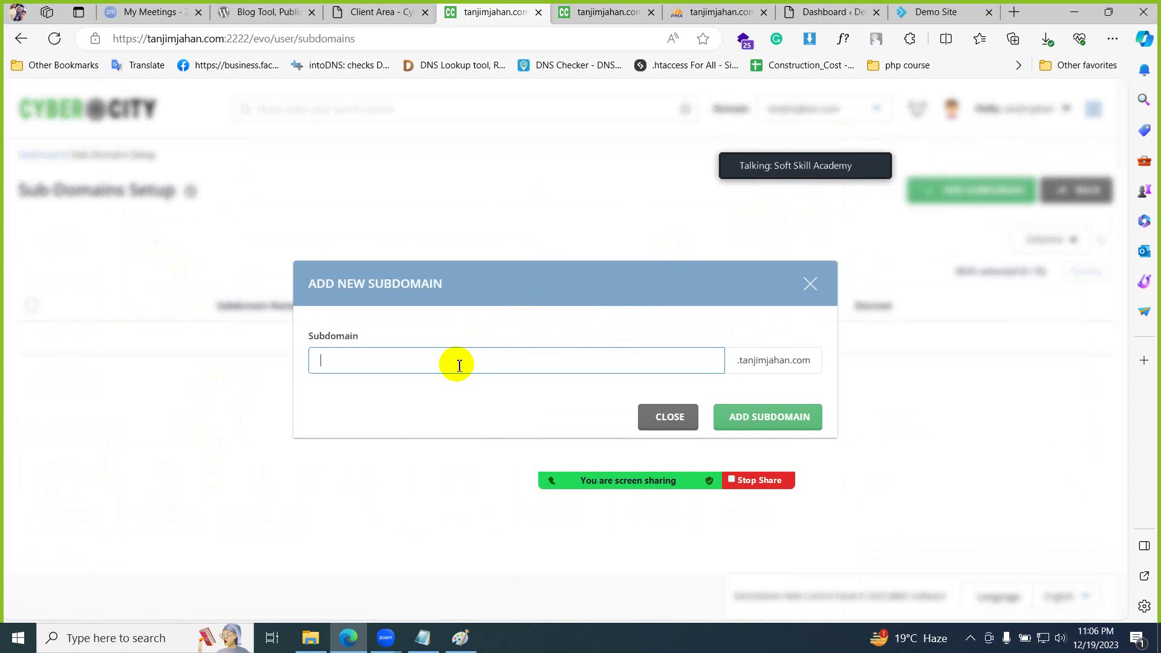
text(school)
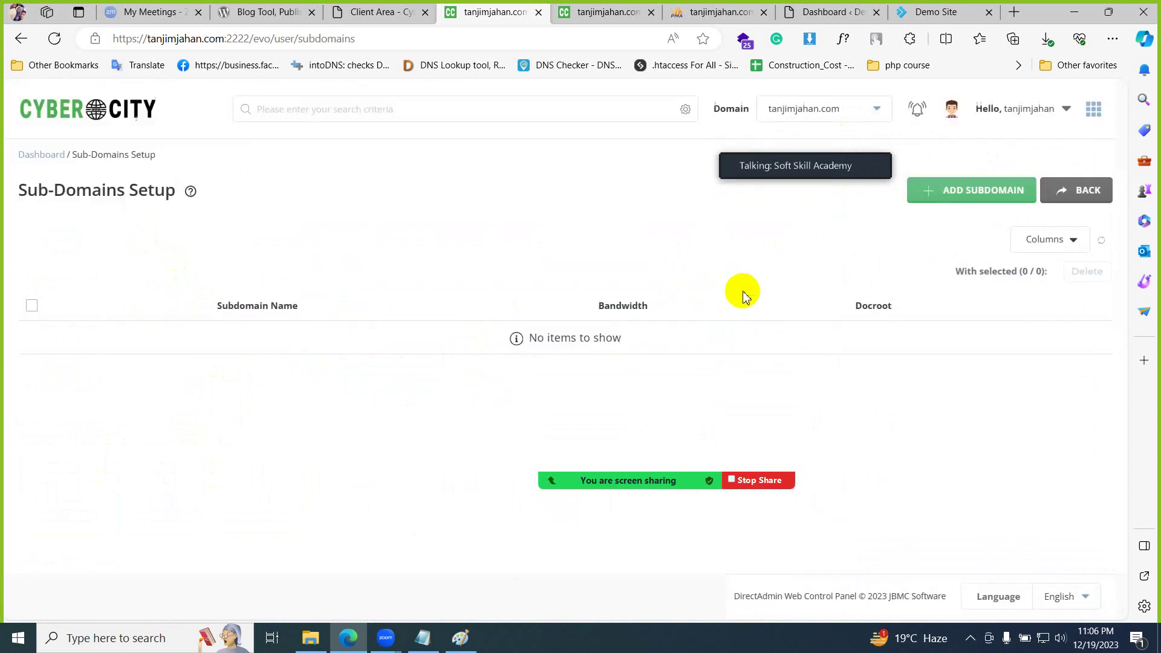
mouse_move(725, 480)
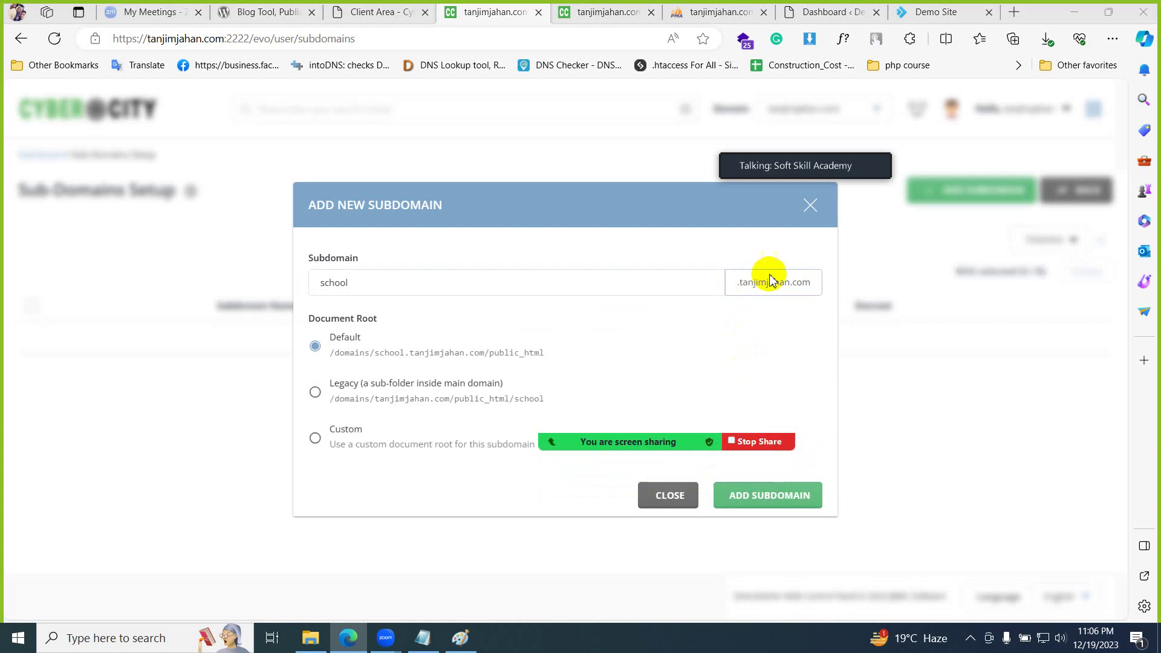
click(380, 282)
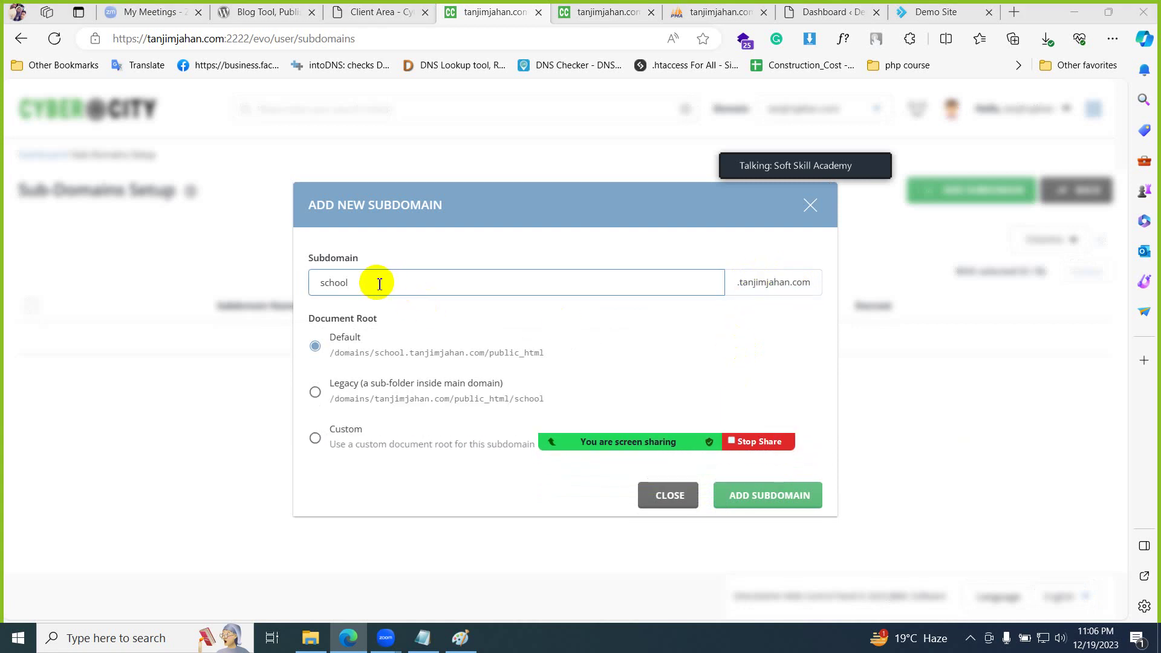
click(442, 357)
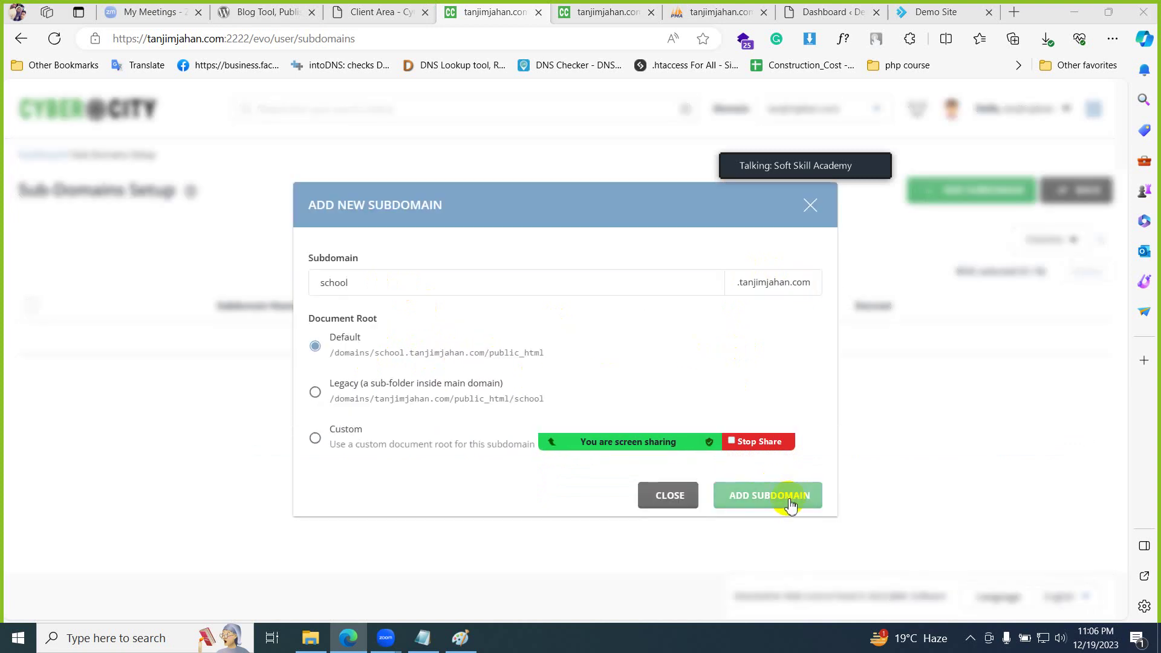
click(790, 504)
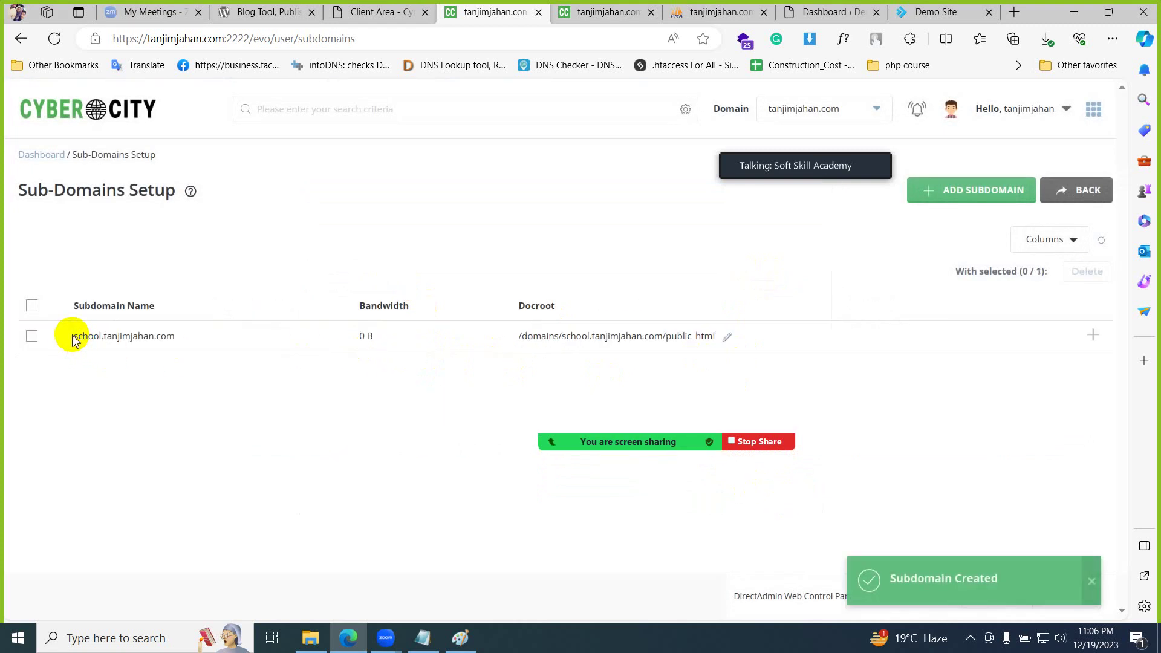
drag(72, 340, 189, 334)
- Paste school.tanjimjahan.com as a new last line in the Notepad notes, then return to the subdomain list
click(425, 636)
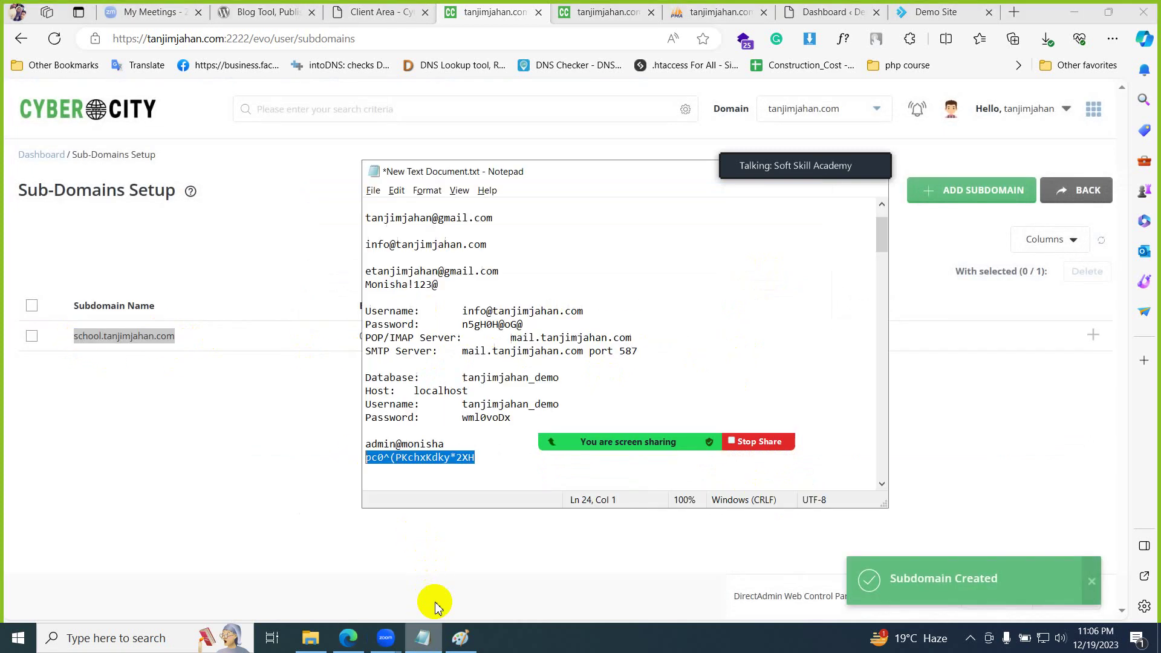
click(490, 457)
key(Return)
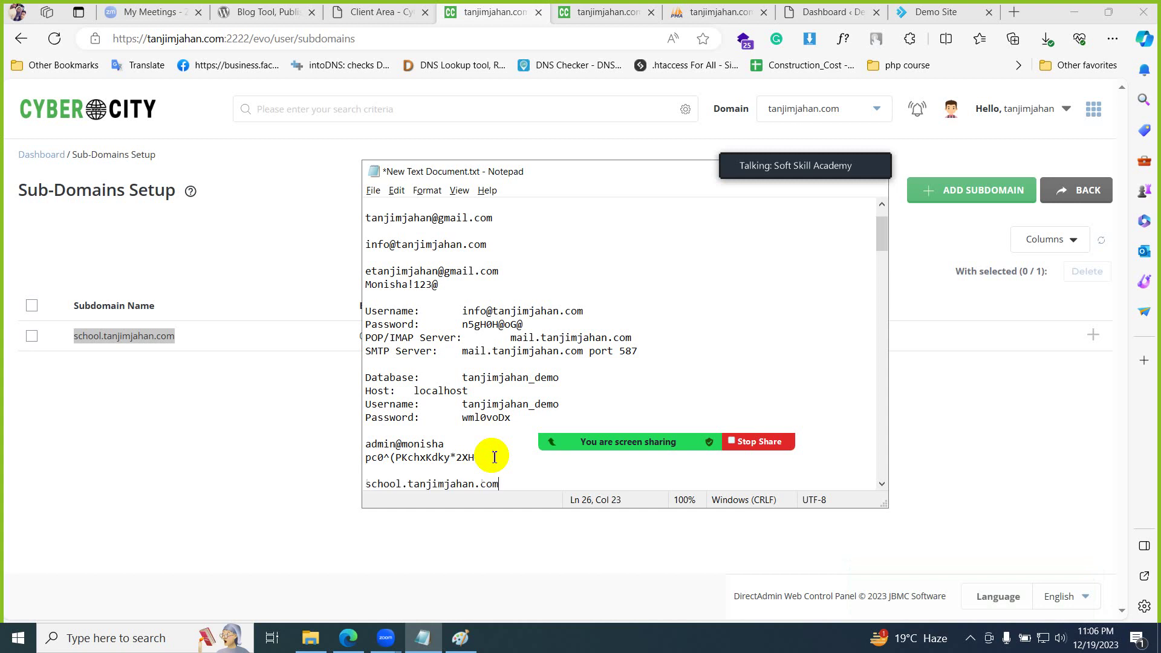
scroll(494, 456, down, 2)
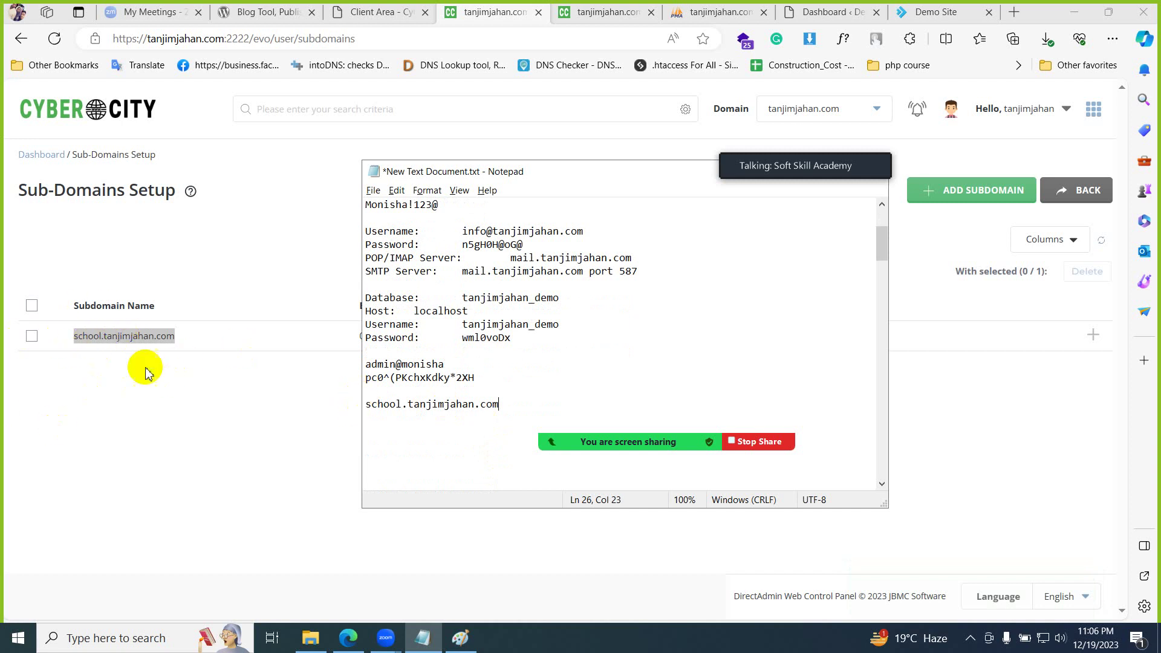
click(127, 396)
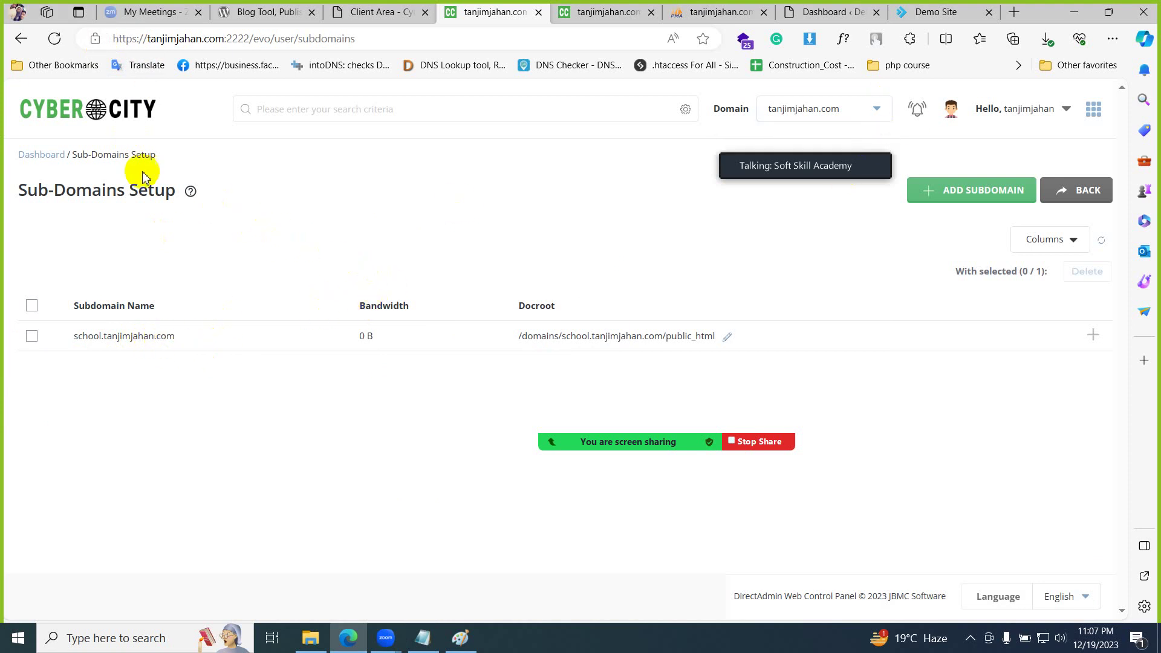
- Return to the control panel dashboard and open File Manager in a new tab from System Info & Files
click(106, 120)
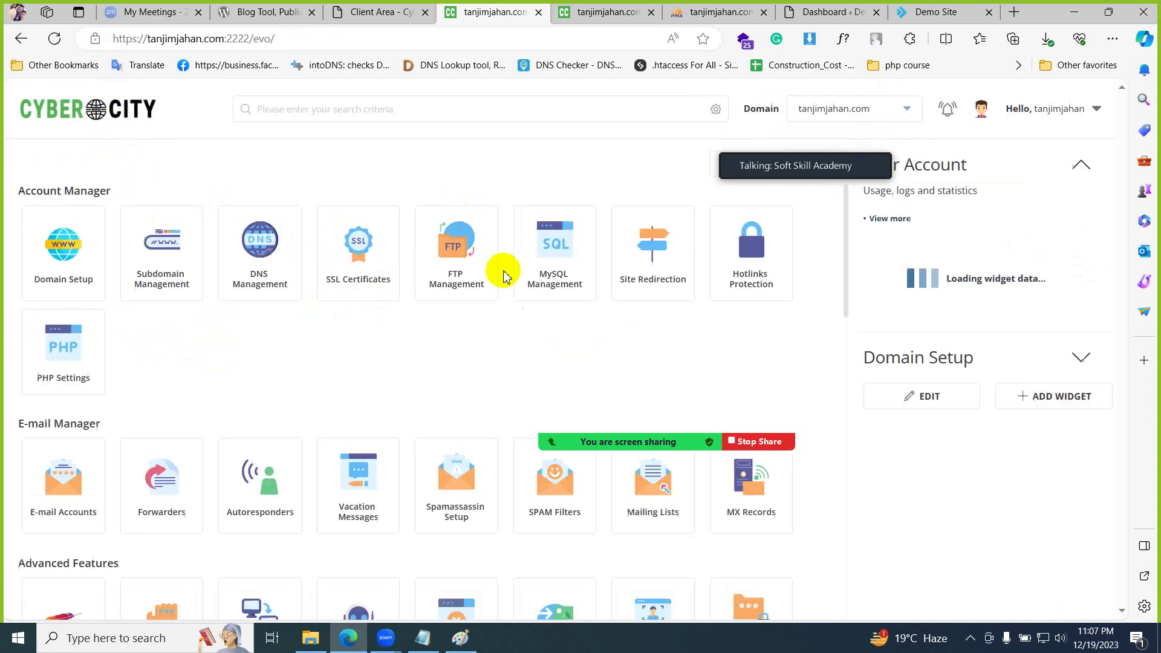
scroll(247, 396, down, 2)
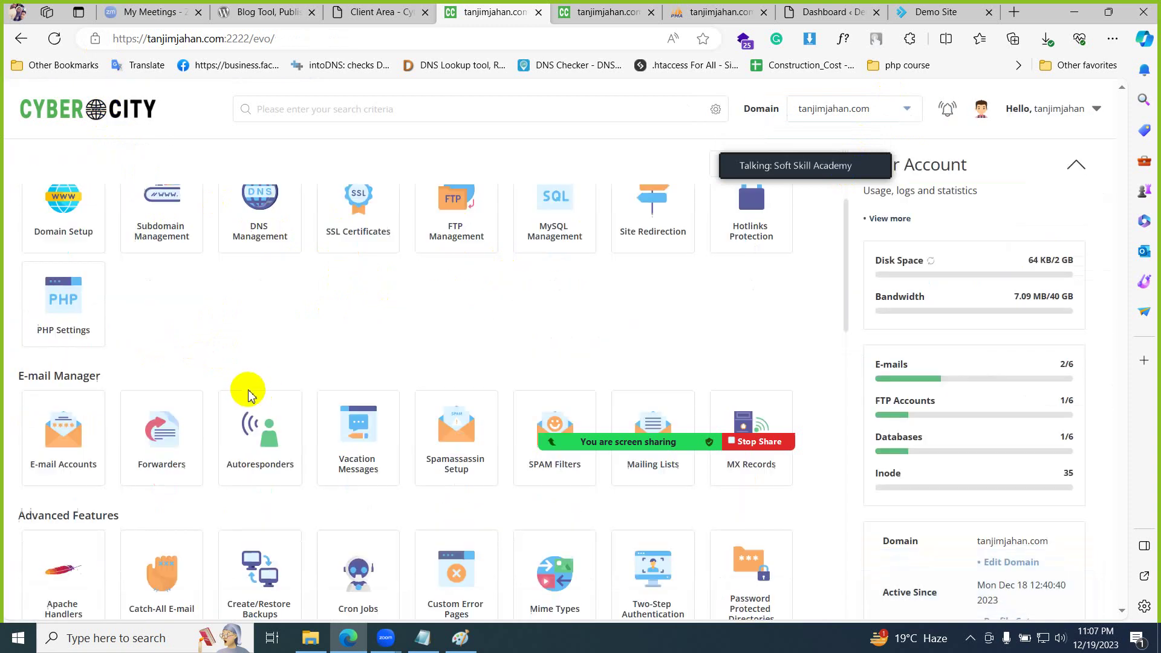
scroll(335, 344, up, 2)
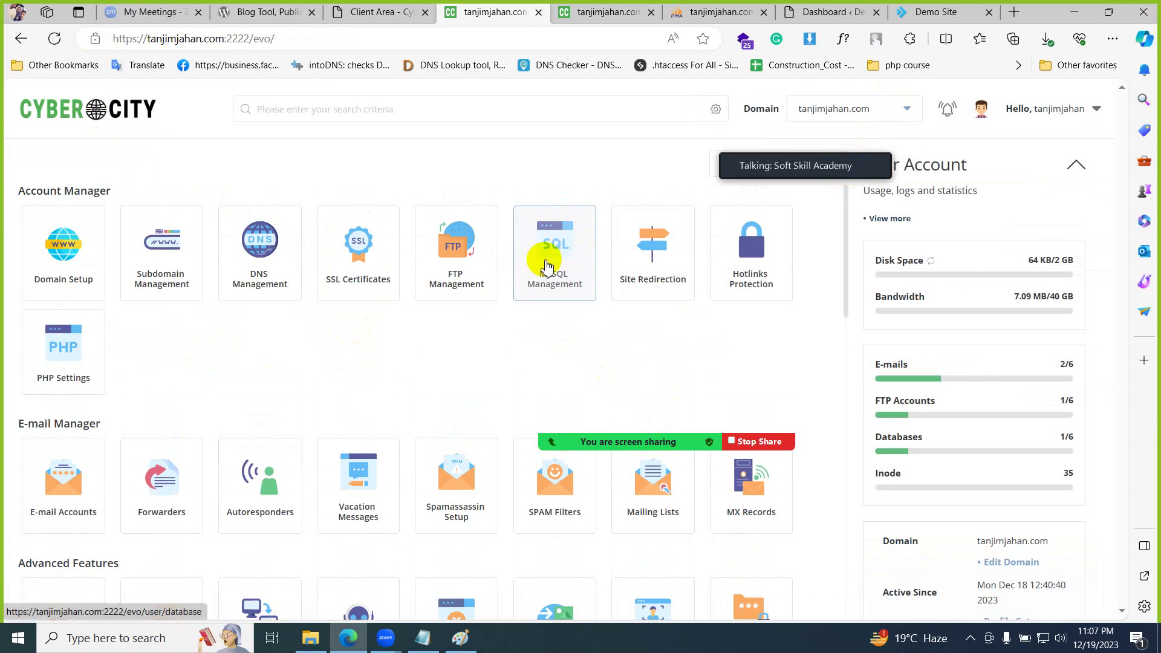
scroll(298, 368, down, 2)
click(431, 638)
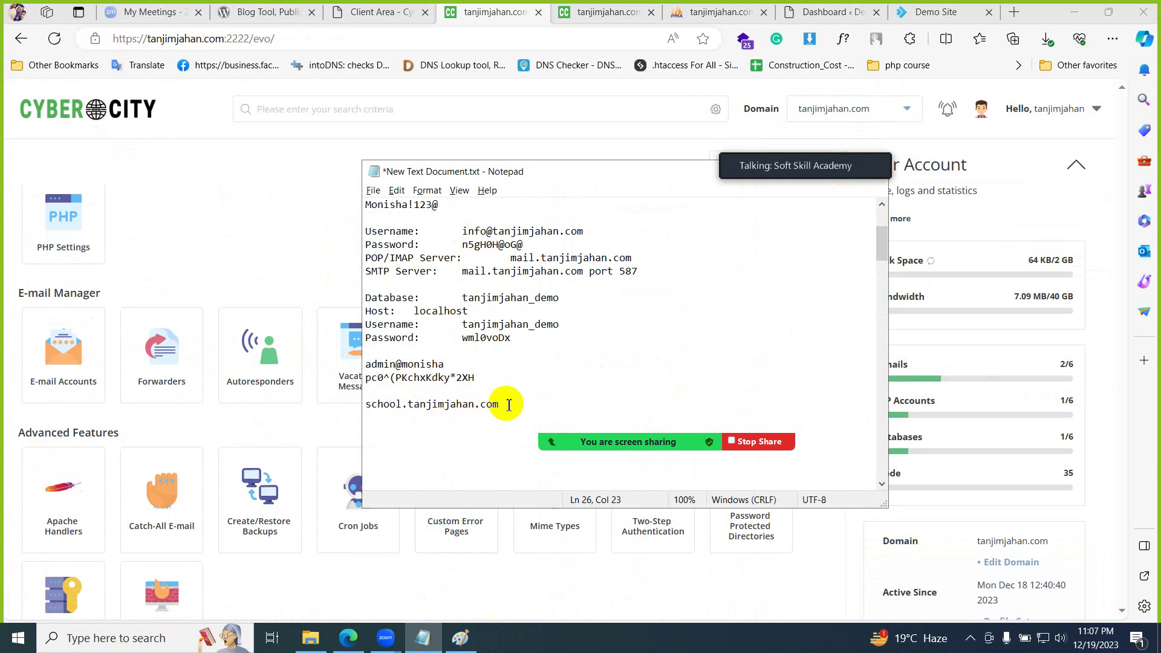
drag(508, 404, 332, 381)
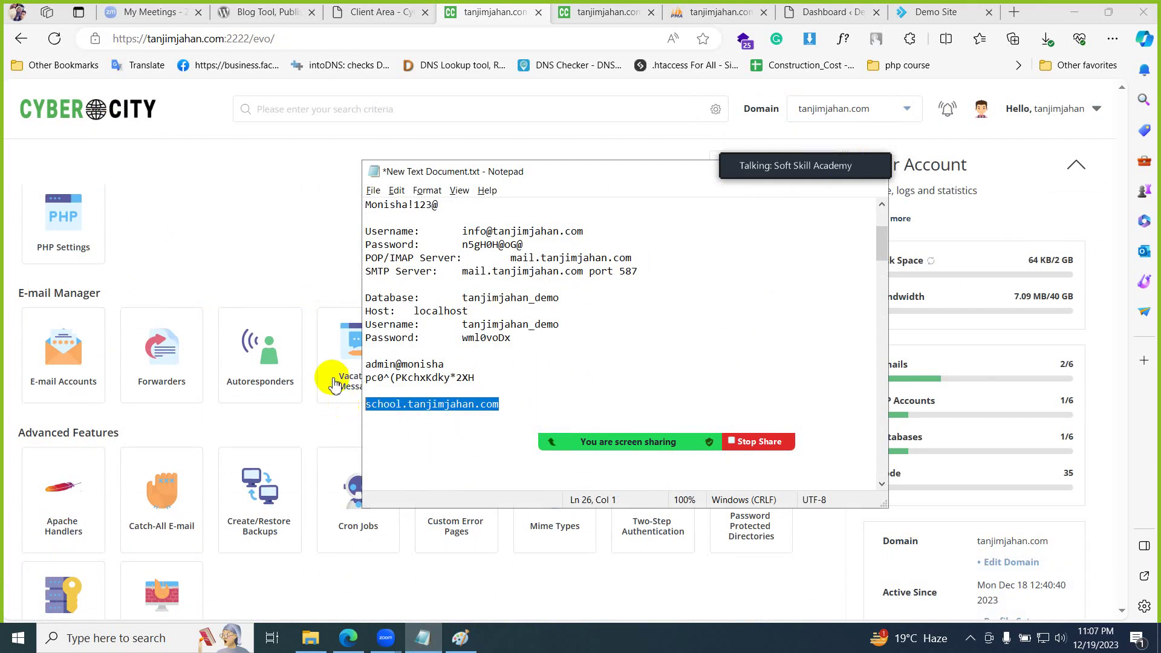
click(267, 261)
scroll(157, 484, down, 5)
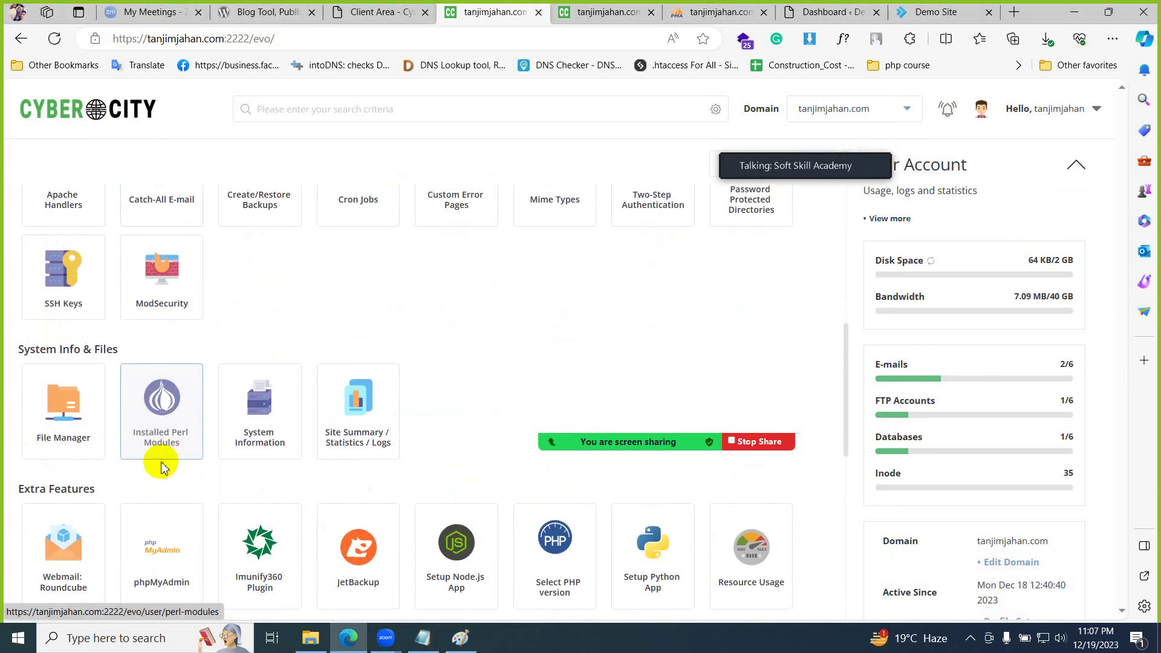
click(71, 418)
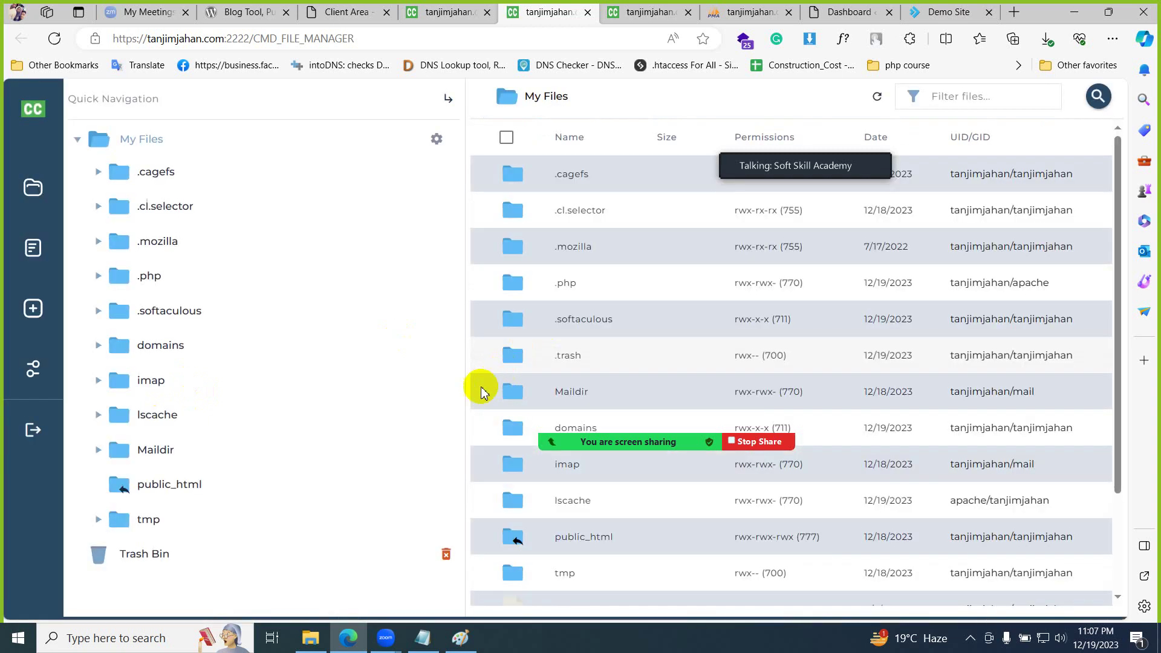
- Open the main site's public_html folder from Quick Navigation
drag(467, 402, 428, 396)
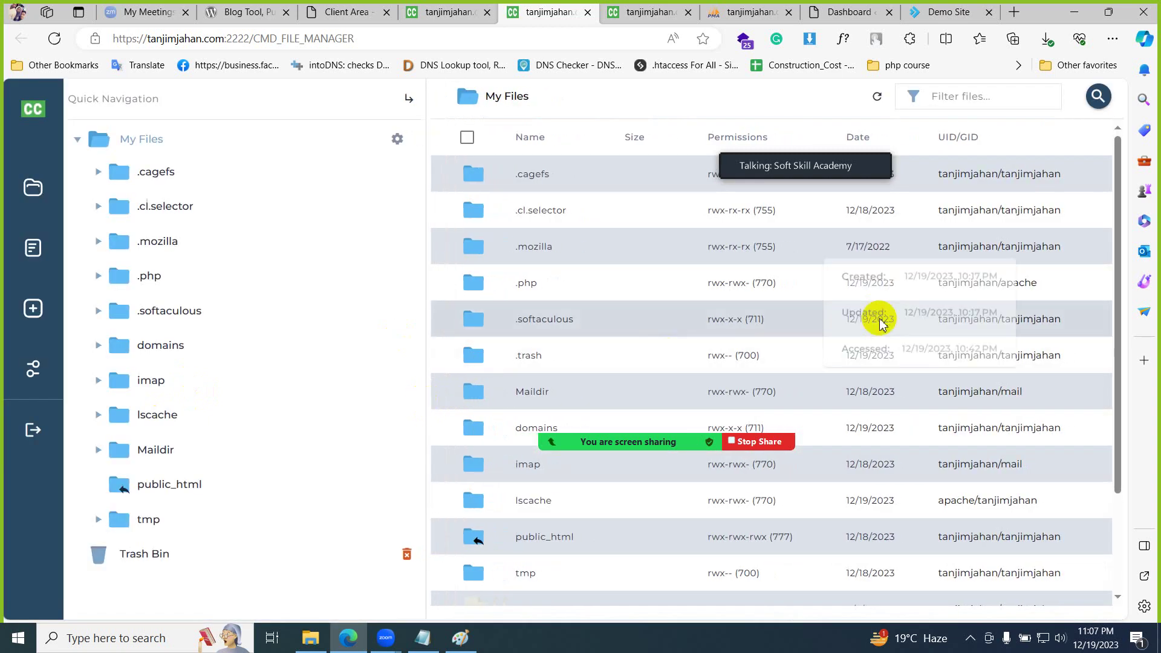
scroll(825, 337, down, 2)
scroll(825, 336, down, 1)
mouse_move(599, 439)
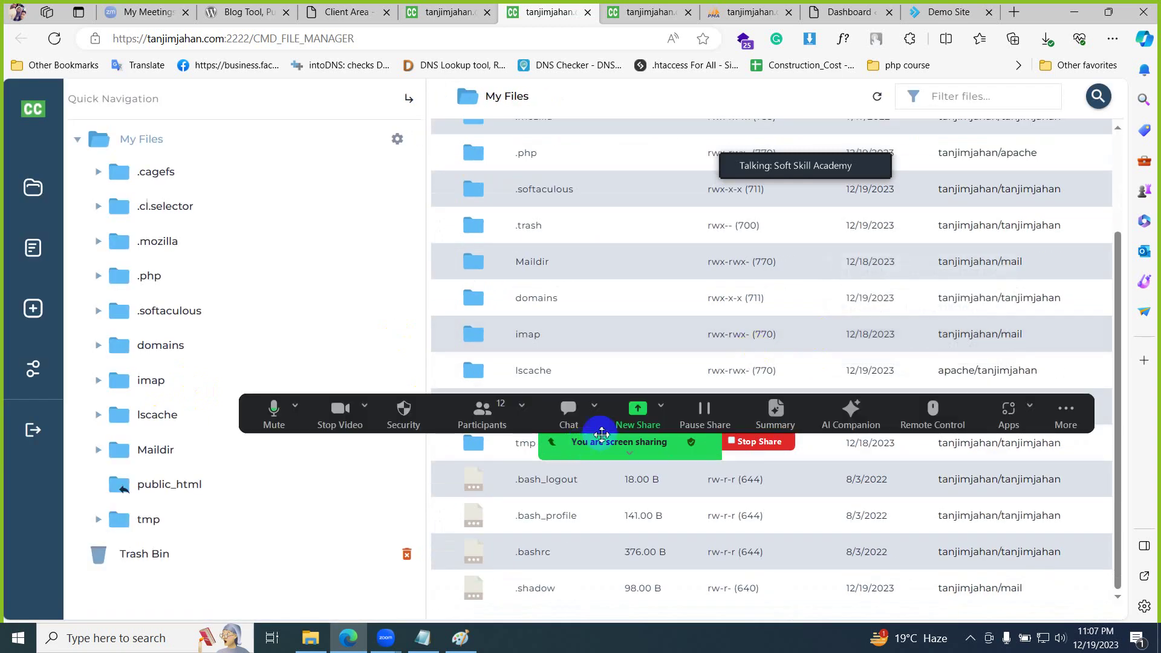
drag(742, 411, 764, 385)
drag(784, 426, 705, 531)
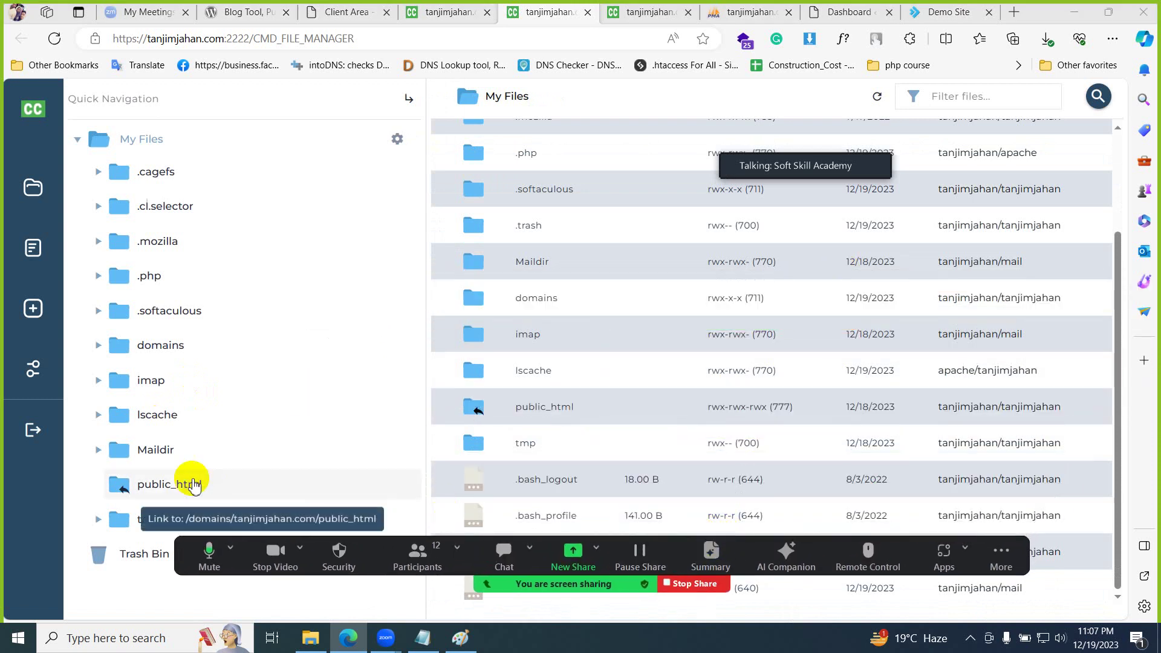
click(175, 485)
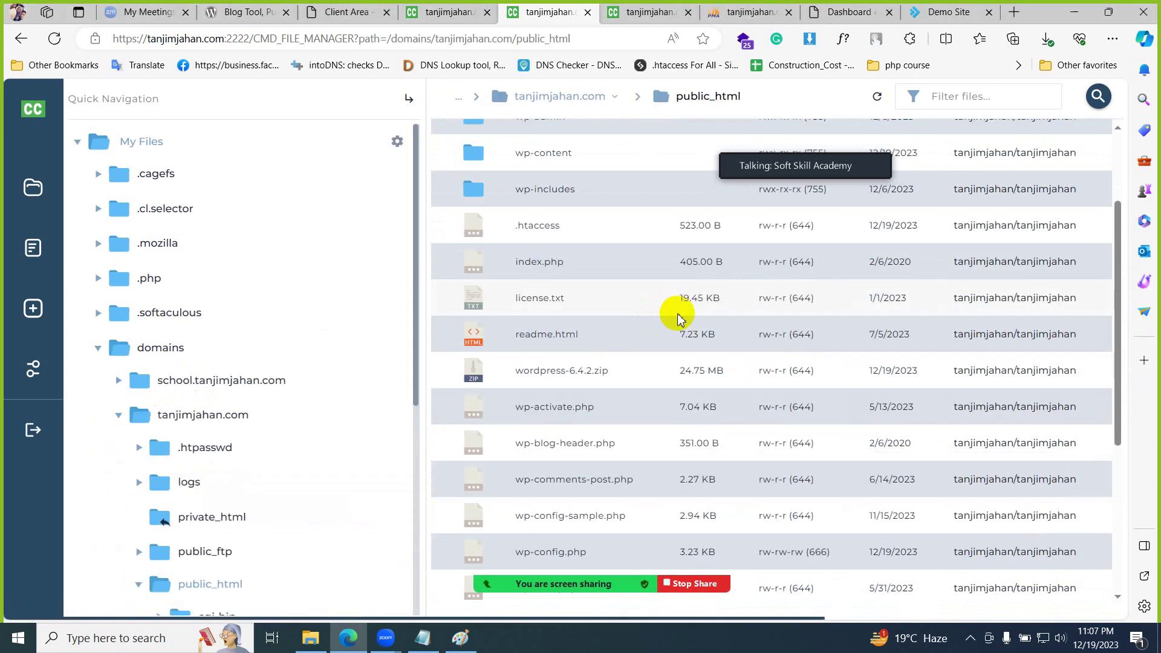
- Collapse the tanjimjahan.com tree and reopen File Manager from the other dashboard tab
scroll(682, 313, up, 2)
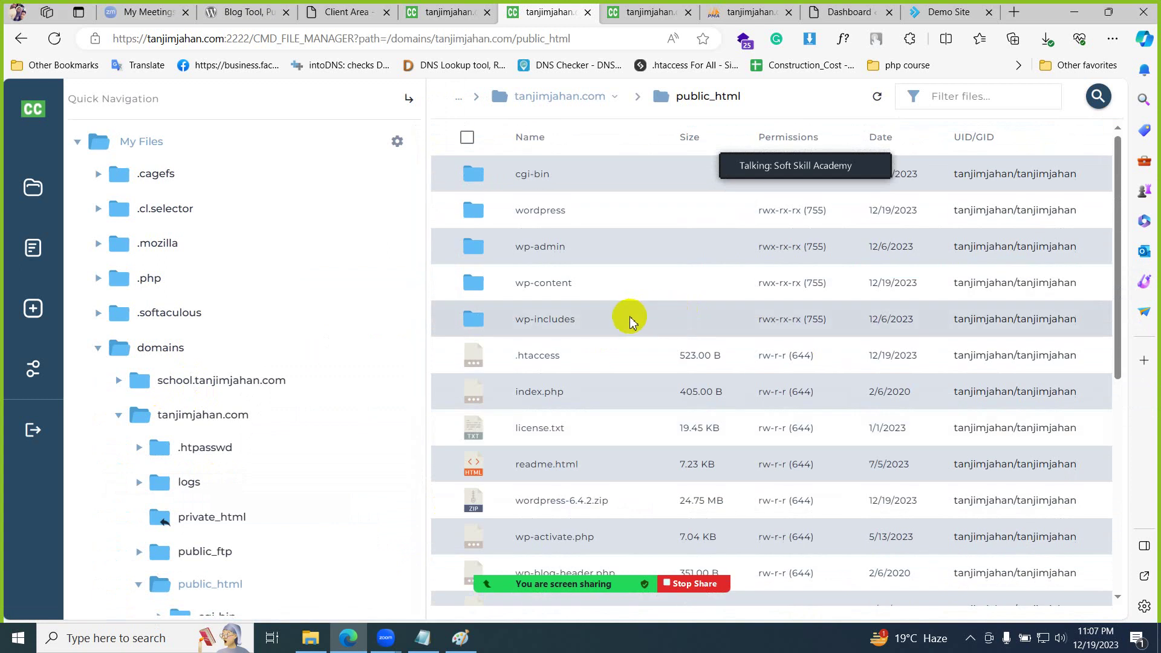
scroll(632, 321, down, 6)
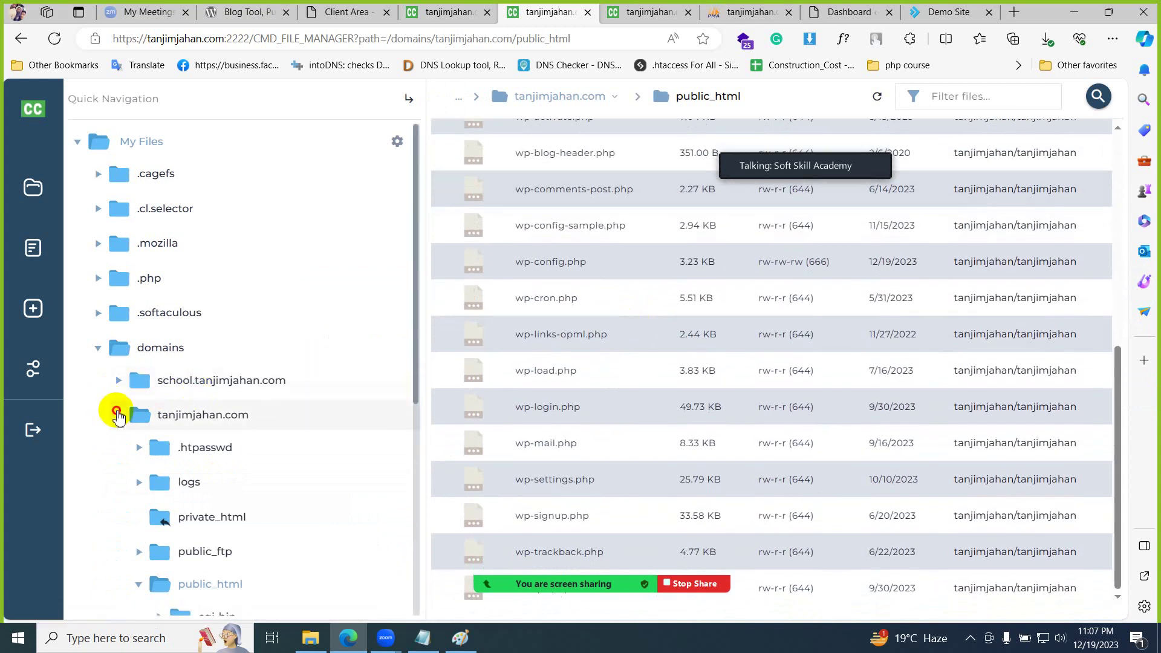
click(118, 415)
click(119, 415)
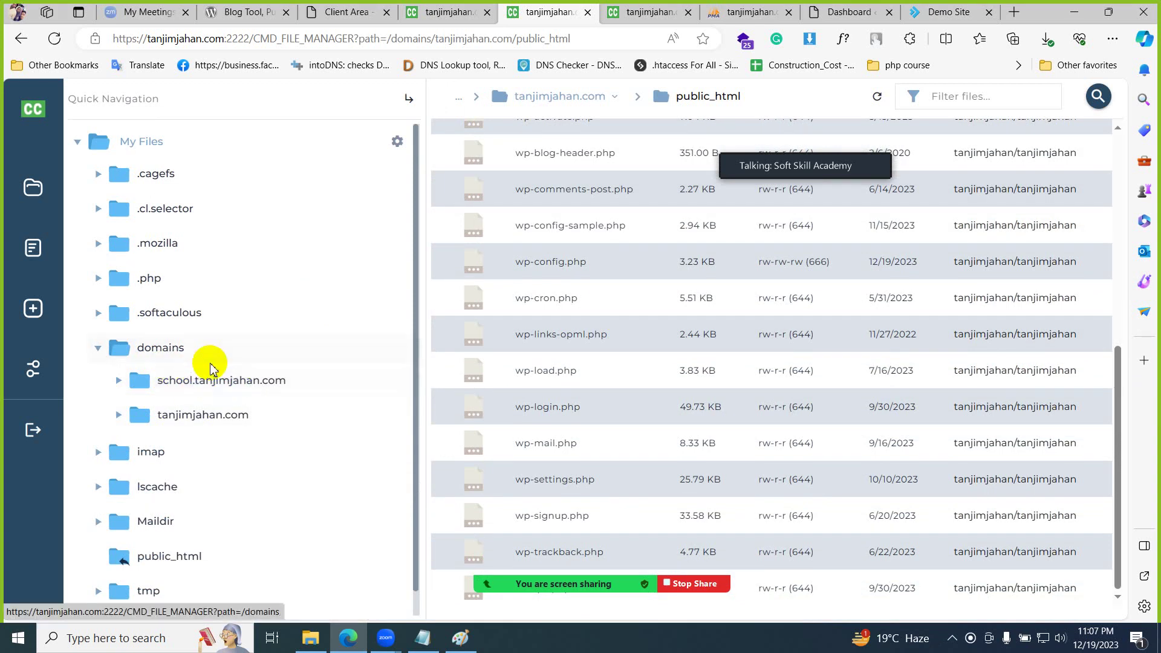
click(448, 16)
click(55, 413)
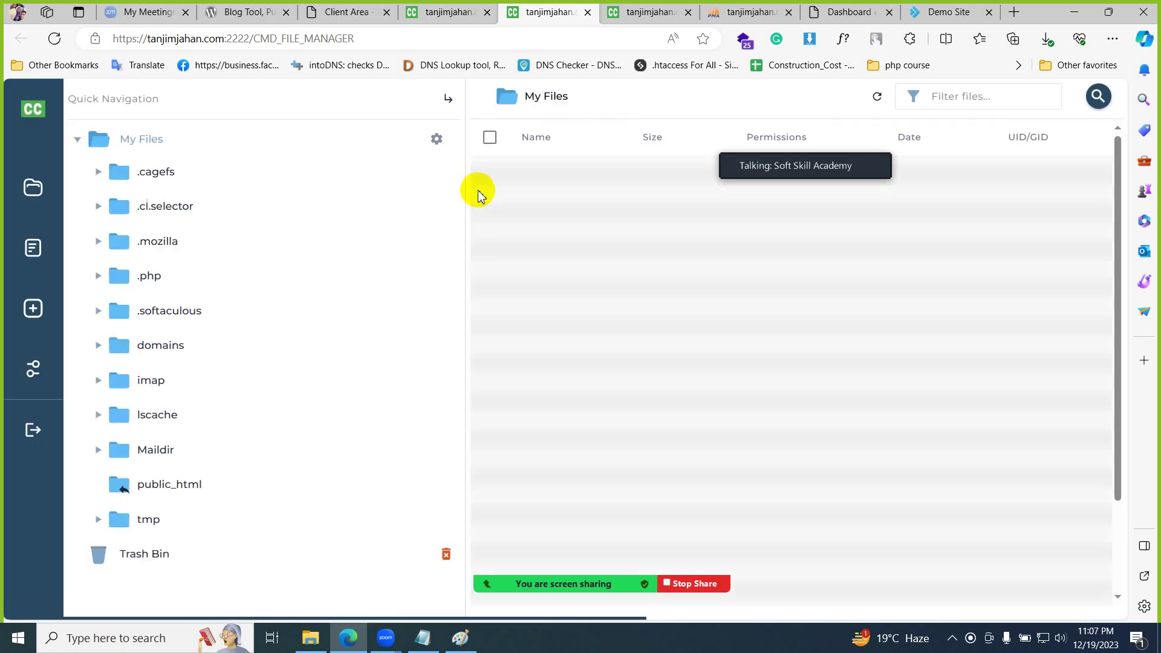
- Browse to domains > school.tanjimjahan.com > public_html, holding cgi-bin and index.html
scroll(580, 295, down, 2)
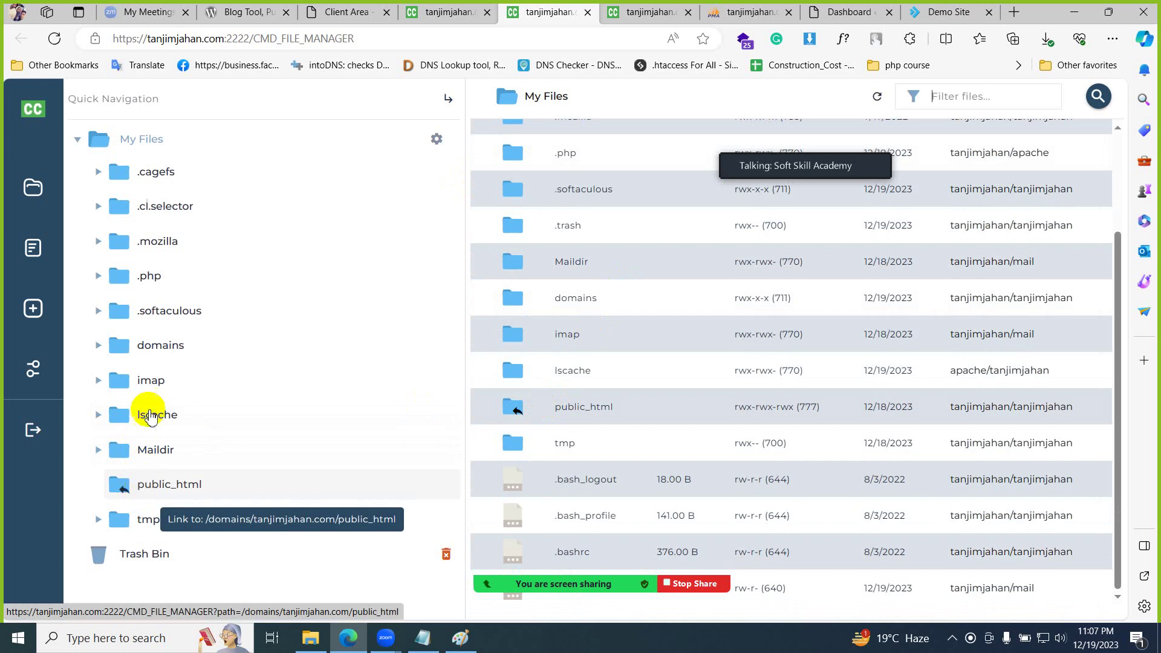
click(98, 345)
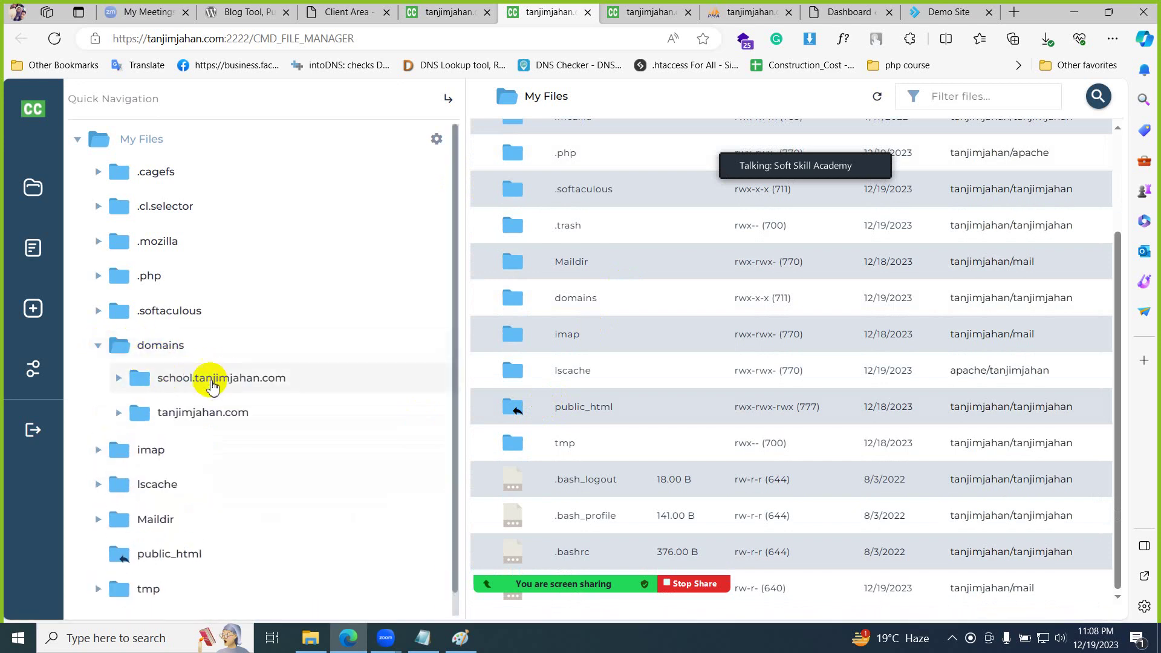
click(244, 382)
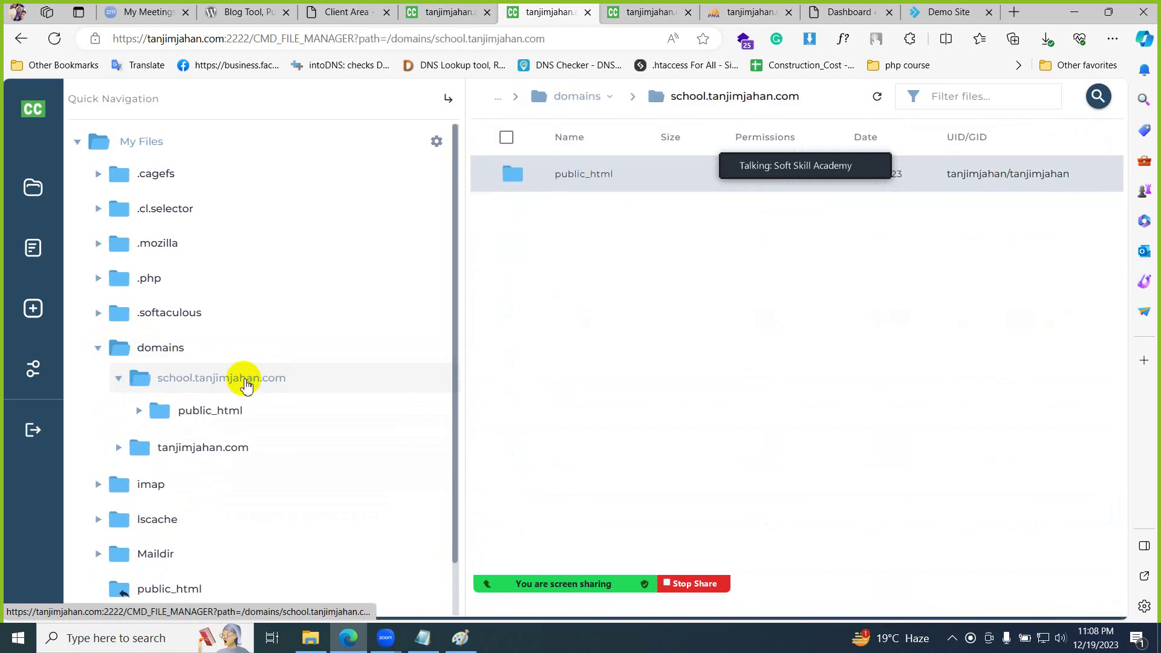
click(266, 413)
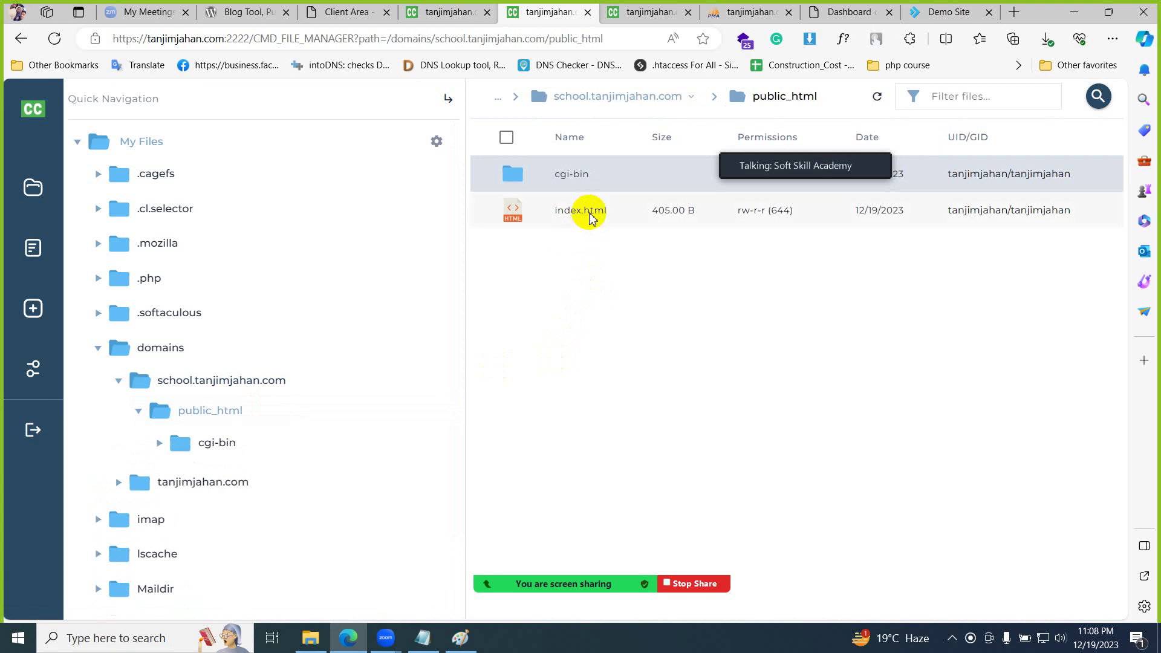
click(423, 638)
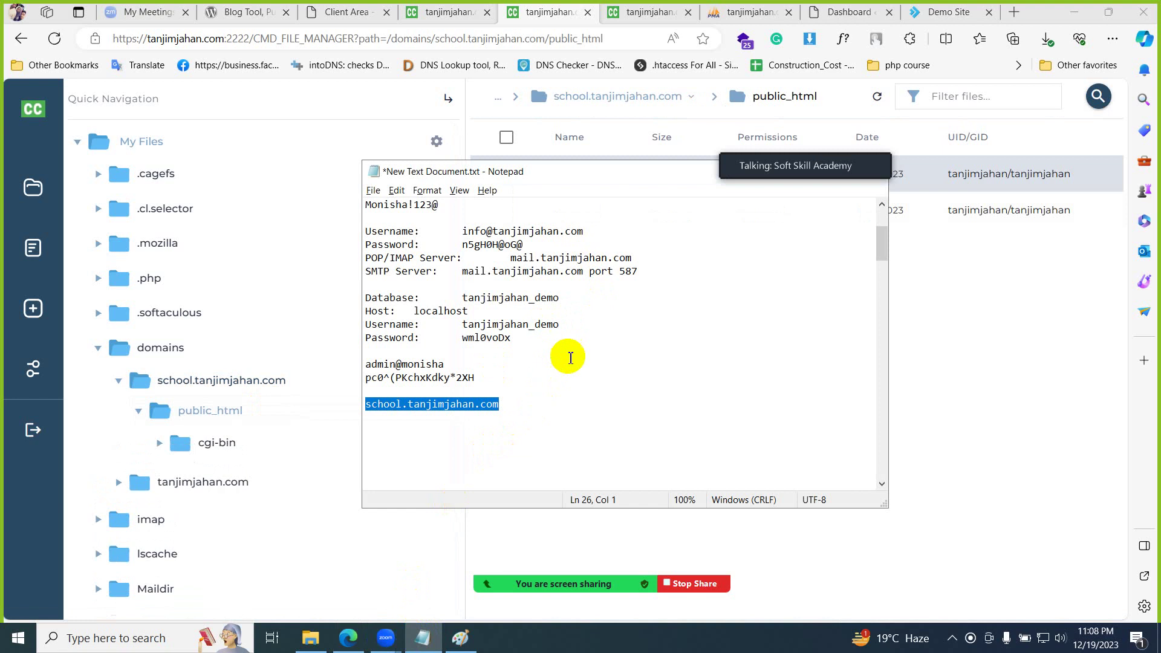
click(632, 14)
click(648, 33)
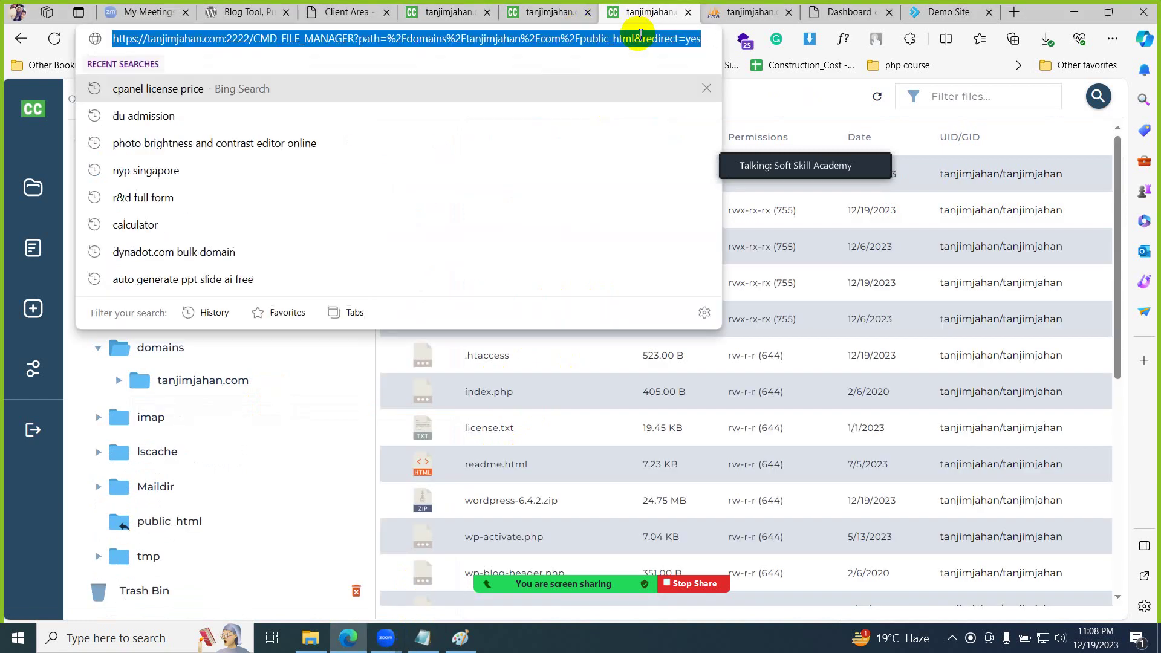
text(school.tanjimjahan.com)
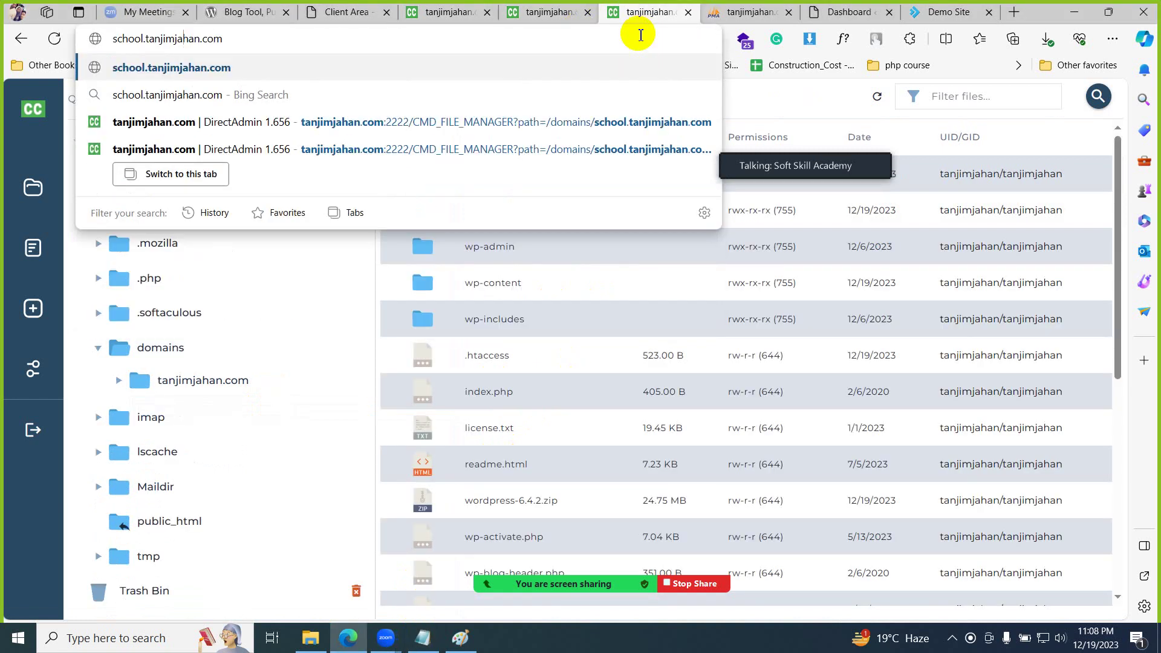
text(j)
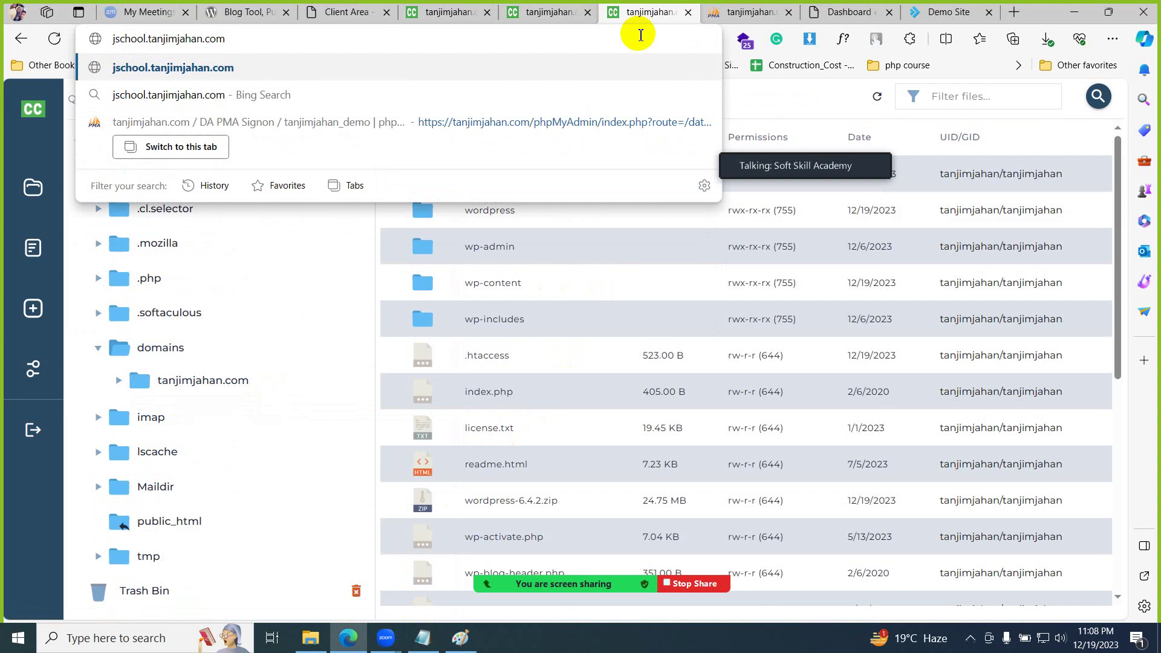
key(BackSpace)
text(https)
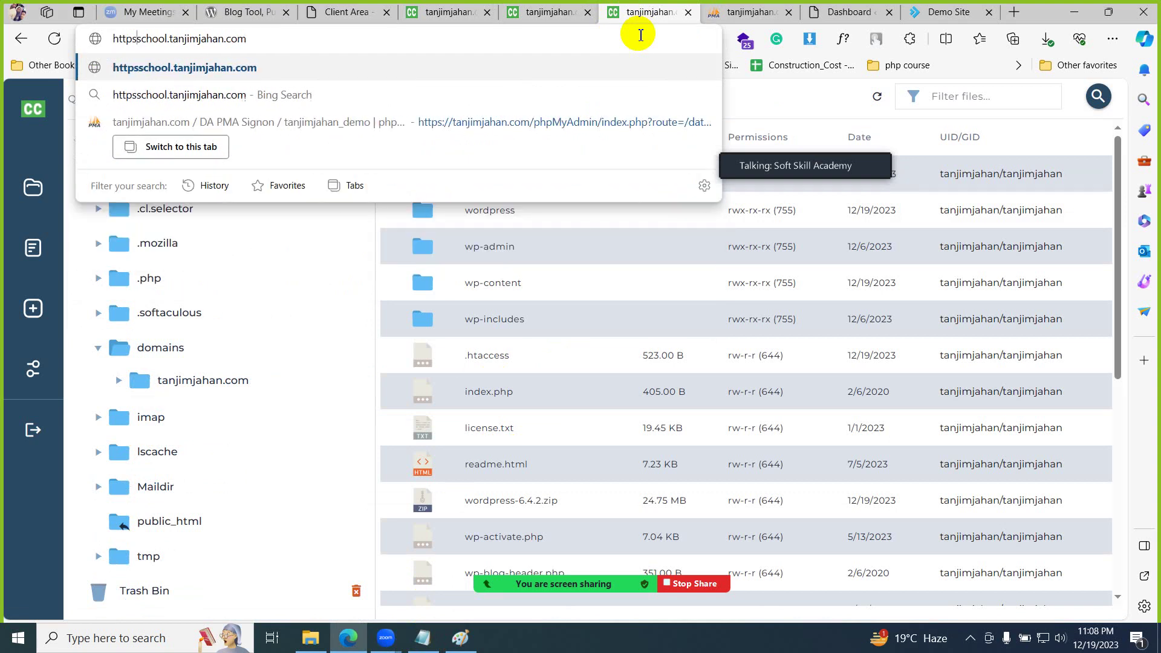
text(://)
key(Return)
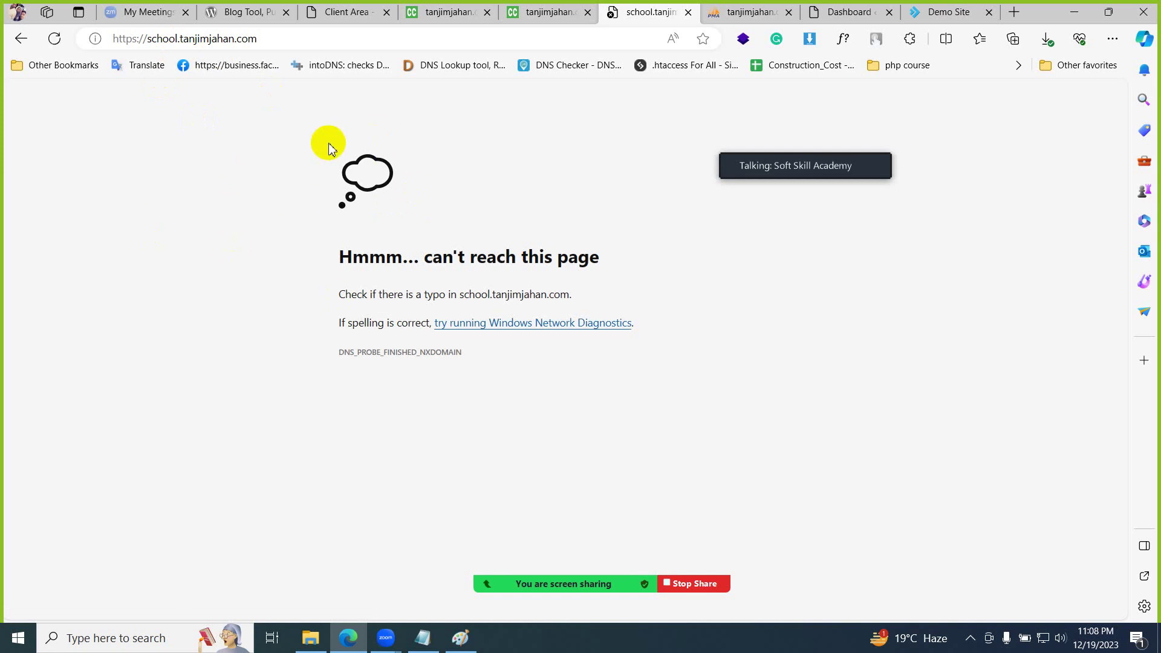
click(688, 12)
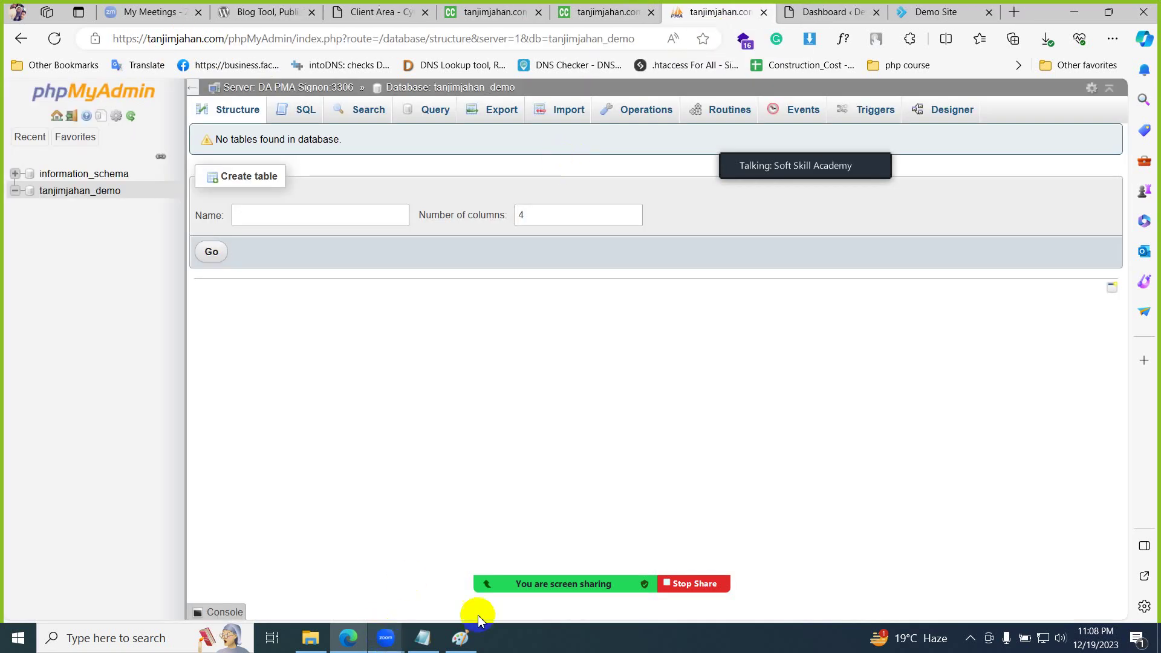
- Switch Zoom to gallery view of all participants, close the Participants list, and stop sharing
mouse_move(484, 584)
click(433, 557)
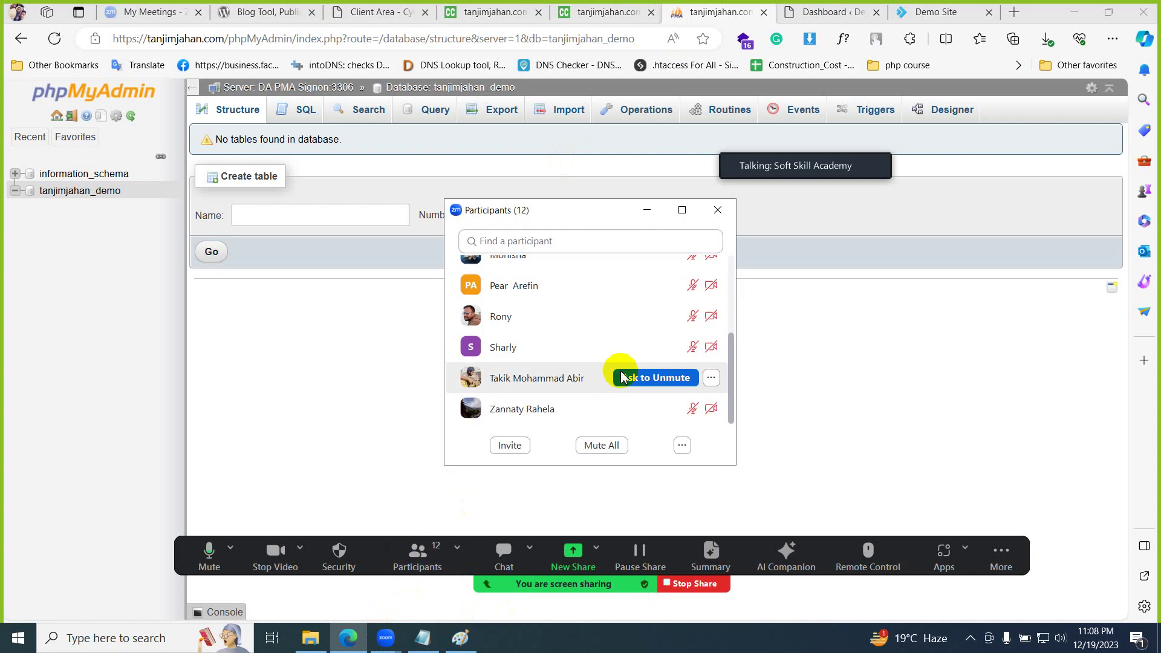
mouse_move(847, 163)
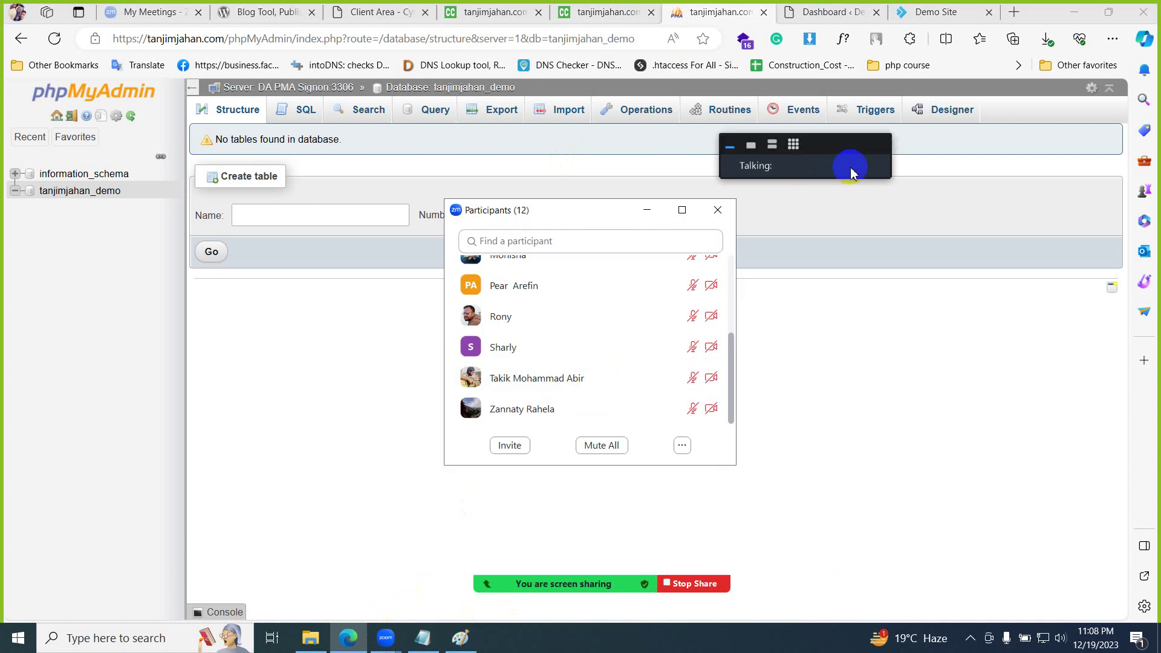
click(793, 145)
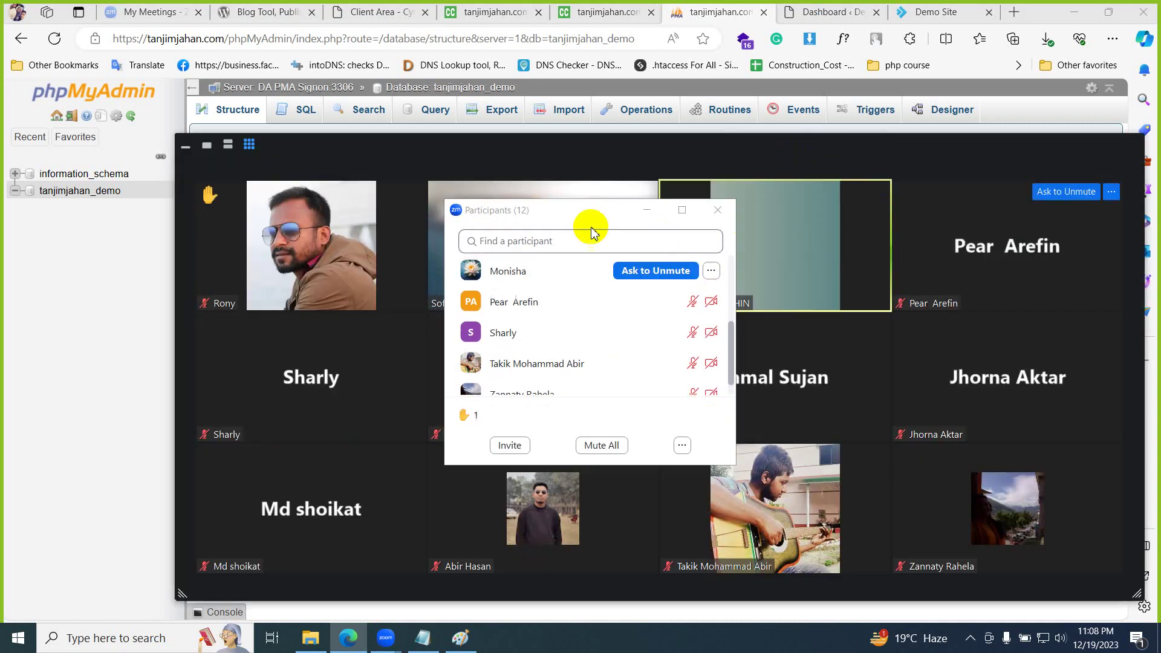
drag(591, 218, 718, 253)
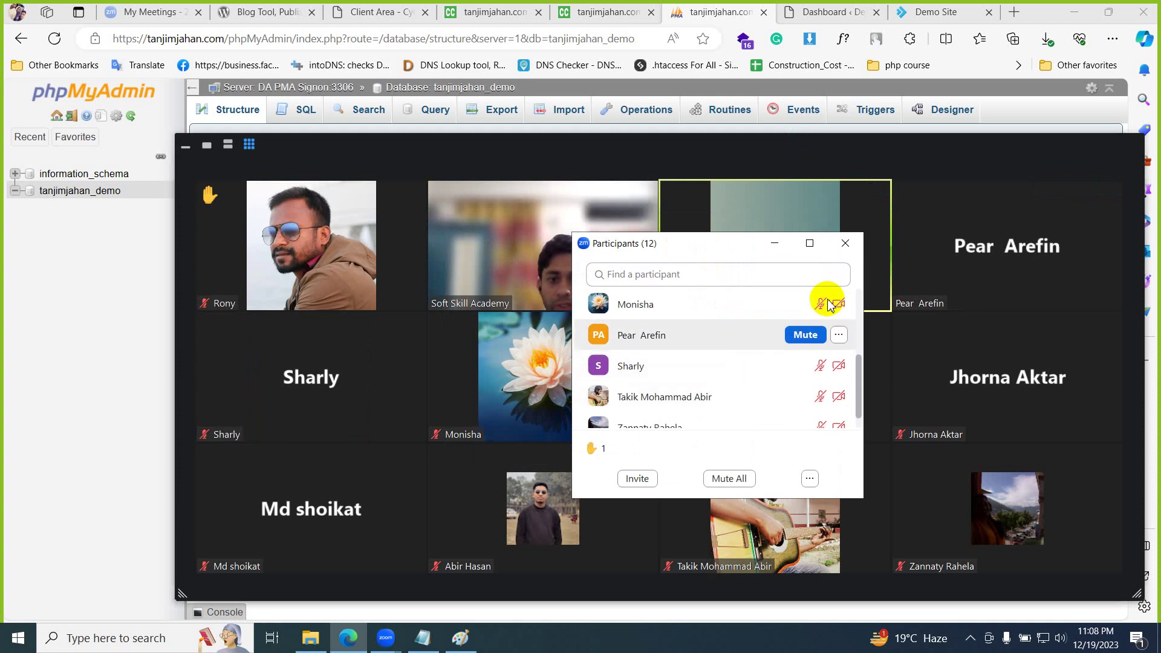
click(845, 243)
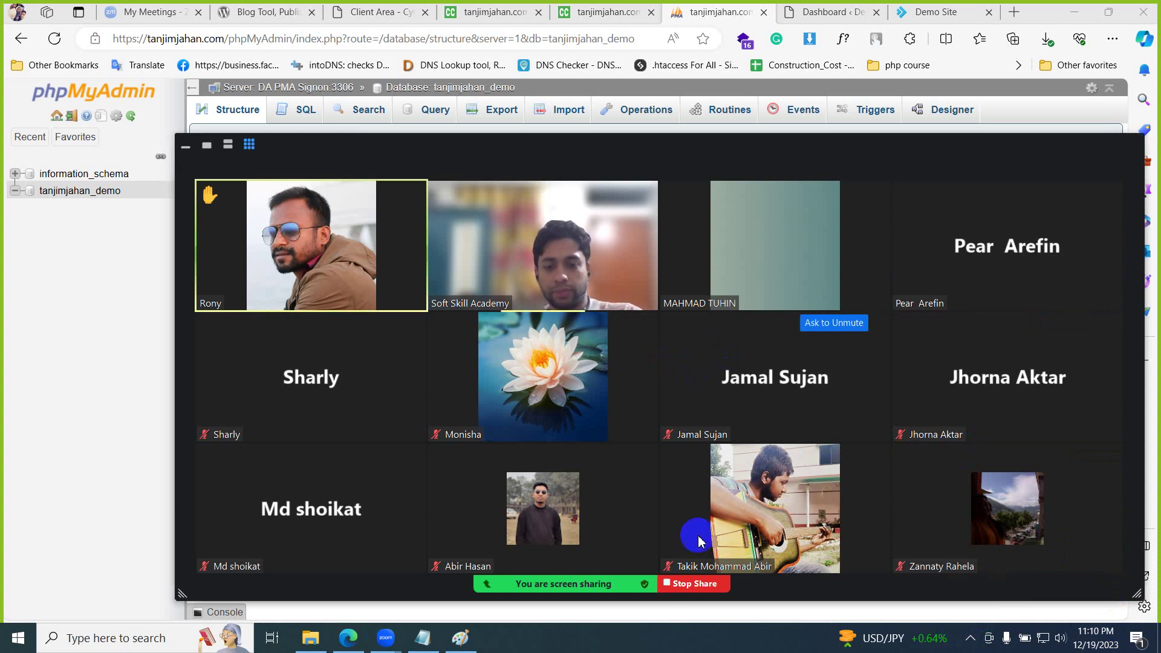
click(694, 584)
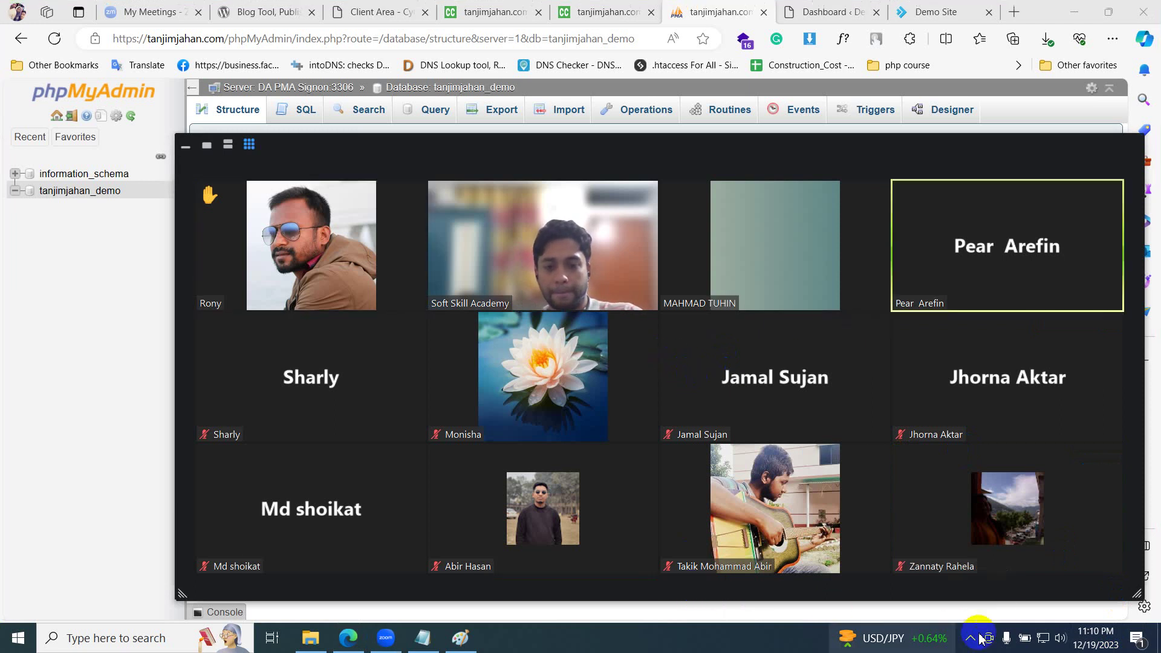